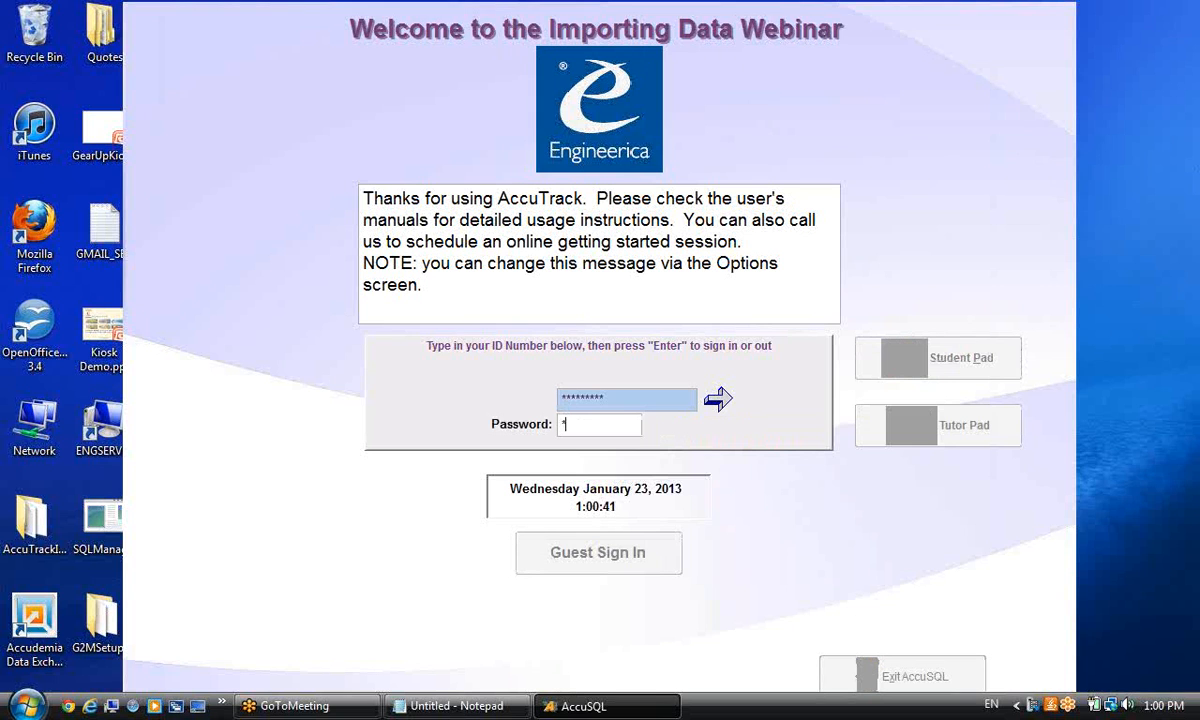
Sign in to system administration, open the Students form under Student Setup to view it, and close it.
key(Return)
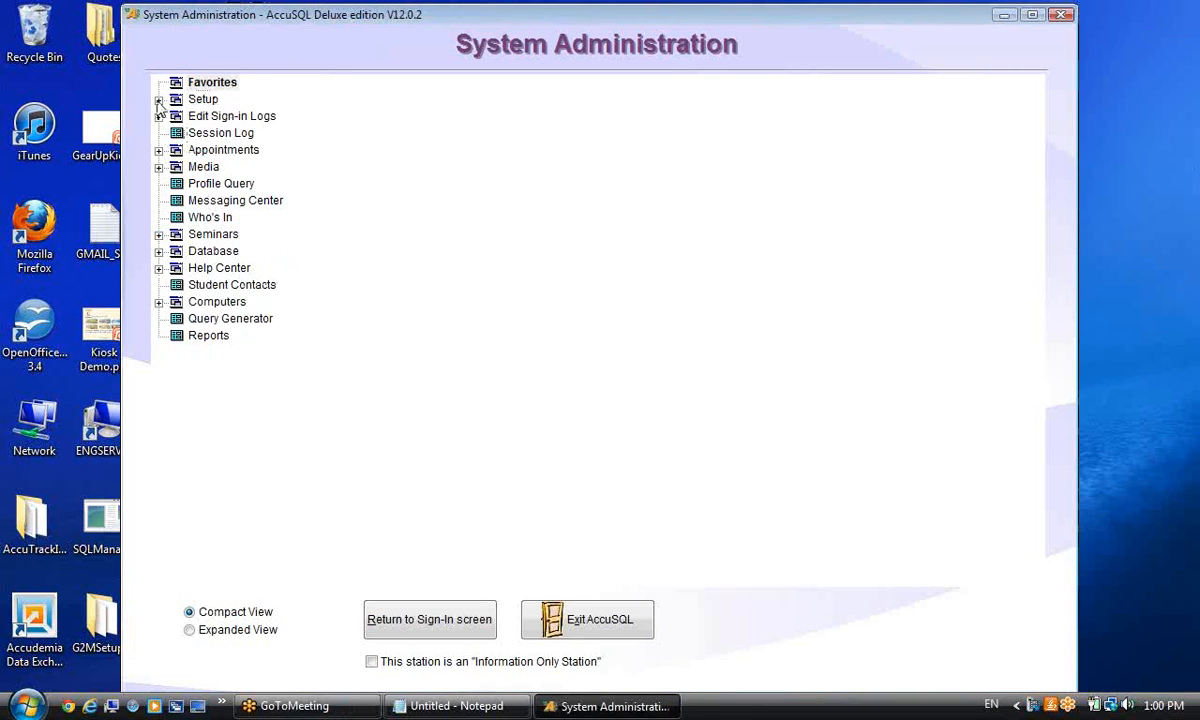
click(158, 99)
click(176, 167)
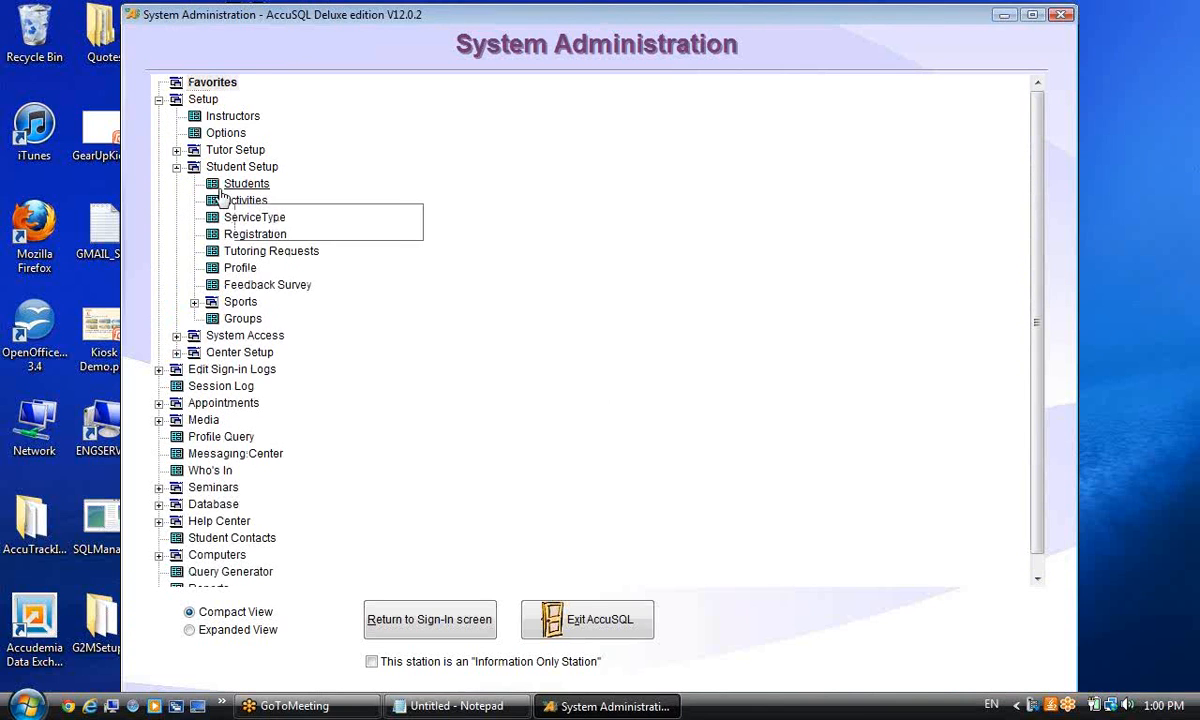
double_click(240, 185)
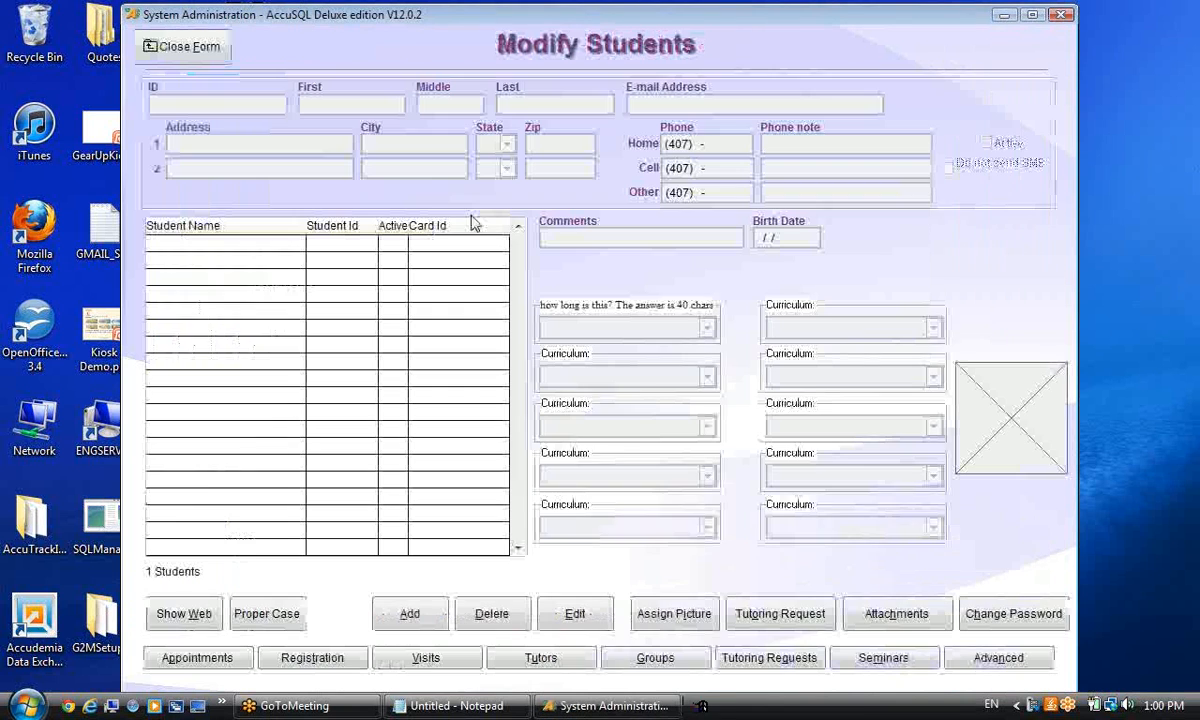
click(188, 47)
View the Activities form under Student Setup and close it.
double_click(234, 238)
double_click(232, 201)
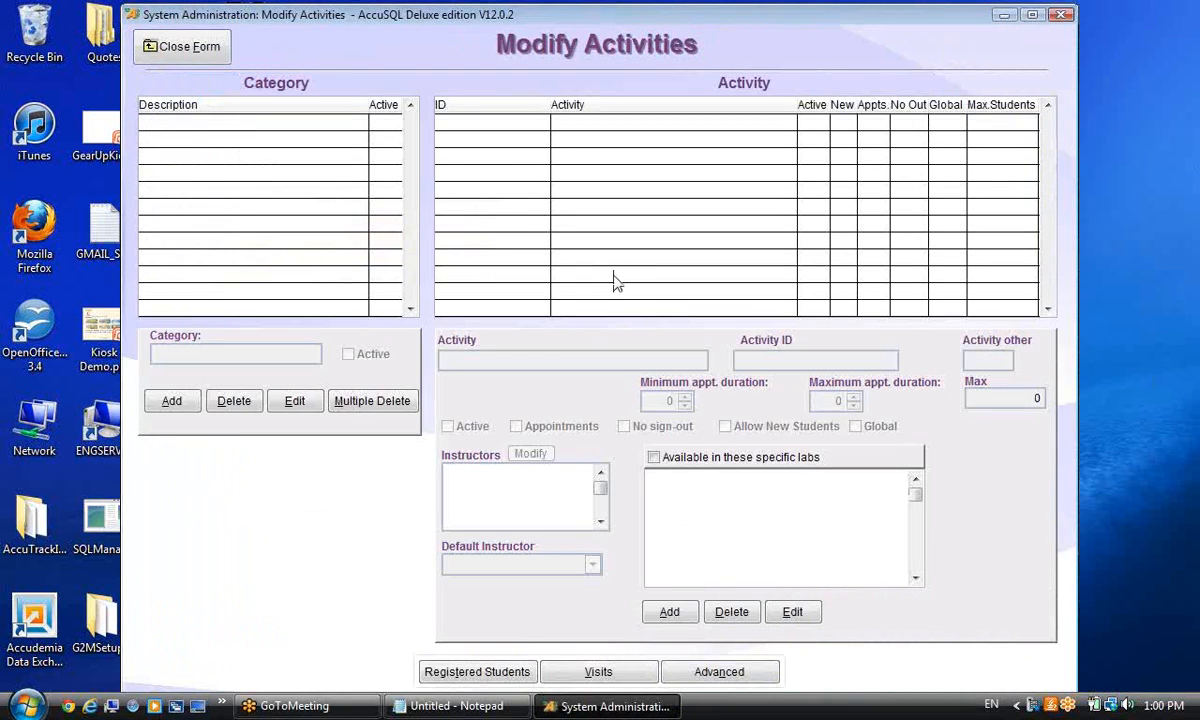
click(185, 52)
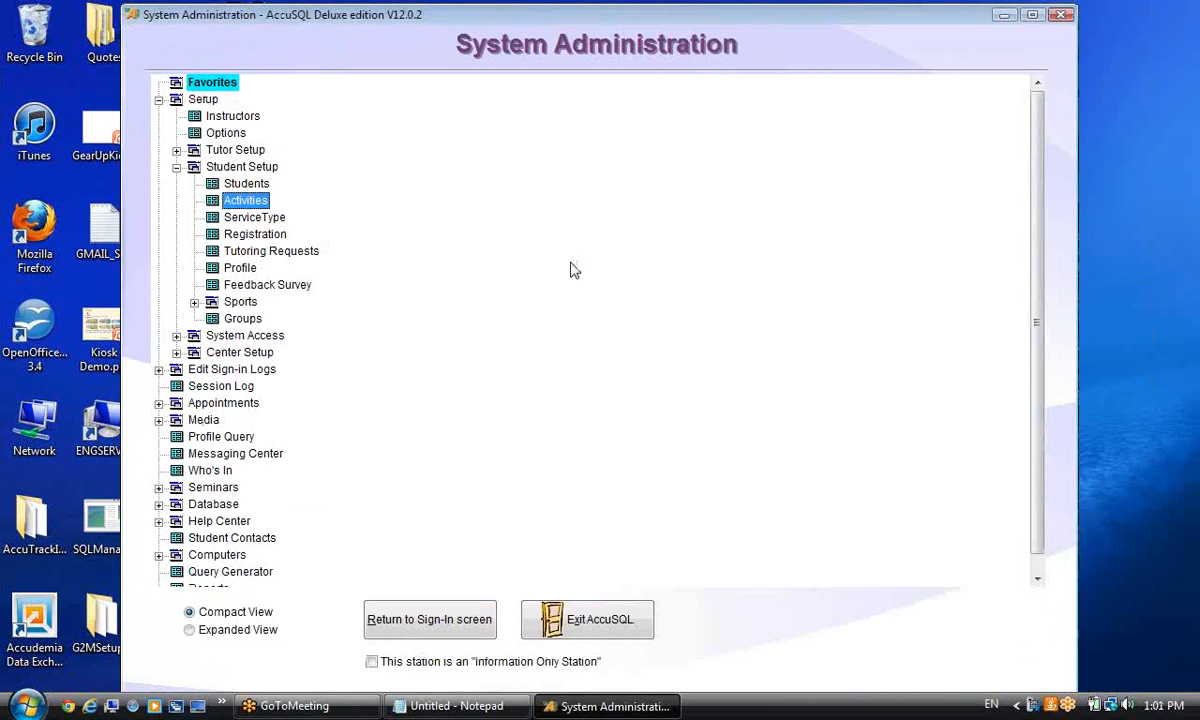
Open the Semesters form under Center Setup and select the Fall 2012 semester.
click(176, 353)
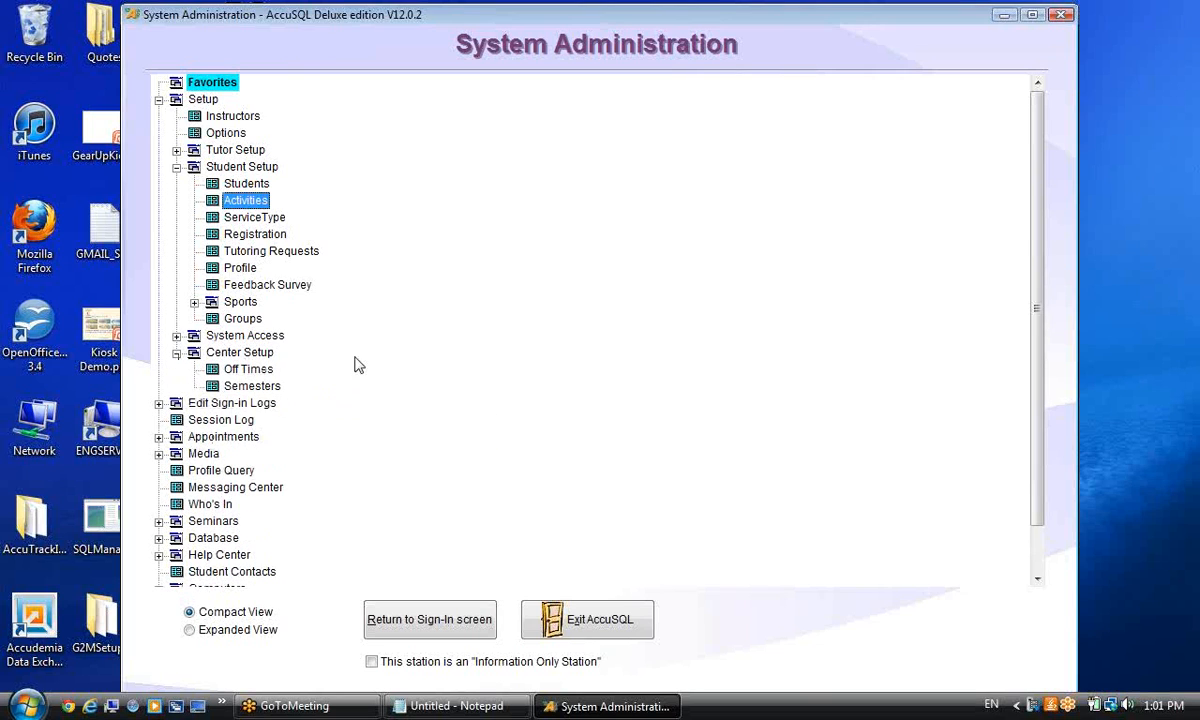
click(252, 386)
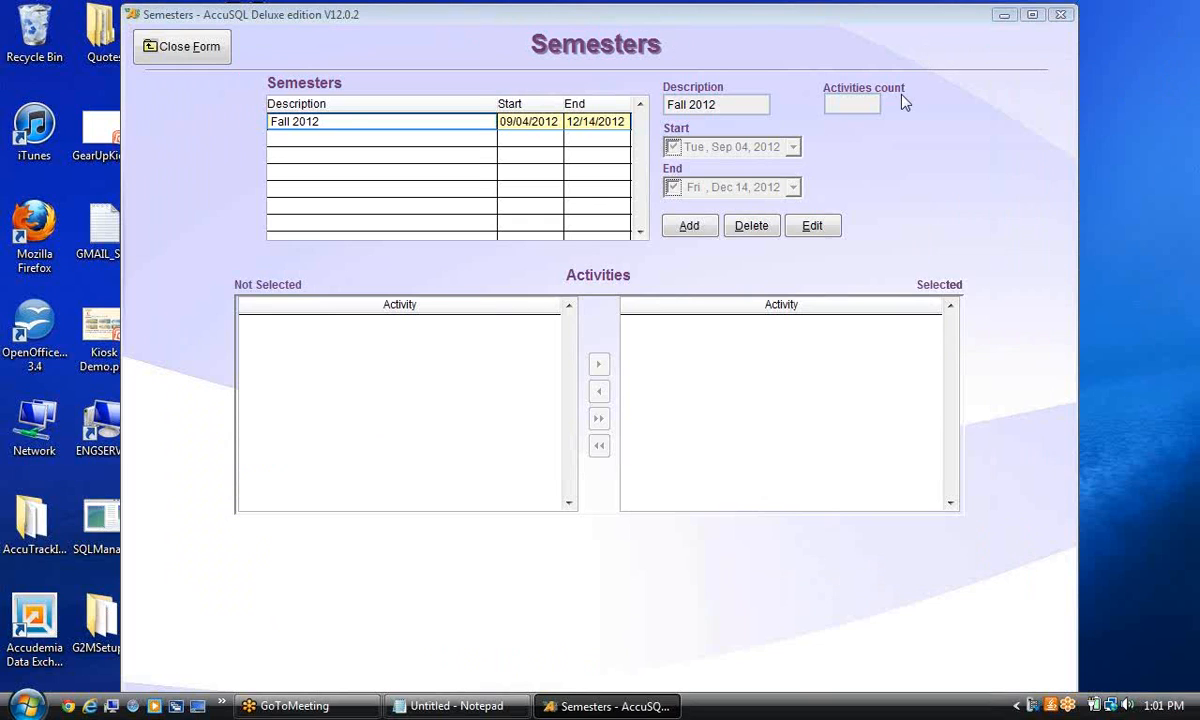
click(352, 117)
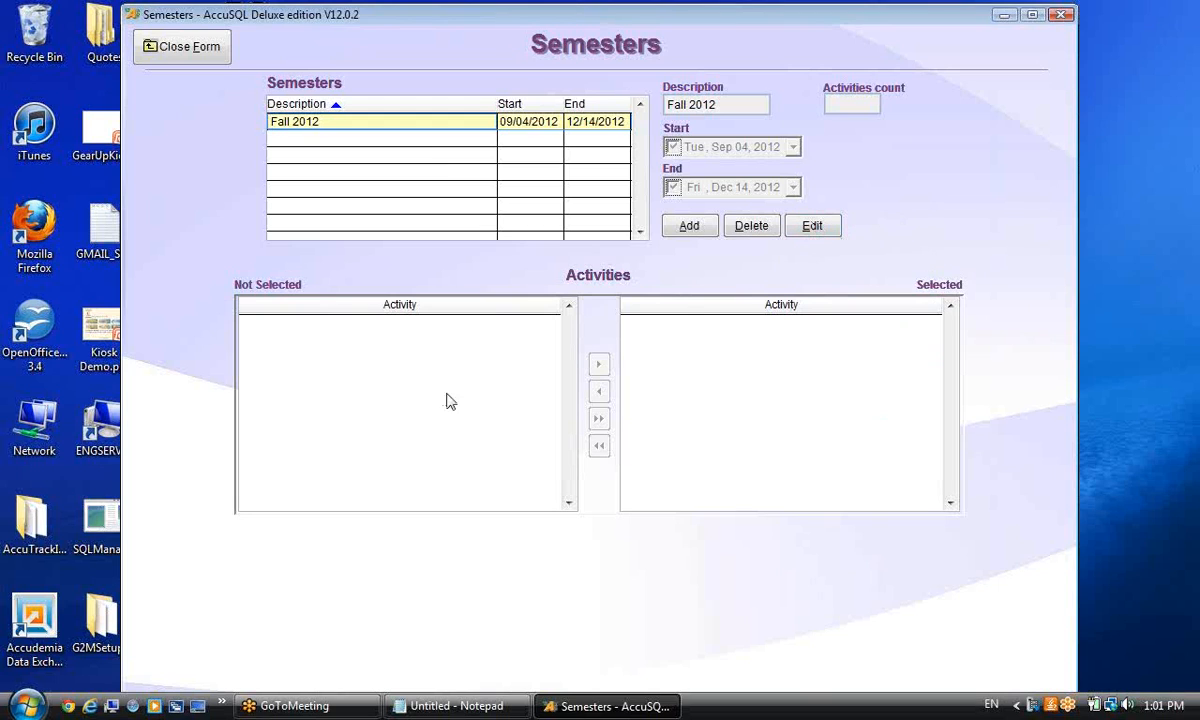
Edit the Fall 2012 semester and set its start date to January 9, 2013.
click(812, 226)
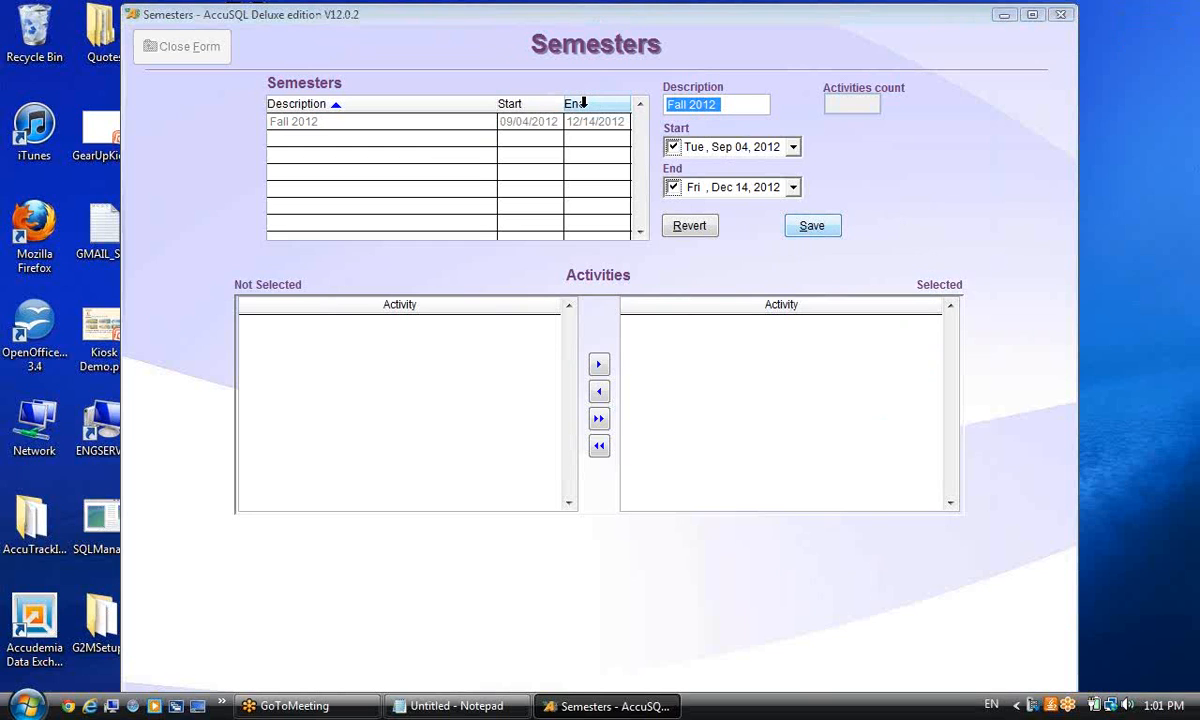
click(724, 147)
click(697, 174)
click(697, 174)
click(697, 174)
click(697, 174)
click(697, 174)
click(697, 174)
click(697, 174)
click(697, 174)
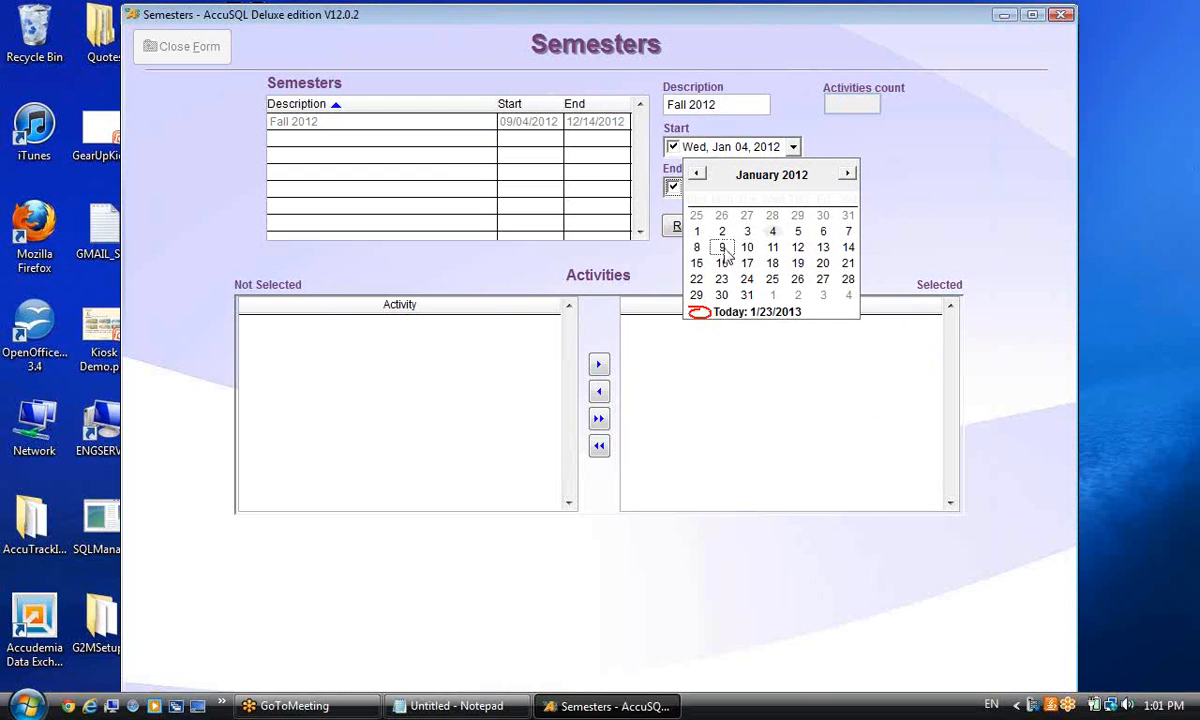
click(722, 248)
key(Up)
Set the semester's end date to May 31, 2013 and save it without activity assignments.
click(793, 187)
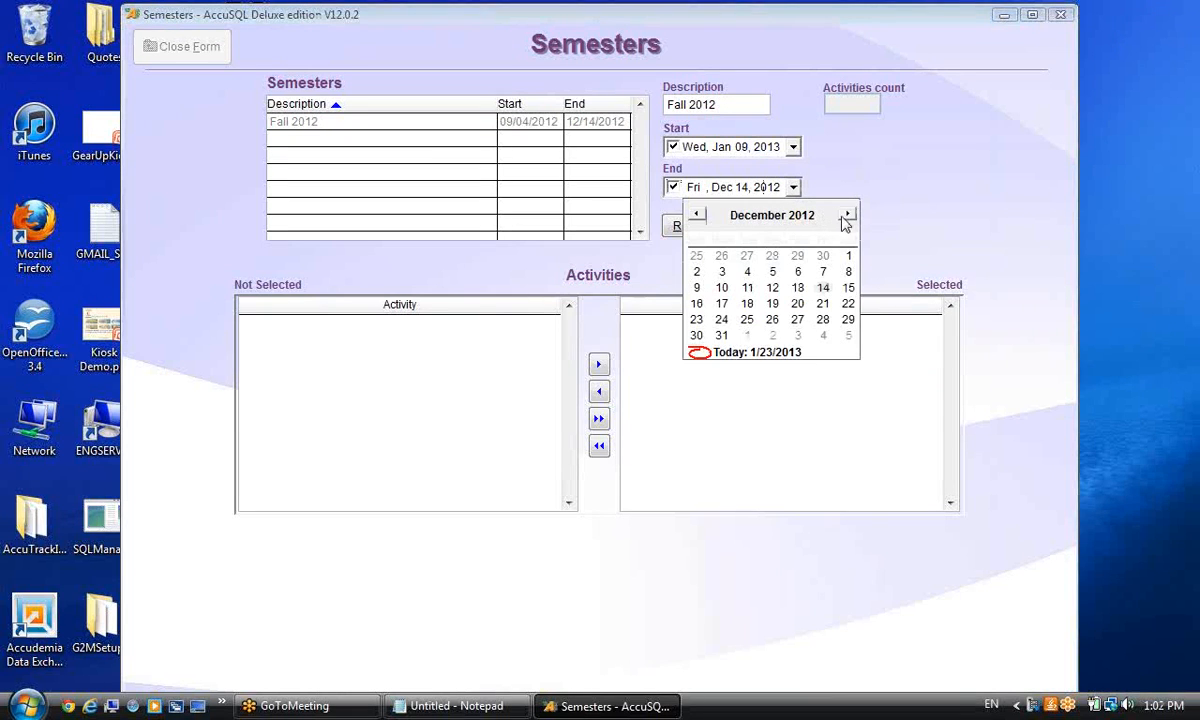
click(697, 216)
click(697, 216)
click(697, 216)
click(697, 216)
click(697, 216)
click(697, 216)
click(697, 216)
click(697, 216)
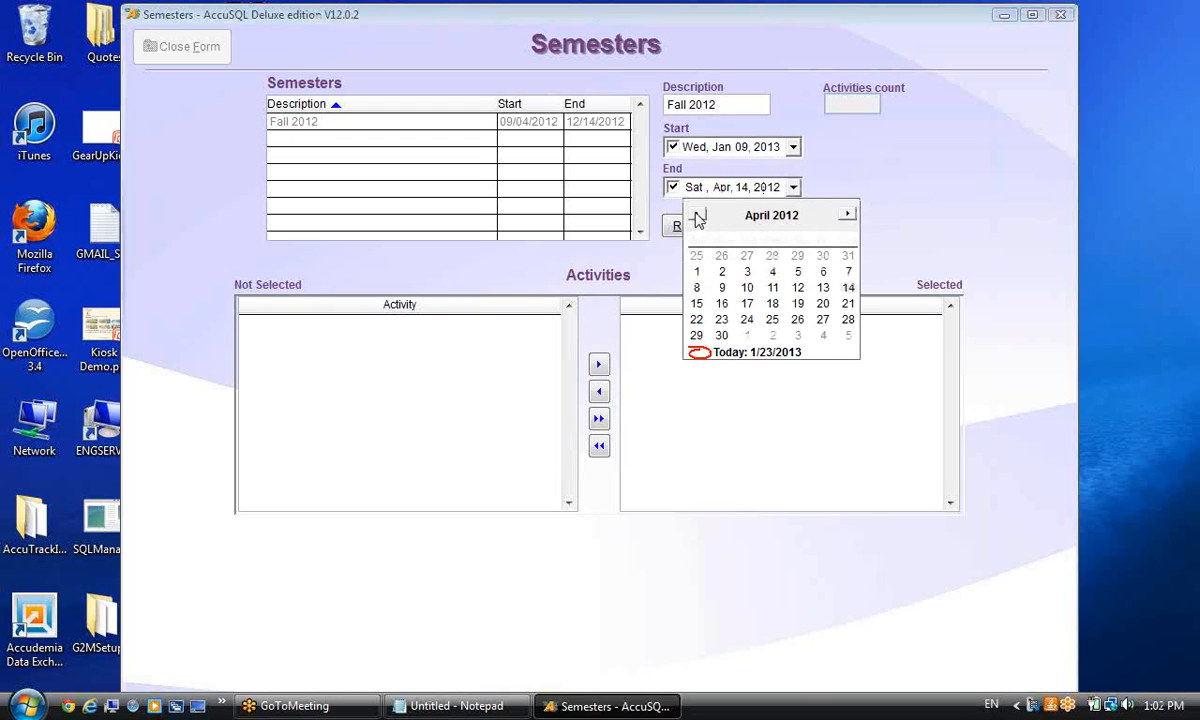
click(697, 216)
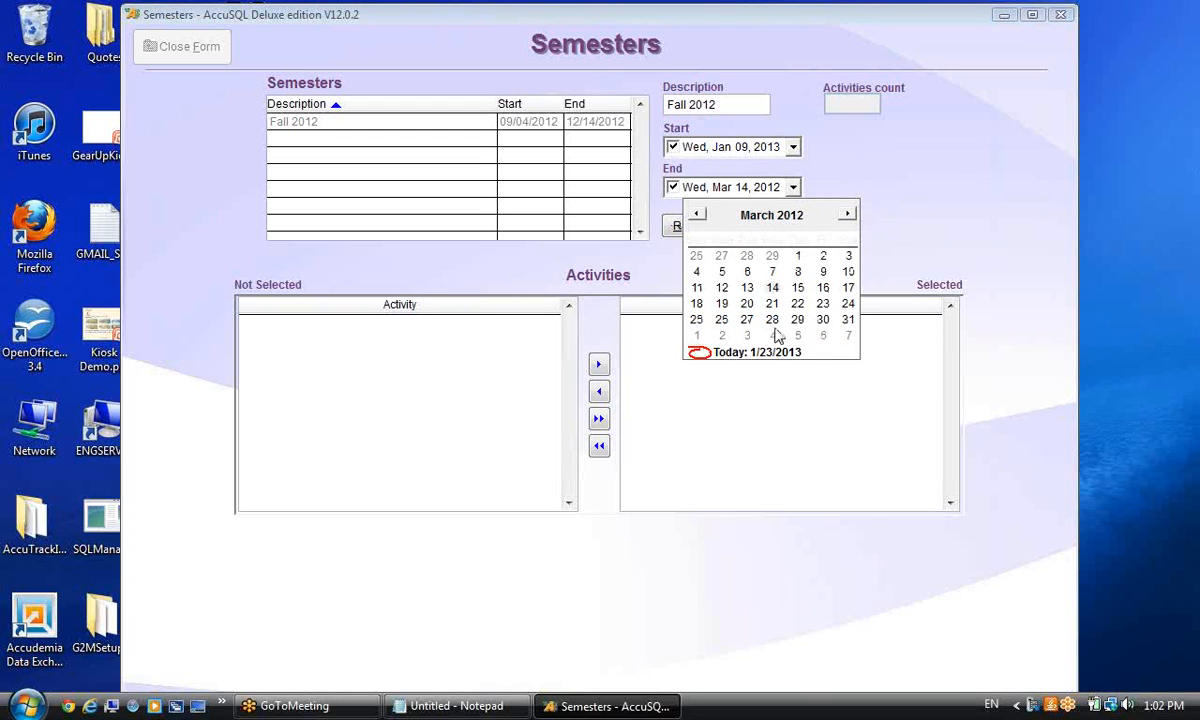
click(846, 217)
click(846, 217)
click(797, 320)
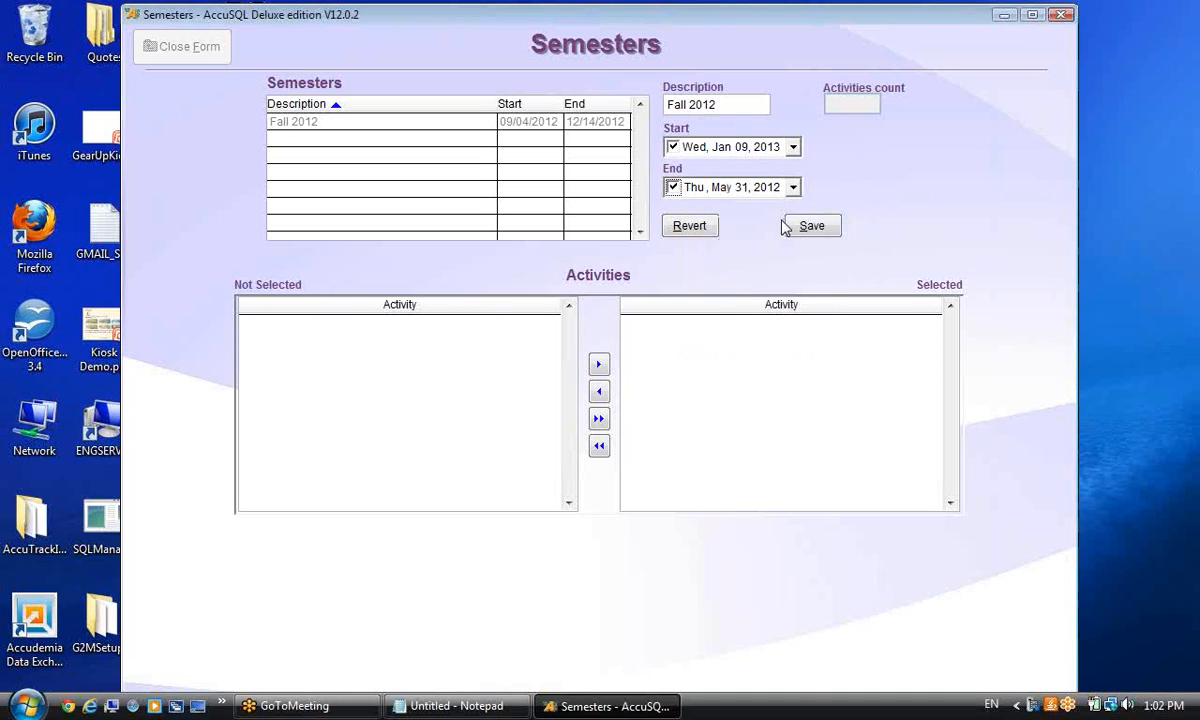
key(Up)
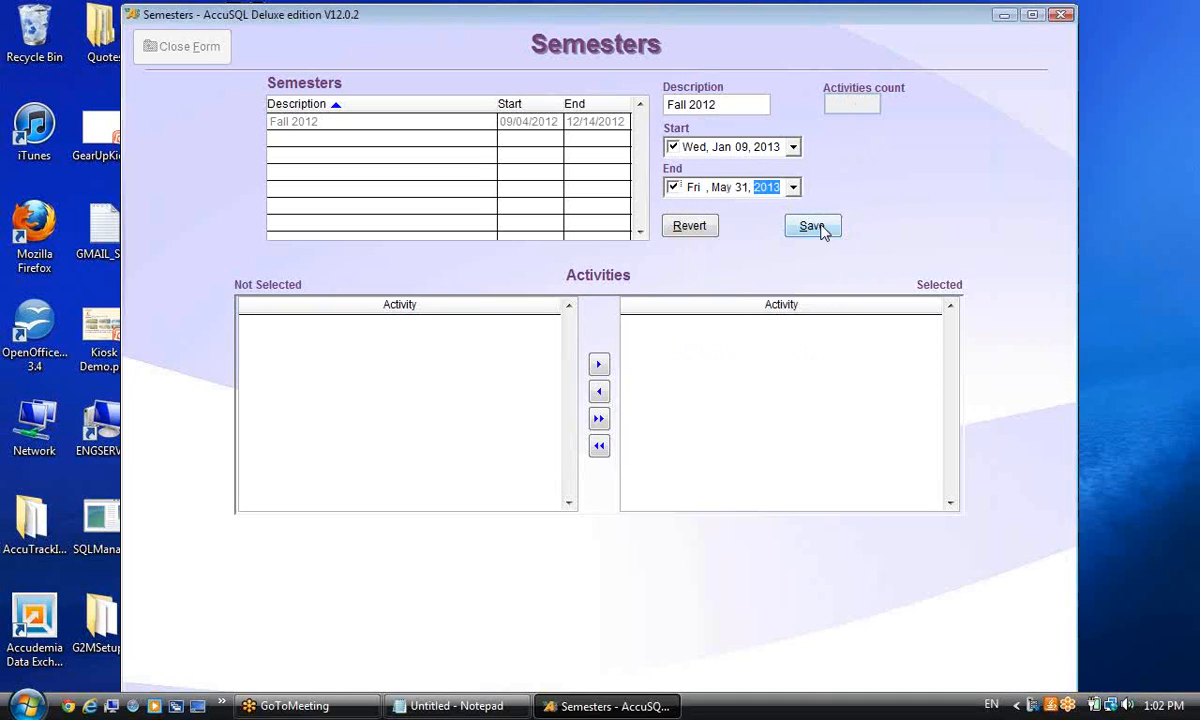
click(818, 227)
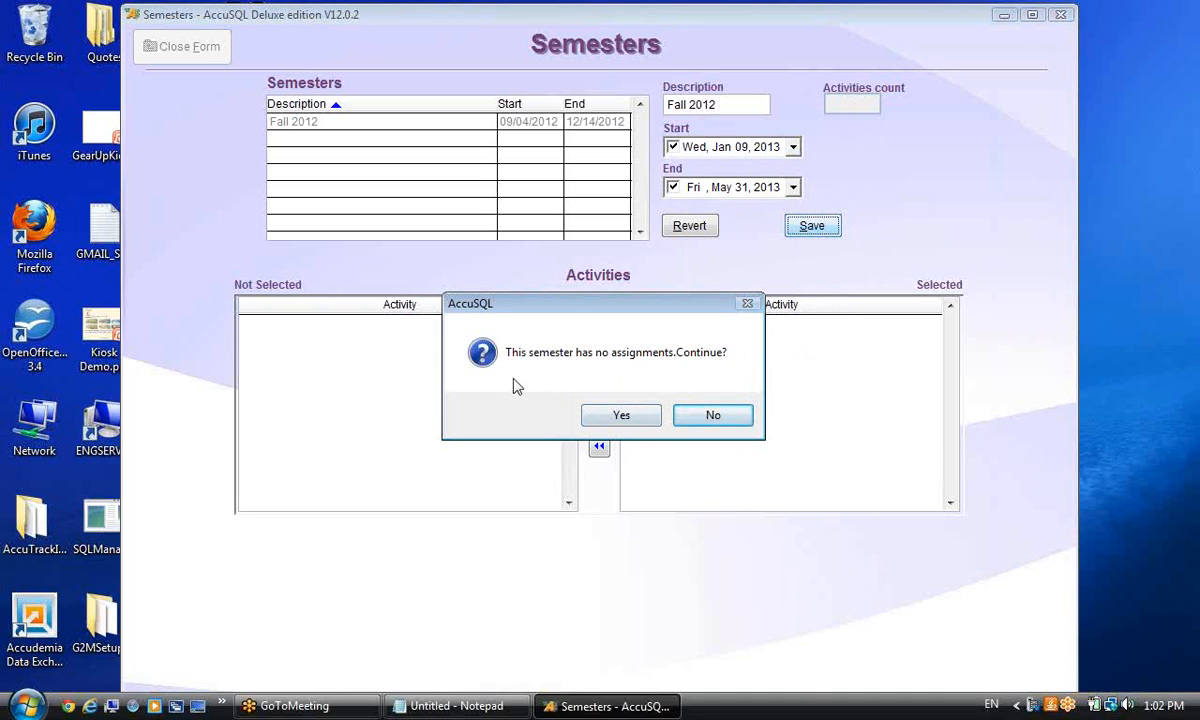
click(617, 415)
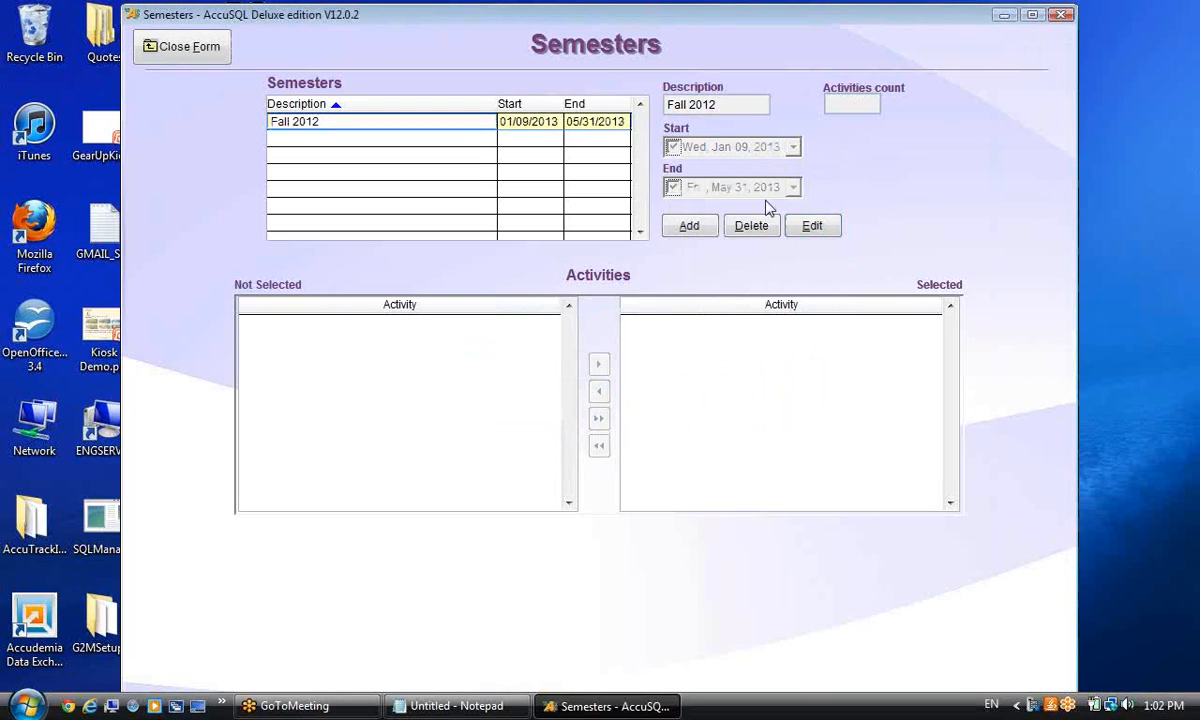
Change the semester's description to Spring 2013 and save it without activity assignments.
click(811, 225)
drag(712, 104, 590, 92)
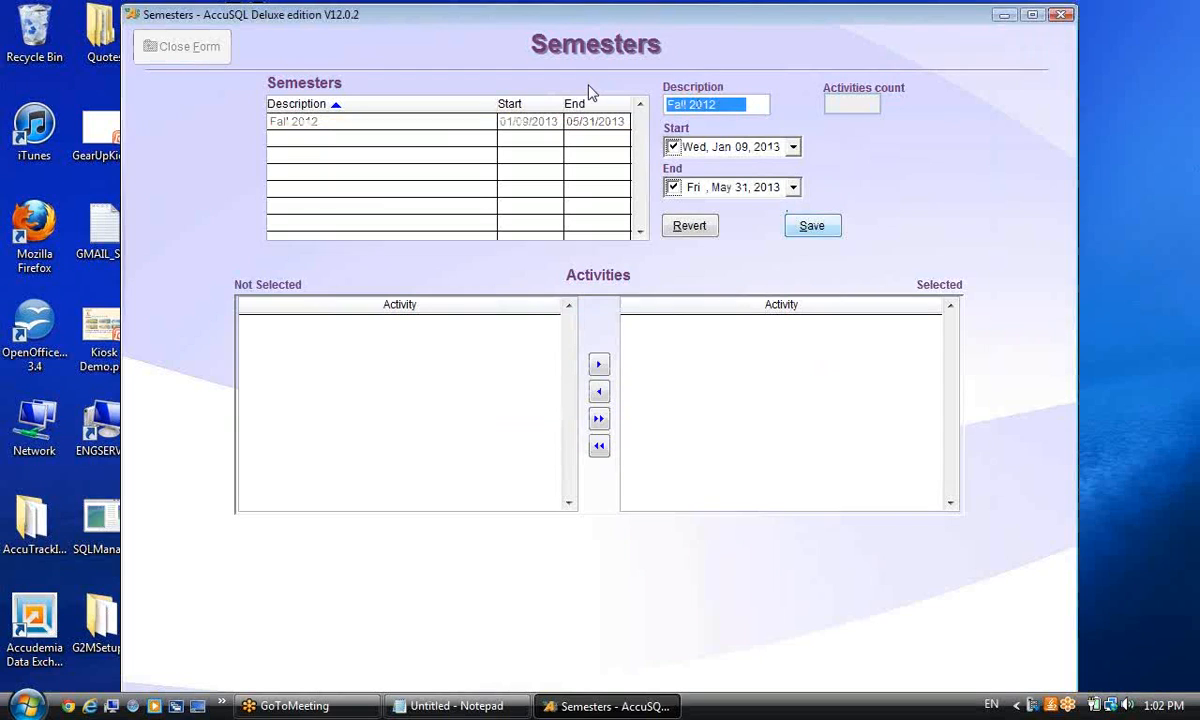
text(Spring 2013)
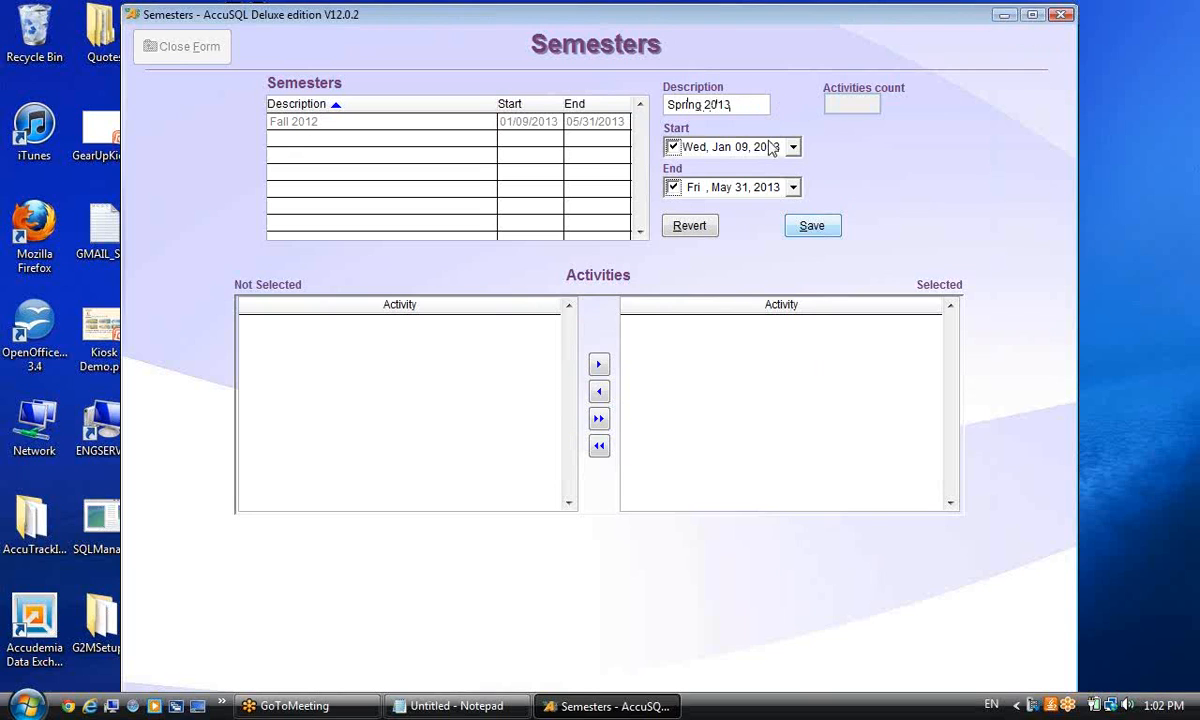
click(810, 226)
click(638, 420)
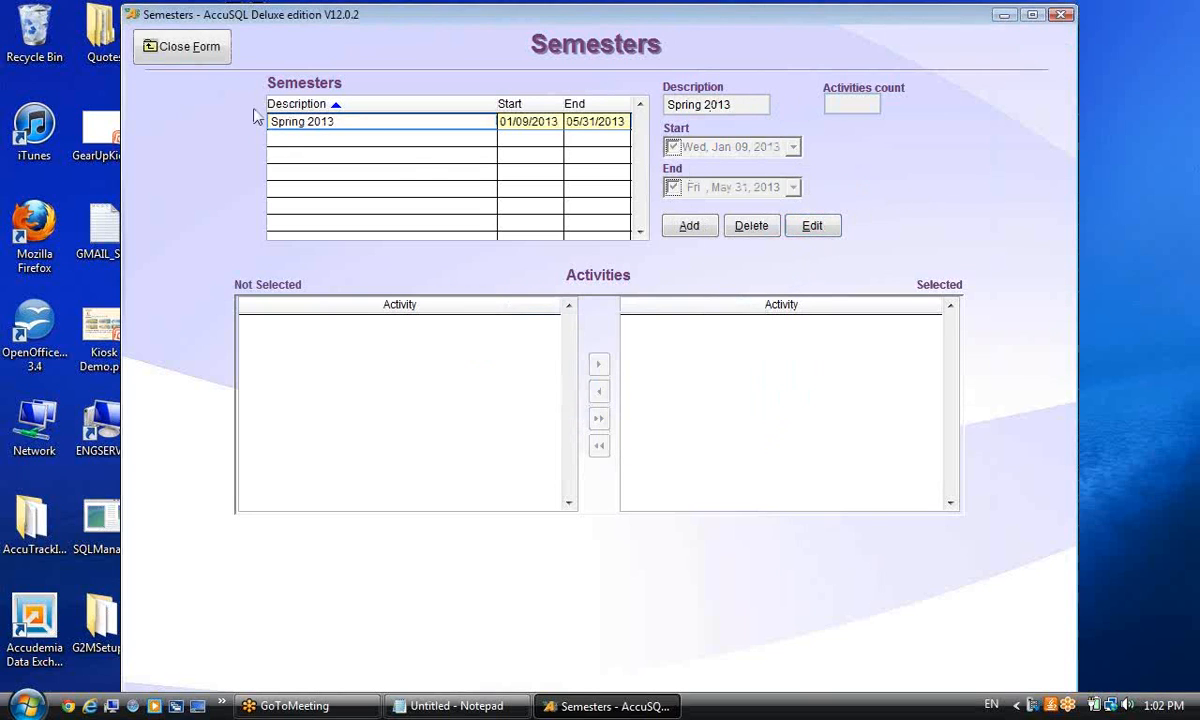
Leave the Semesters form and examine the profile question fields on the Students form.
click(197, 61)
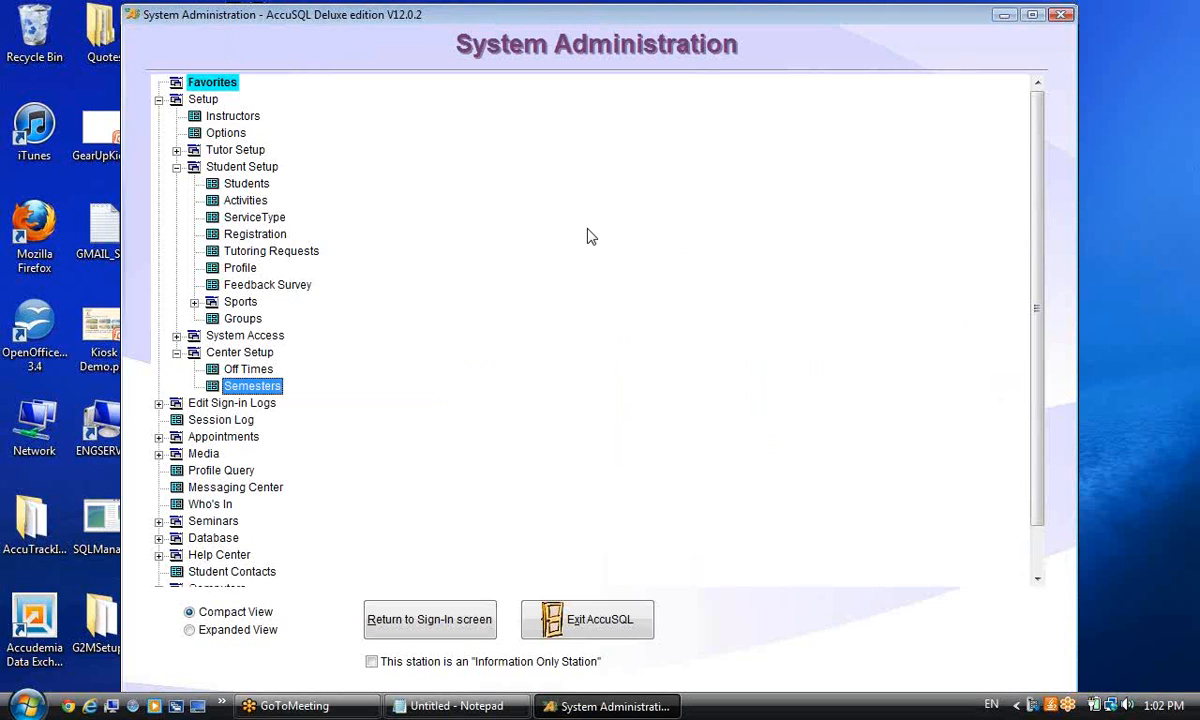
click(240, 187)
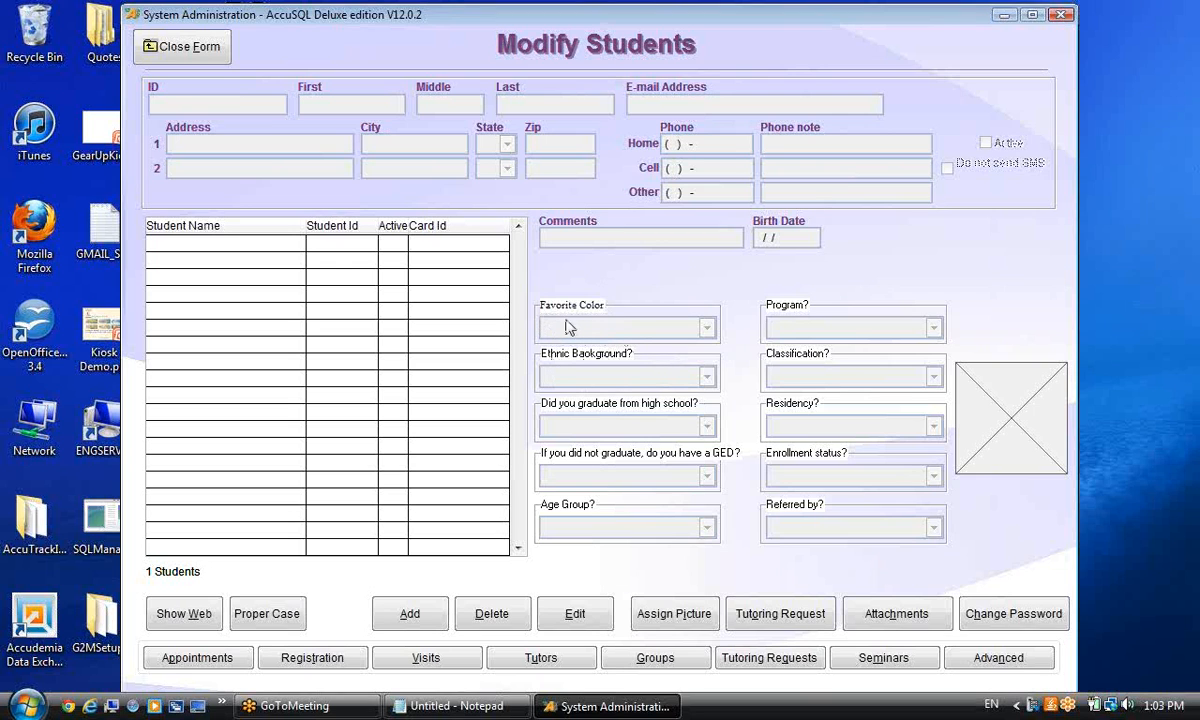
click(182, 47)
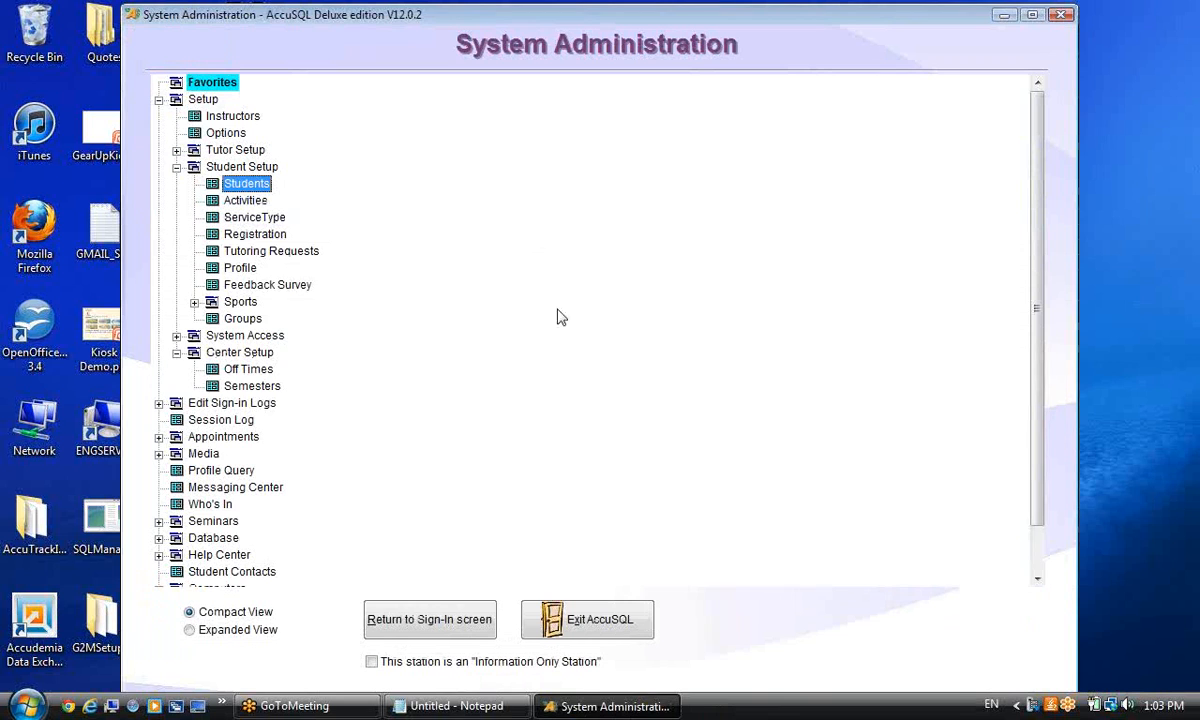
In the student Profile setup, rename question 1 to Major, set it to show, and save it.
double_click(235, 270)
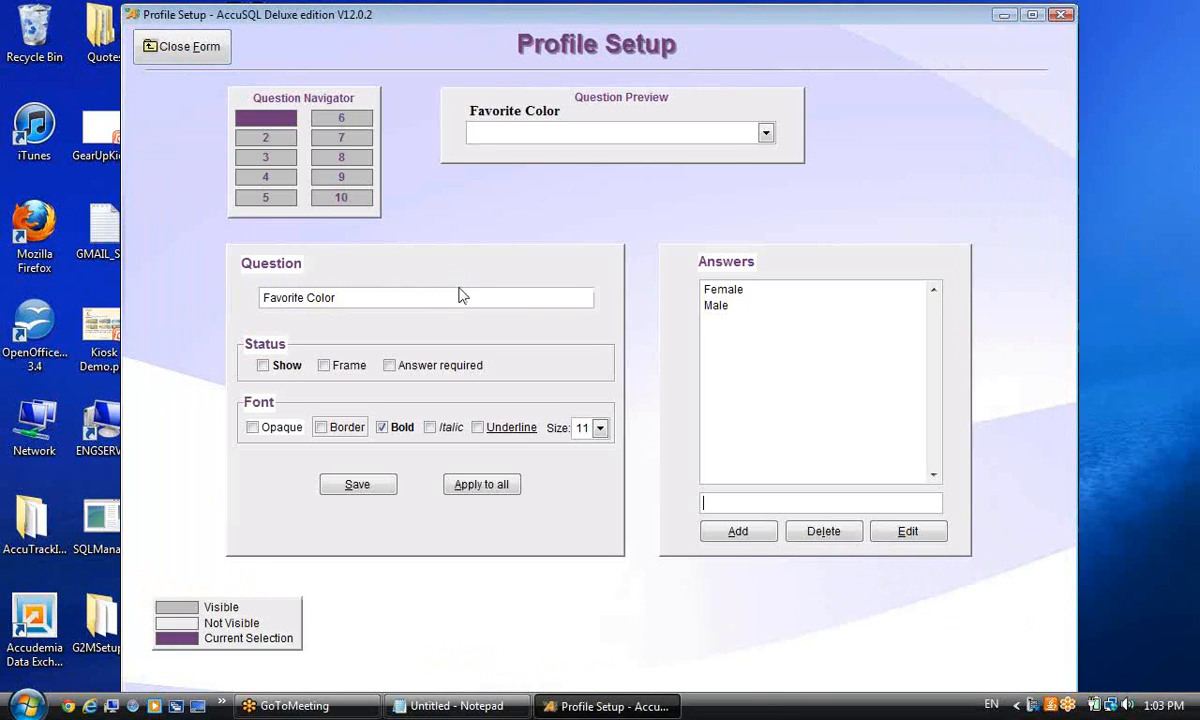
click(264, 366)
drag(352, 300, 230, 308)
text(Majo)
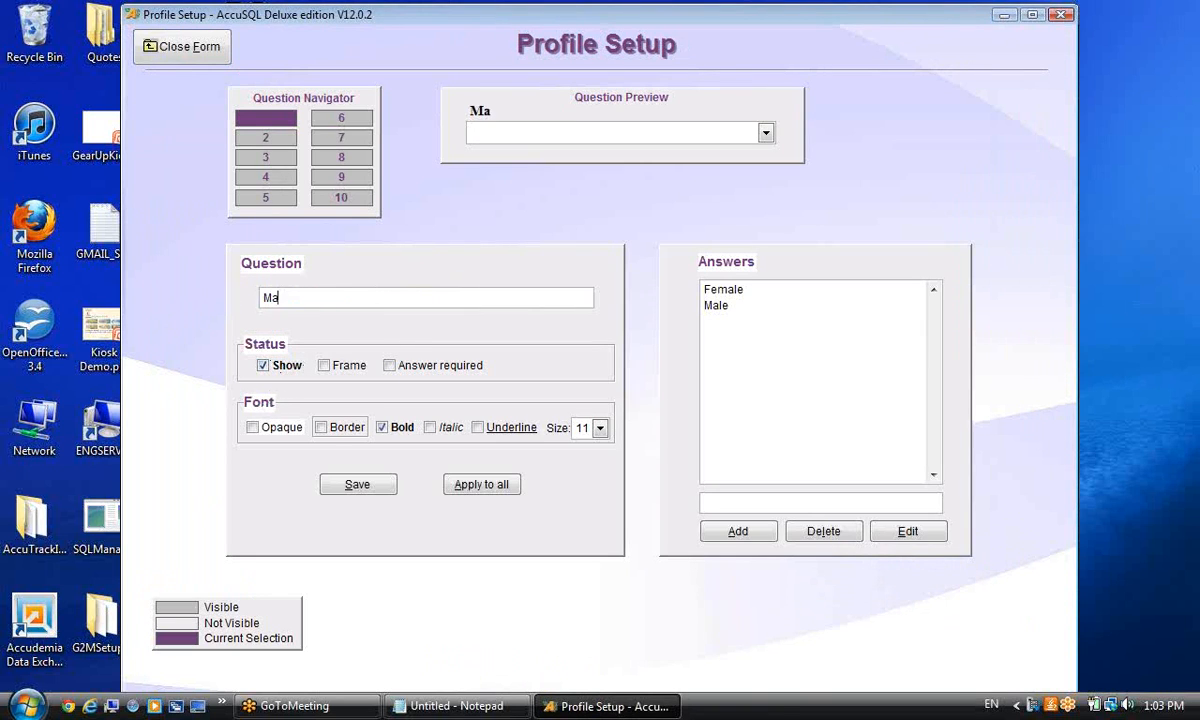
click(356, 484)
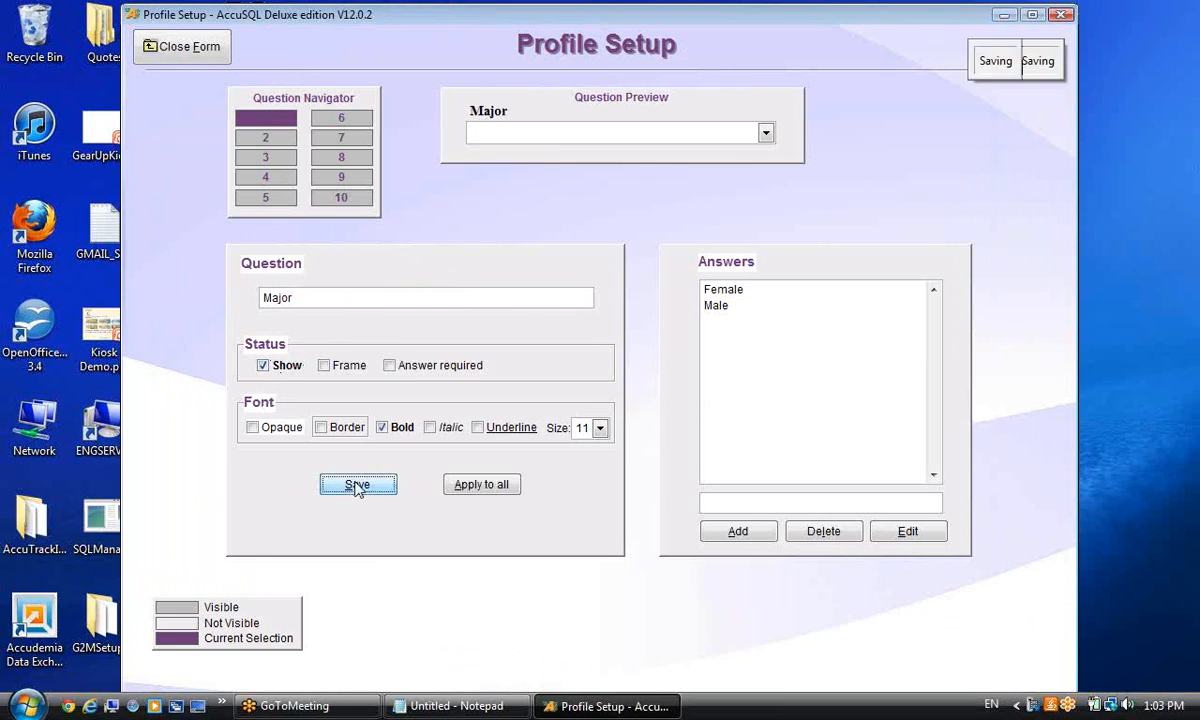
Delete the Female and Male answers from the Major question.
click(723, 289)
click(823, 531)
click(572, 415)
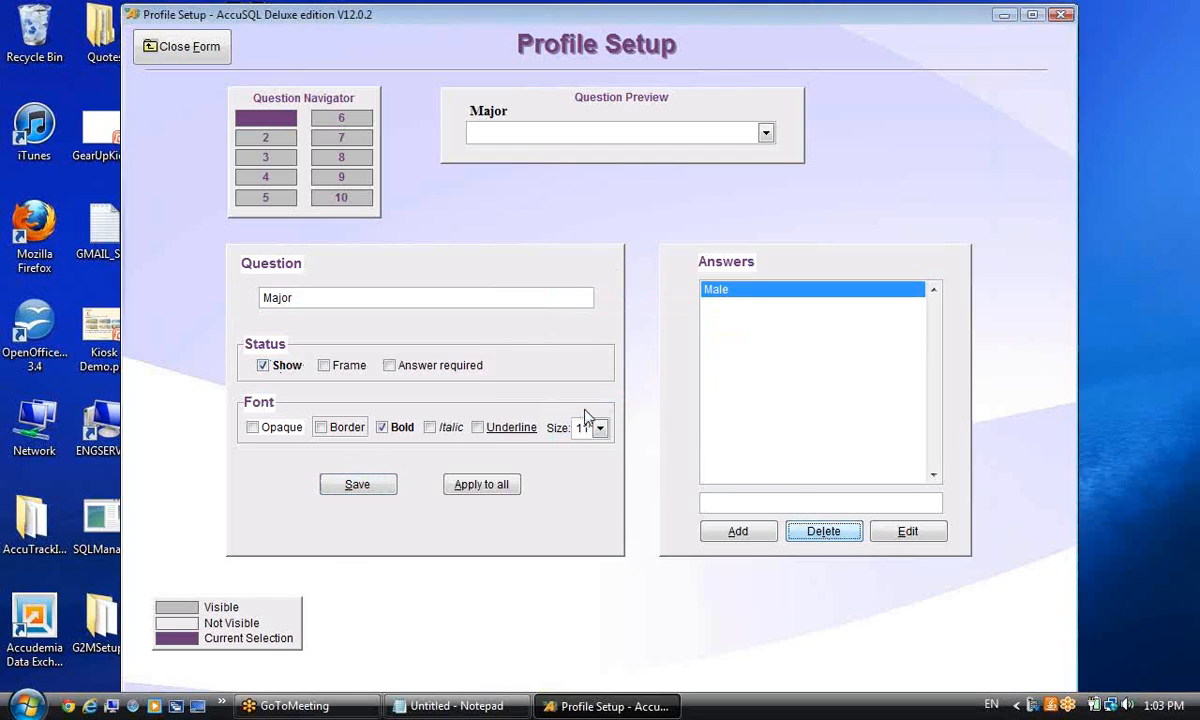
click(820, 531)
click(571, 415)
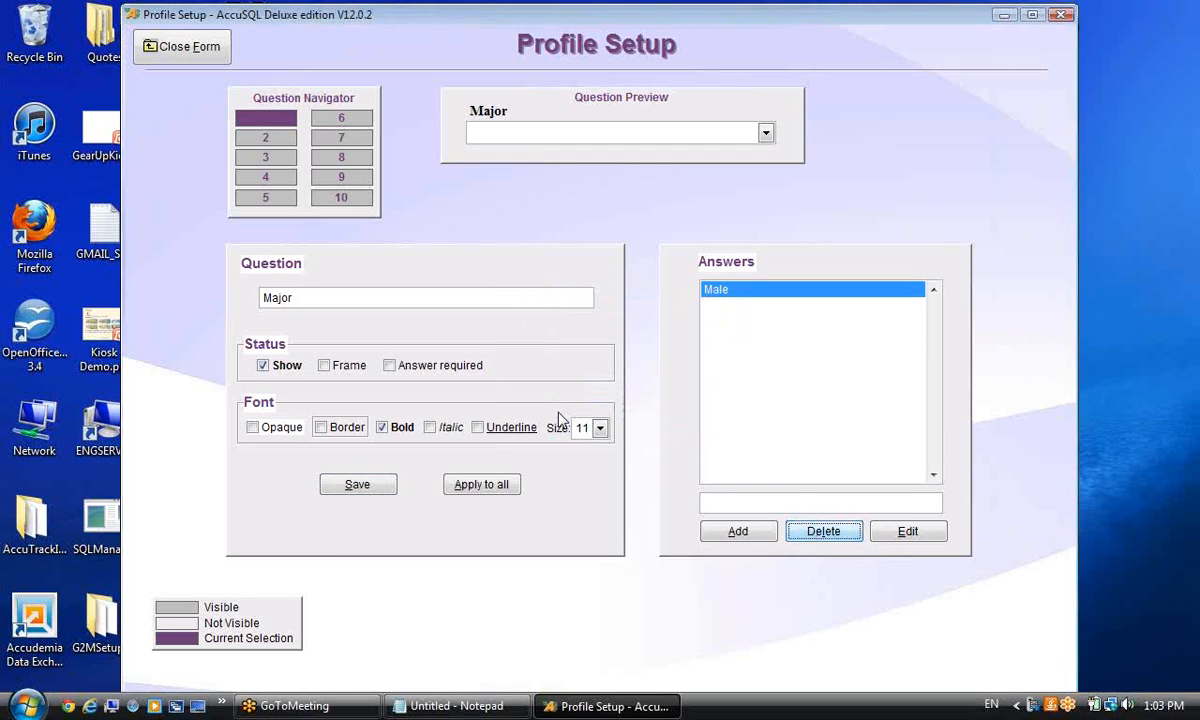
Rename profile question 2 to Grad Date and save it.
click(269, 141)
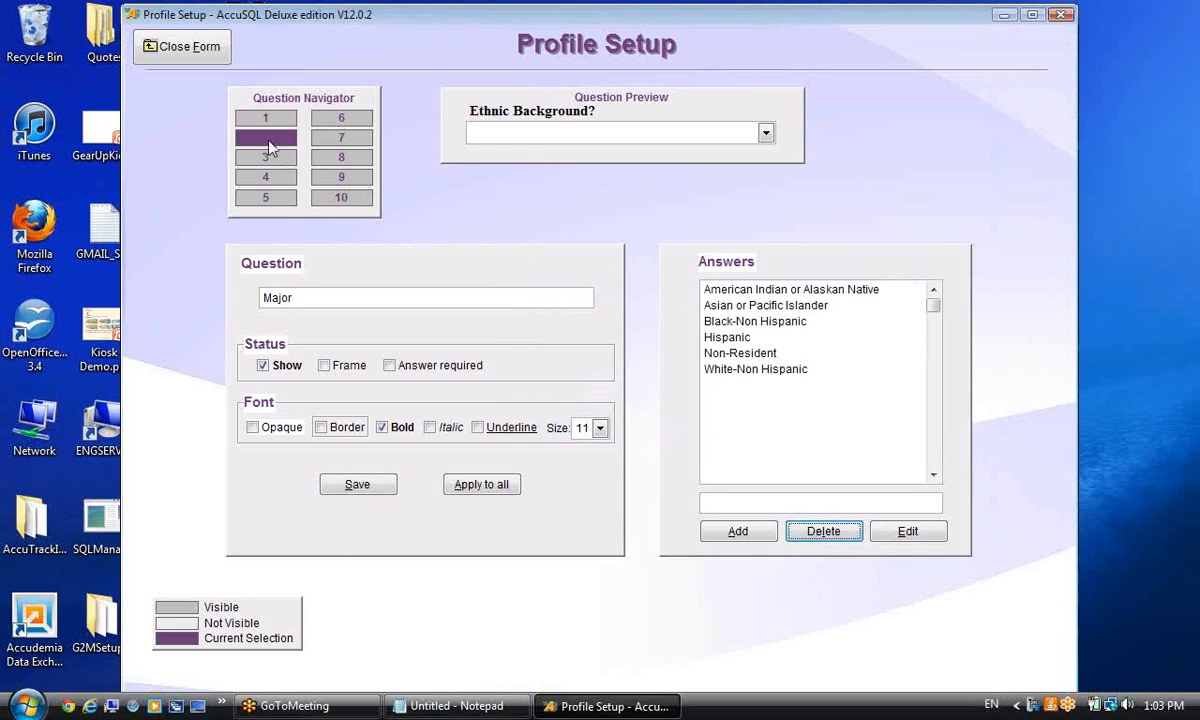
drag(372, 297, 184, 294)
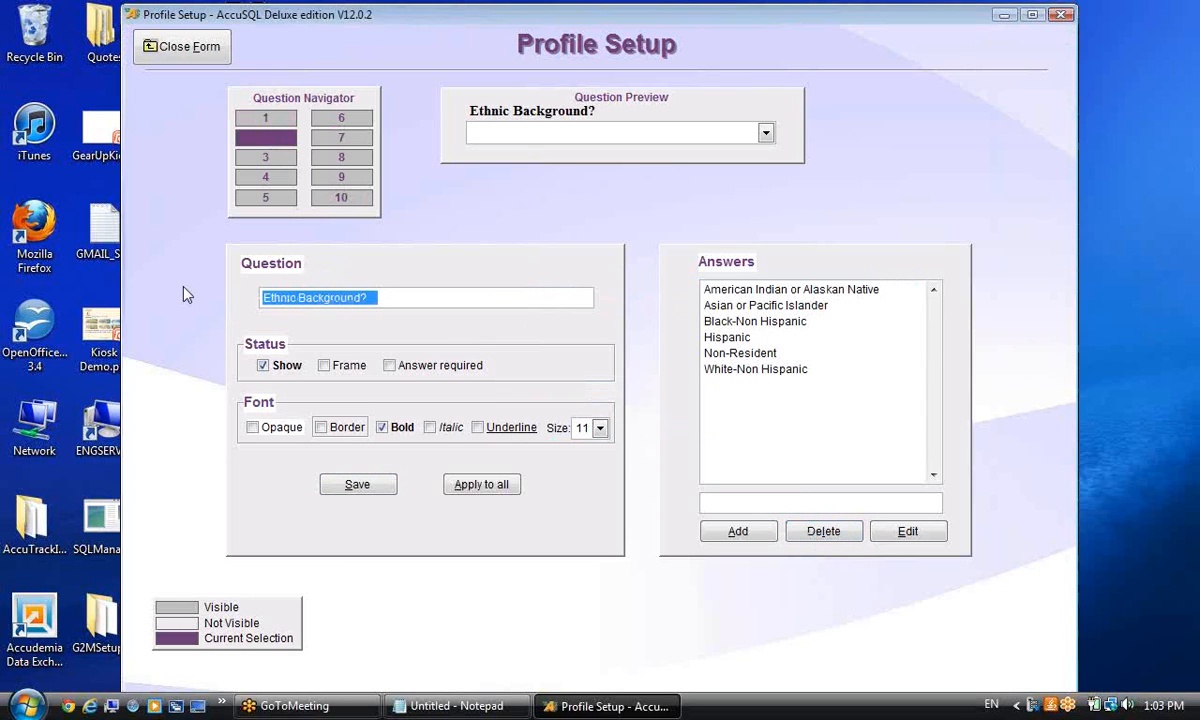
text(Grad Date)
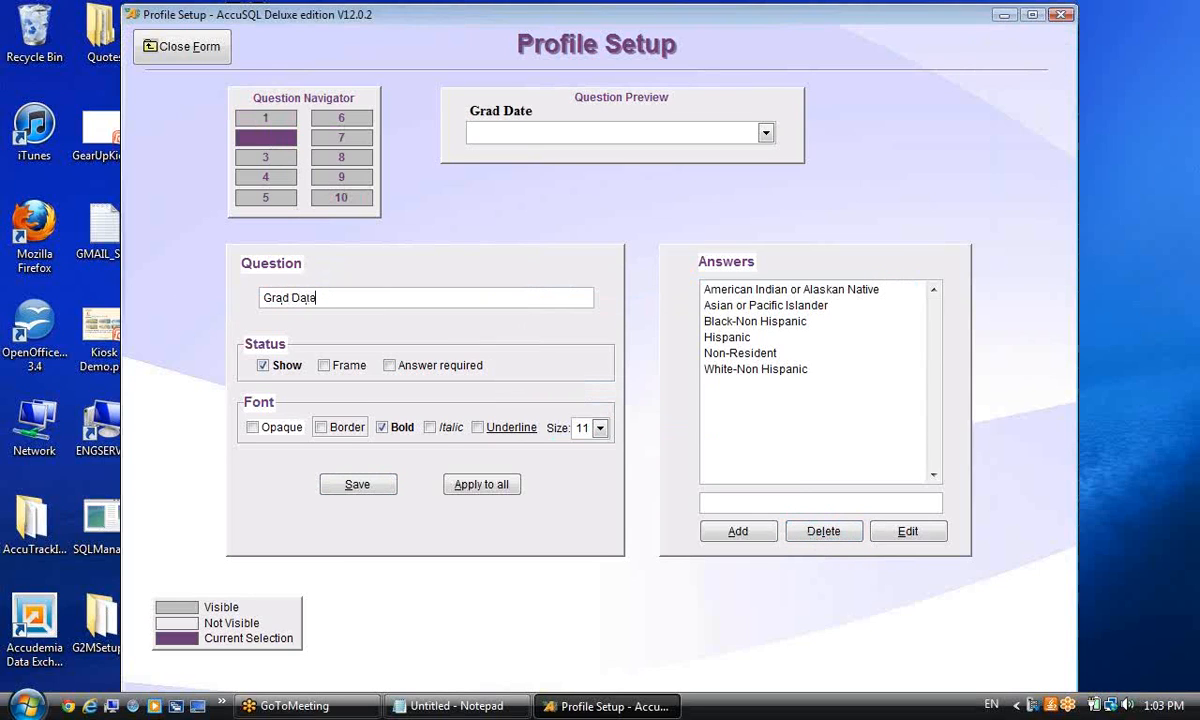
click(358, 484)
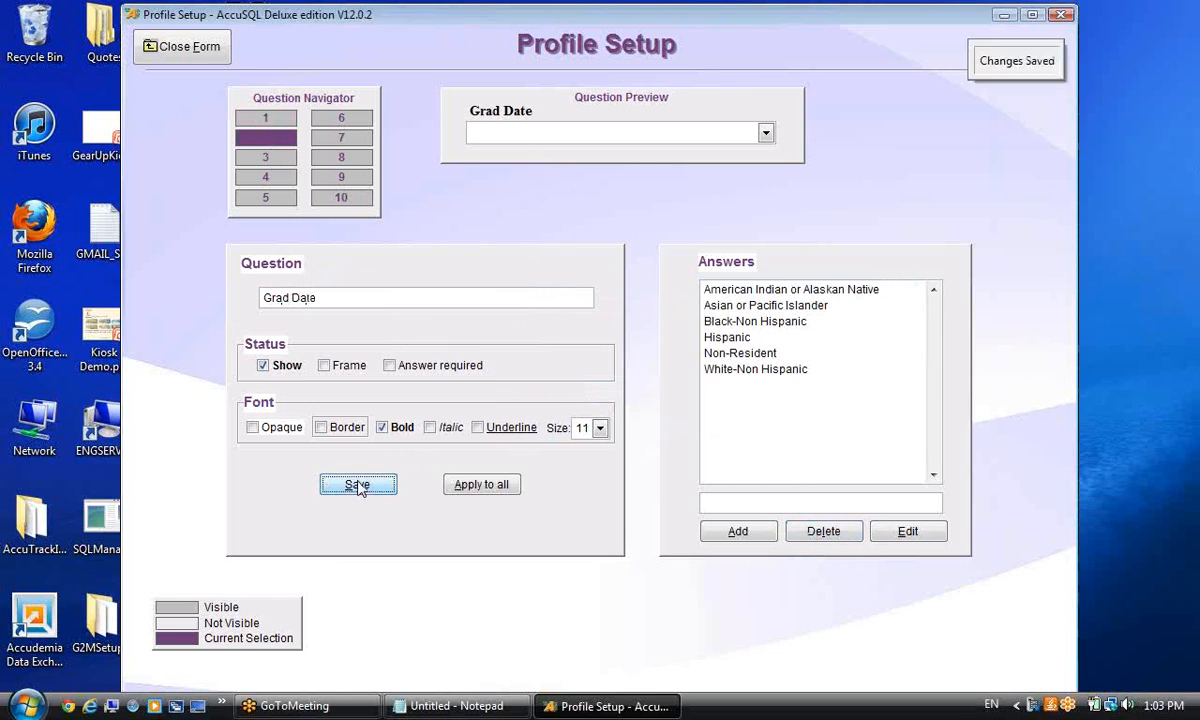
Delete all six ethnicity answers, from American Indian or Alaskan Native through White-Non Hispanic, from the Grad Date question.
click(706, 290)
click(818, 533)
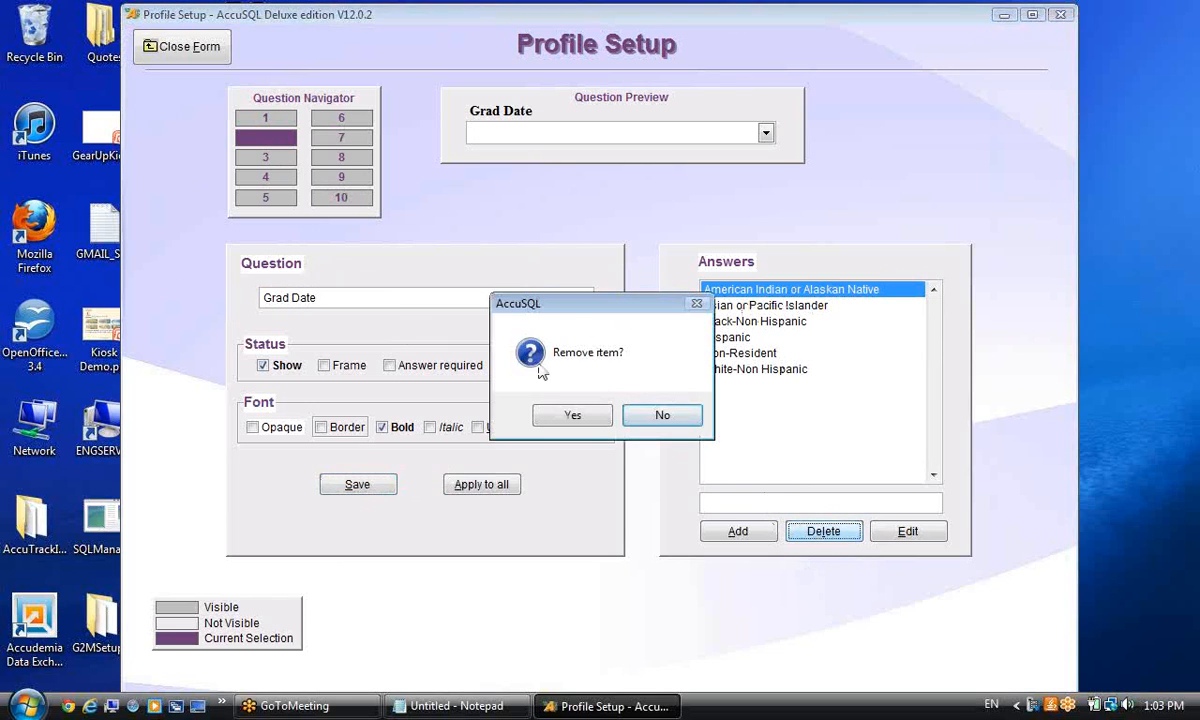
click(563, 410)
click(828, 531)
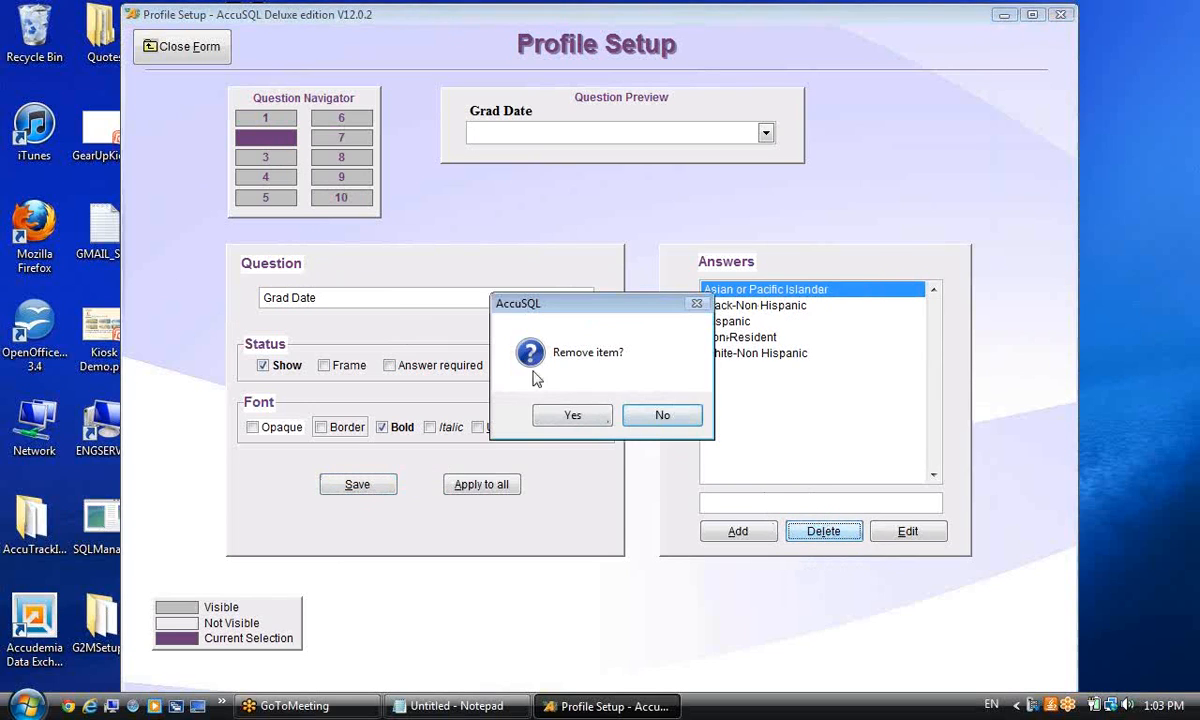
click(567, 414)
click(823, 531)
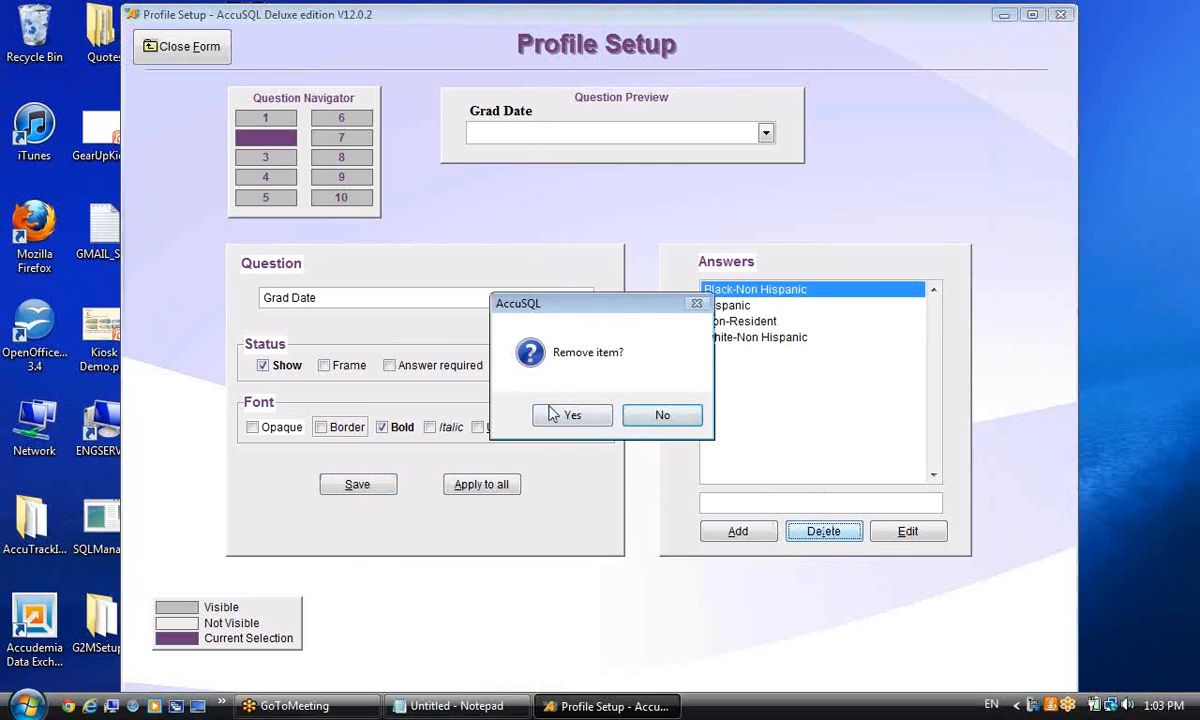
click(567, 414)
key(Return)
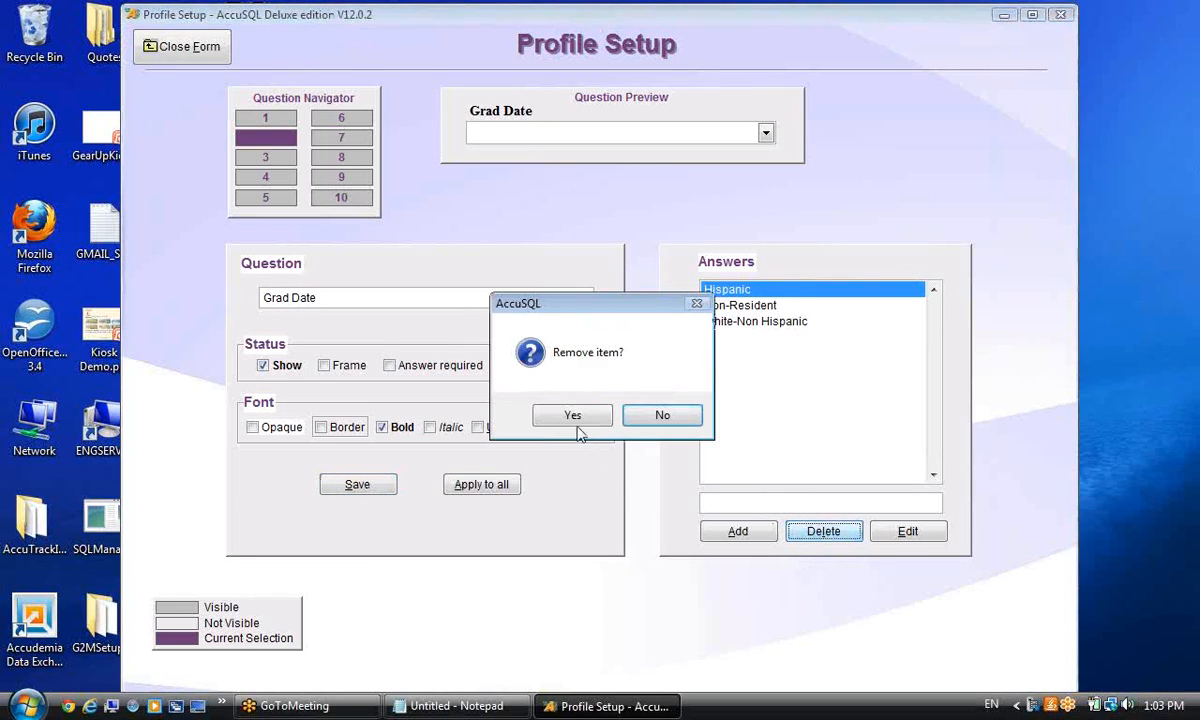
click(560, 418)
click(813, 533)
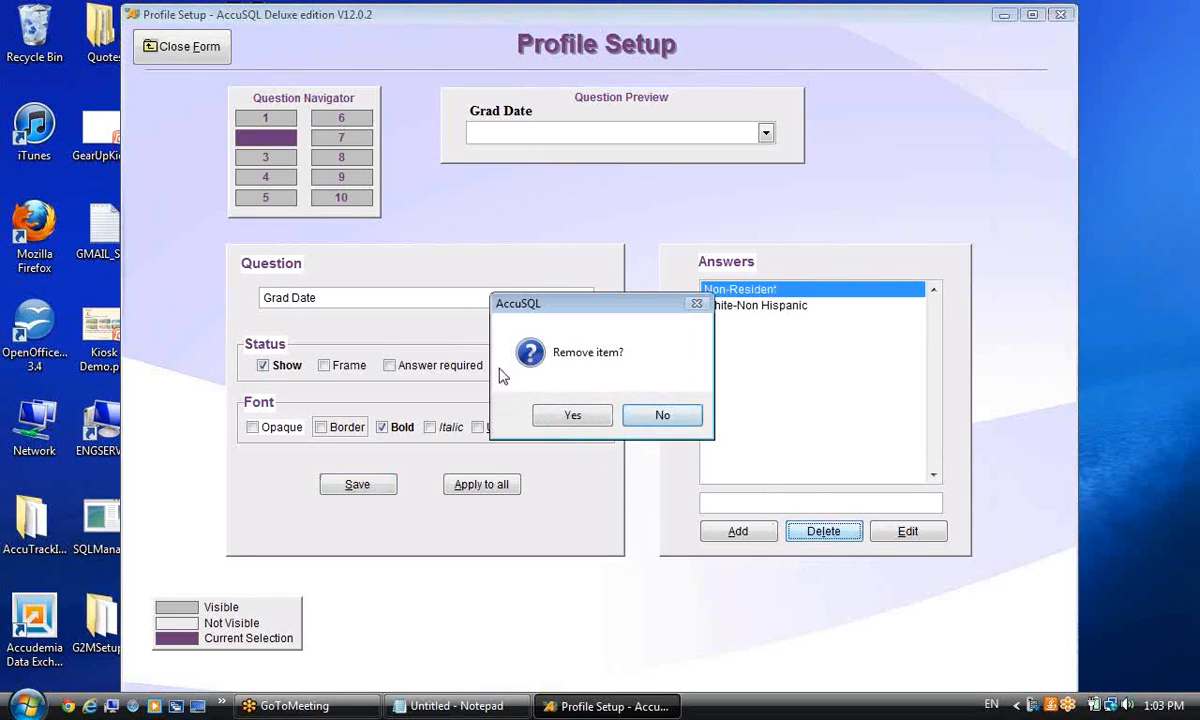
click(567, 415)
click(822, 533)
key(Return)
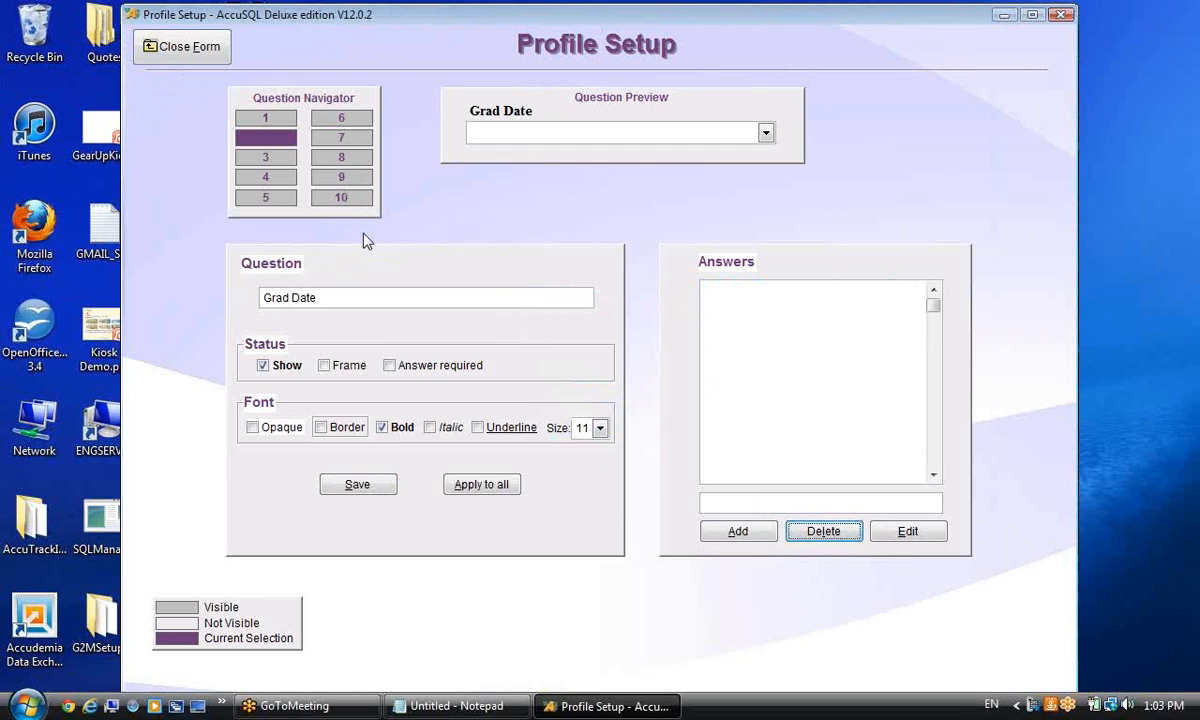
Review profile questions 1 and 2, then close the Profile Setup form.
click(282, 119)
click(280, 138)
click(250, 118)
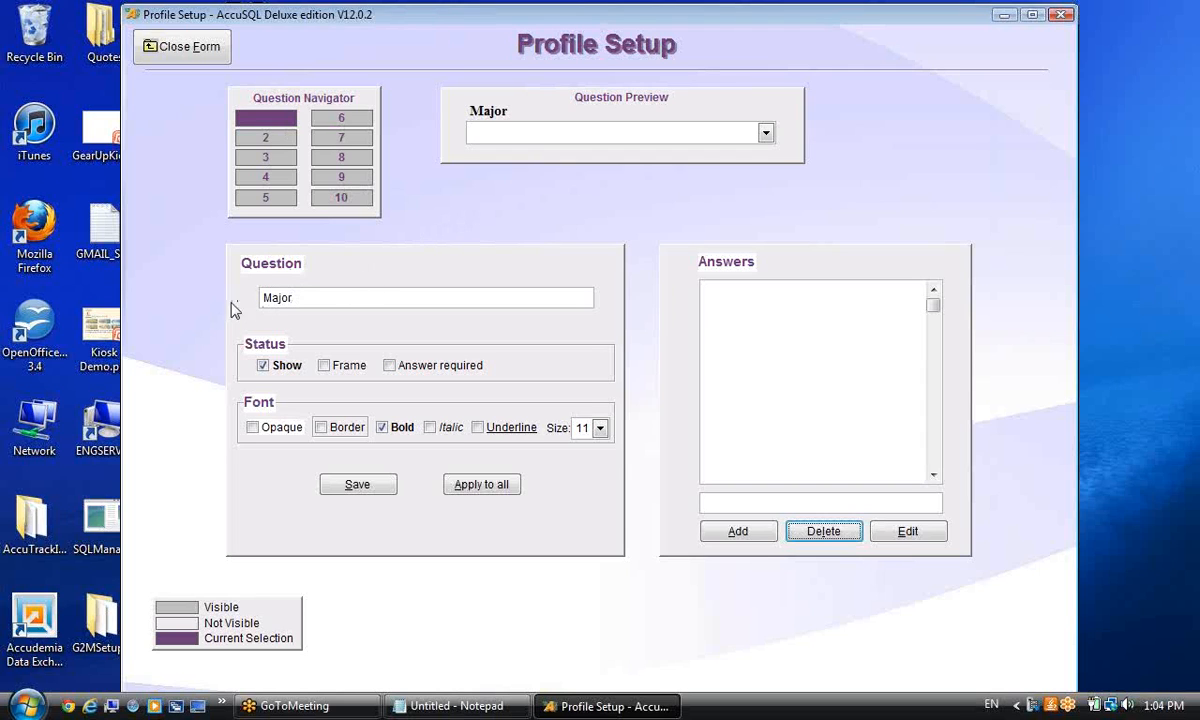
click(167, 48)
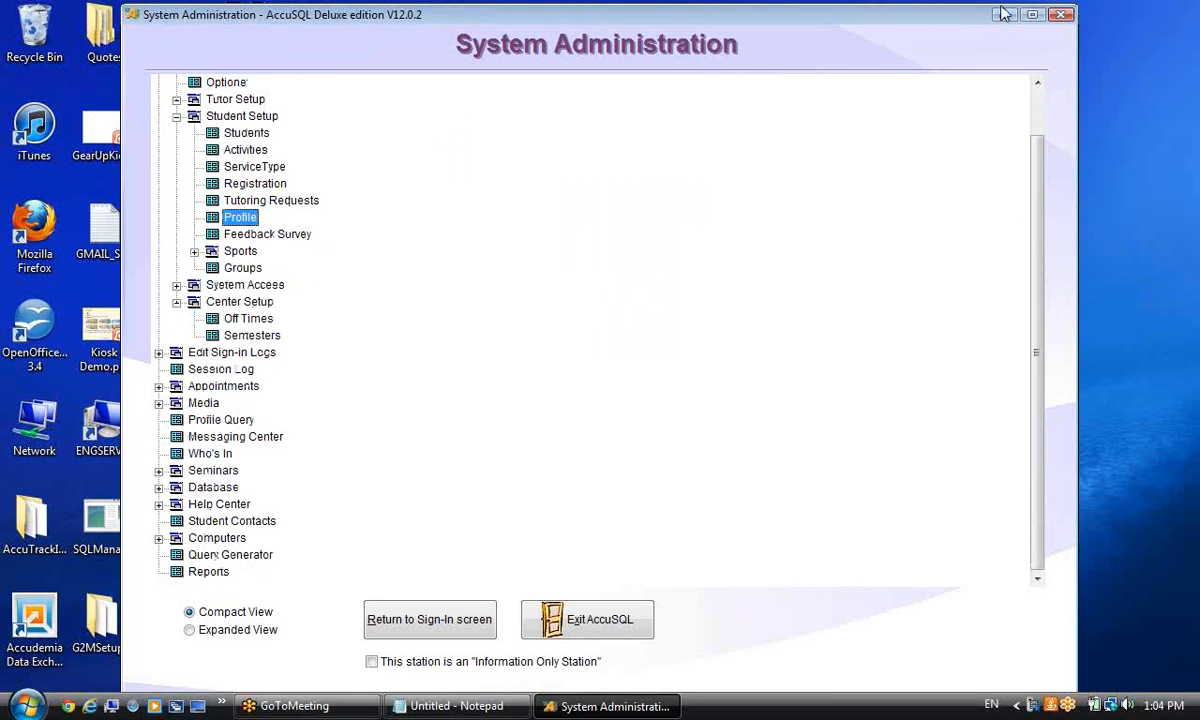
In the IMPORTS_WEBINAR_FILES folder on the desktop, rename Student_w_reg.txt to Student_w_reg.csv, accepting the extension change.
key(super+d)
double_click(312, 224)
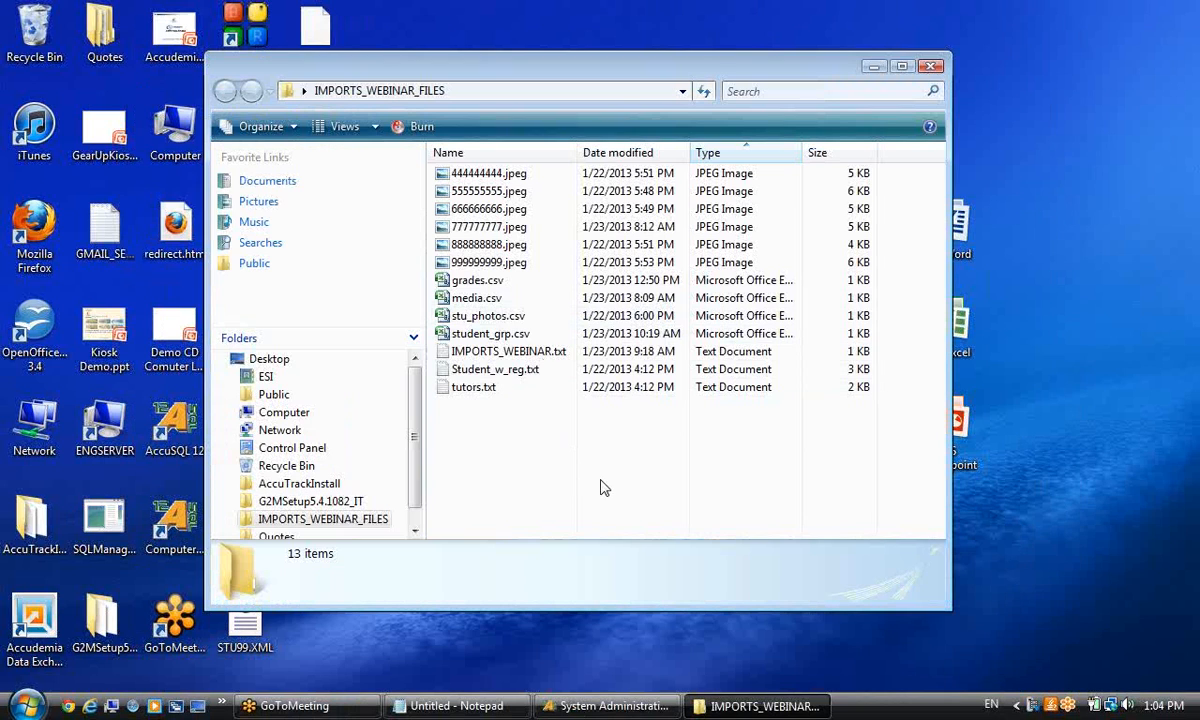
double_click(507, 369)
right_click(507, 369)
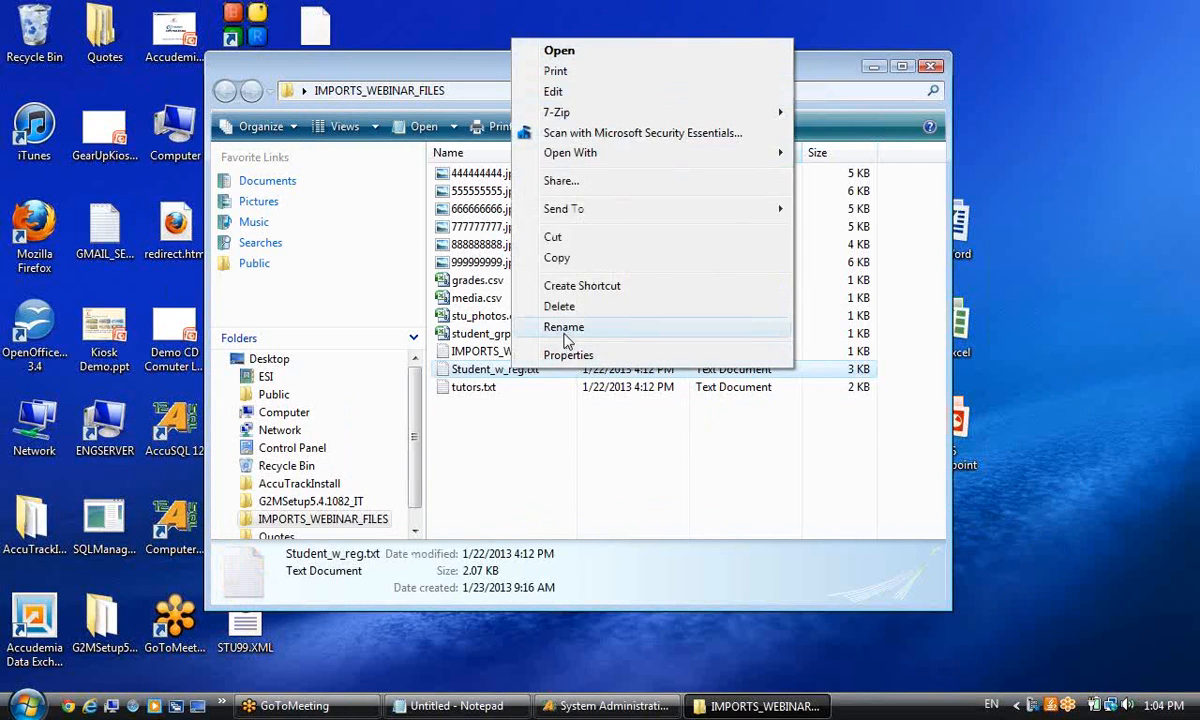
click(563, 327)
click(535, 369)
drag(530, 369, 634, 378)
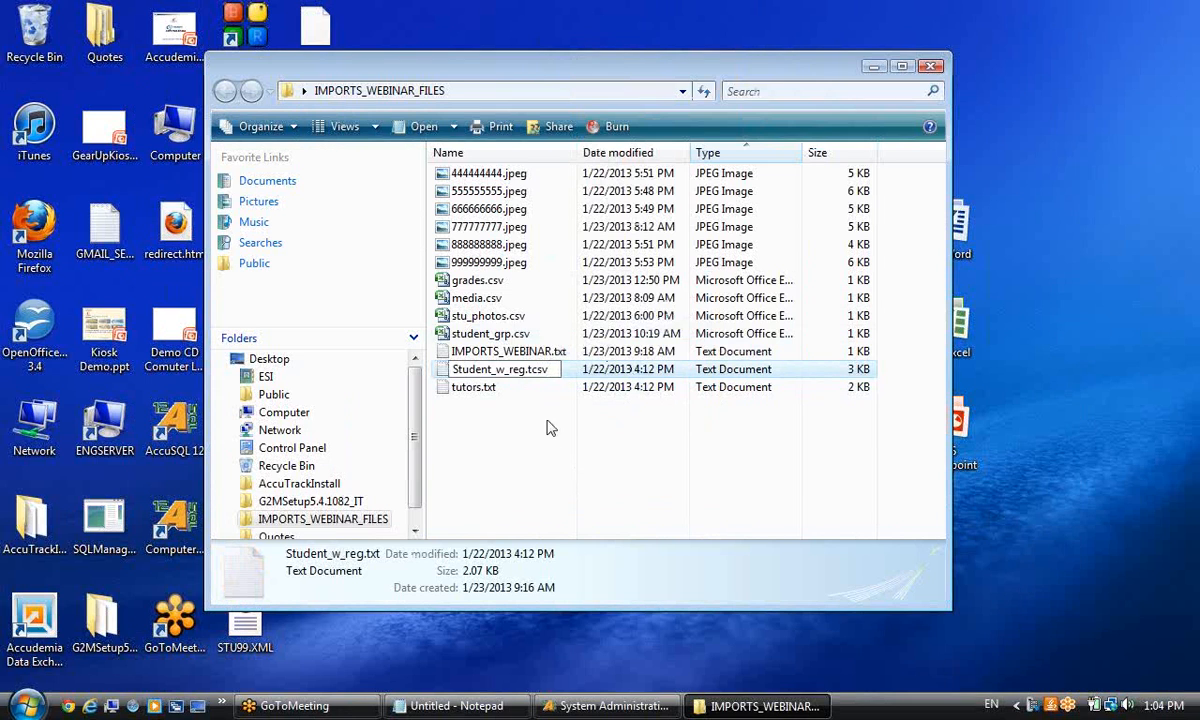
key(BackSpace)
click(616, 480)
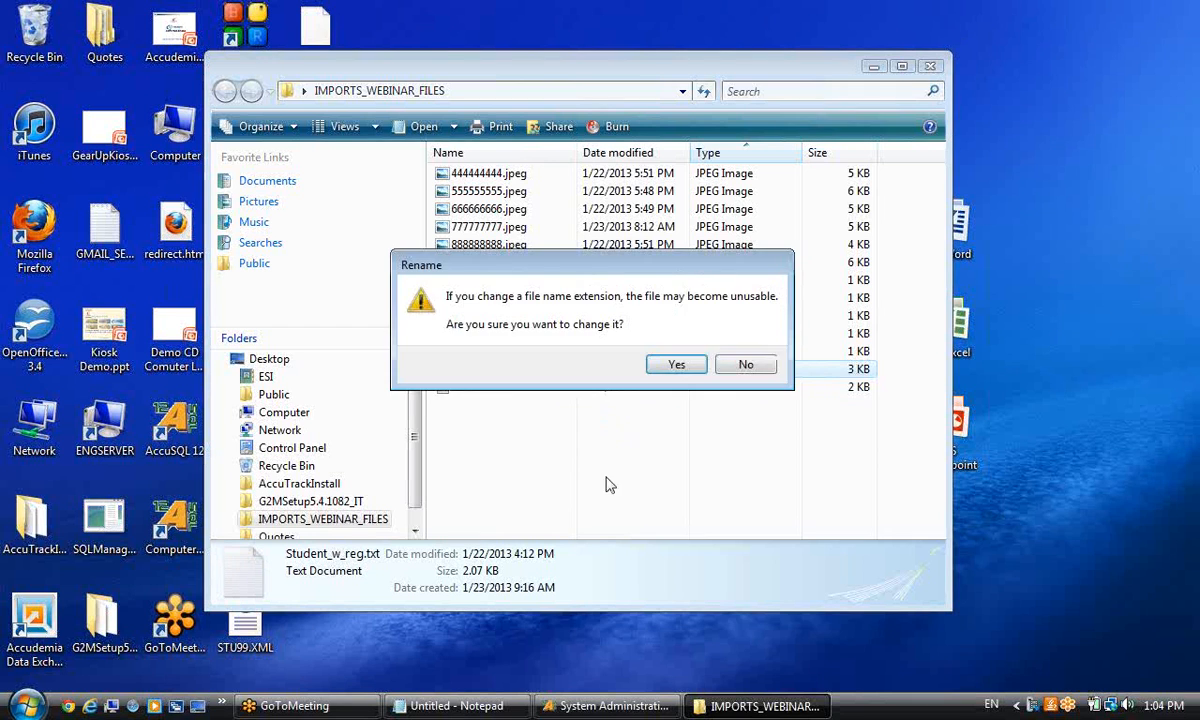
click(678, 363)
Start Excel, open Student_w_reg.csv from the folder in it, and maximize the workbook window.
drag(838, 76, 750, 520)
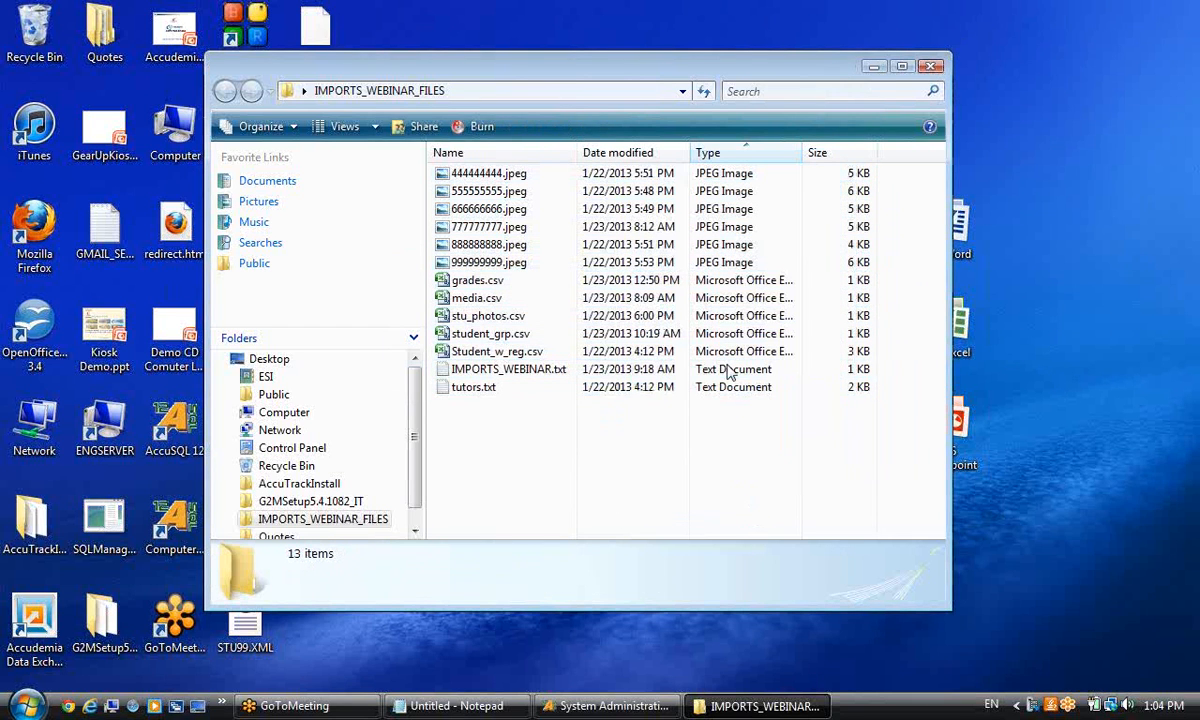
drag(736, 67, 543, 62)
click(945, 322)
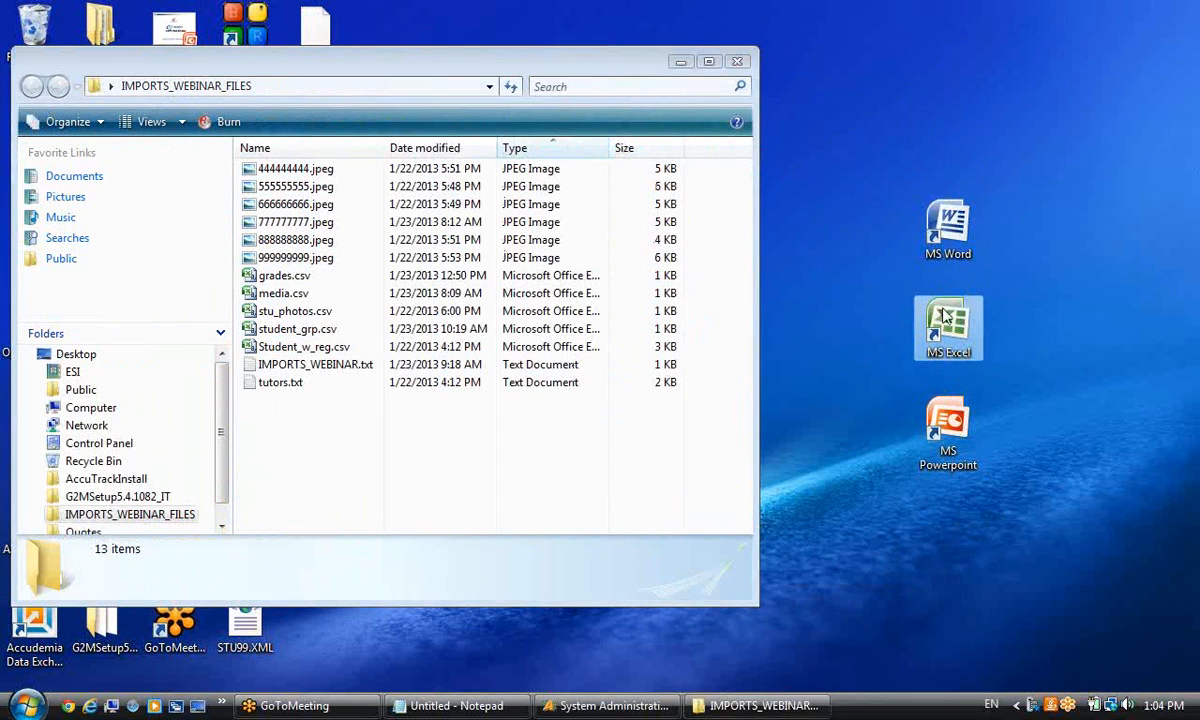
double_click(929, 325)
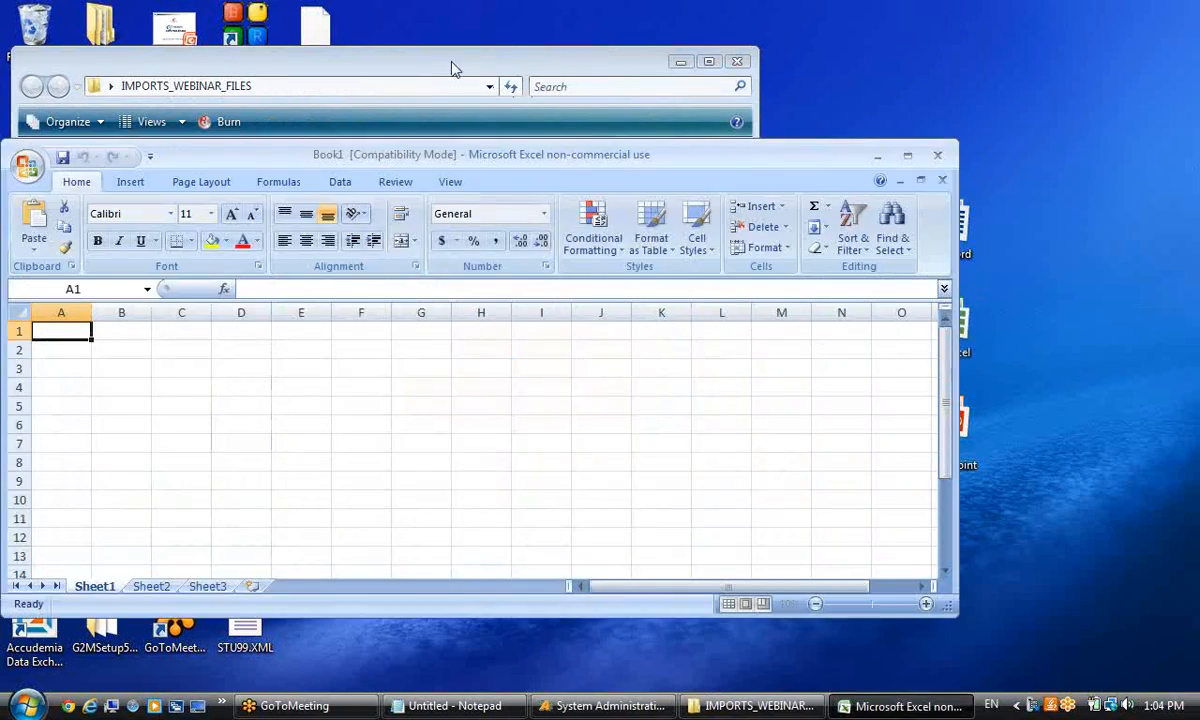
drag(452, 62, 1195, 121)
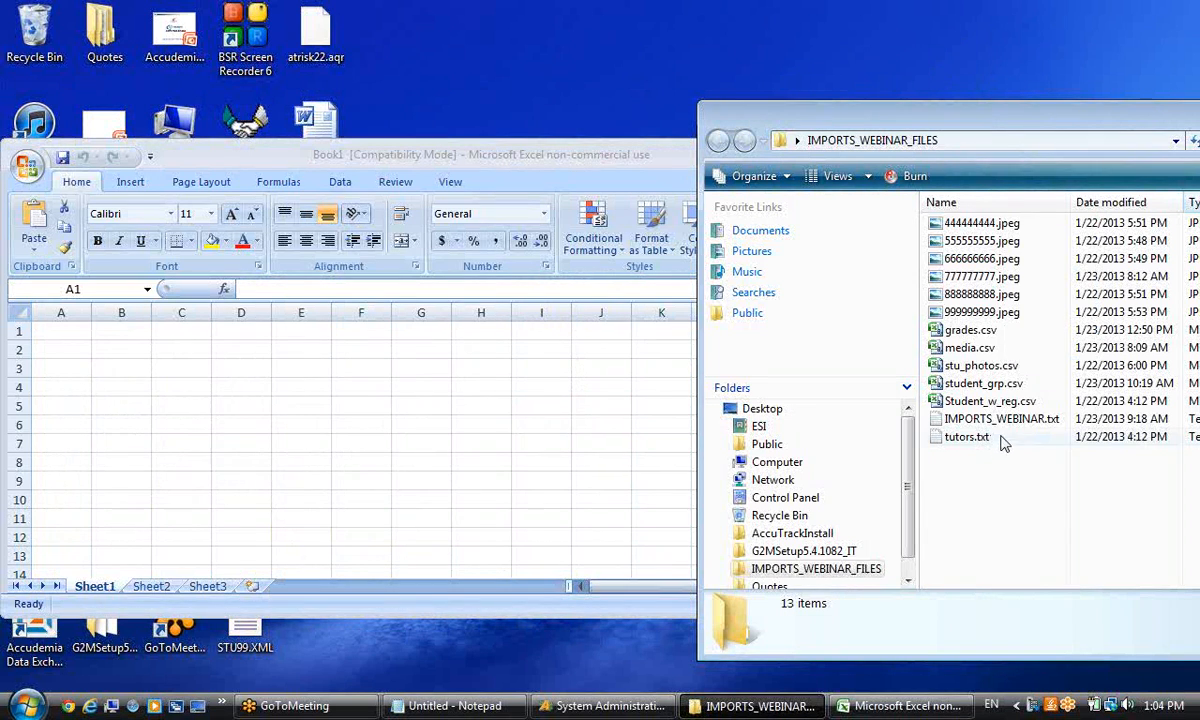
drag(1035, 400, 67, 335)
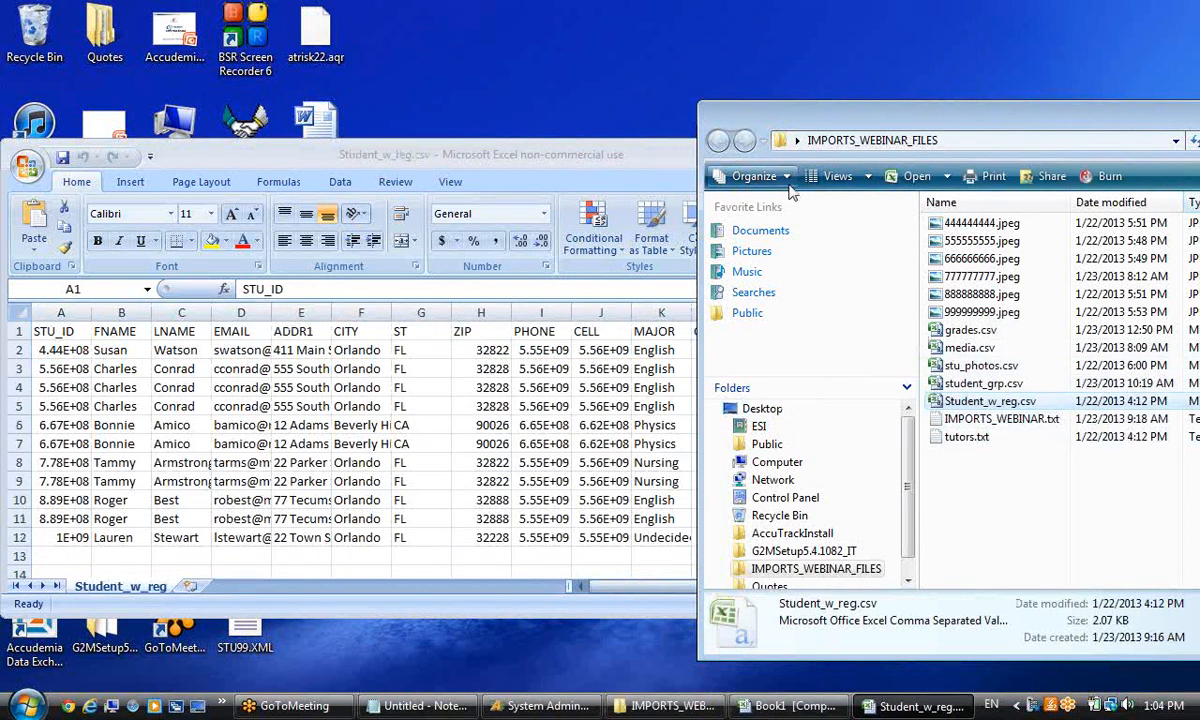
drag(996, 120, 652, 88)
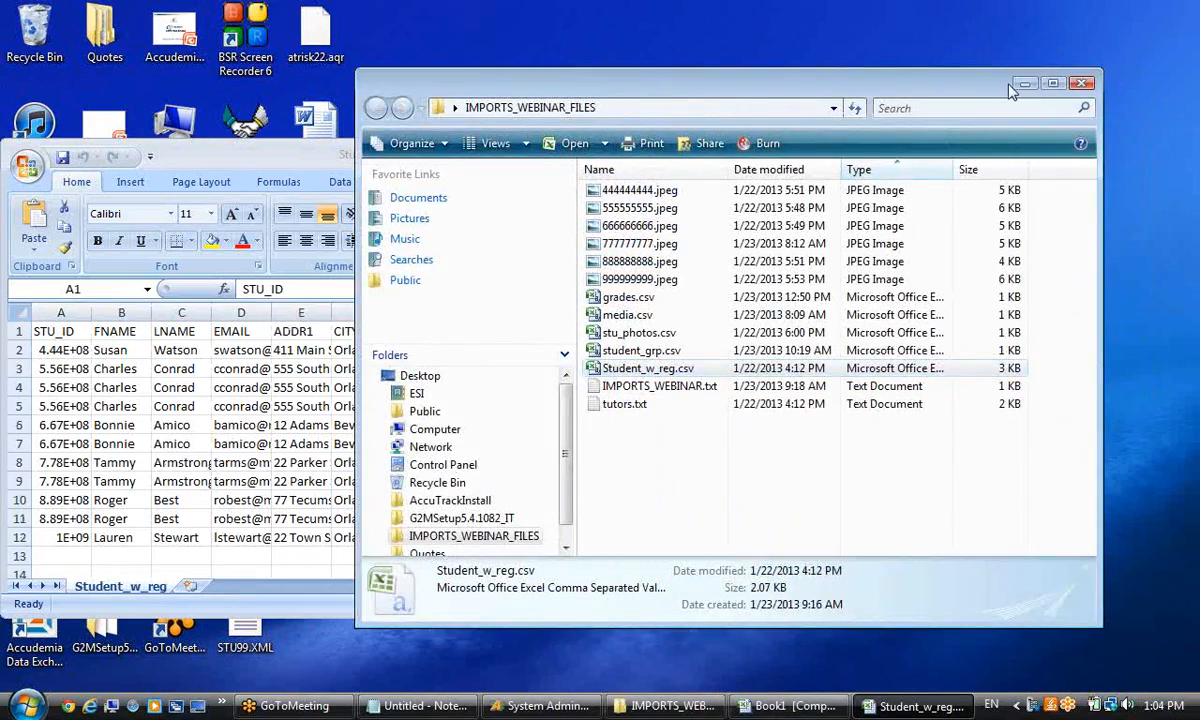
click(1022, 85)
click(912, 163)
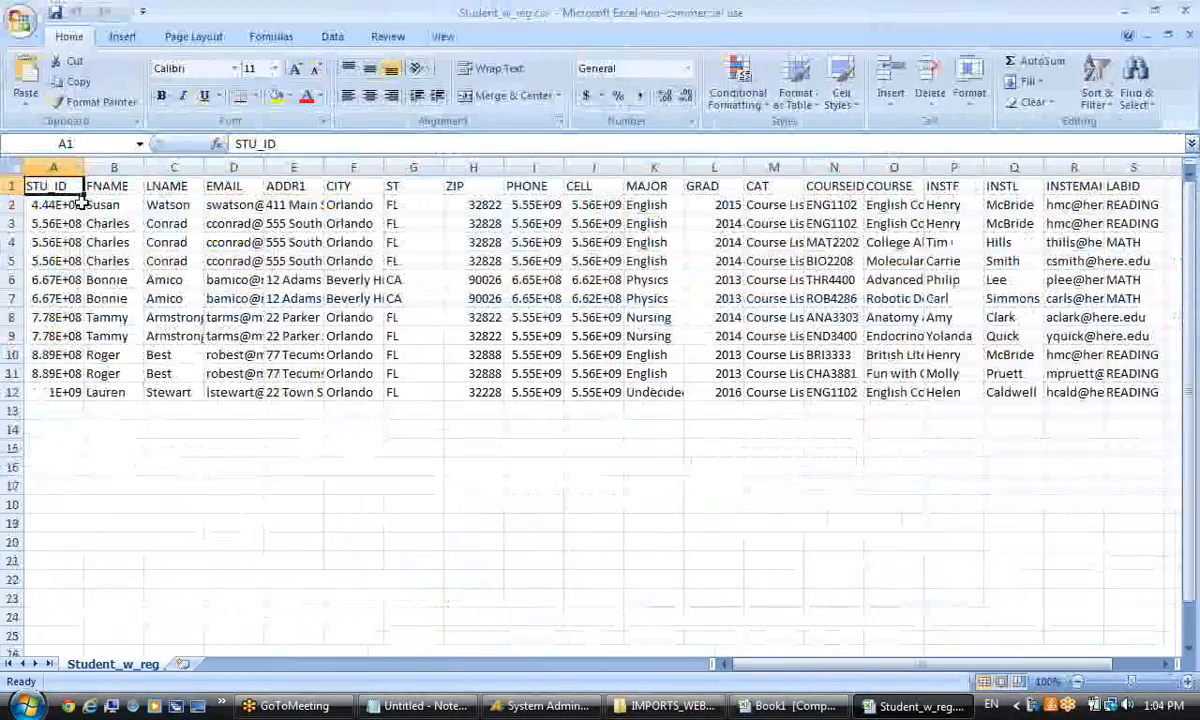
Widen the STU_ID, PHONE and CELL columns so their numbers display in full.
drag(85, 166, 117, 166)
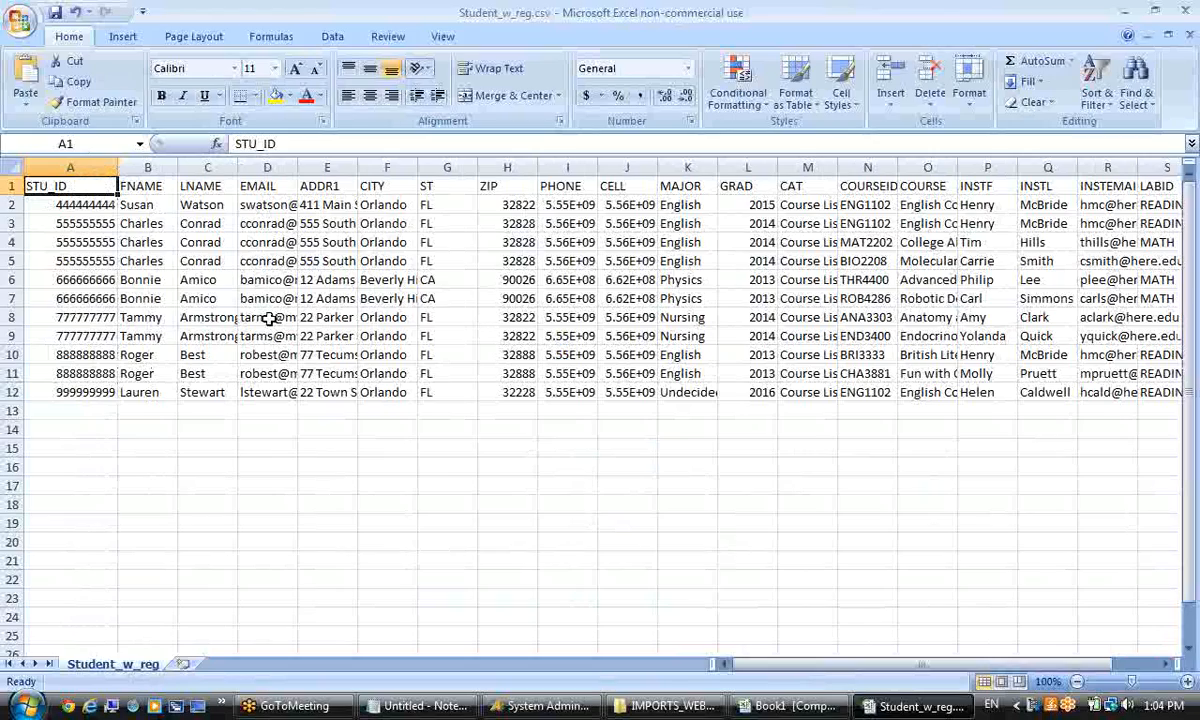
mouse_move(915, 664)
mouse_down()
mouse_move(997, 672)
mouse_move(928, 664)
mouse_up()
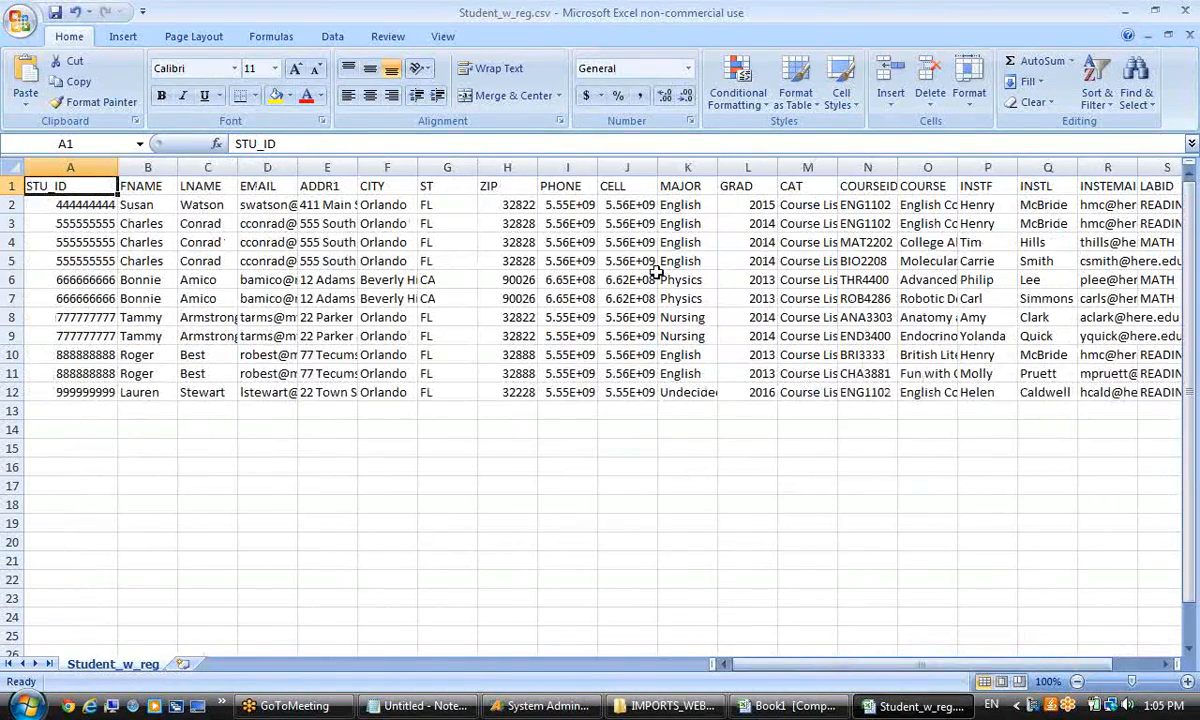
drag(598, 167, 621, 167)
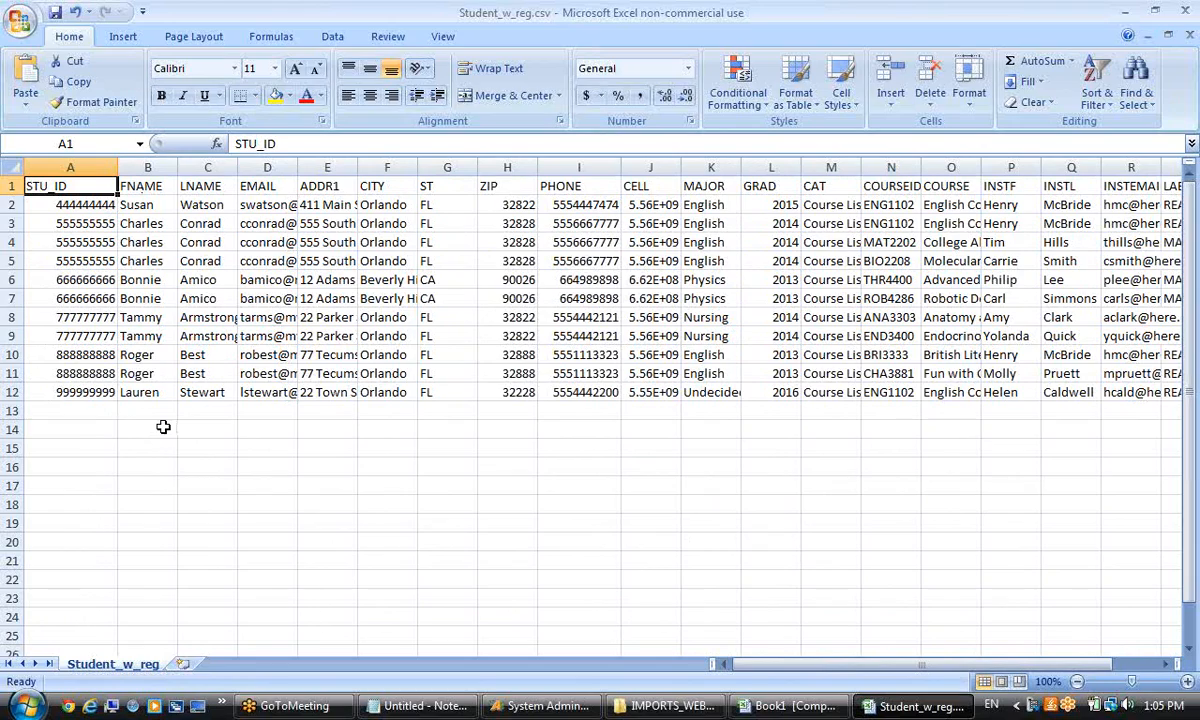
mouse_move(1045, 664)
mouse_down()
mouse_move(1078, 680)
mouse_move(1030, 666)
mouse_up()
drag(684, 166, 710, 166)
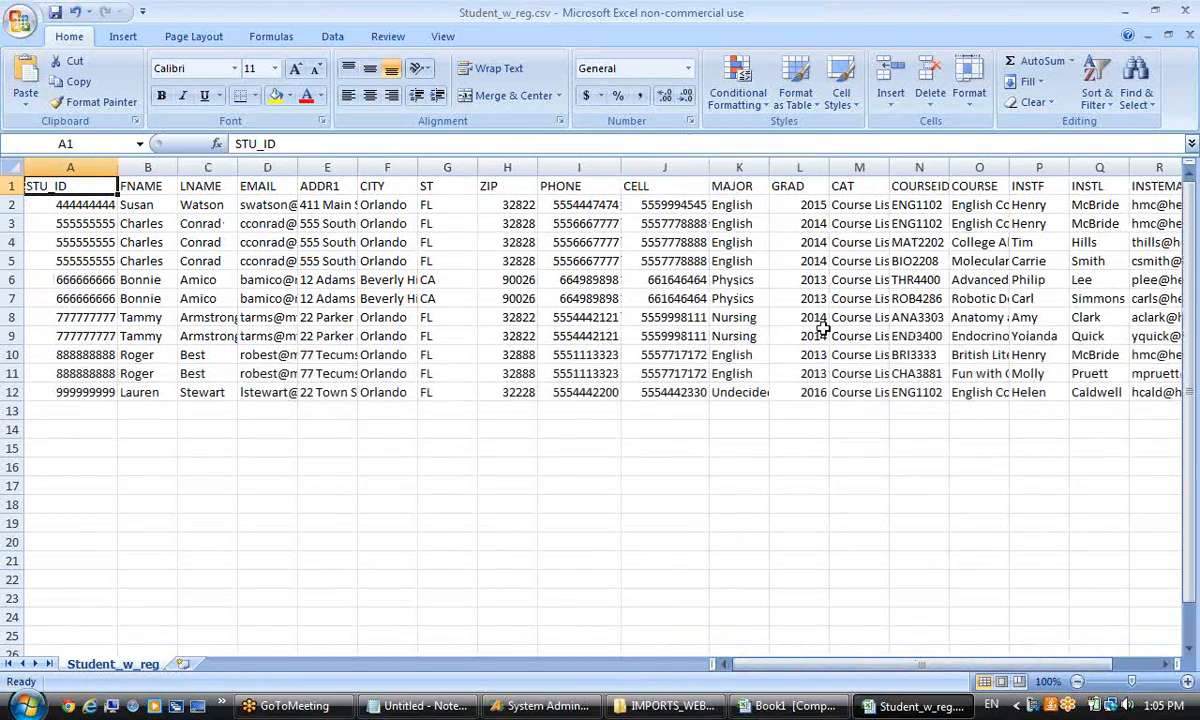
Look over the remaining columns, then save Student_w_reg.csv in CSV format while closing it and the blank workbook.
drag(1025, 666, 1065, 672)
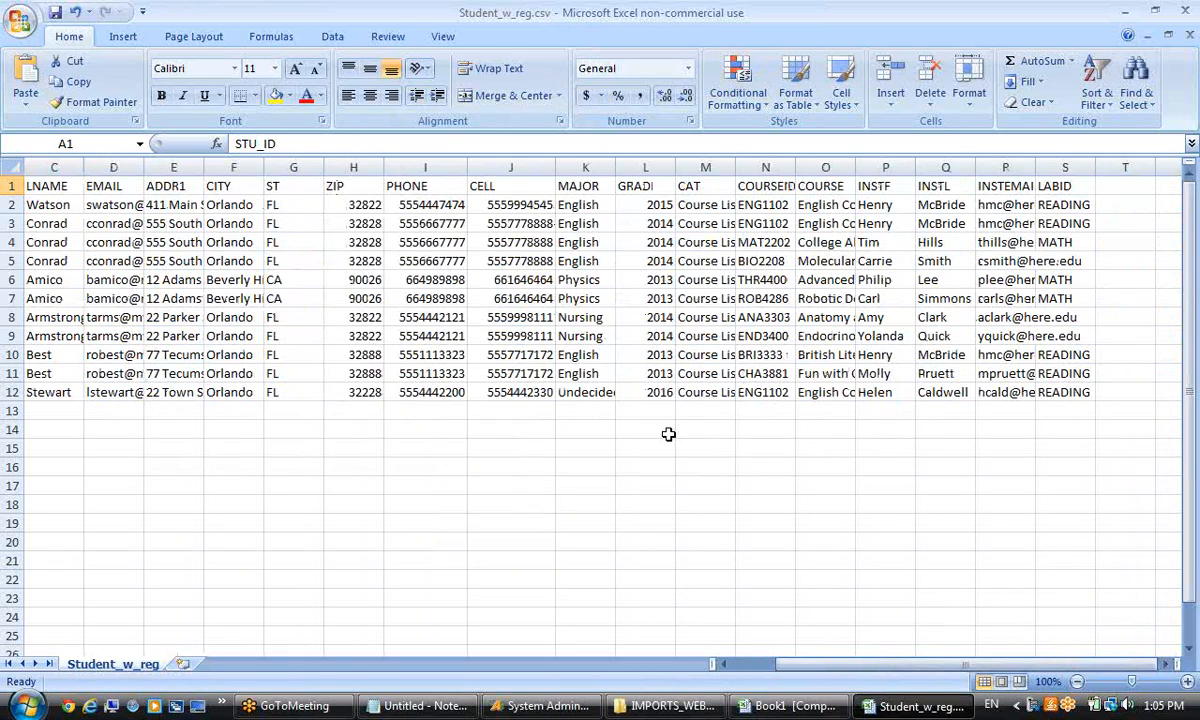
click(758, 651)
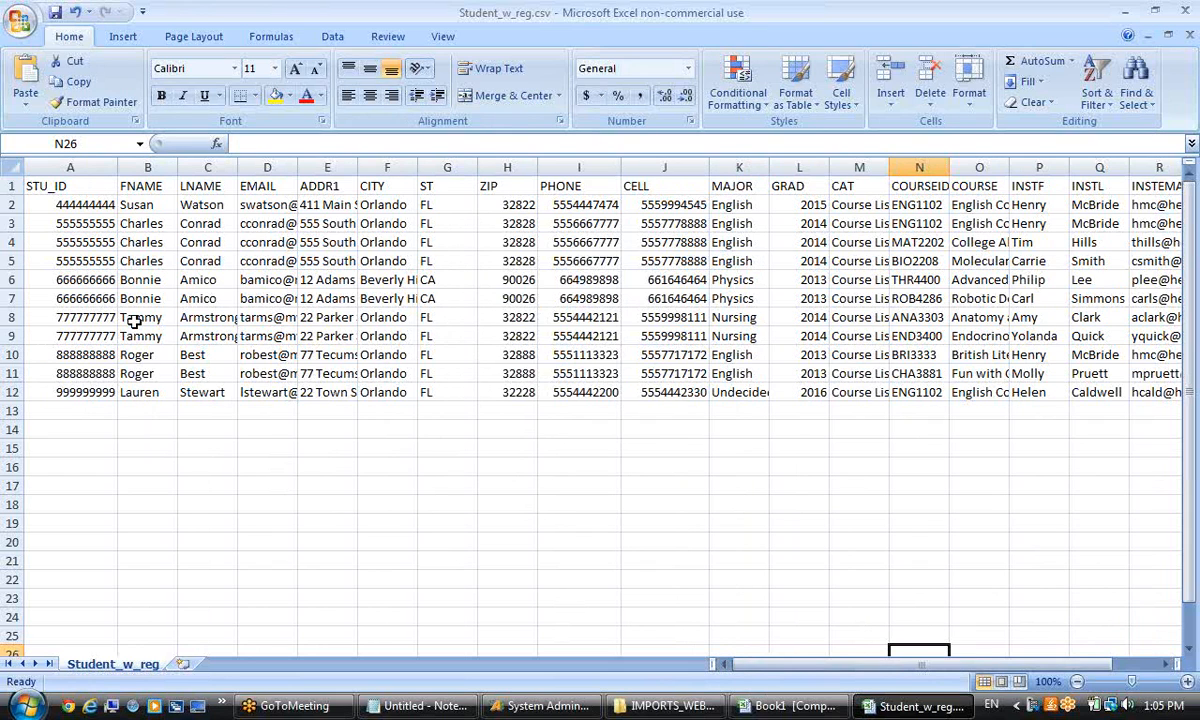
click(1138, 665)
drag(1027, 668, 770, 668)
click(1183, 10)
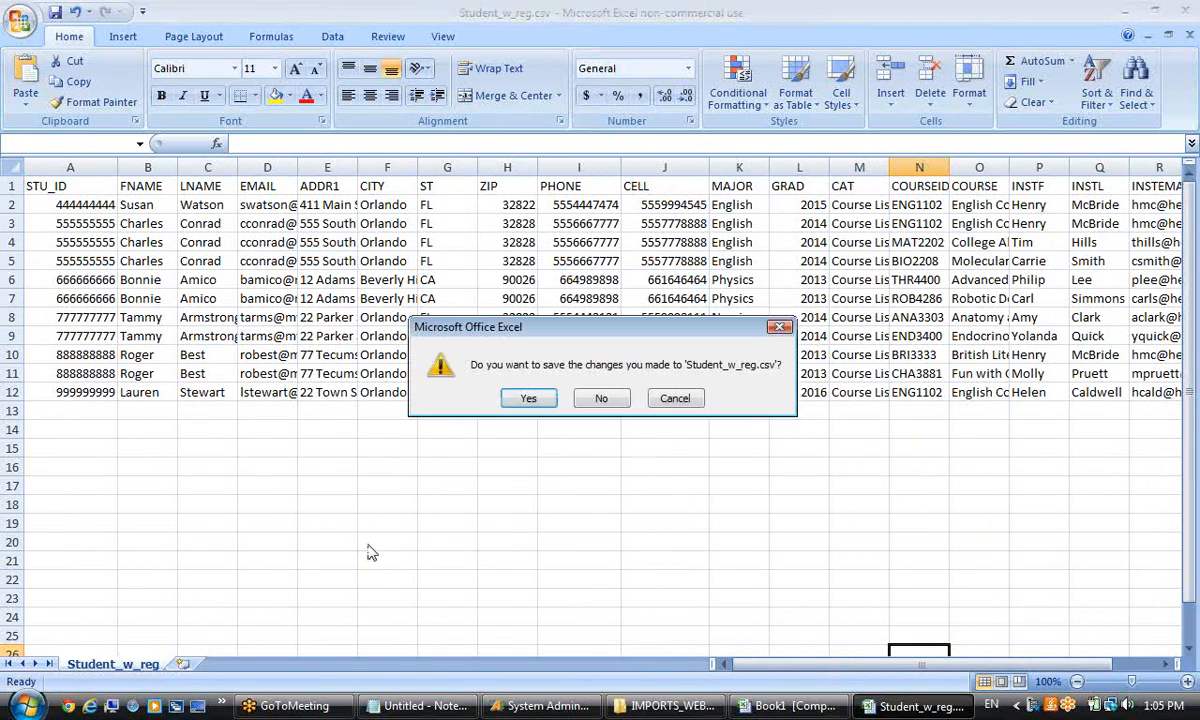
click(524, 399)
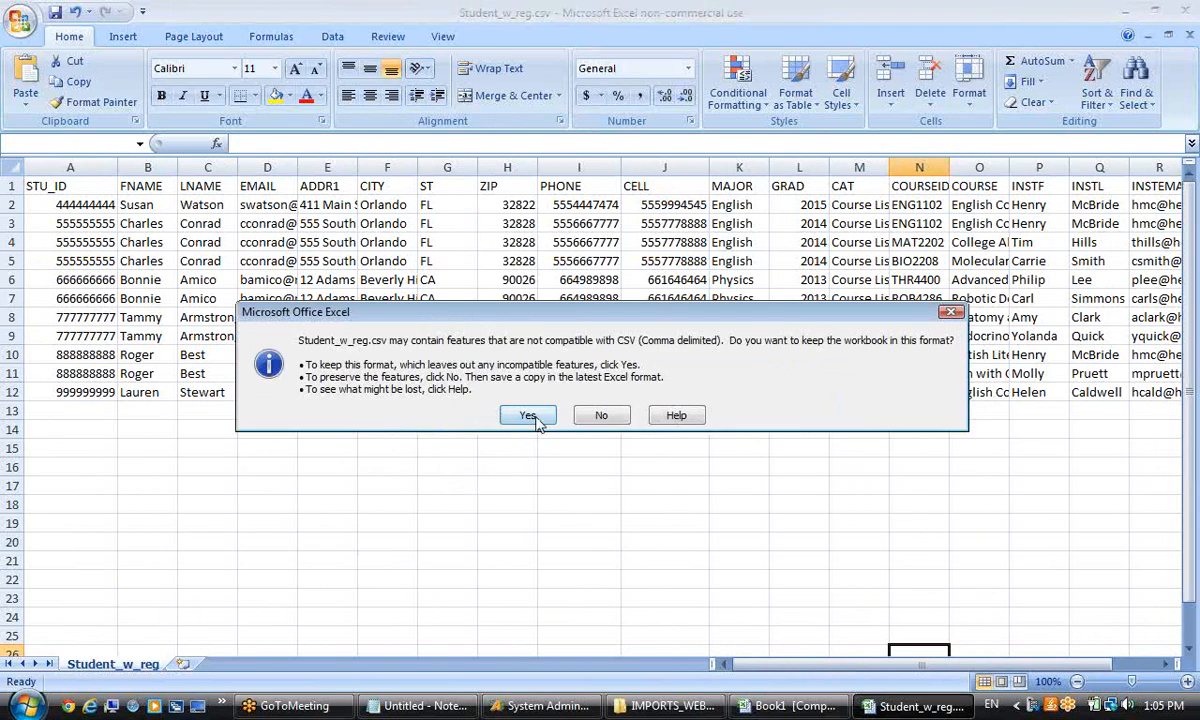
click(530, 415)
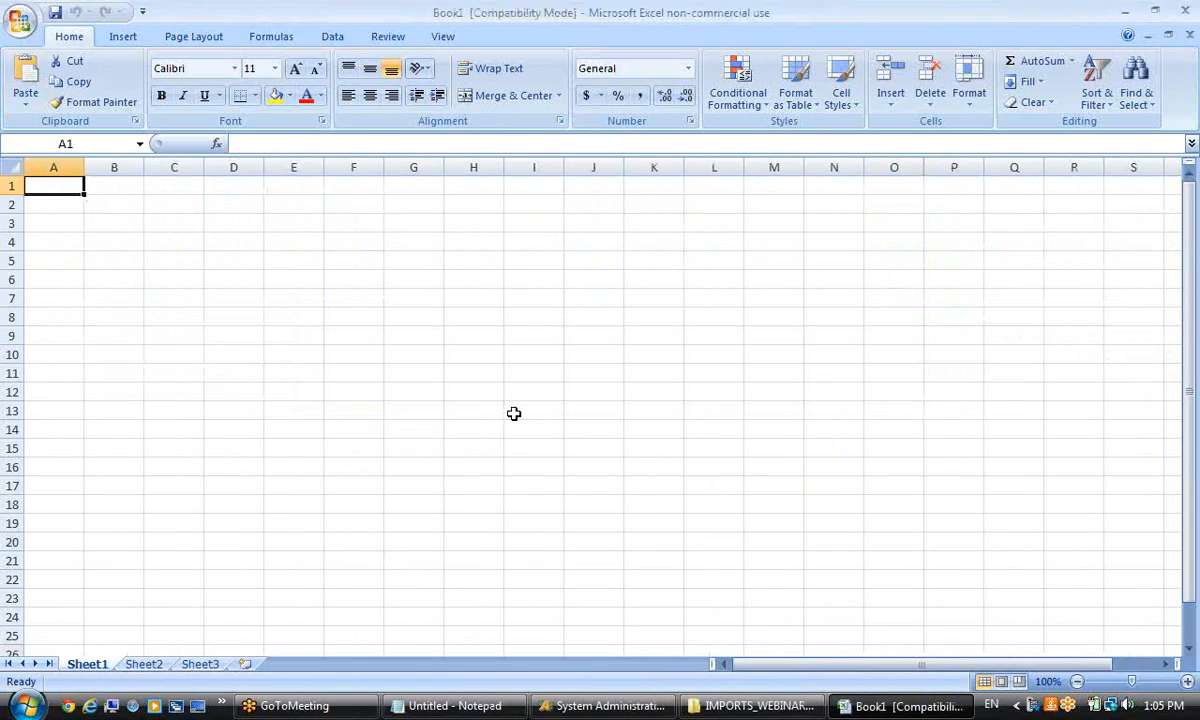
click(1185, 10)
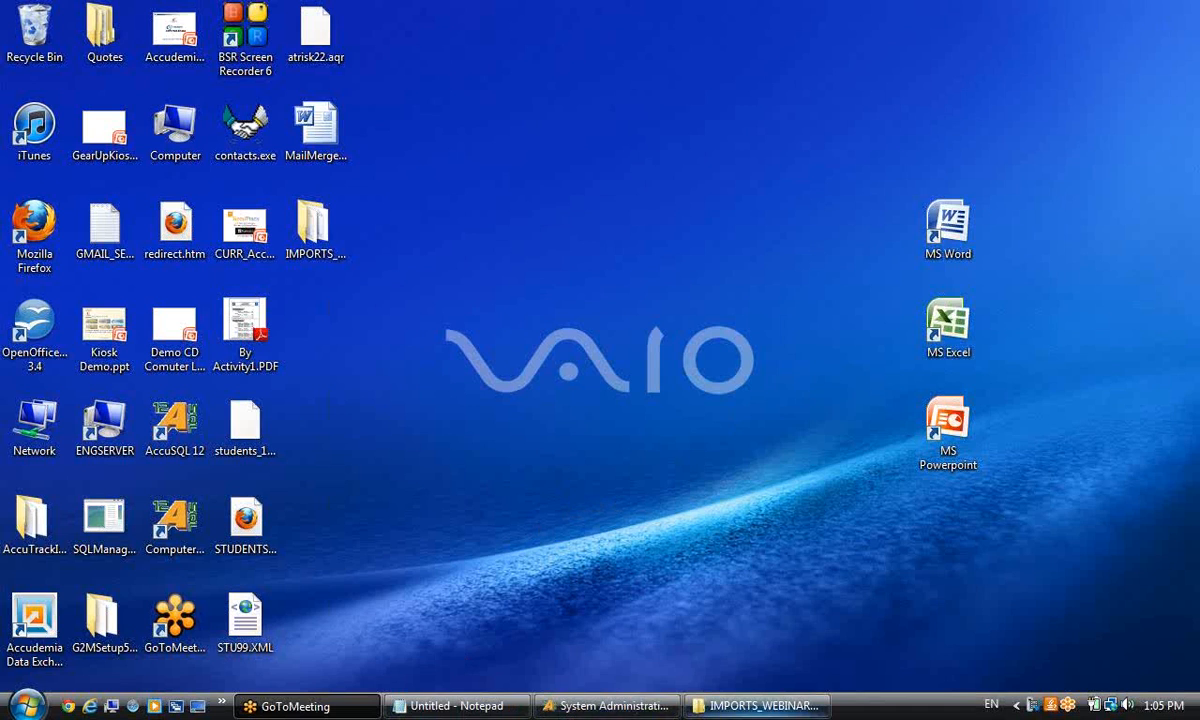
Switch to AccuSQL and open the database Import wizard.
click(625, 706)
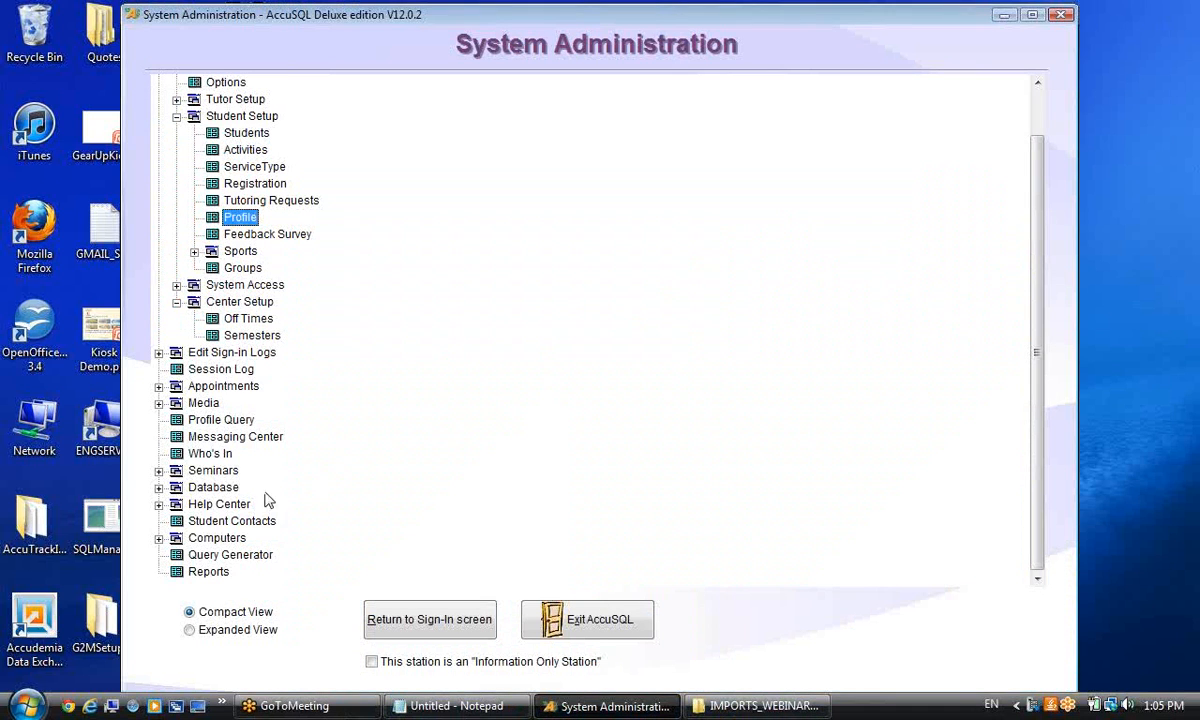
click(158, 487)
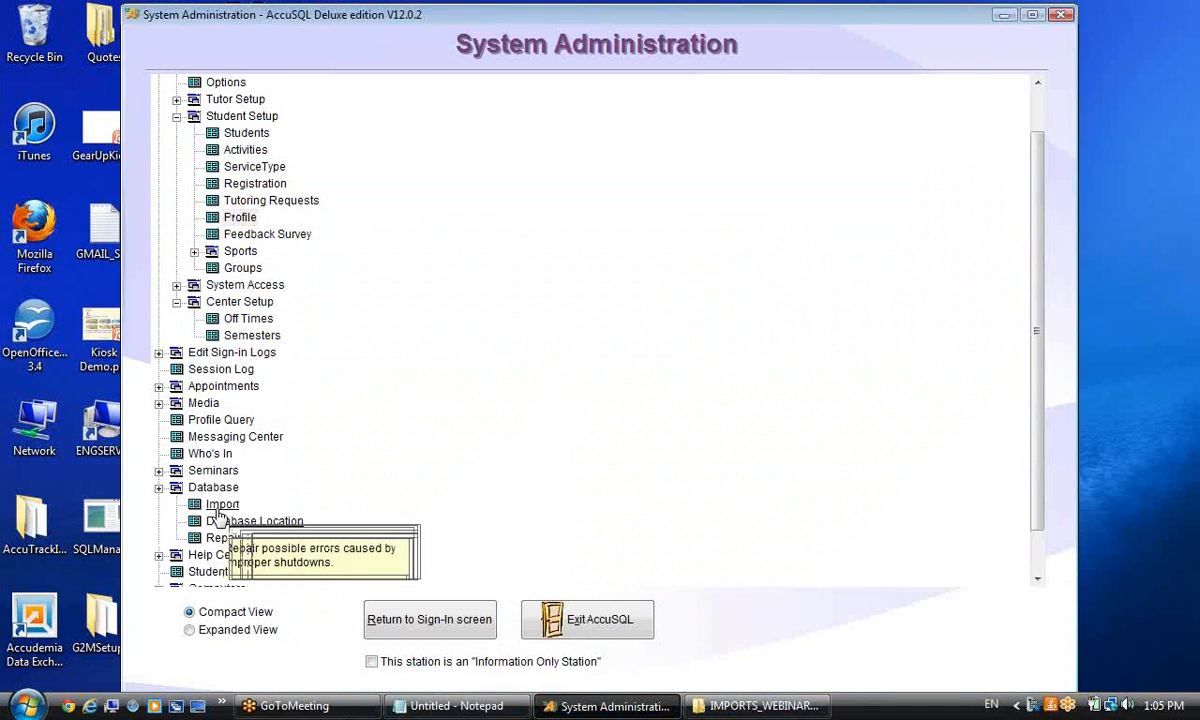
click(220, 504)
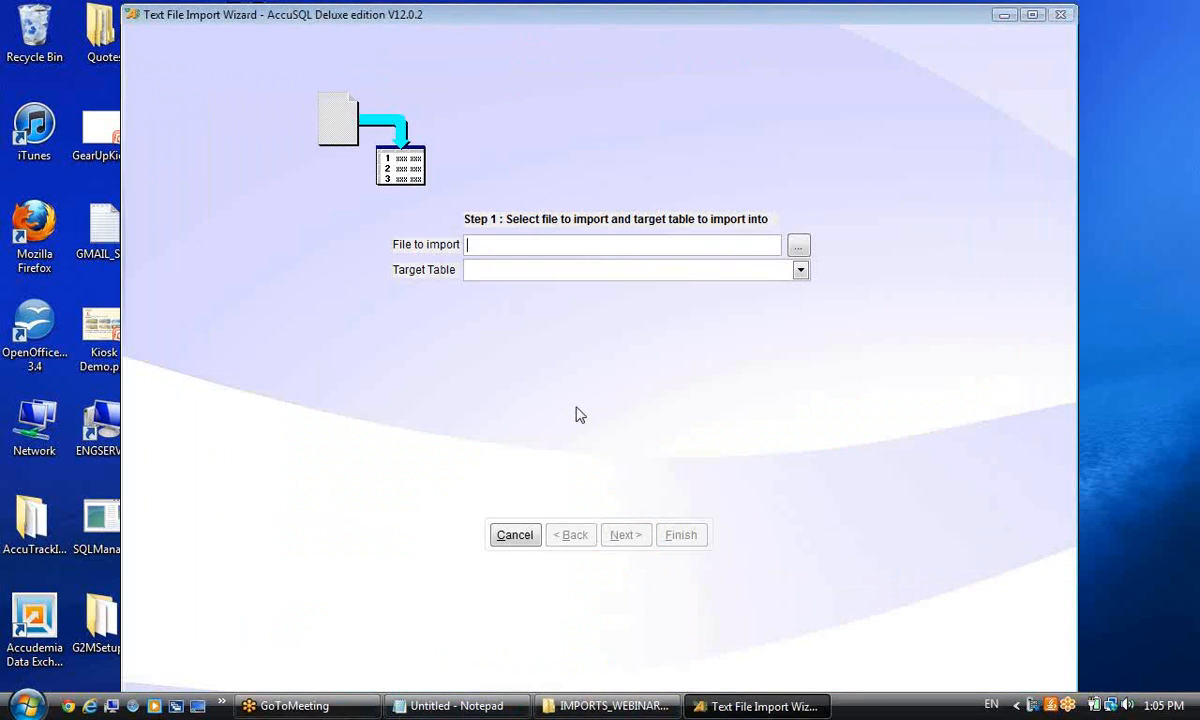
Choose Student_w_reg.csv from the desktop's IMPORTS_WEBINAR_FILES folder as the file to import, listing all file types.
click(797, 245)
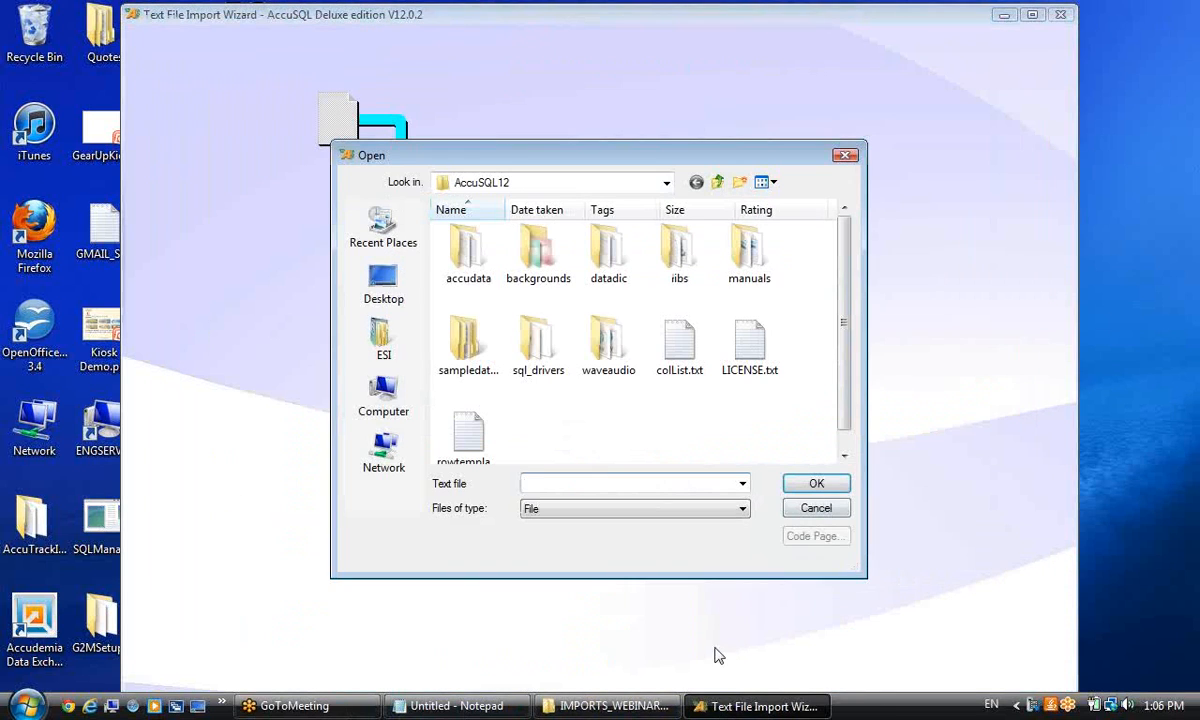
click(372, 278)
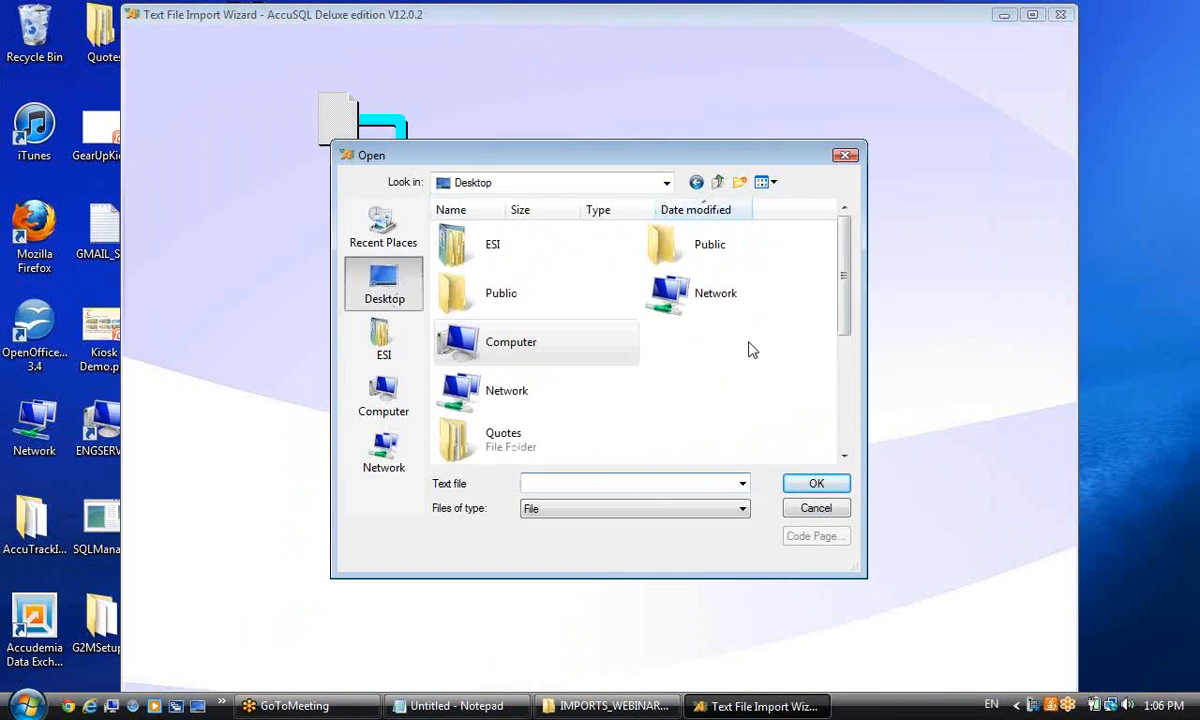
drag(845, 278, 817, 410)
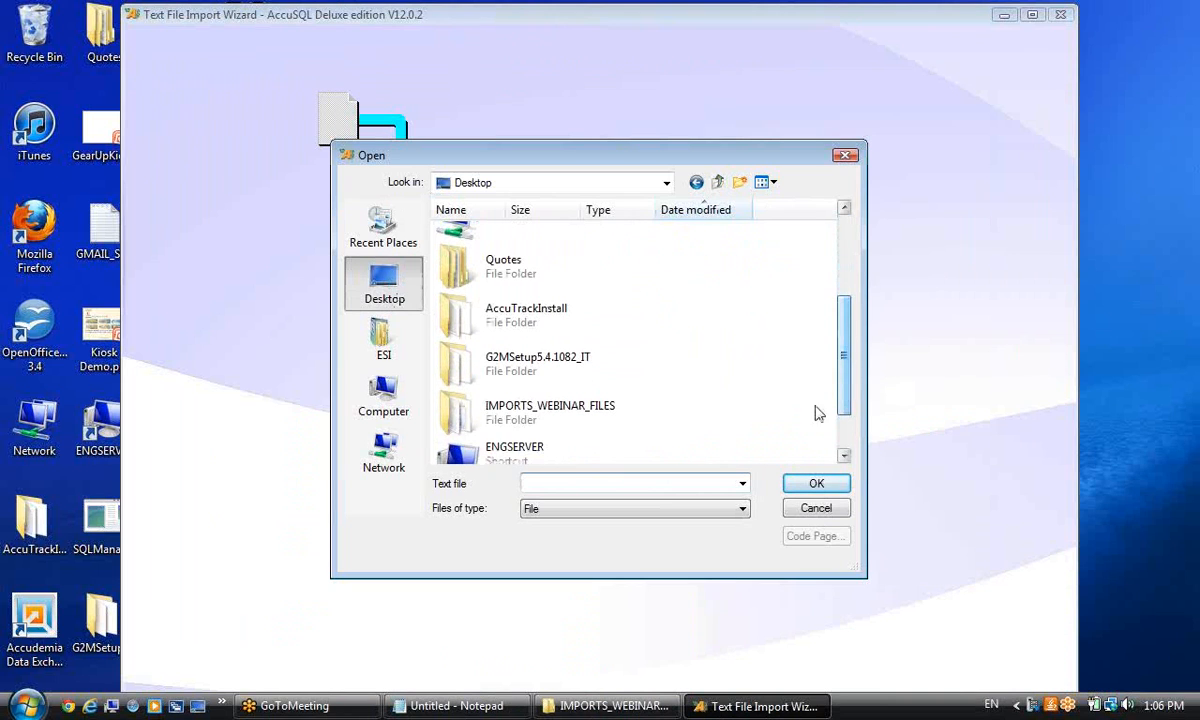
double_click(528, 415)
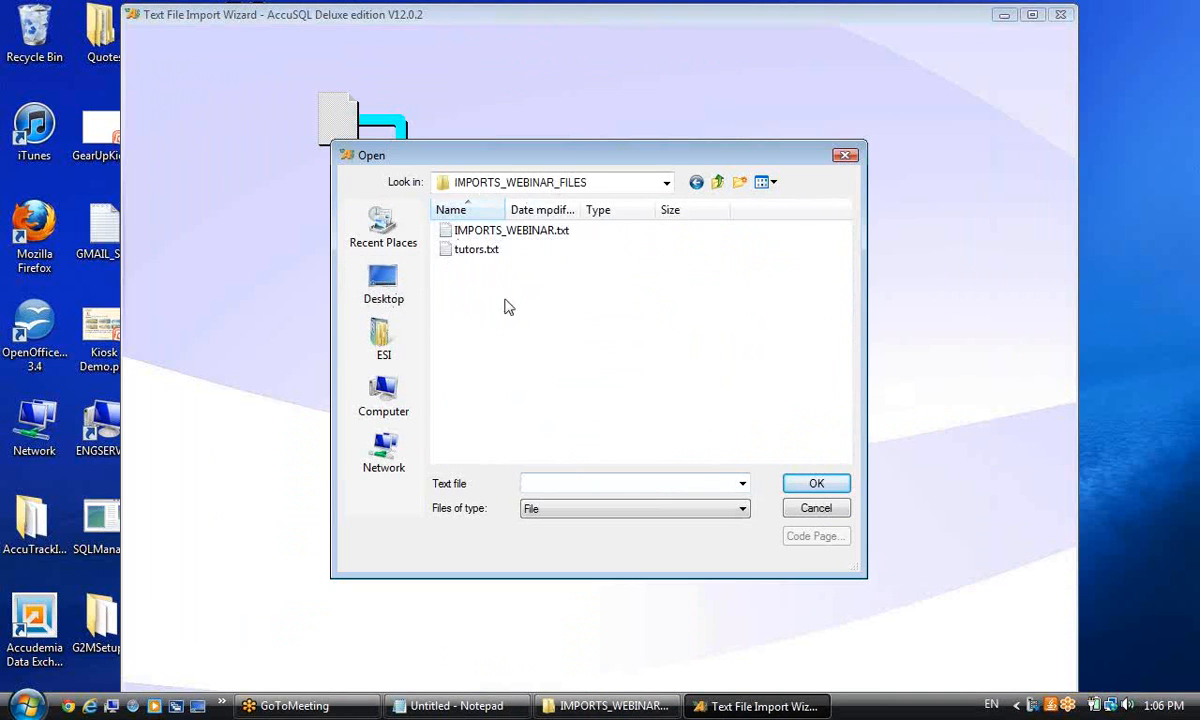
click(594, 512)
click(590, 524)
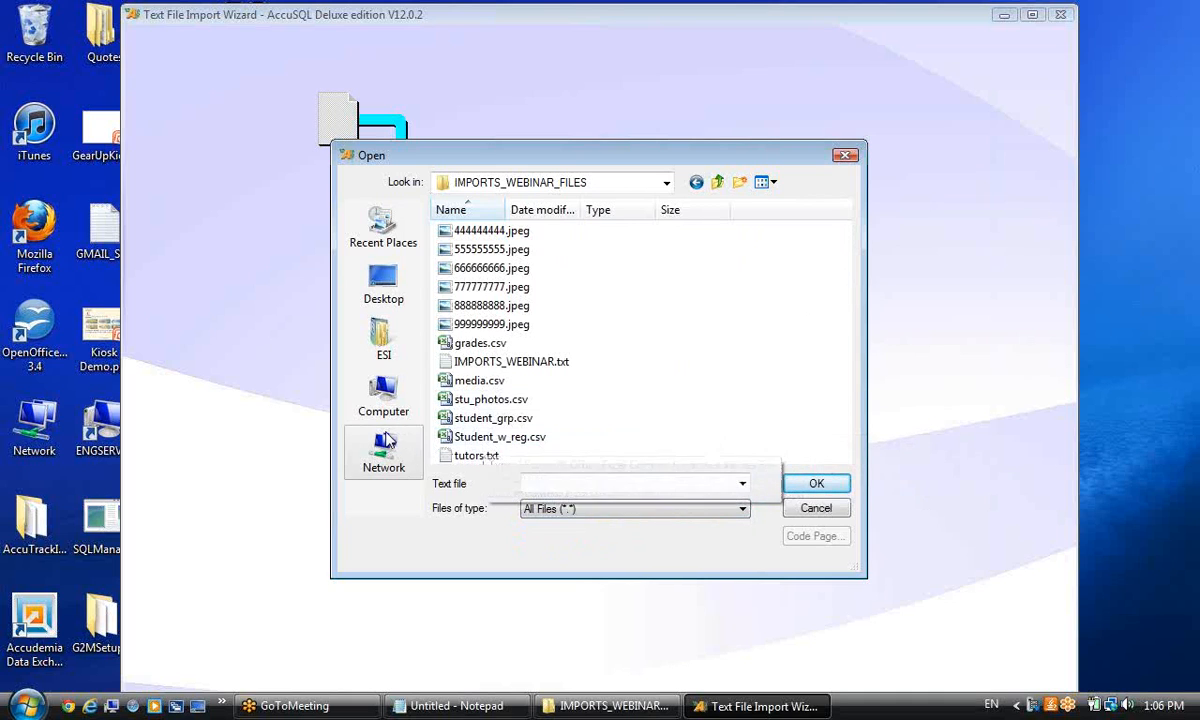
click(490, 441)
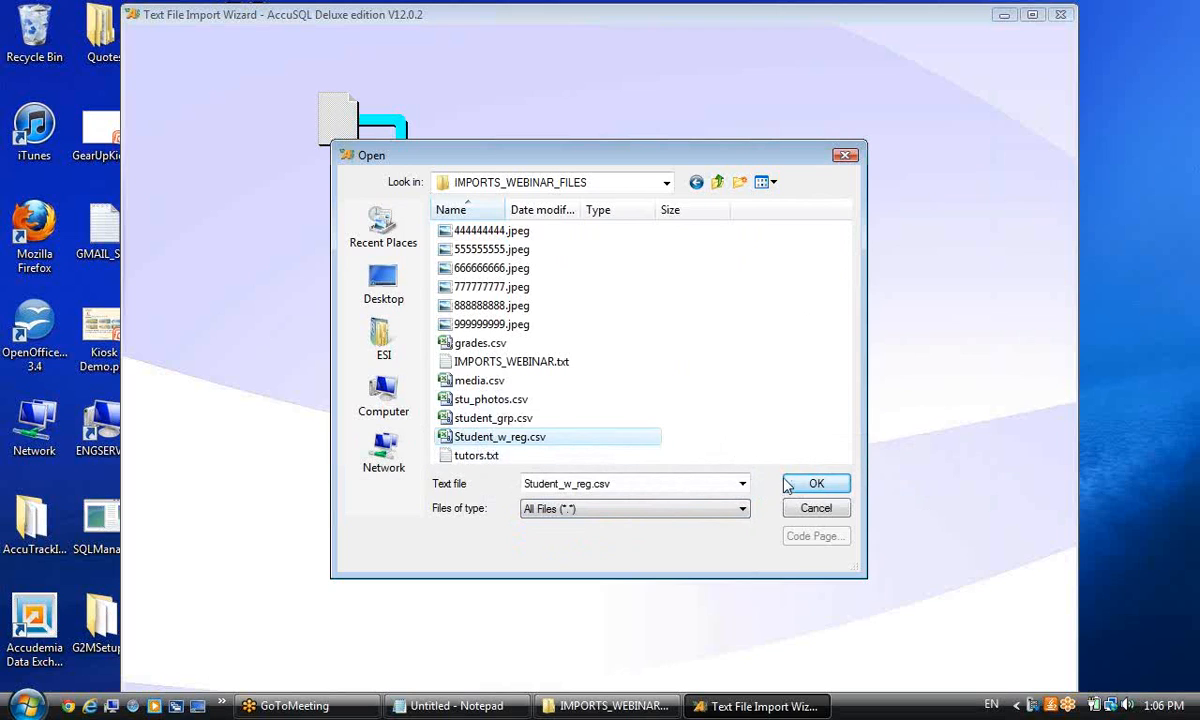
click(816, 484)
Set the target table to Student Information and continue to the file type settings.
click(800, 271)
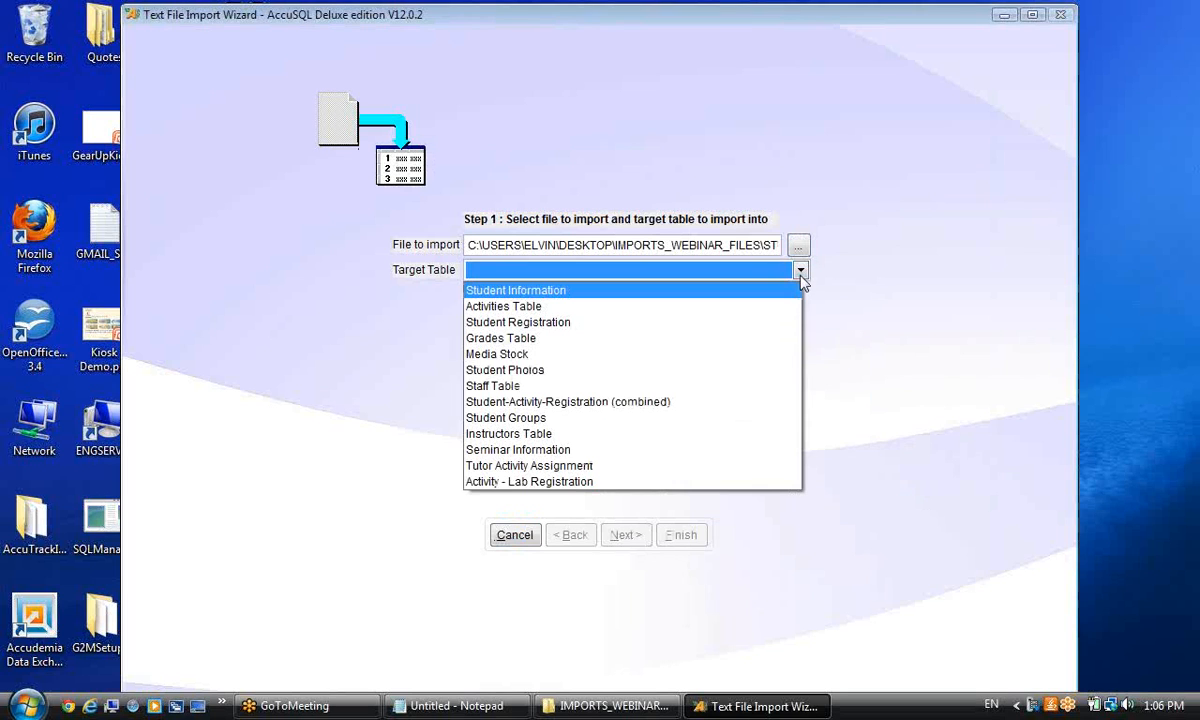
click(476, 289)
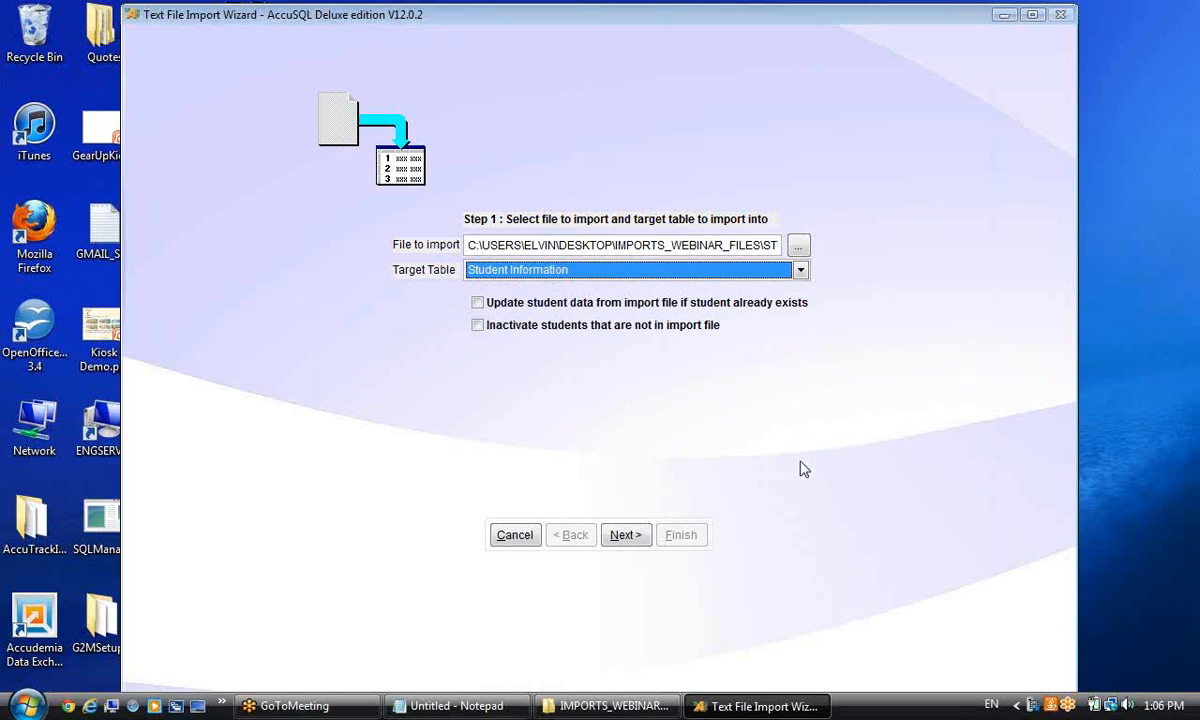
click(627, 534)
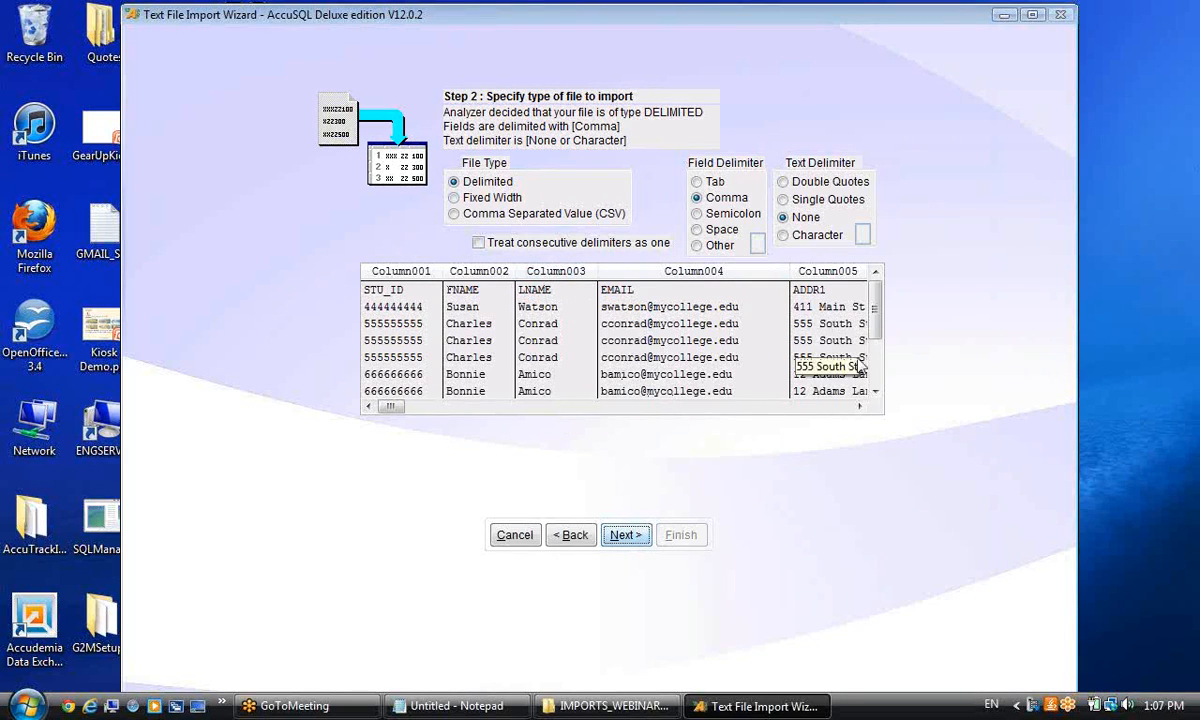
Try the CSV and Fixed Width file types and the Tab delimiter, returning to Delimited with Comma.
click(454, 214)
click(454, 197)
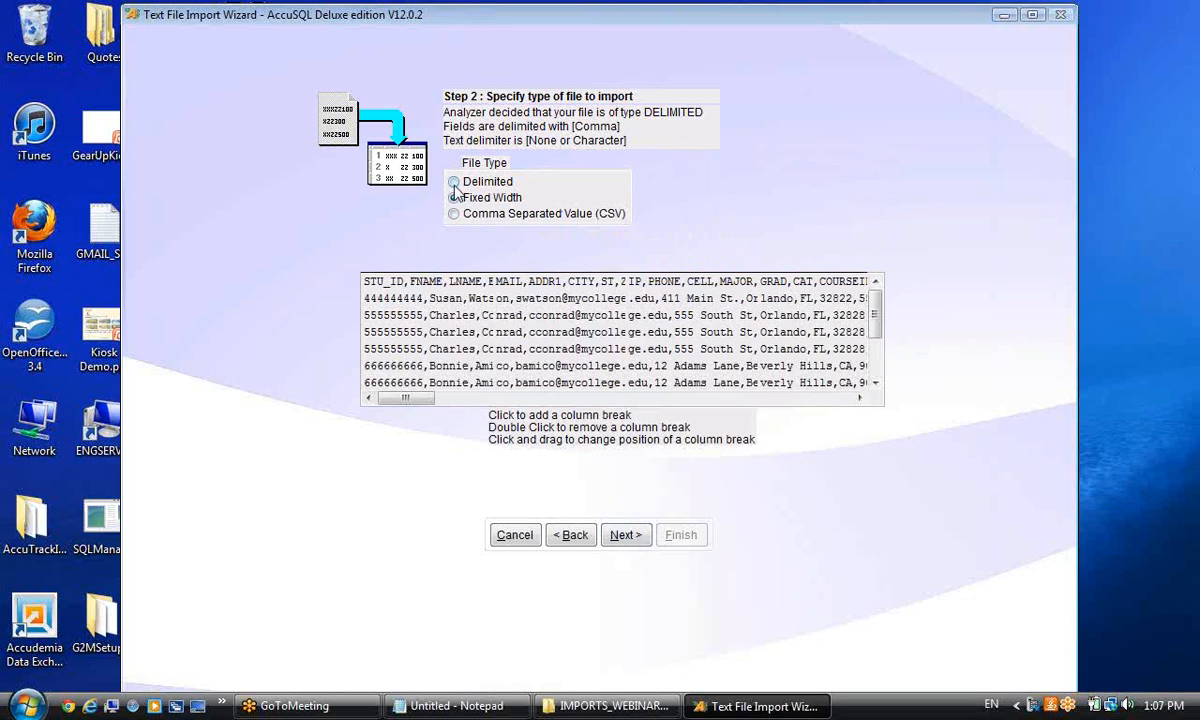
click(454, 182)
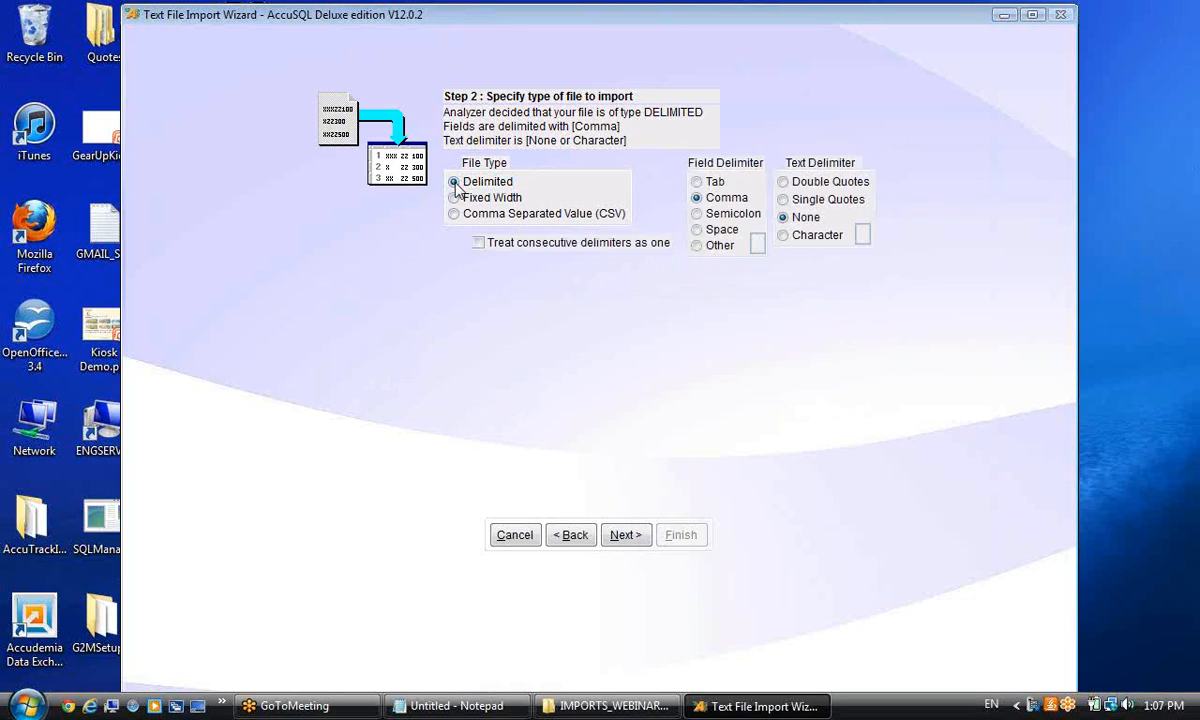
click(697, 182)
click(697, 198)
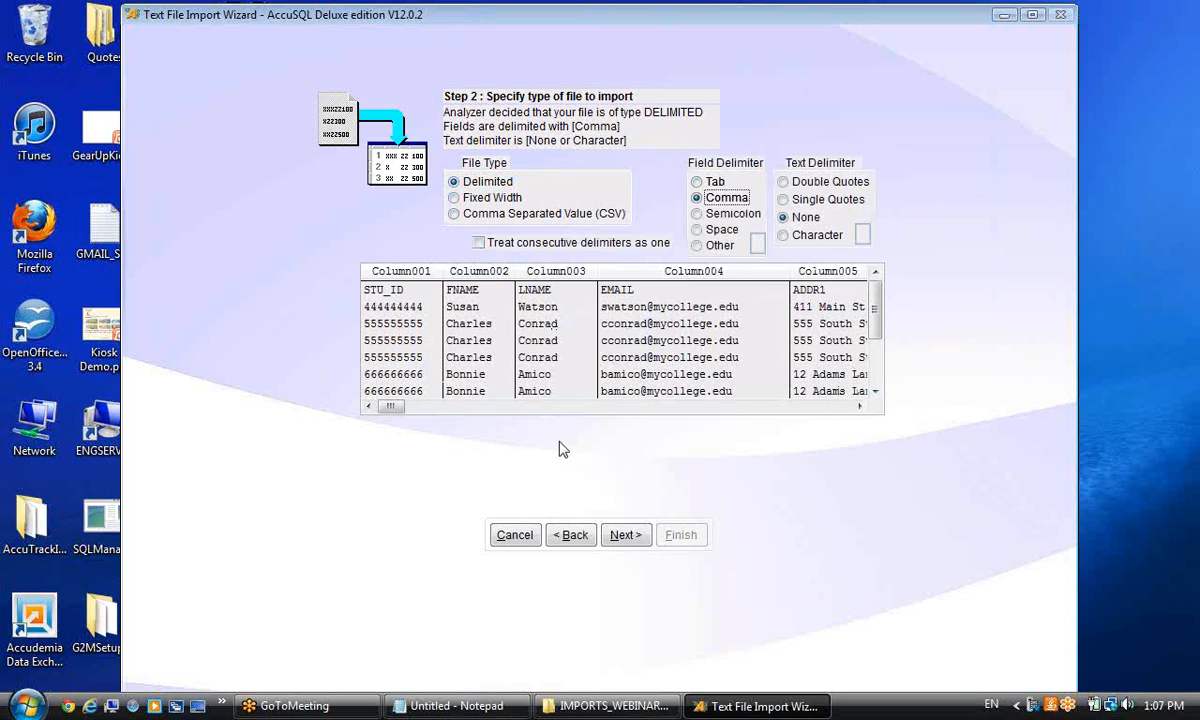
Check the data preview, continue to the field mappings and clear all of the existing mappings.
click(533, 407)
click(423, 407)
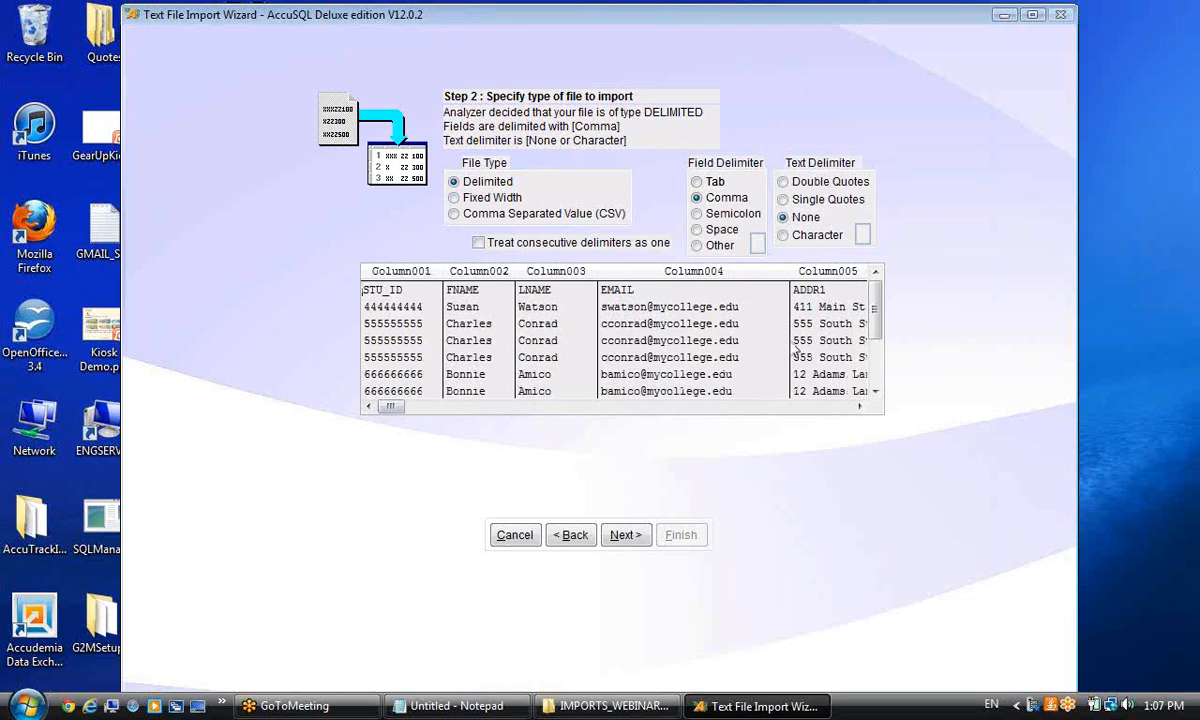
click(625, 535)
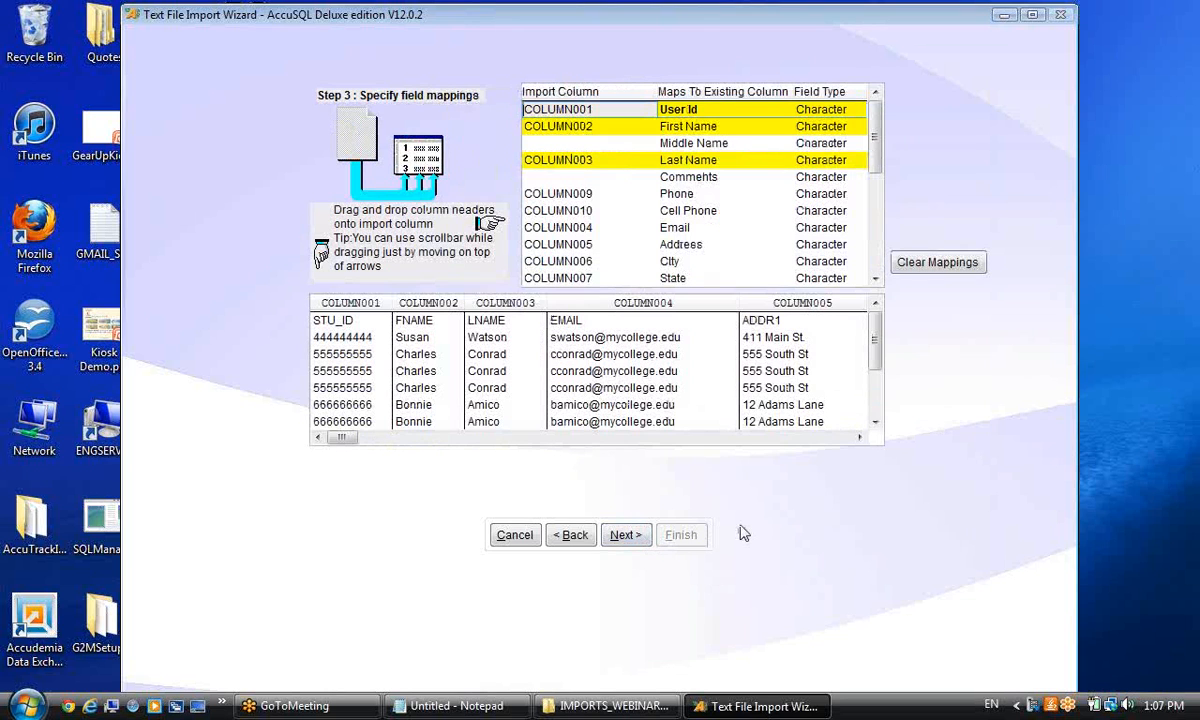
click(927, 265)
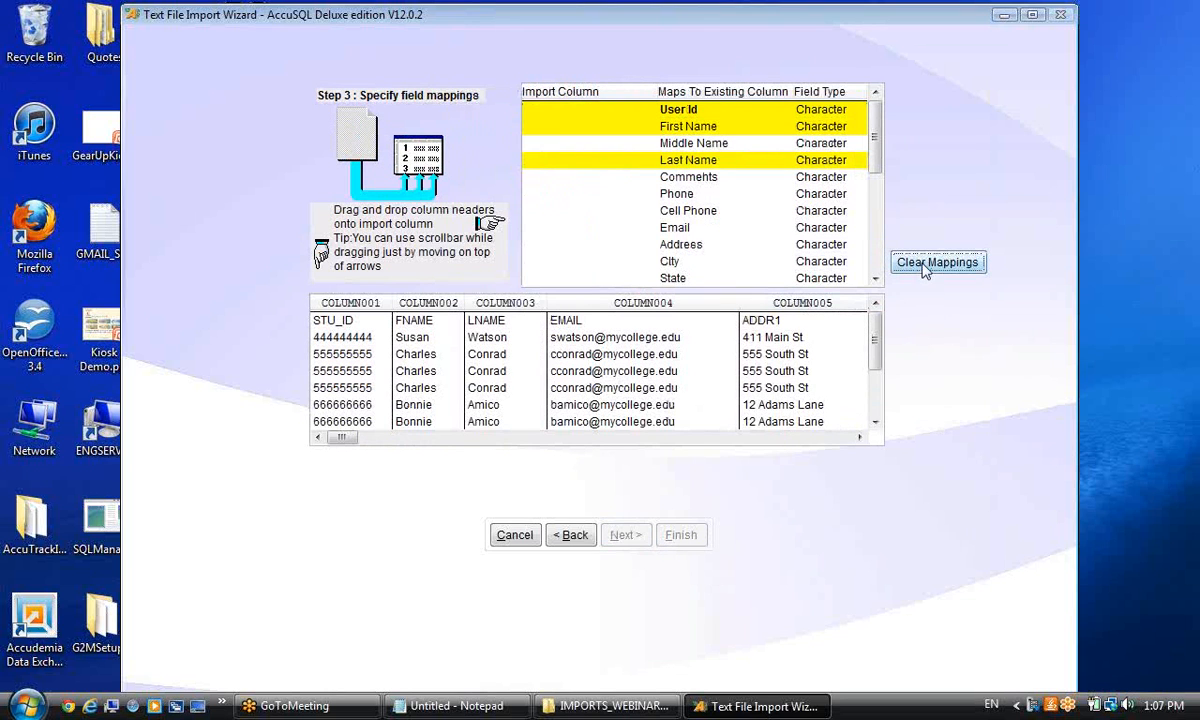
click(599, 110)
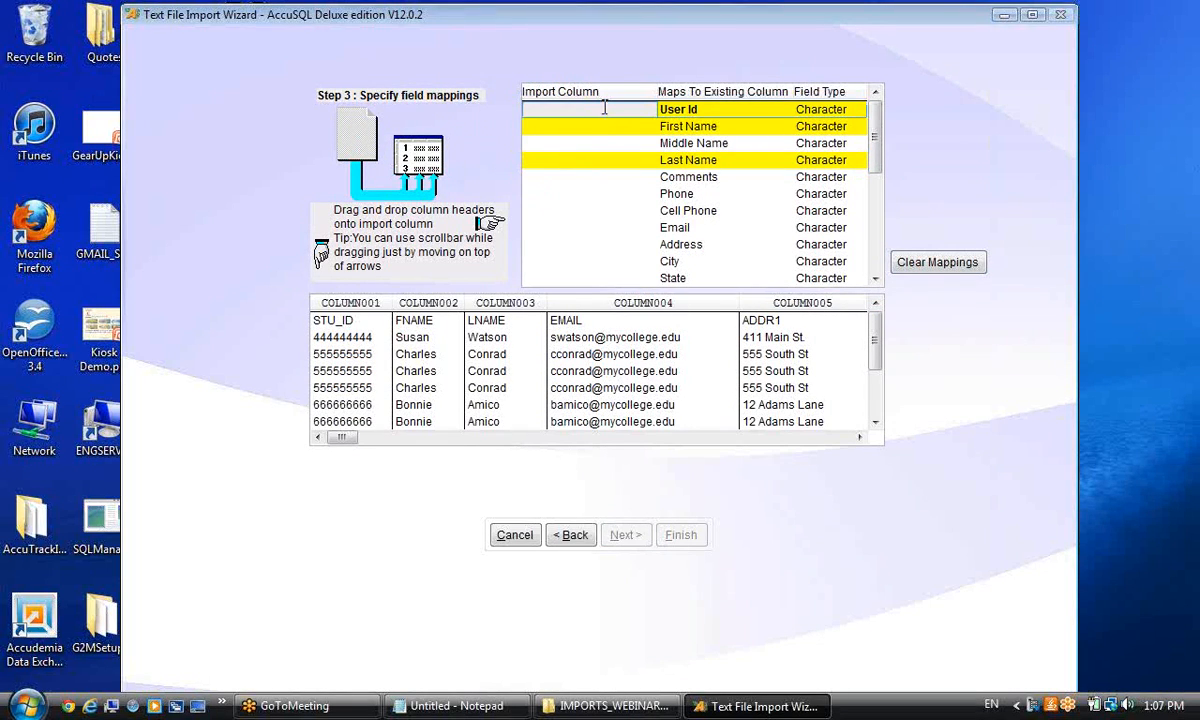
click(609, 126)
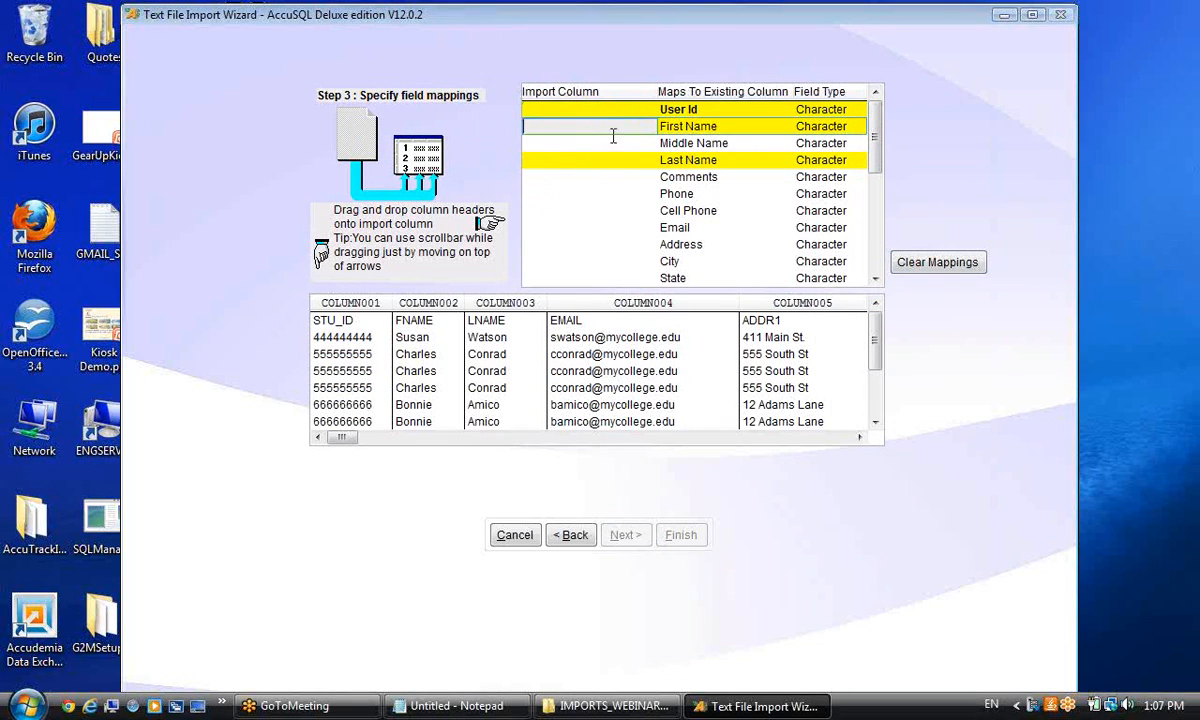
click(577, 110)
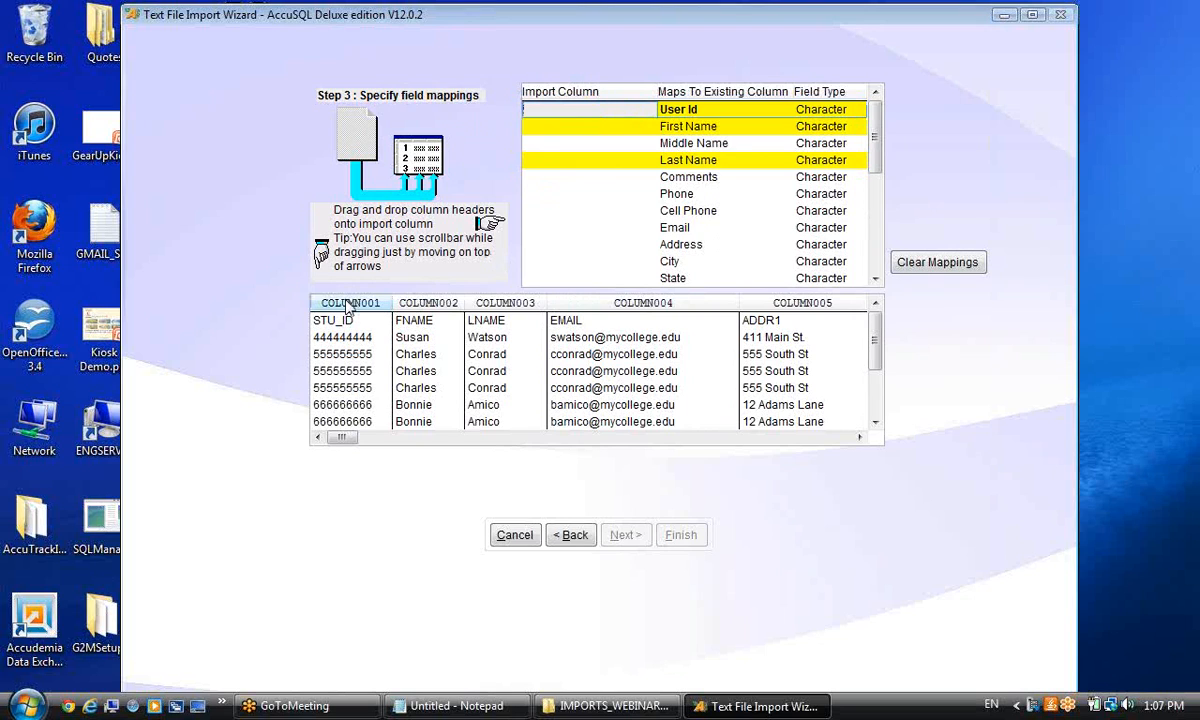
Map COLUMN001 to User Id, COLUMN002 to First Name, COLUMN003 to Last Name, COLUMN004 to Email and COLUMN005 to Address.
drag(347, 306, 555, 112)
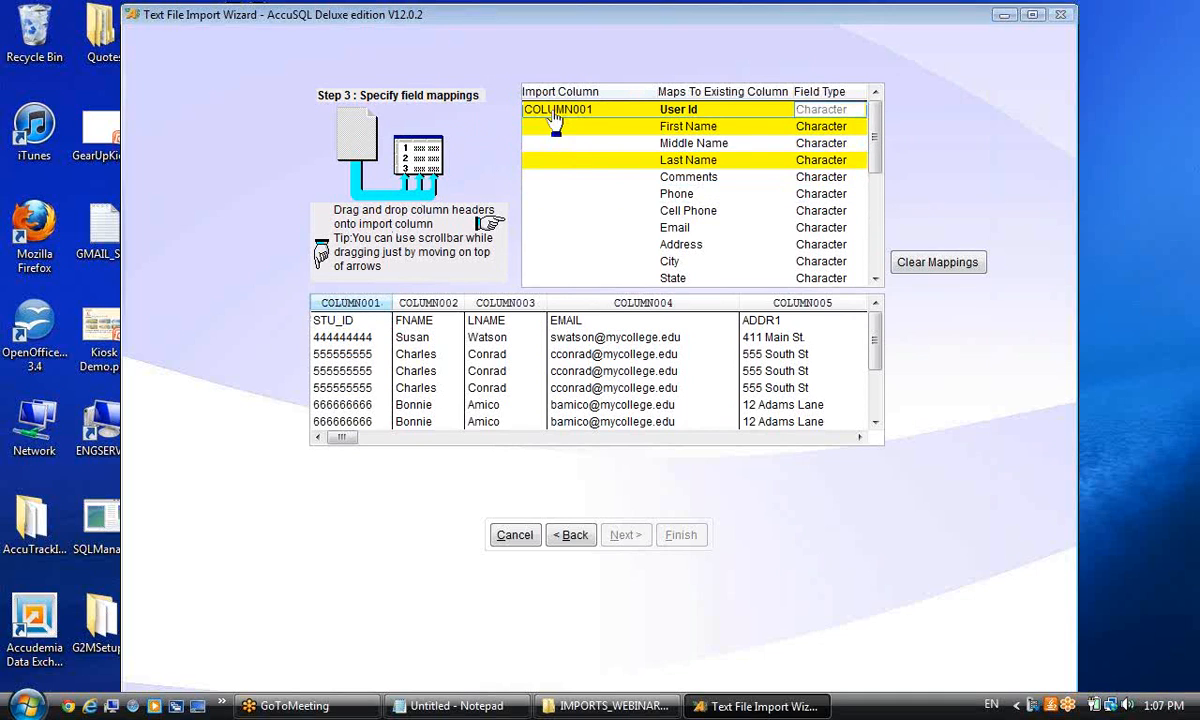
drag(453, 302, 548, 128)
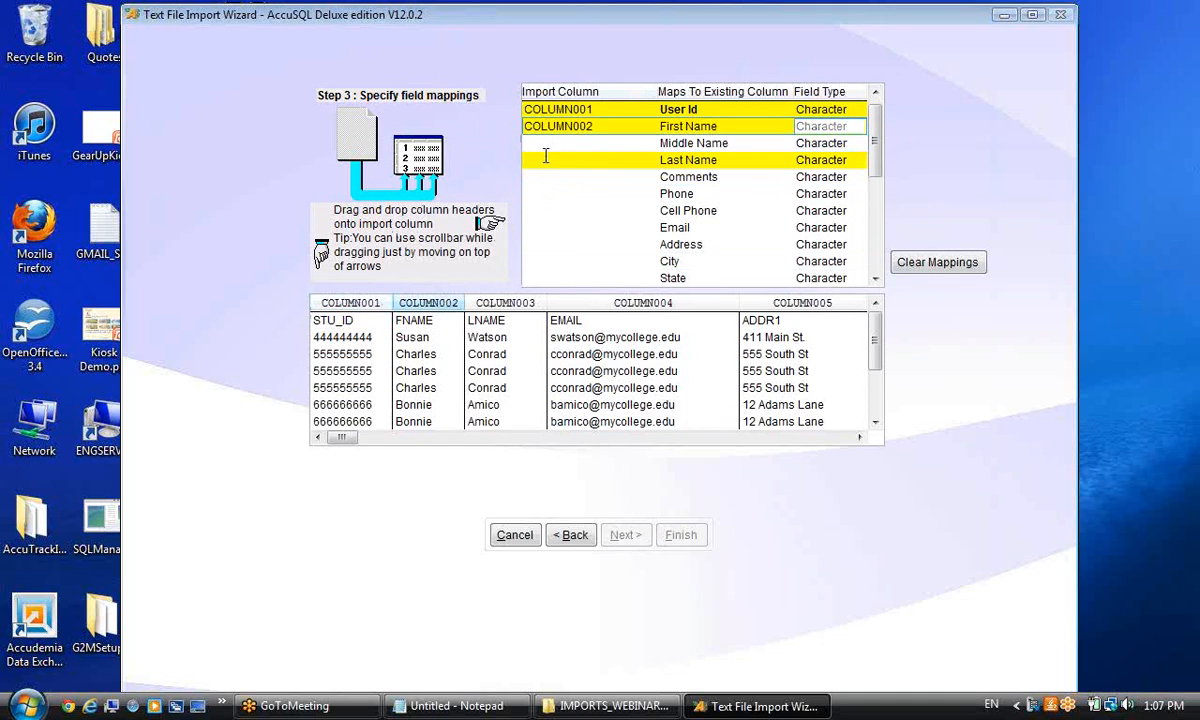
drag(505, 308, 556, 160)
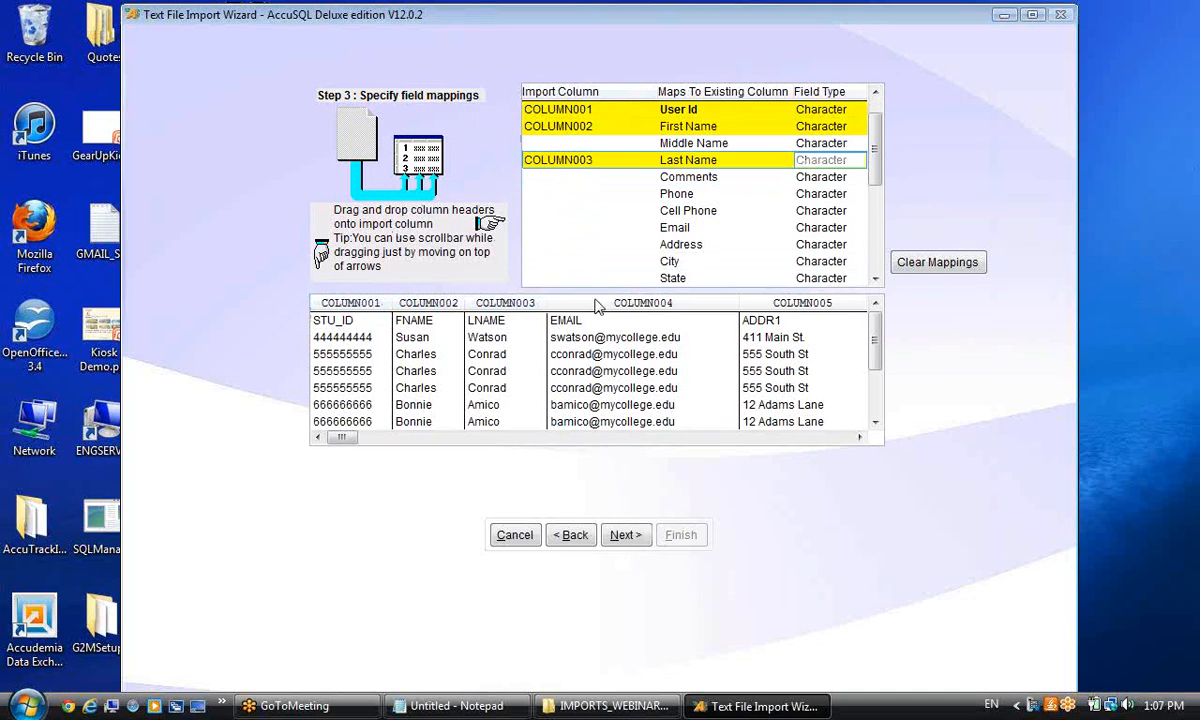
drag(615, 311, 565, 228)
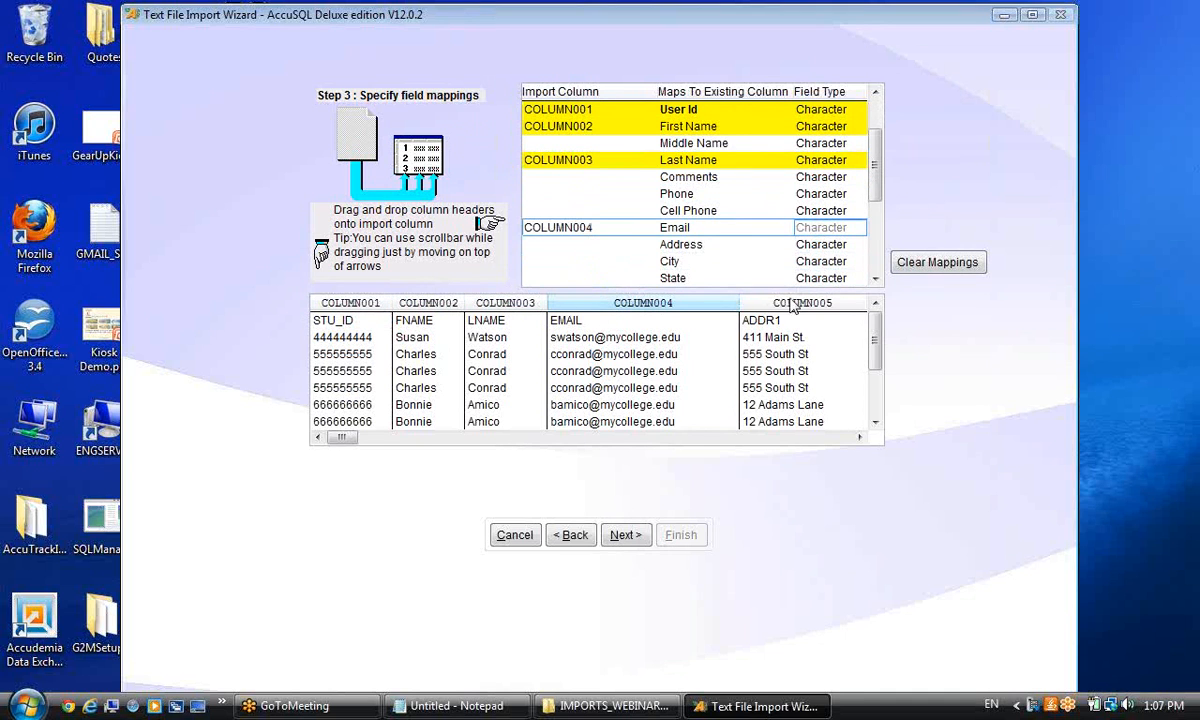
drag(797, 308, 560, 245)
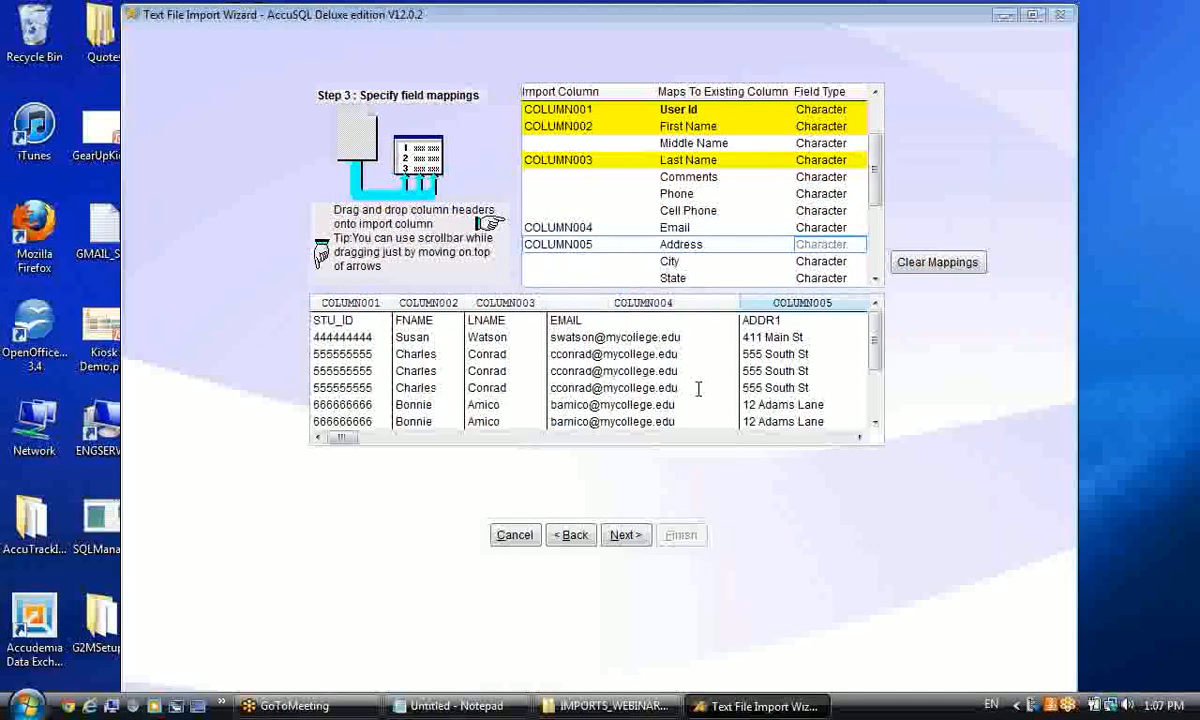
Map COLUMN006 to City, COLUMN007 to State and COLUMN008 to Zip.
click(689, 438)
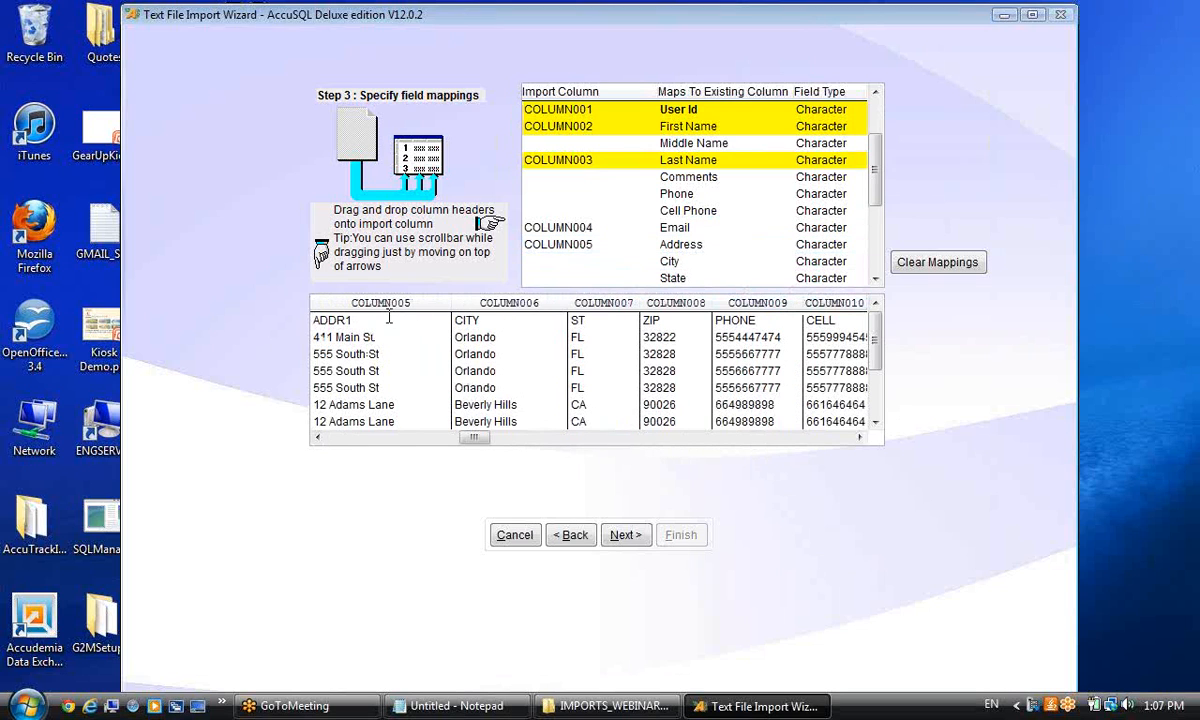
drag(510, 306, 555, 262)
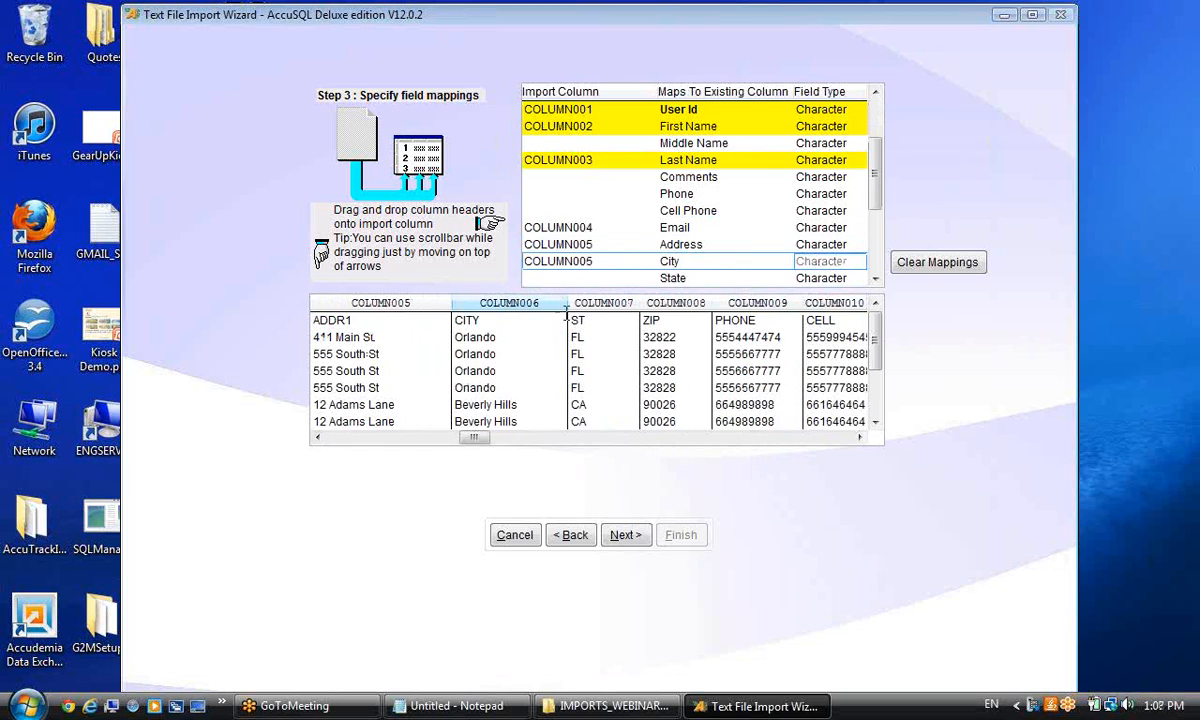
drag(595, 305, 563, 280)
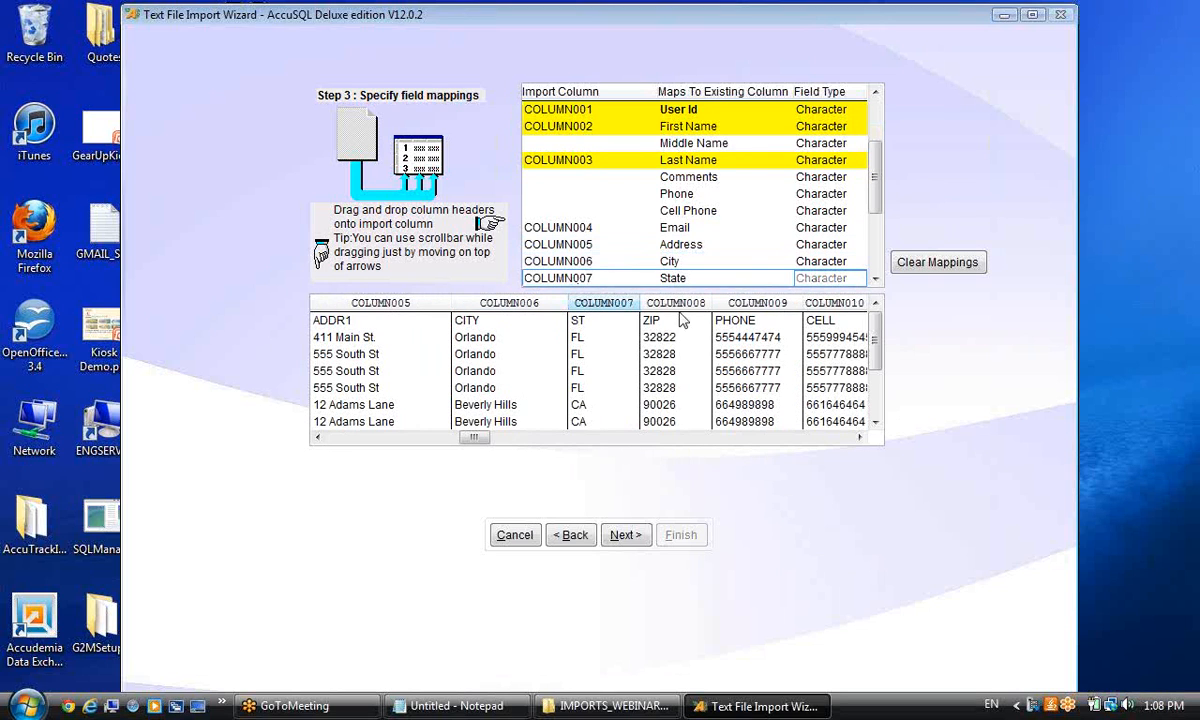
click(877, 280)
click(877, 280)
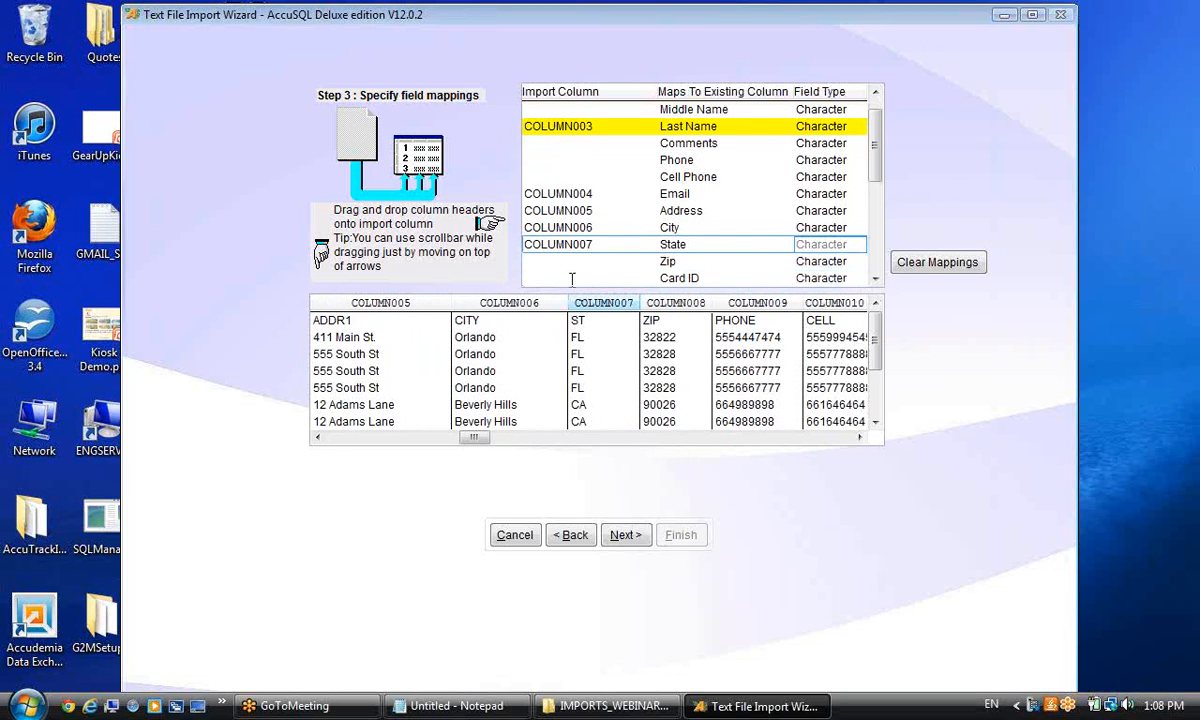
click(556, 267)
drag(668, 302, 596, 270)
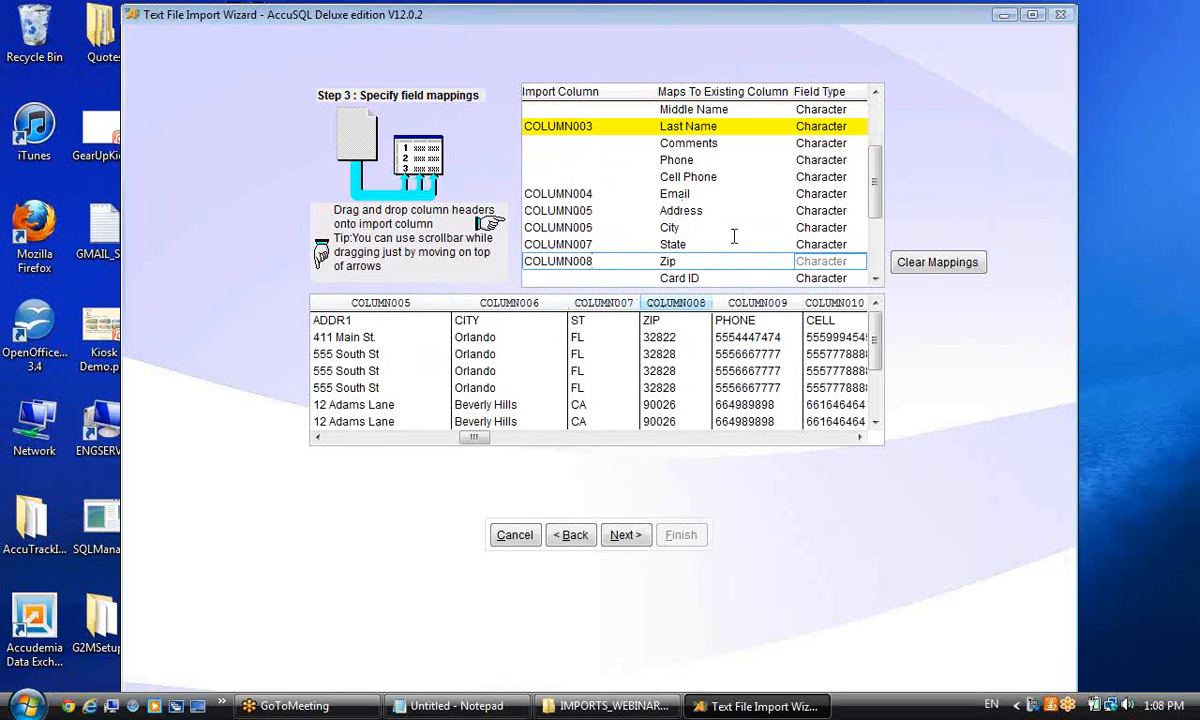
Map COLUMN009 to Phone and COLUMN010 to Cell Phone, leaving Comments without an import column.
drag(757, 302, 568, 136)
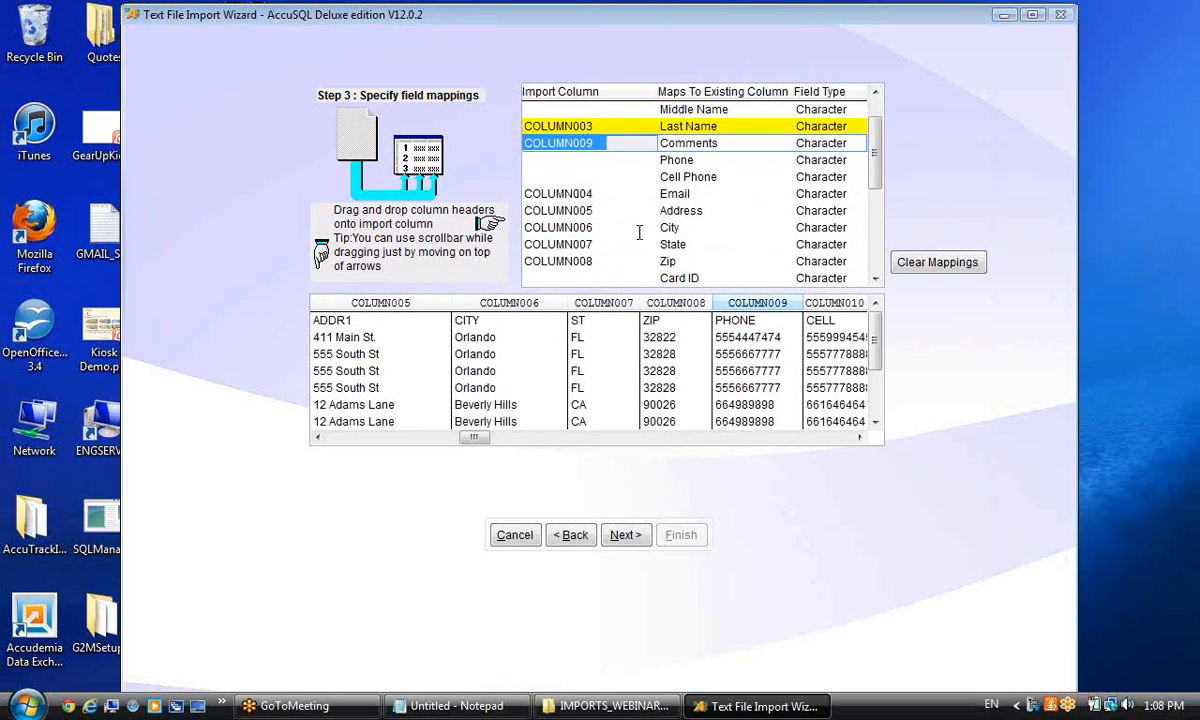
key(Delete)
drag(758, 305, 550, 160)
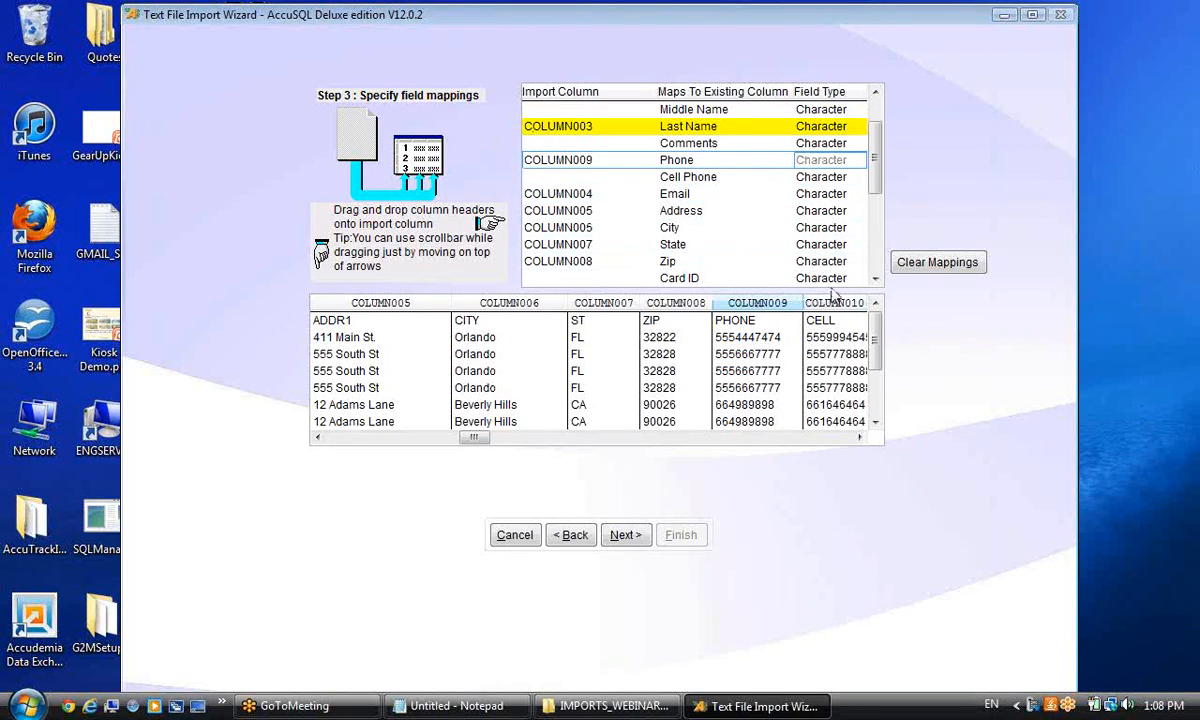
drag(822, 305, 550, 177)
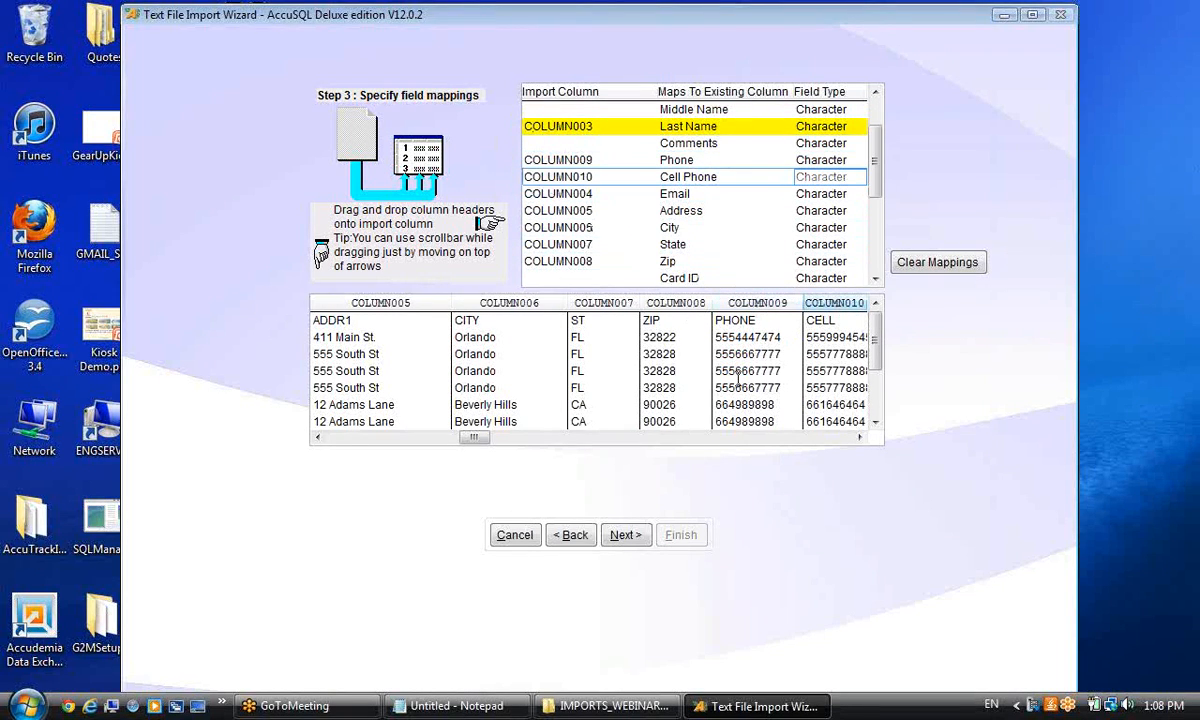
Map COLUMN011 to the Major profile question in the field mappings.
click(792, 439)
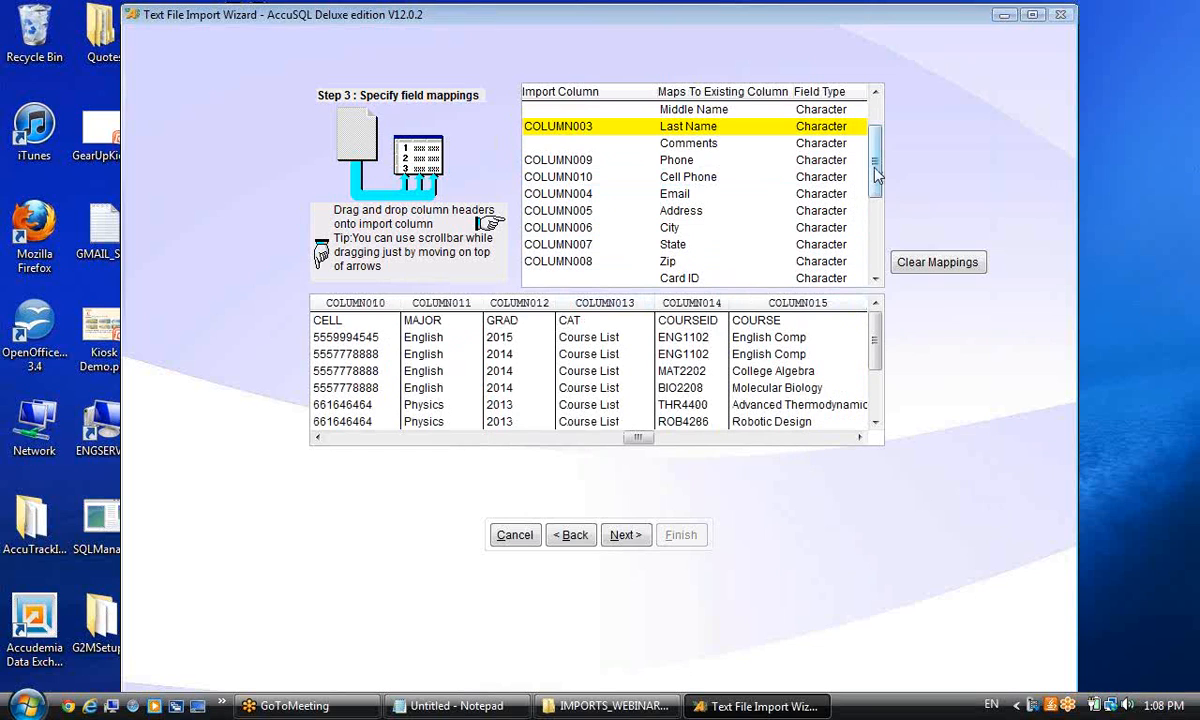
scroll(826, 200, down, 3)
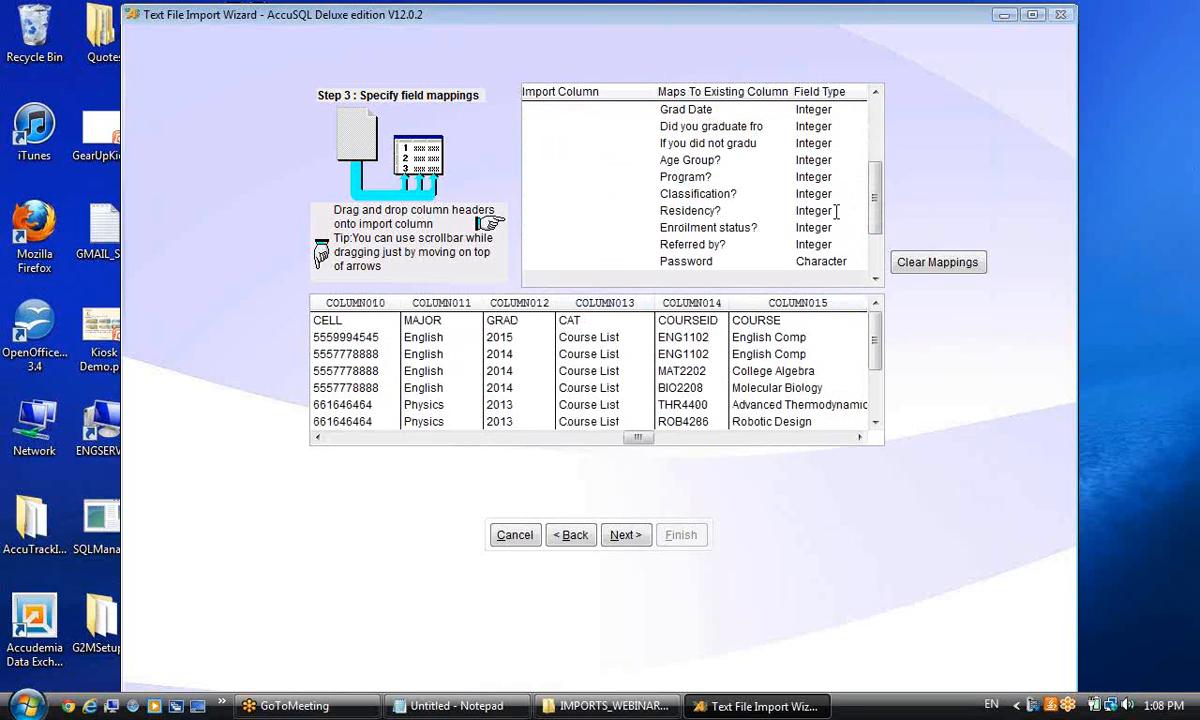
scroll(830, 210, up, 1)
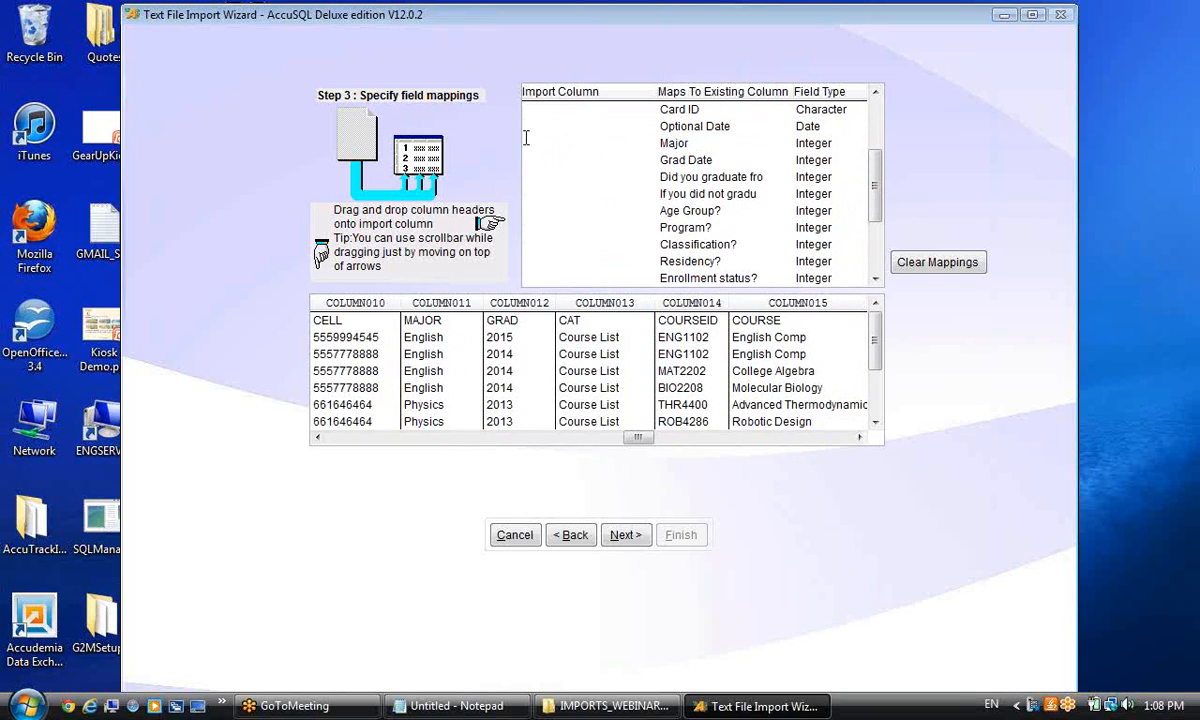
click(552, 158)
click(559, 143)
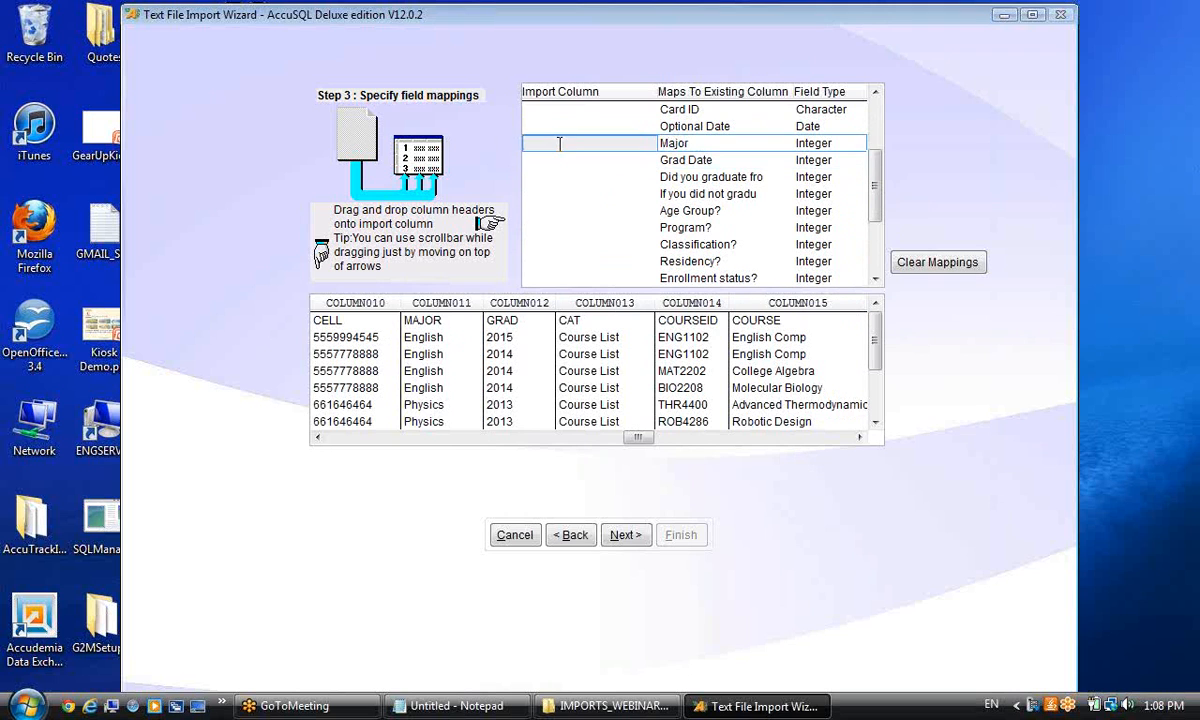
drag(445, 302, 552, 145)
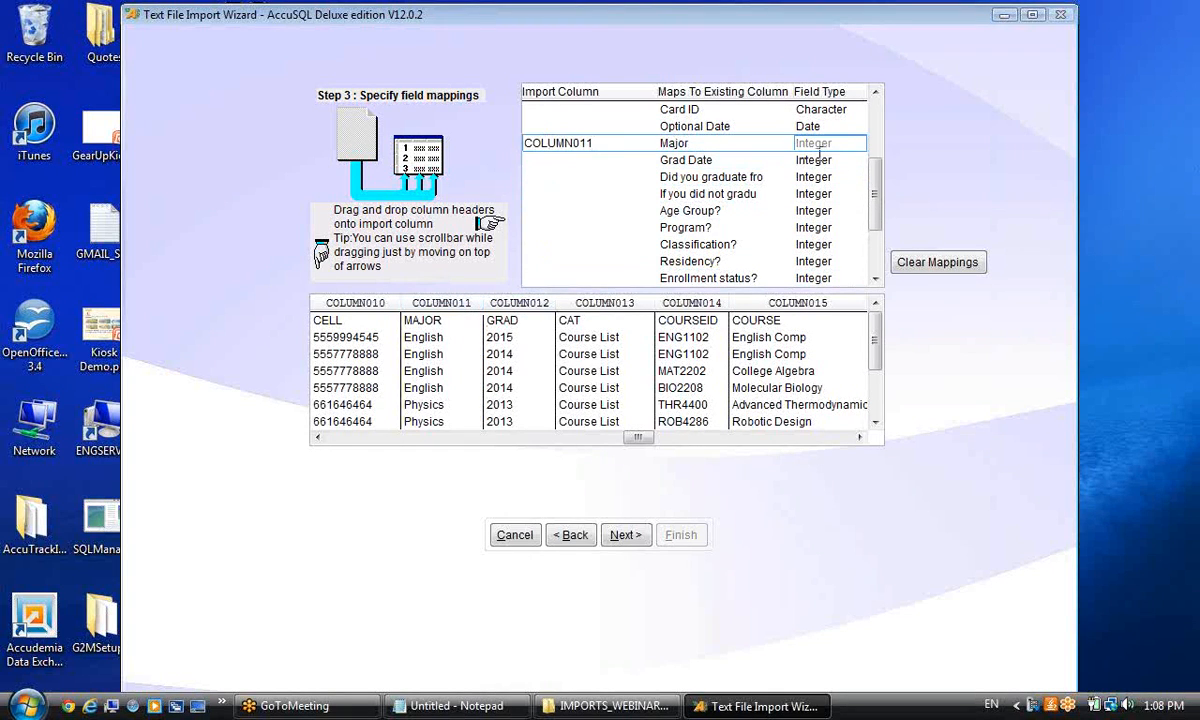
Map COLUMN012 to the Grad Date profile question in the field mappings.
mouse_move(879, 205)
mouse_down()
mouse_move(877, 145)
mouse_move(875, 200)
mouse_up()
click(616, 143)
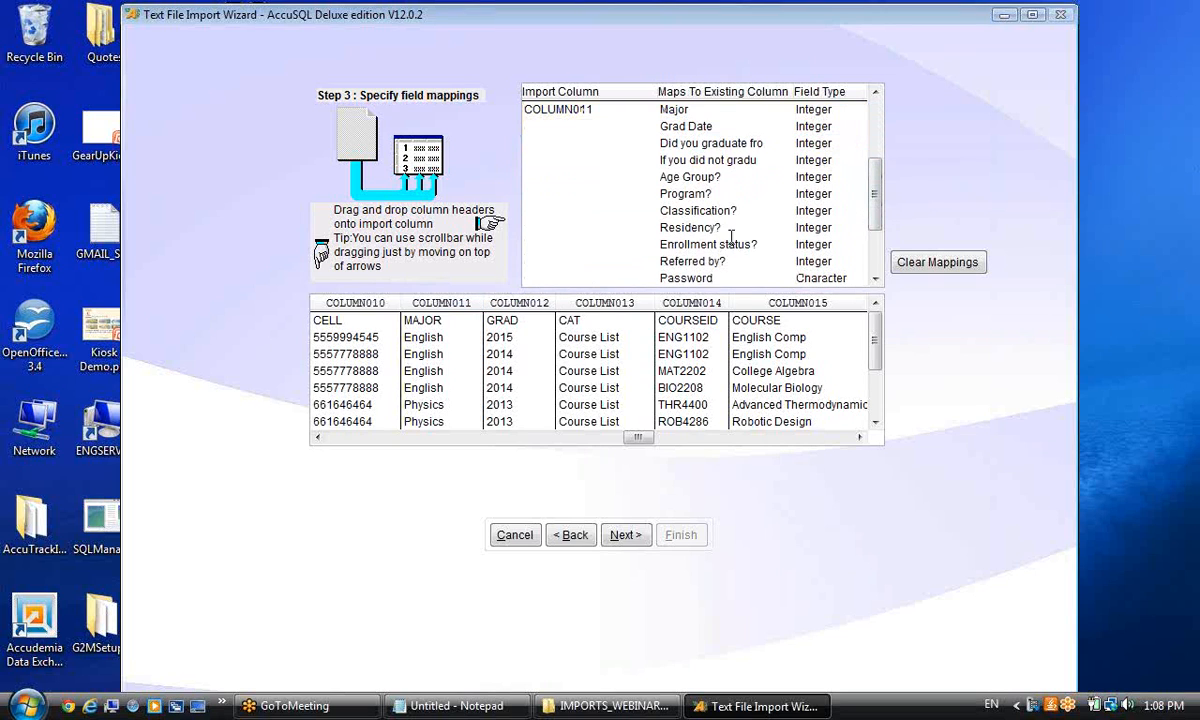
drag(497, 299, 533, 353)
drag(875, 169, 876, 229)
scroll(711, 204, up, 3)
click(562, 177)
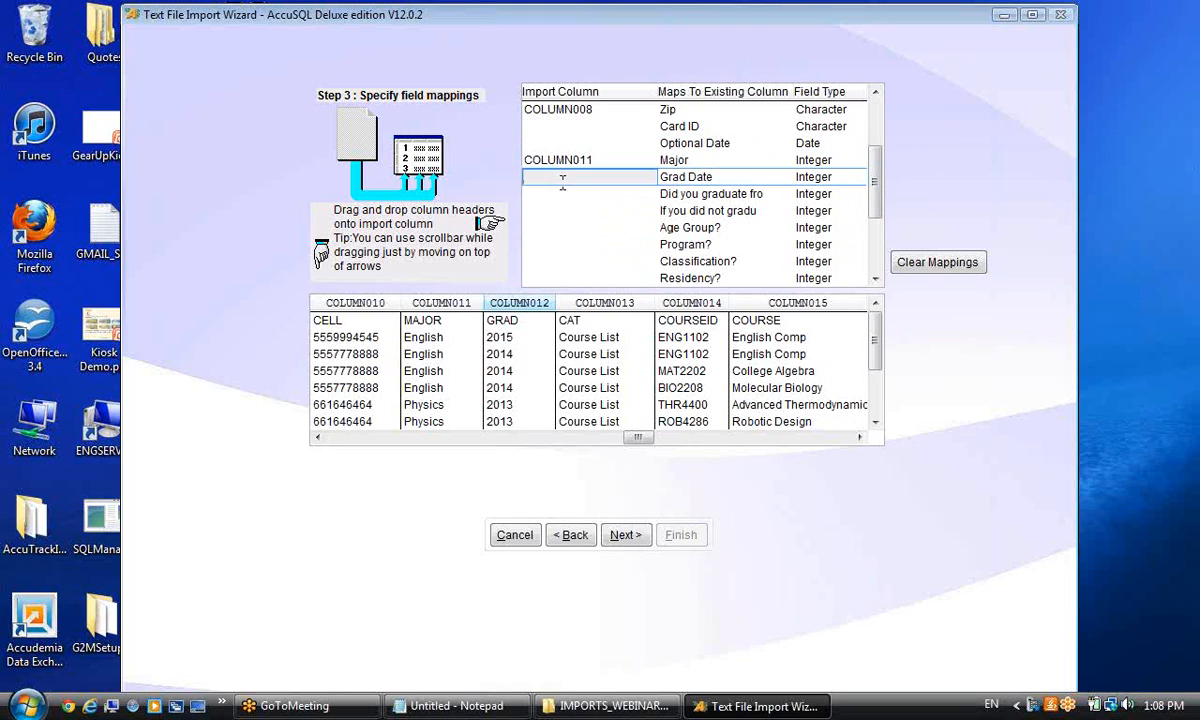
drag(499, 298, 560, 177)
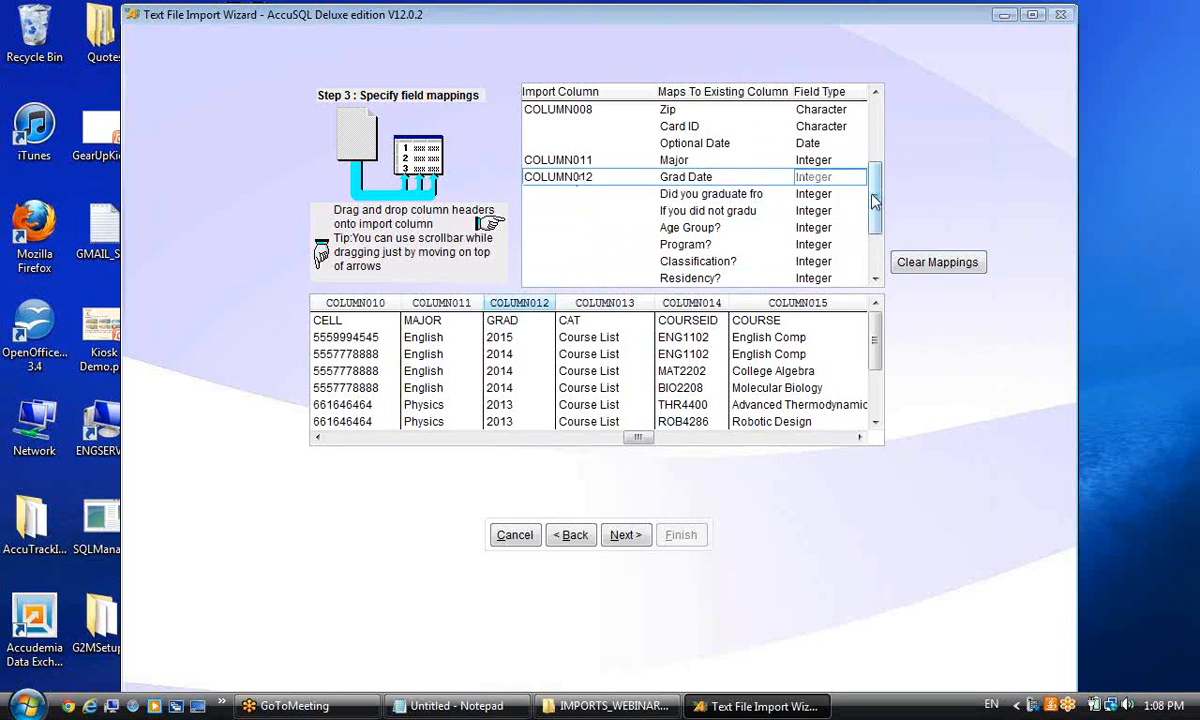
Review the remaining import columns, the unmapped fields and the repeated student rows in the file preview.
click(814, 439)
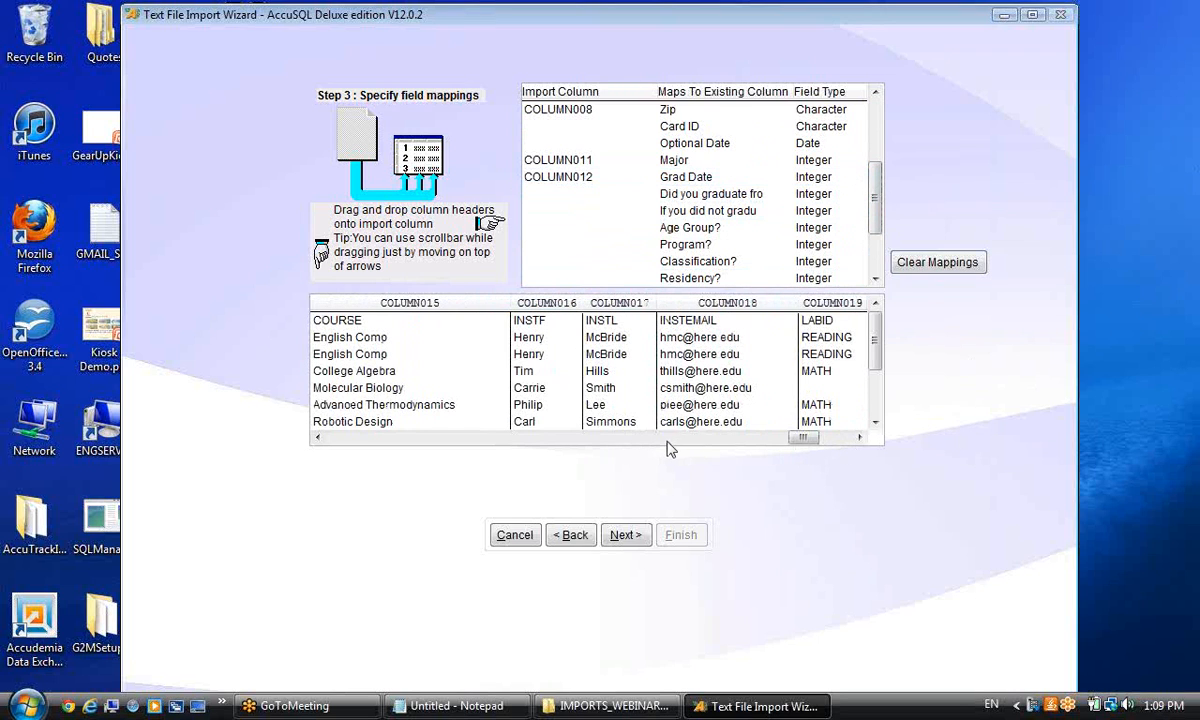
click(620, 440)
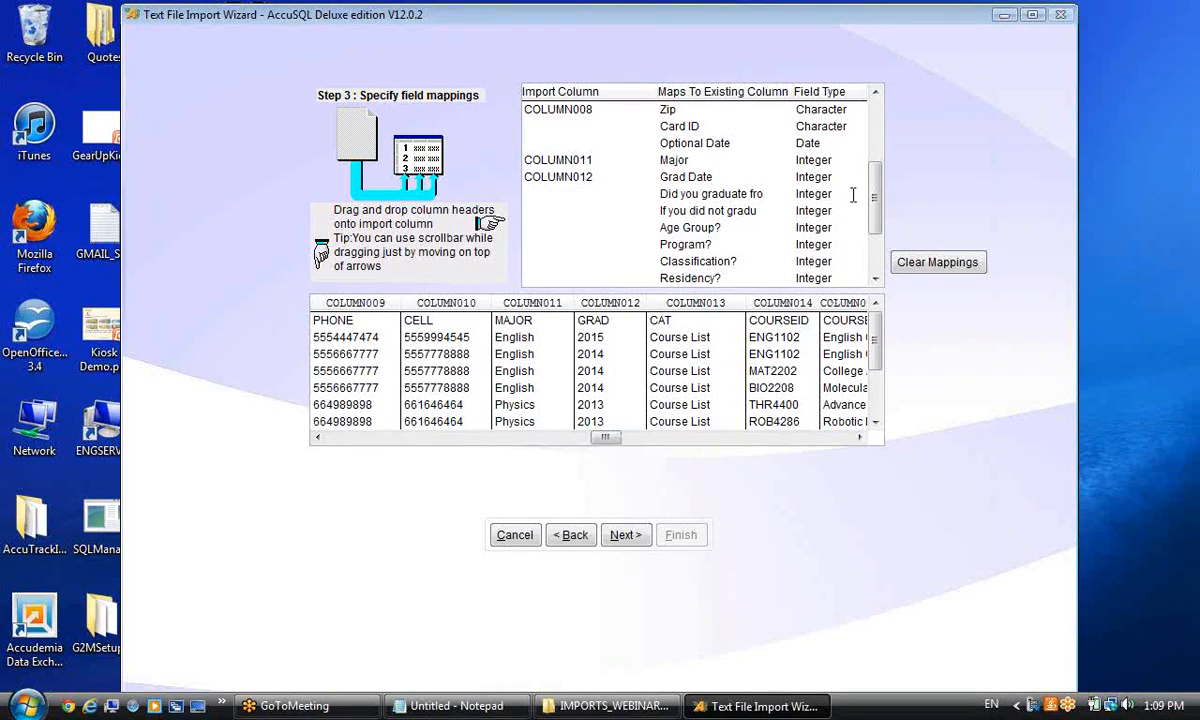
click(875, 220)
scroll(875, 220, down, 3)
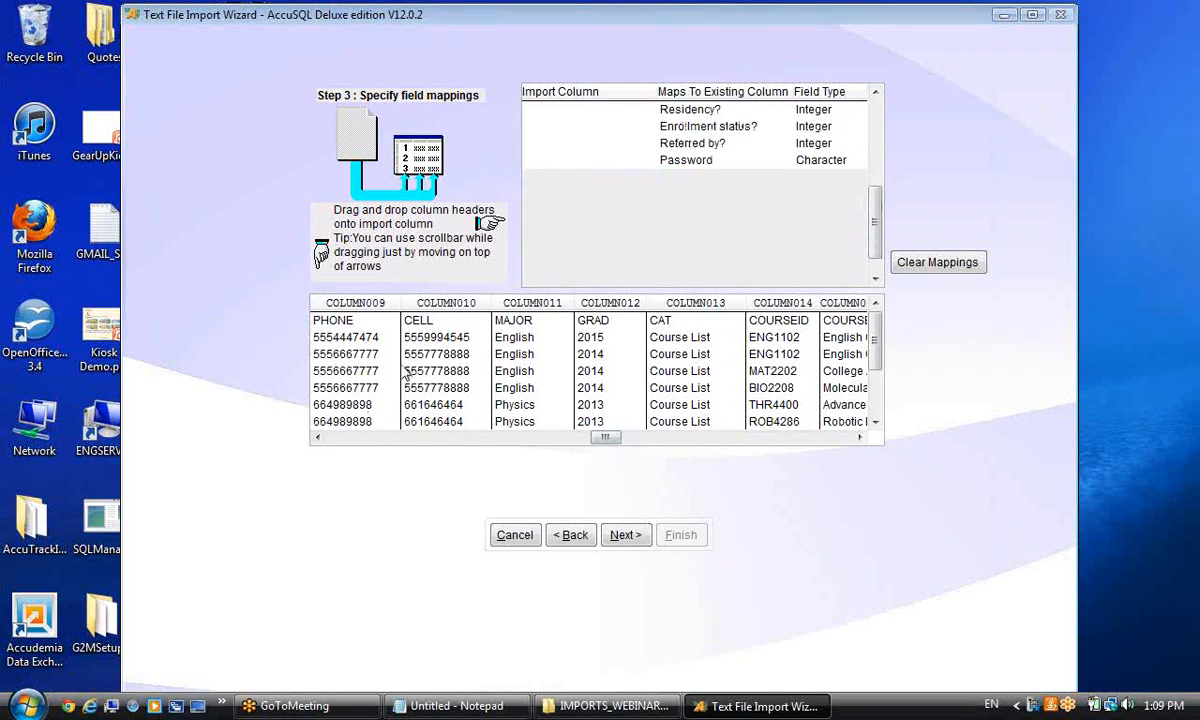
click(368, 438)
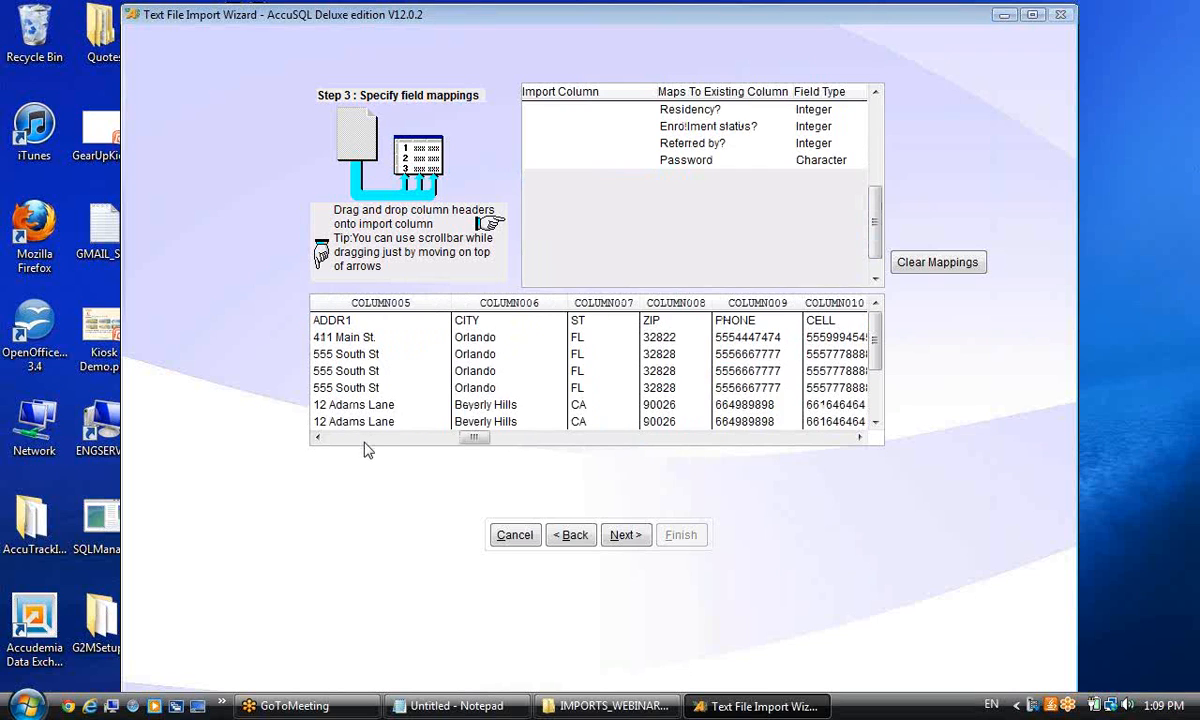
click(335, 438)
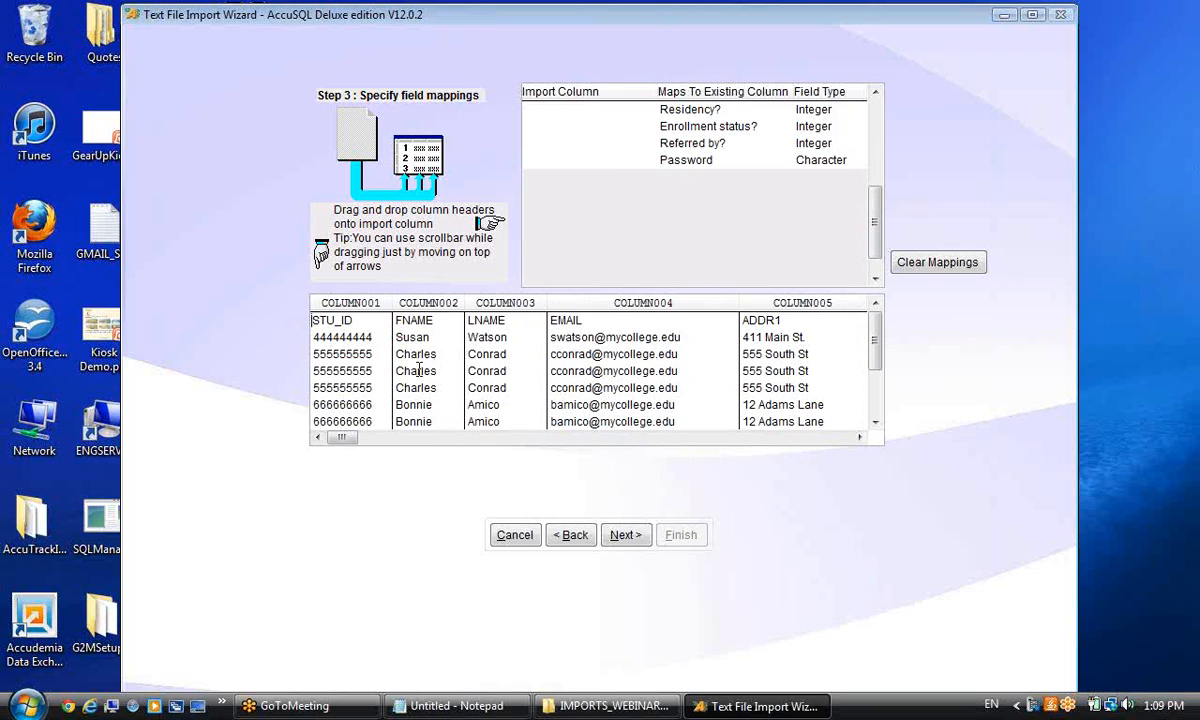
scroll(368, 360, down, 1)
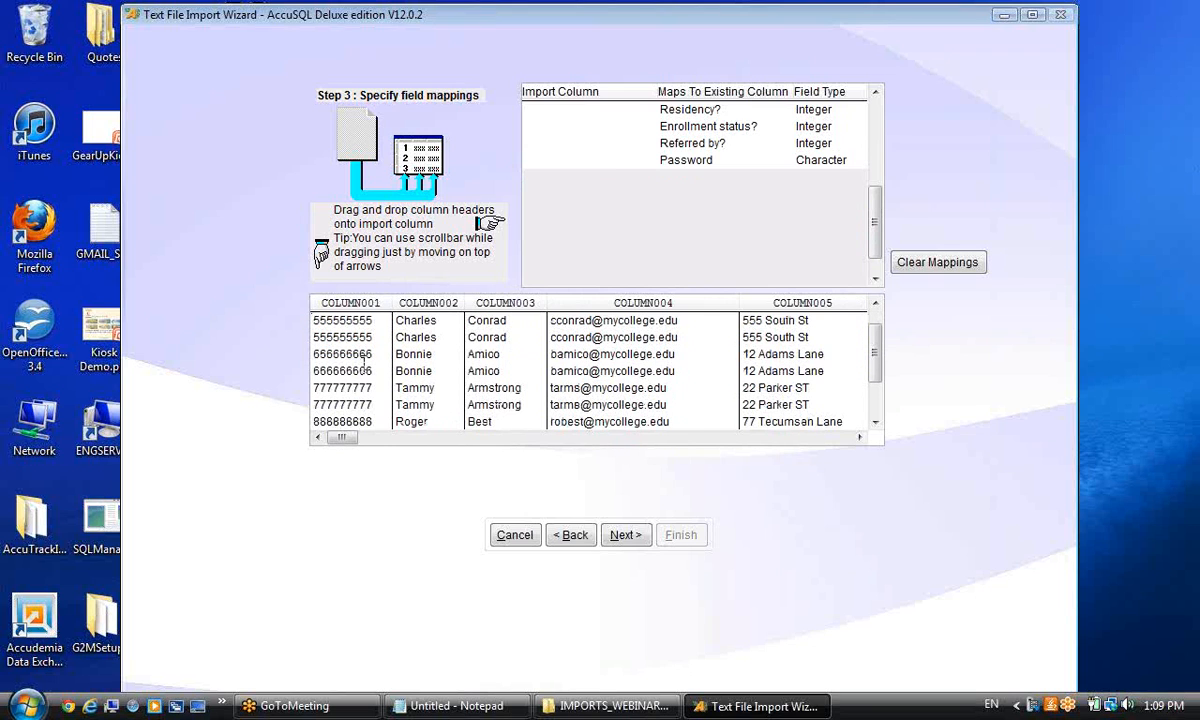
scroll(350, 345, down, 1)
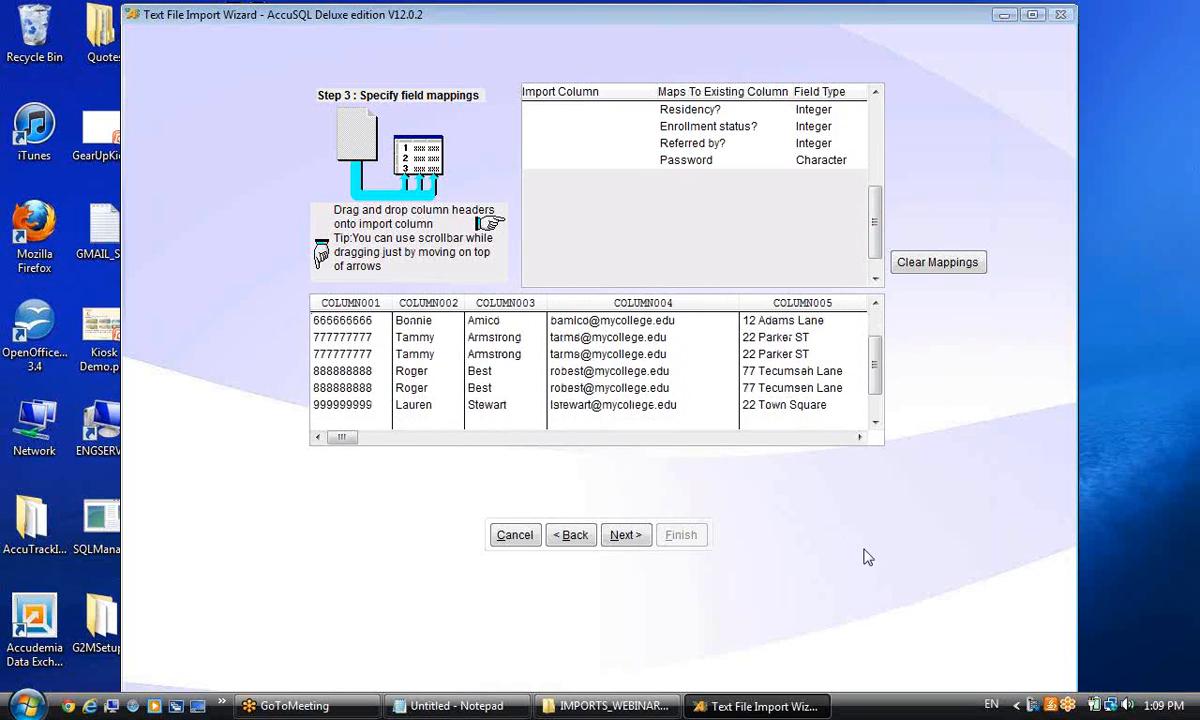
scroll(360, 349, up, 2)
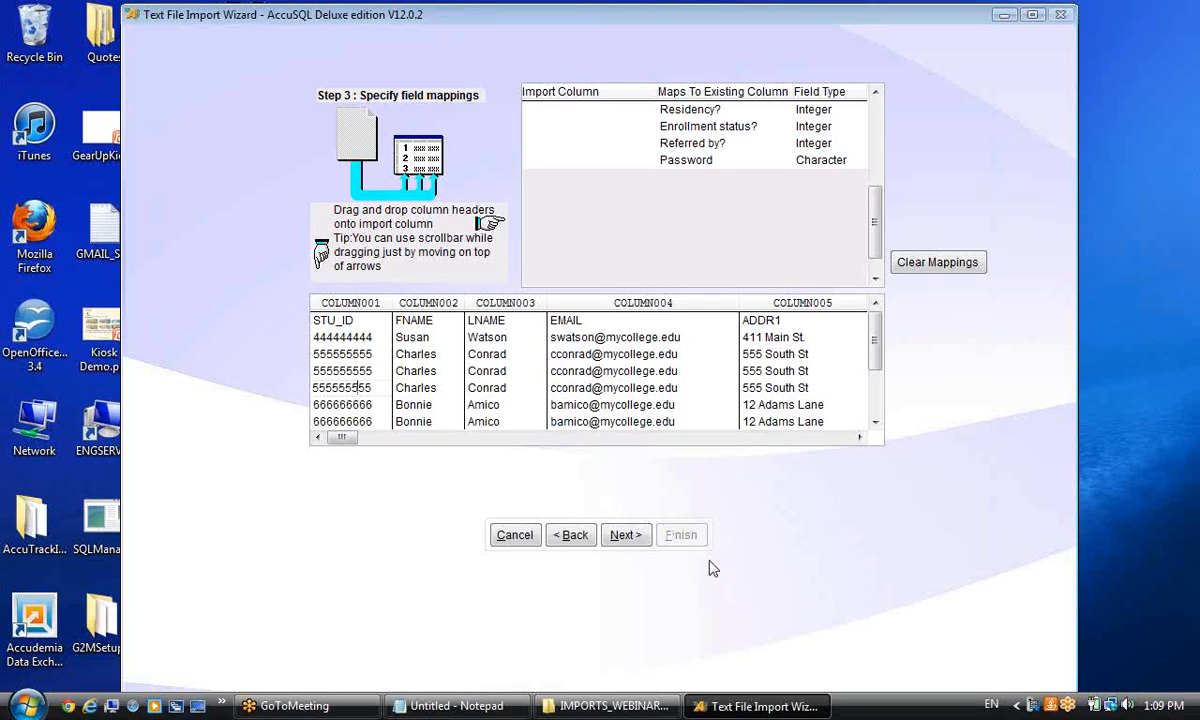
Continue past the field mappings and add English, Nursing, Physics and Undecided as Major options, leaving out the MAJOR header value.
click(625, 535)
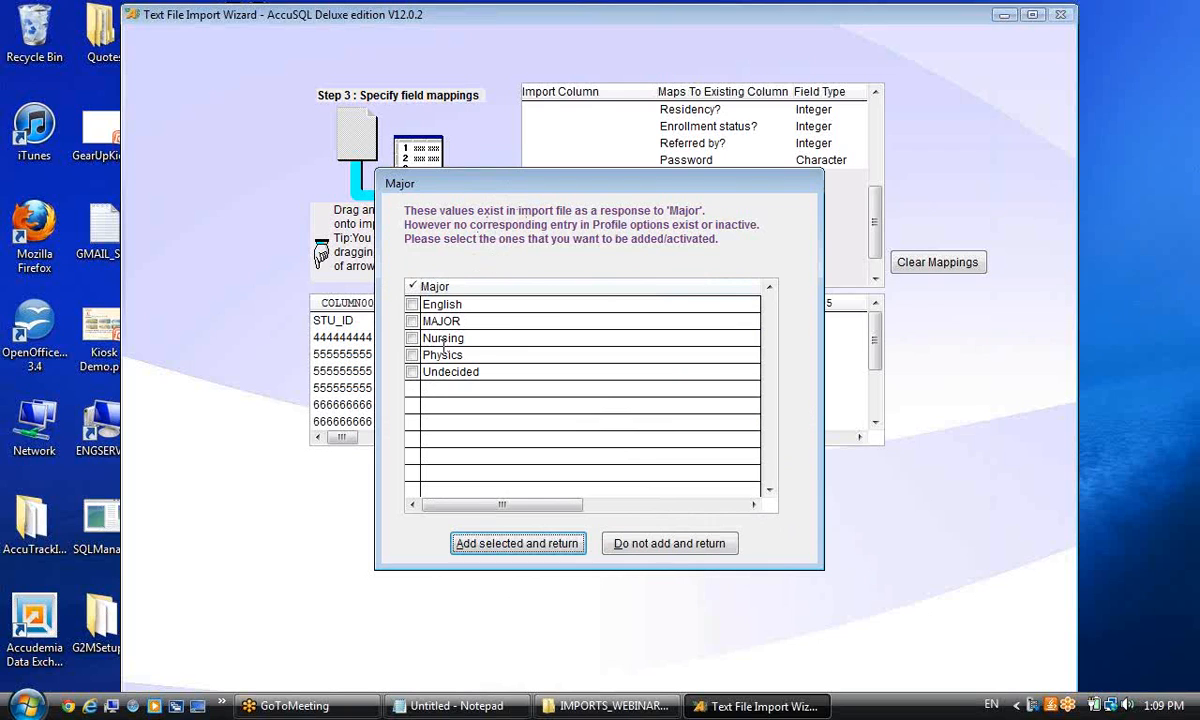
click(412, 305)
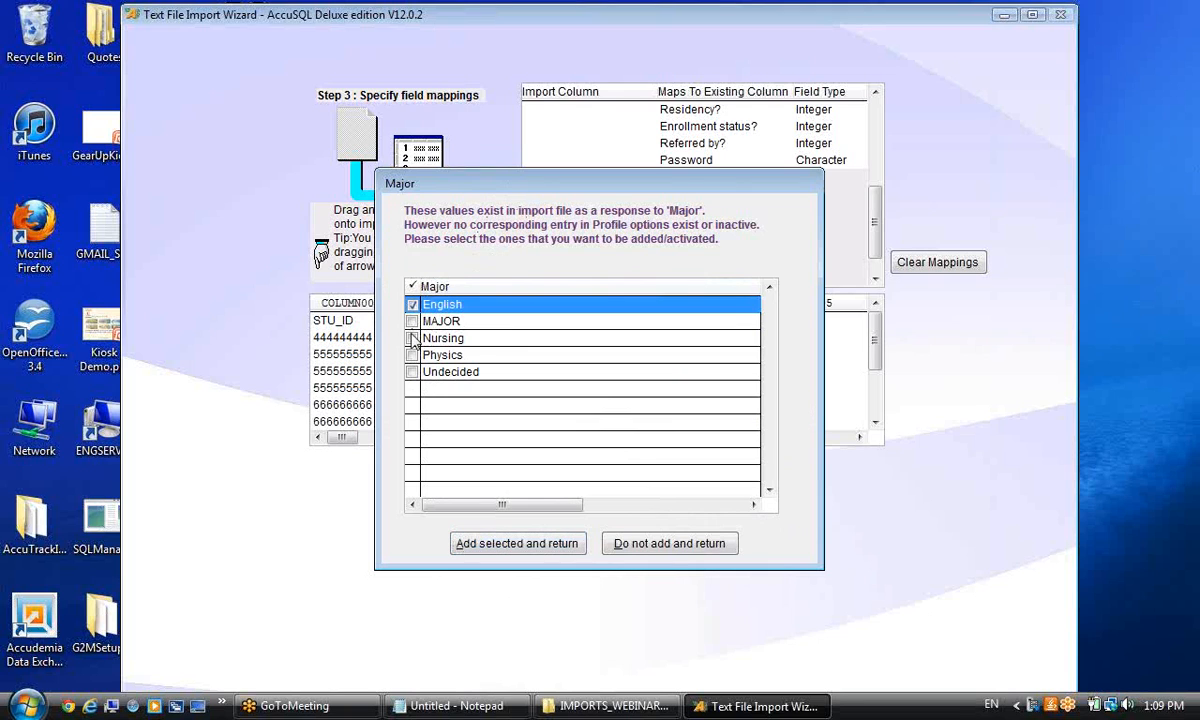
click(412, 338)
click(412, 355)
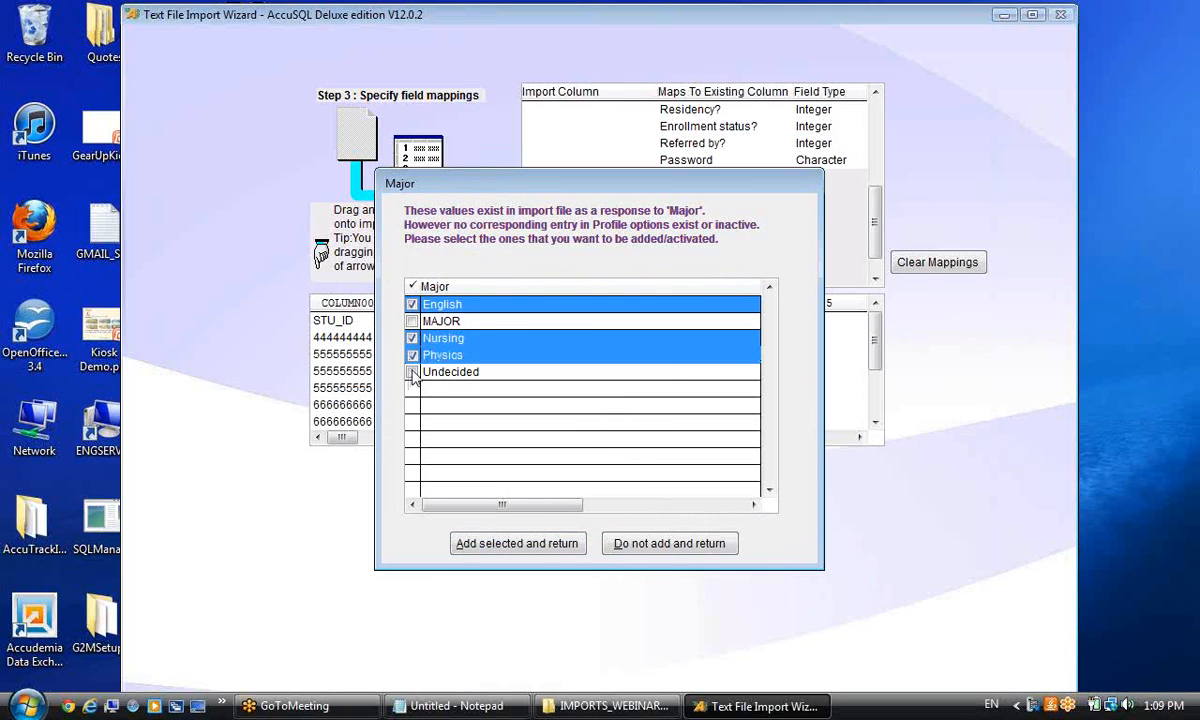
click(413, 372)
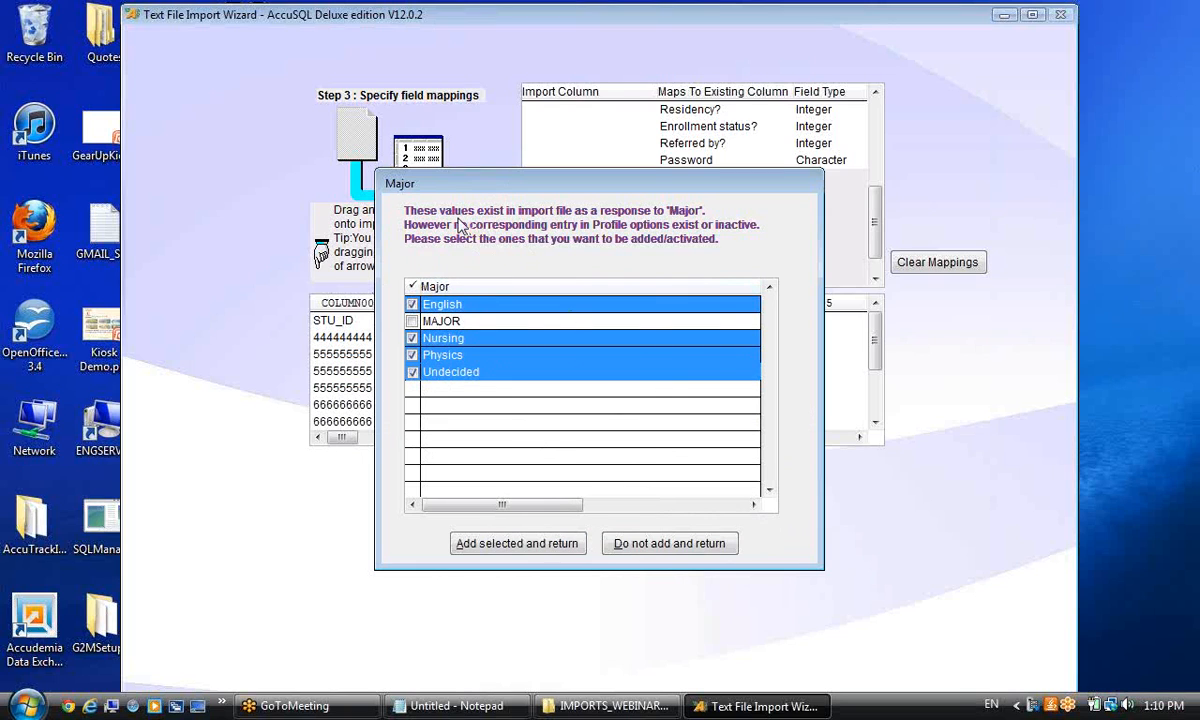
click(517, 545)
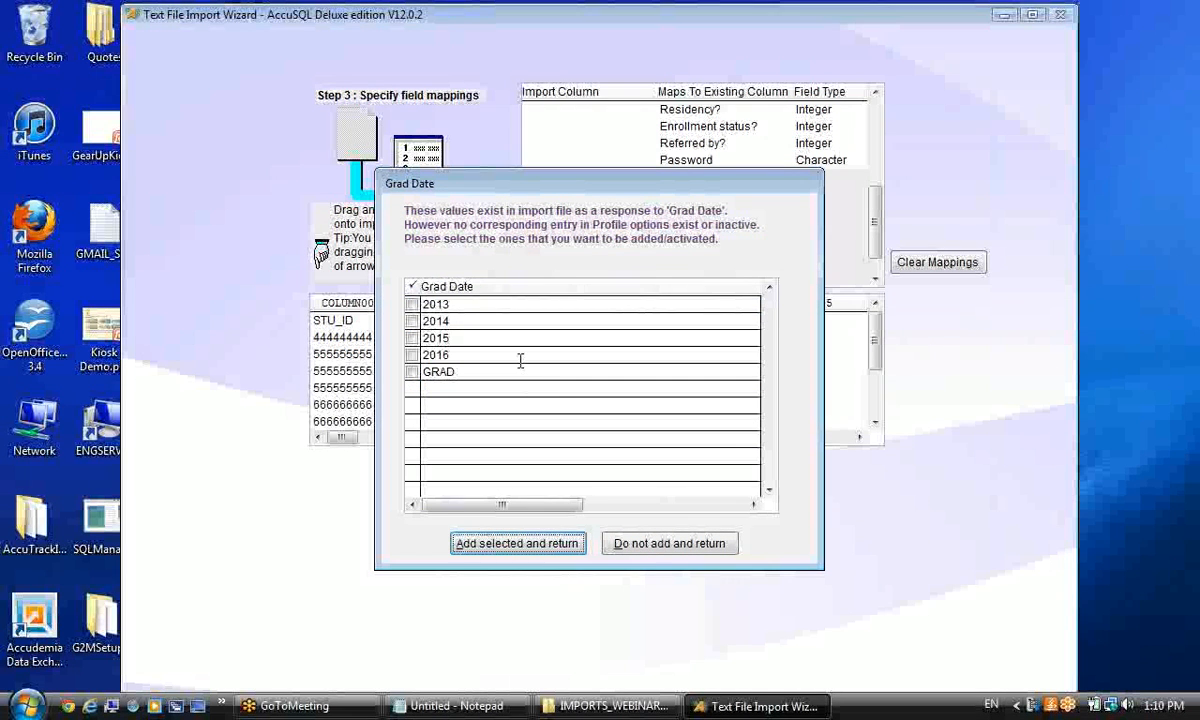
Add 2013, 2014, 2015 and 2016 as Grad Date options, leaving out the GRAD header value.
click(412, 304)
click(412, 321)
click(412, 338)
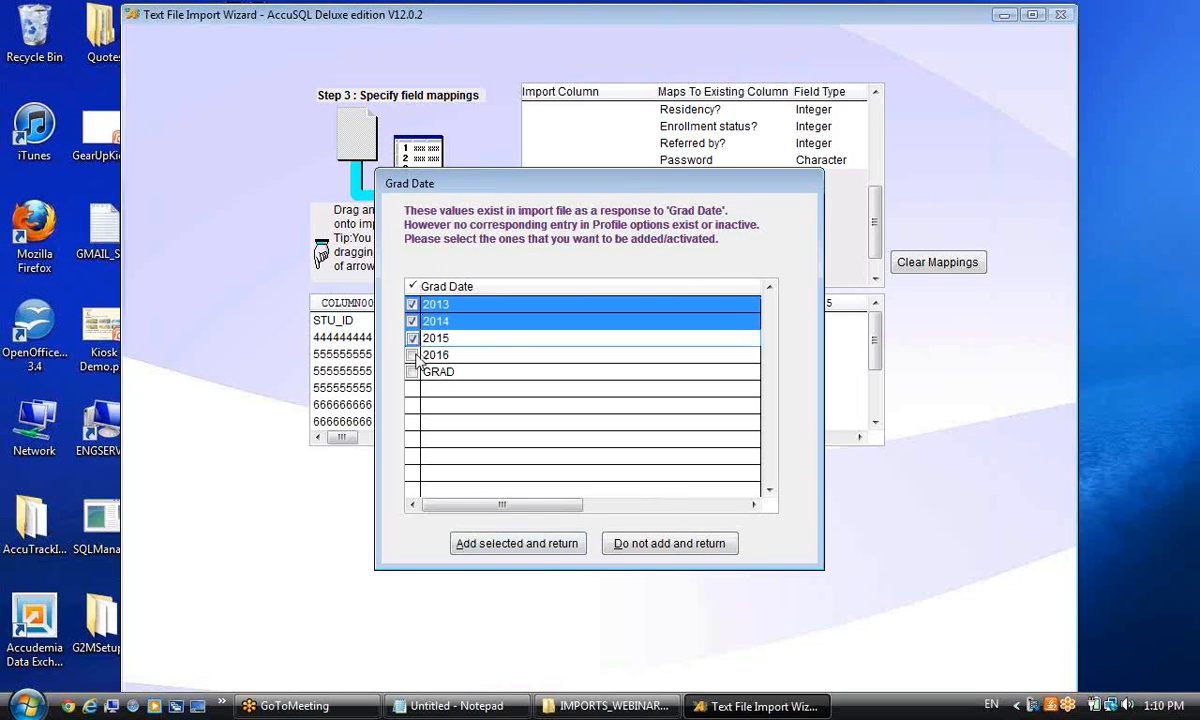
click(412, 355)
click(517, 544)
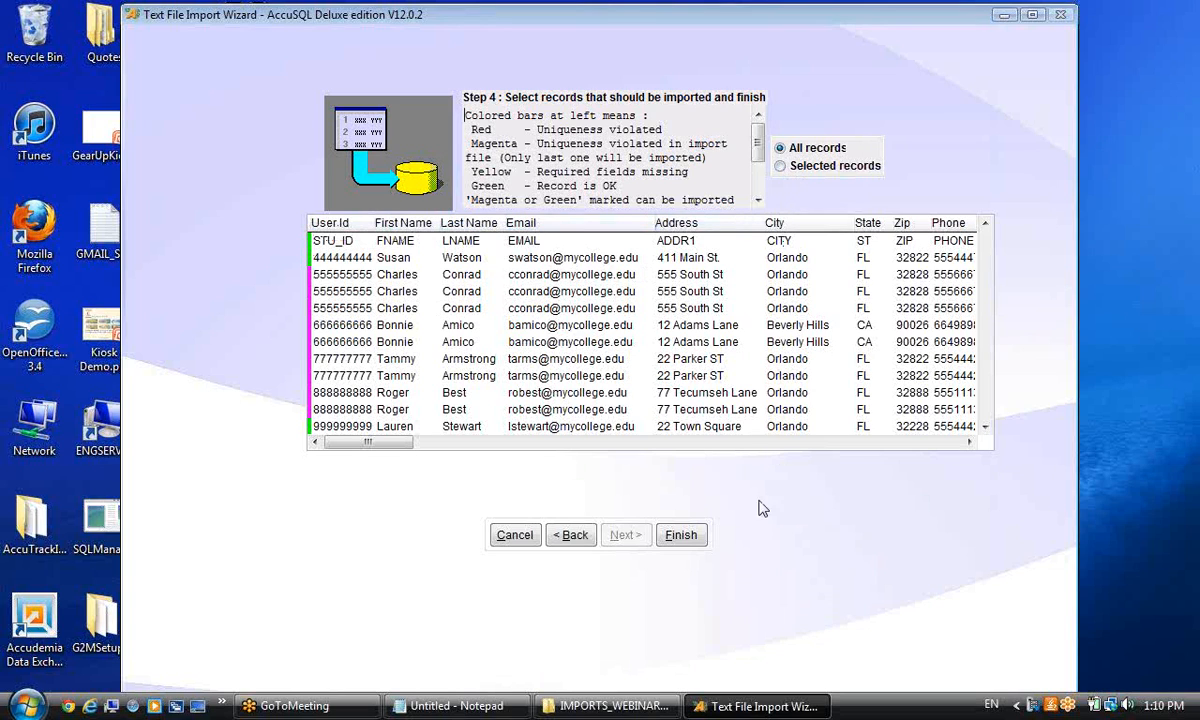
Limit the import to selected records, select only the last row of each student without the header row, and finish the import.
click(782, 168)
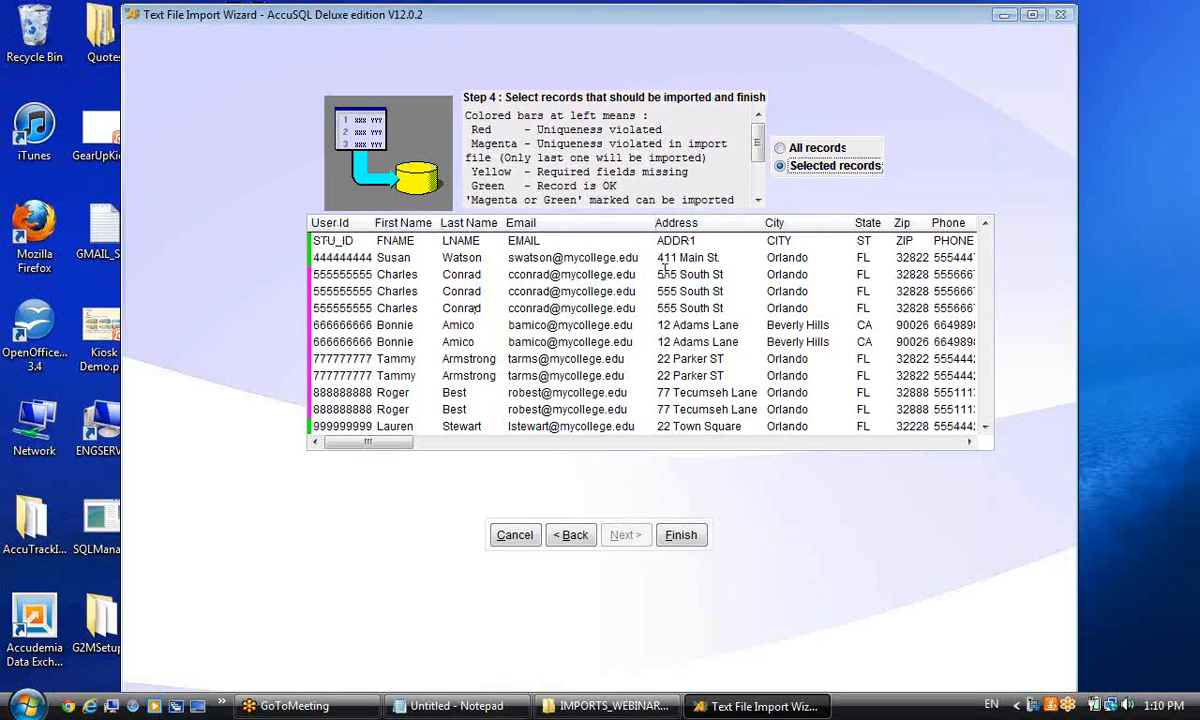
click(331, 256)
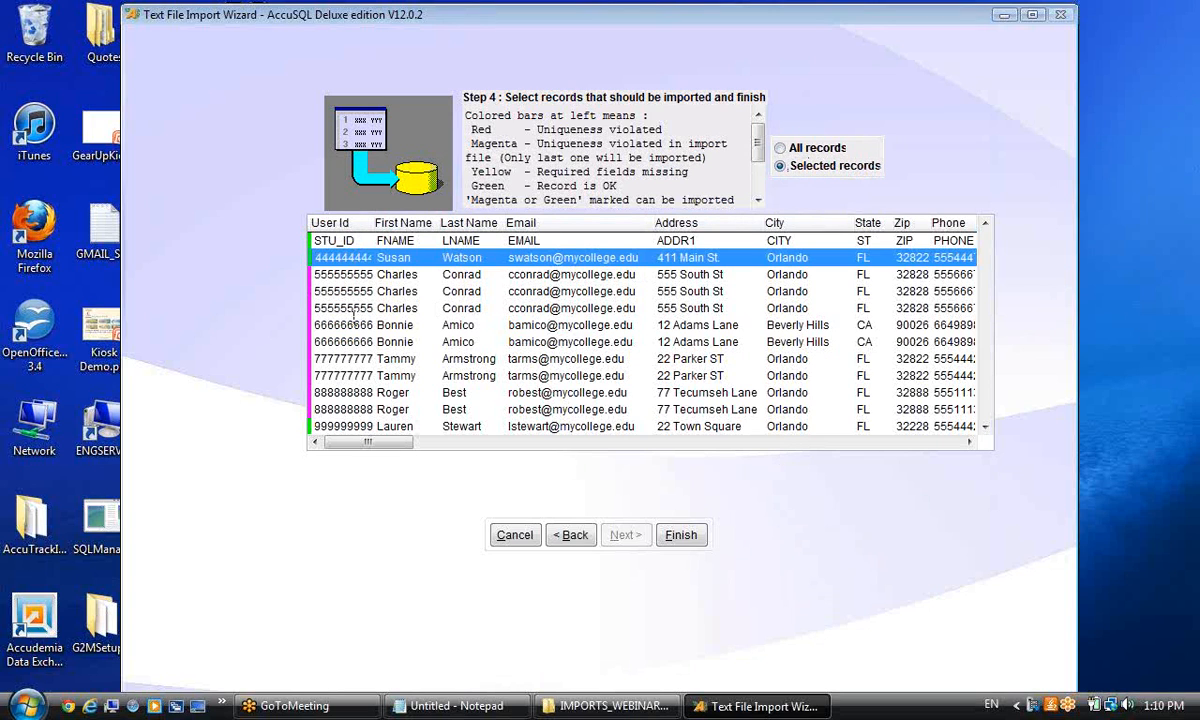
ctrl+click(357, 308)
ctrl+click(357, 342)
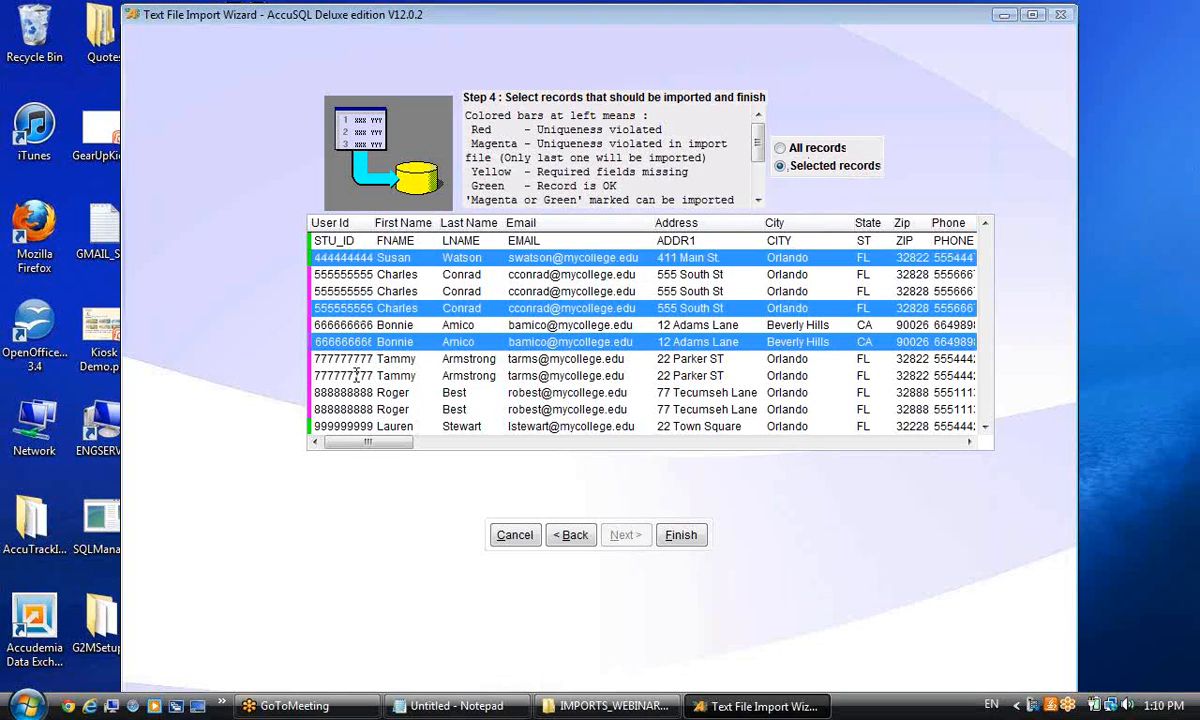
ctrl+click(357, 375)
ctrl+click(357, 409)
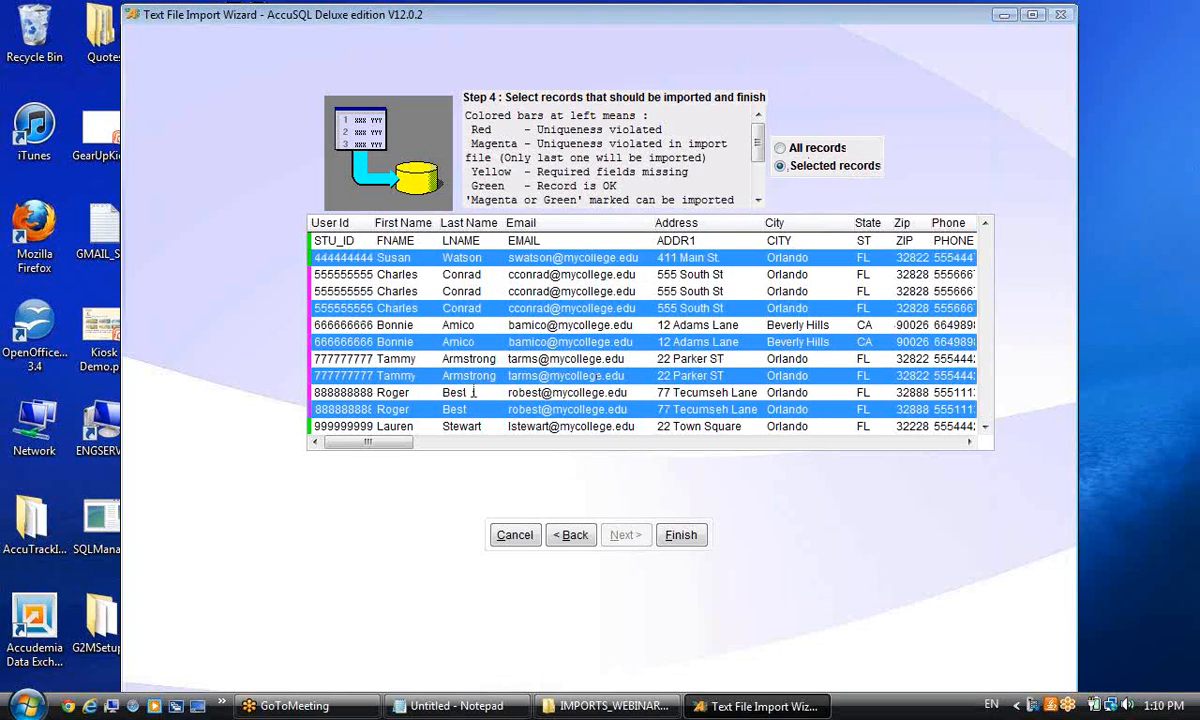
scroll(430, 385, down, 2)
ctrl+click(363, 325)
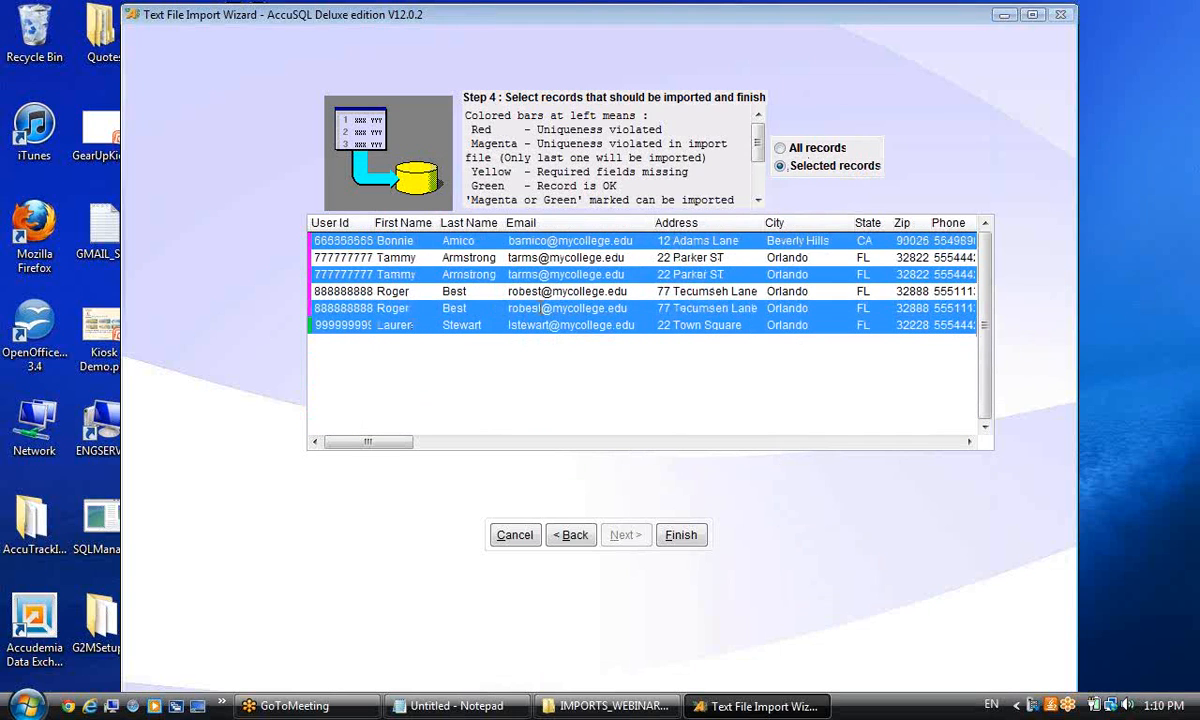
scroll(537, 291, up, 2)
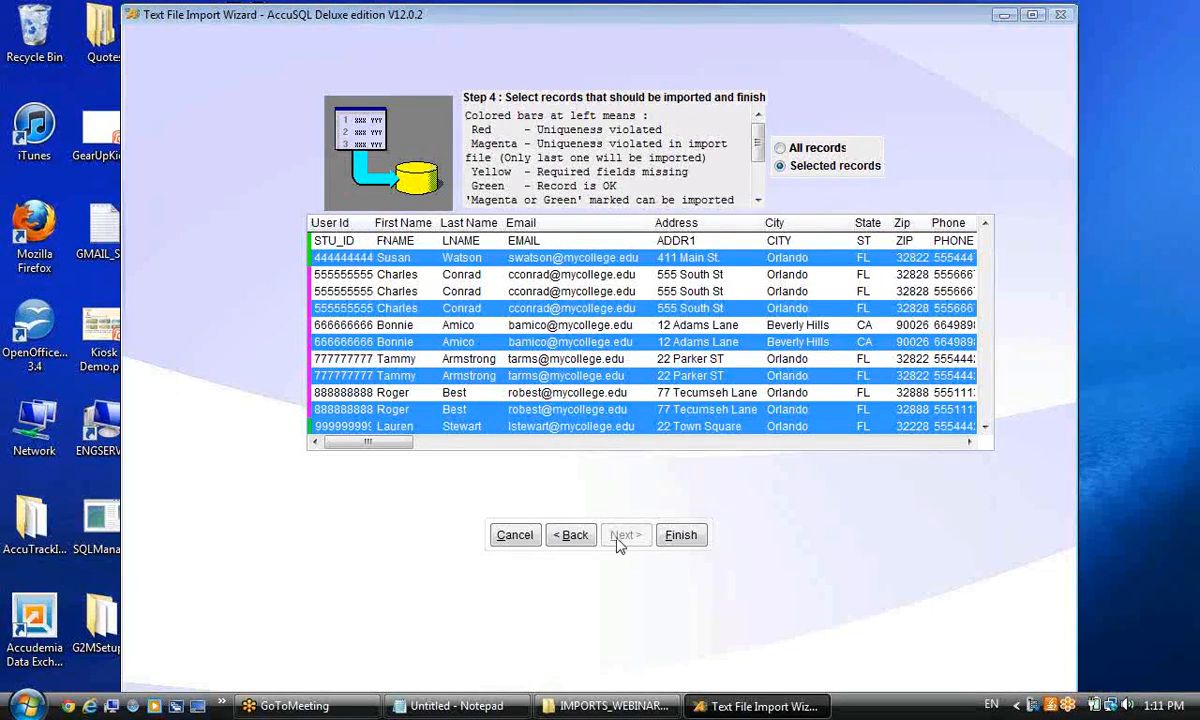
click(679, 537)
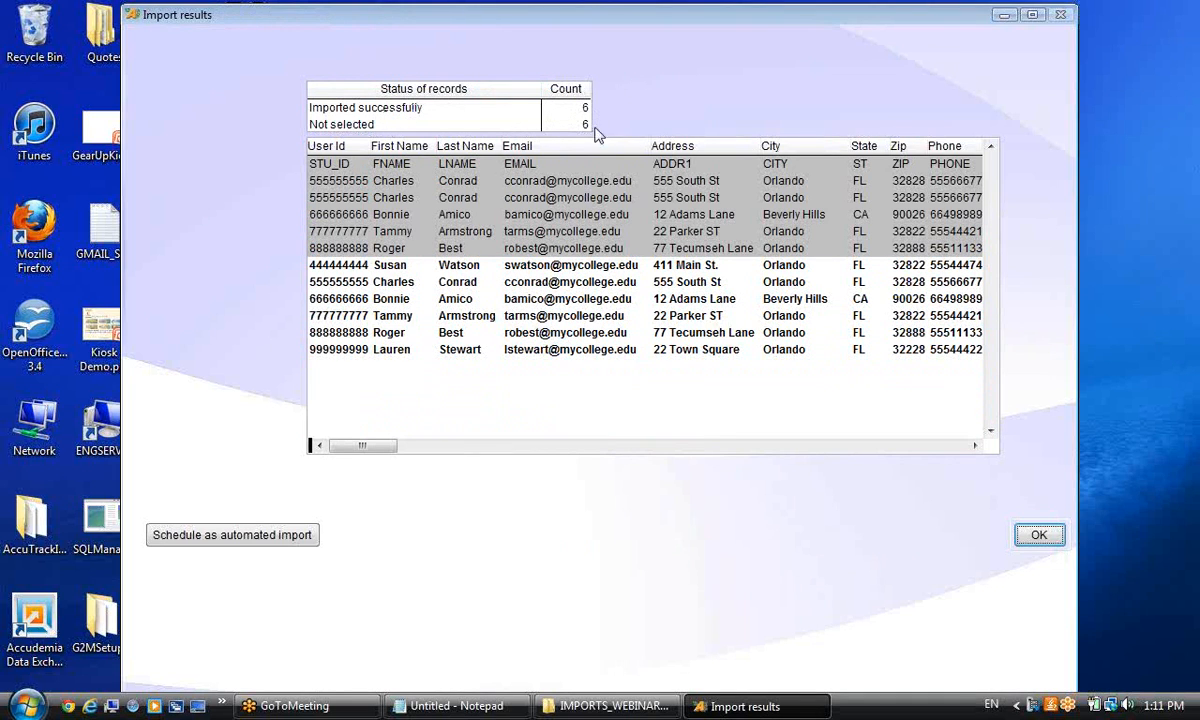
Review the import status of each record across the results table and close the import results.
click(783, 447)
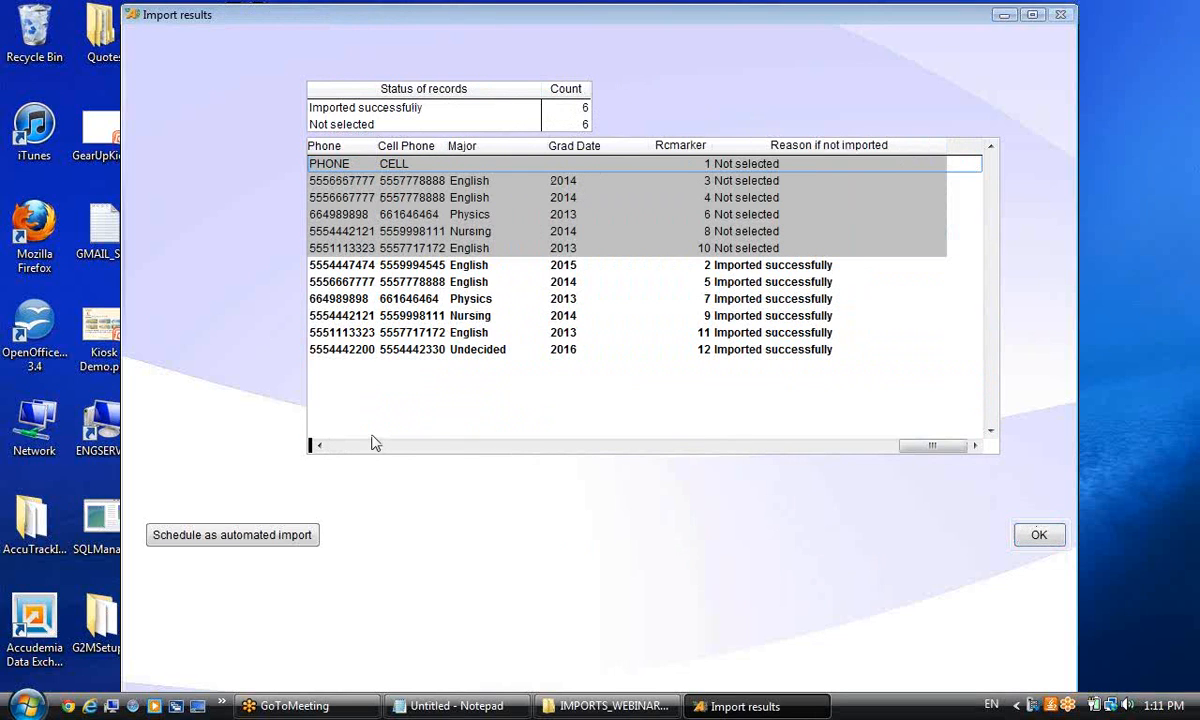
click(362, 447)
click(1035, 536)
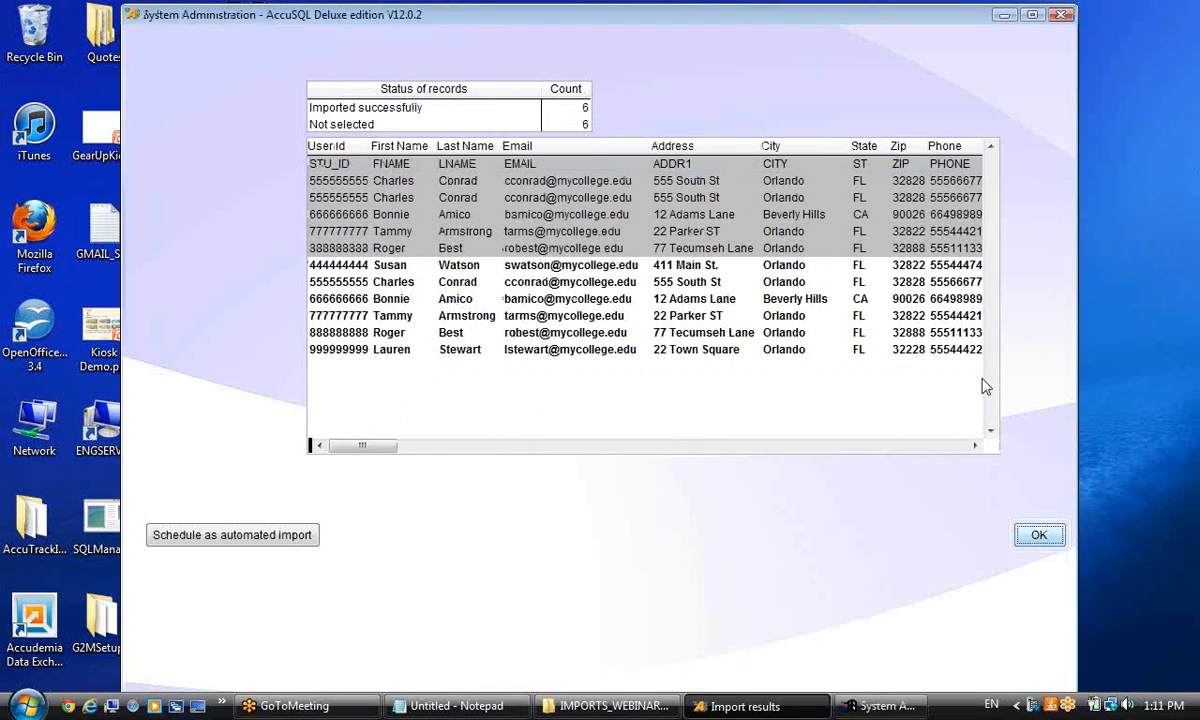
Open the Students form under Student Setup and check each imported student's details, including Major and Grad Date.
scroll(594, 256, up, 1)
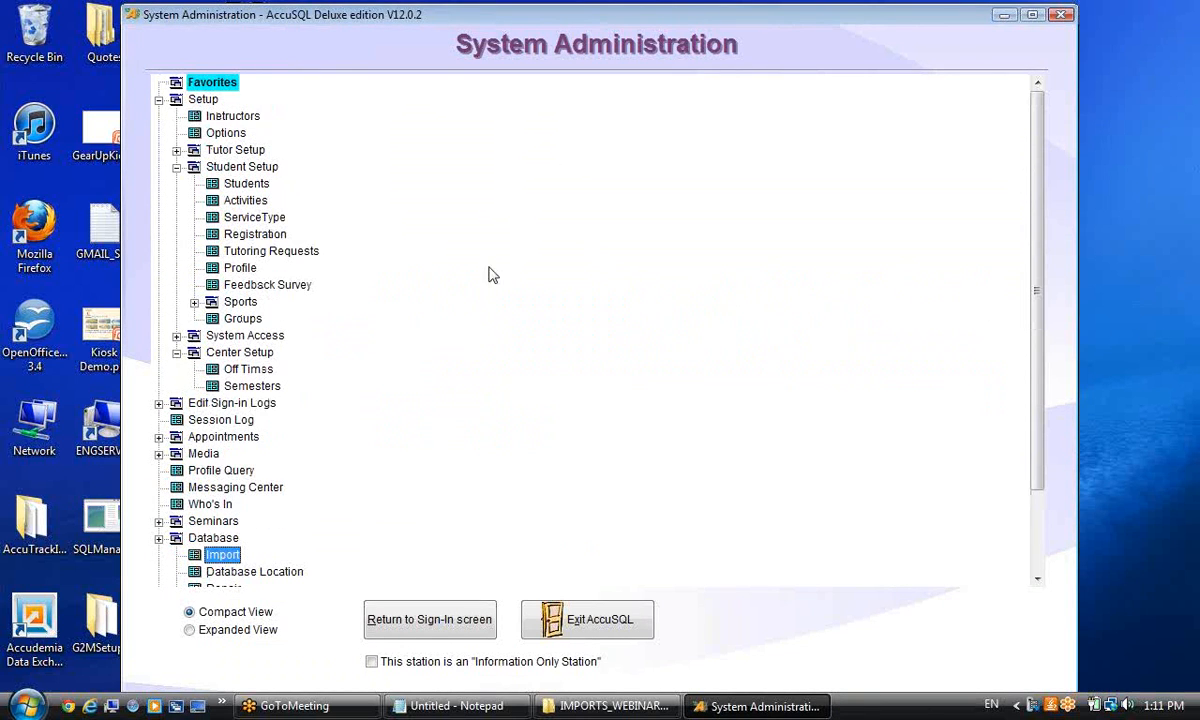
double_click(240, 185)
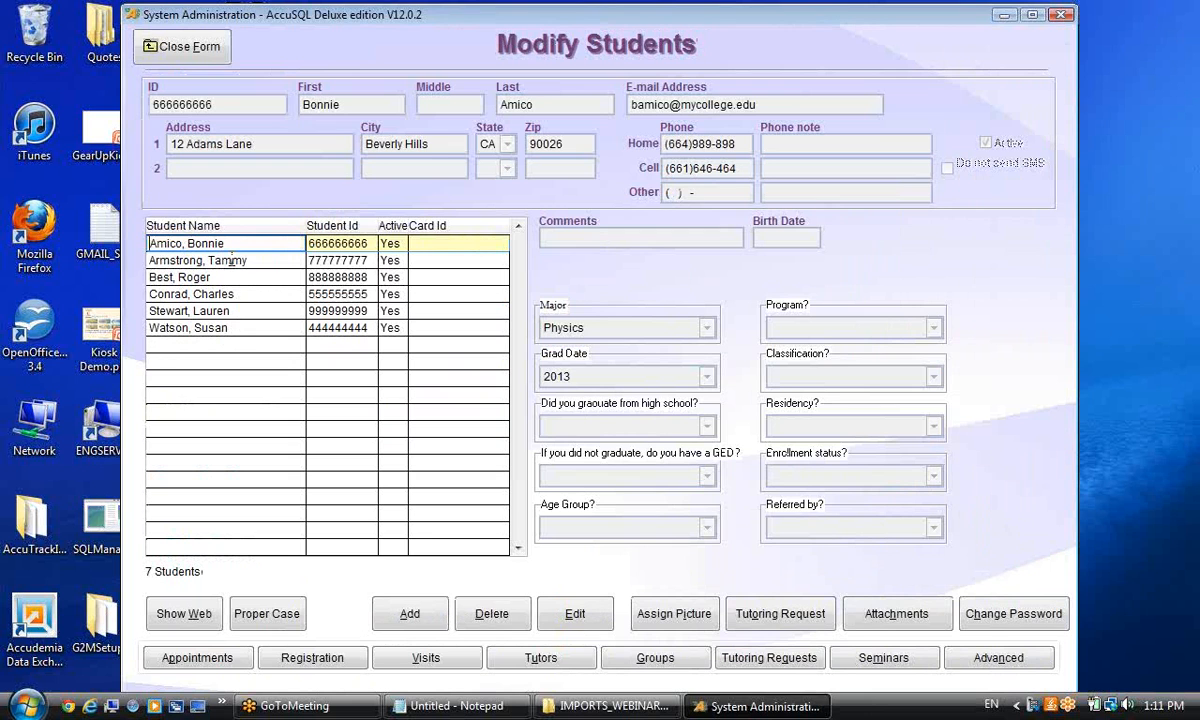
click(232, 260)
click(230, 277)
click(234, 294)
click(232, 311)
click(245, 327)
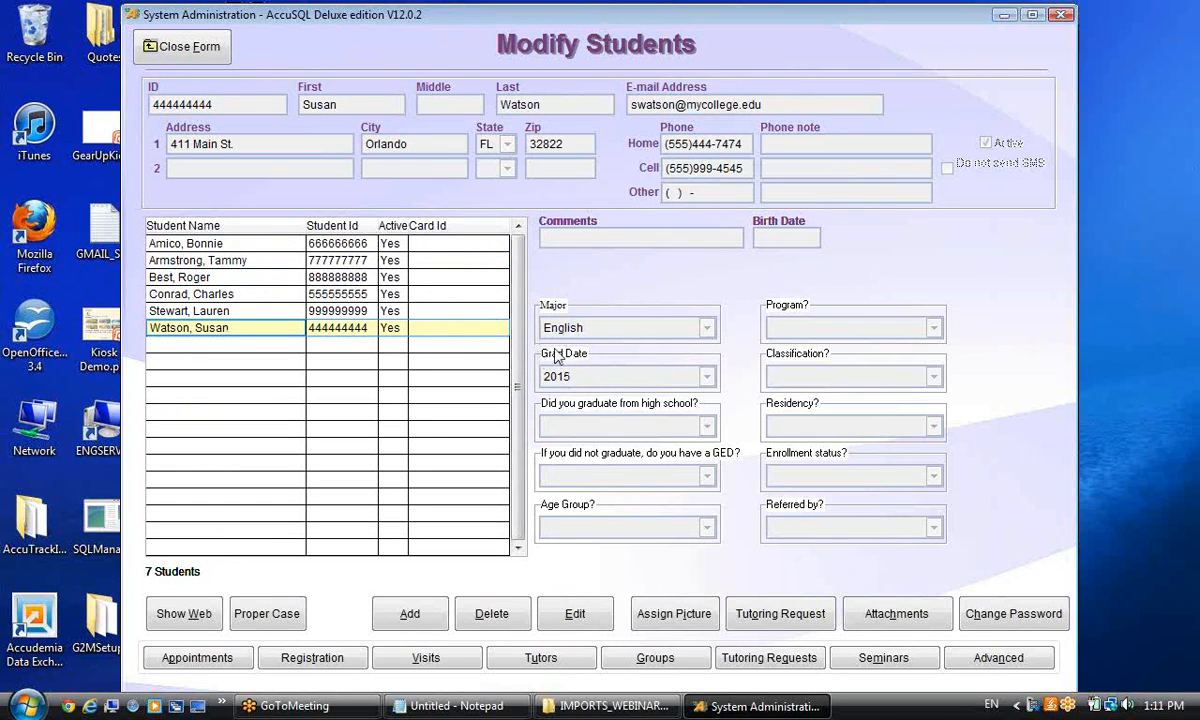
Check the Major and Grad Date of the remaining imported students, working up the student list to its first record.
click(317, 312)
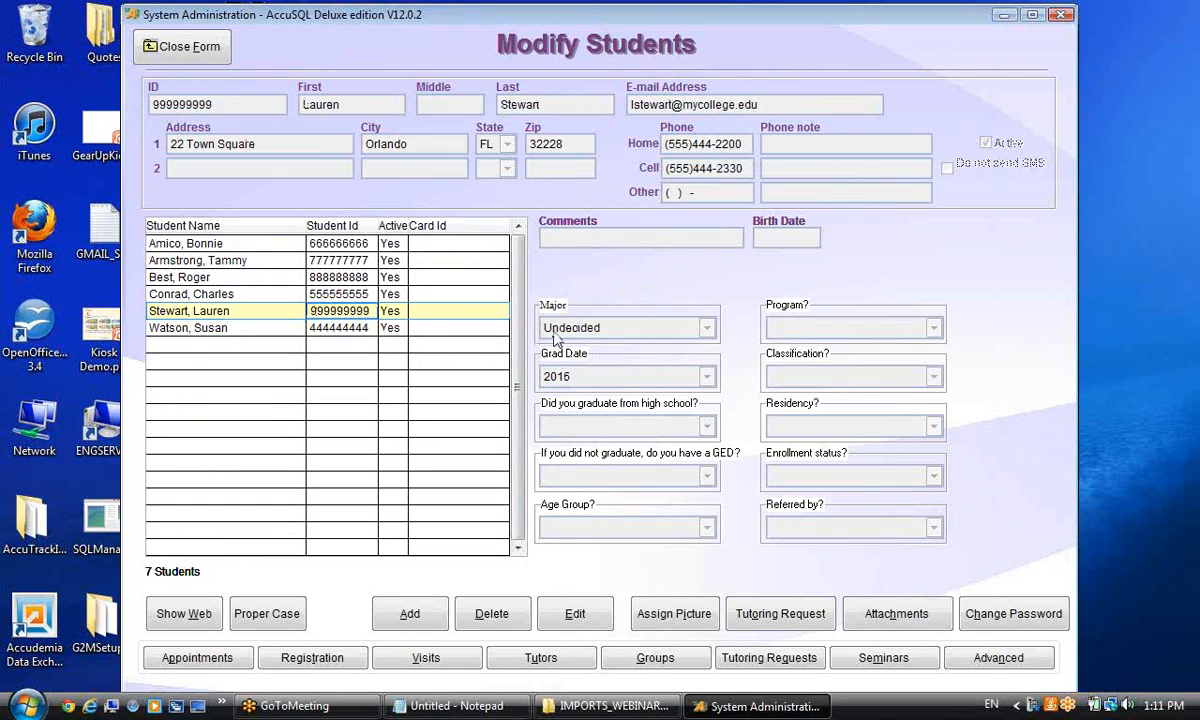
click(255, 295)
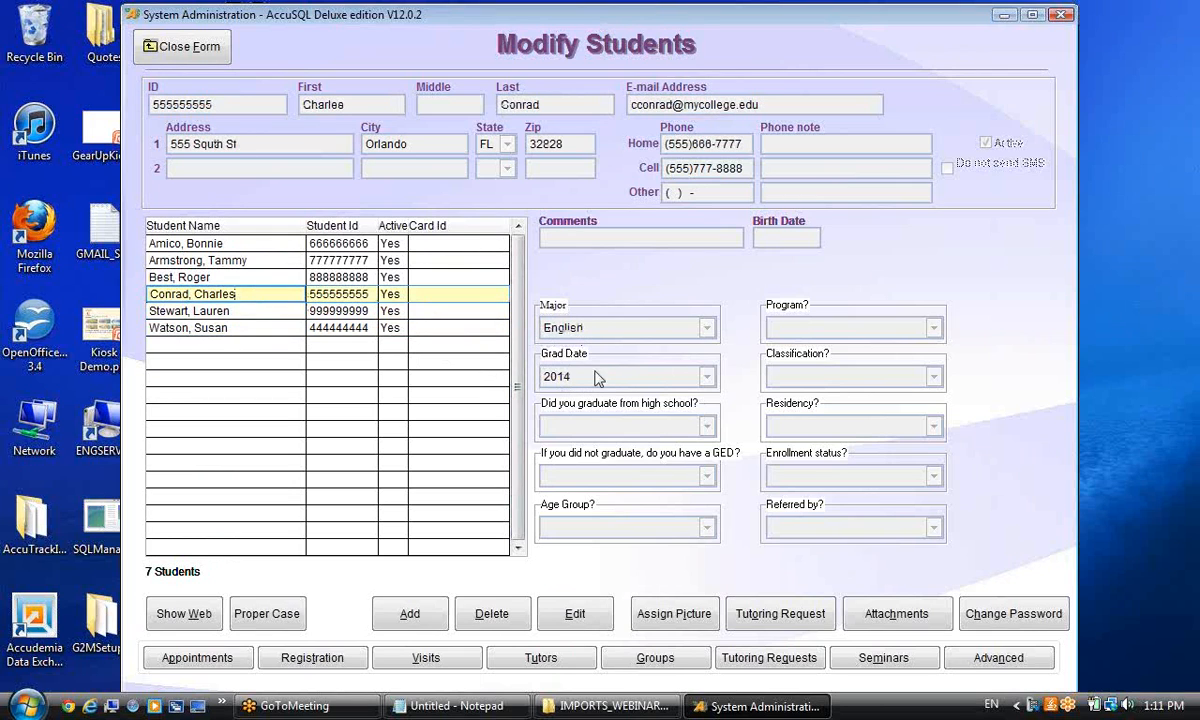
click(268, 277)
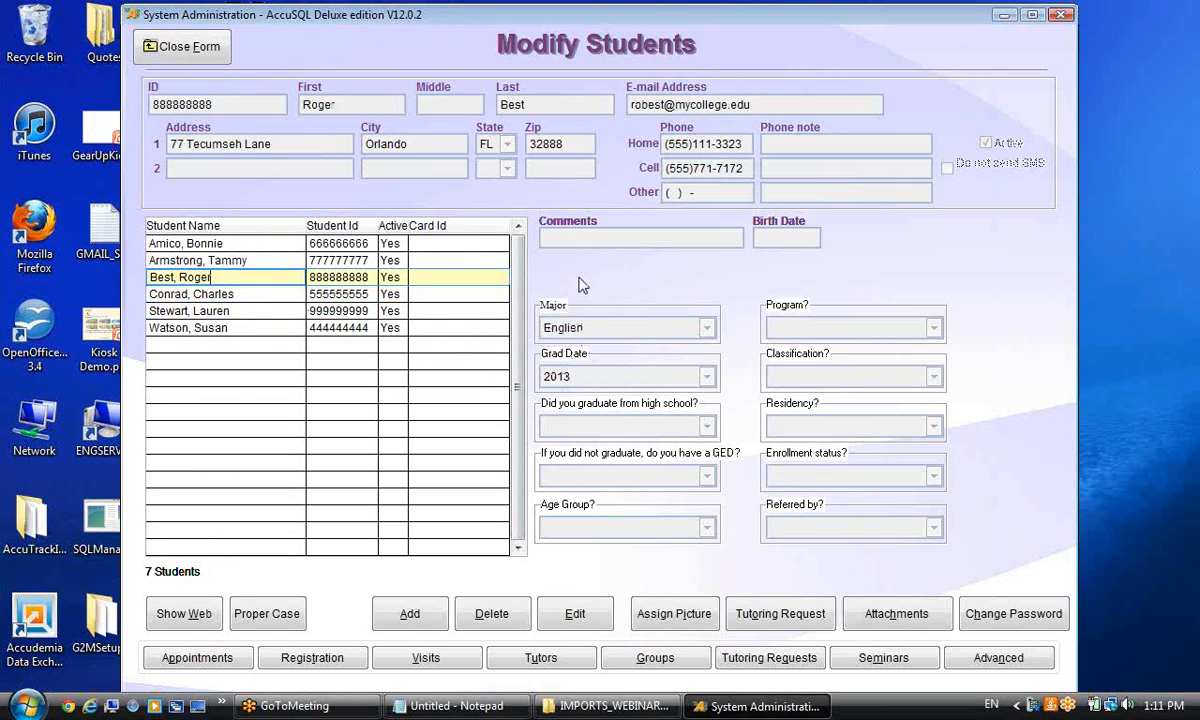
click(245, 260)
click(250, 244)
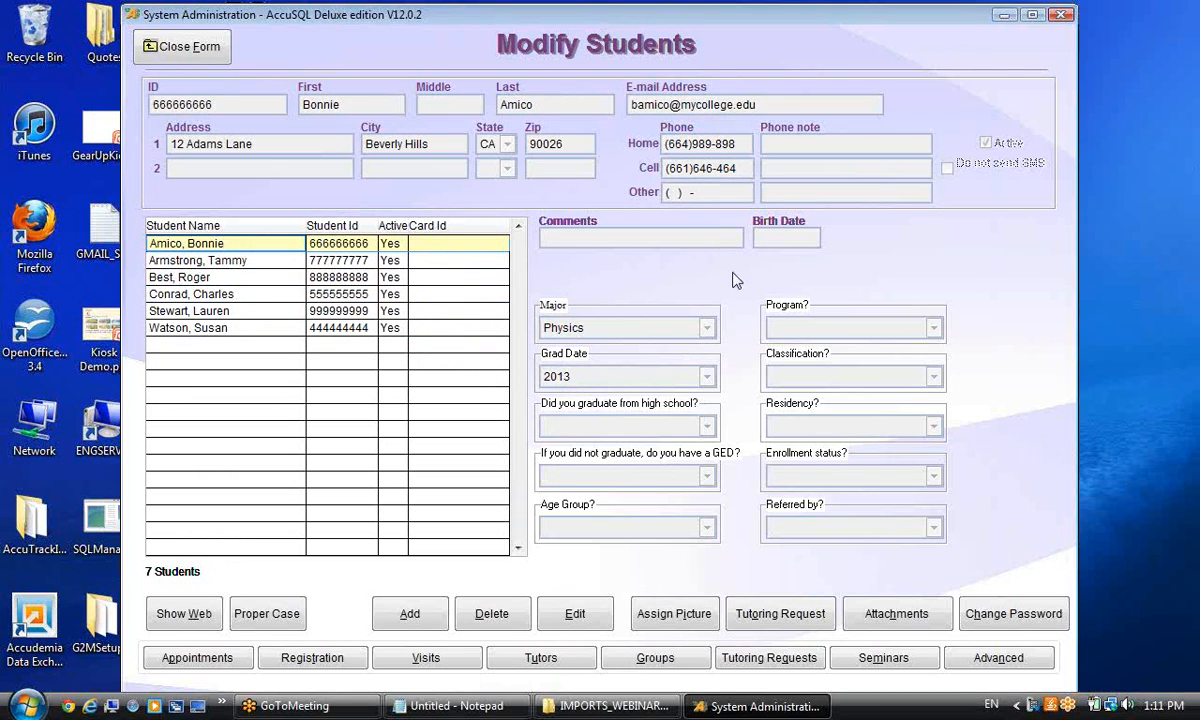
Close the Students form and check the Activities form under Student Setup for existing categories and activities, closing it when done.
click(181, 50)
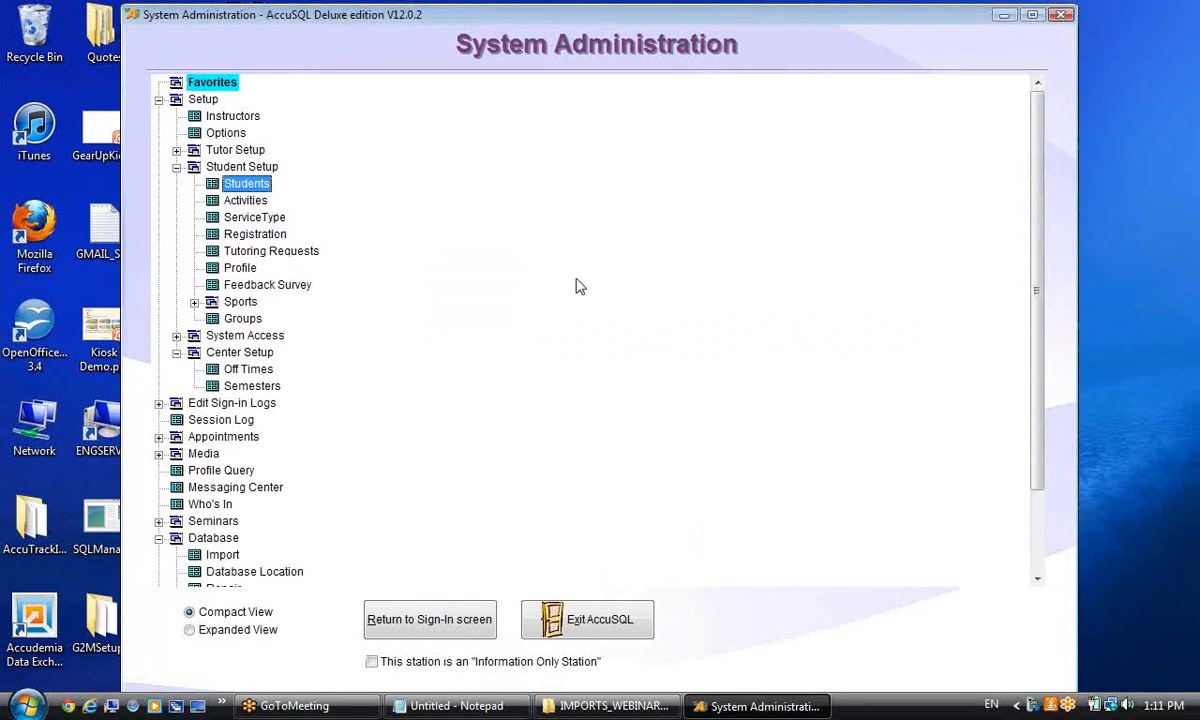
click(244, 201)
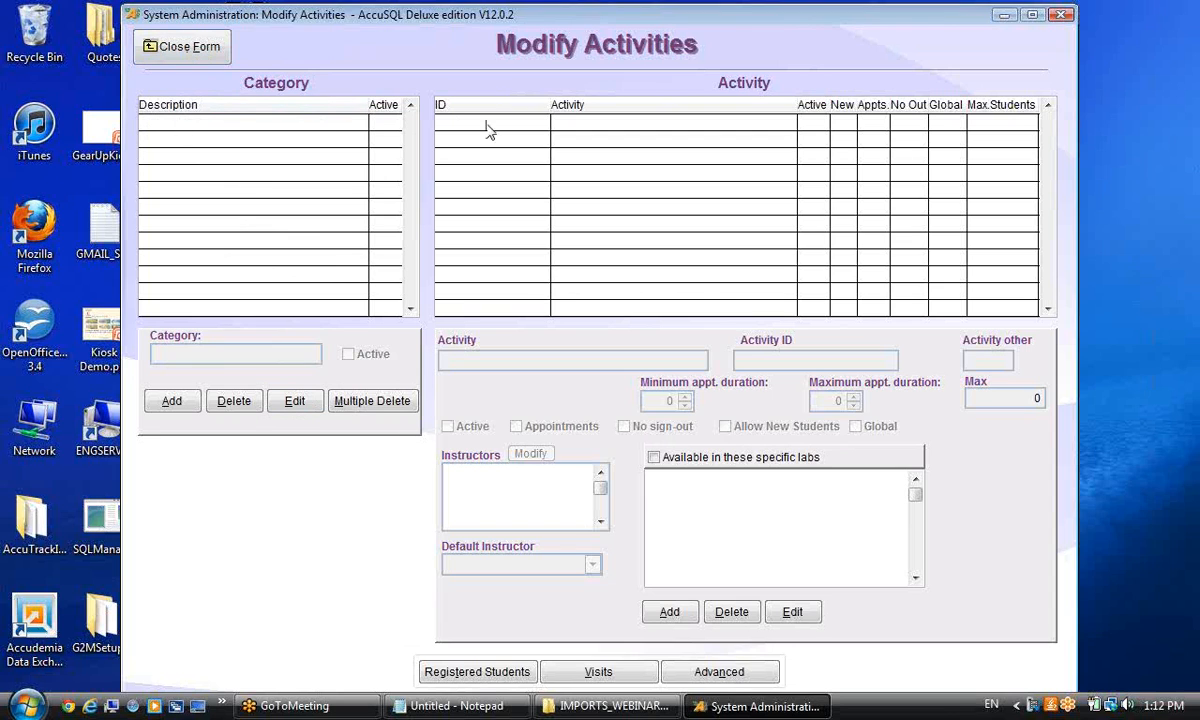
click(181, 52)
Start a new database import and choose Student_w_reg.csv as the file to import, showing all file types.
scroll(557, 268, down, 2)
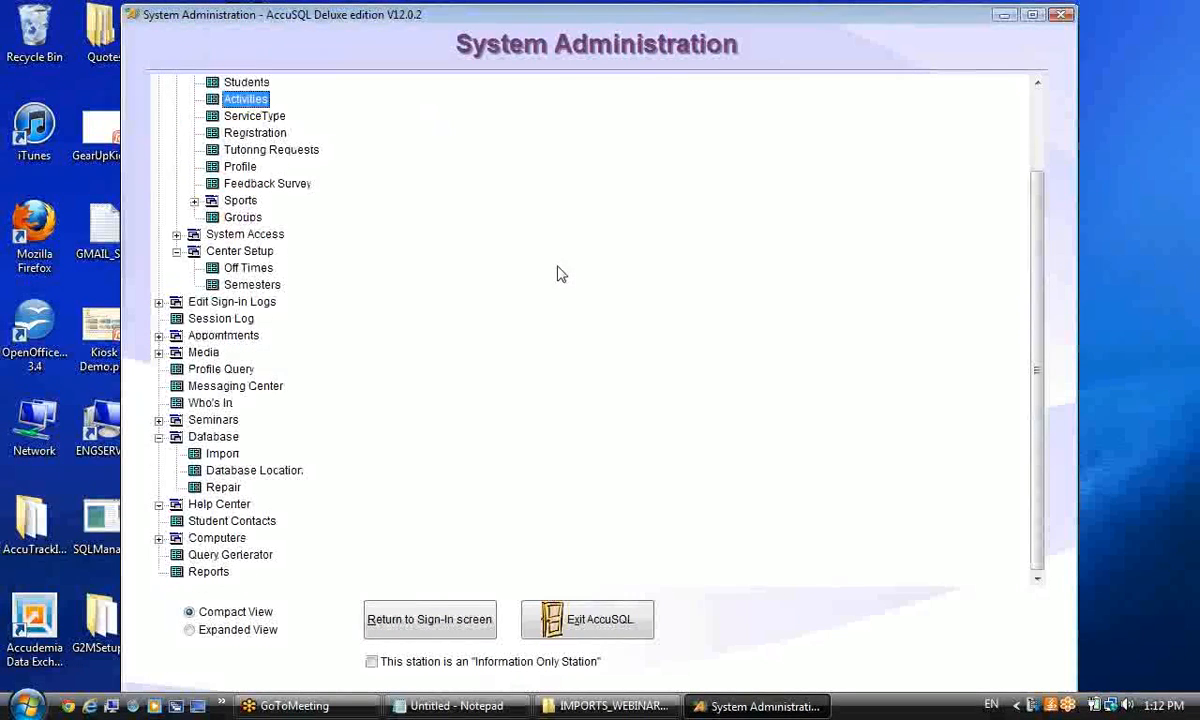
click(222, 453)
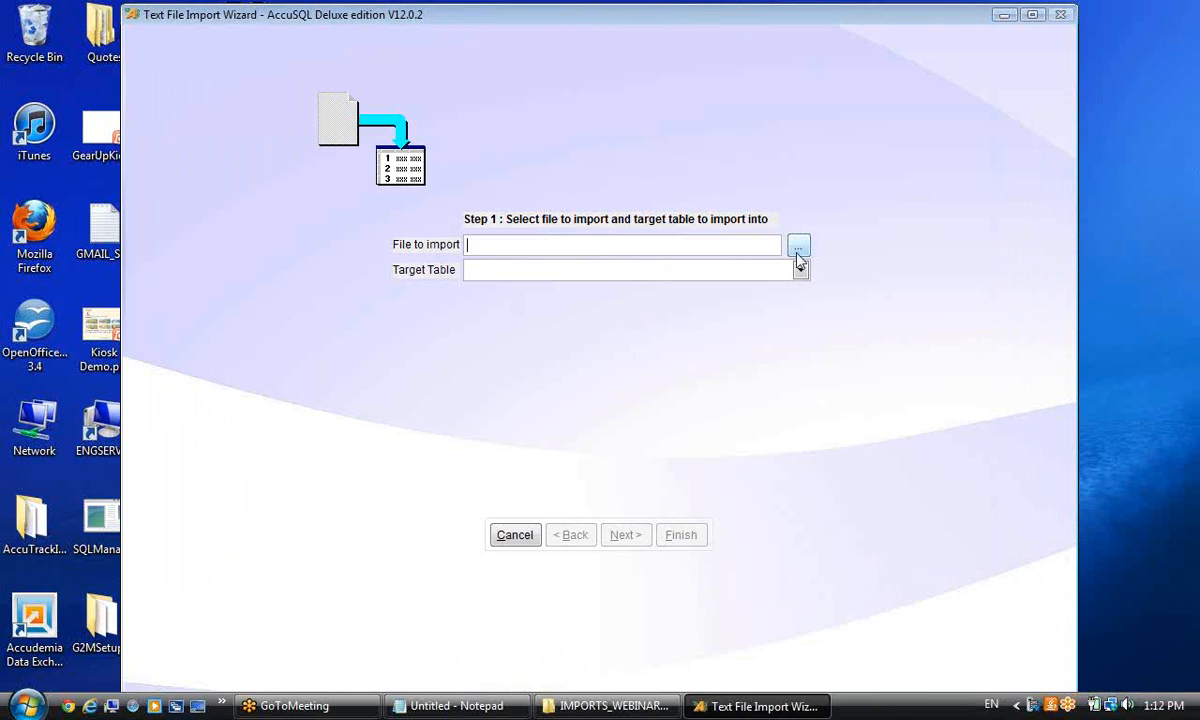
click(799, 246)
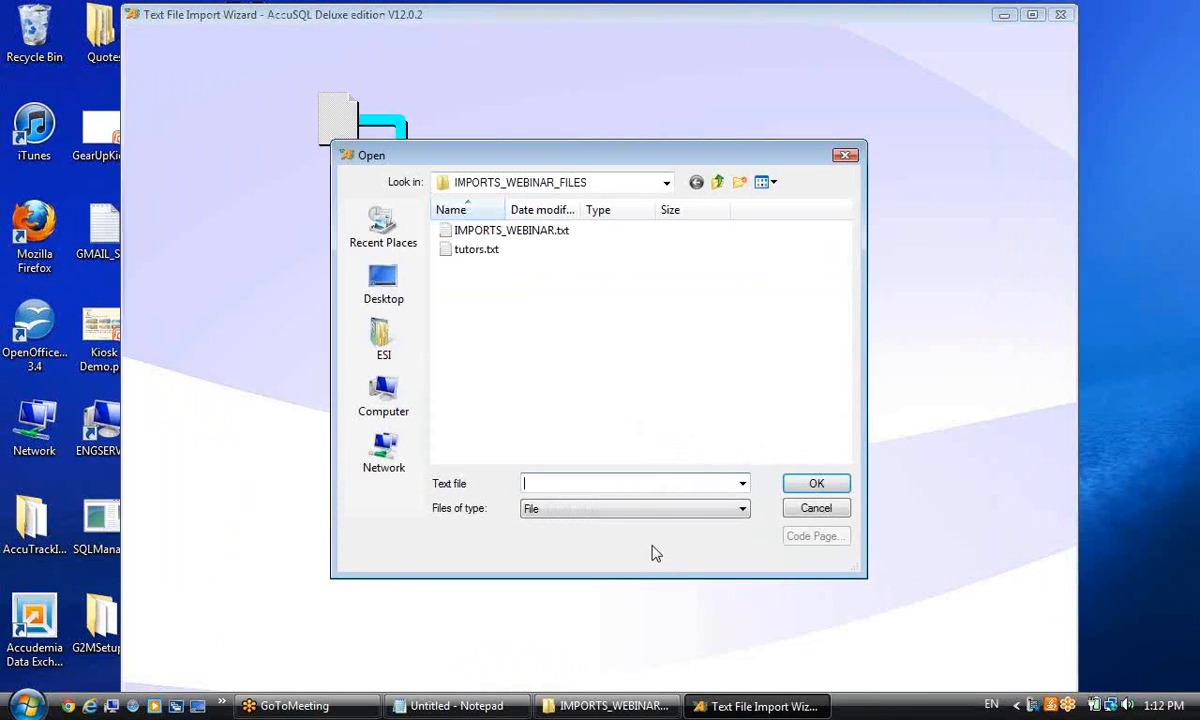
click(557, 509)
click(557, 530)
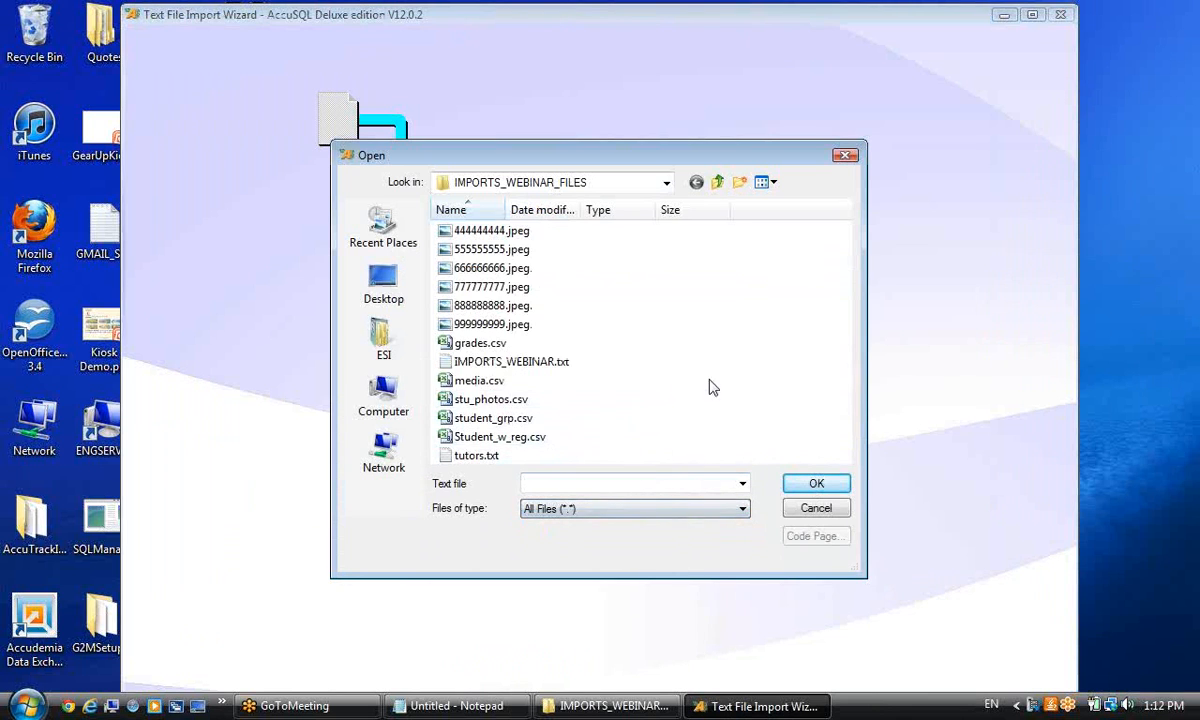
click(488, 440)
click(816, 483)
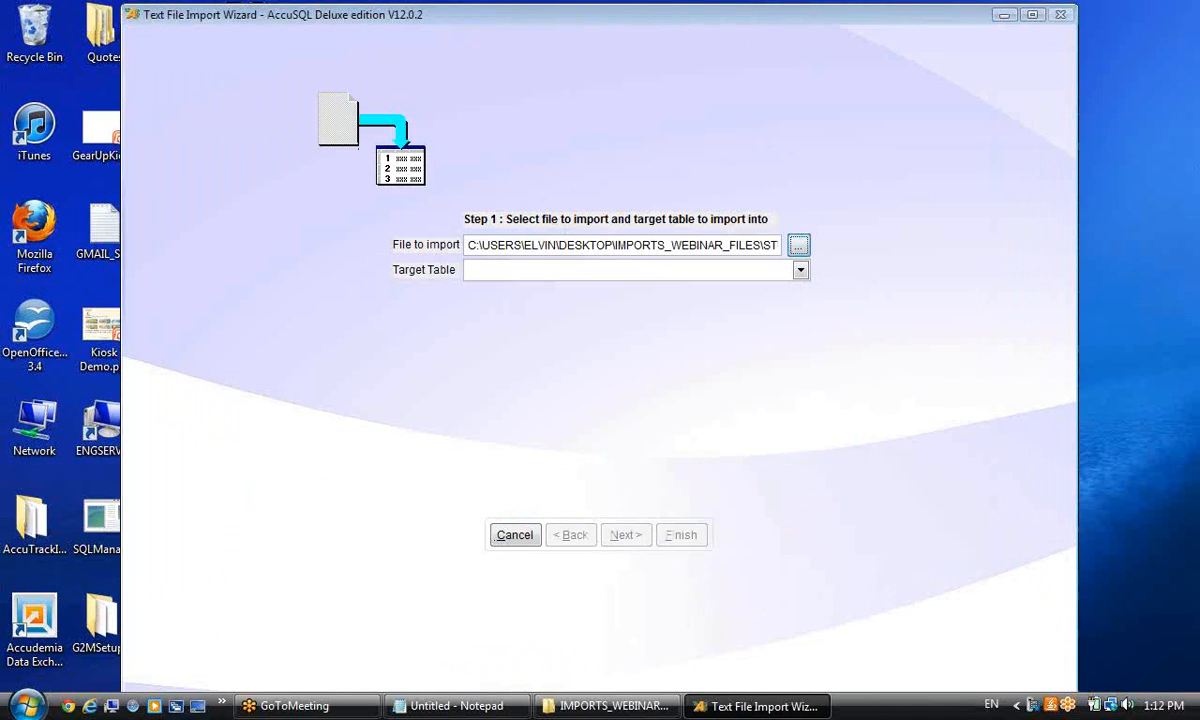
Target the Activities Table with the detected comma-delimited format and clear the preset field mappings.
click(709, 271)
click(597, 306)
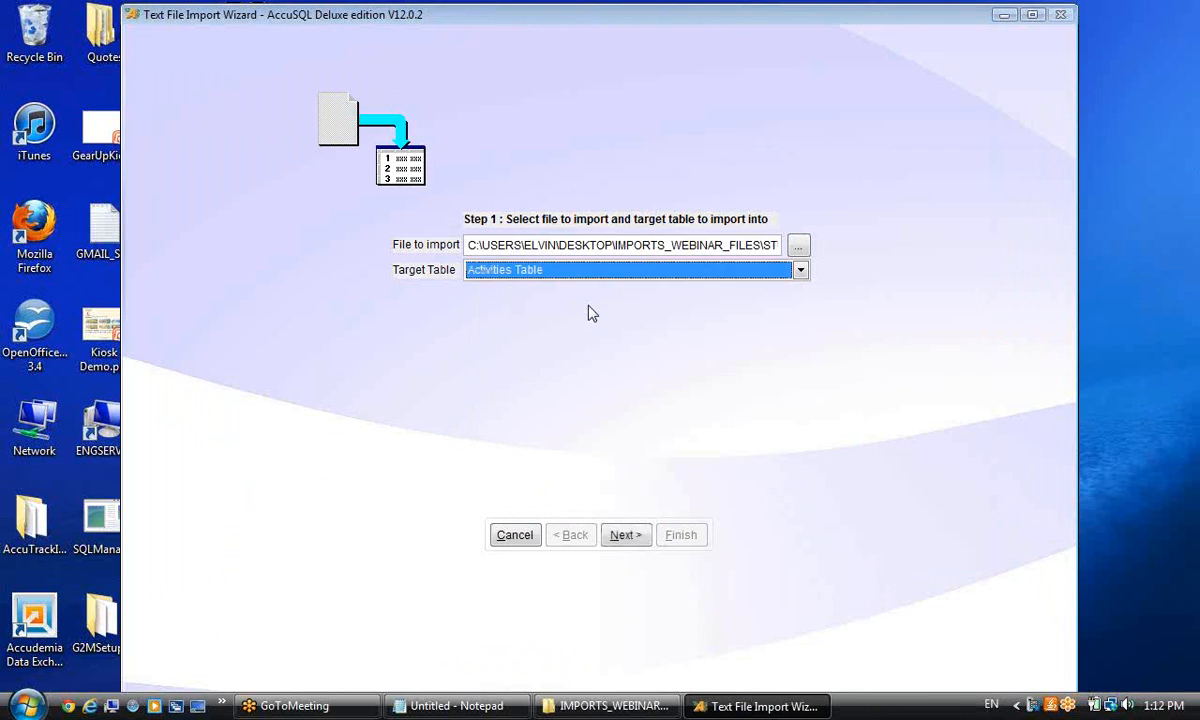
click(625, 535)
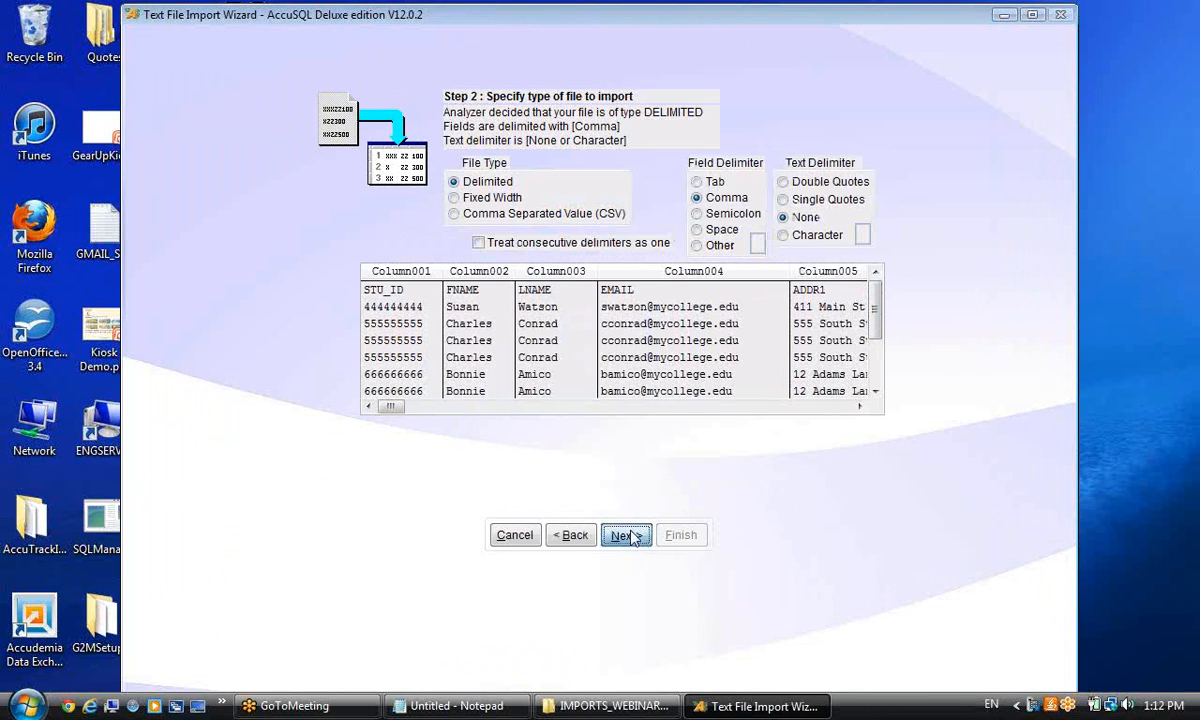
click(625, 535)
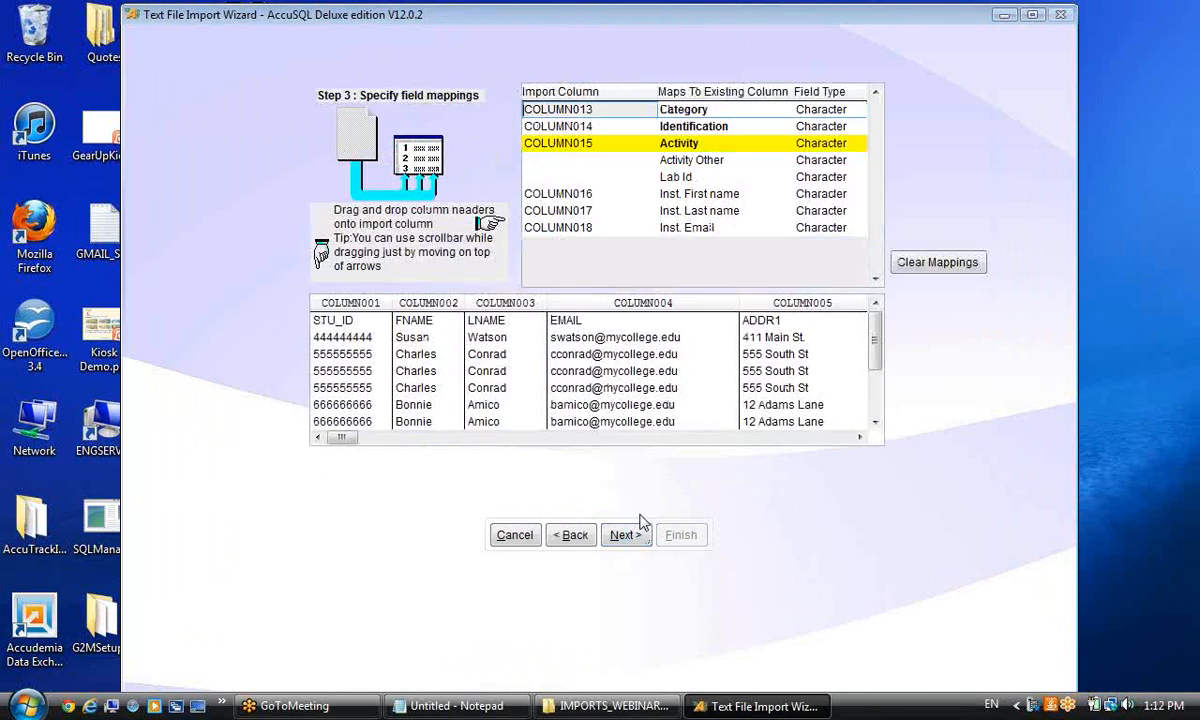
click(922, 265)
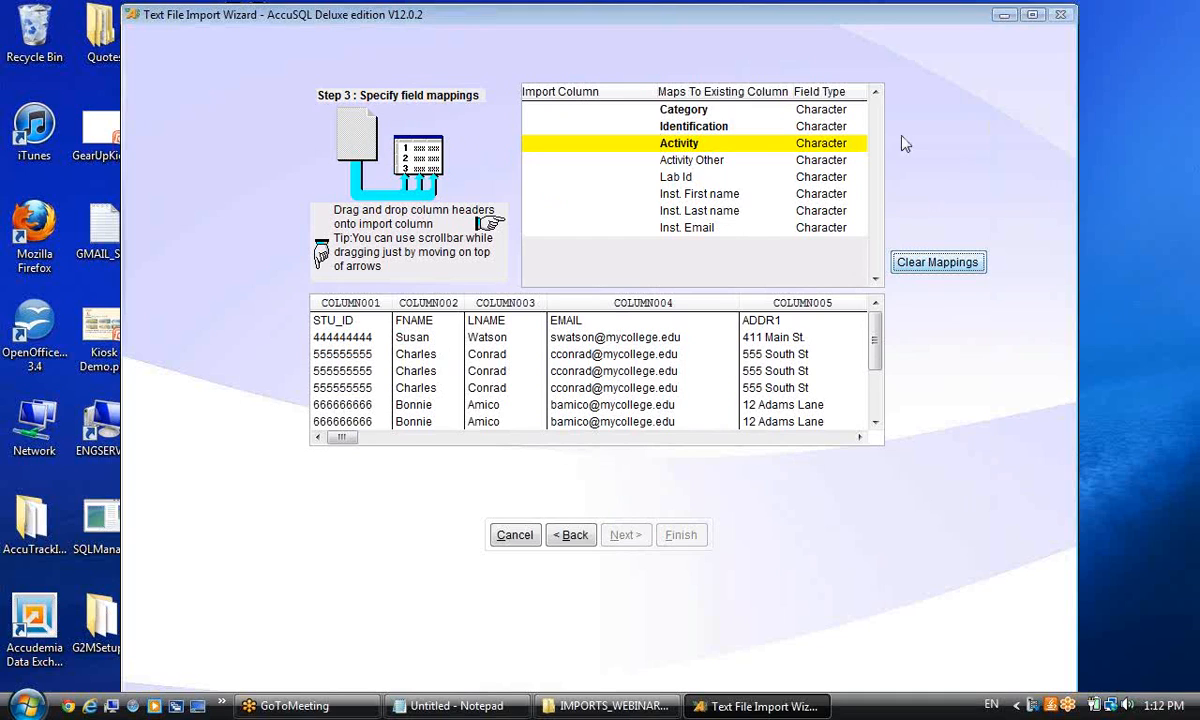
Examine the Activities Table's mapping fields: Category, Identification, Activity, Activity Other and Lab Id.
click(593, 112)
click(591, 140)
click(701, 142)
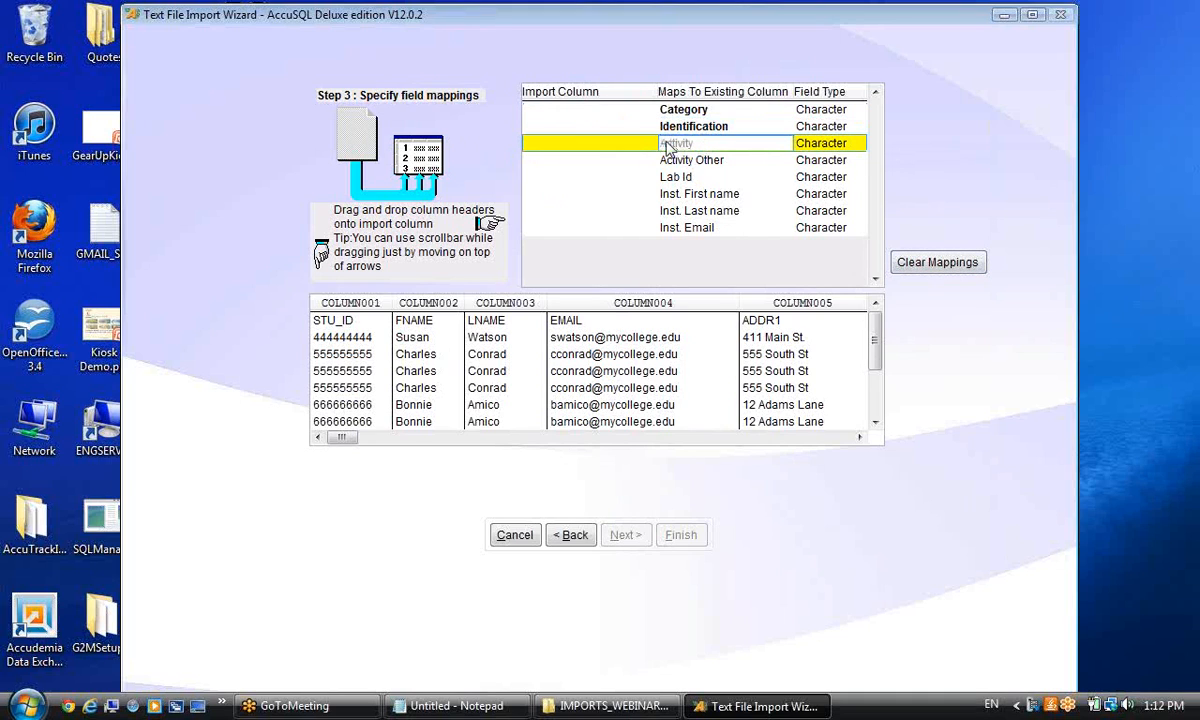
click(629, 142)
click(631, 109)
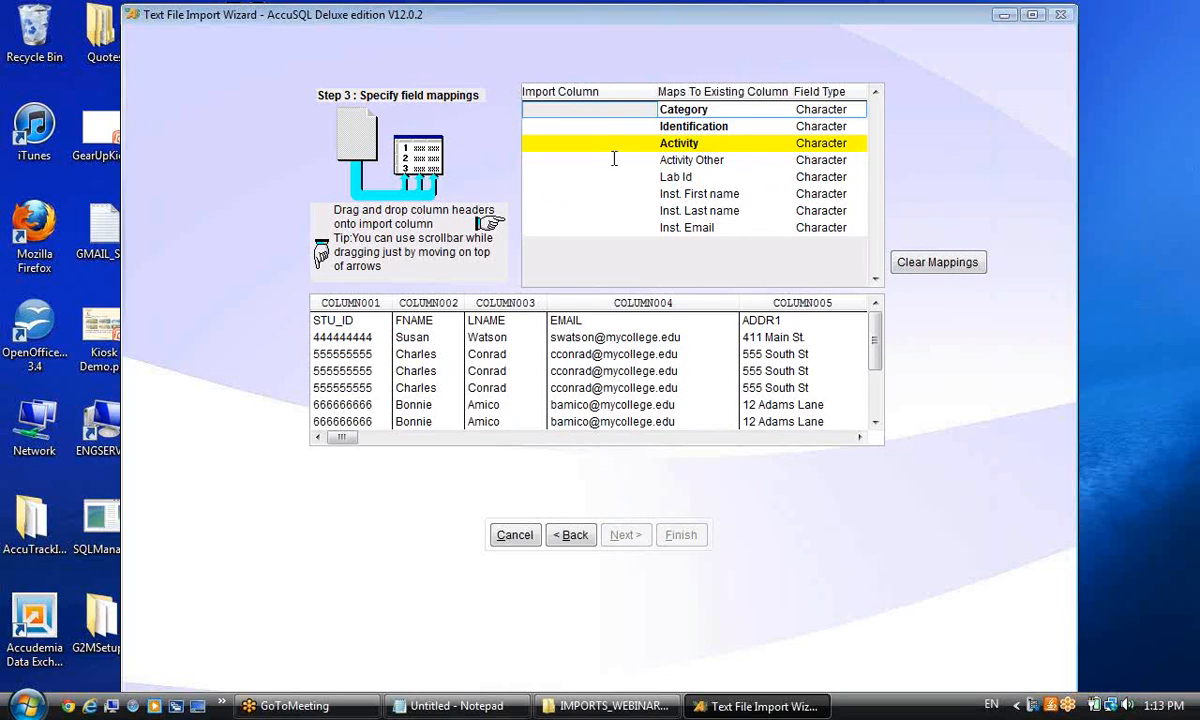
click(571, 126)
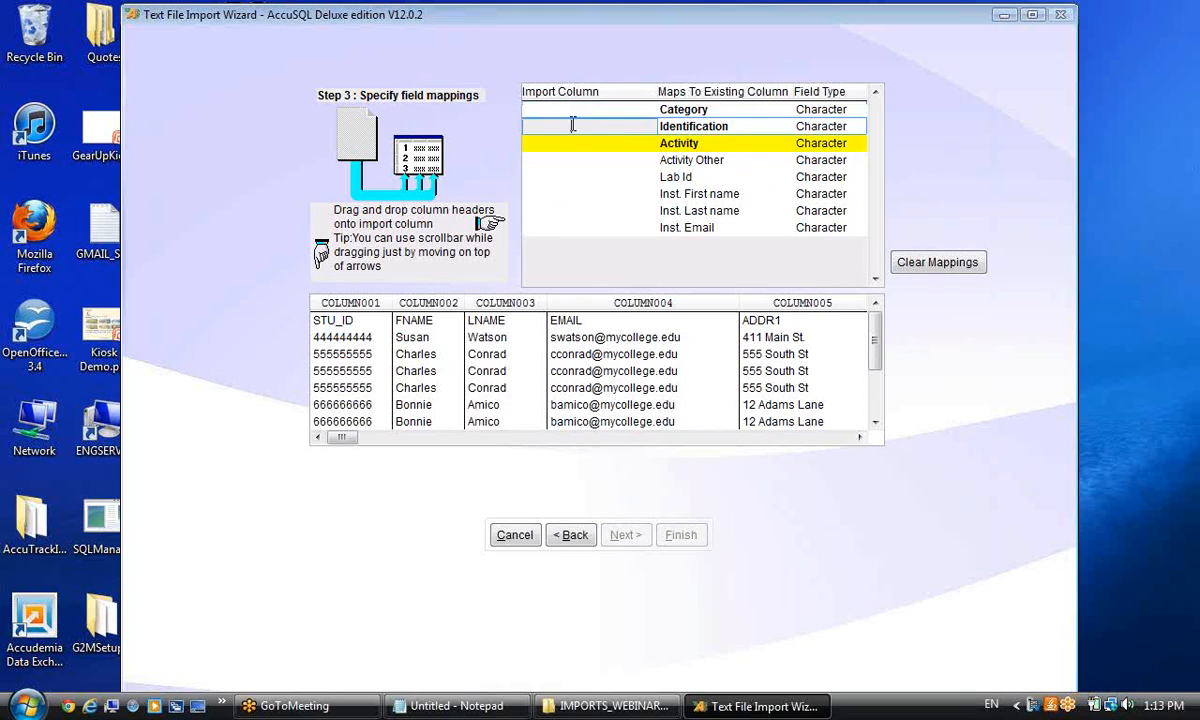
click(732, 127)
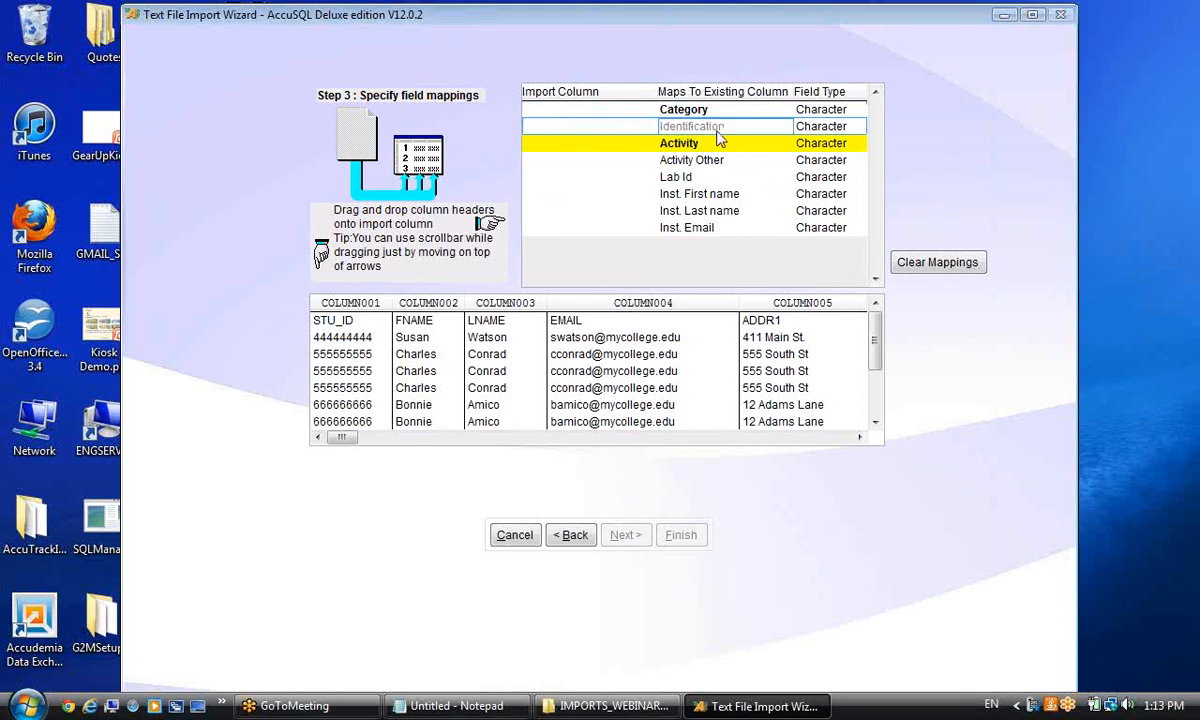
key(Down)
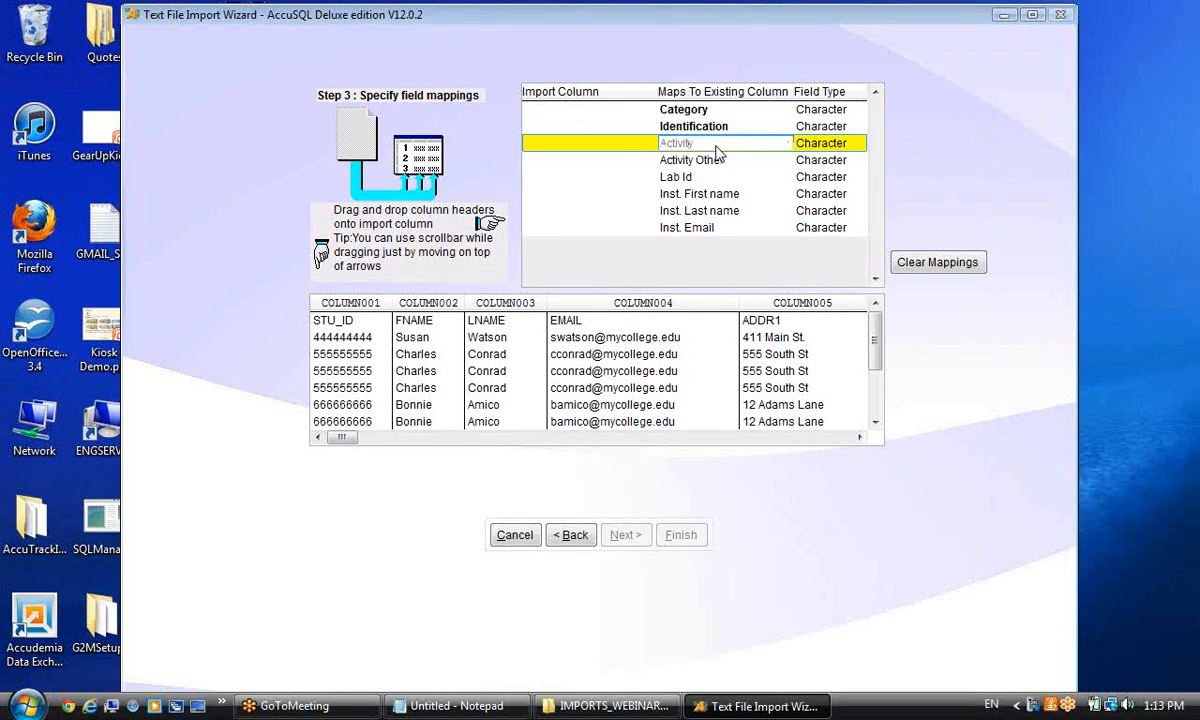
click(567, 164)
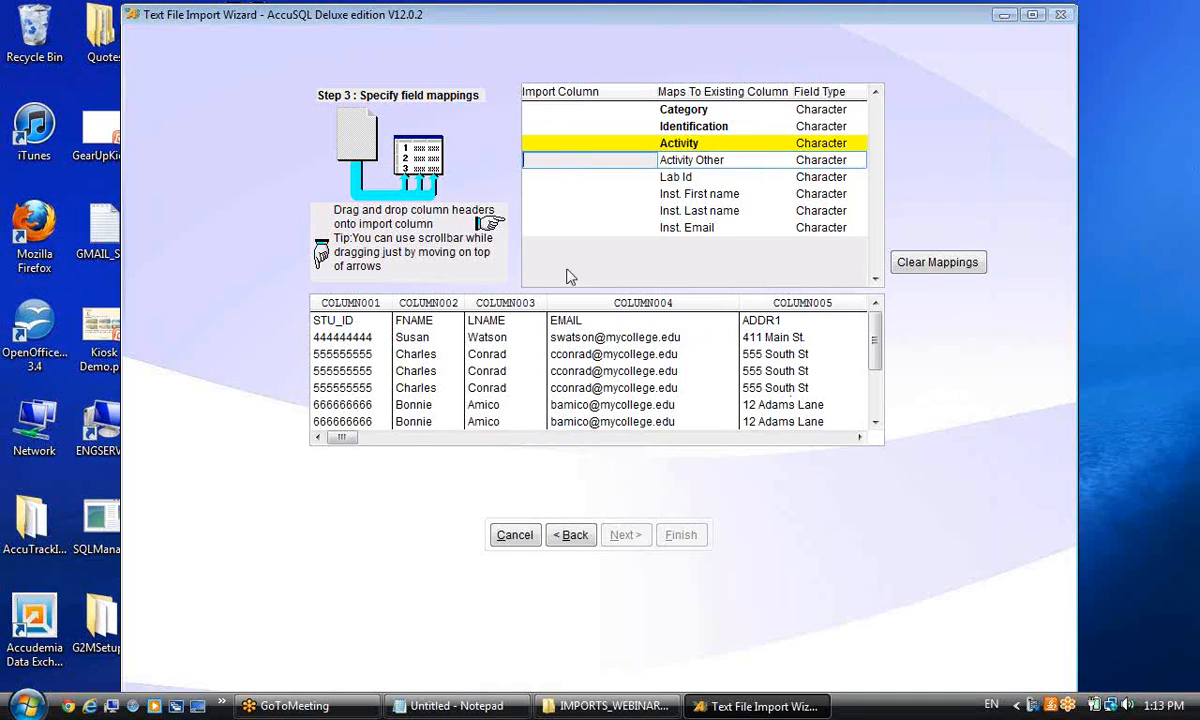
click(553, 176)
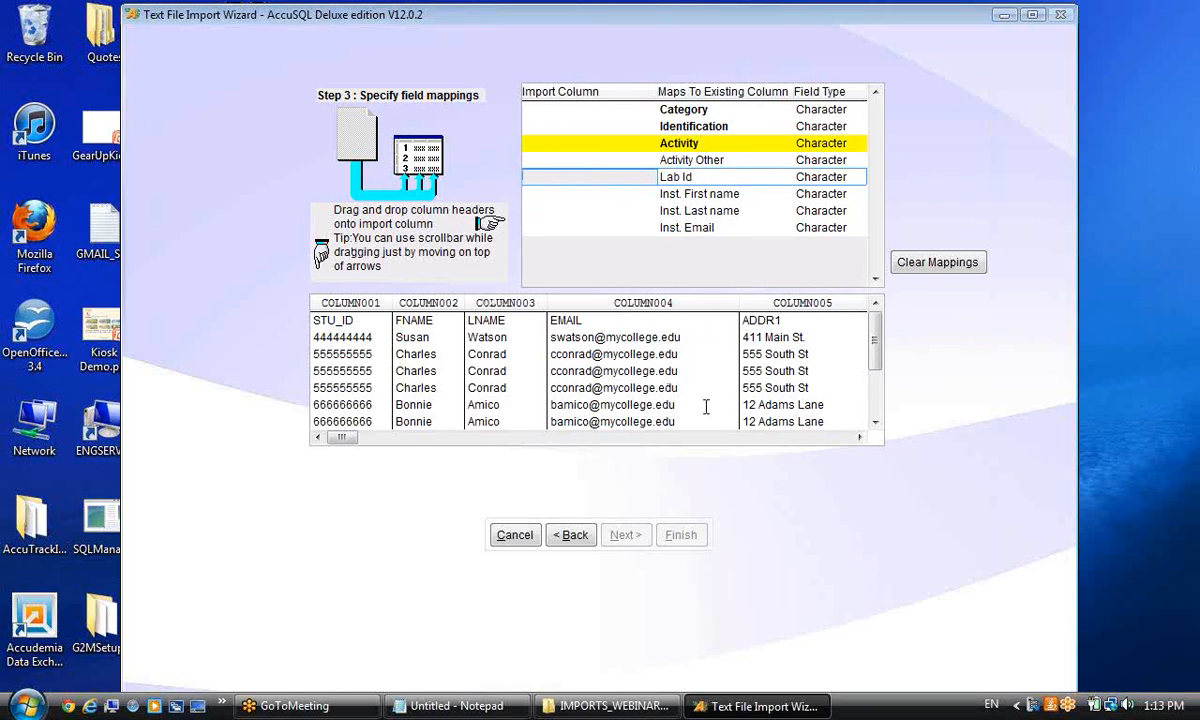
Map COLUMN013 to Category, COLUMN014 to Identification and COLUMN015 to Activity.
click(757, 441)
click(758, 440)
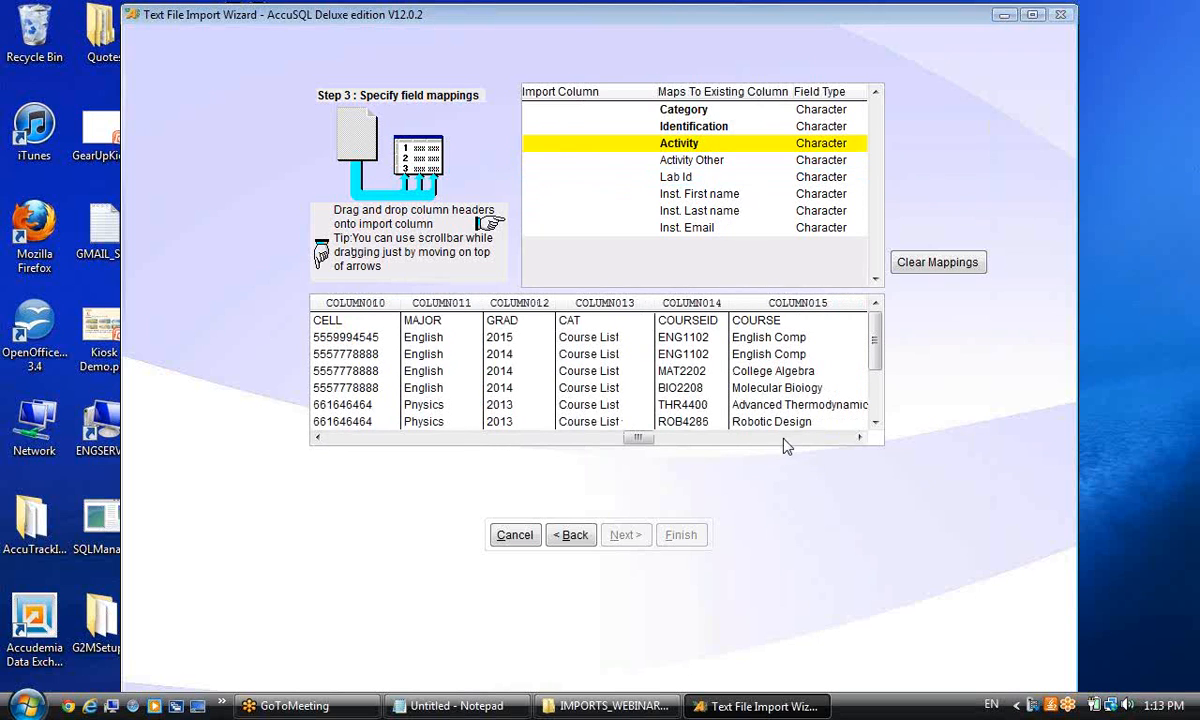
drag(548, 300, 556, 109)
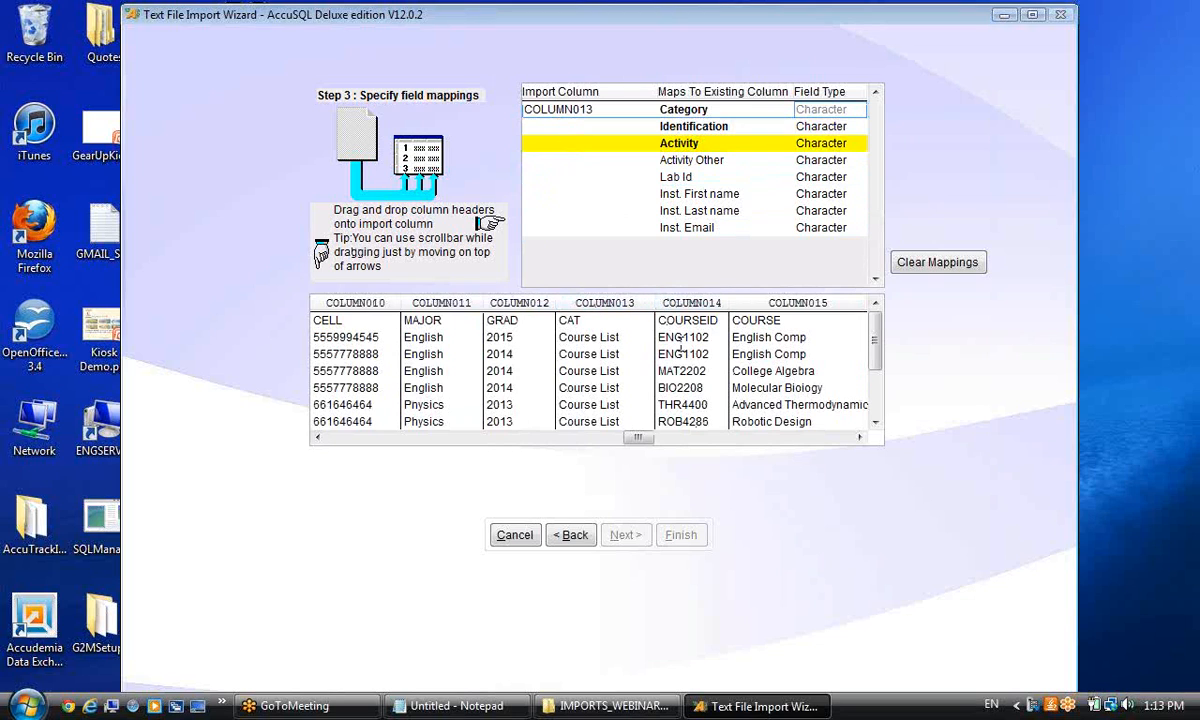
drag(690, 310, 545, 126)
drag(758, 302, 577, 160)
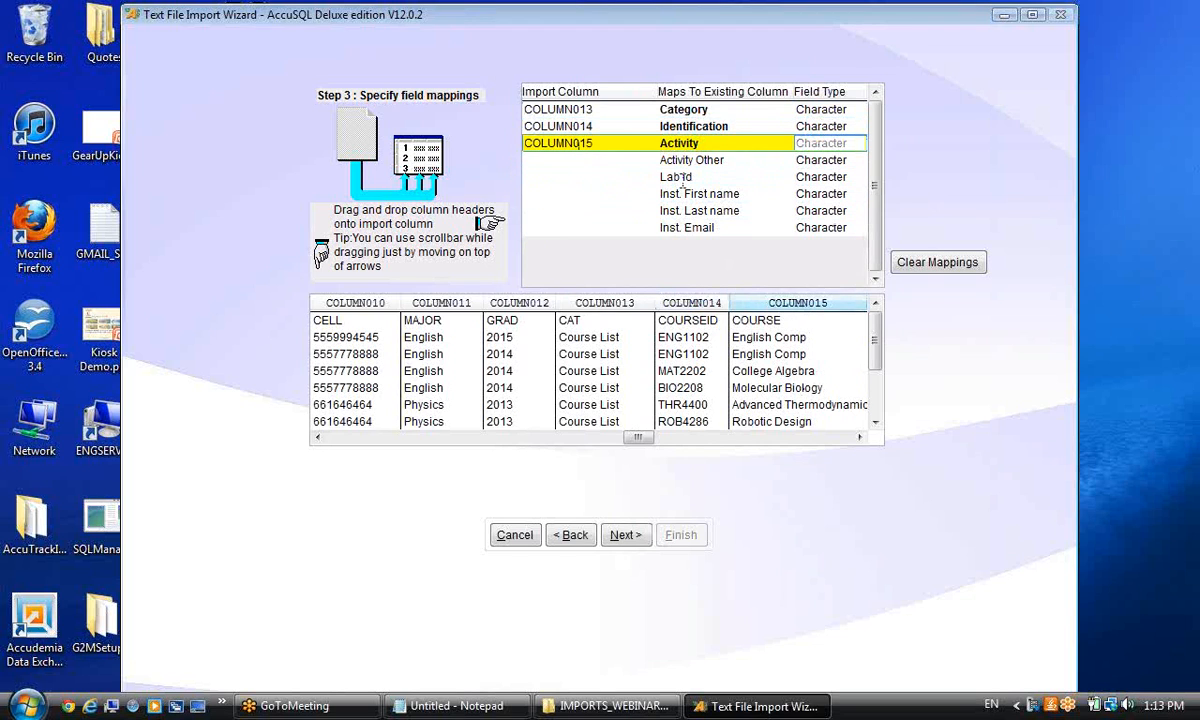
Map COLUMN016 to Inst. First name, COLUMN017 to Inst. Last name and COLUMN018 to Inst. Email.
click(803, 437)
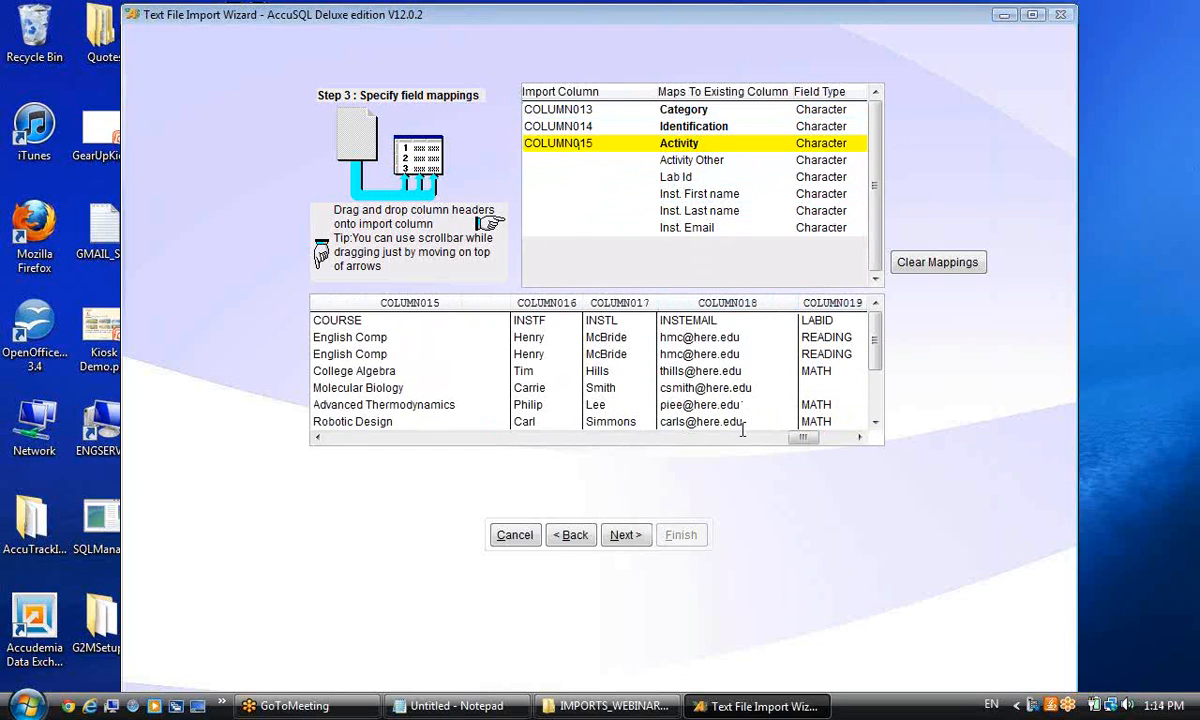
drag(546, 308, 507, 196)
drag(617, 310, 565, 212)
drag(700, 313, 548, 230)
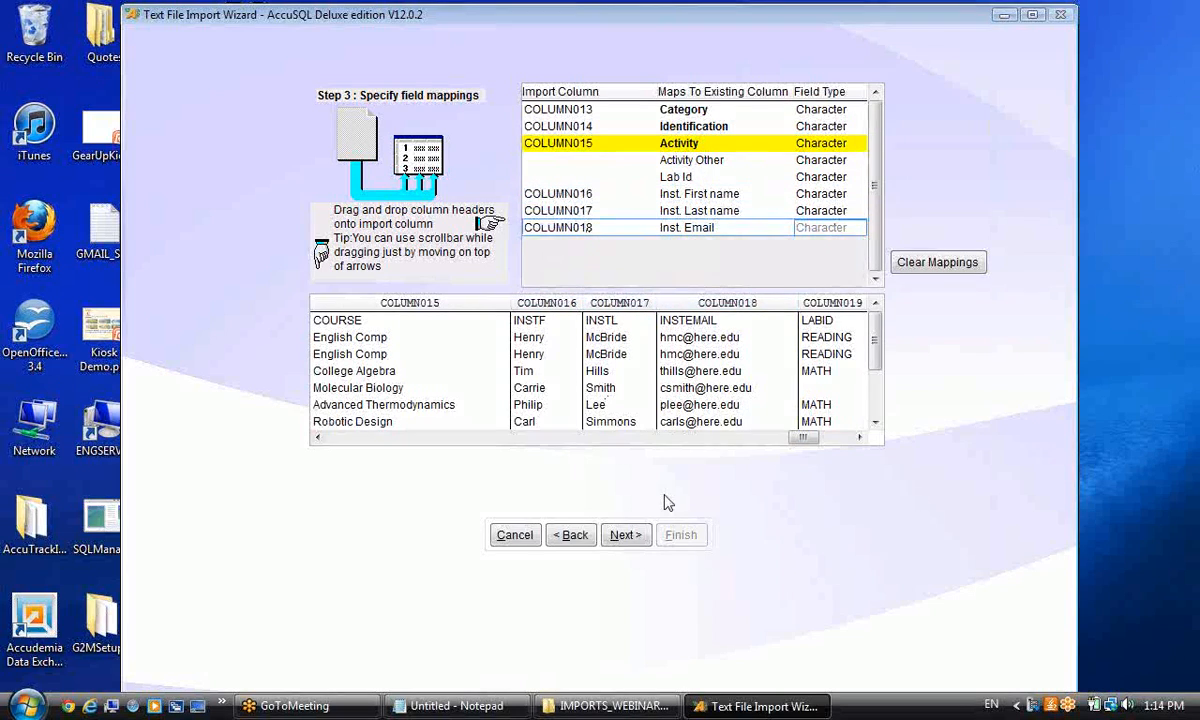
Switch to the IMPORTS_WEBINAR_FILES folder and open Student_w_reg.csv in Excel.
click(612, 706)
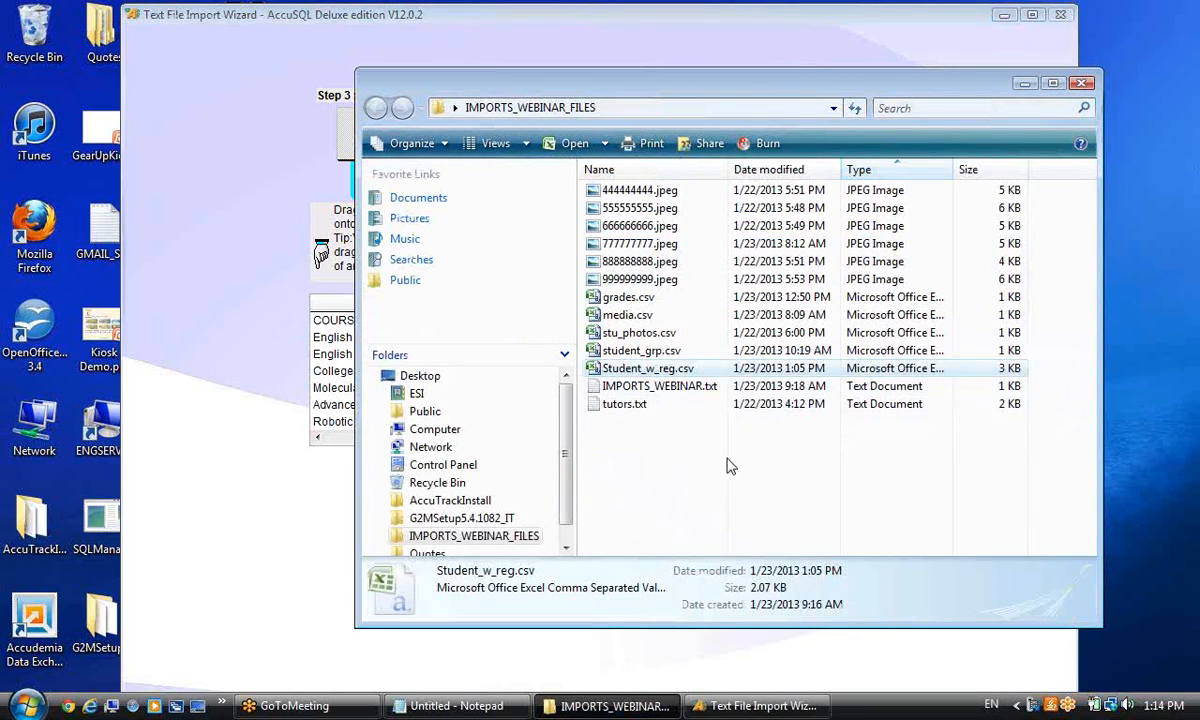
click(730, 466)
double_click(676, 370)
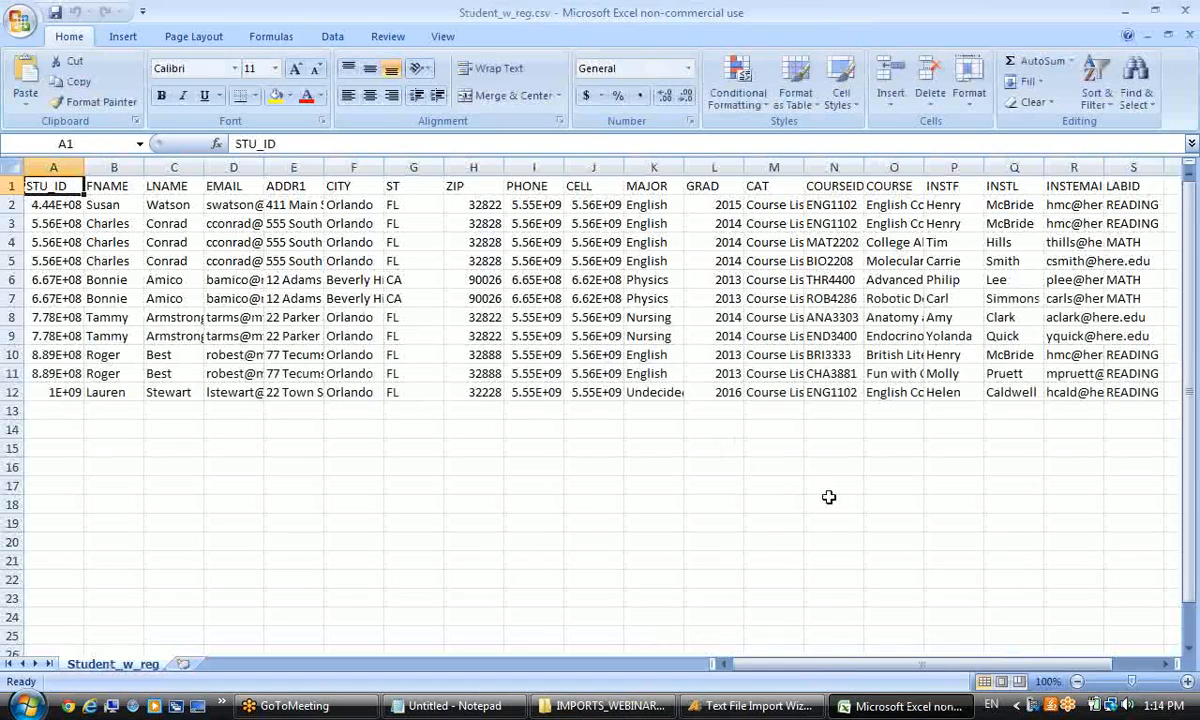
Fit the CELL column to its contents and widen the CAT, COURSEID, COURSE, INSTF and INSTL columns.
double_click(623, 167)
drag(745, 664, 795, 664)
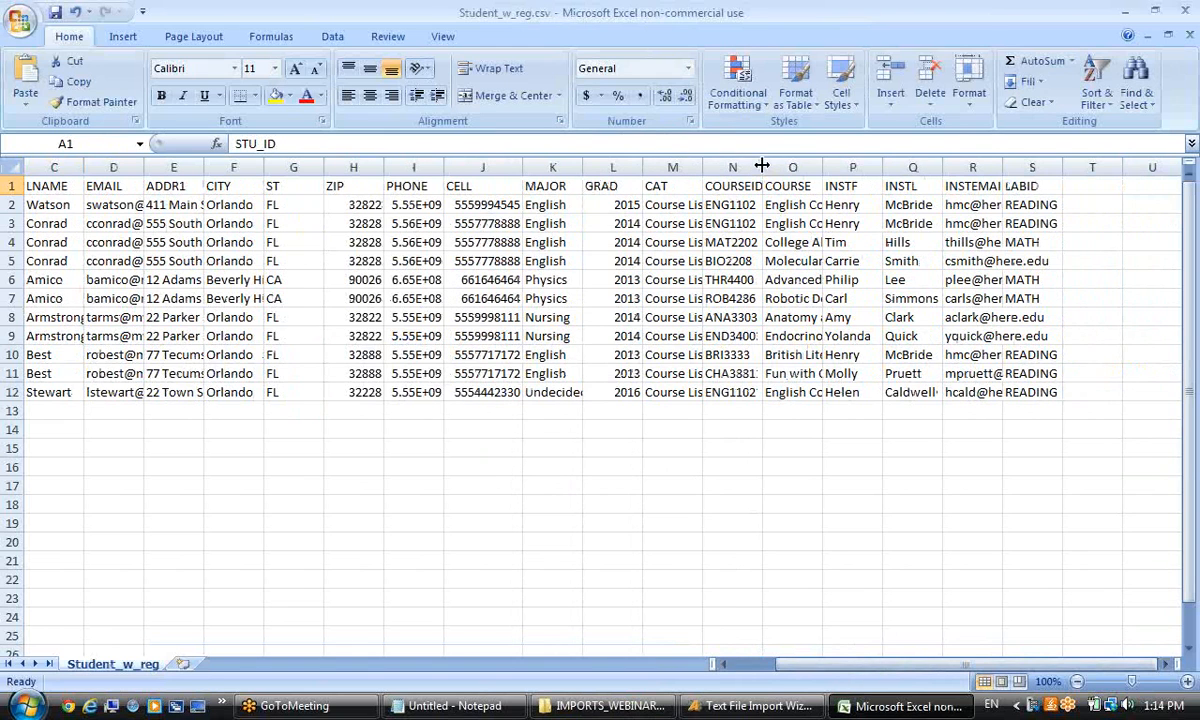
drag(762, 163, 804, 165)
drag(703, 167, 720, 168)
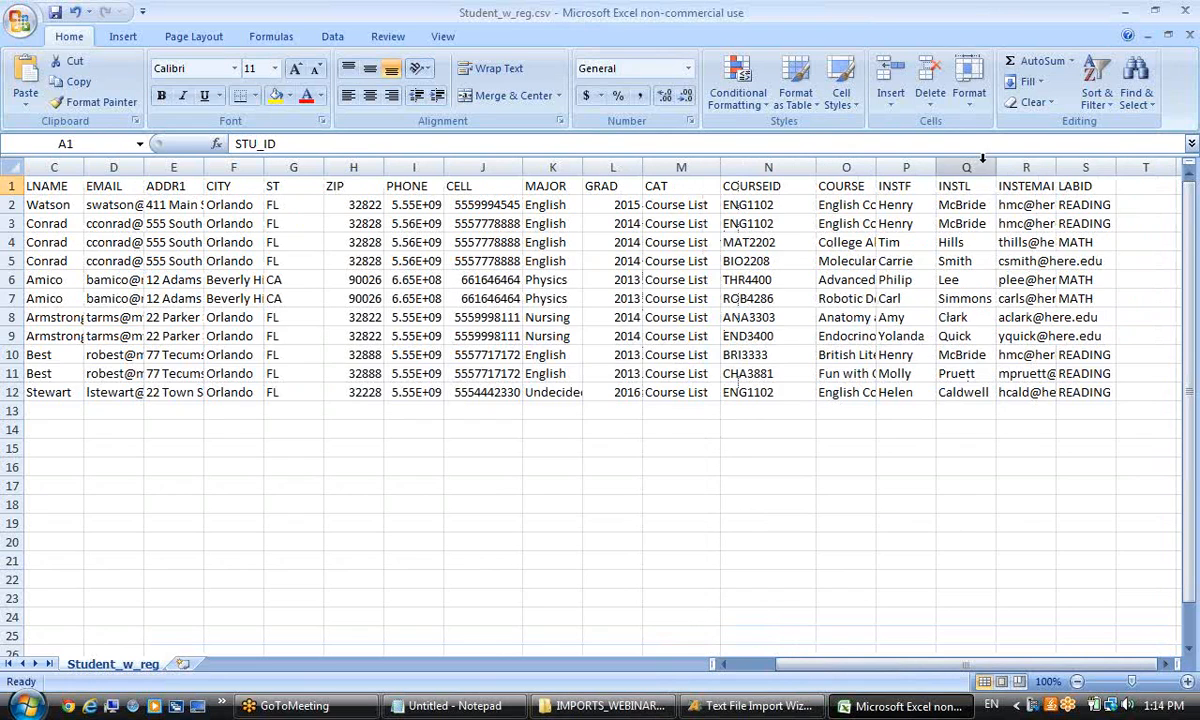
drag(1000, 167, 1021, 167)
drag(936, 167, 963, 168)
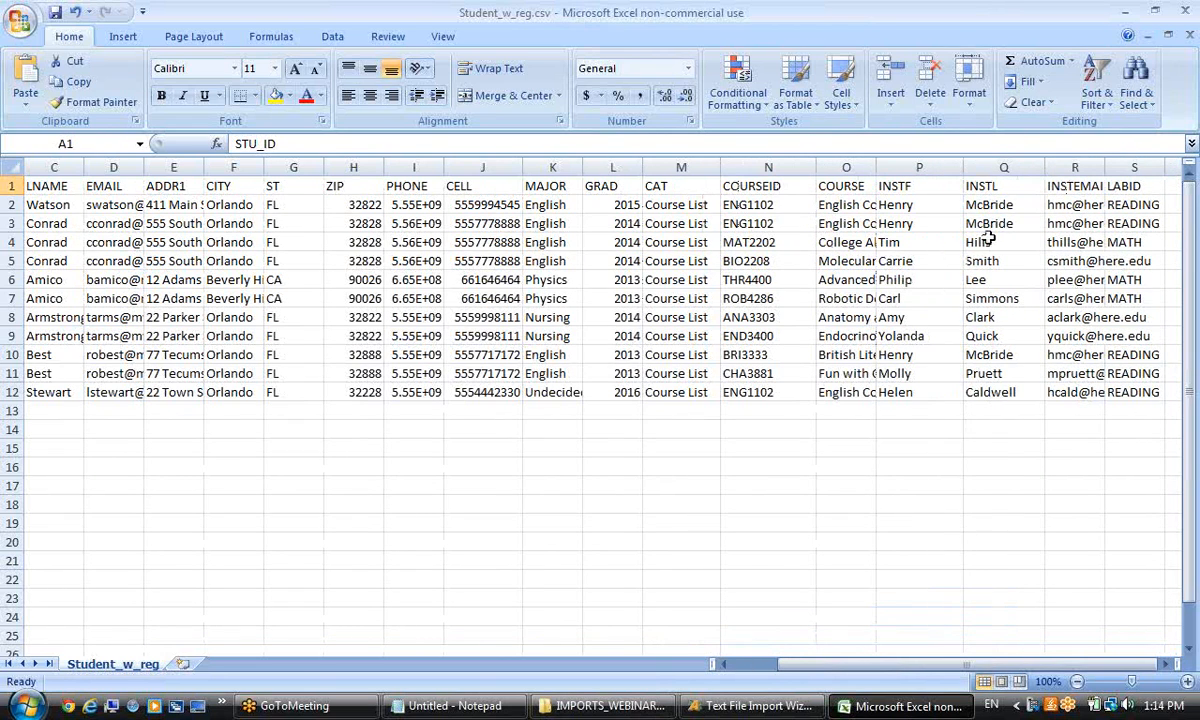
drag(876, 167, 919, 167)
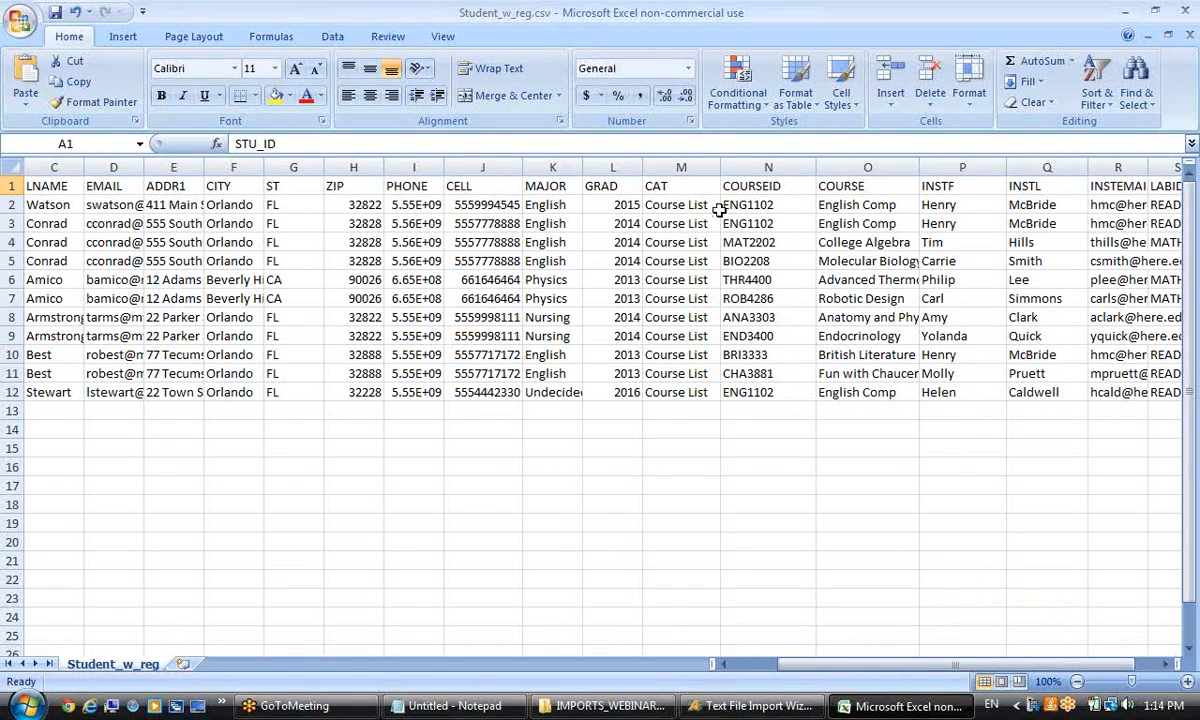
Compare the course ID, course name and instructor cells of the two ENG1102 entries in rows 2 and 12.
click(773, 207)
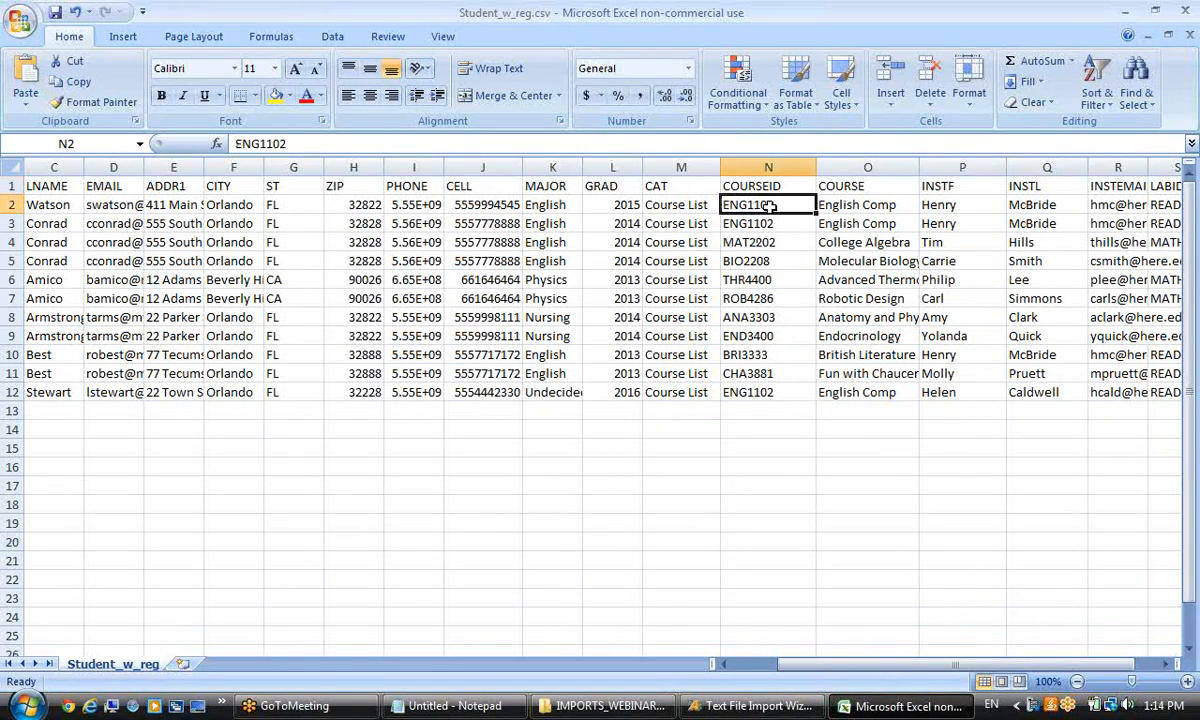
click(822, 205)
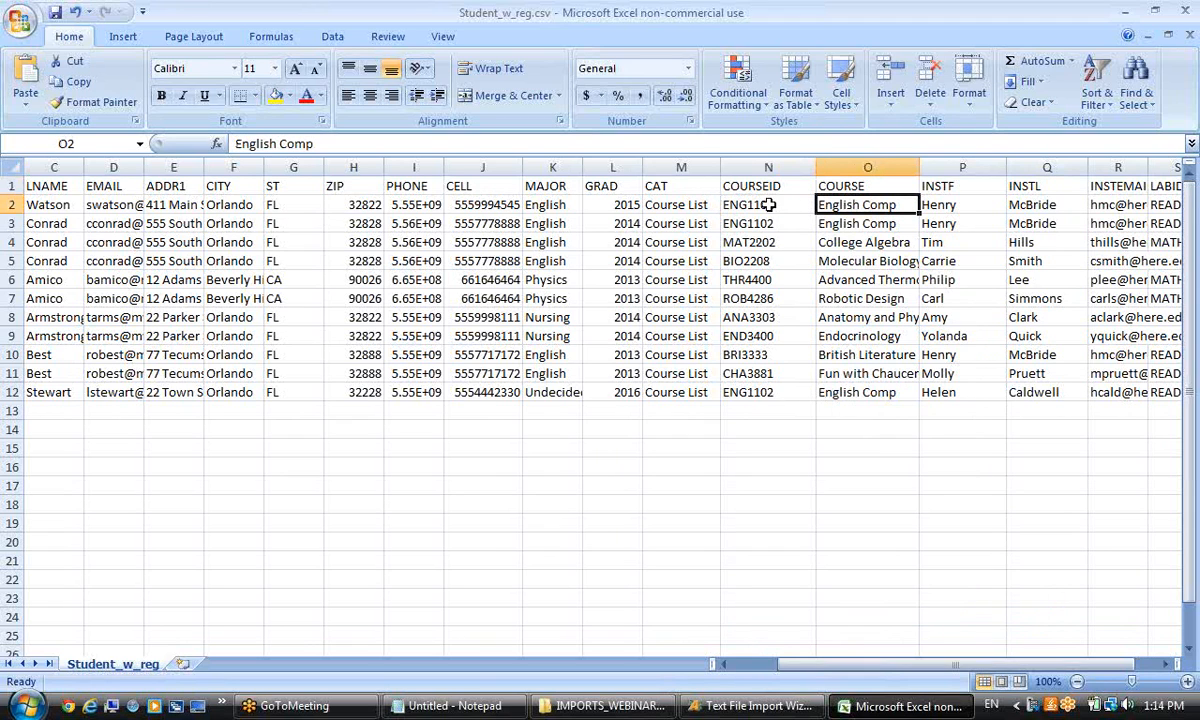
click(763, 393)
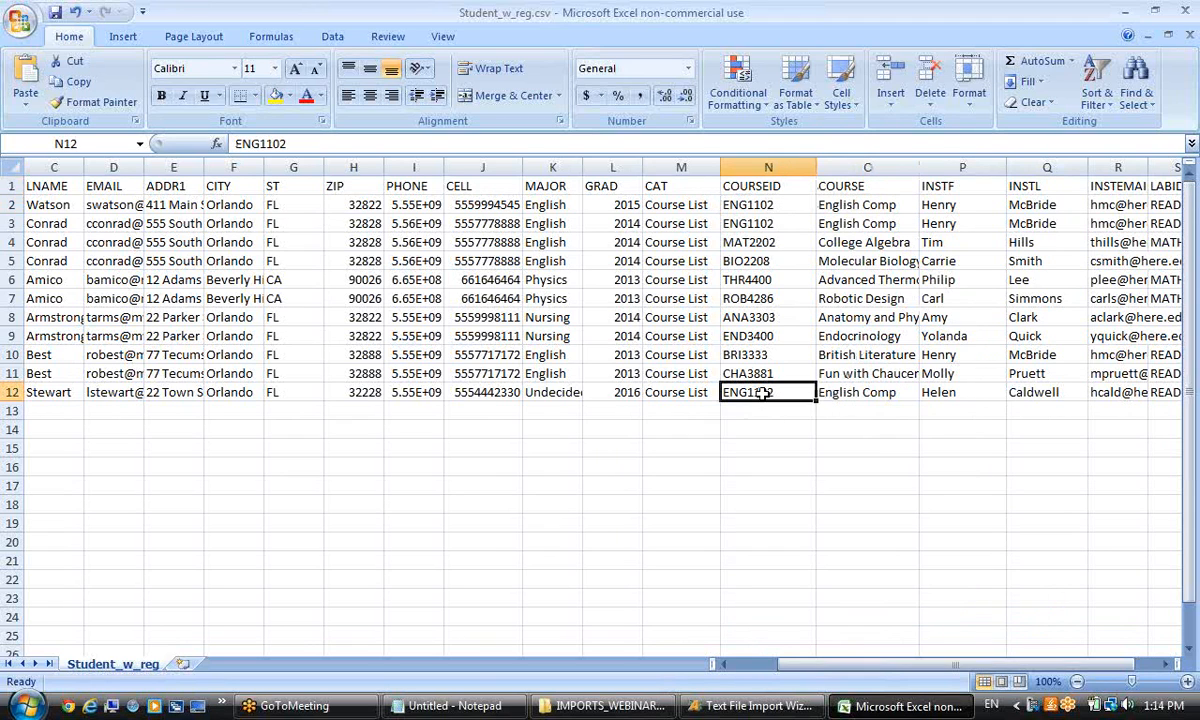
click(860, 393)
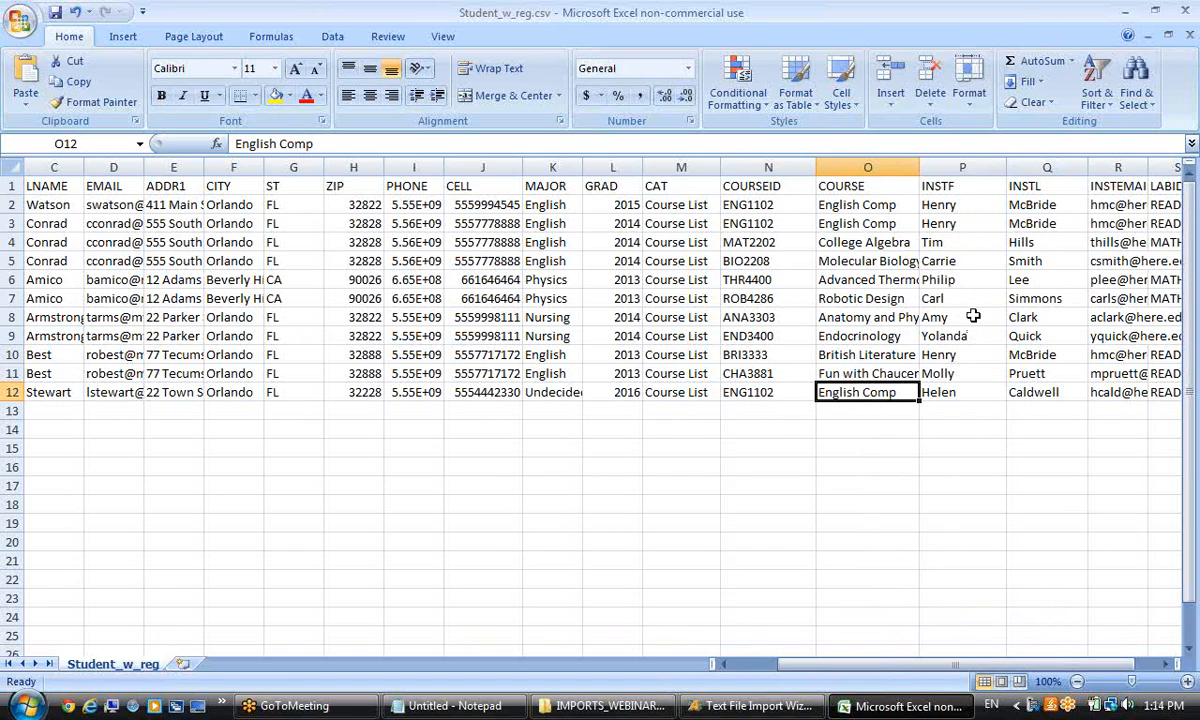
click(962, 205)
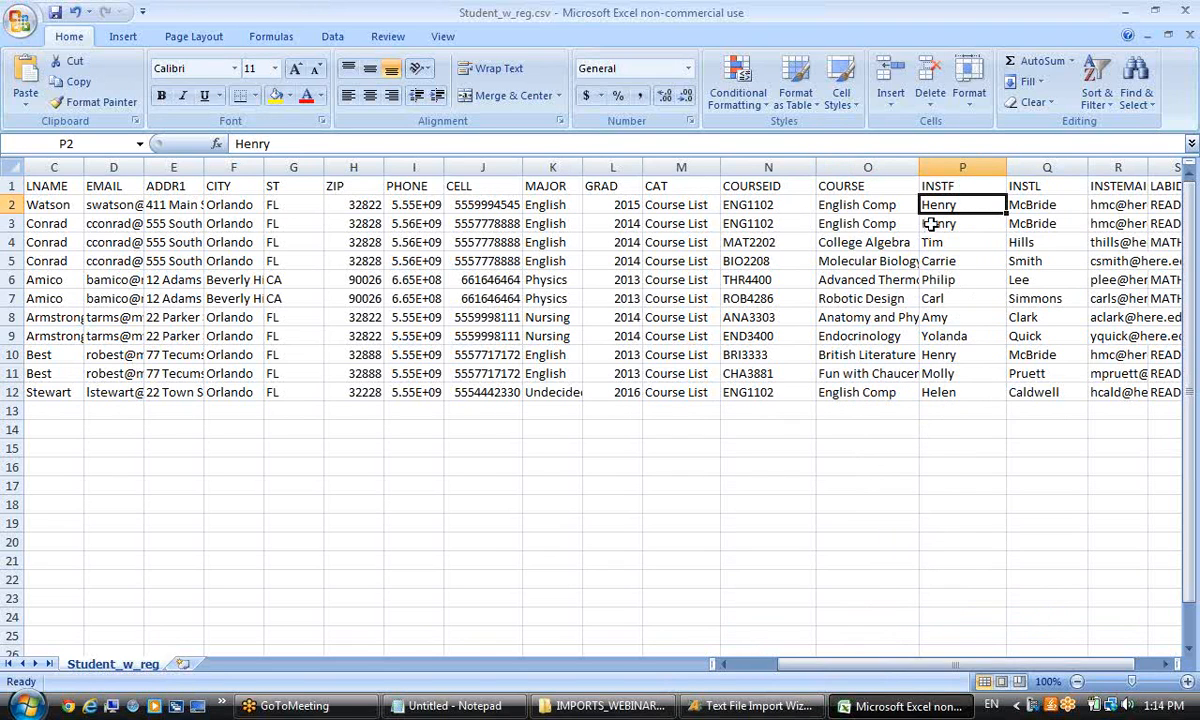
click(960, 393)
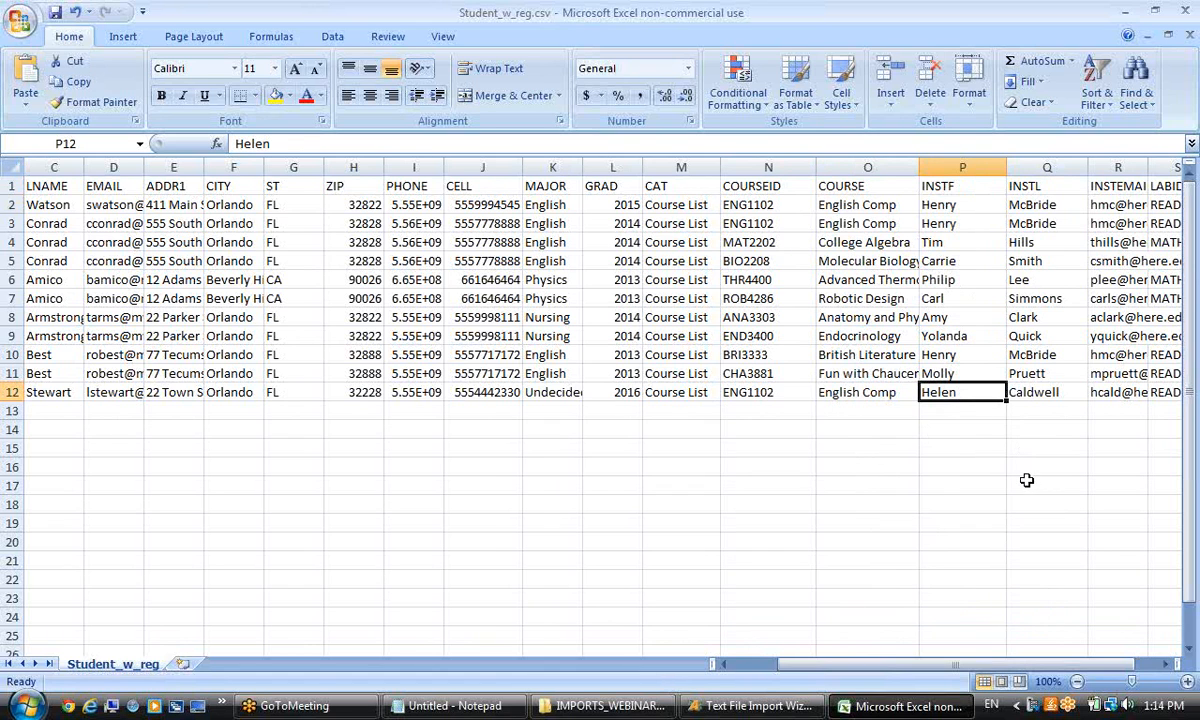
click(885, 392)
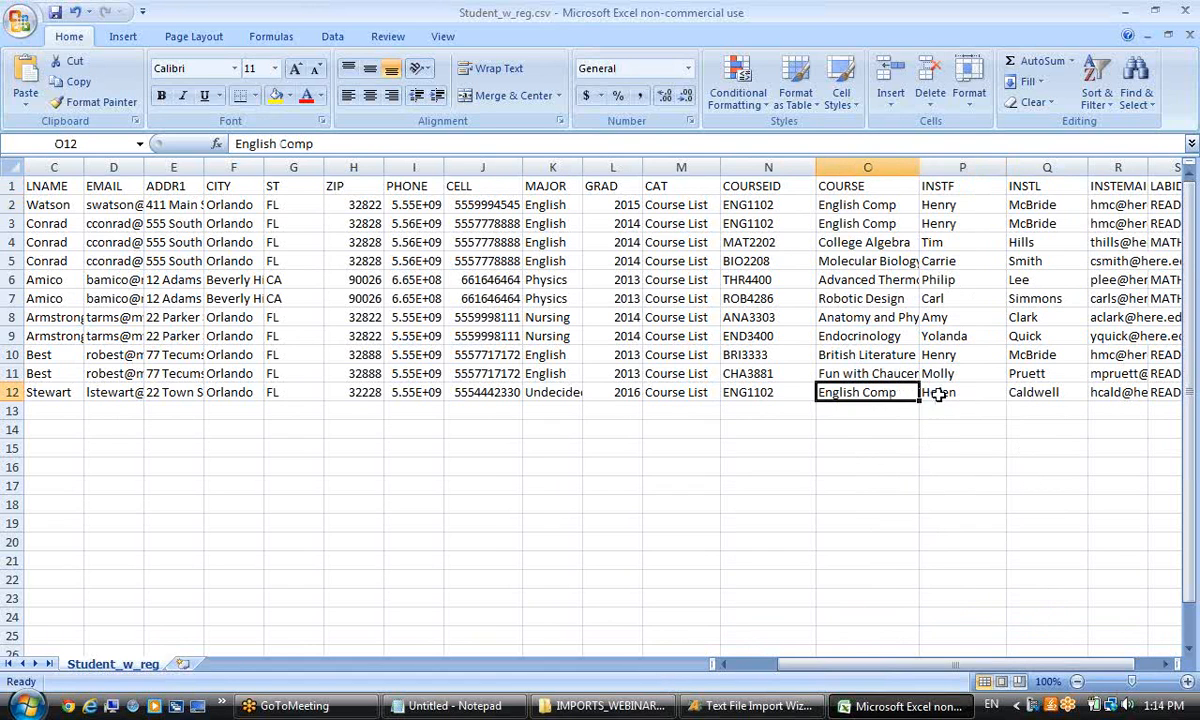
click(943, 392)
click(1045, 392)
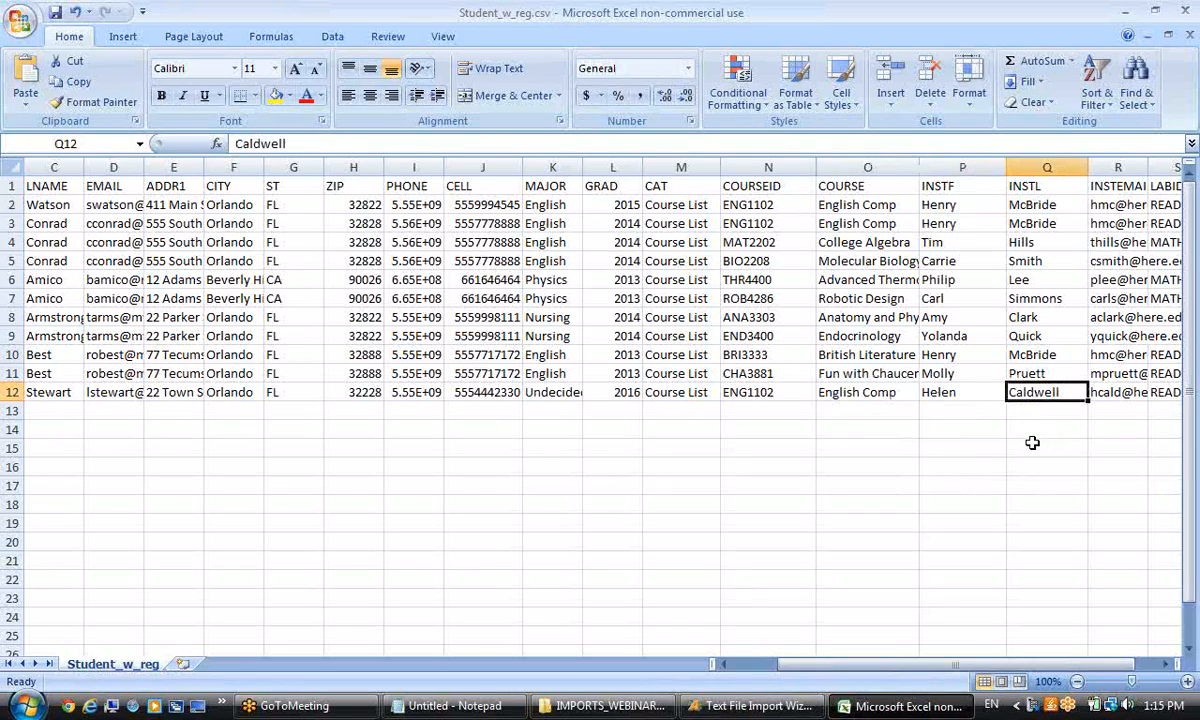
Close Student_w_reg.csv in Excel and switch back to the AccuSQL Text File Import Wizard.
click(1185, 11)
click(620, 400)
click(478, 38)
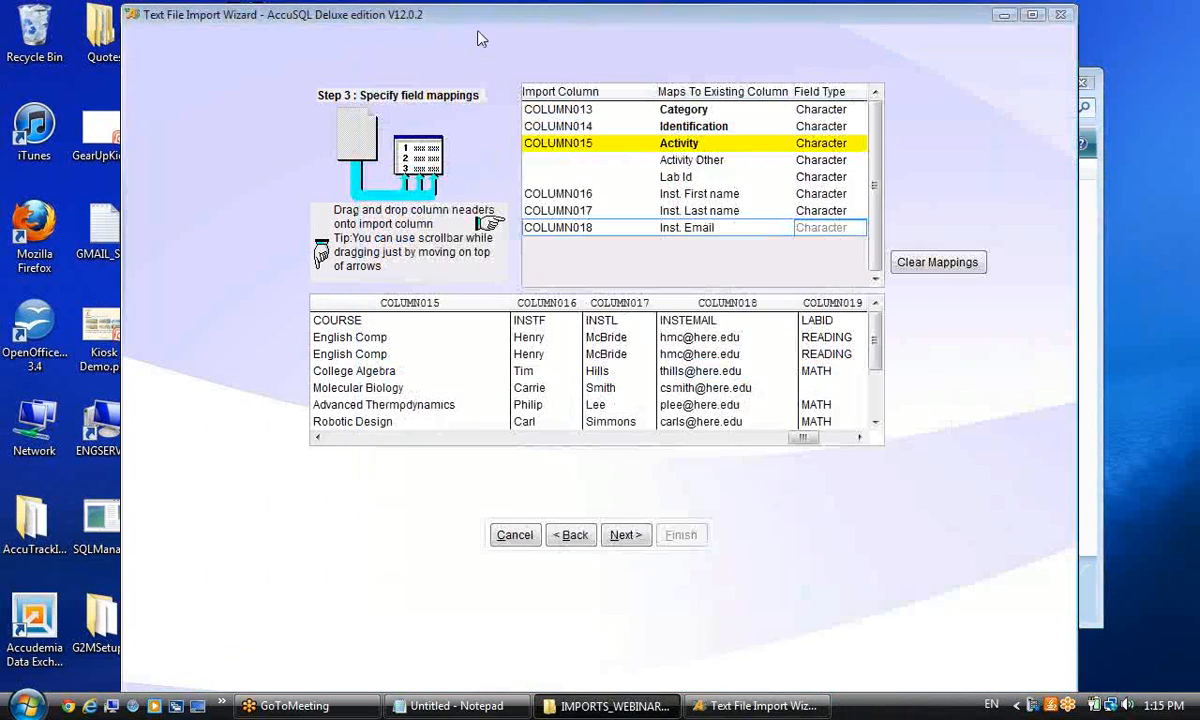
Accept the field mappings, import all records into the Activities table and close the import results.
click(621, 535)
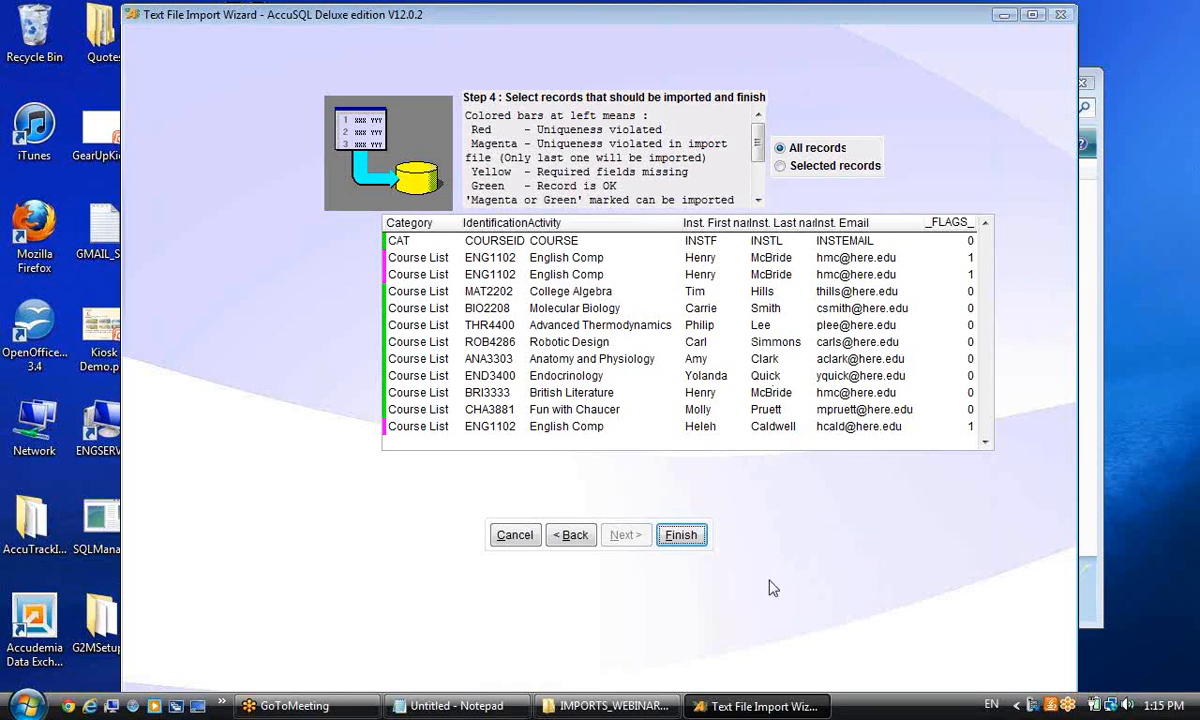
click(677, 535)
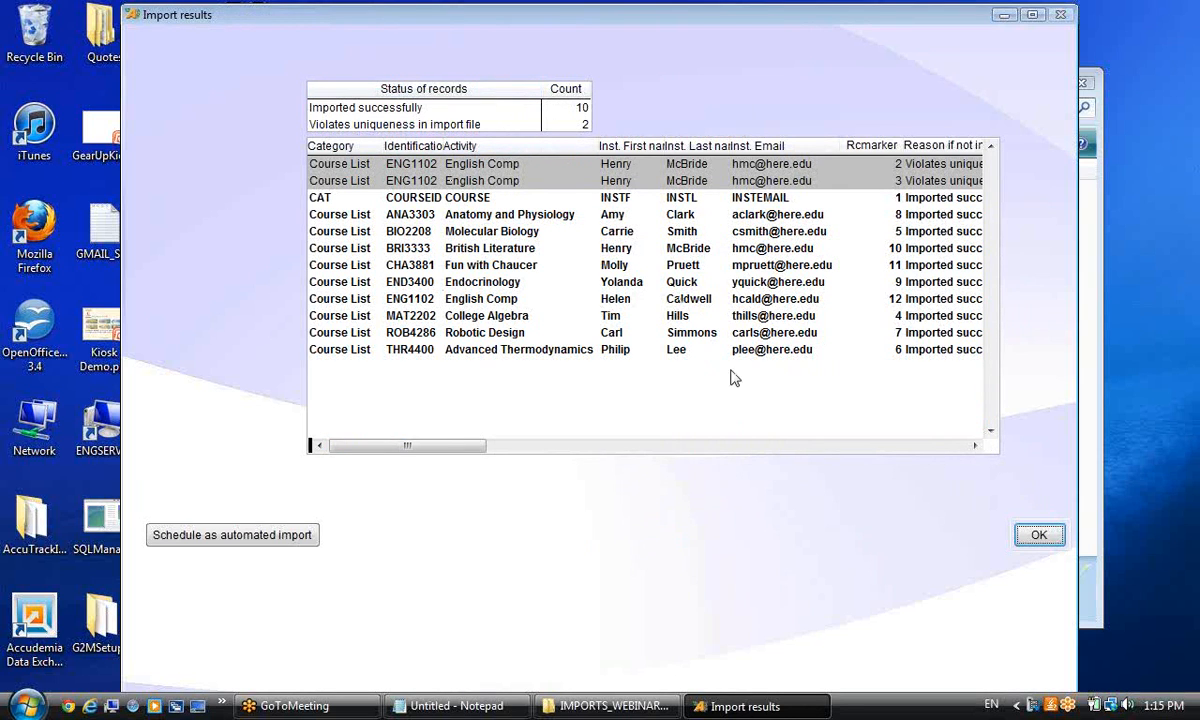
click(1039, 537)
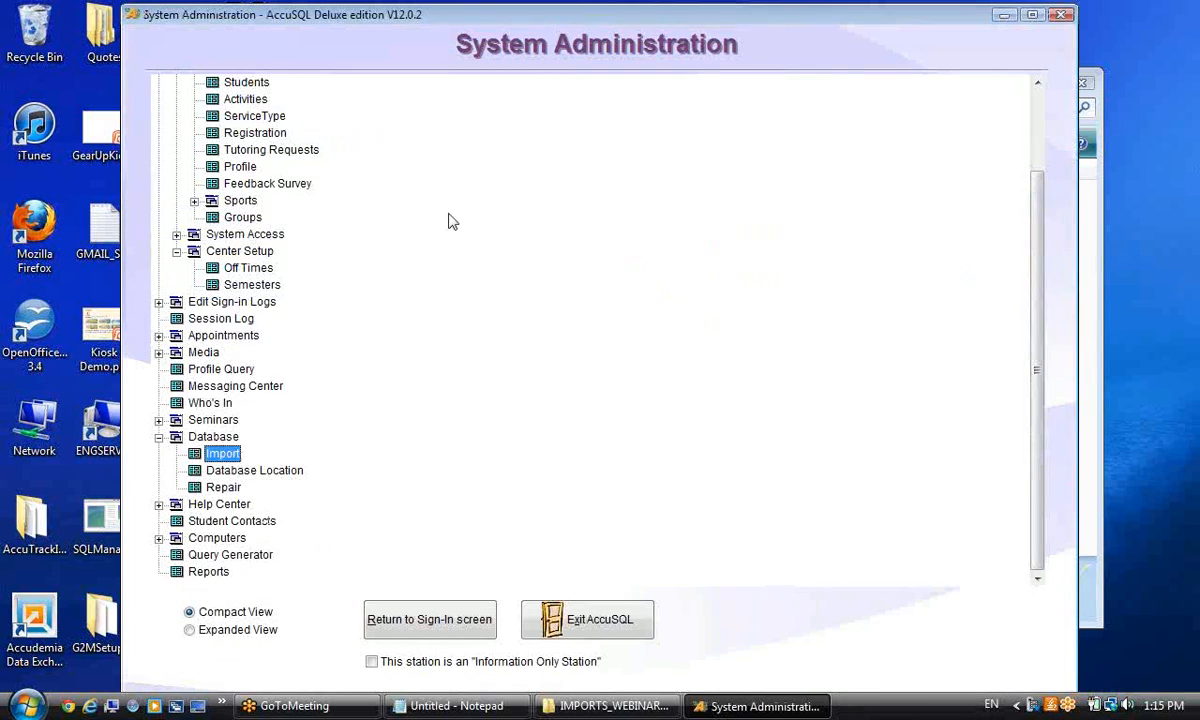
Open the Activities setup and delete the header-row activity COURSE and its category CAT, confirming both deletions.
click(238, 201)
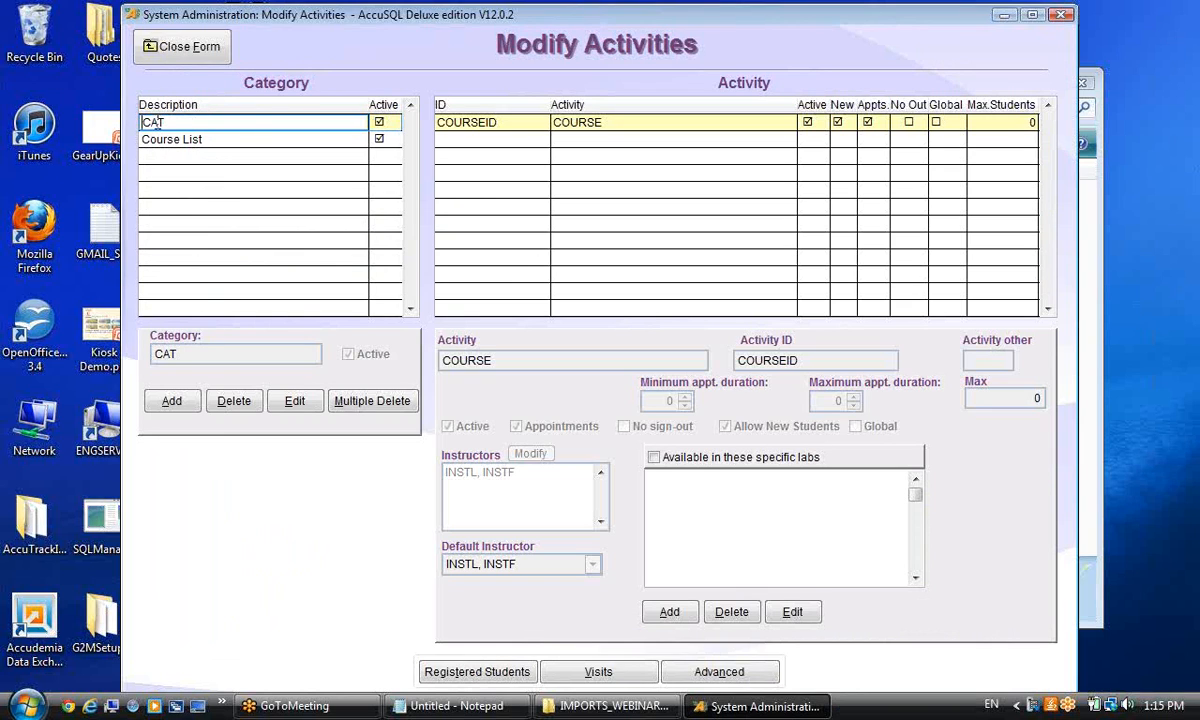
click(469, 122)
click(259, 123)
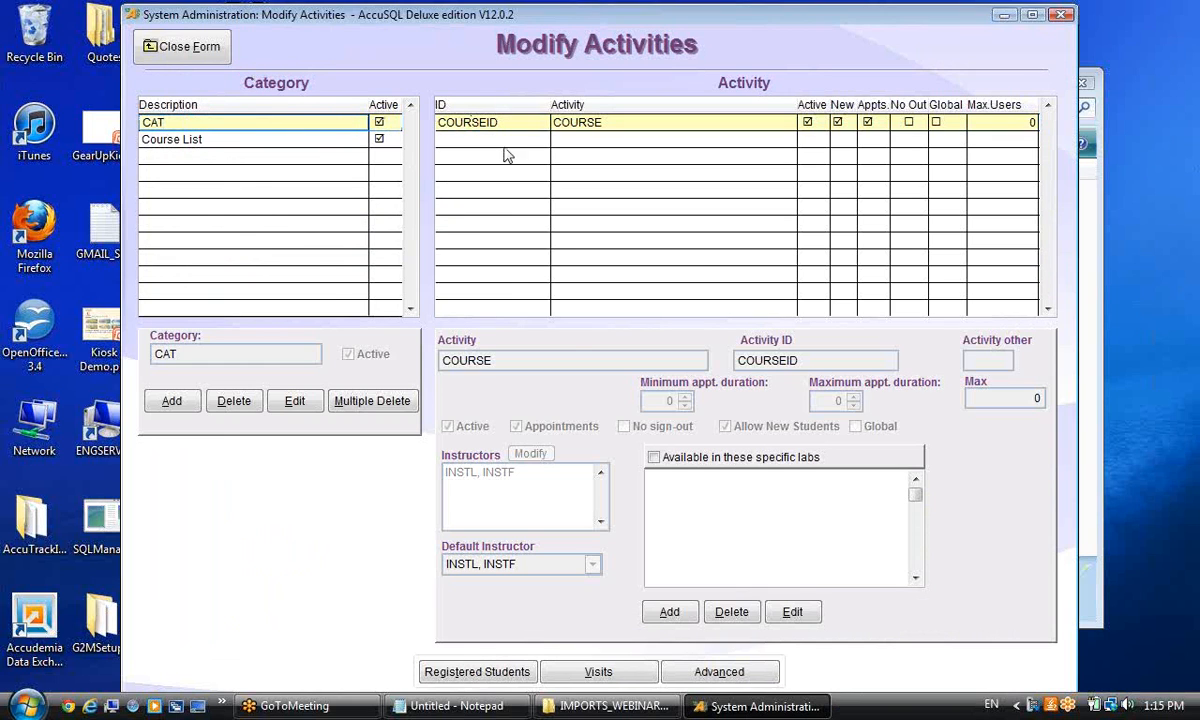
click(735, 617)
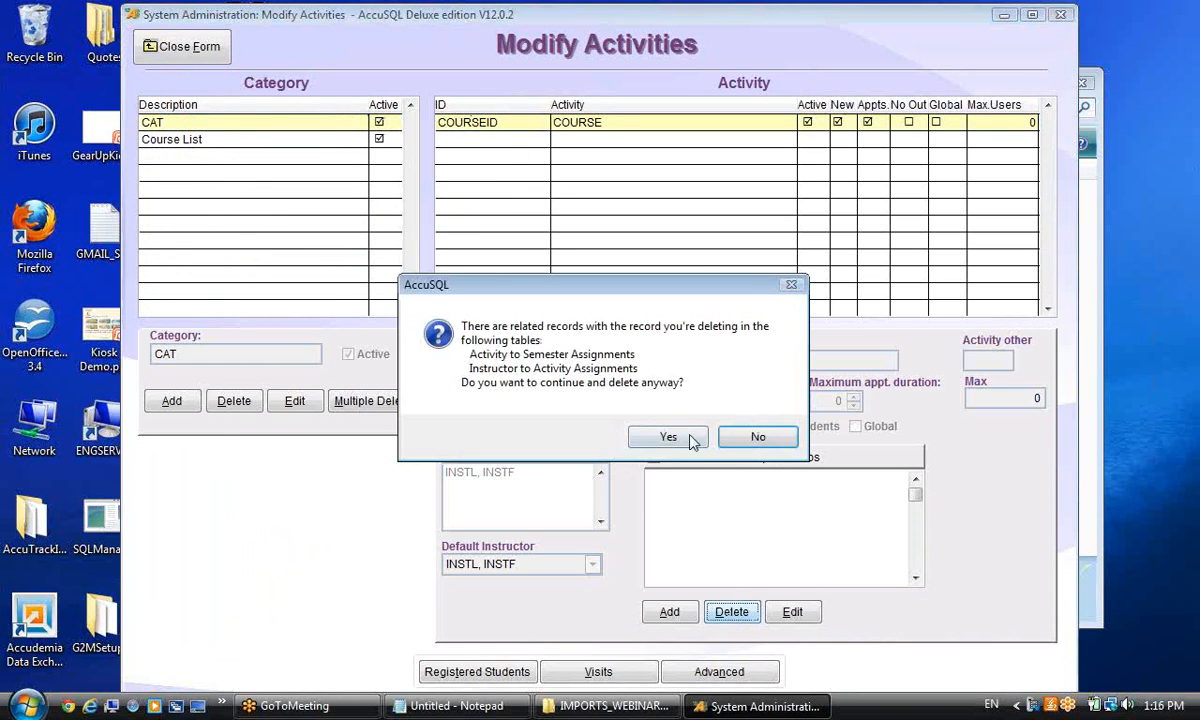
click(662, 437)
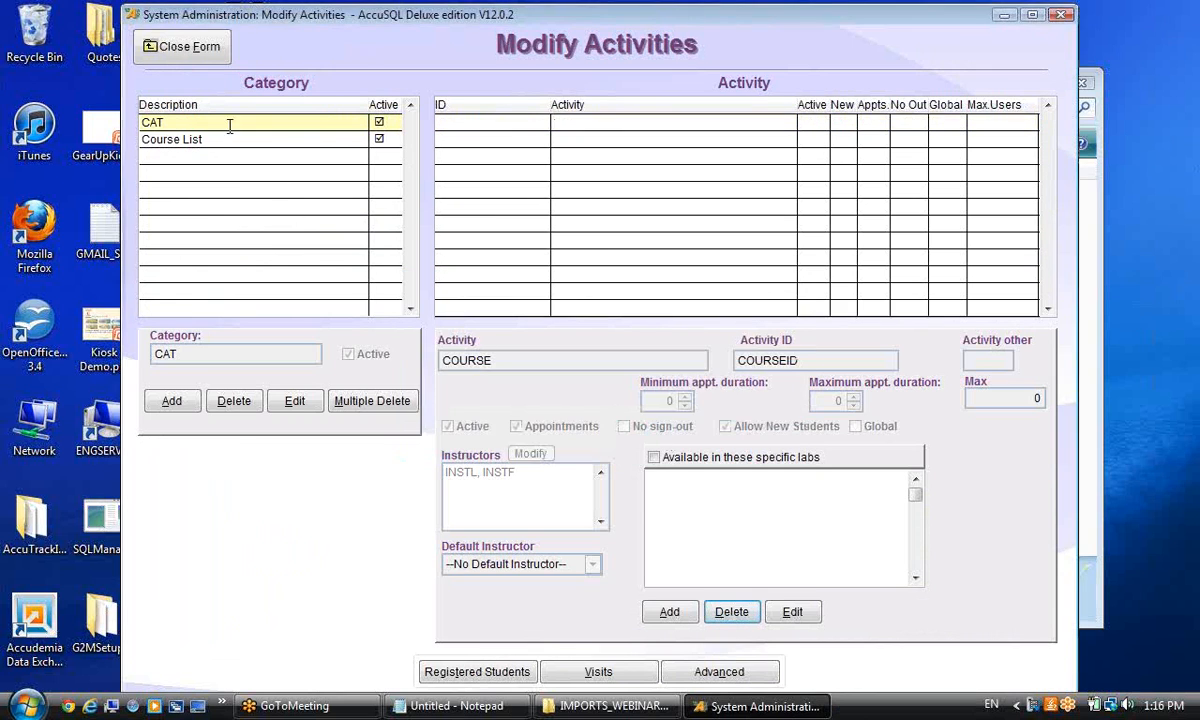
click(236, 404)
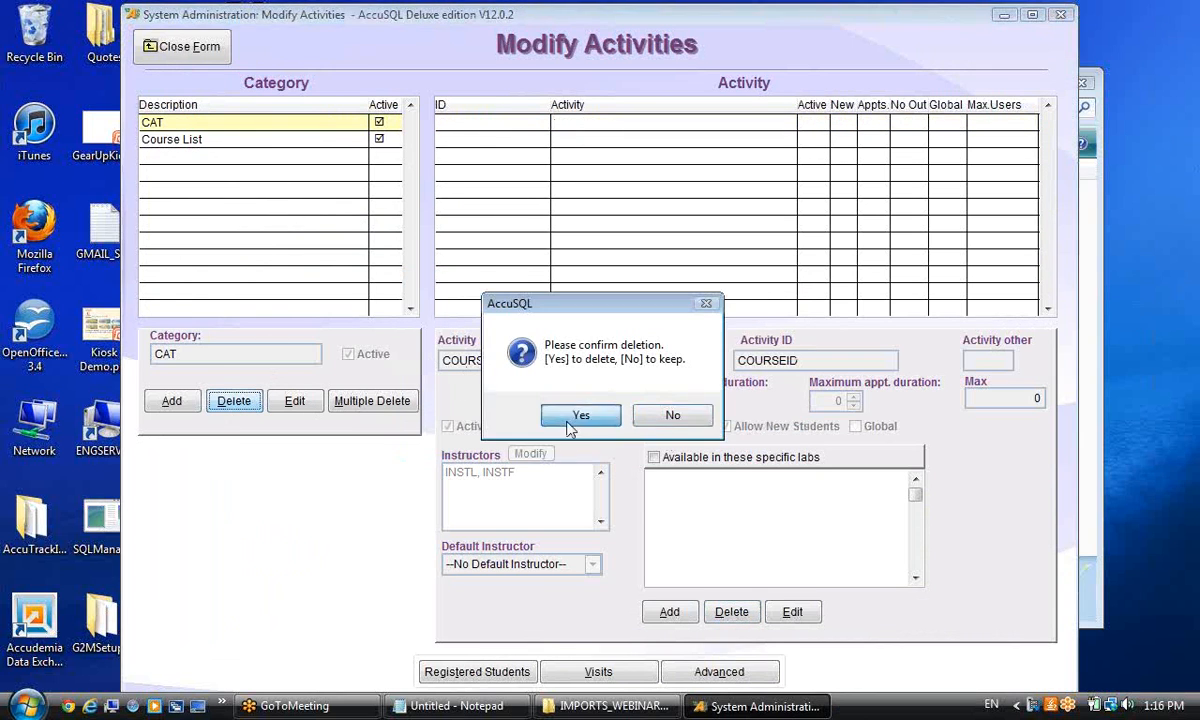
click(569, 428)
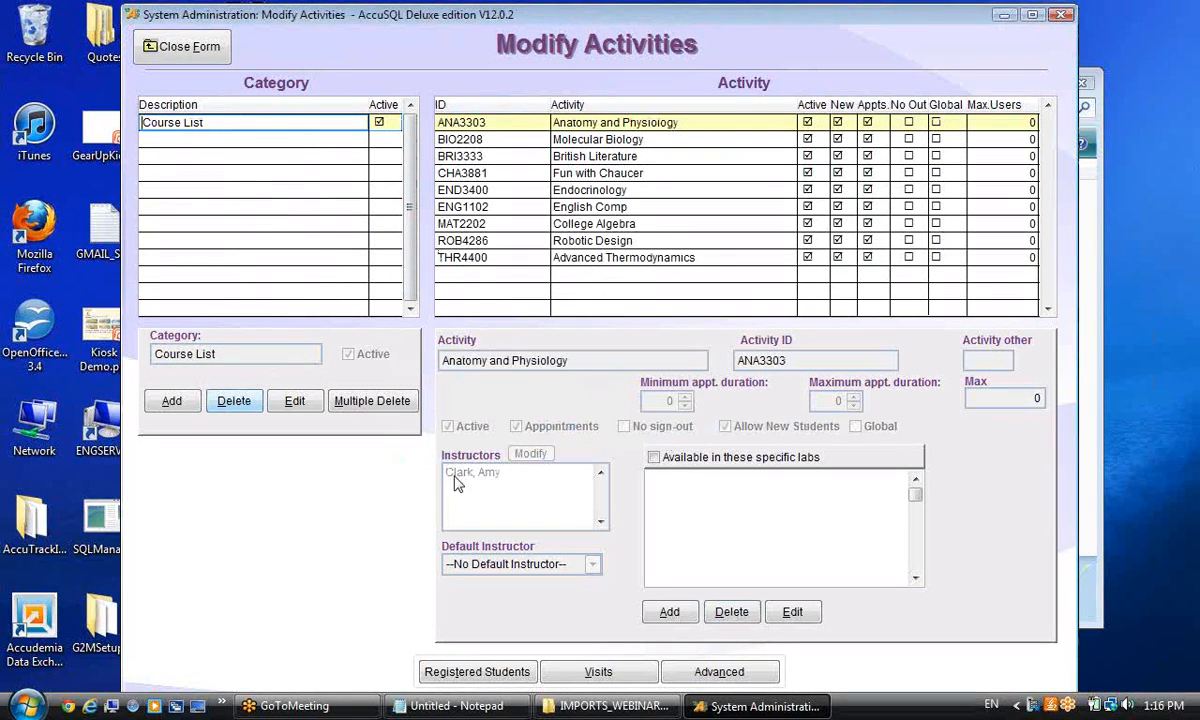
Check the instructors assigned to the Course List activities BRI3333, CHA3881, END3400 and ENG1102, and close the activities form.
click(493, 139)
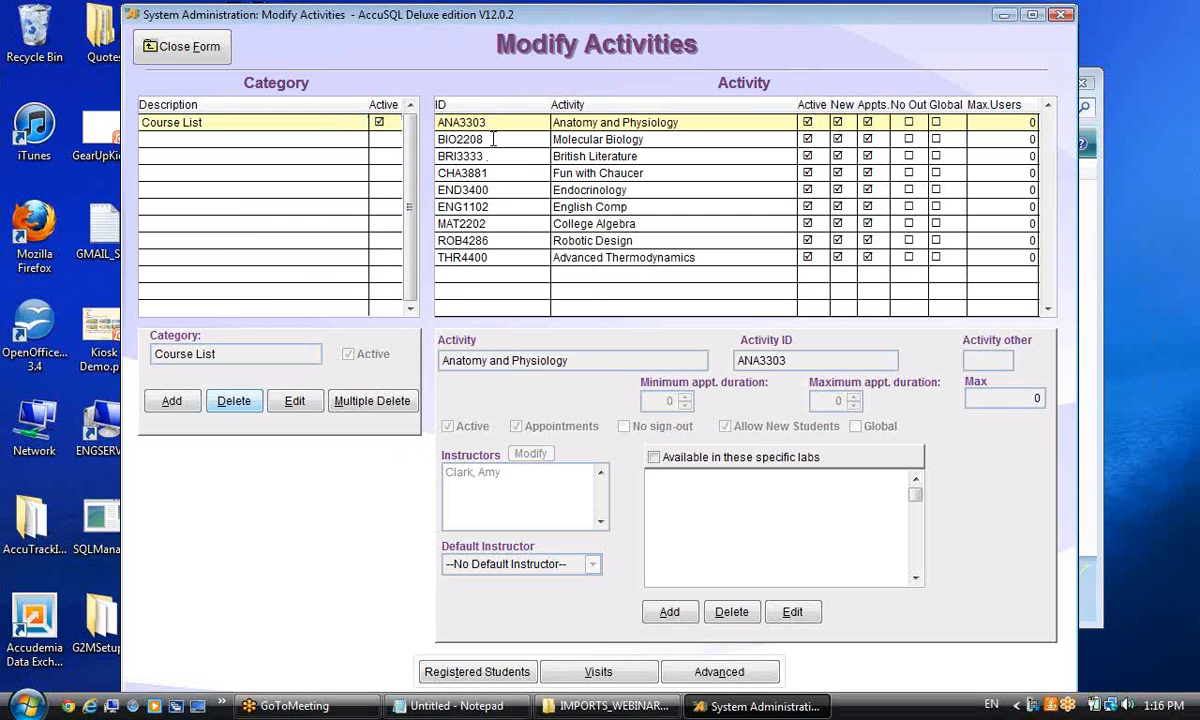
click(484, 157)
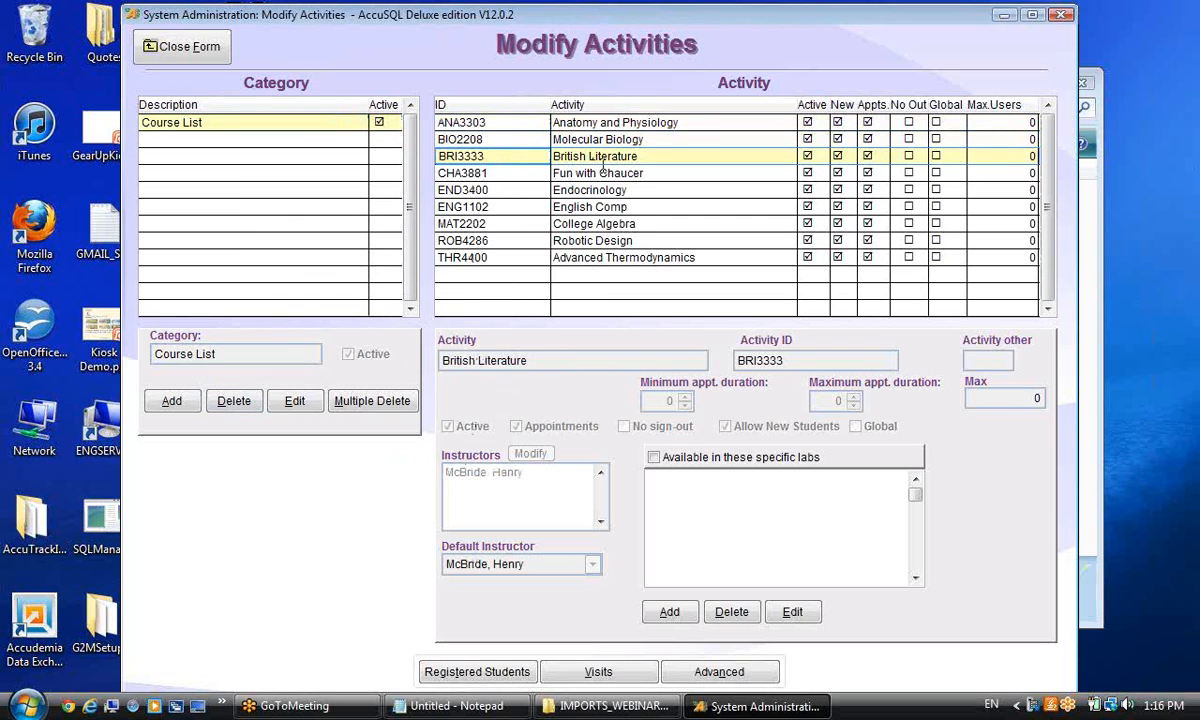
click(530, 173)
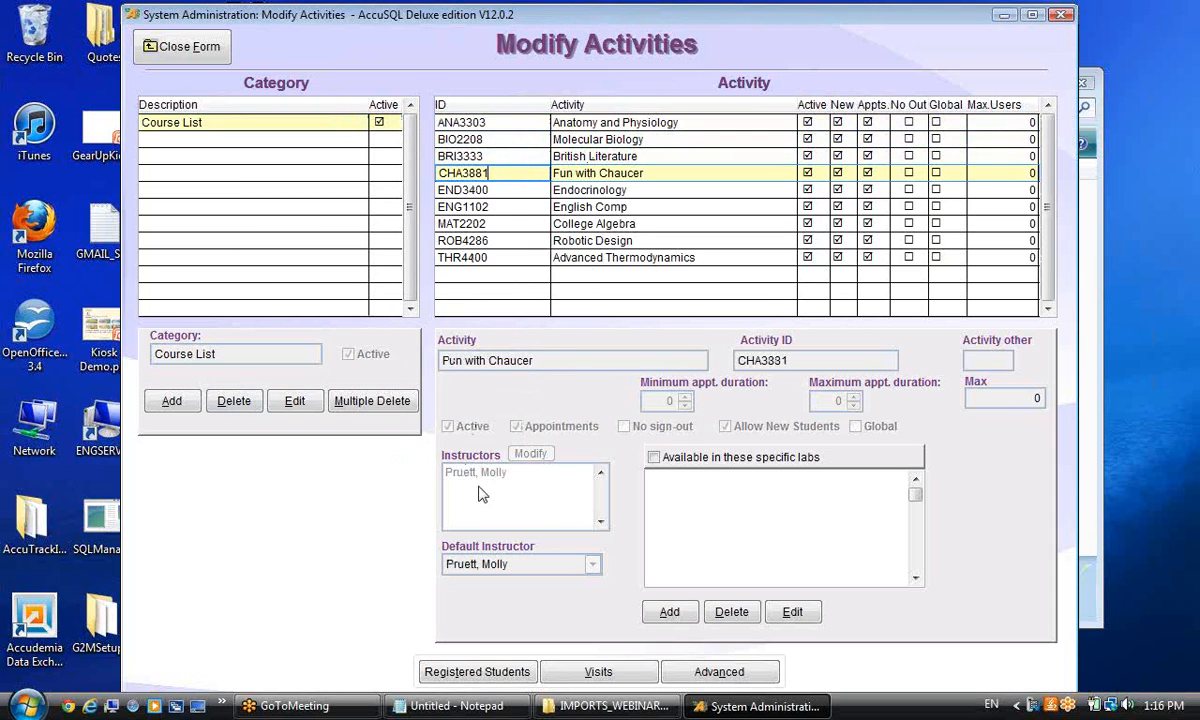
click(484, 190)
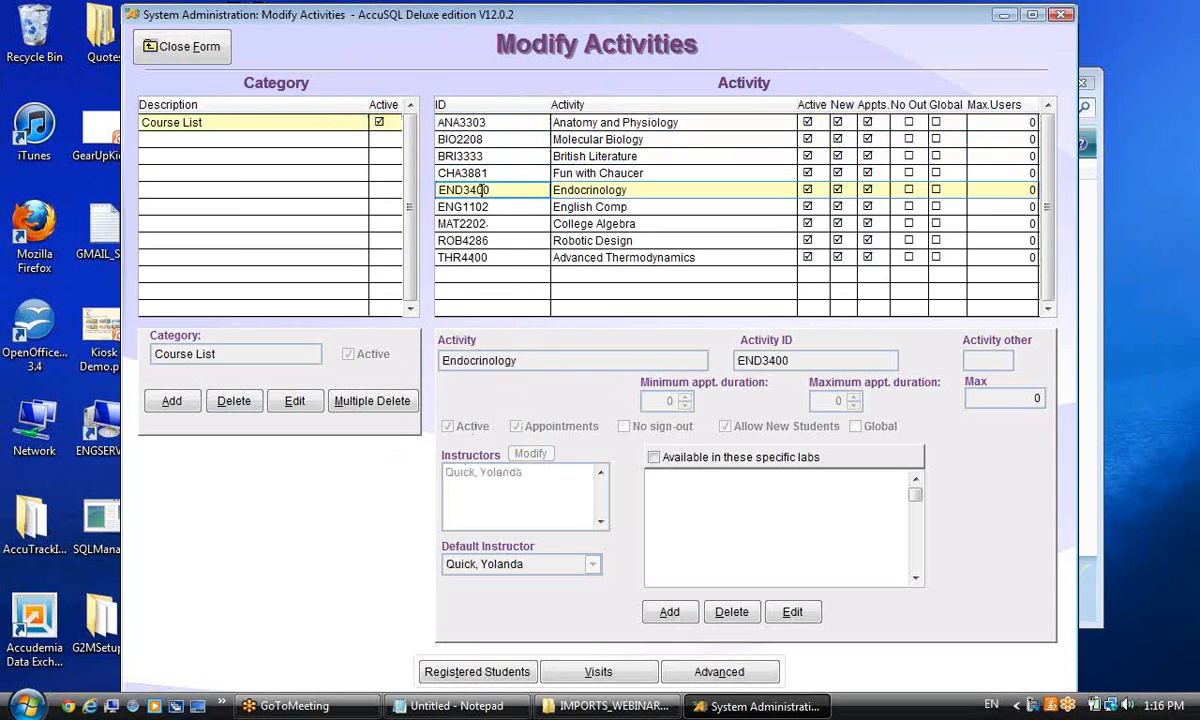
click(491, 206)
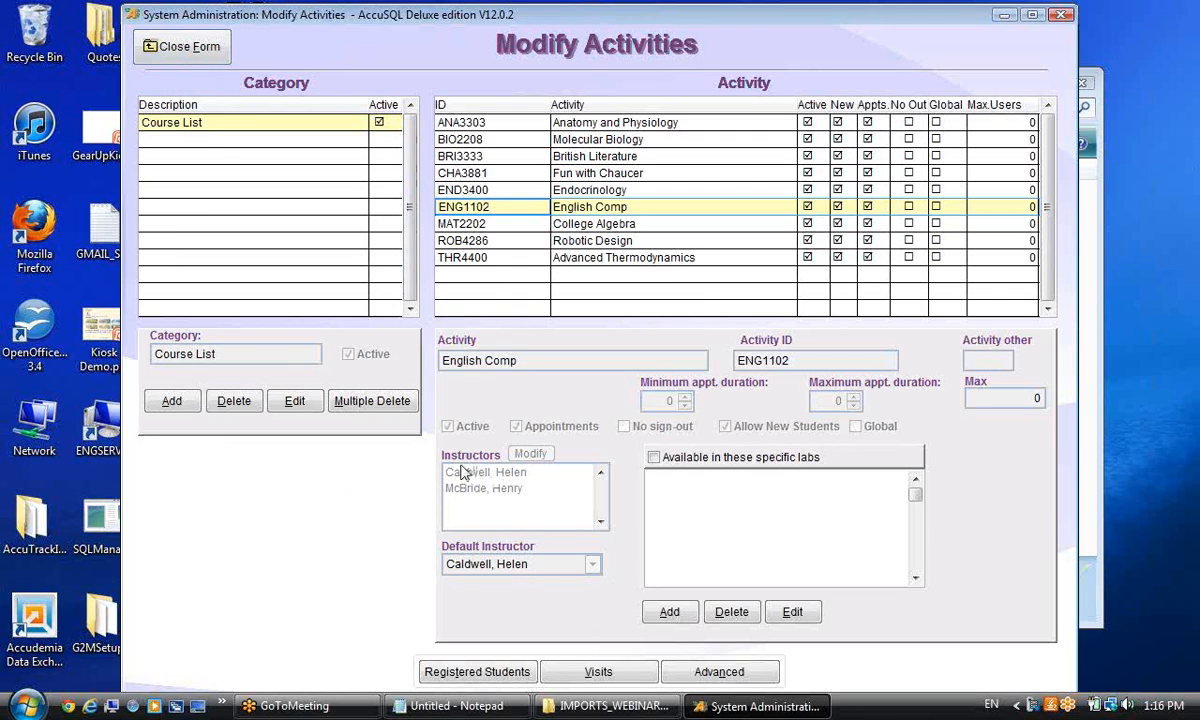
click(187, 58)
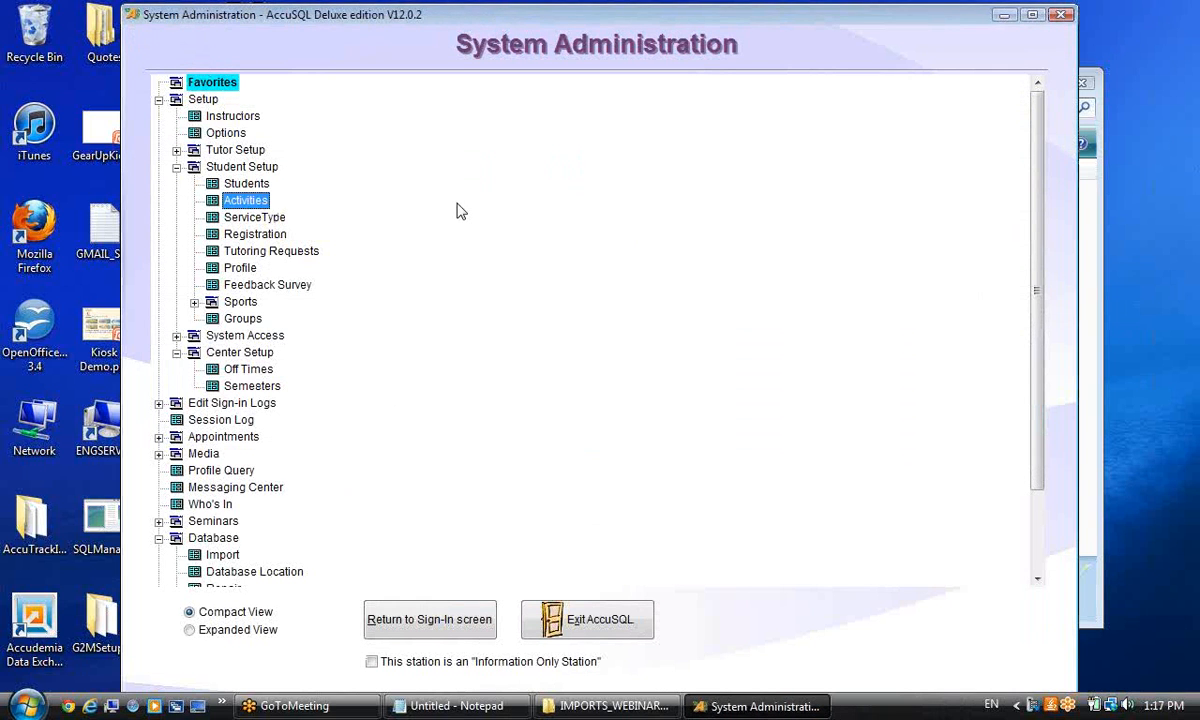
Open the Instructors setup, go through the imported instructors' names and email addresses, and close the form.
click(240, 117)
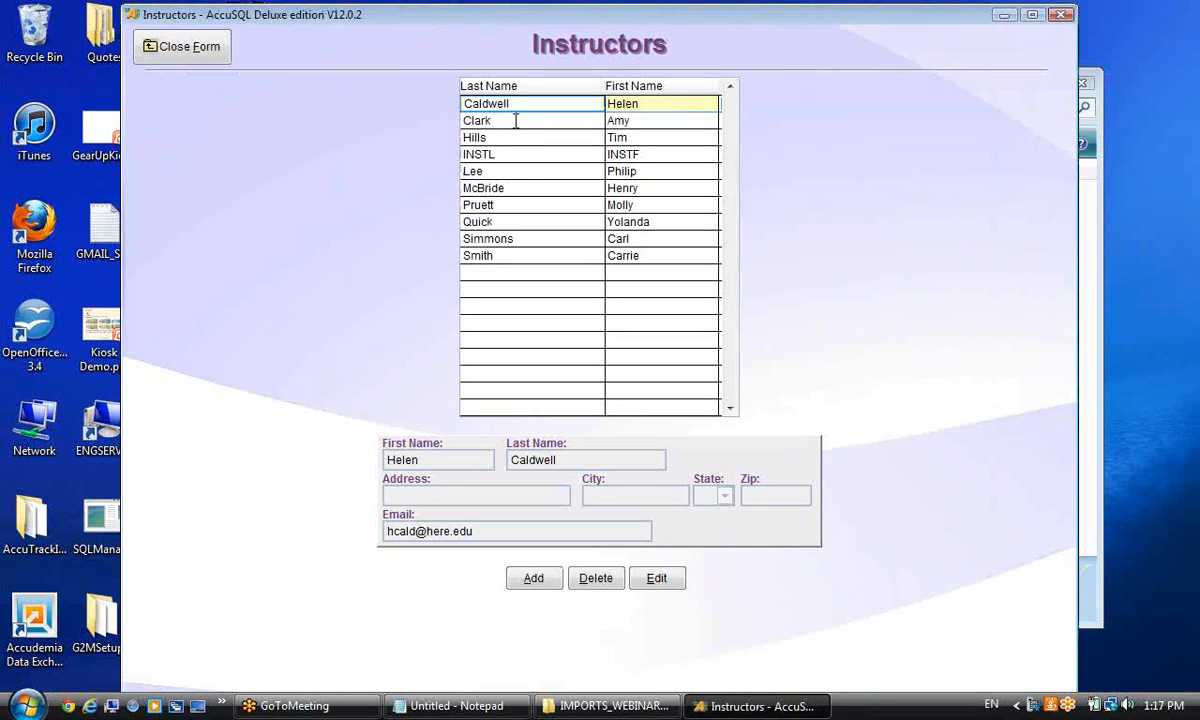
click(528, 121)
click(530, 138)
click(534, 153)
click(534, 171)
click(538, 187)
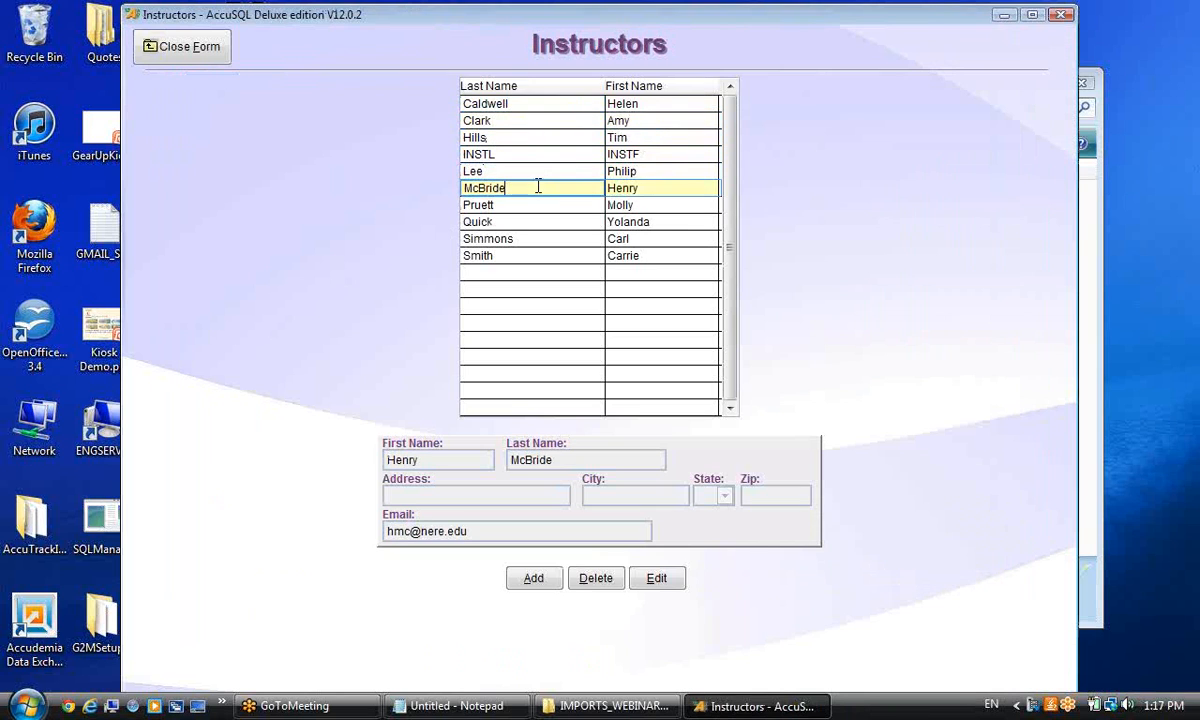
click(540, 204)
click(538, 221)
click(542, 238)
click(548, 255)
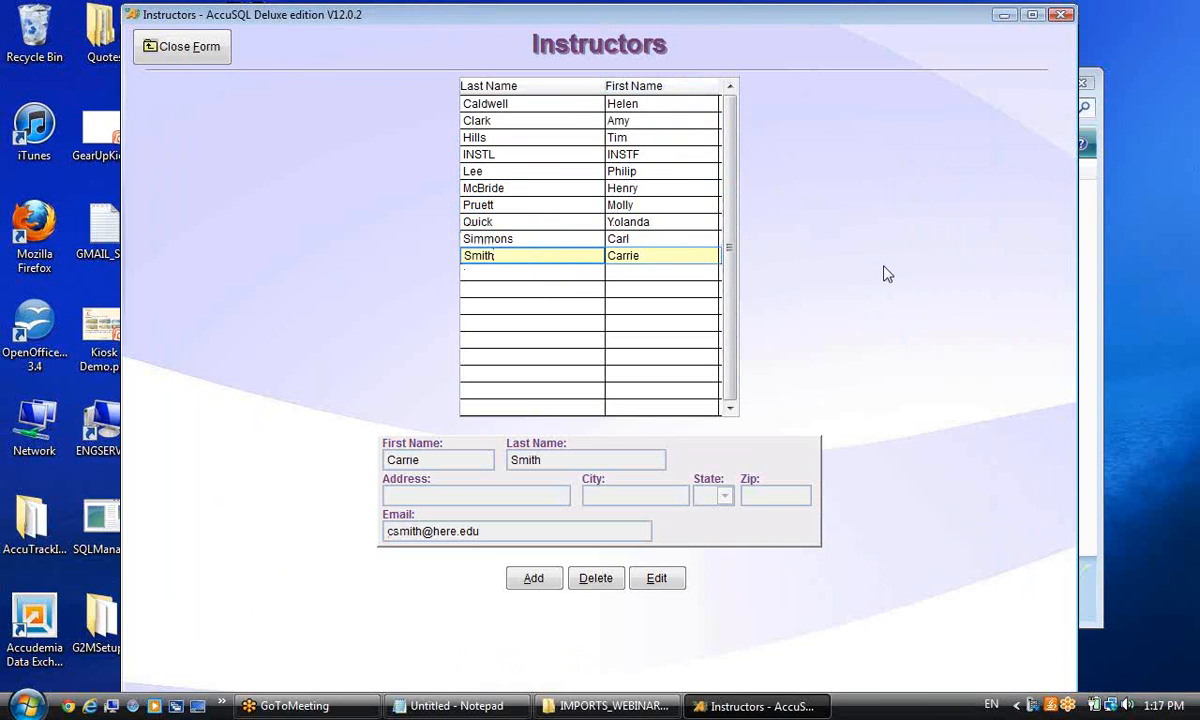
click(190, 47)
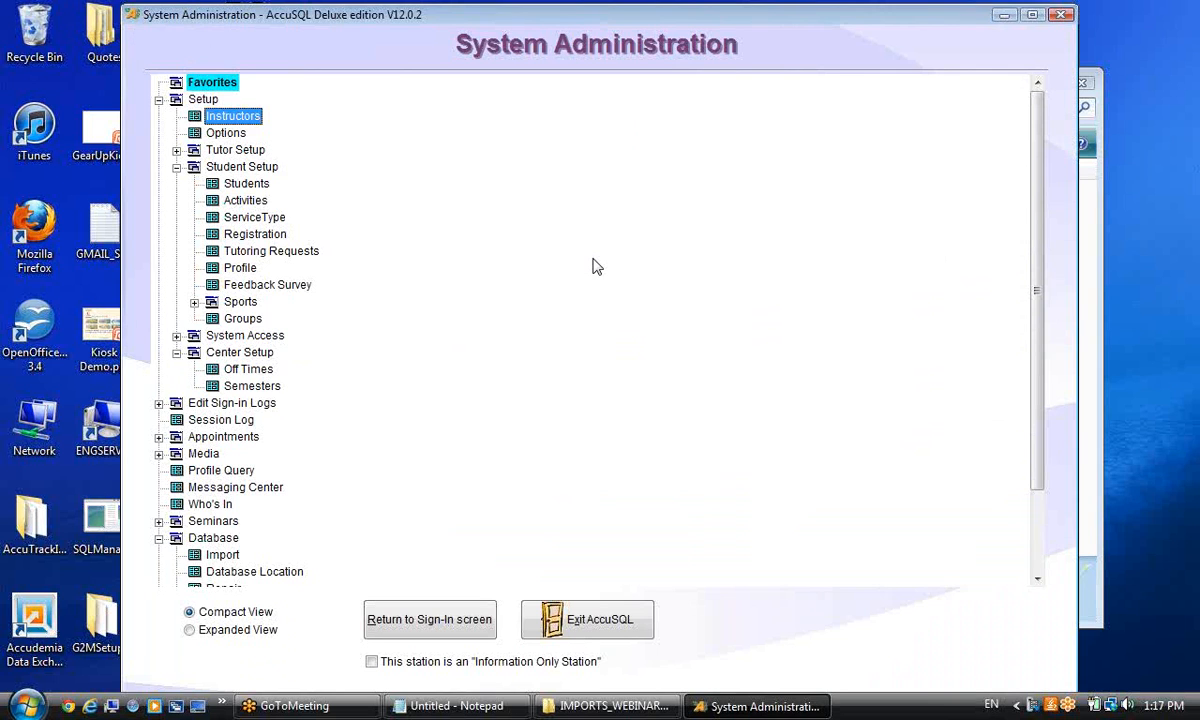
Open Registration, check each Course List activity from ANA3303 to THR4400 for registered students, and close the form.
scroll(477, 396, down, 2)
scroll(455, 375, up, 2)
double_click(262, 234)
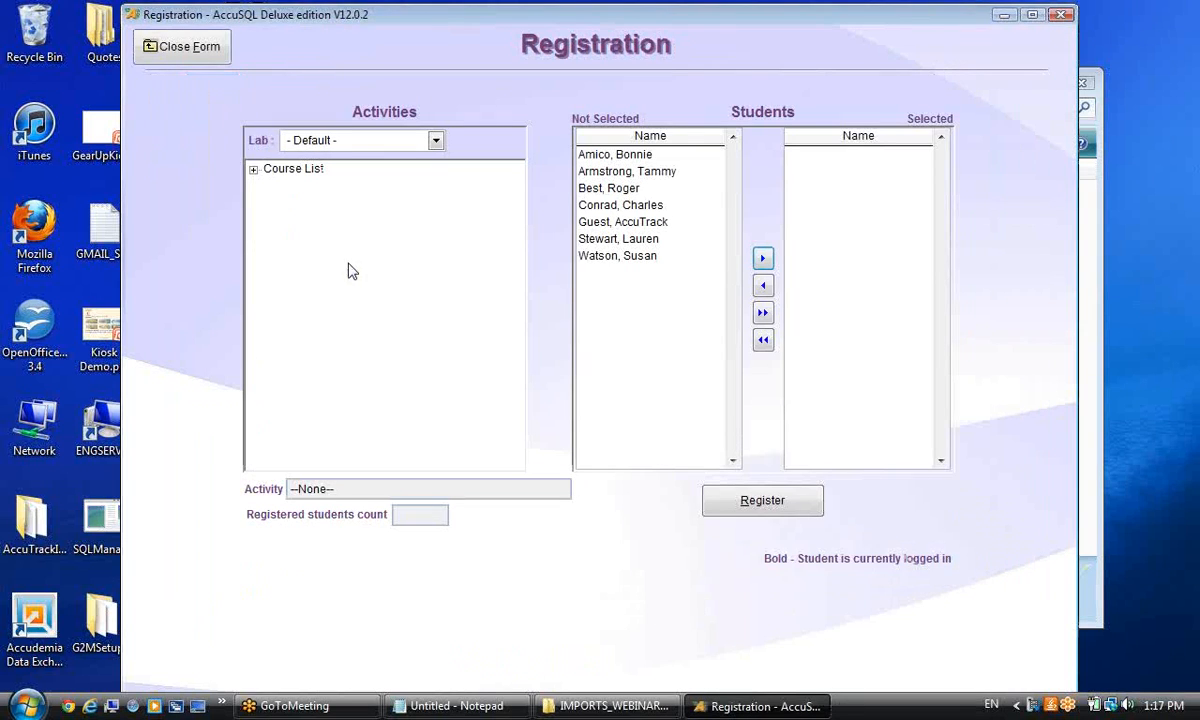
click(254, 169)
click(293, 190)
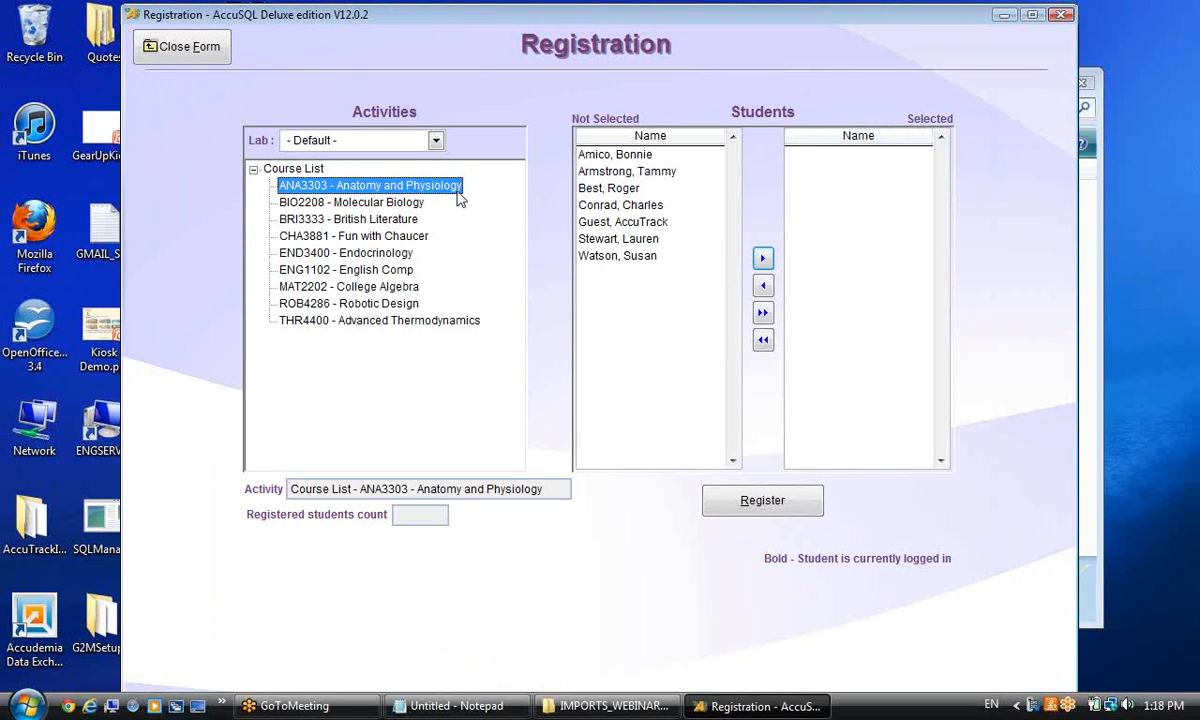
key(Down)
key(Down)
key(Down)
key(Down)
key(Down)
key(Down)
key(Down)
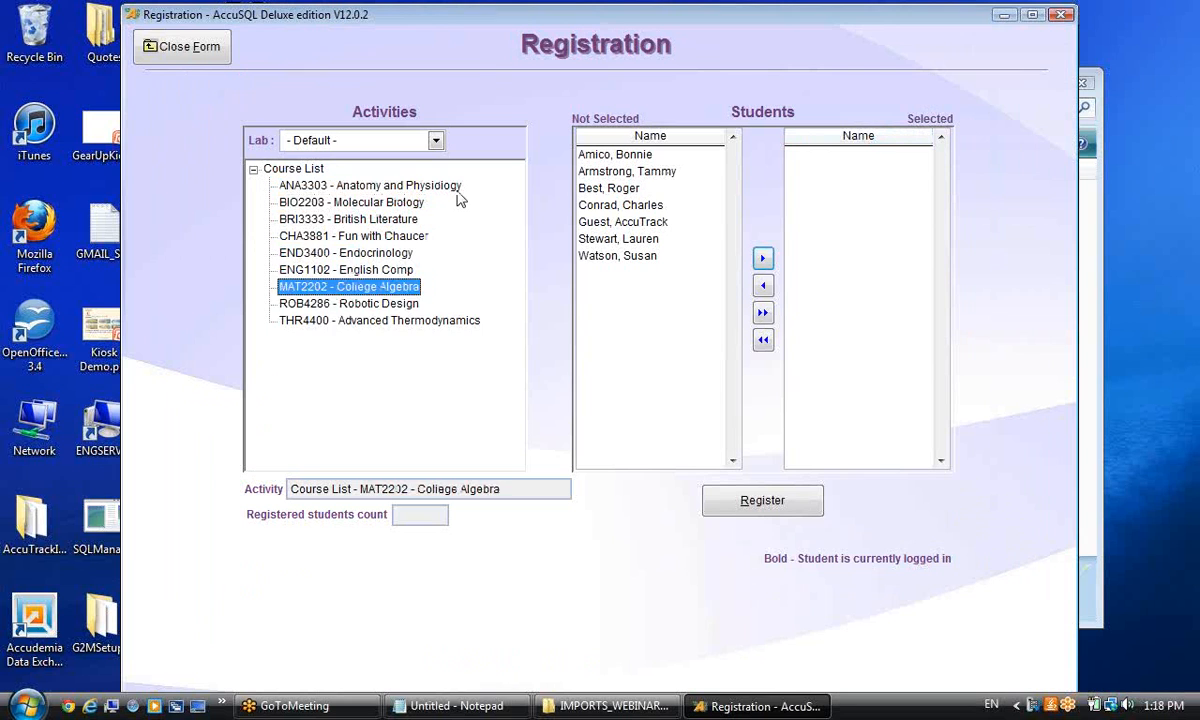
key(Down)
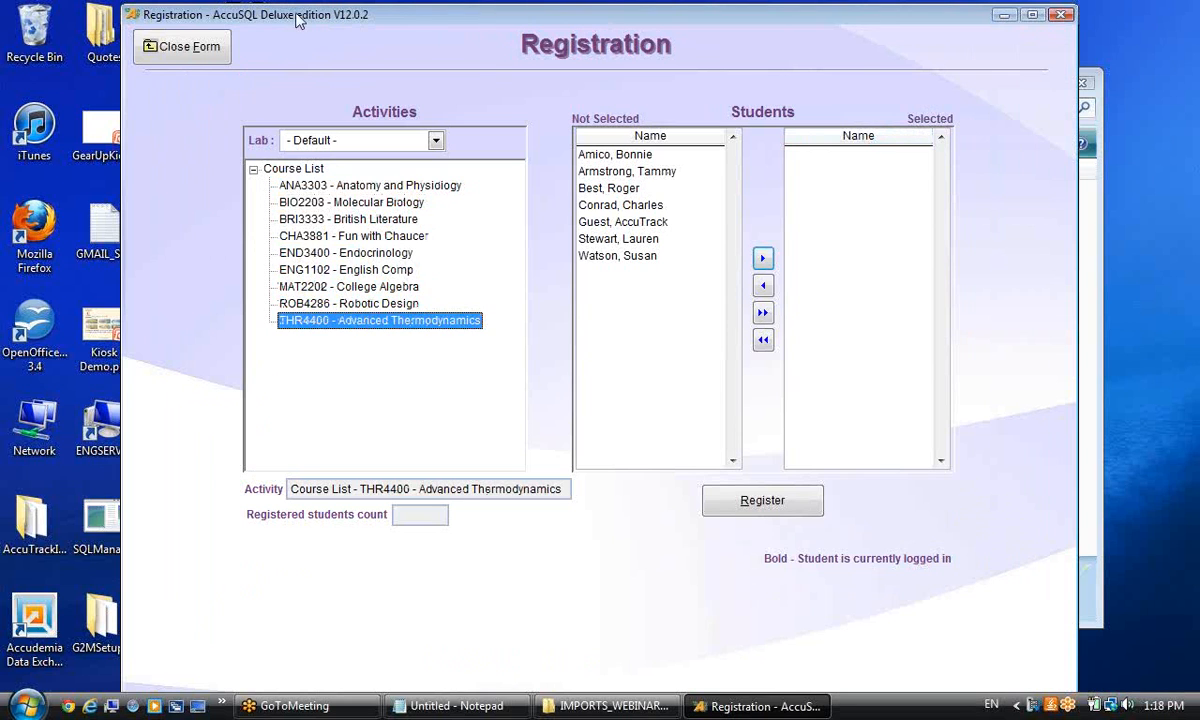
click(152, 47)
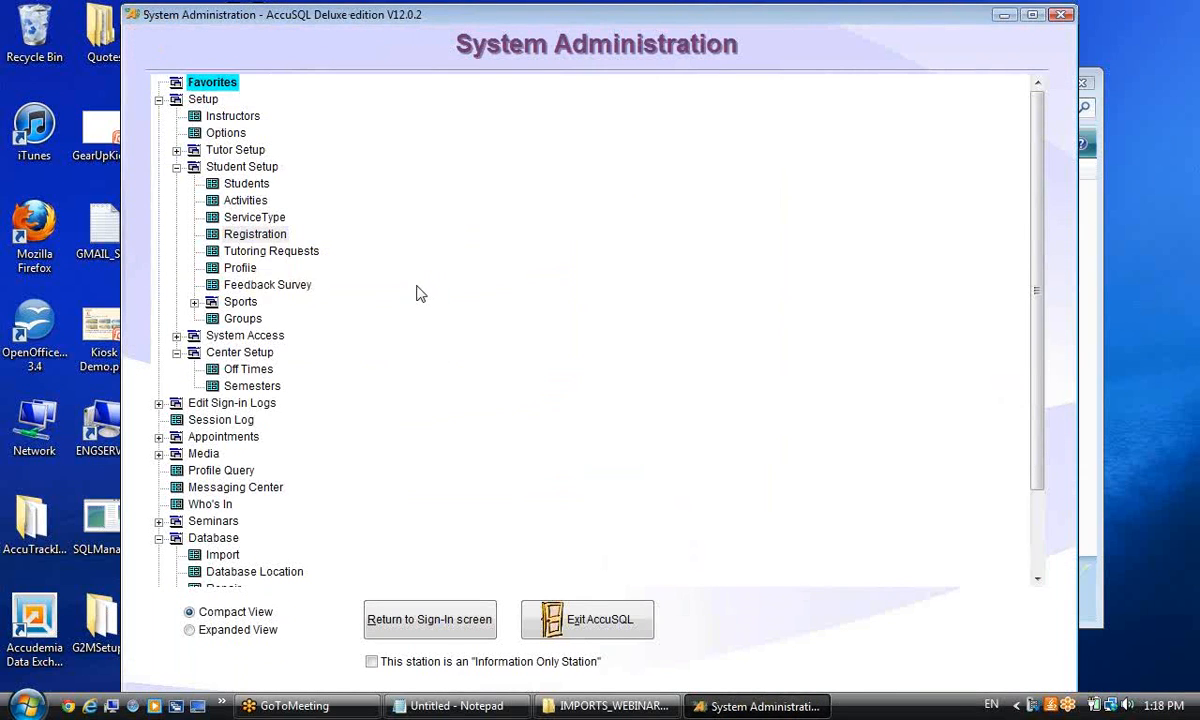
Start a new text file import and choose Student_w_reg.csv from the IMPORTS_WEBINAR_FILES folder, showing all file types.
scroll(470, 296, down, 3)
click(222, 454)
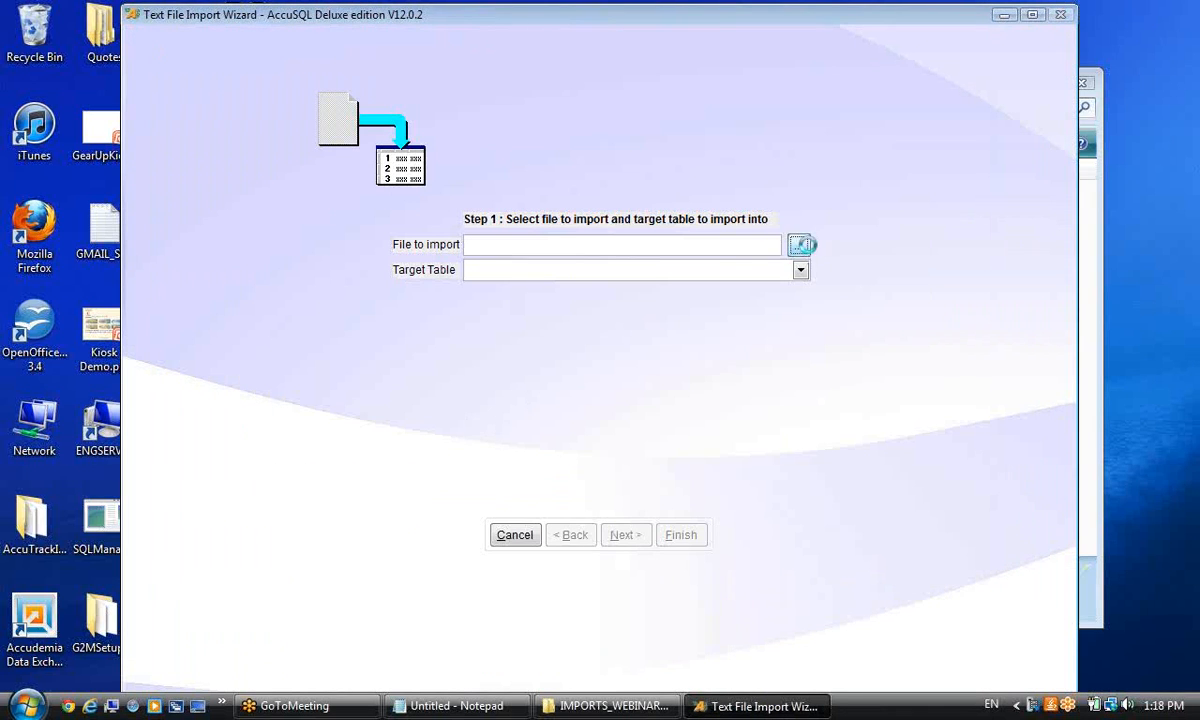
click(797, 243)
click(608, 507)
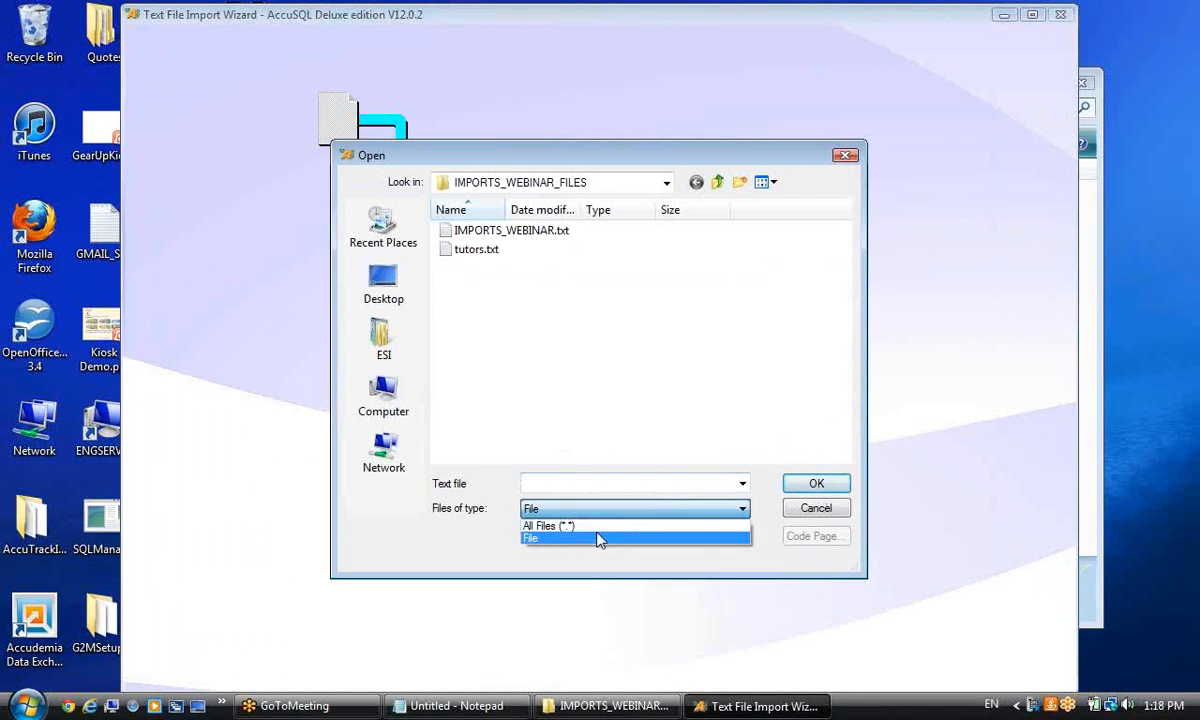
click(588, 525)
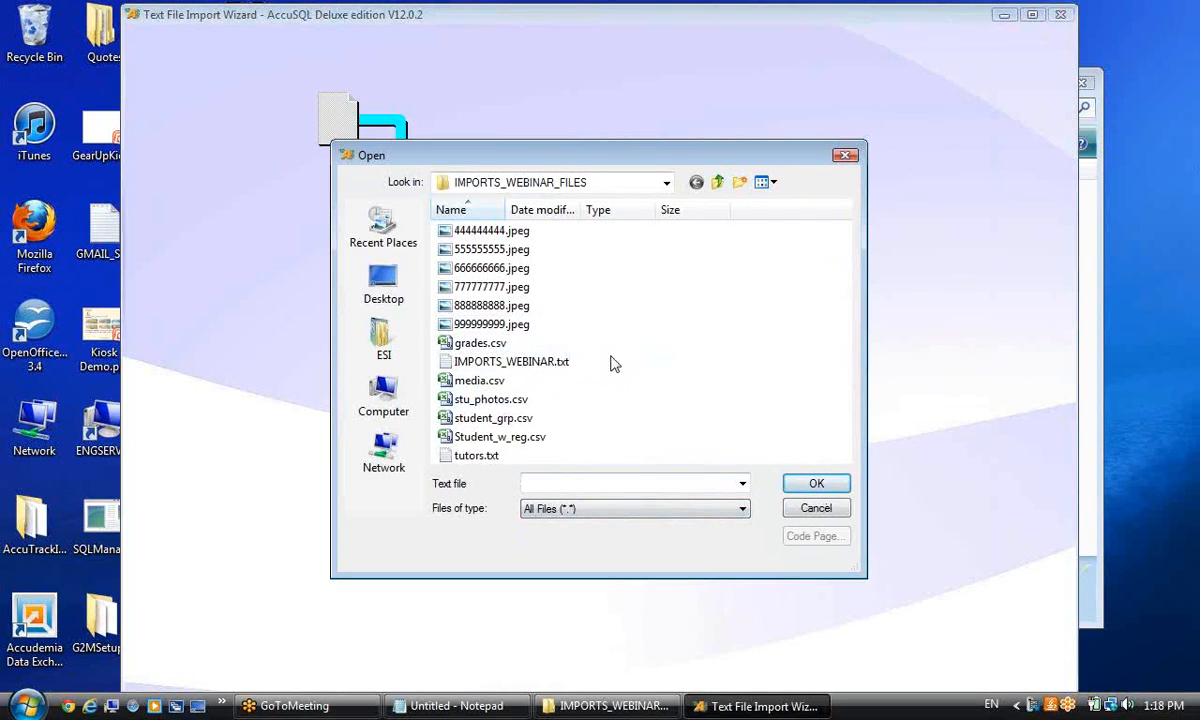
click(490, 437)
click(805, 487)
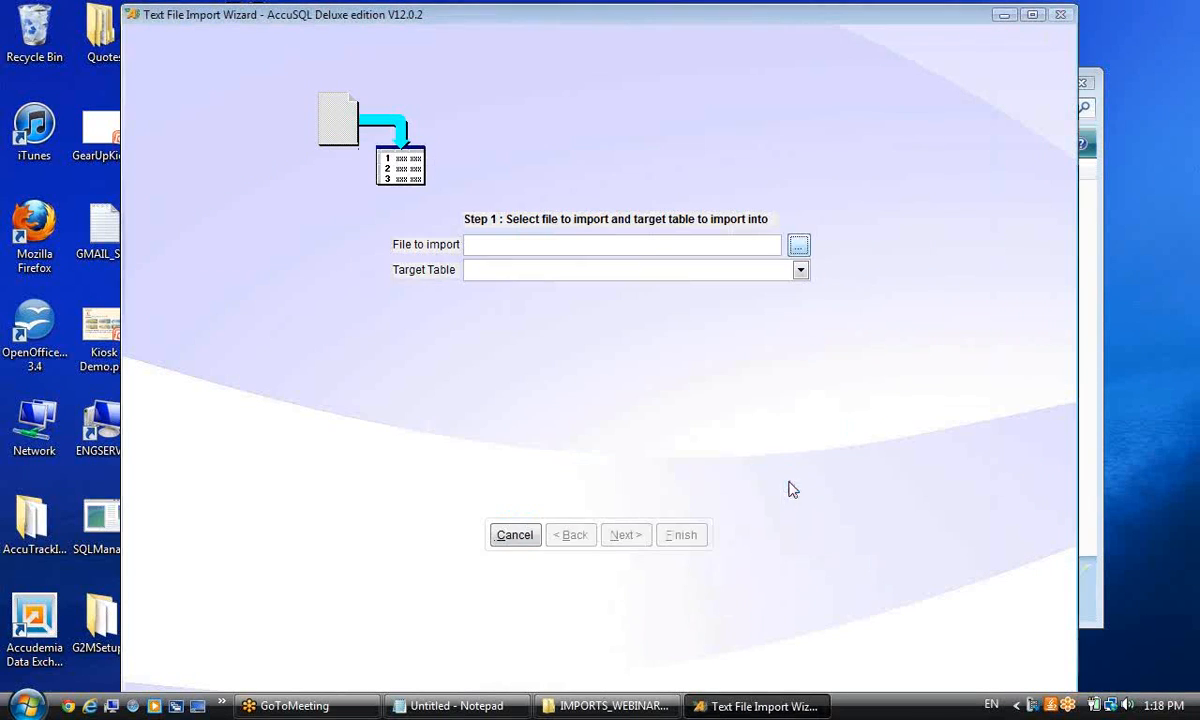
Set the target table to Student Registration without overwriting current registration, and accept the Delimited file type with comma fields.
click(660, 268)
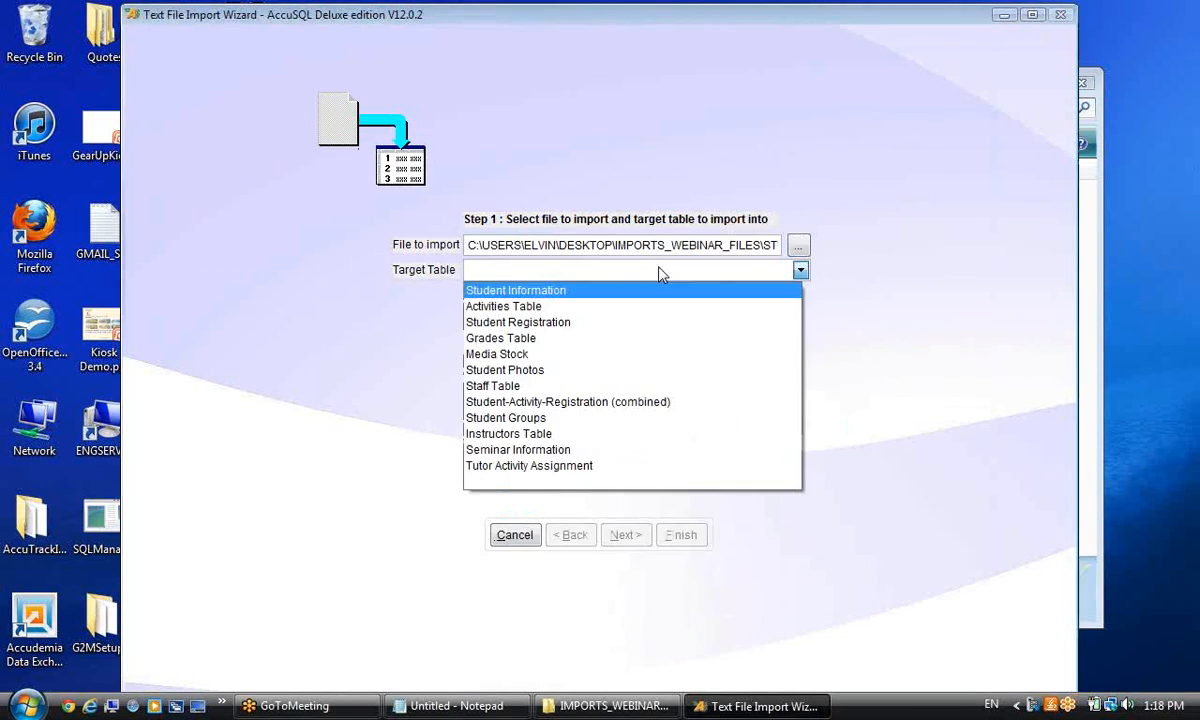
click(597, 318)
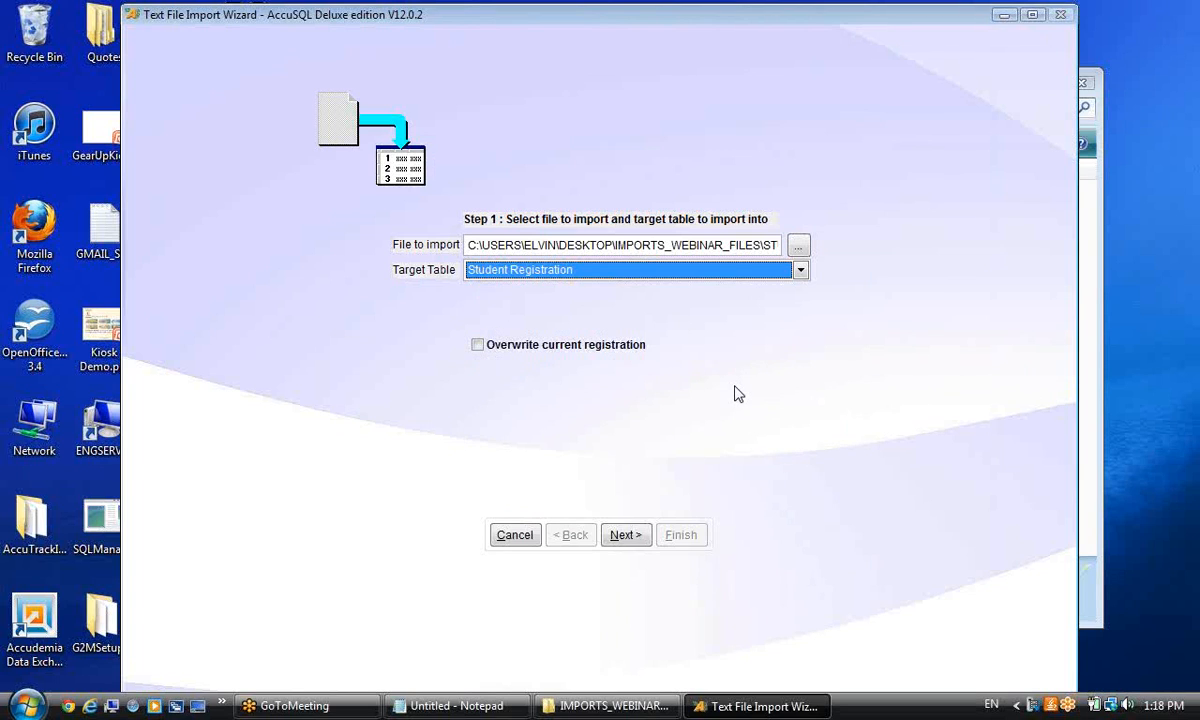
click(478, 346)
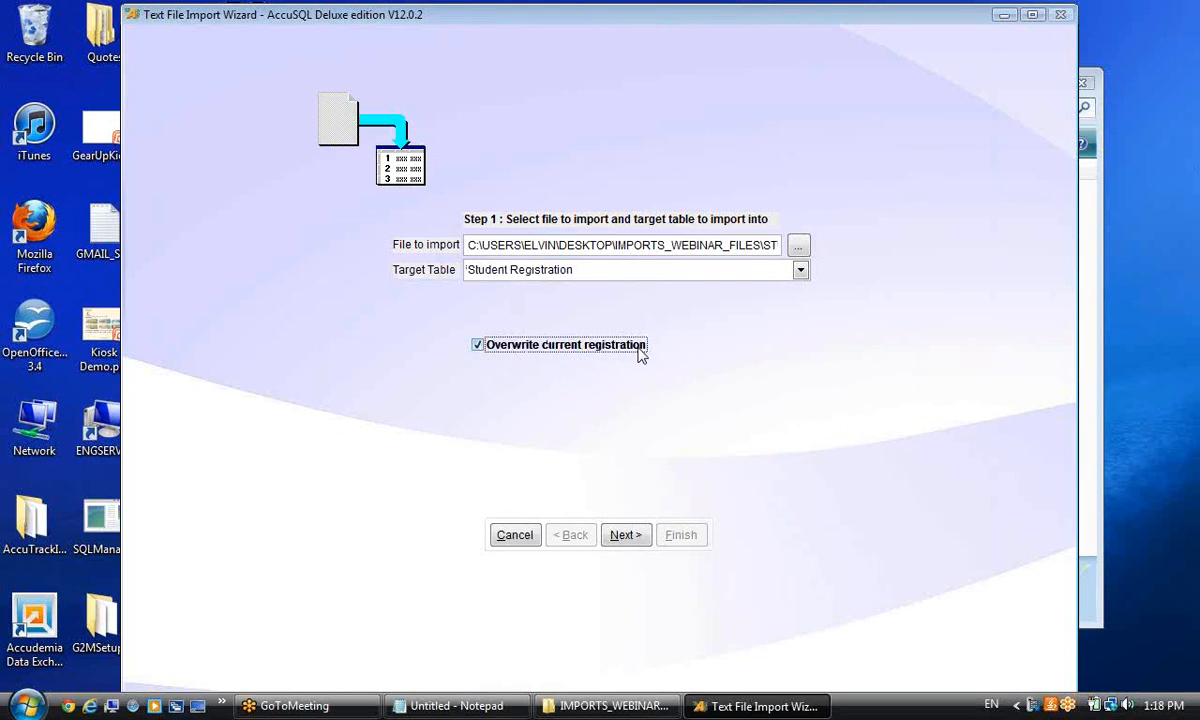
click(479, 347)
click(627, 534)
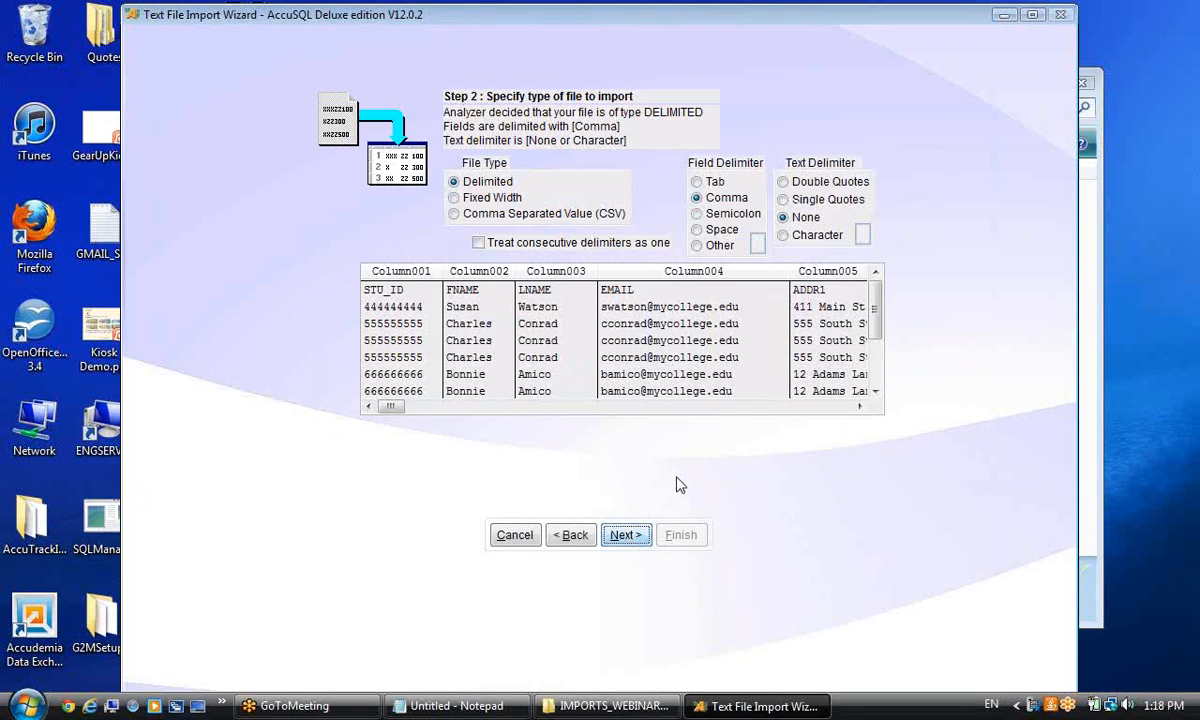
click(626, 535)
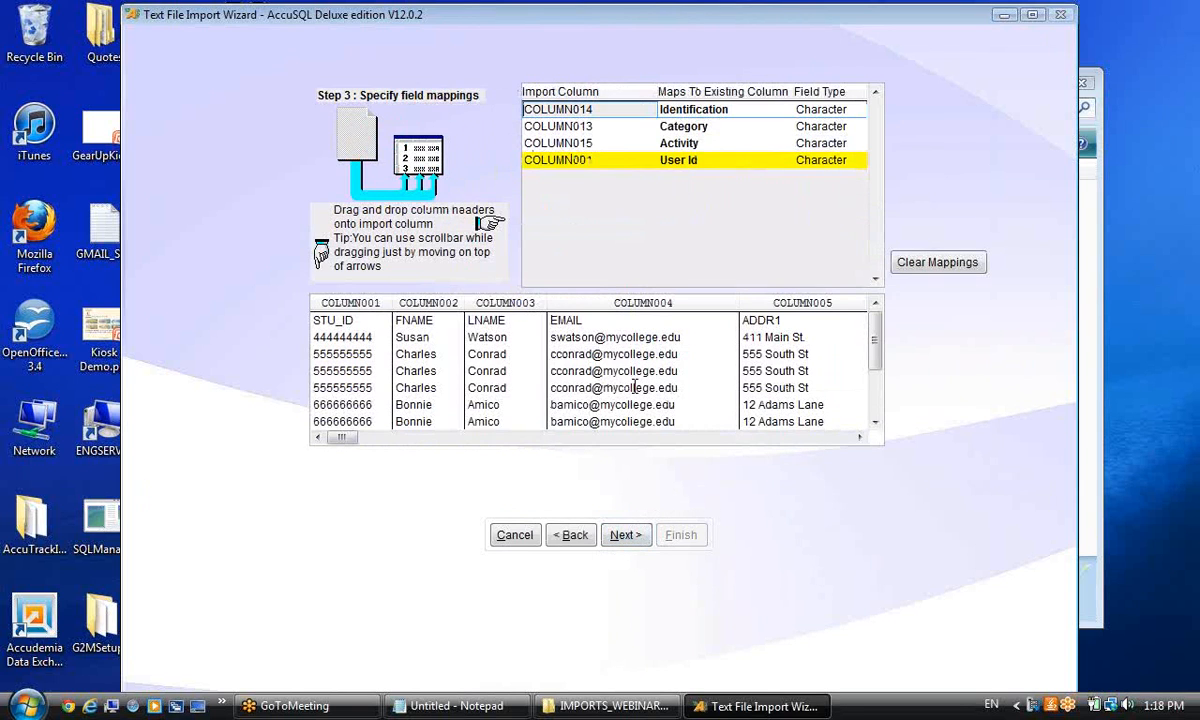
Clear the field mappings and map COLUMN014 to Identification, COLUMN013 to Category, COLUMN015 to Activity and COLUMN001 to User Id.
click(937, 266)
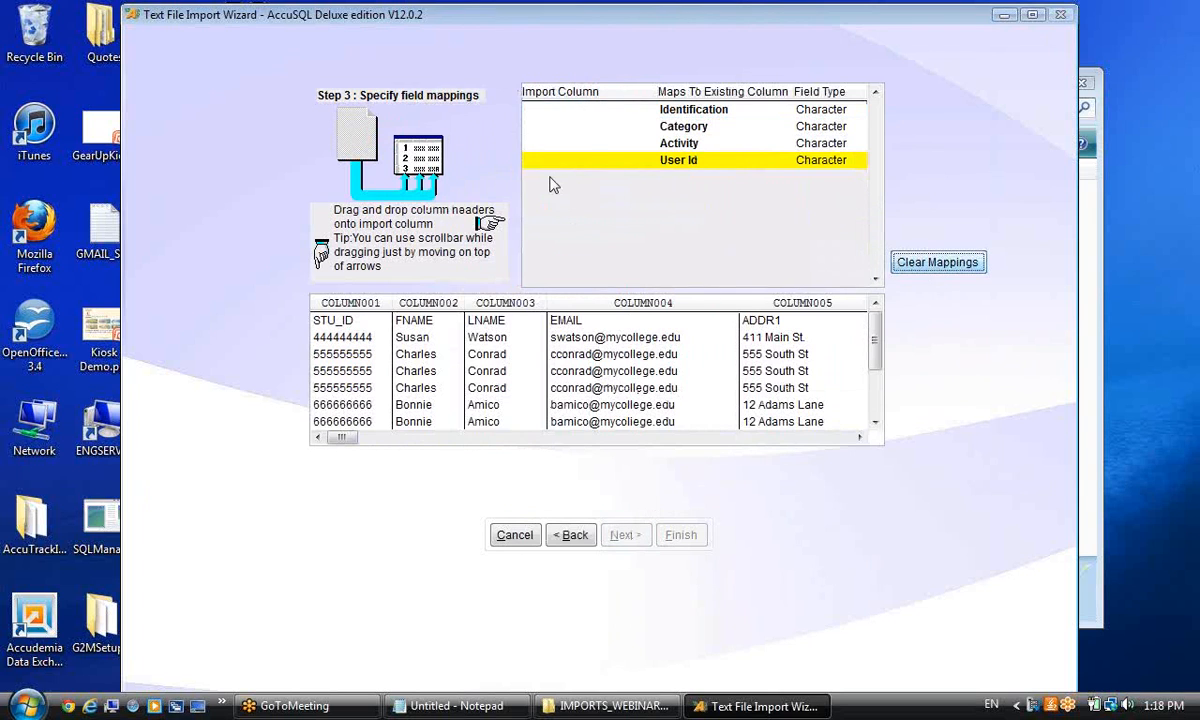
click(566, 110)
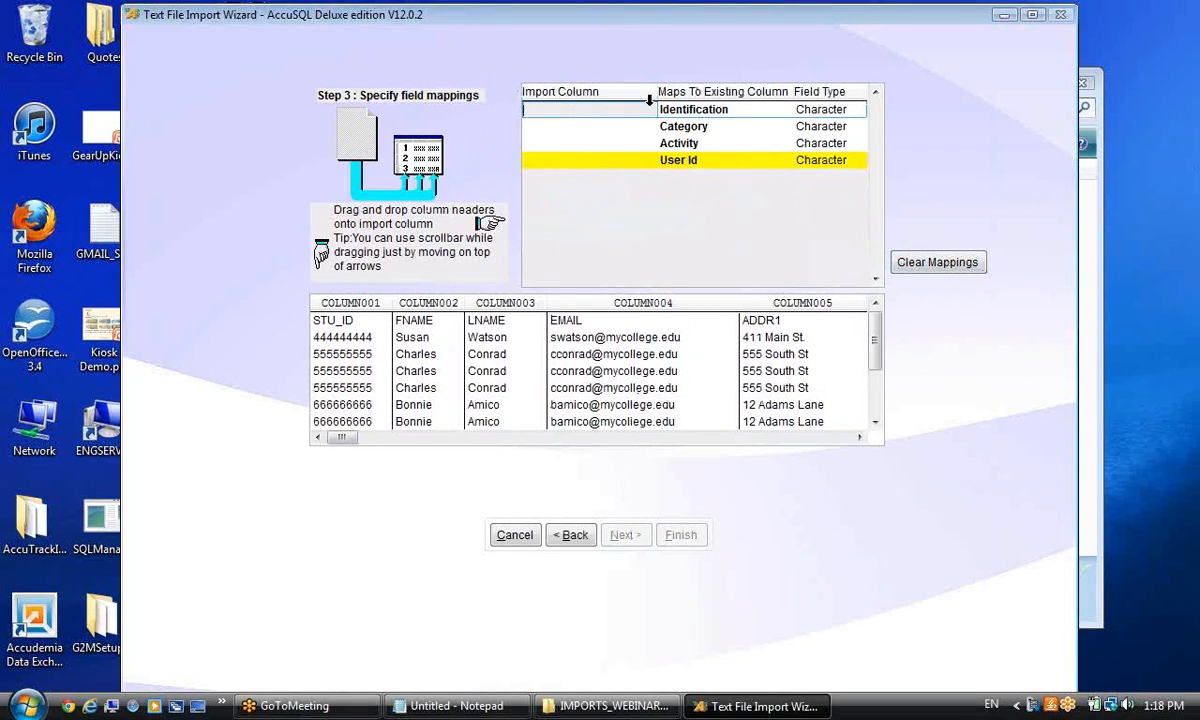
click(711, 158)
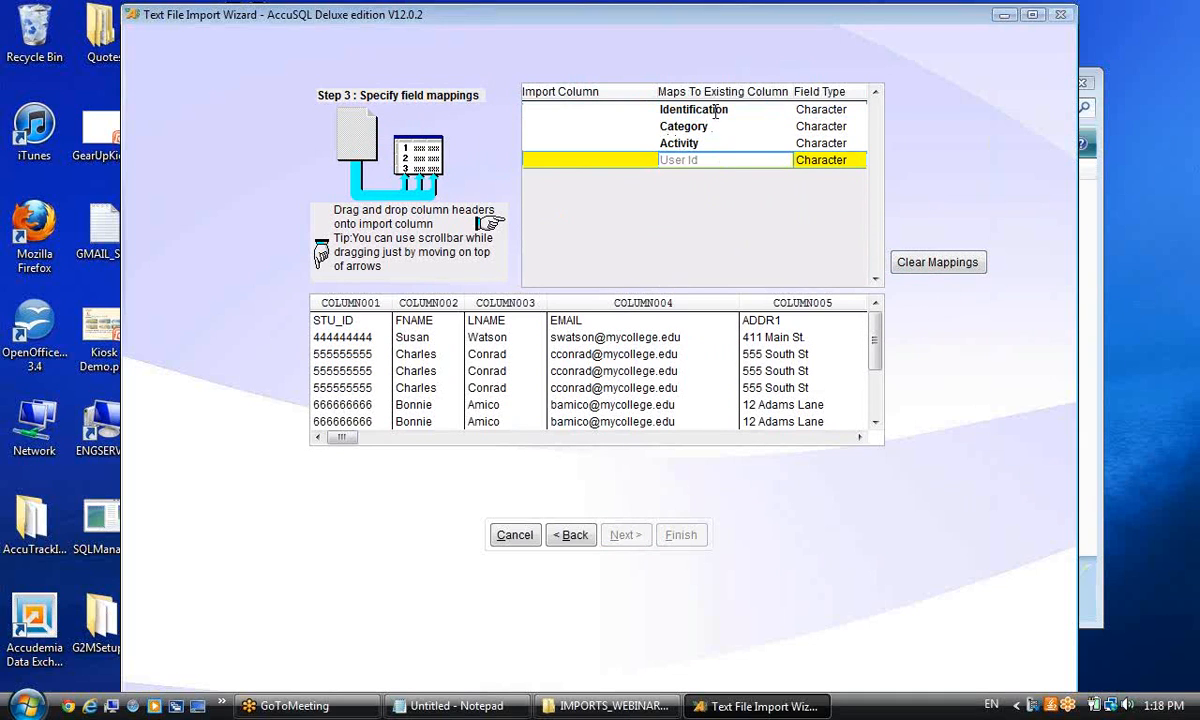
click(715, 112)
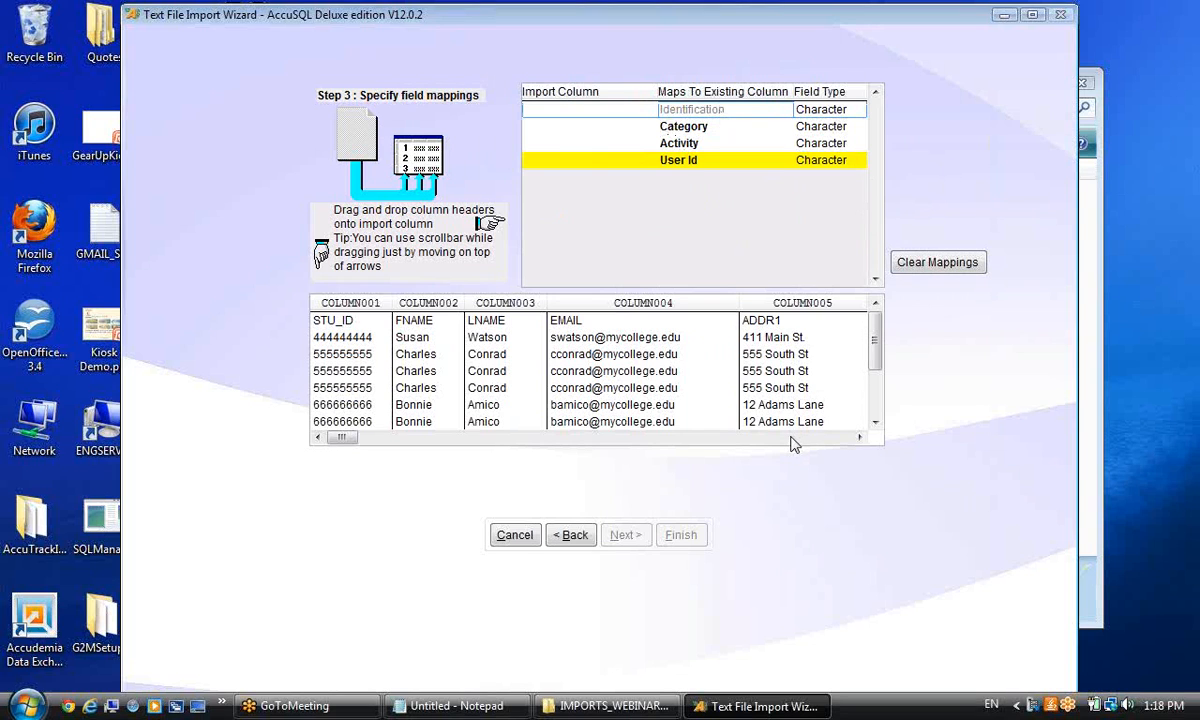
click(790, 437)
click(790, 437)
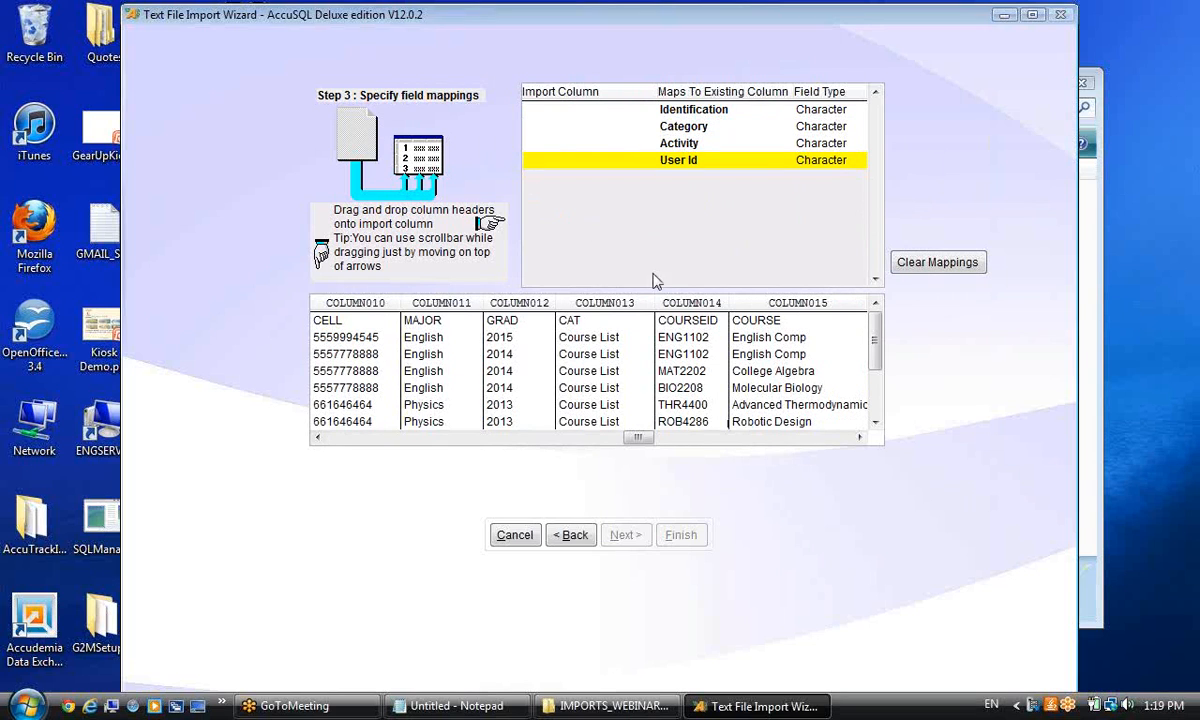
drag(690, 310, 522, 110)
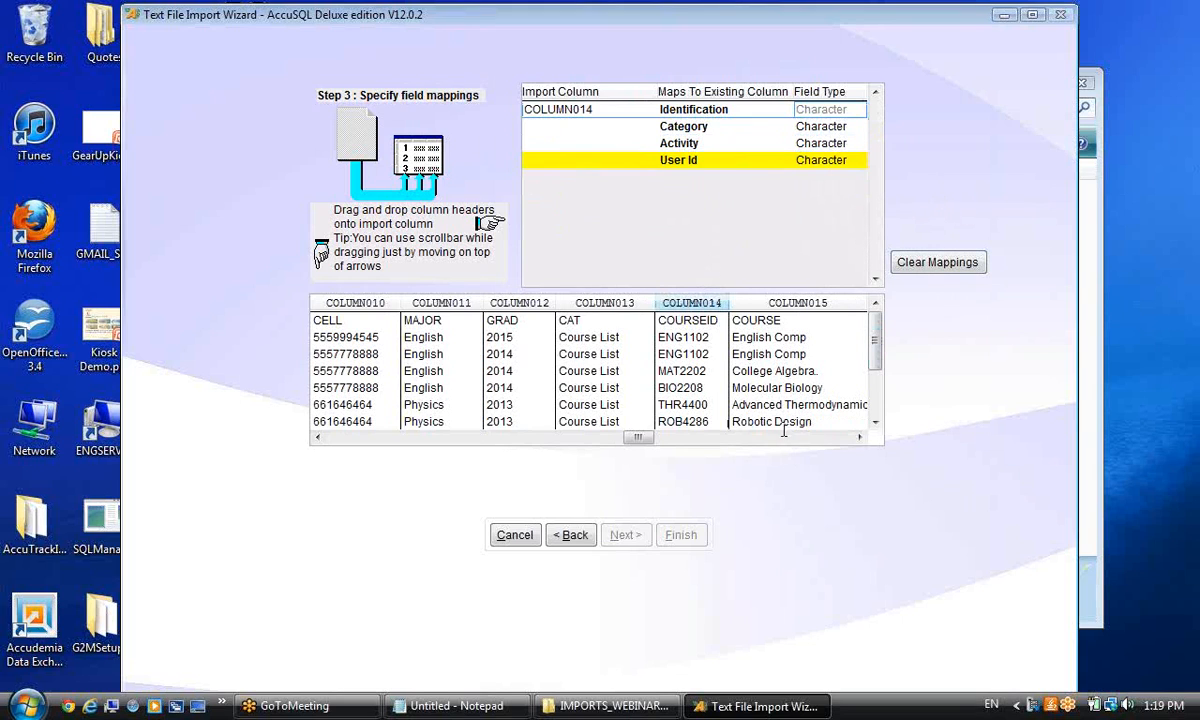
drag(583, 310, 580, 137)
drag(742, 300, 558, 145)
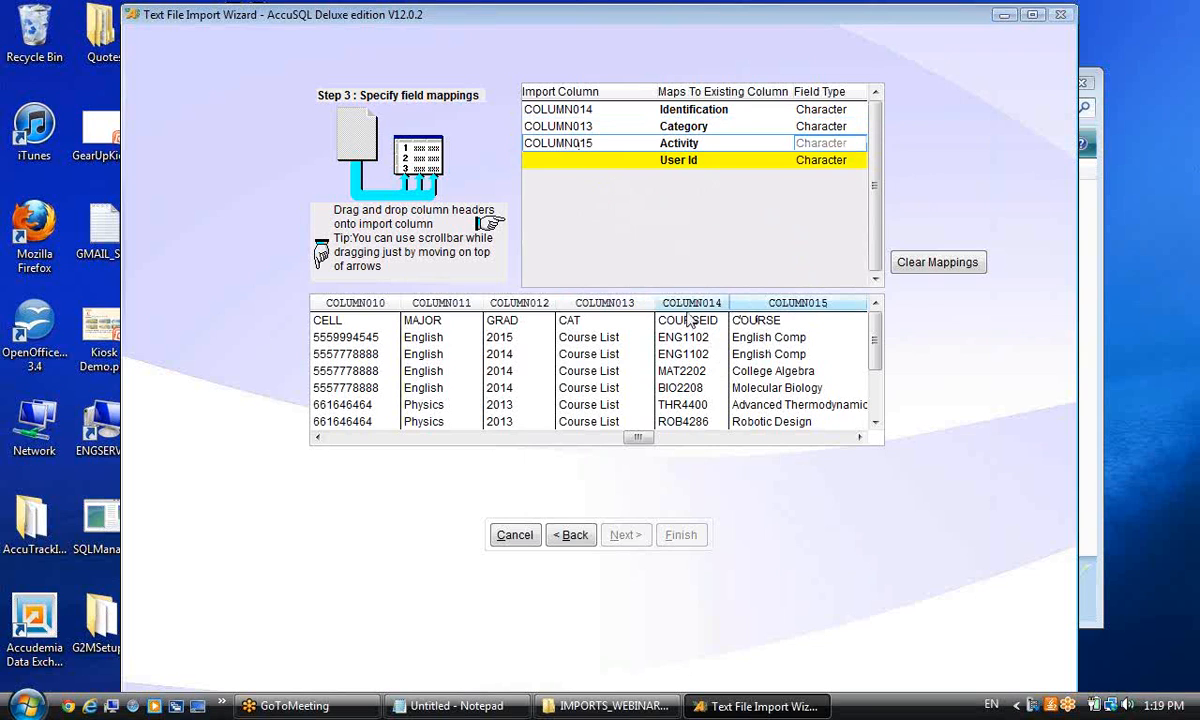
click(555, 160)
drag(632, 437, 320, 437)
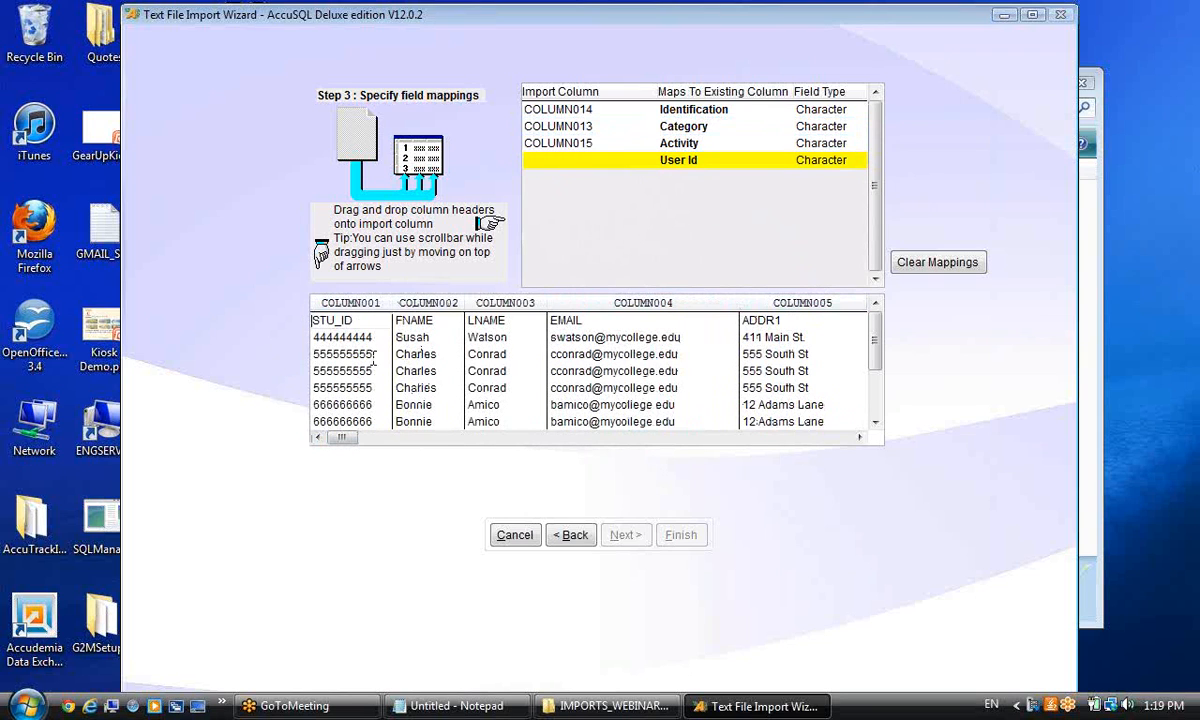
drag(365, 305, 546, 162)
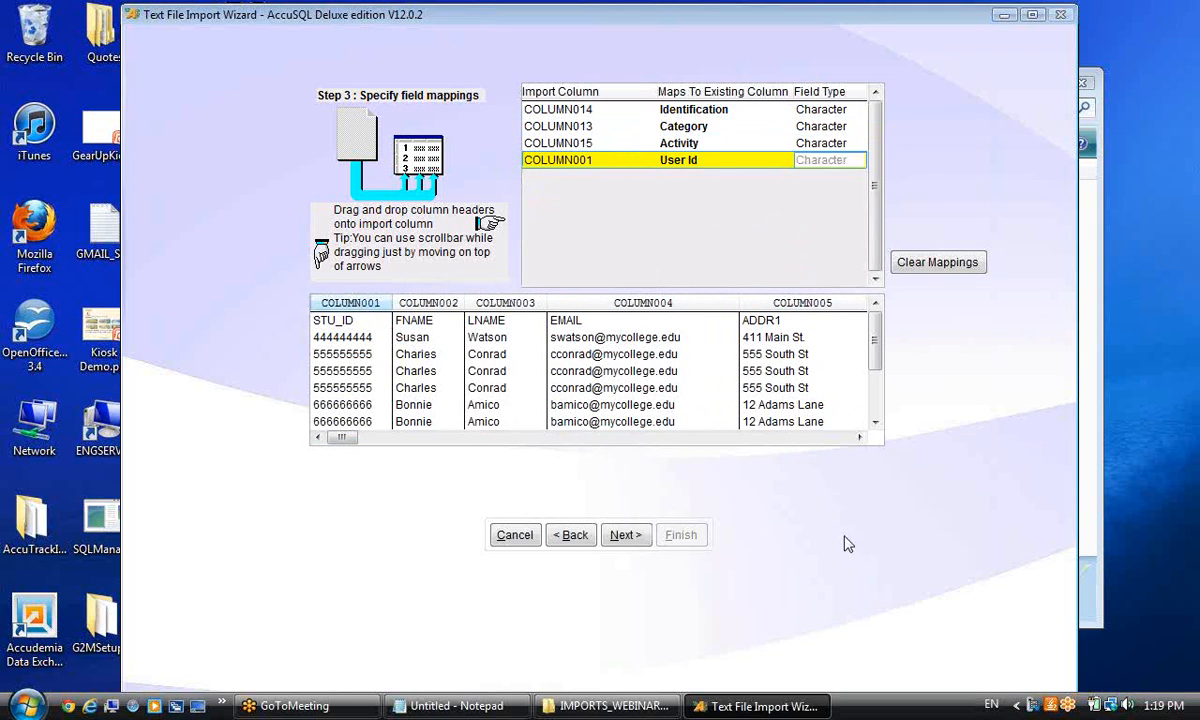
Import all records into the Student Registration table and close the import results.
click(625, 535)
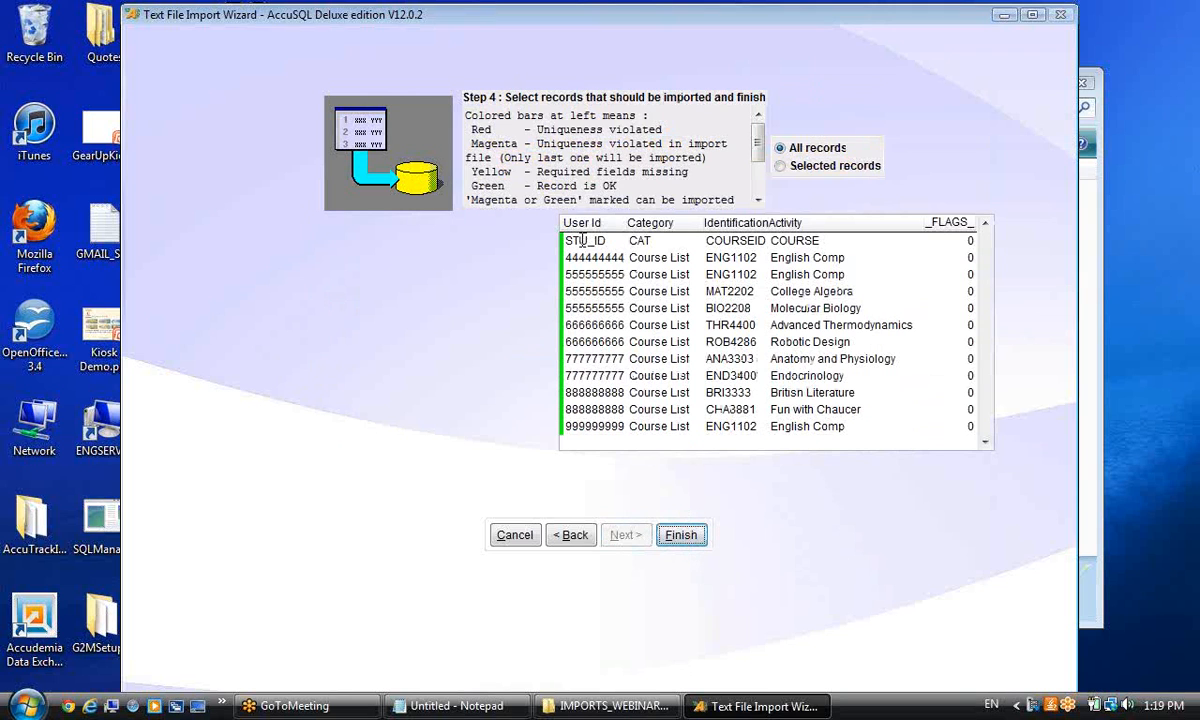
click(684, 533)
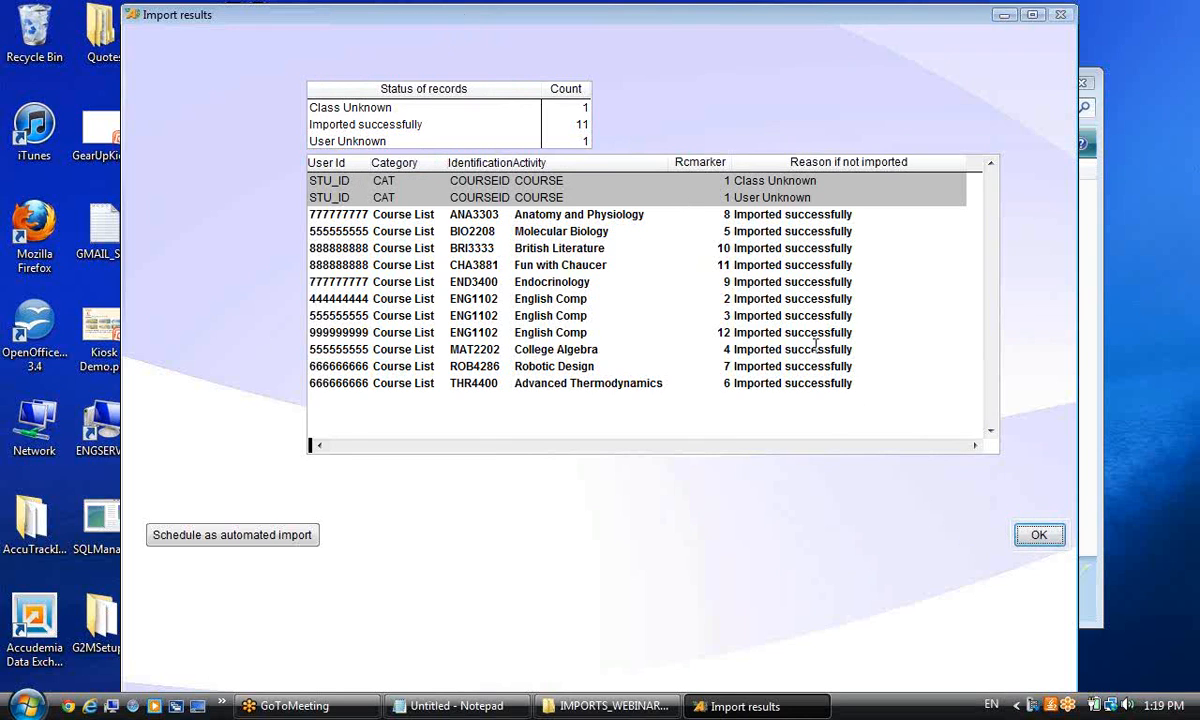
click(1035, 538)
Reopen Registration, check which students are registered in each Course List activity from ANA3303 to THR4400, and close the form.
scroll(702, 410, up, 2)
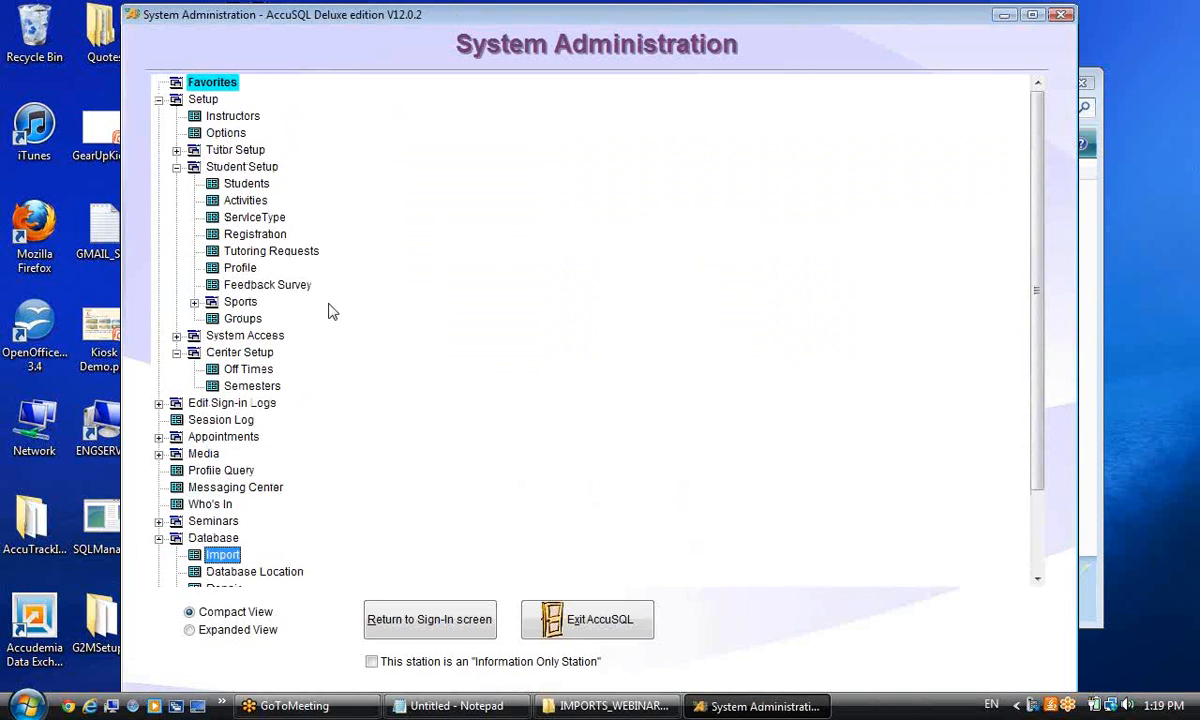
click(255, 234)
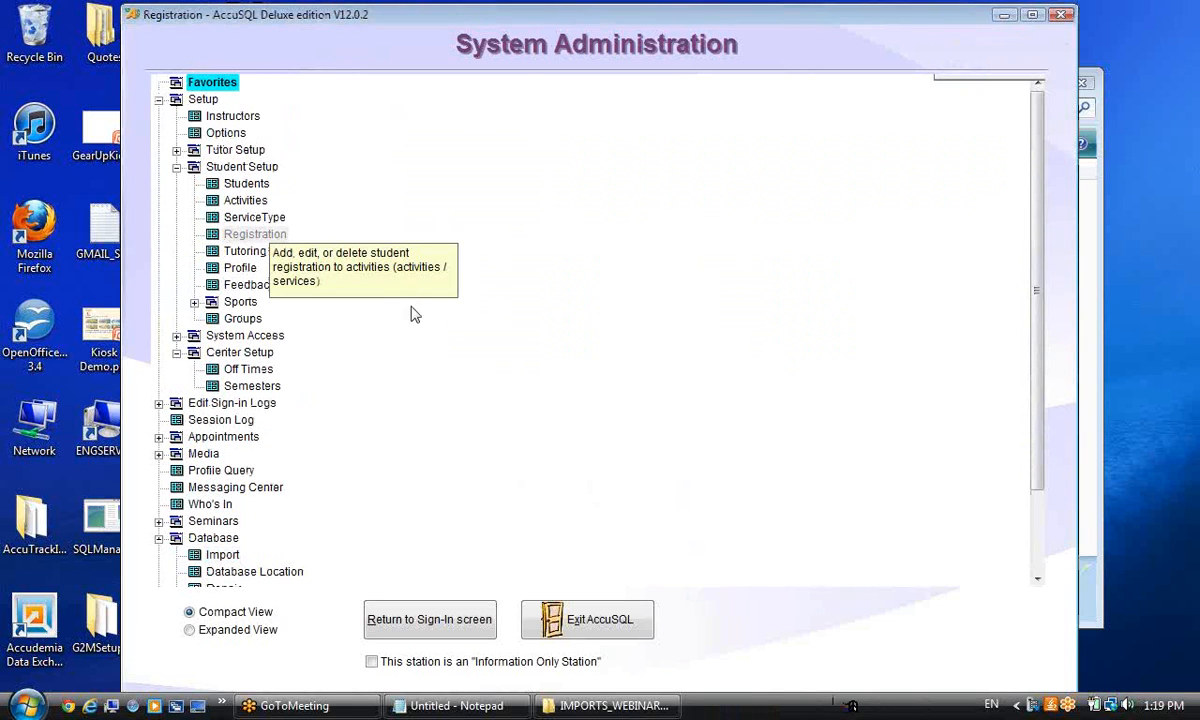
click(251, 169)
click(313, 191)
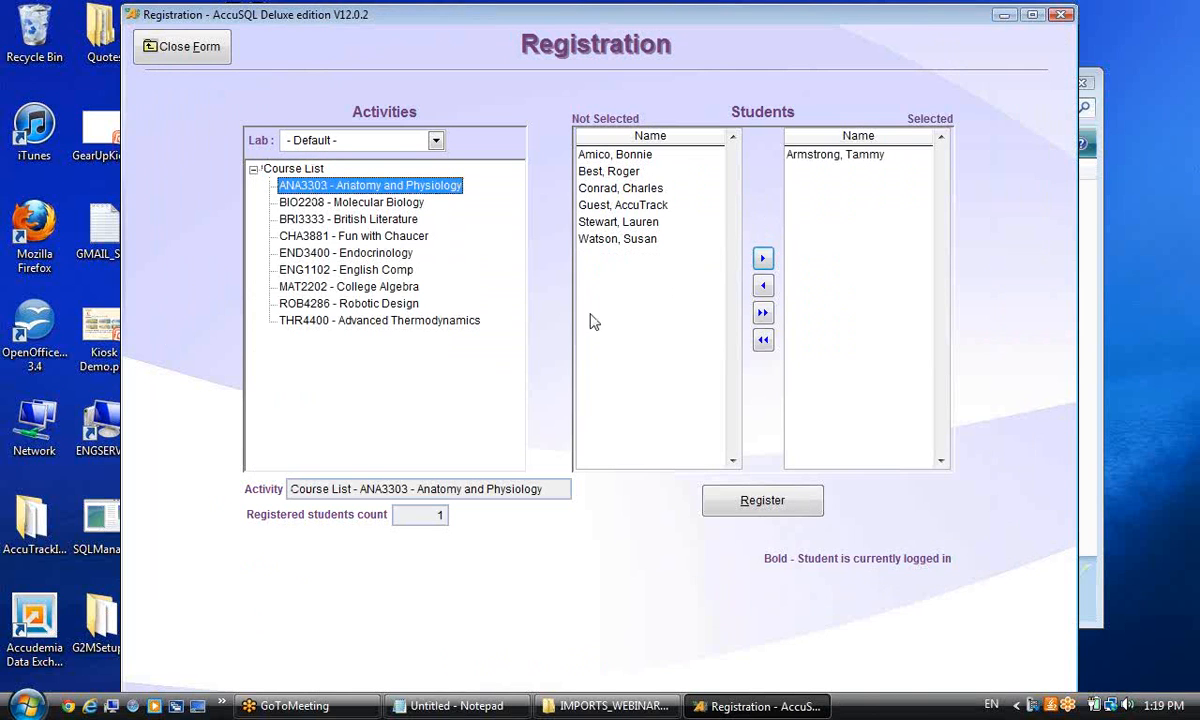
click(404, 204)
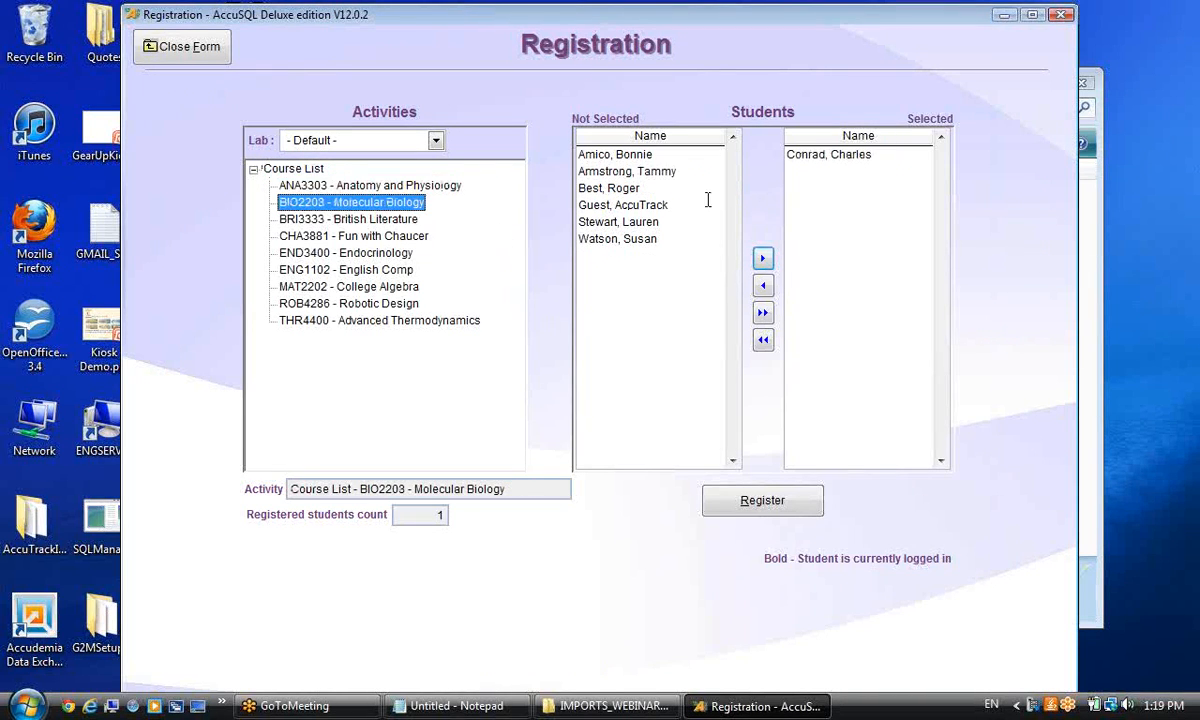
click(478, 219)
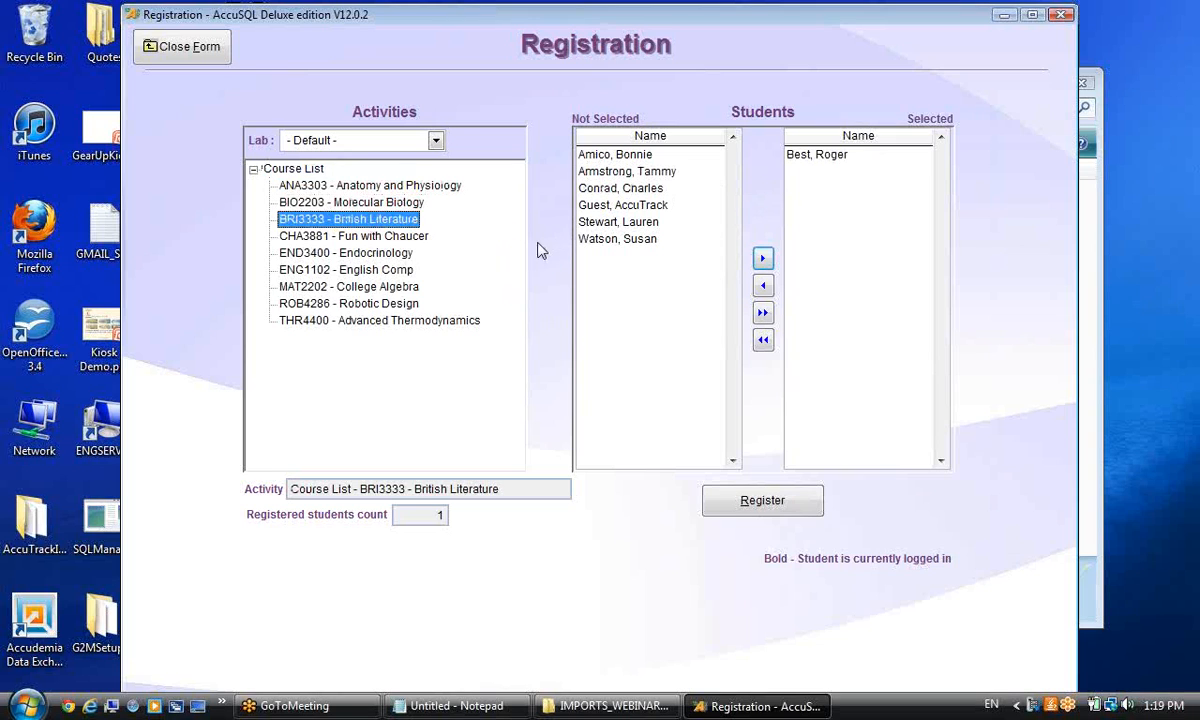
click(497, 232)
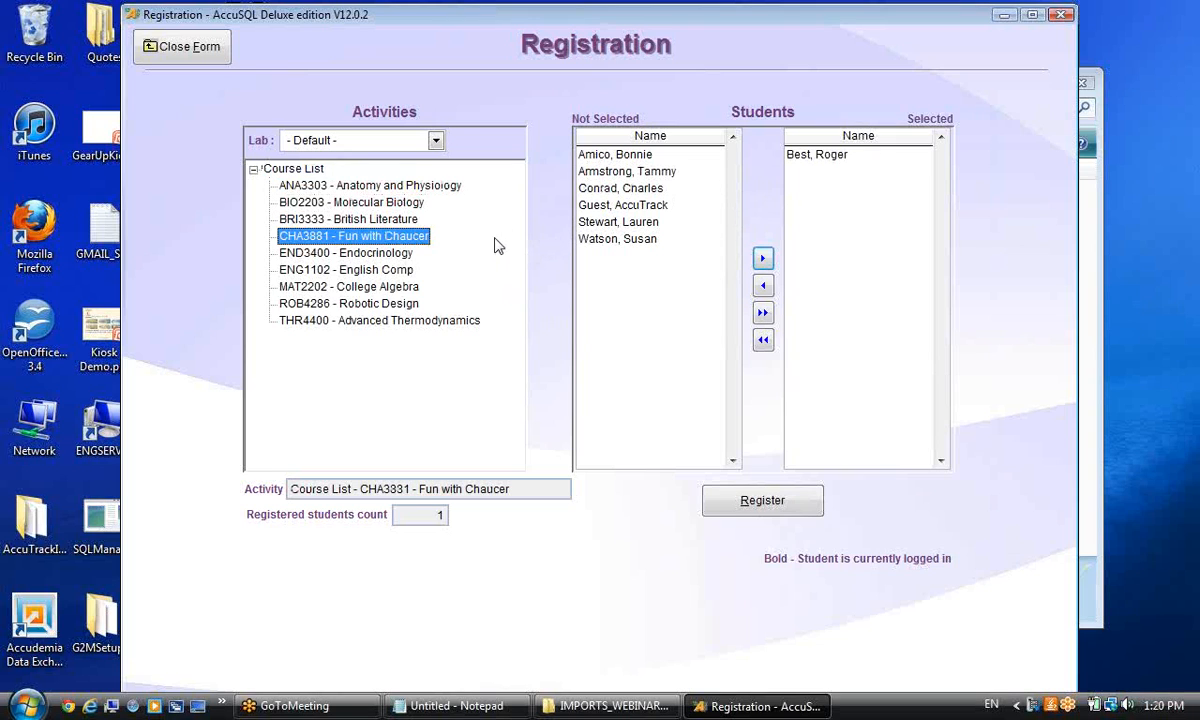
click(497, 249)
click(538, 265)
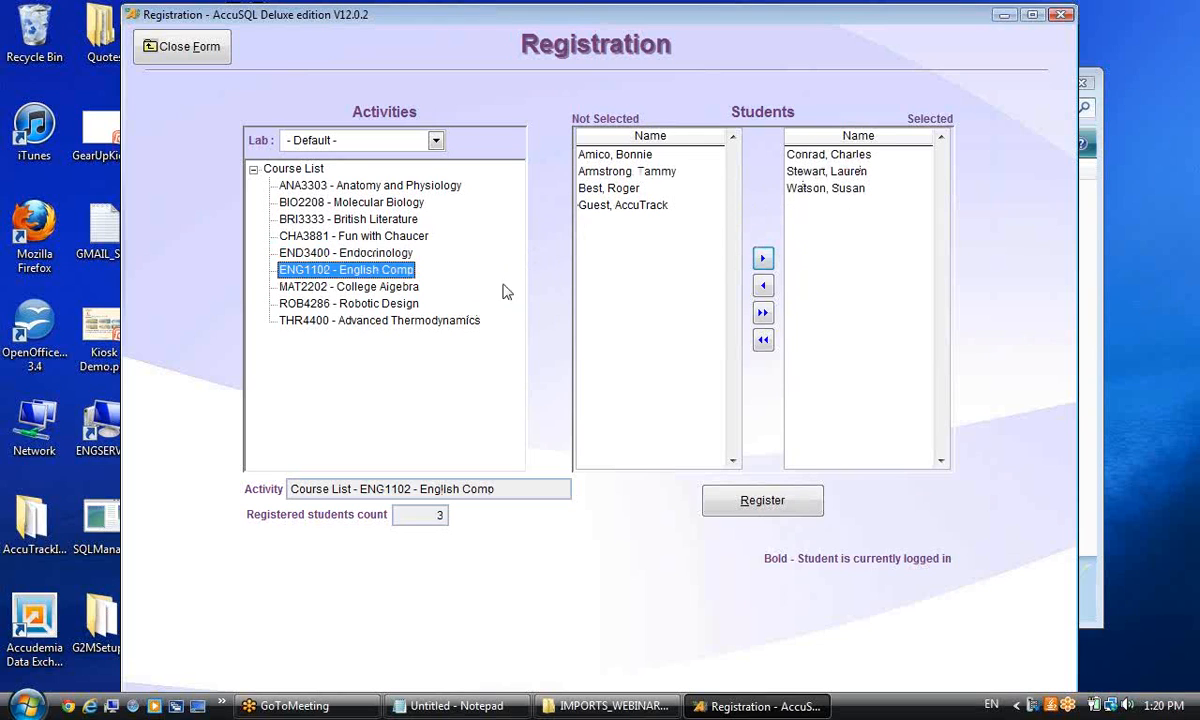
key(Down)
key(Down)
key(Down)
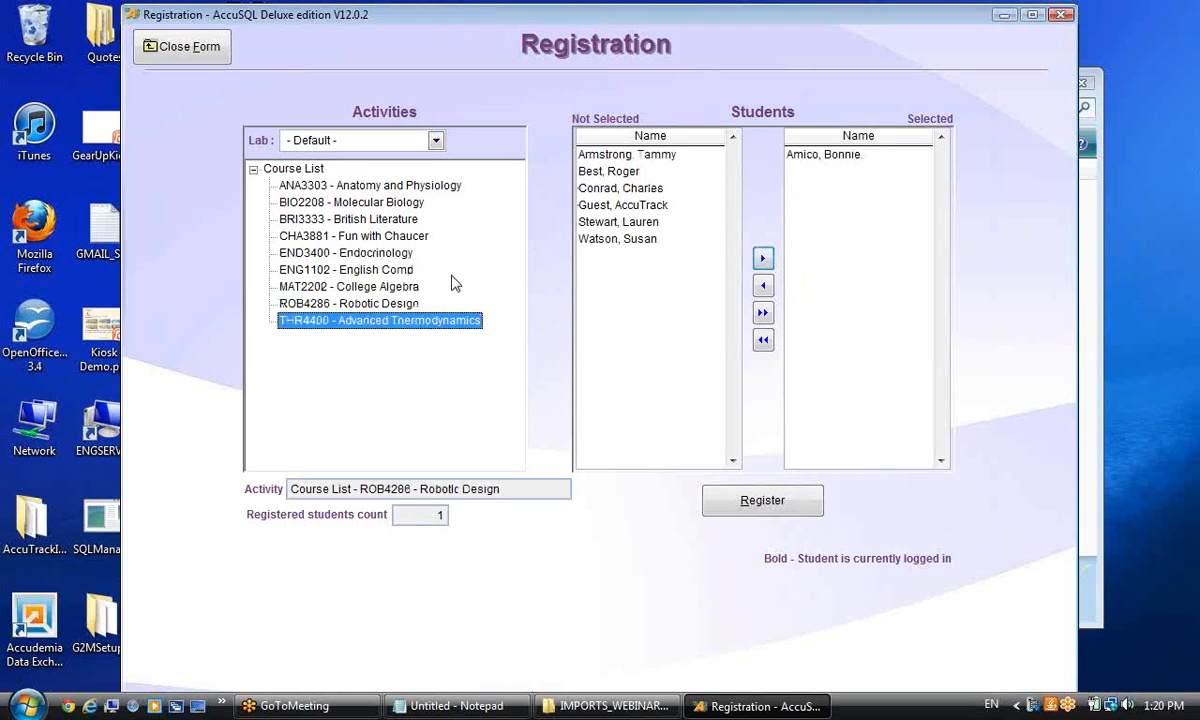
click(168, 46)
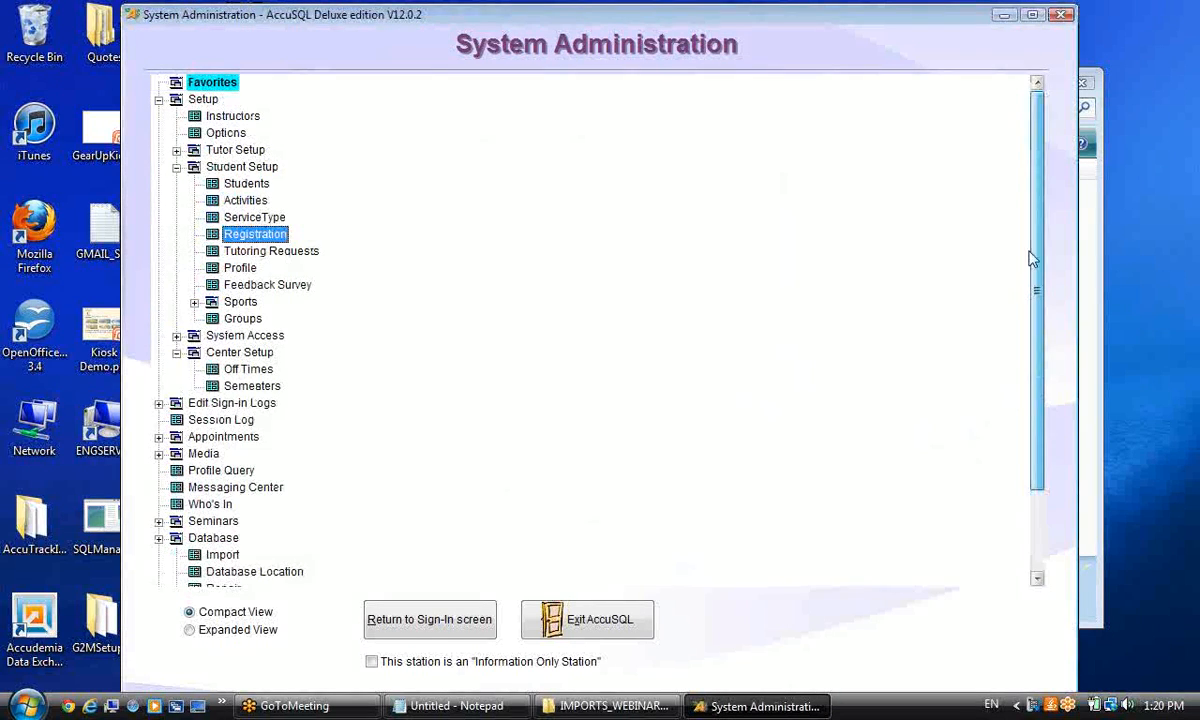
In the Options' Activity Screen settings, enable "Only show registered activities in the Activities screen", save, and close the form.
click(220, 141)
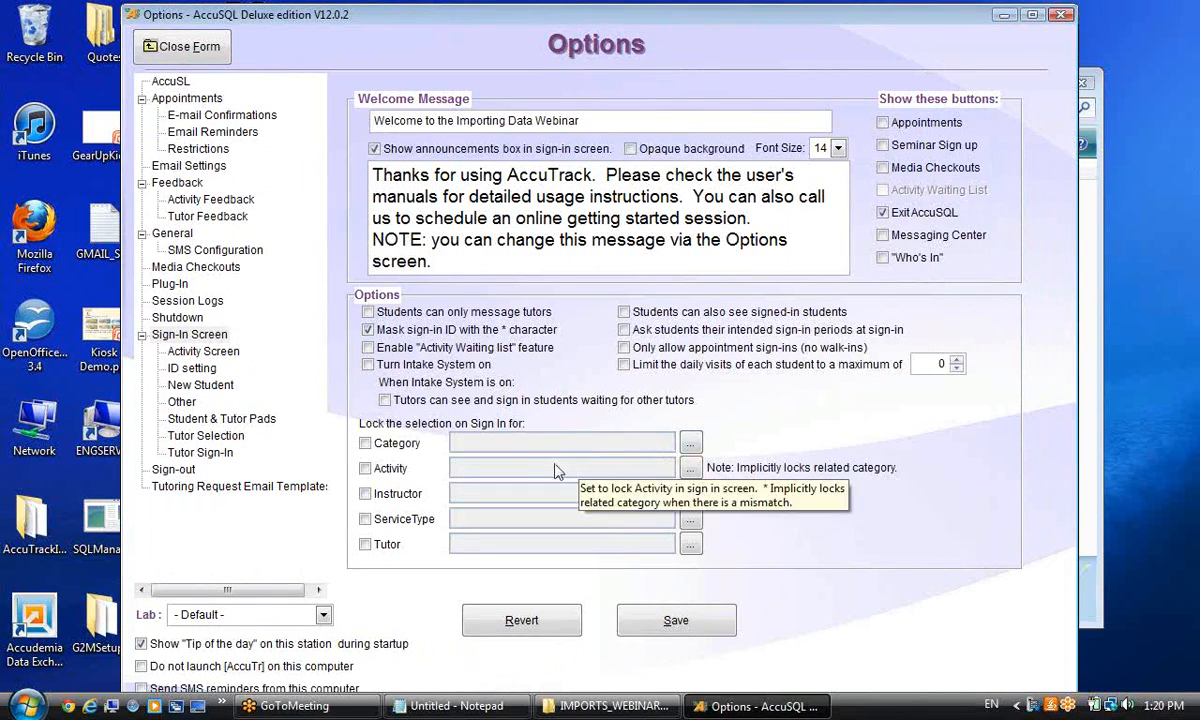
click(203, 351)
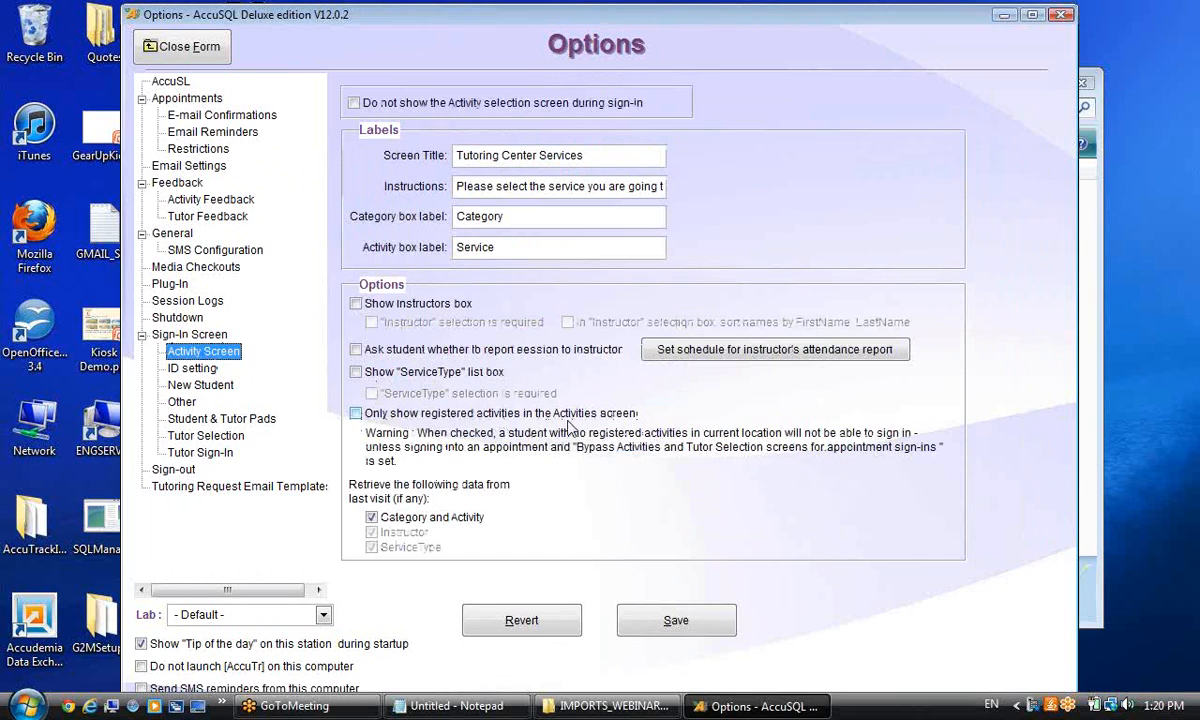
click(356, 415)
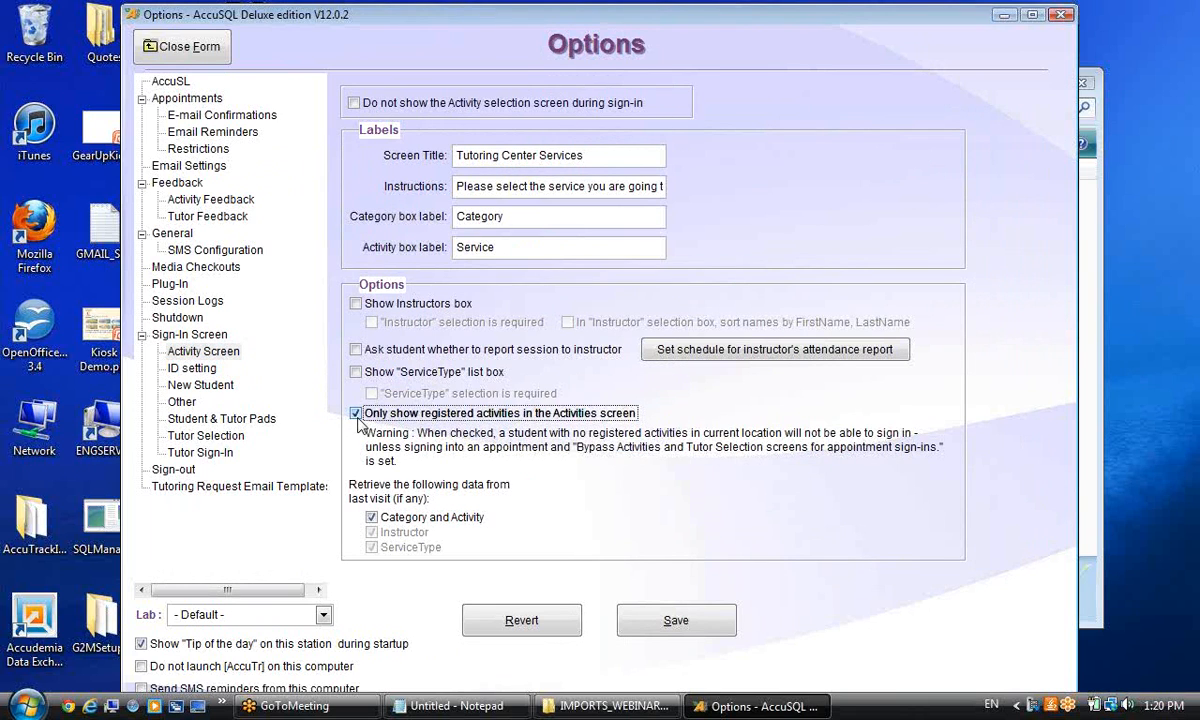
click(356, 413)
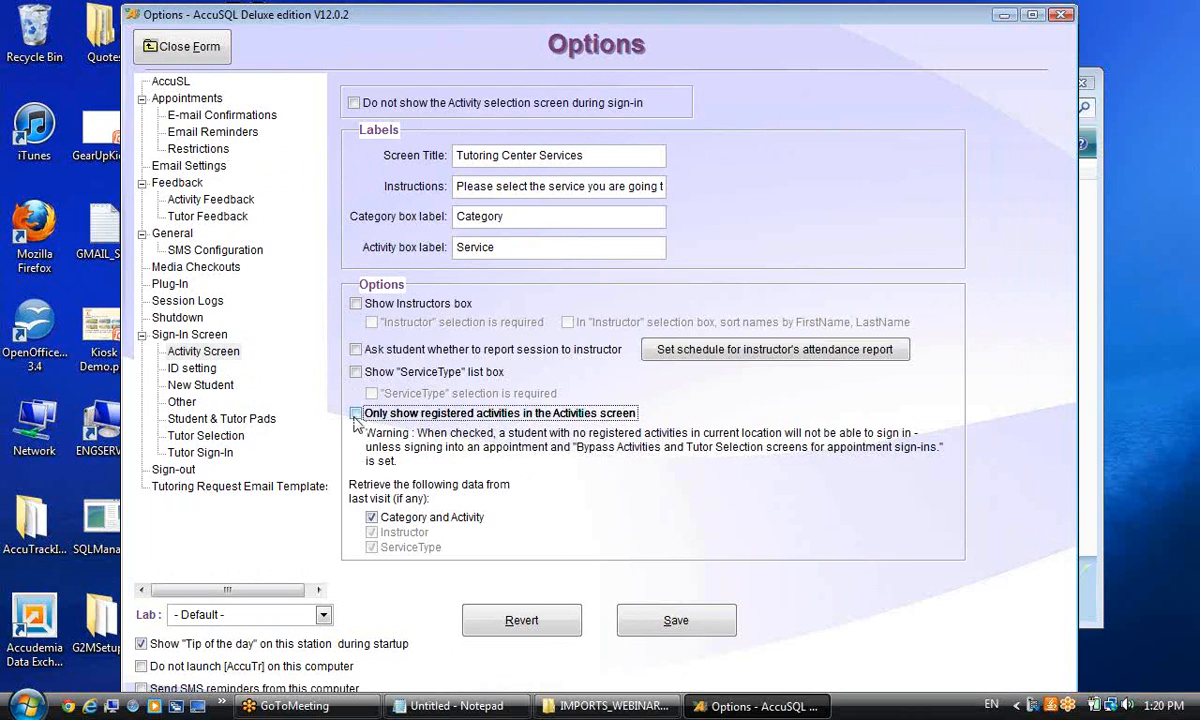
click(660, 620)
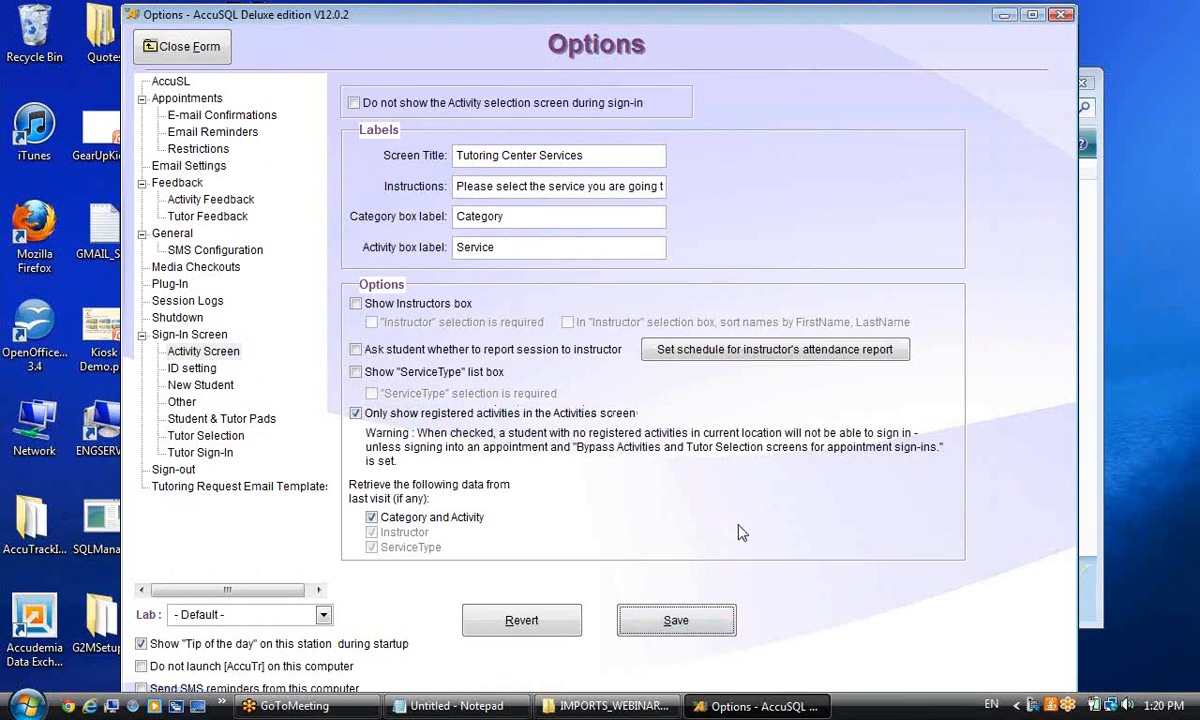
click(183, 48)
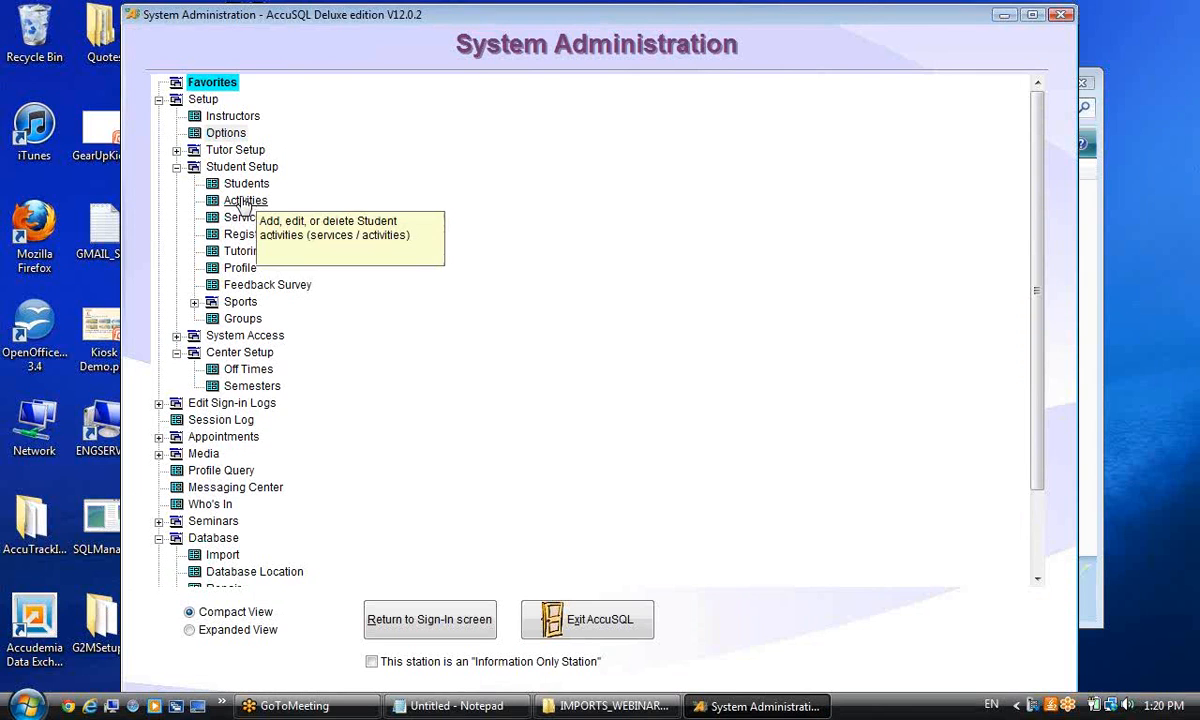
click(528, 211)
scroll(543, 246, down, 1)
scroll(549, 248, up, 1)
scroll(557, 261, down, 1)
scroll(558, 264, up, 1)
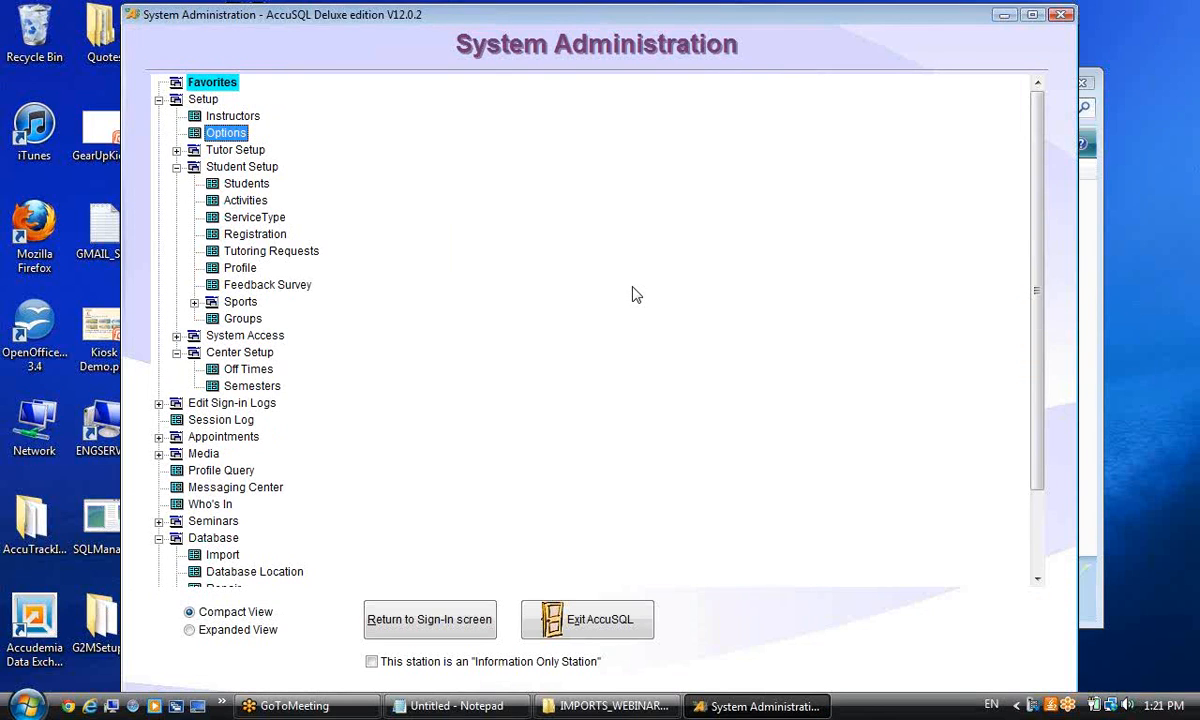
scroll(640, 285, down, 1)
scroll(648, 289, up, 1)
Switch System Administration to Expanded View and open the Lab's IDs form in Center Setup.
click(190, 630)
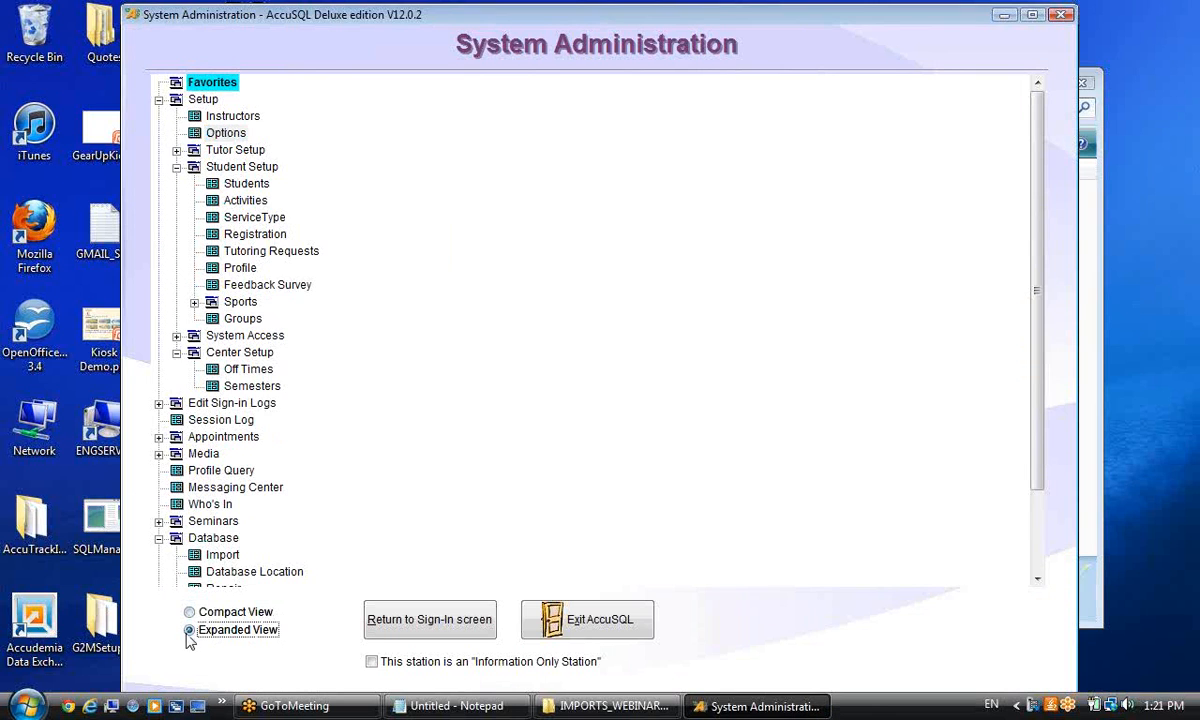
click(158, 99)
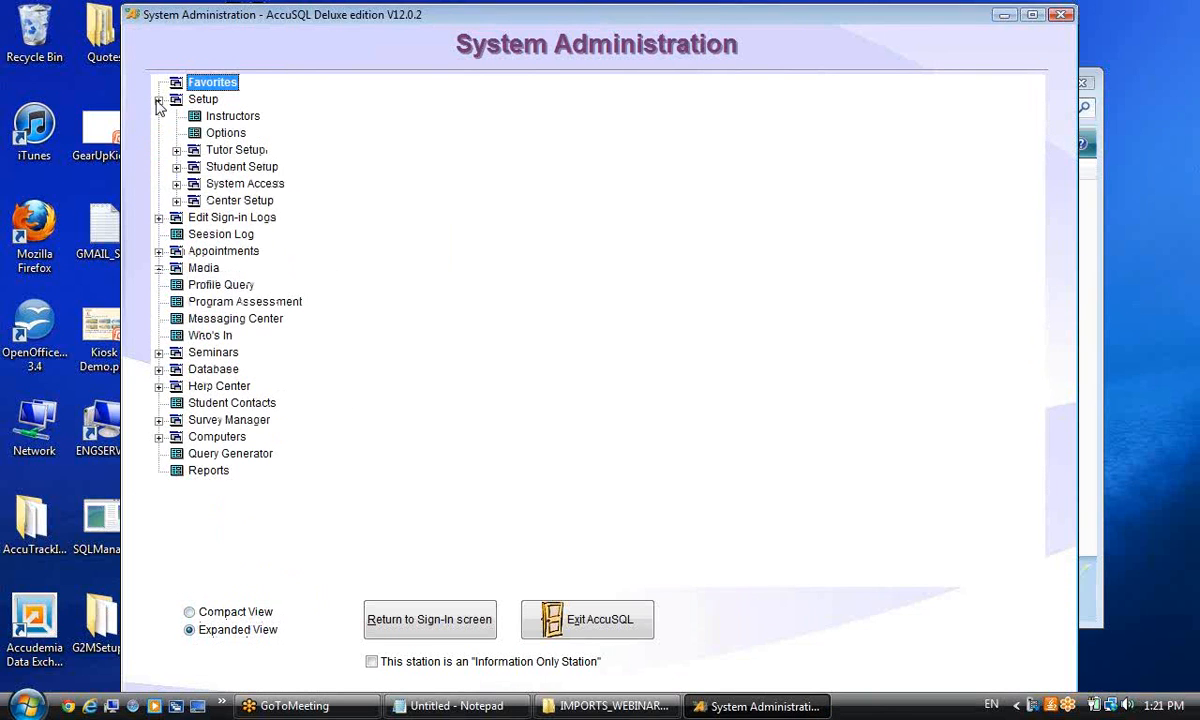
click(176, 184)
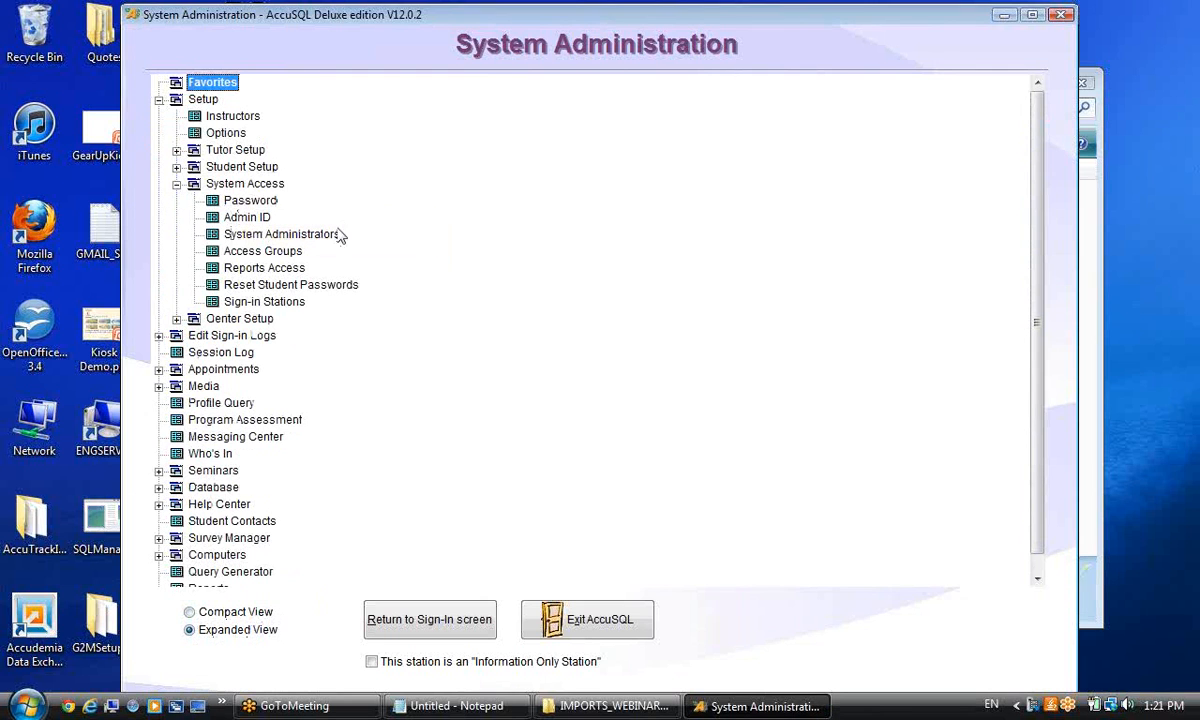
click(177, 185)
click(176, 201)
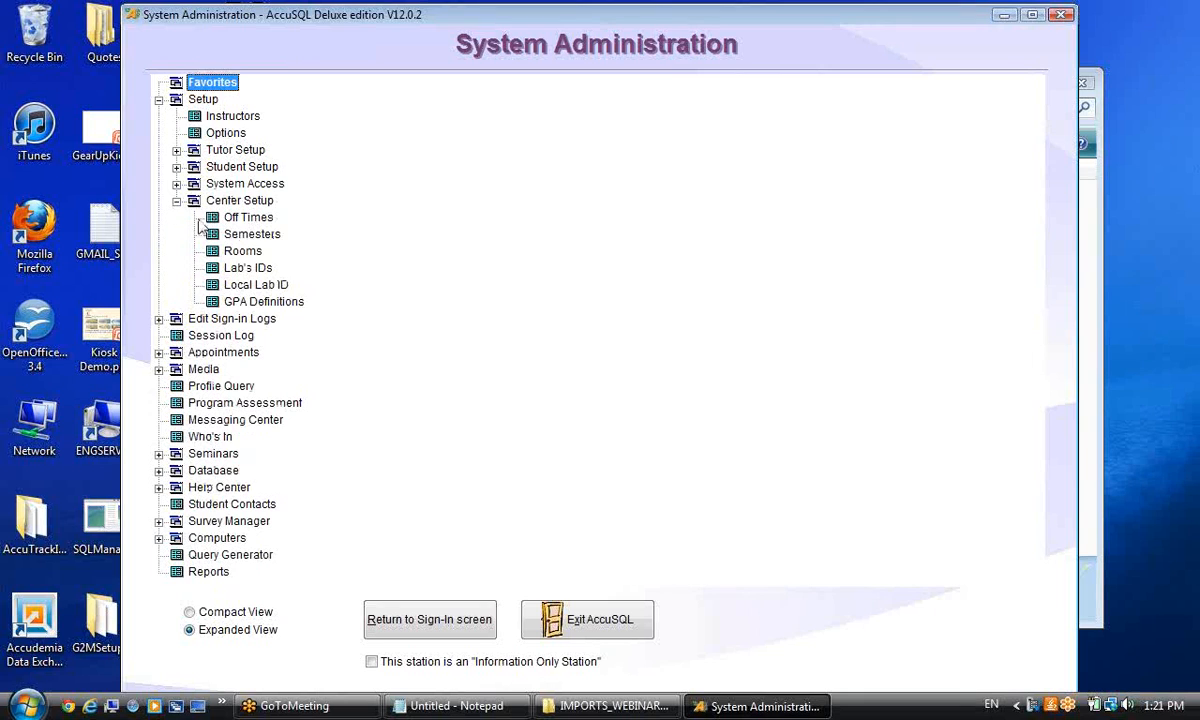
mouse_move(234, 270)
click(250, 269)
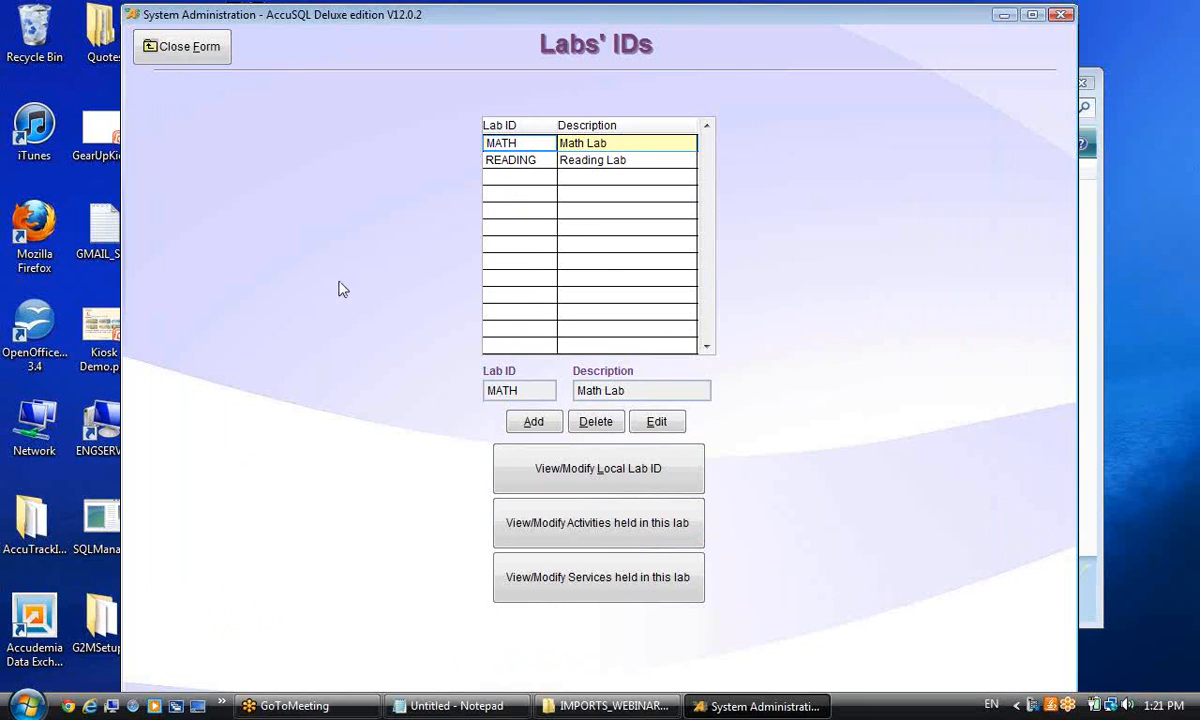
Review the IDs and descriptions of the MATH and READING labs and close the Labs' IDs form.
click(513, 161)
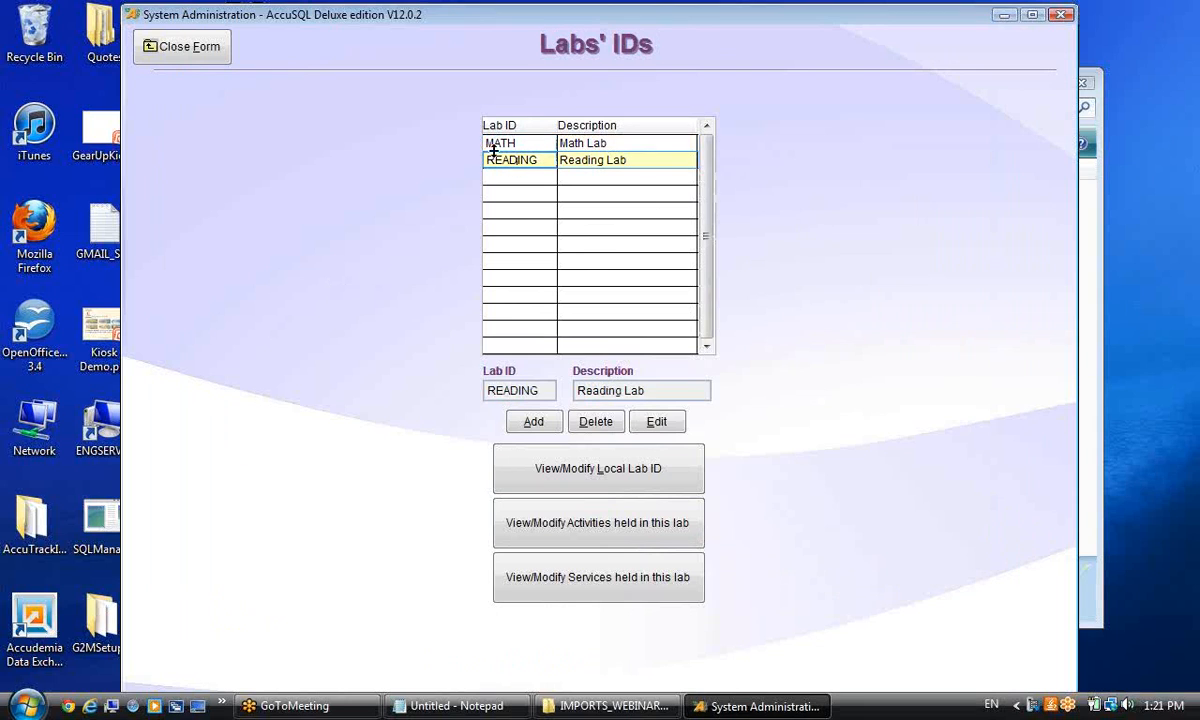
click(530, 142)
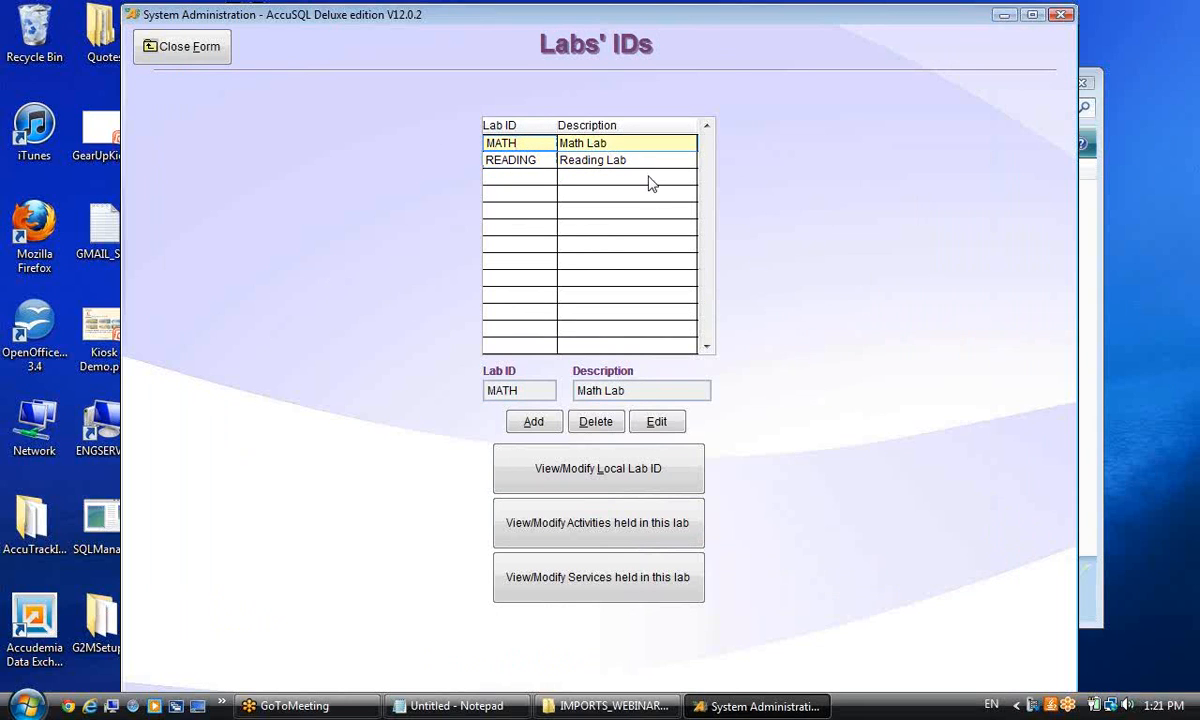
click(545, 161)
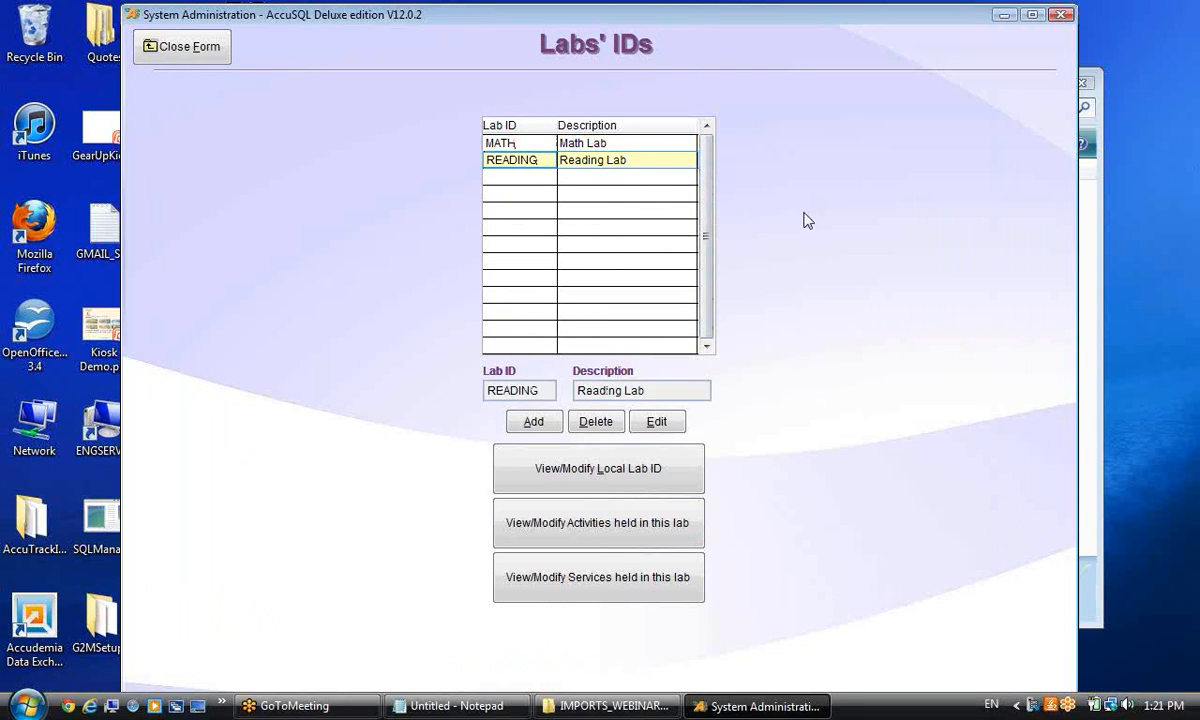
click(522, 143)
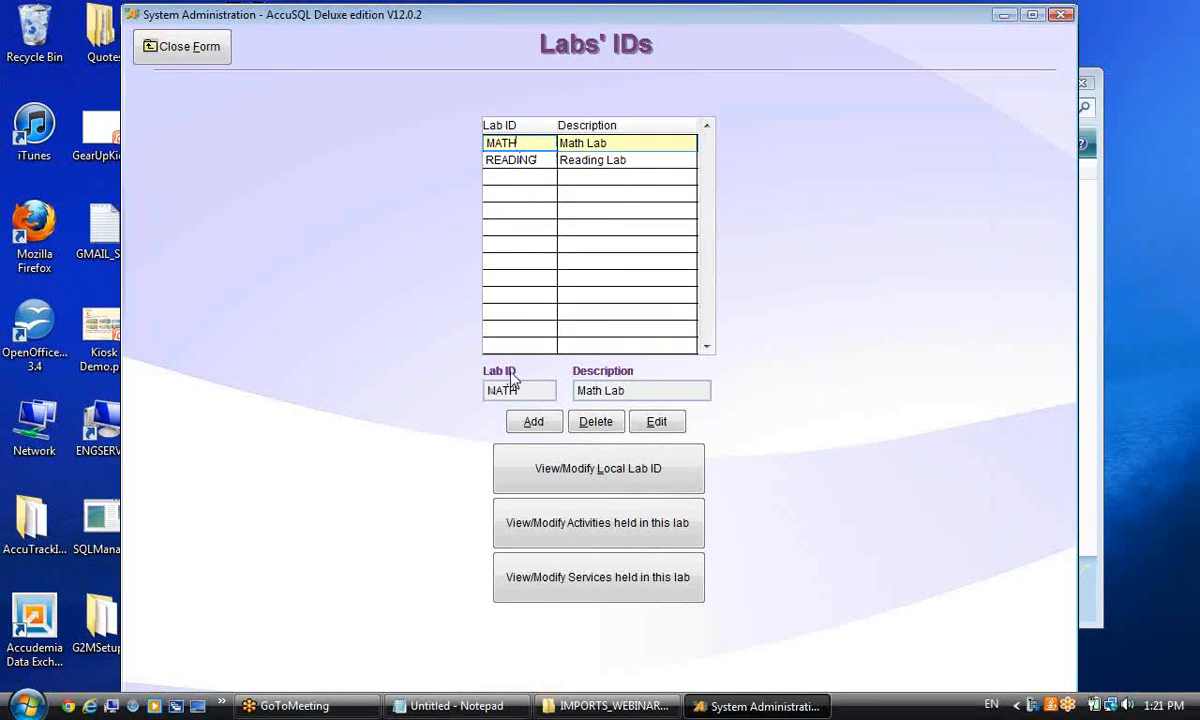
click(492, 159)
click(503, 143)
click(530, 160)
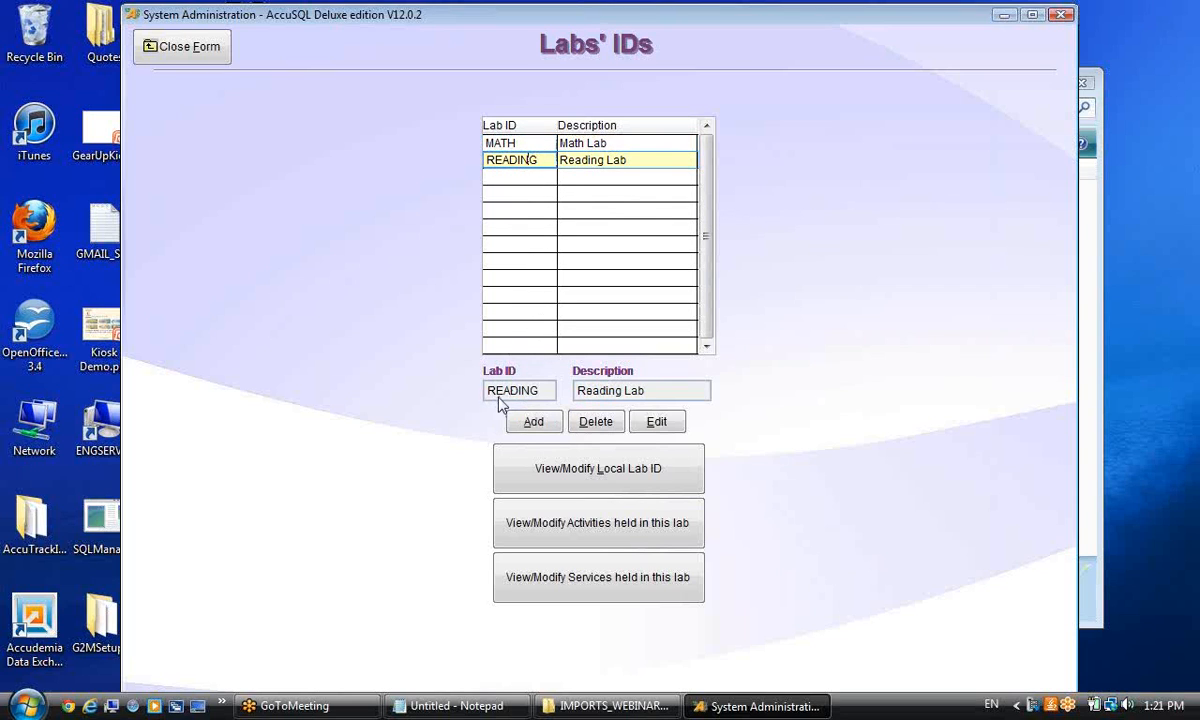
click(175, 47)
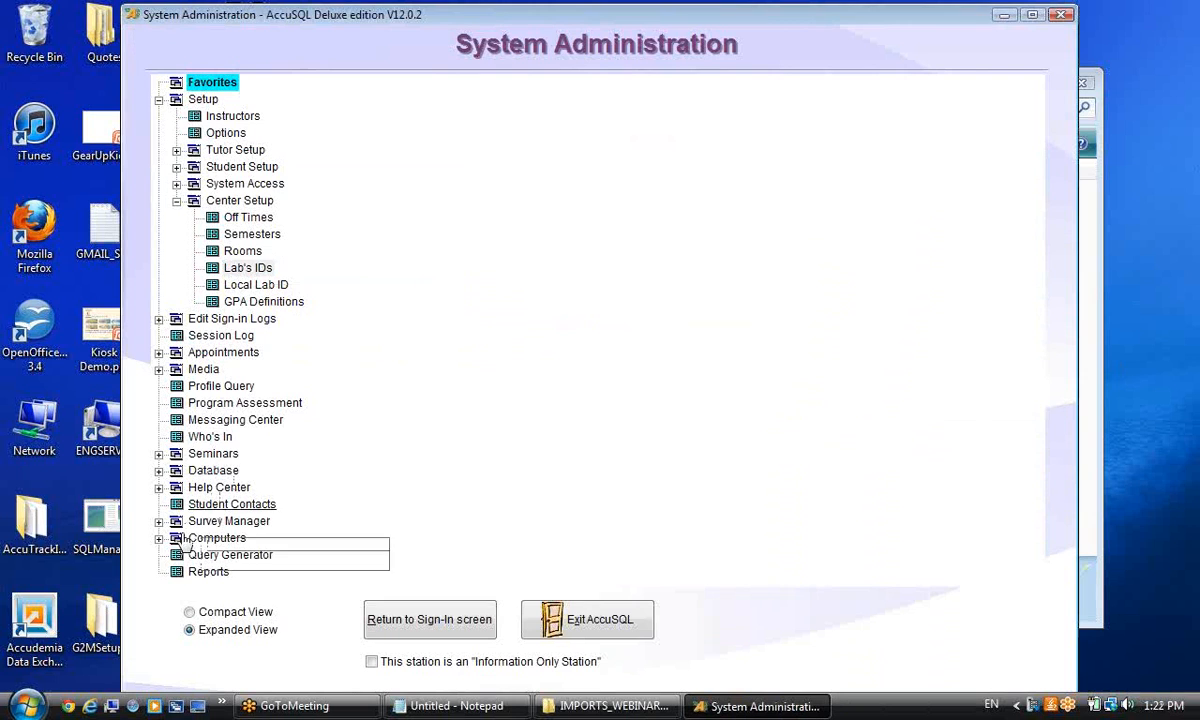
Start a new database import and choose Student_w_reg.csv, with all file types shown, as the file to import.
click(159, 470)
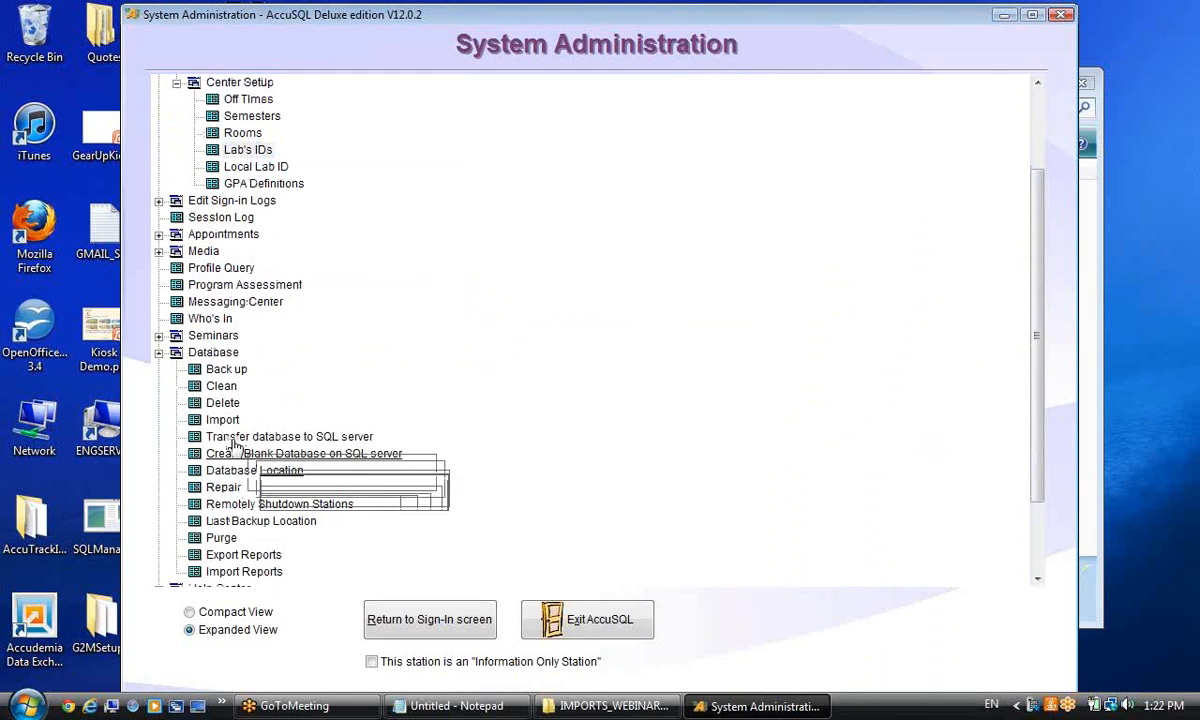
click(222, 420)
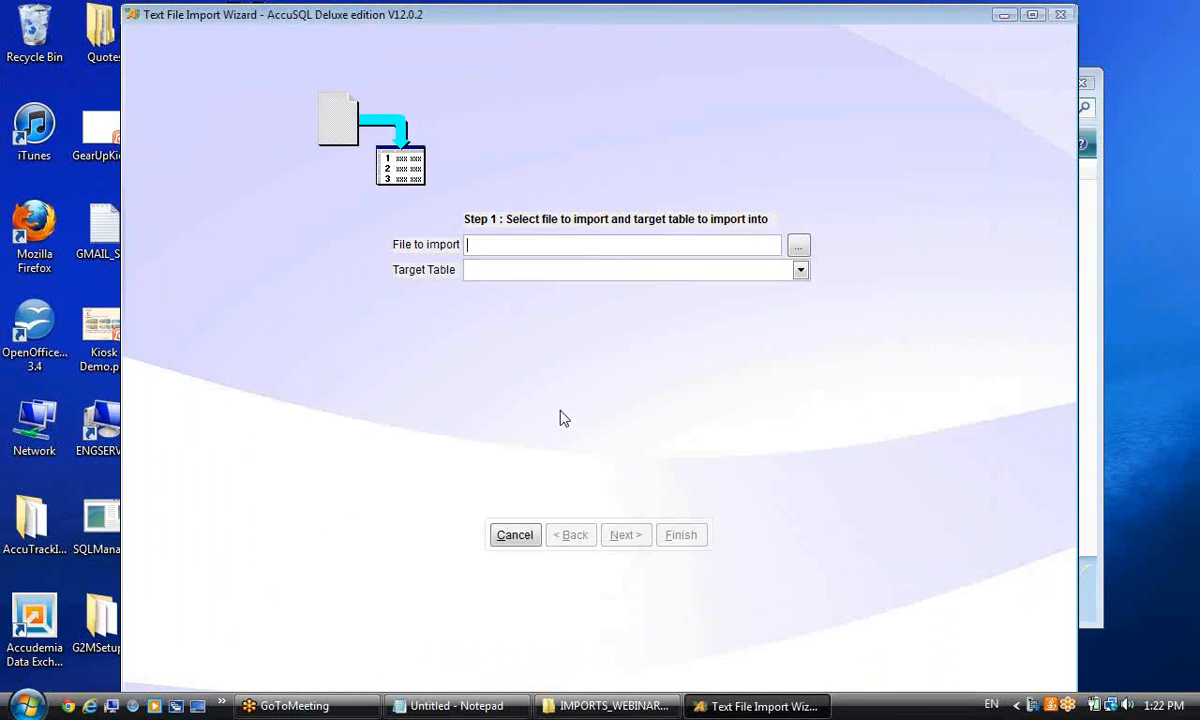
click(799, 248)
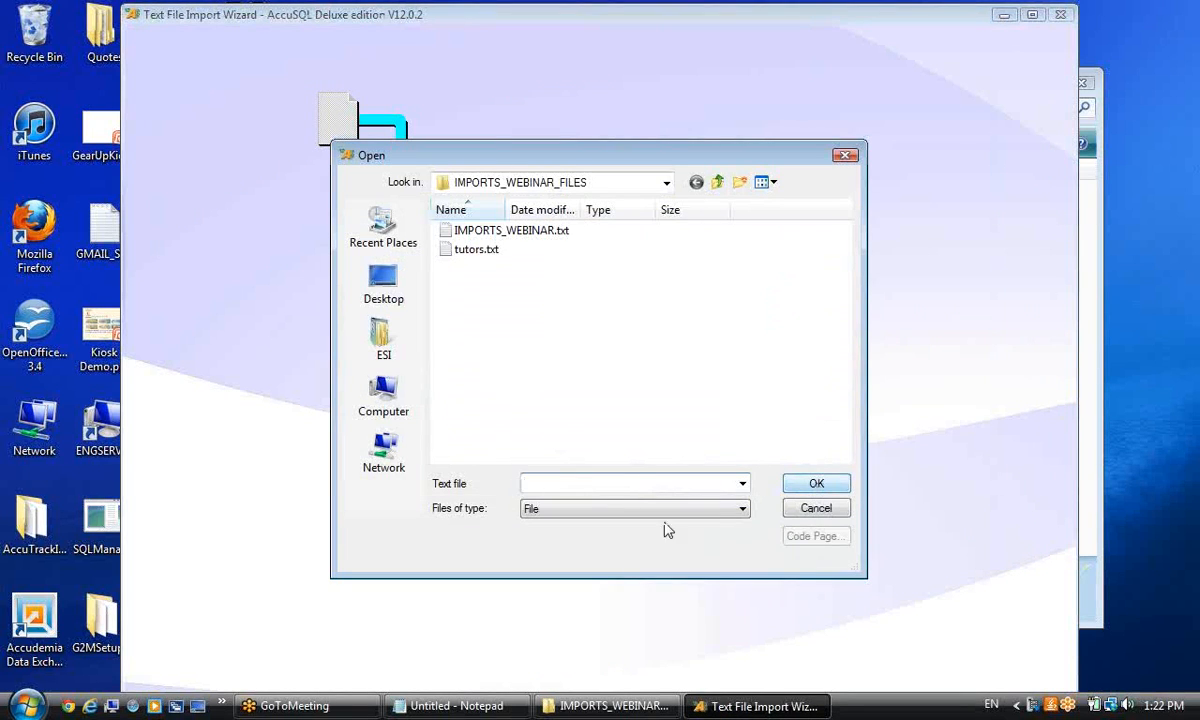
click(595, 510)
click(596, 522)
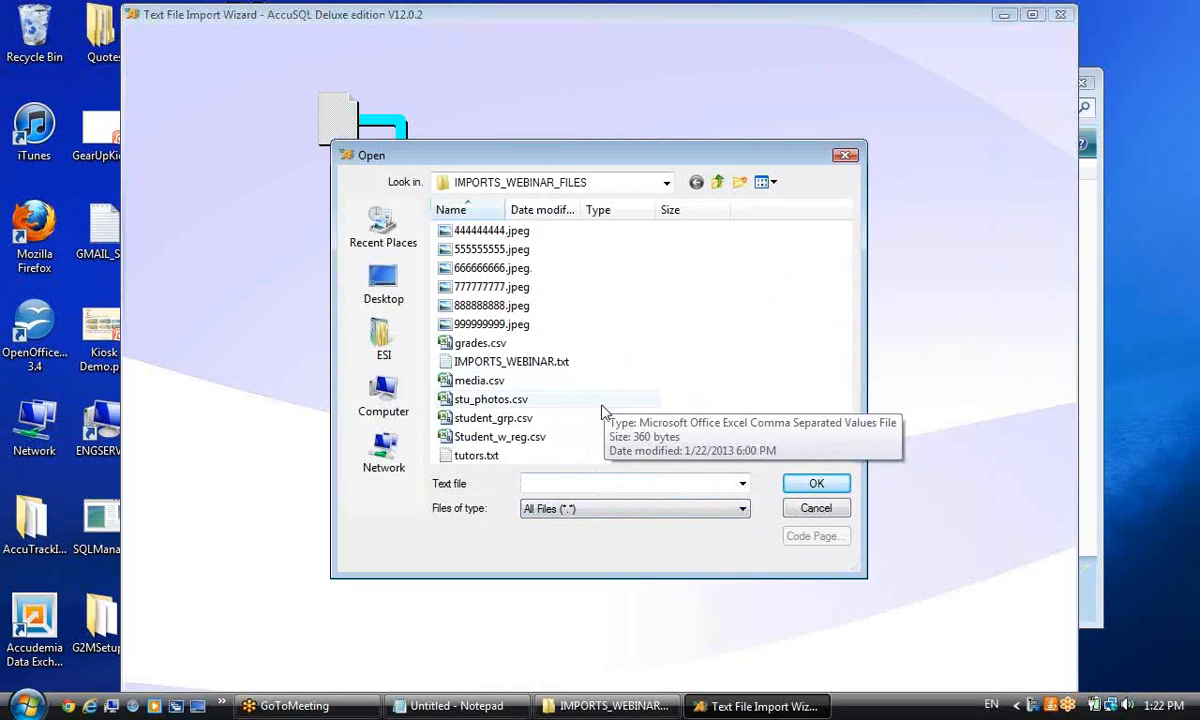
click(534, 441)
click(813, 485)
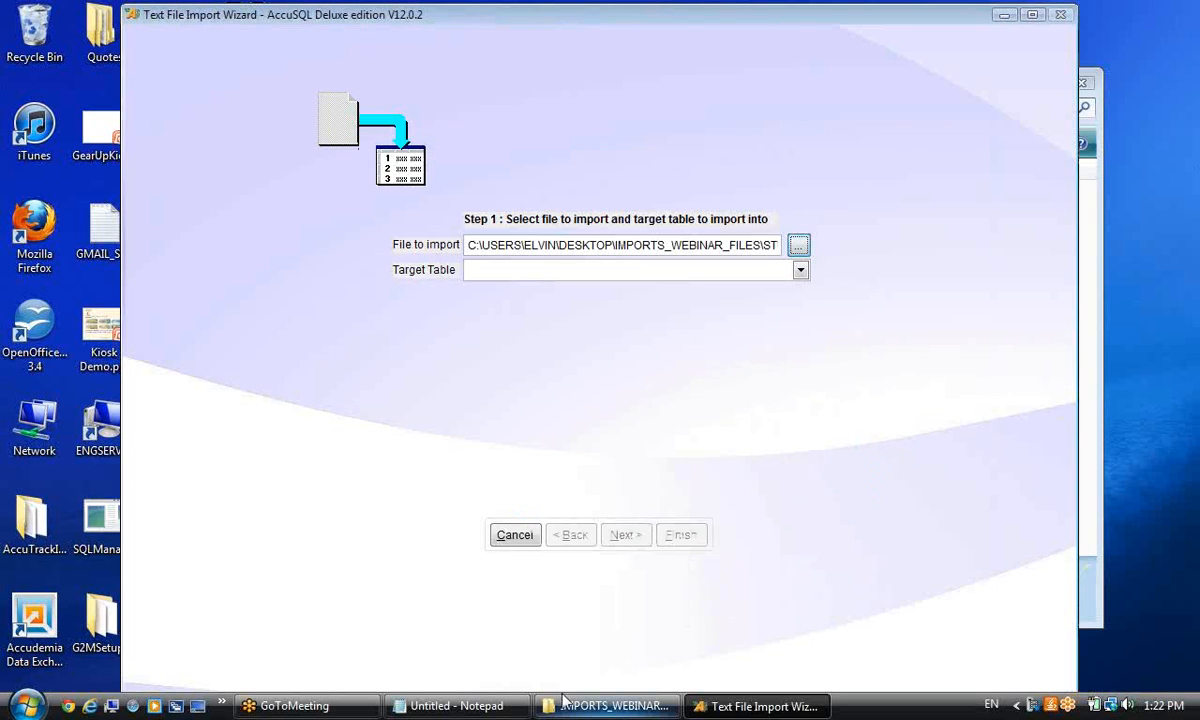
Open Student_w_reg.csv in Excel, fit the PHONE column's width, examine the columns through LABID, and return to the AccuSQL import wizard.
click(602, 709)
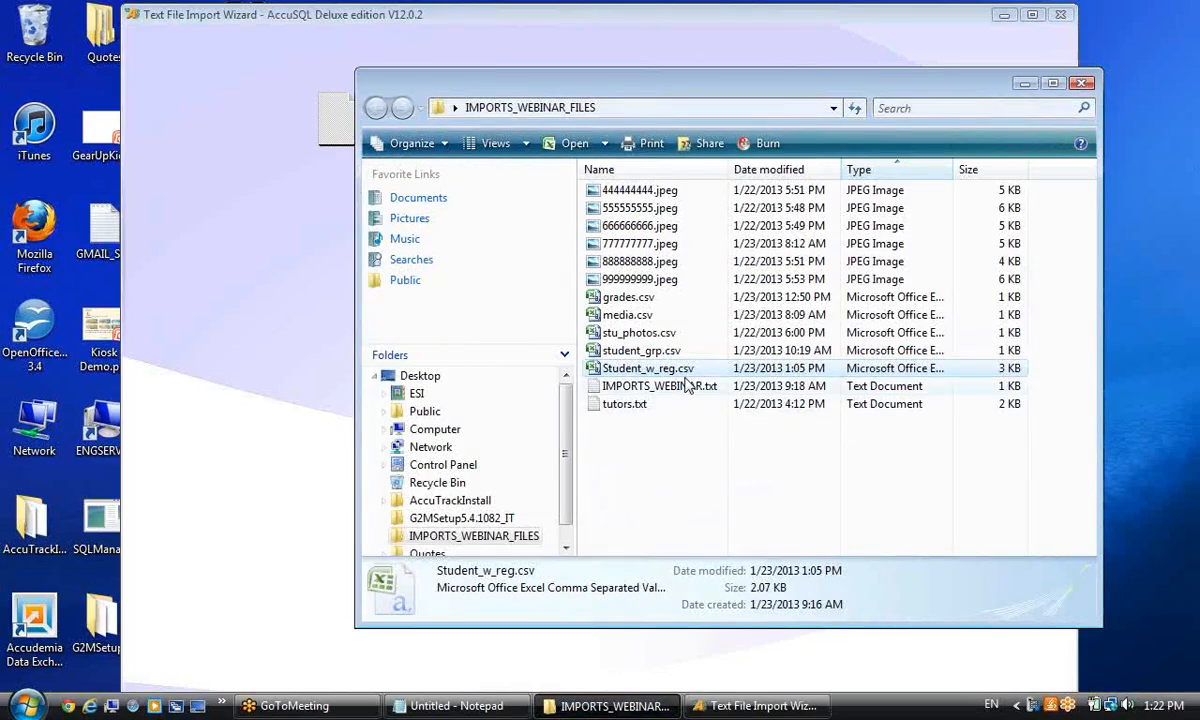
double_click(686, 370)
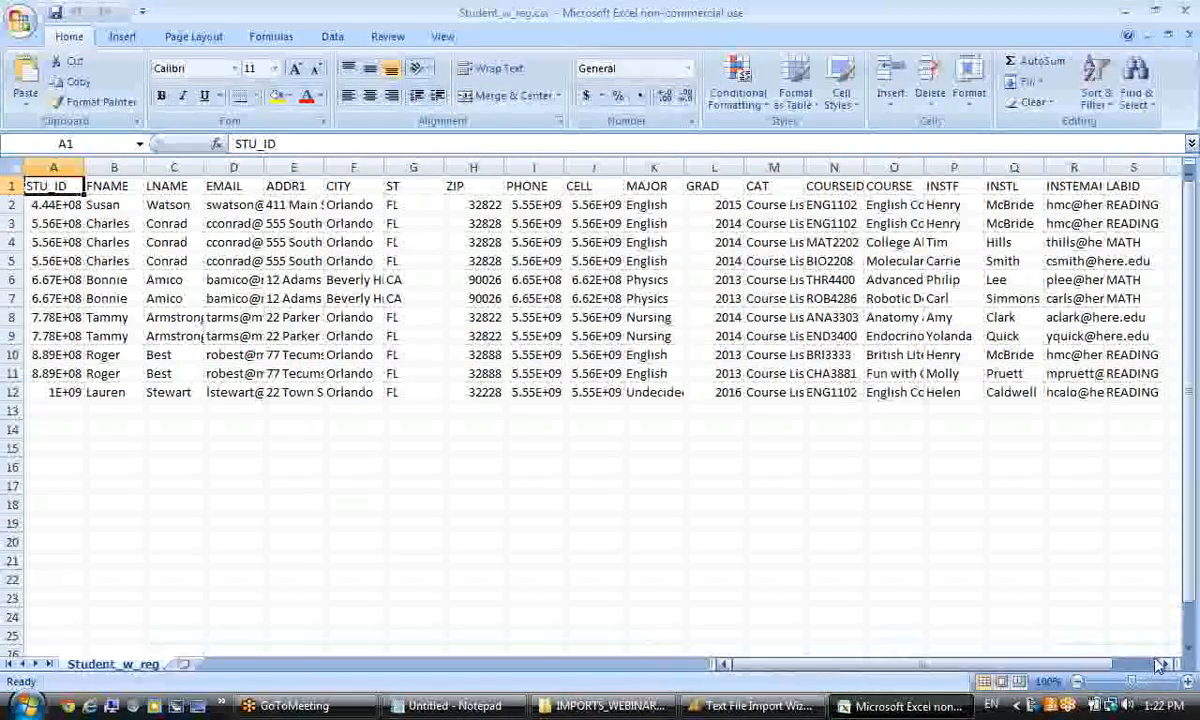
click(1146, 665)
click(840, 666)
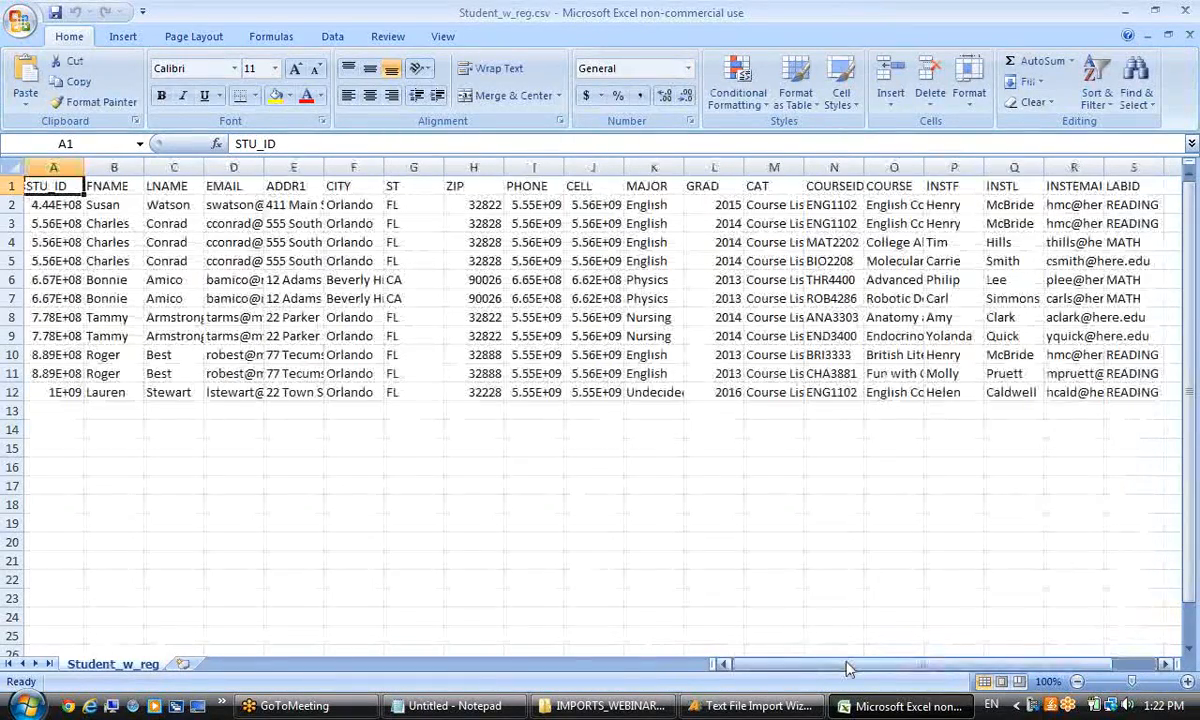
click(1168, 665)
click(1168, 665)
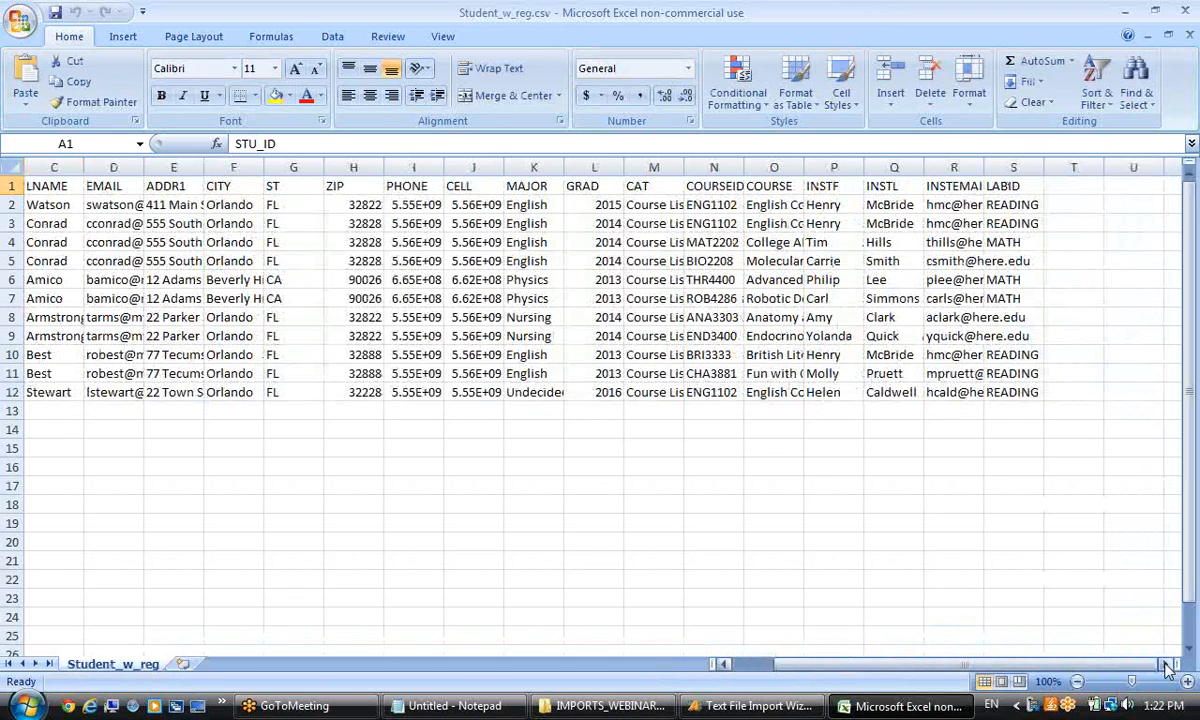
double_click(445, 167)
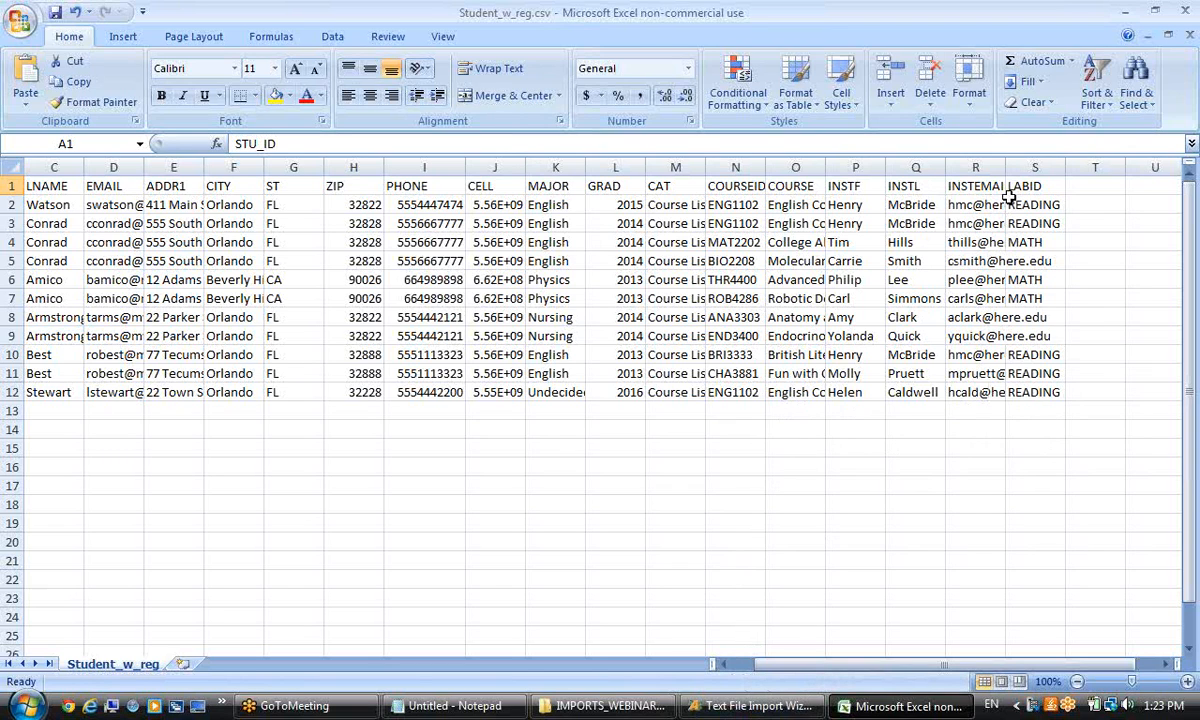
click(1133, 14)
double_click(780, 383)
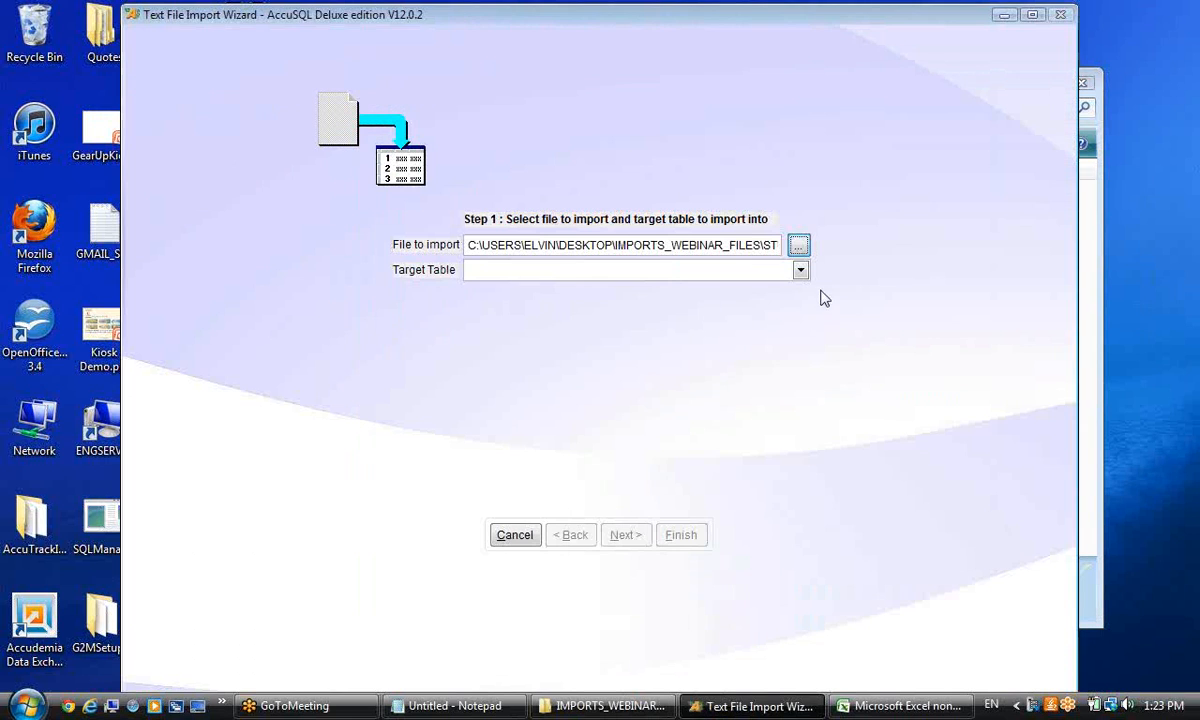
Set the target table to Activity - Lab Registration and accept the comma-delimited file type to reach the field mappings.
click(733, 263)
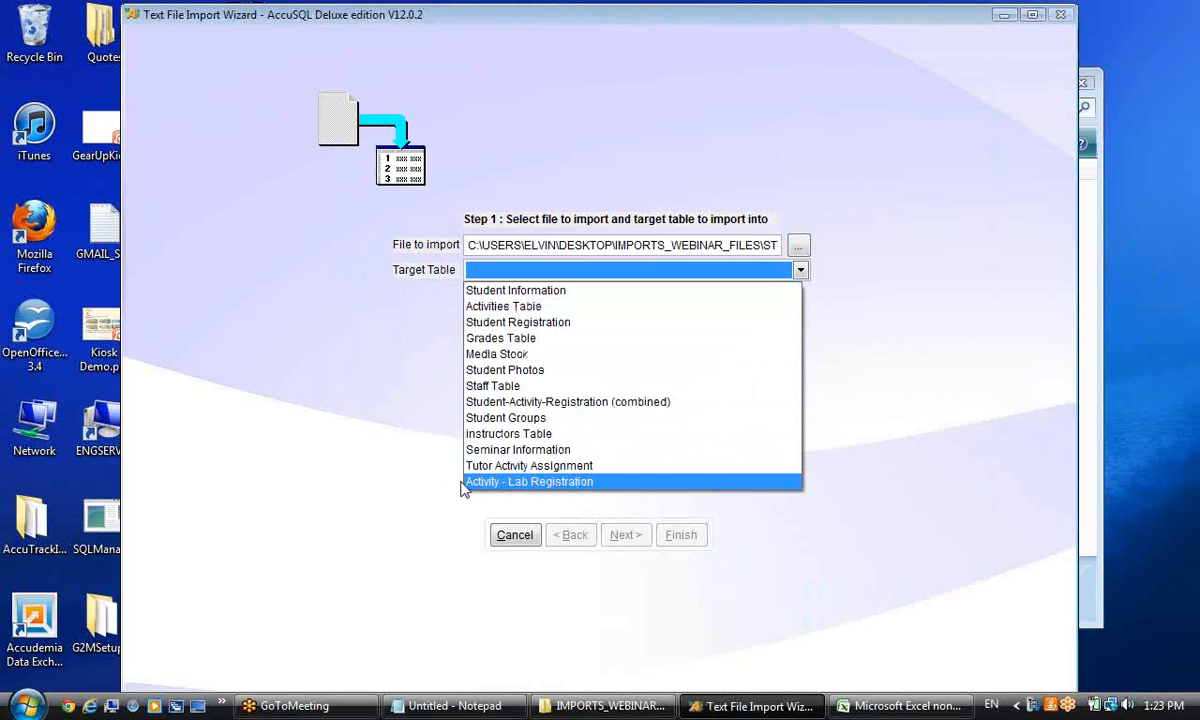
click(535, 484)
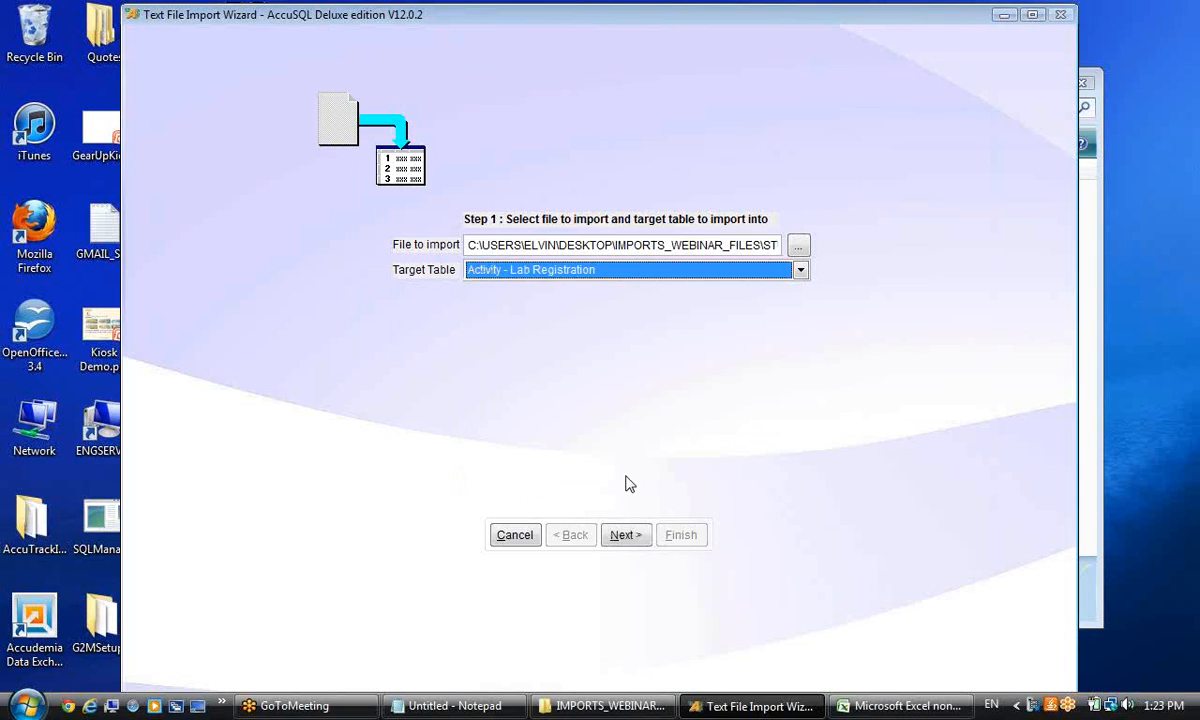
click(622, 537)
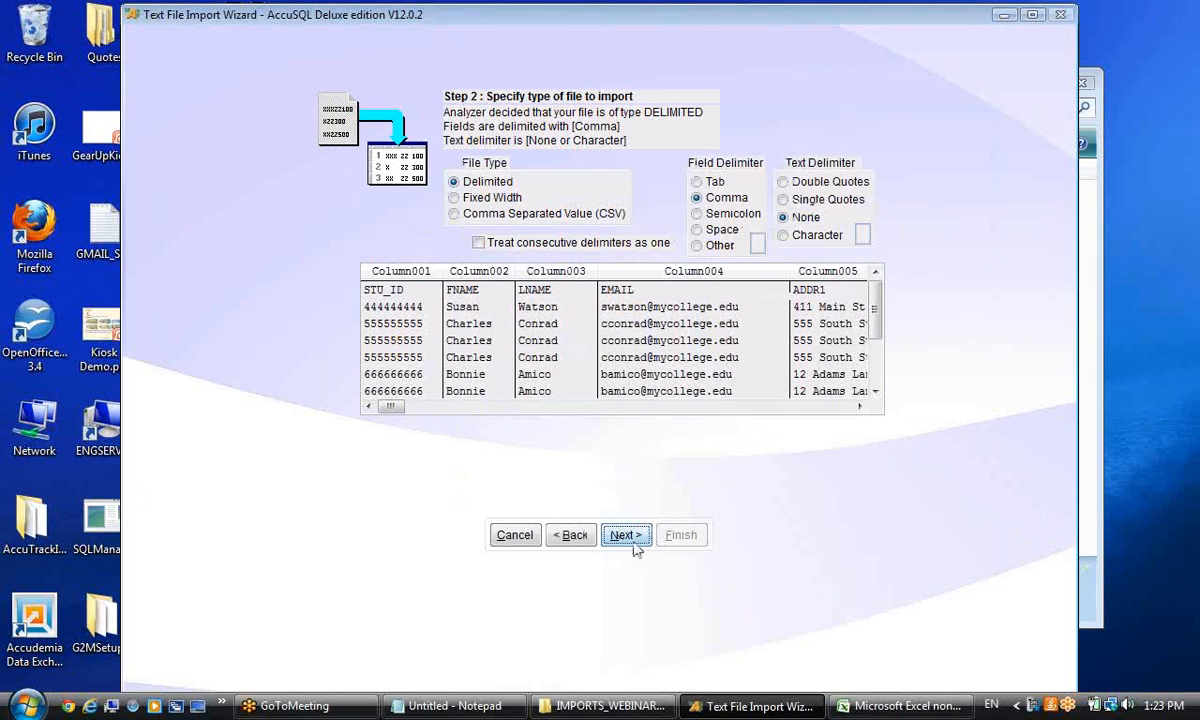
click(622, 537)
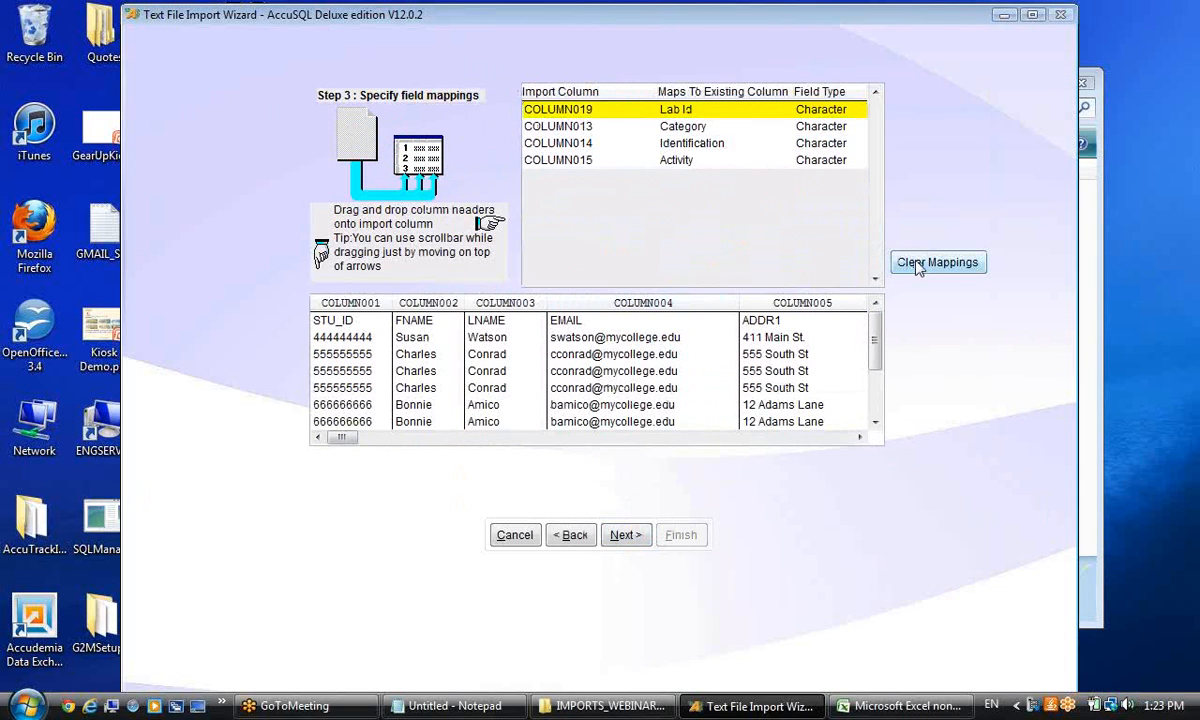
Clear the field mappings and map COLUMN019 to Lab Id, COLUMN013 to Category, COLUMN014 to Identification and COLUMN015 to Activity.
click(754, 143)
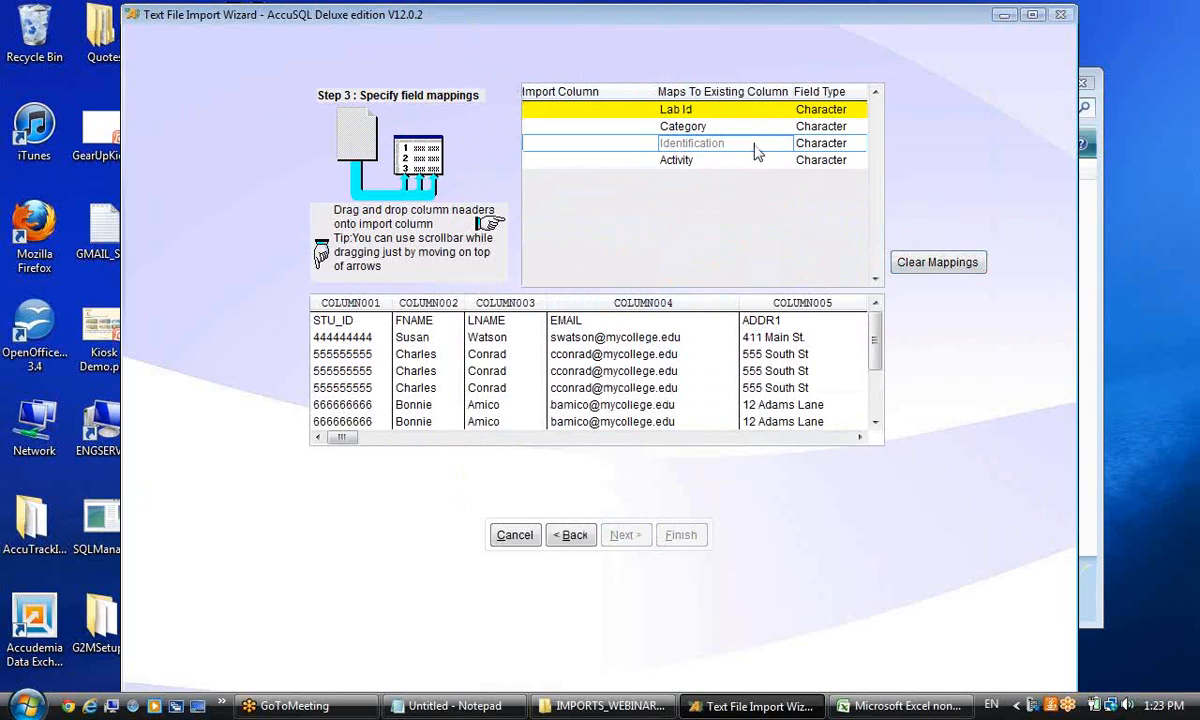
click(741, 160)
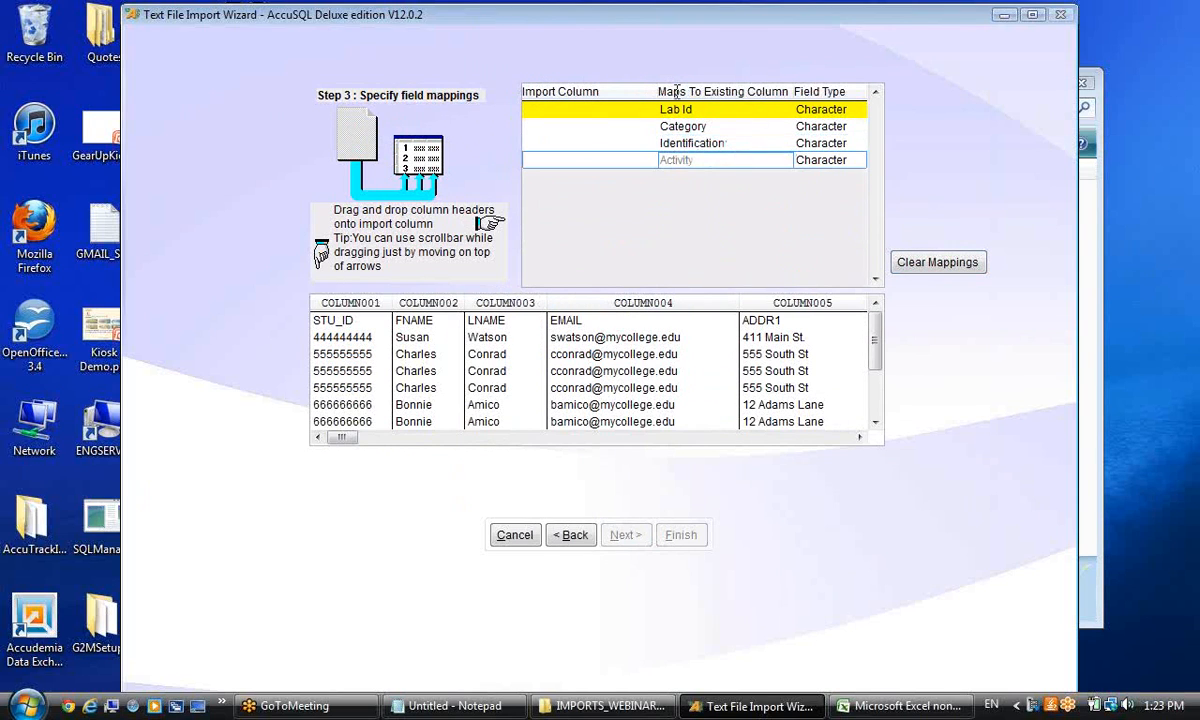
drag(343, 438, 848, 459)
drag(635, 303, 547, 112)
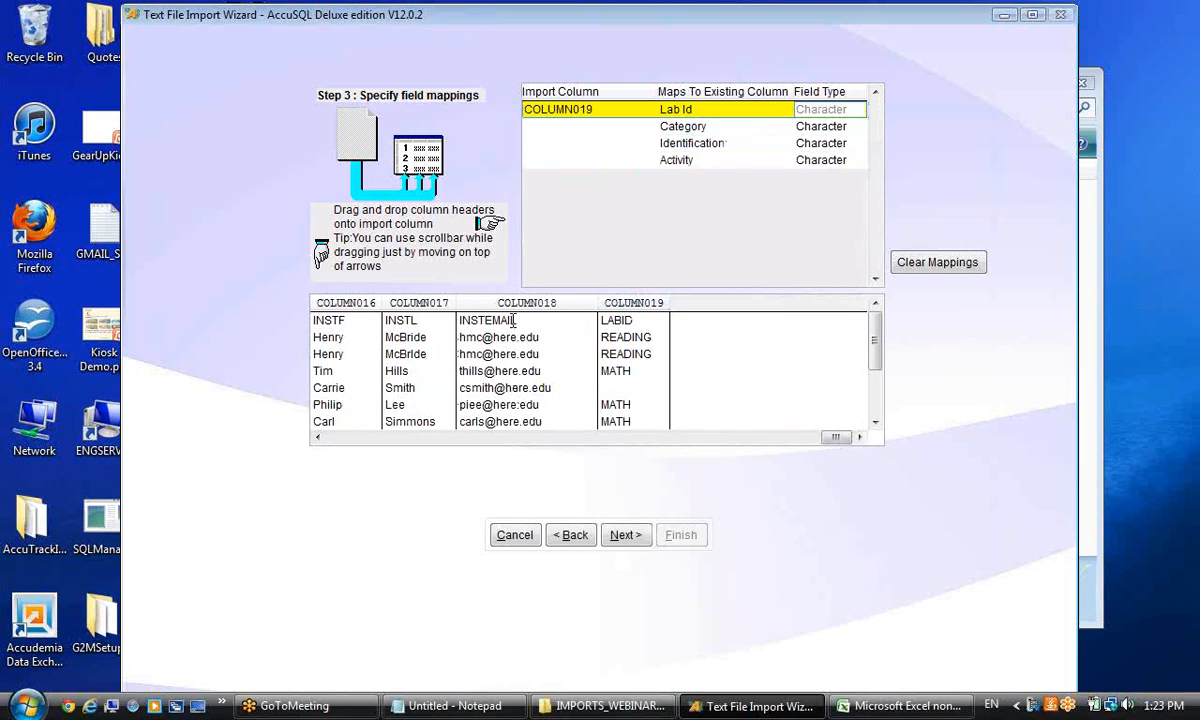
click(454, 438)
drag(528, 305, 571, 127)
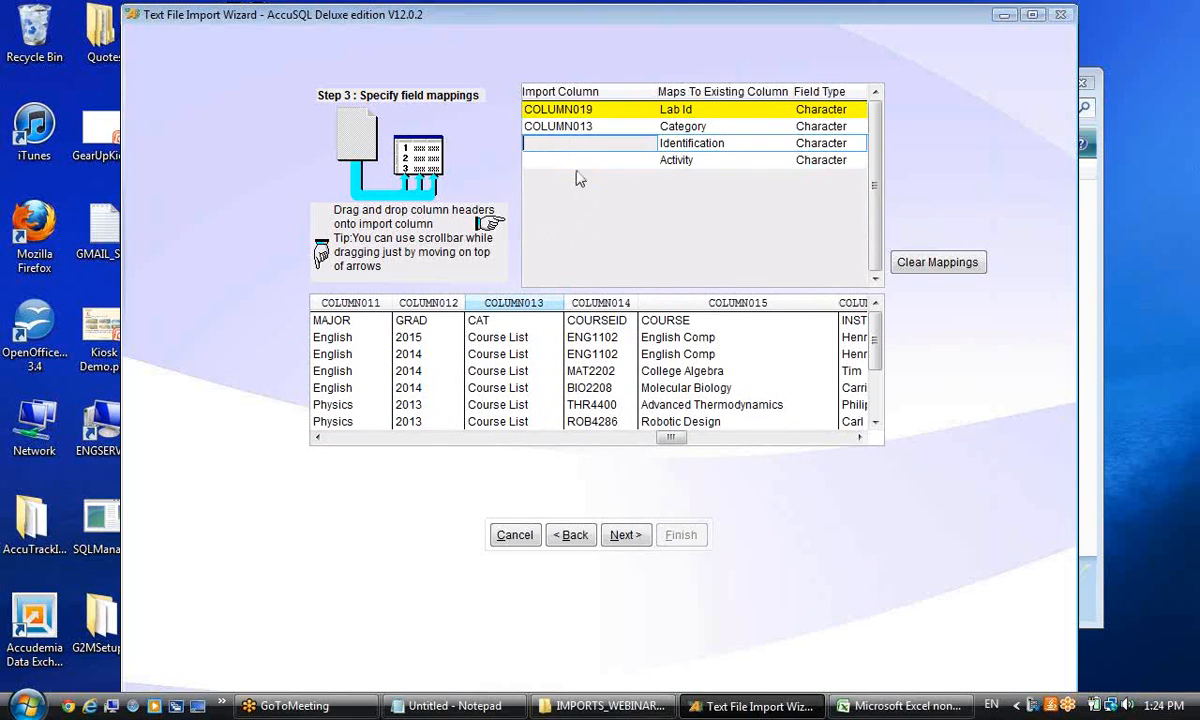
drag(598, 303, 576, 144)
drag(621, 197, 576, 160)
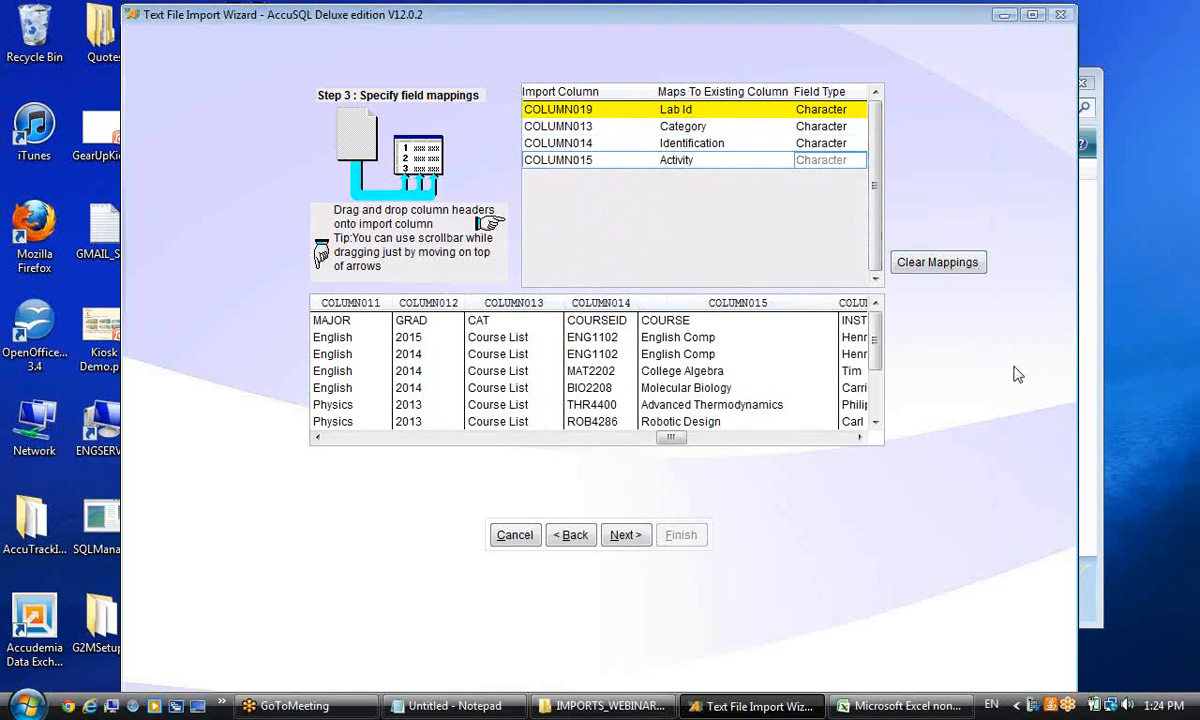
Accept the field mappings and widen the Lab Id column in the preview of records awaiting import.
click(622, 535)
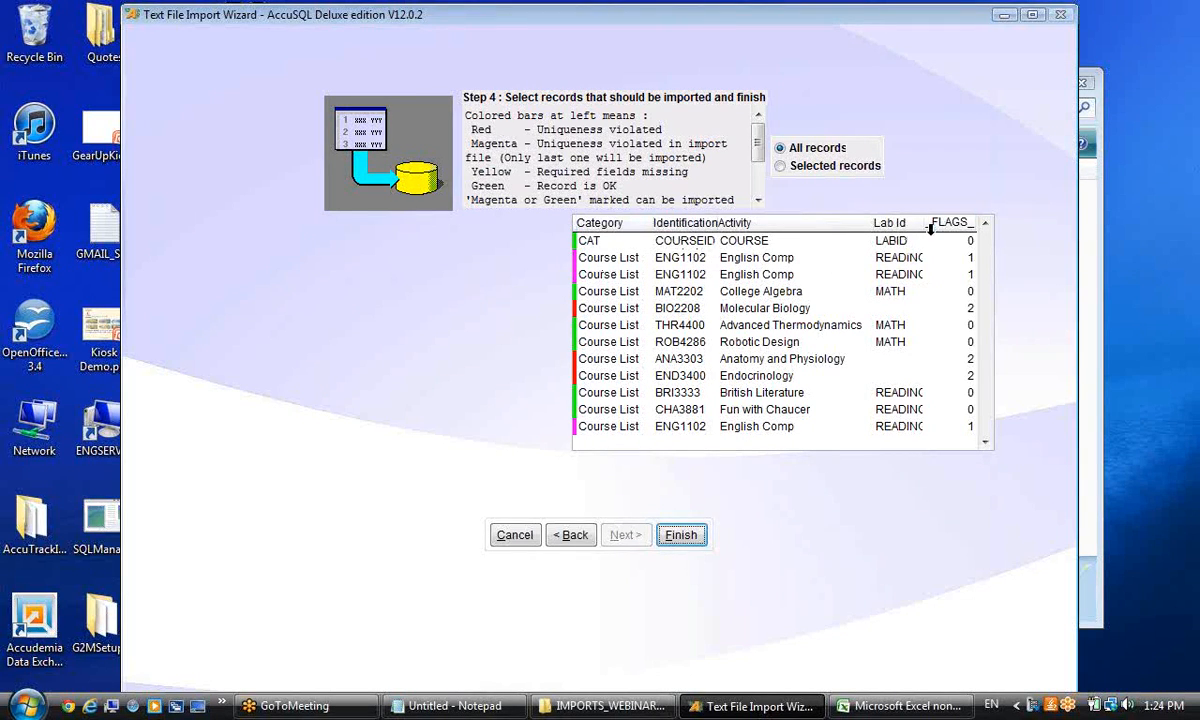
drag(926, 222, 931, 224)
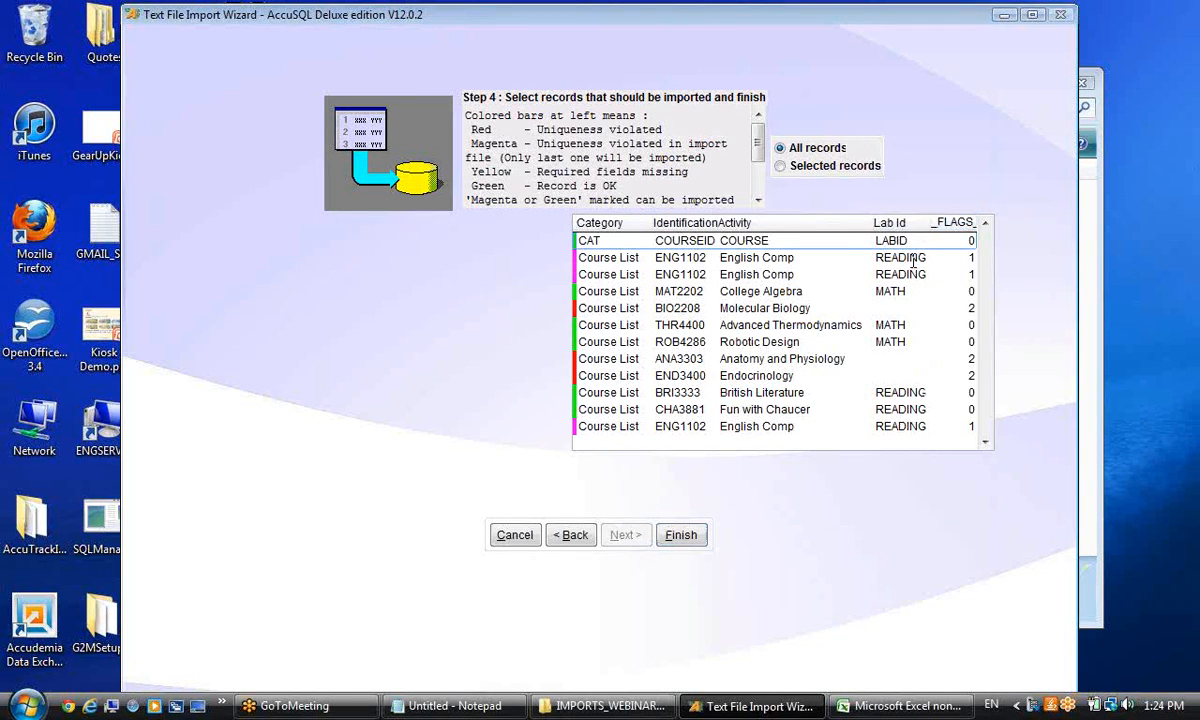
Try limiting the import to selected records, from the first ENG1102 row through ROB4286, and switch back to all records.
click(782, 168)
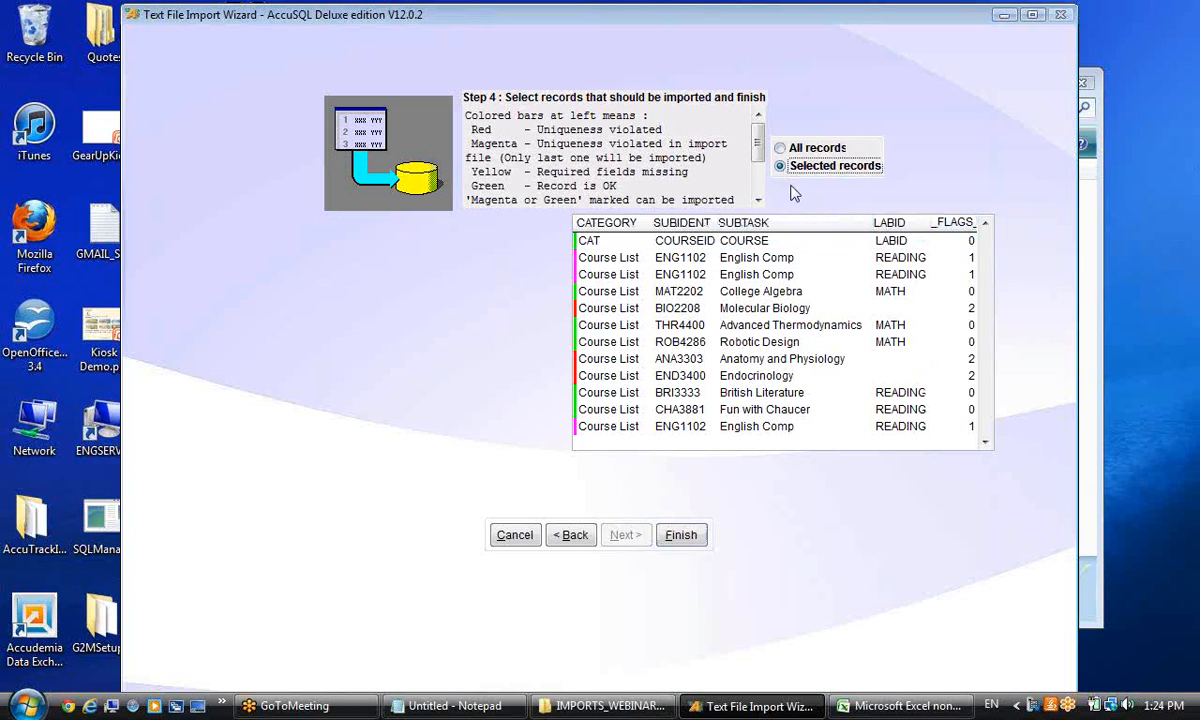
drag(612, 277, 612, 326)
ctrl+click(607, 258)
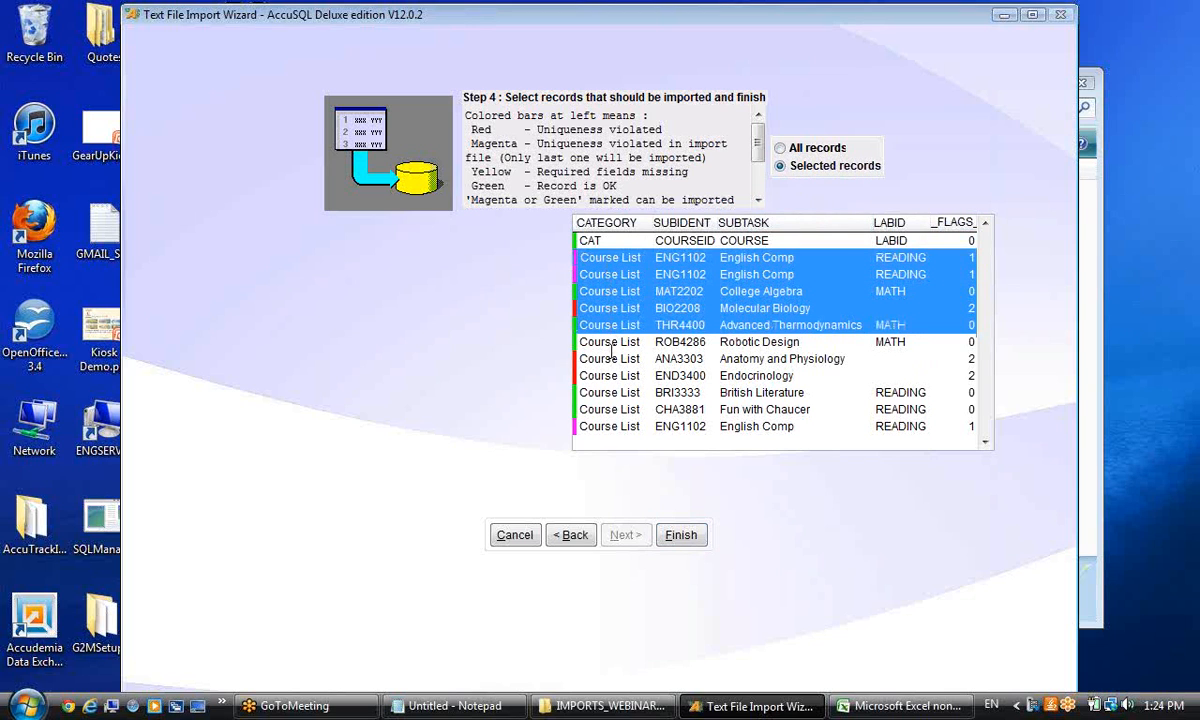
ctrl+click(608, 342)
click(810, 149)
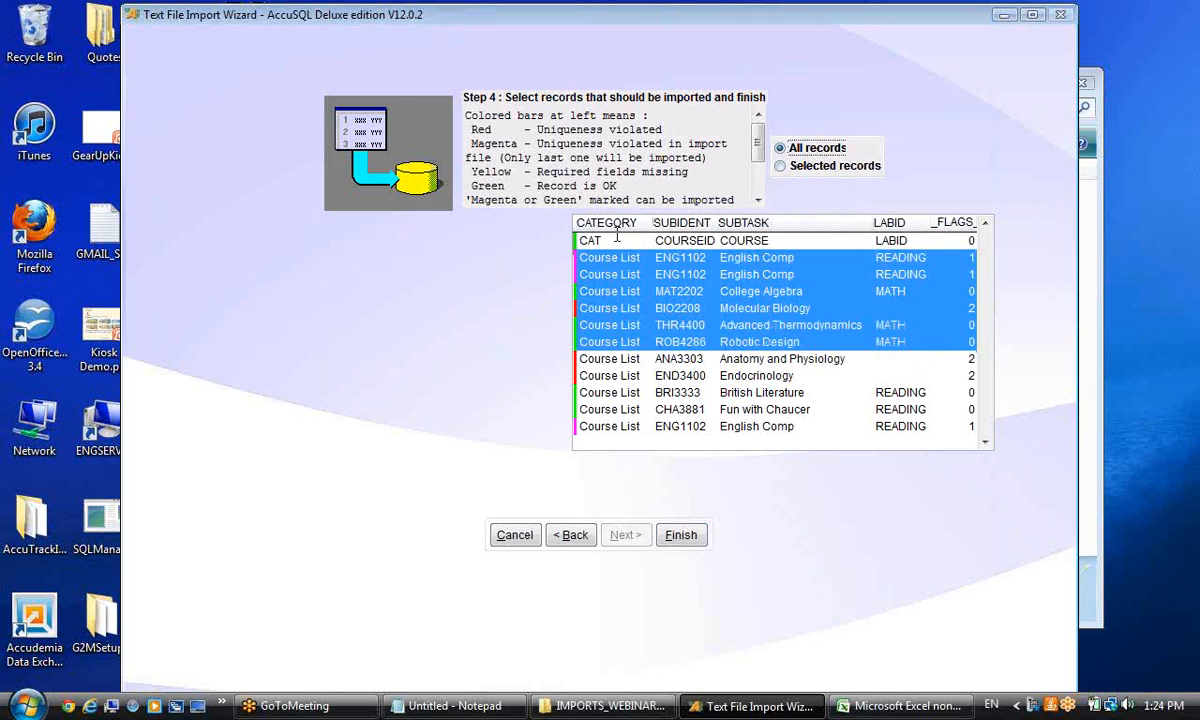
Finish the activity-lab import with all records and close the import results.
click(683, 535)
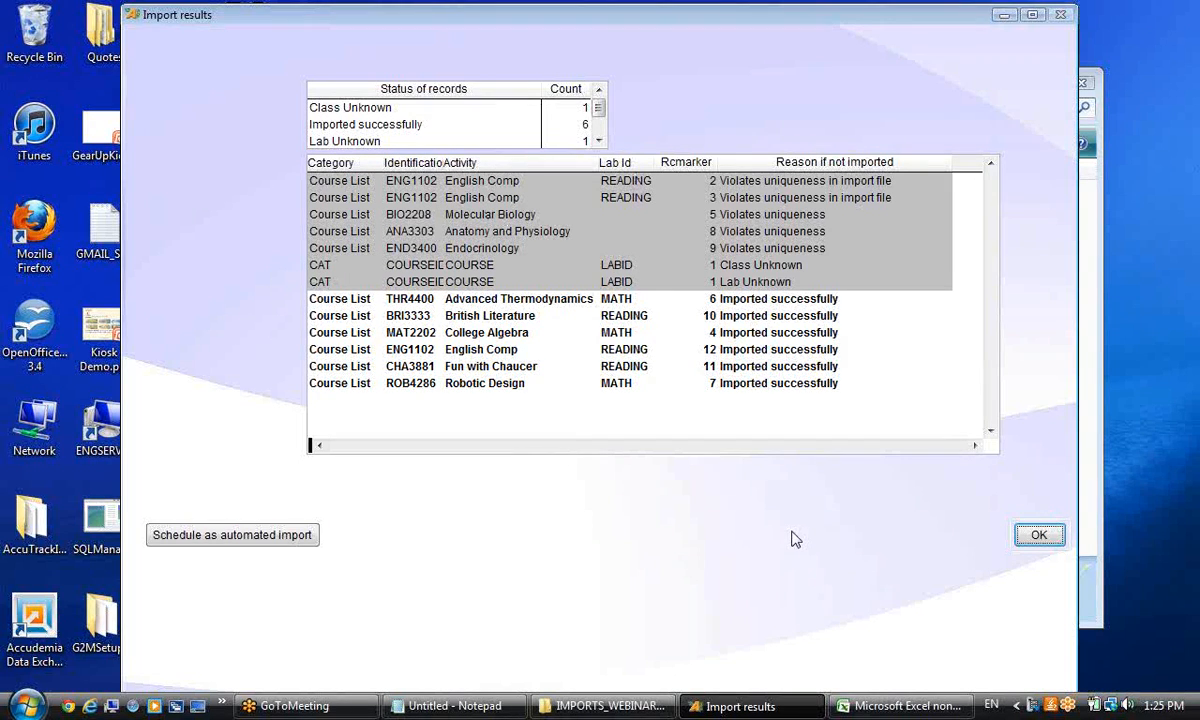
click(1035, 540)
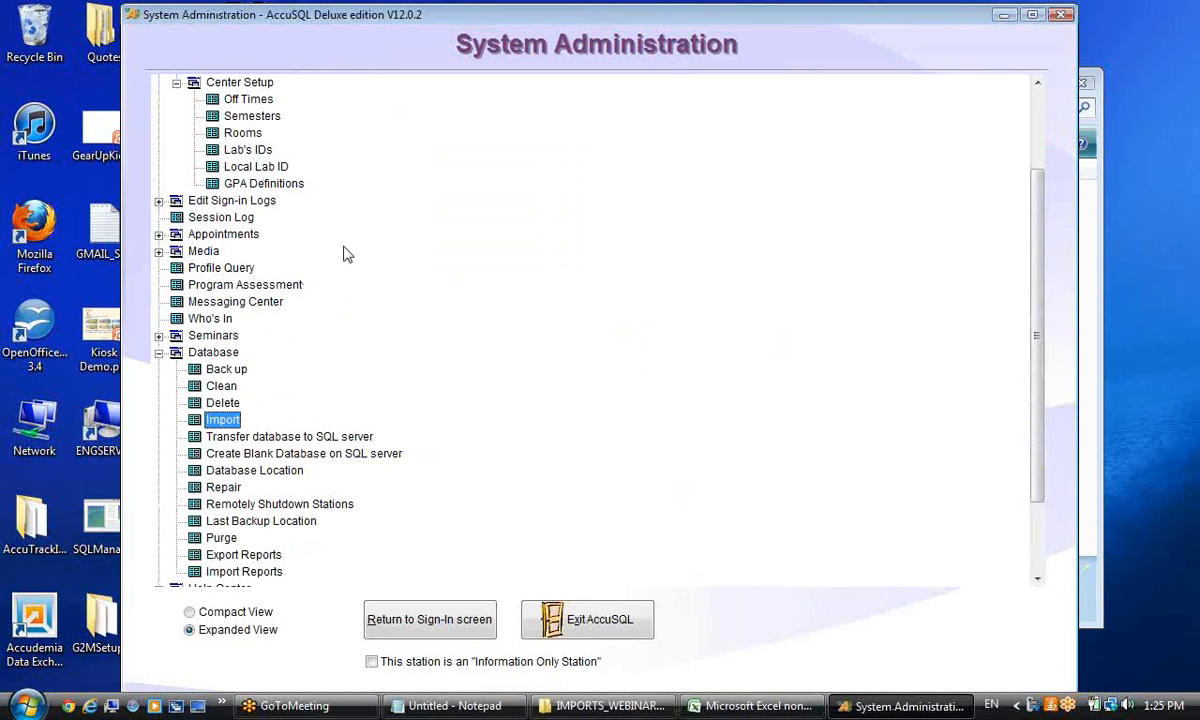
Open the Activities form under Student Setup and examine the specific labs assigned to each course from BIO2208 through THR4400.
scroll(475, 250, up, 3)
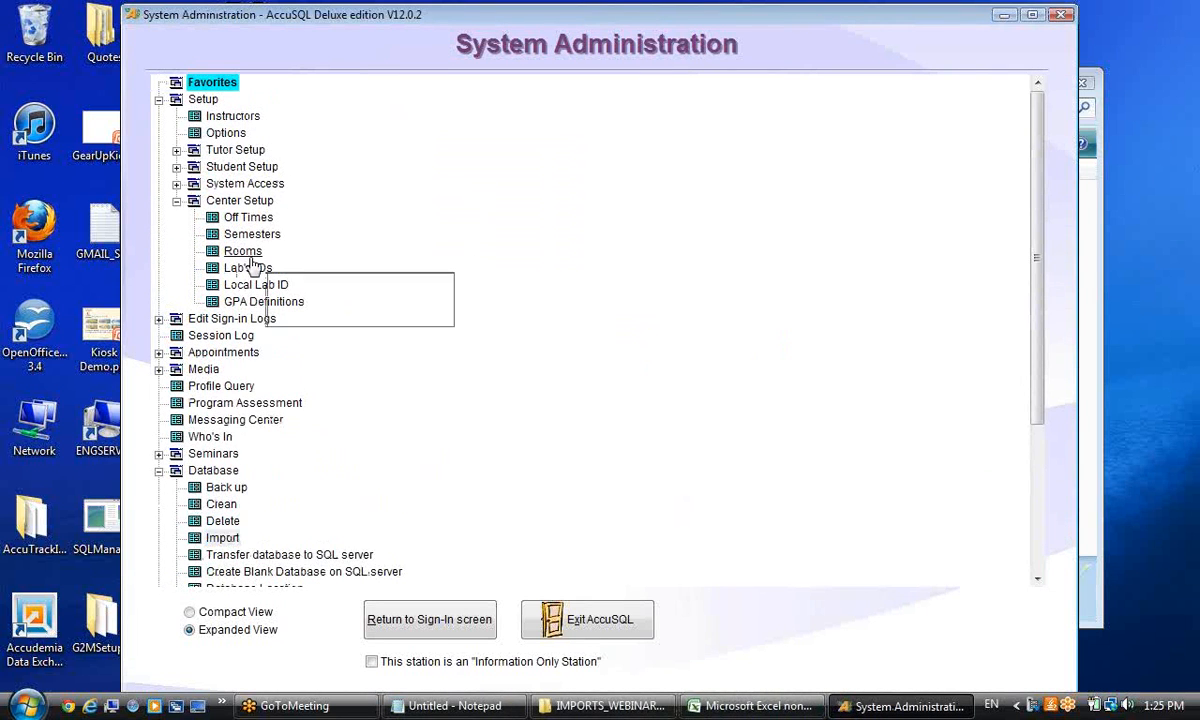
click(176, 170)
click(245, 200)
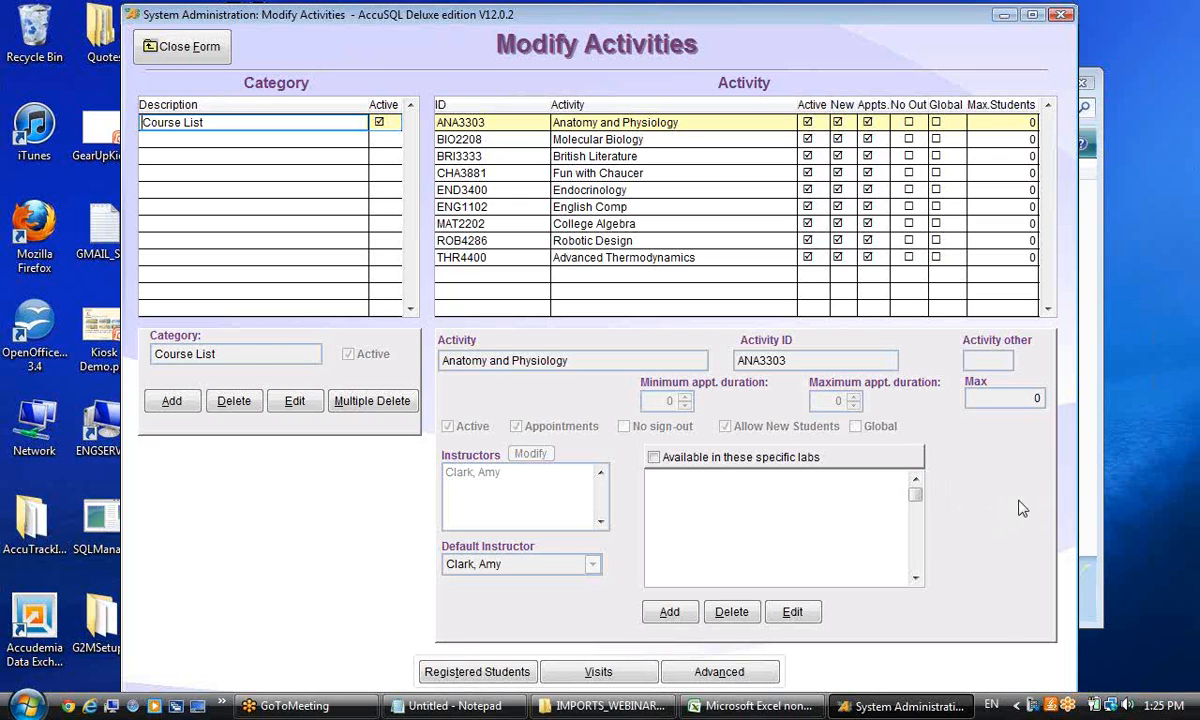
click(502, 139)
click(502, 139)
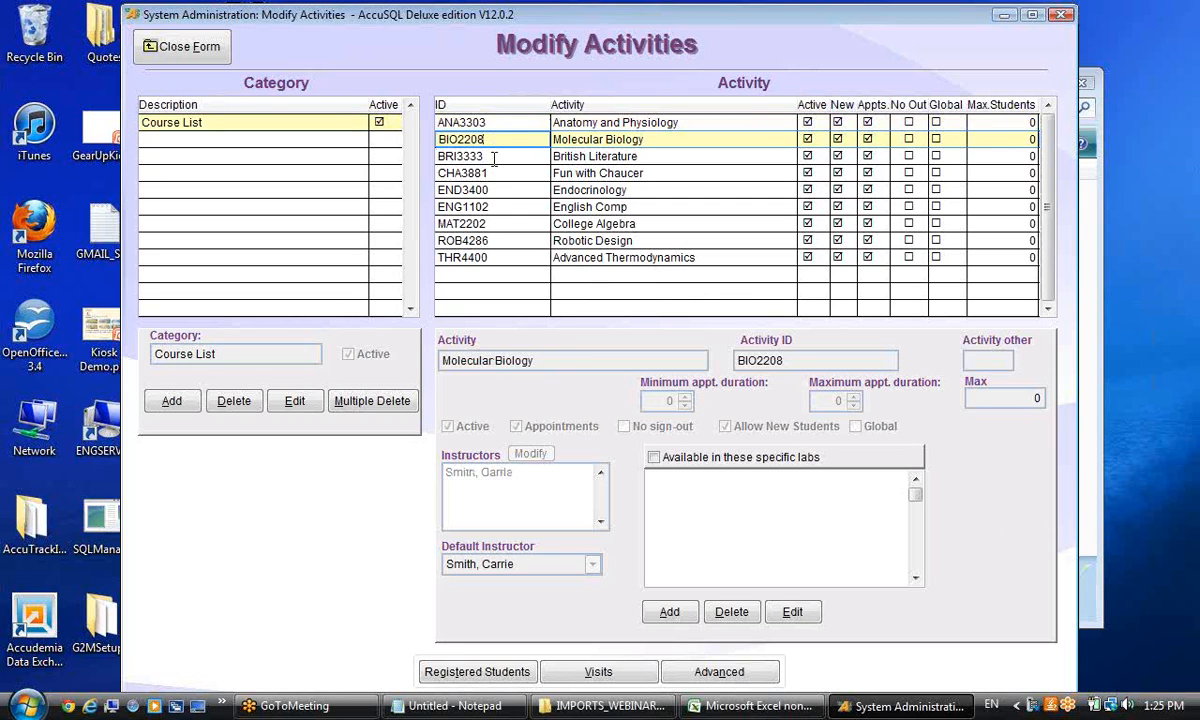
click(493, 157)
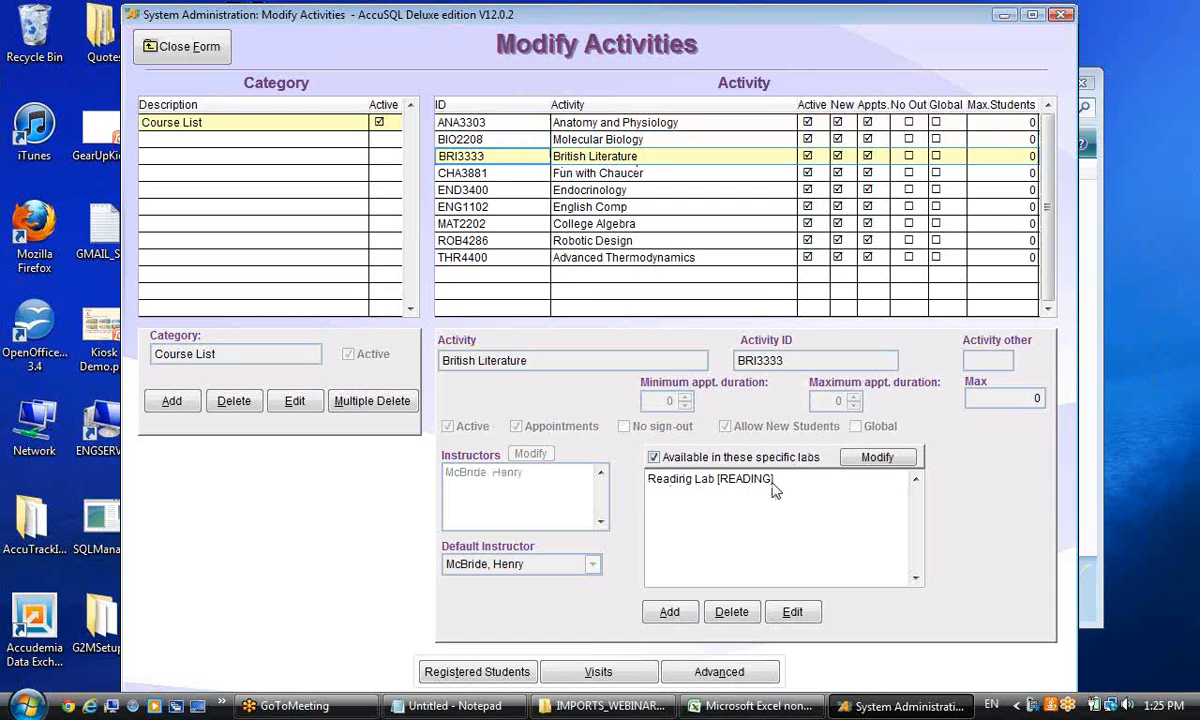
click(517, 176)
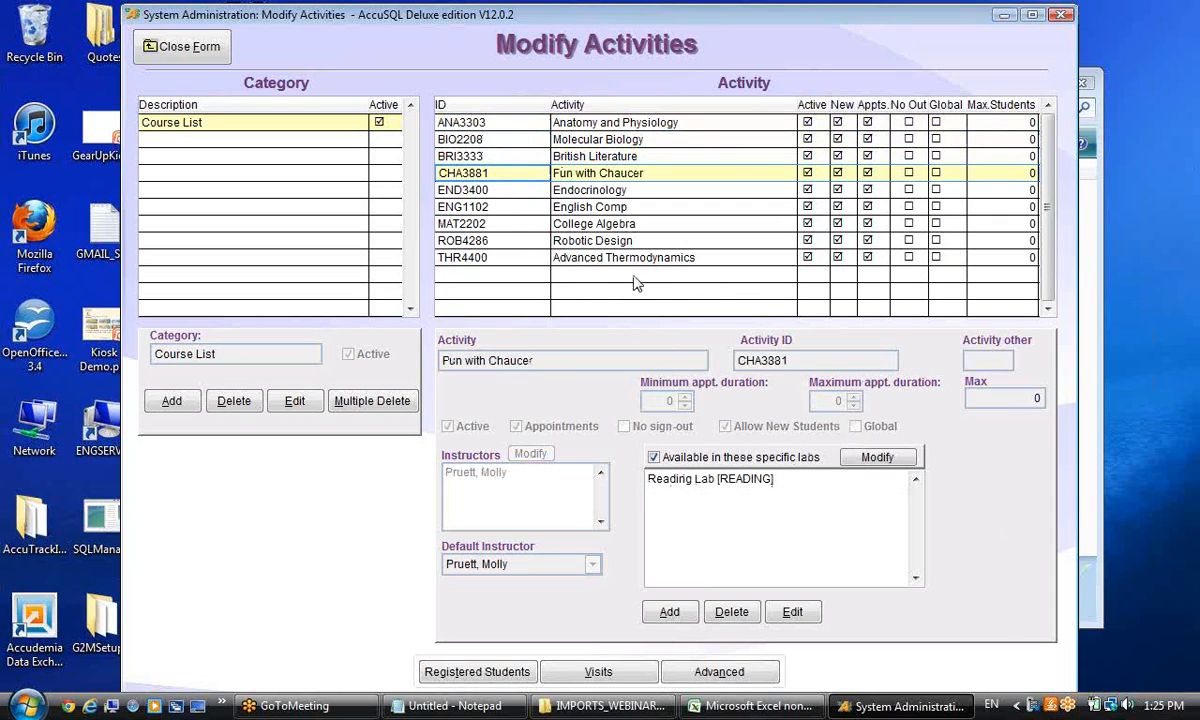
click(590, 189)
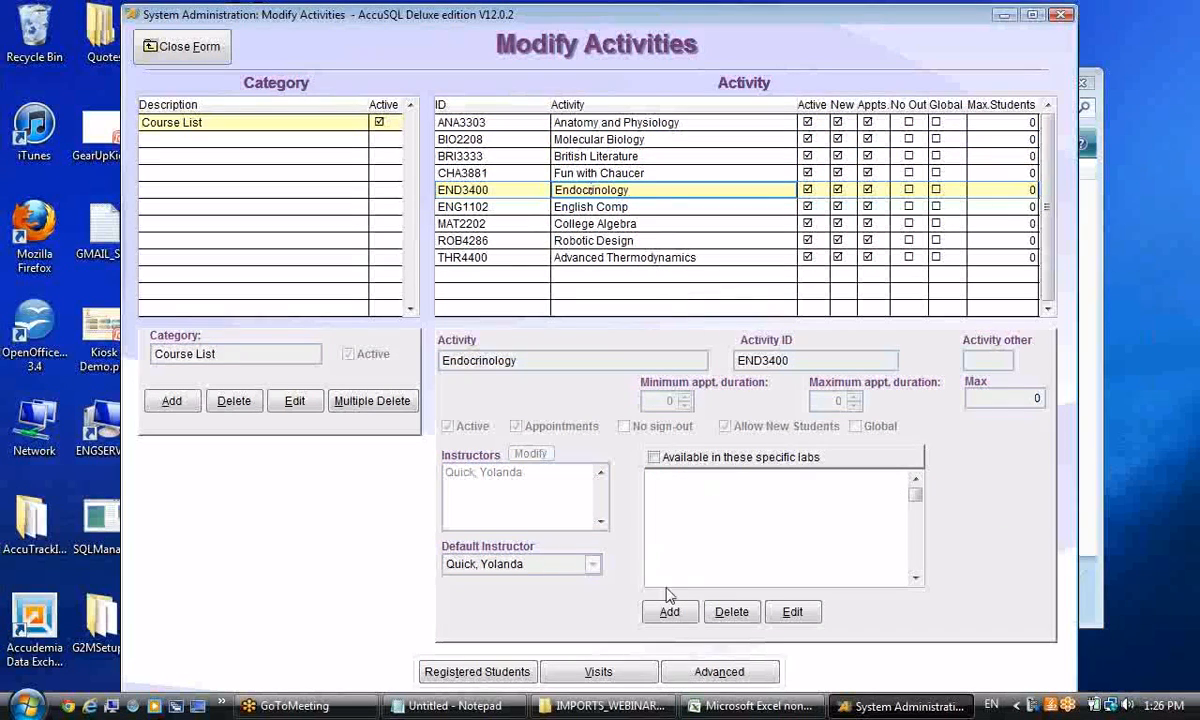
click(478, 206)
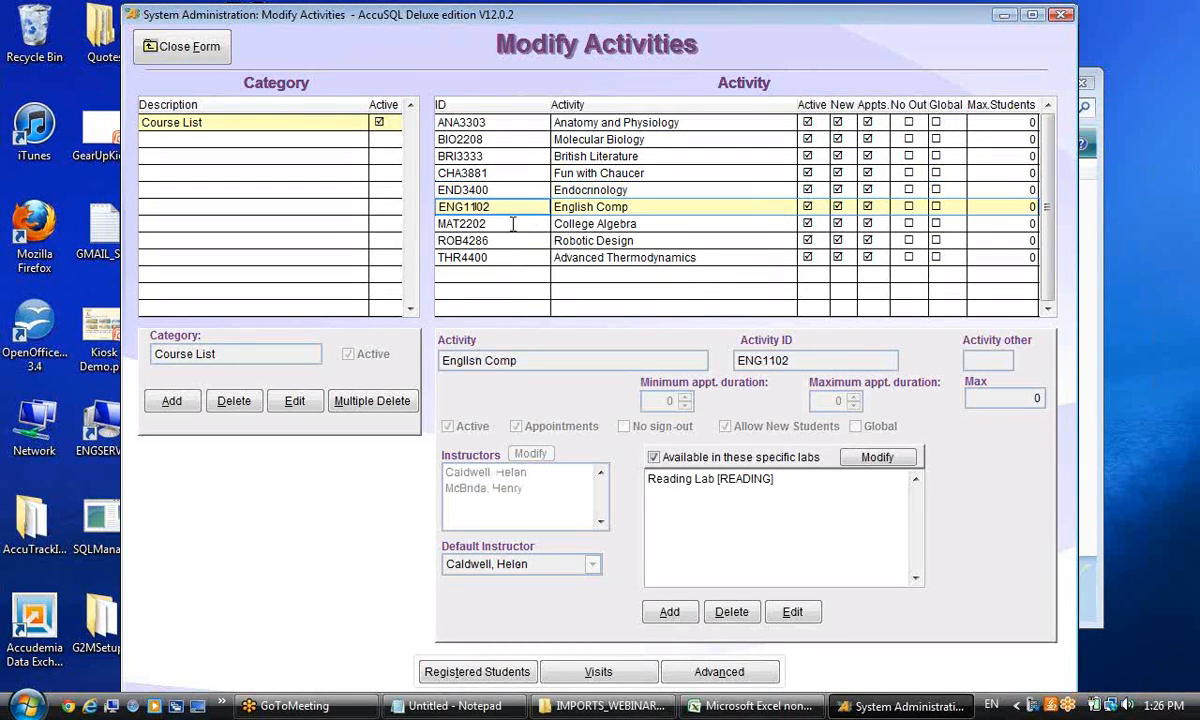
click(513, 224)
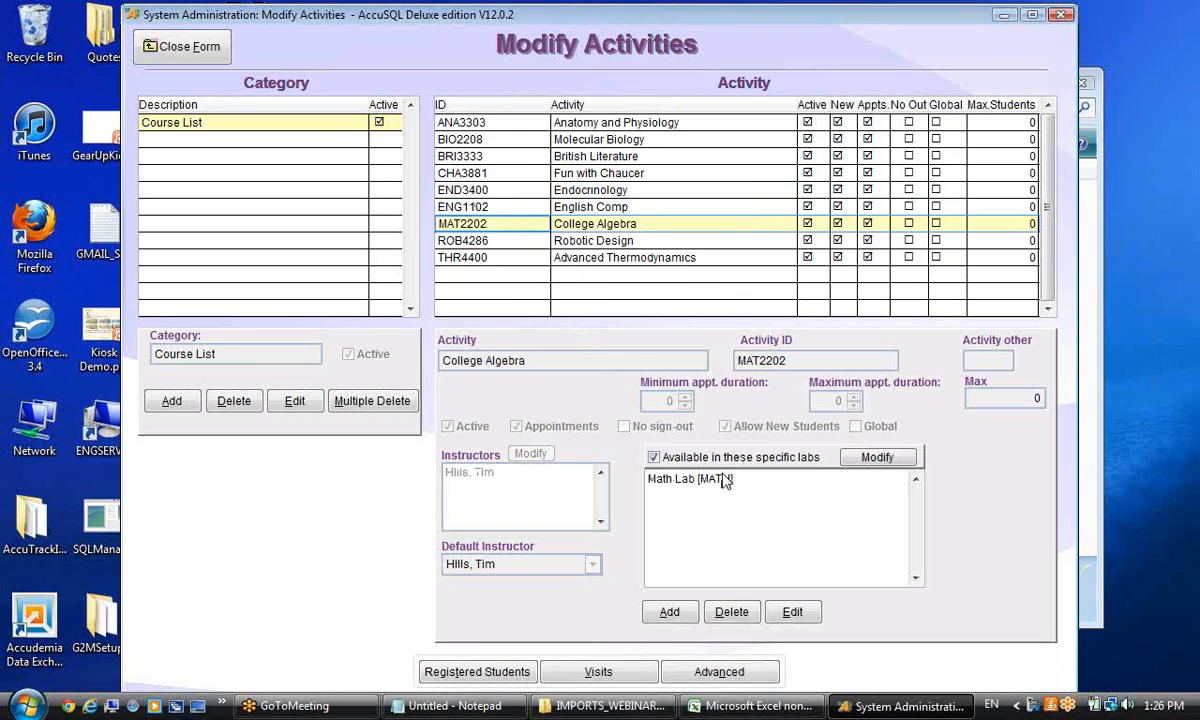
click(487, 240)
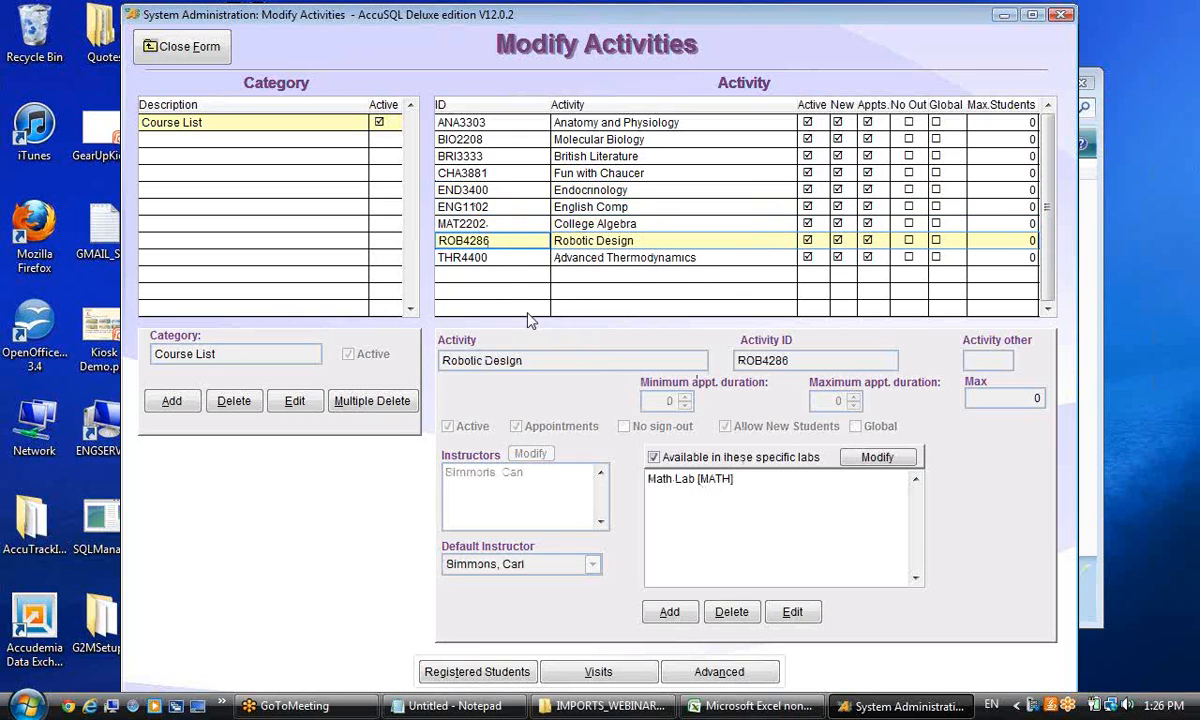
click(474, 257)
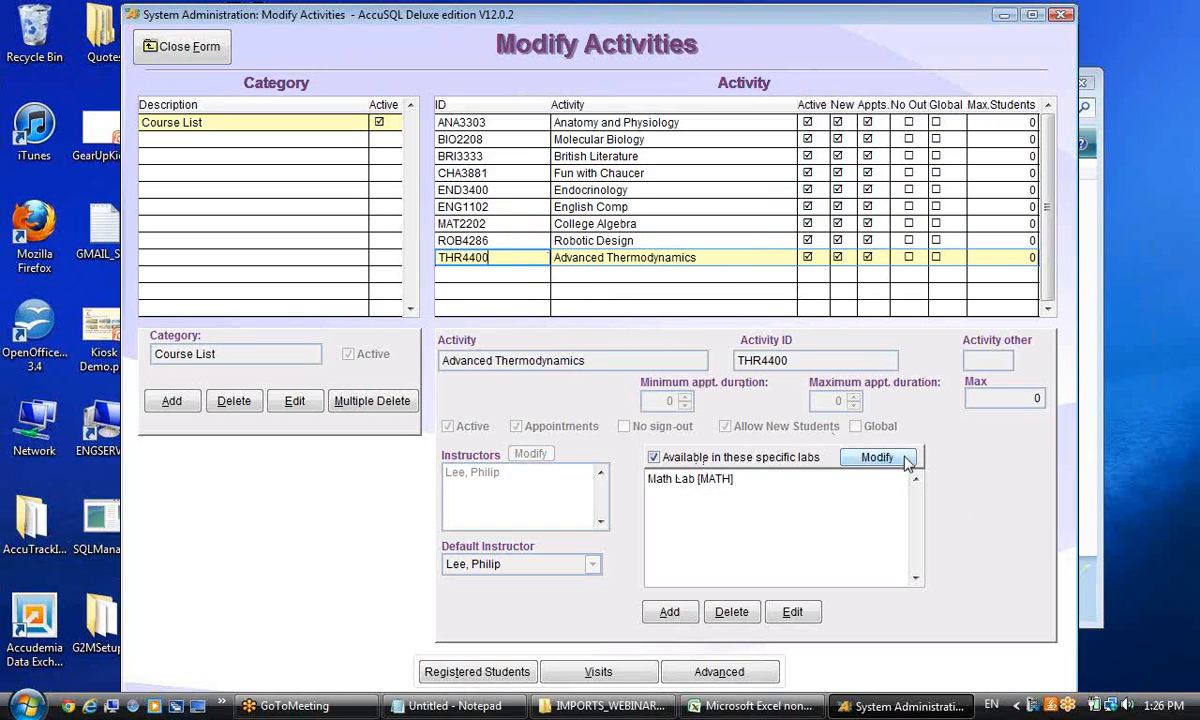
Make the Robotic Design activity available in the Reading Lab as well, and close the Modify Activities form.
click(488, 240)
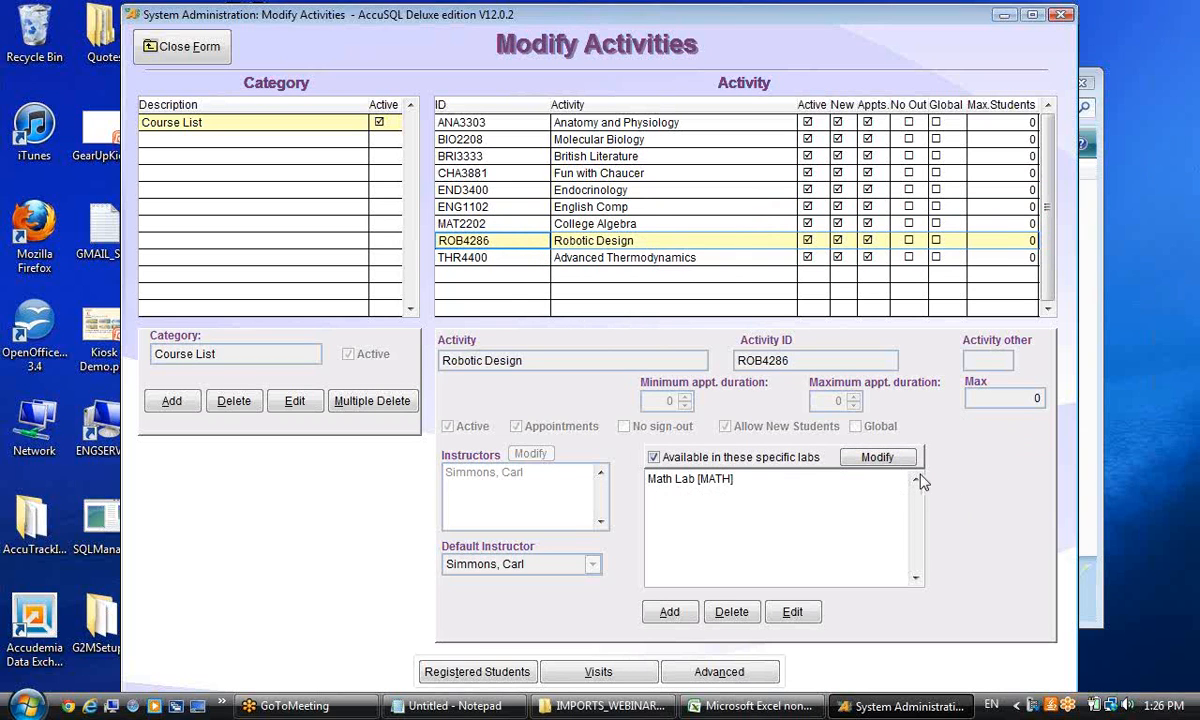
click(875, 458)
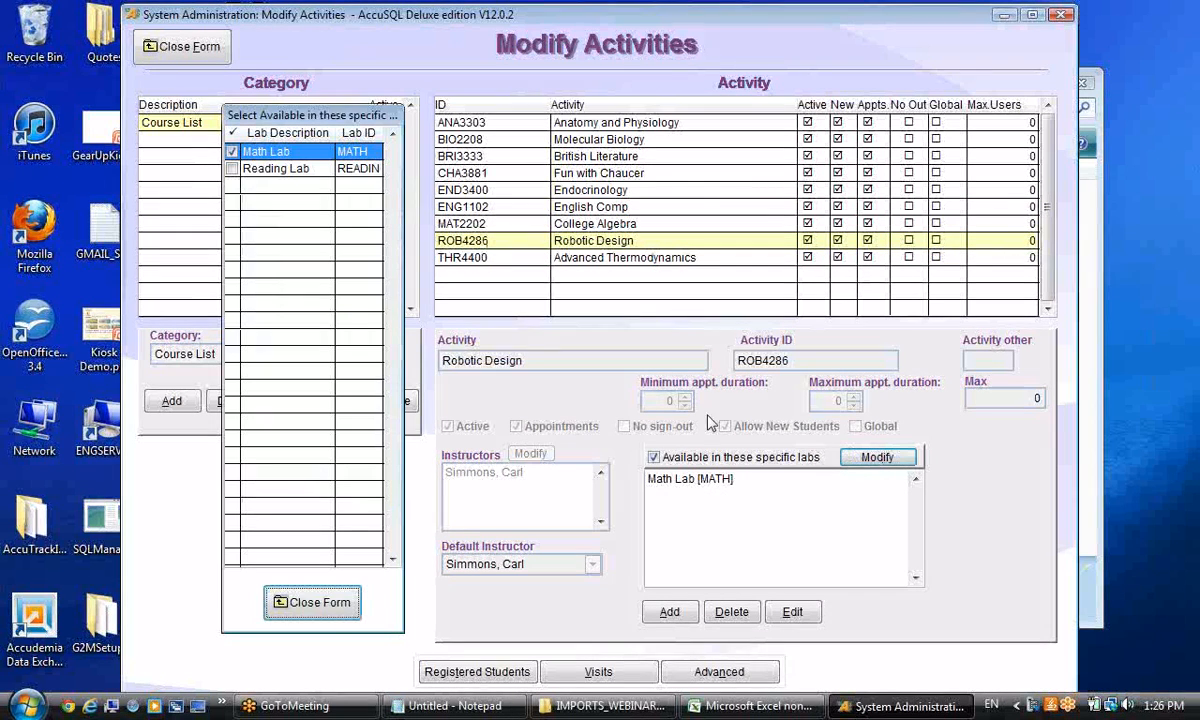
click(232, 169)
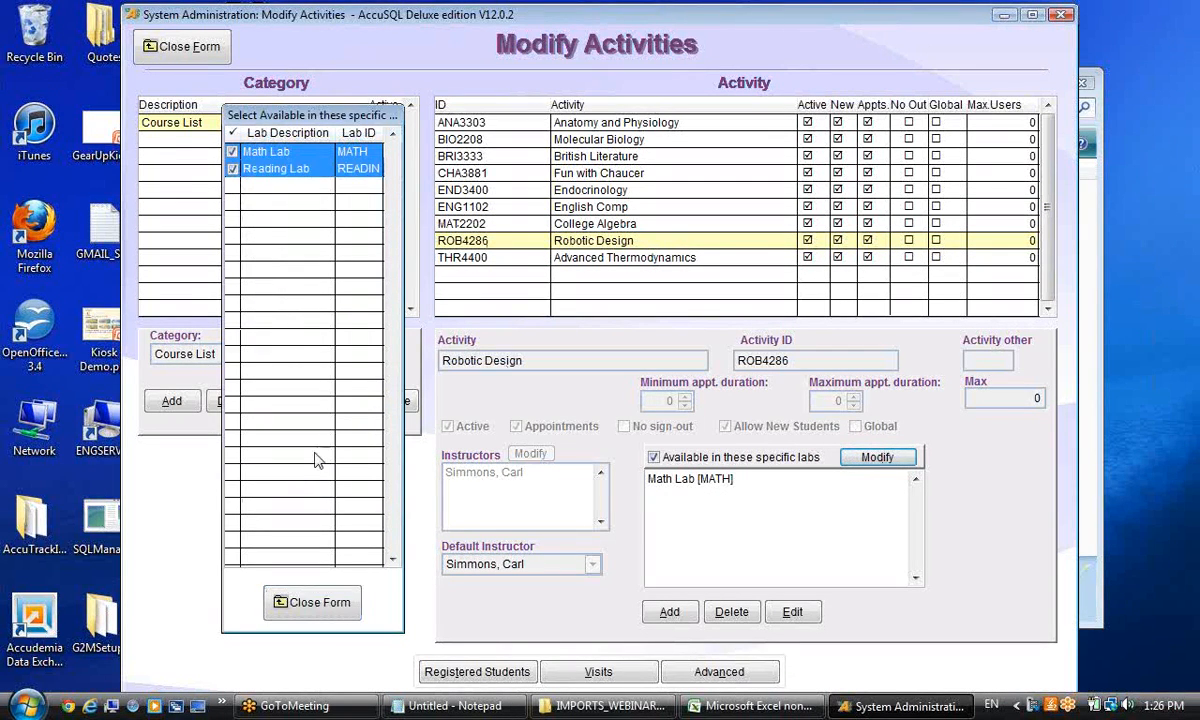
click(310, 600)
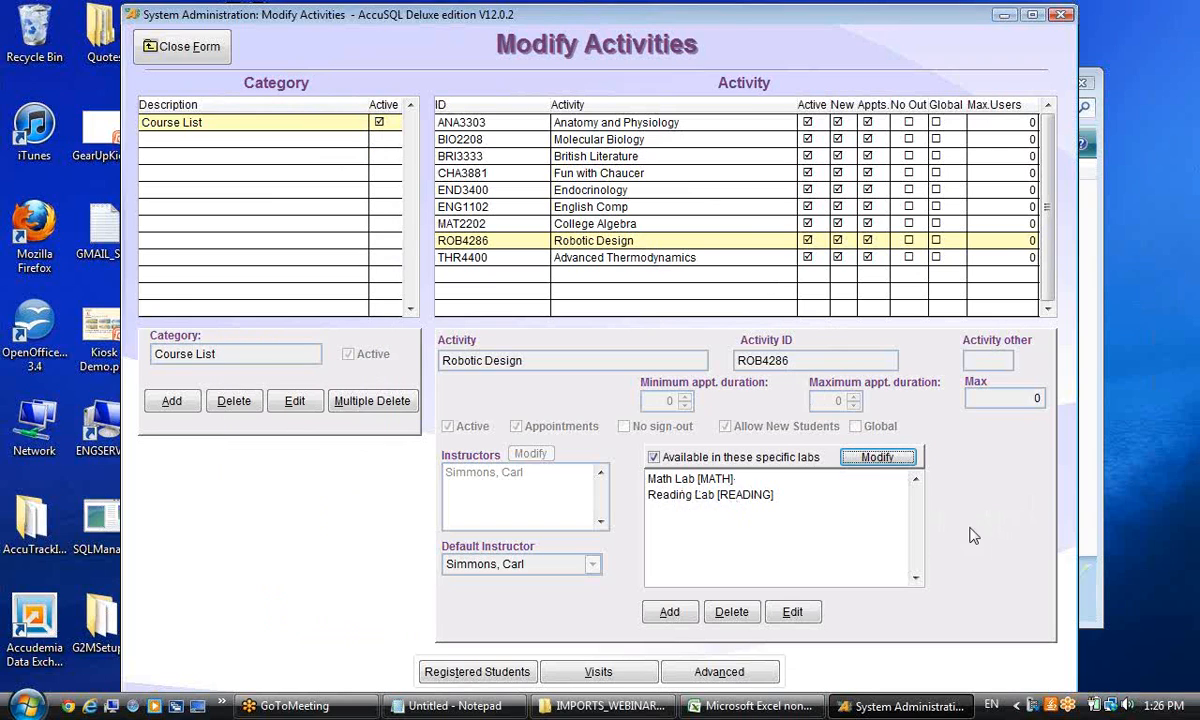
click(181, 50)
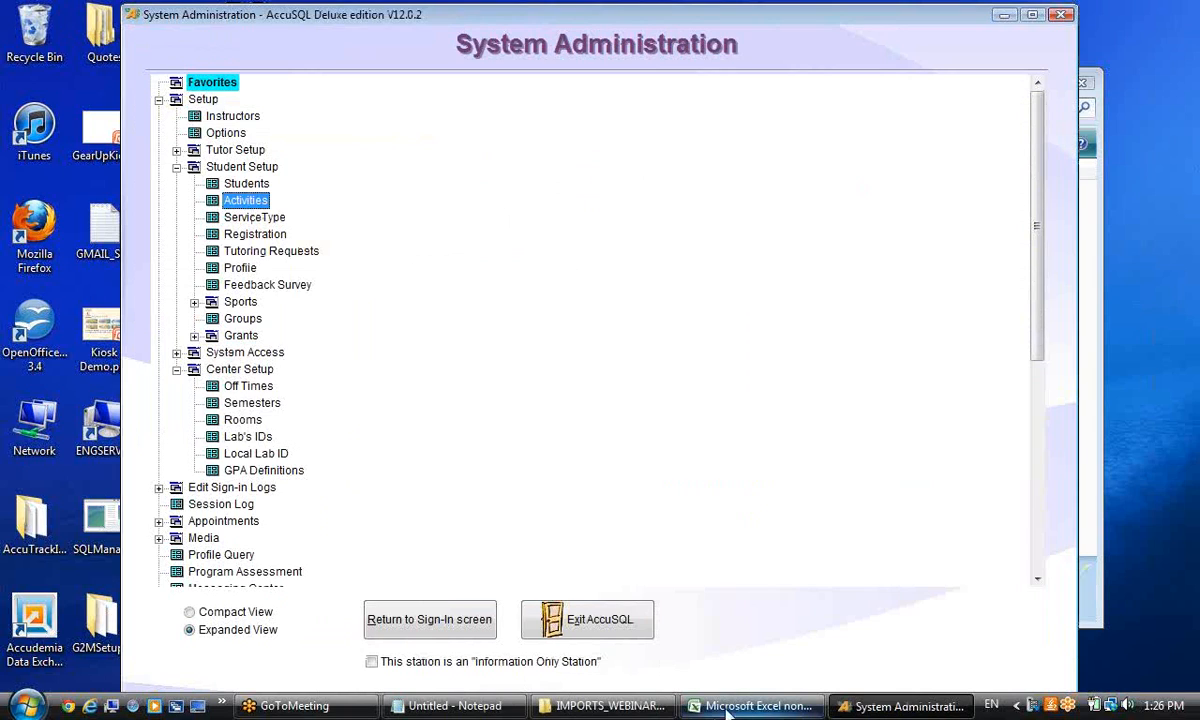
Switch to Student_w_reg.csv in Excel to examine its data columns.
click(760, 706)
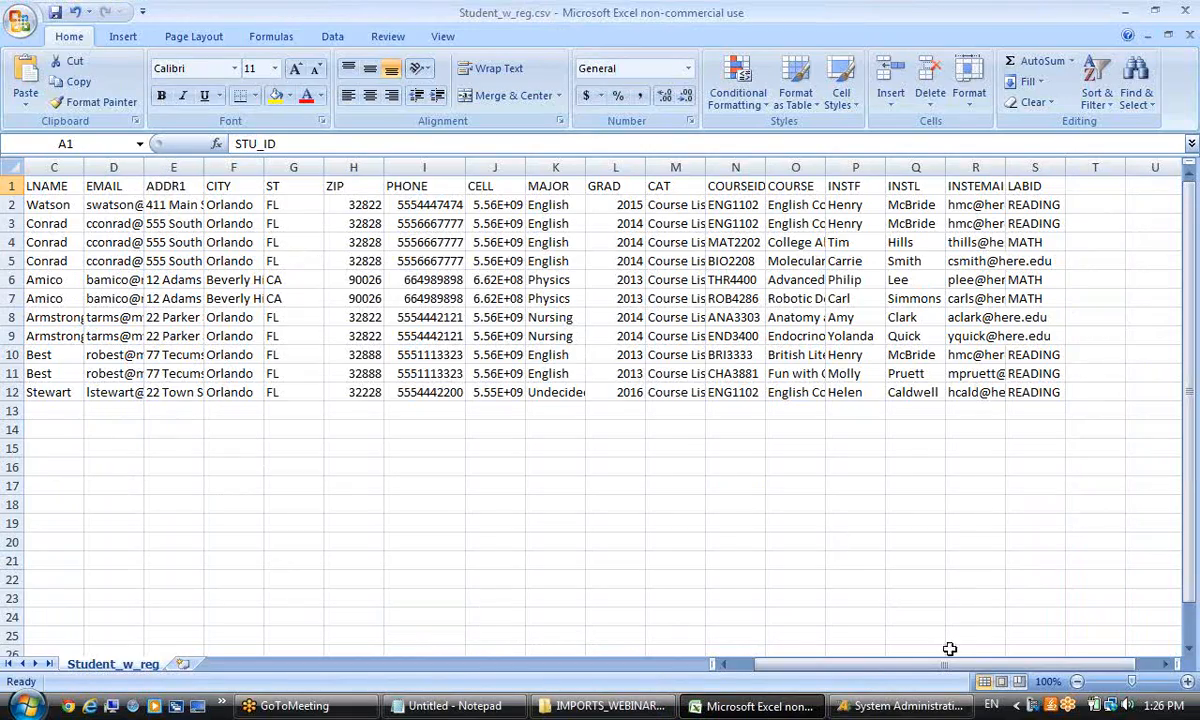
Review the columns of the Student_w_reg.csv sheet and close the workbook to return to AccuSQL.
drag(1038, 664, 1012, 664)
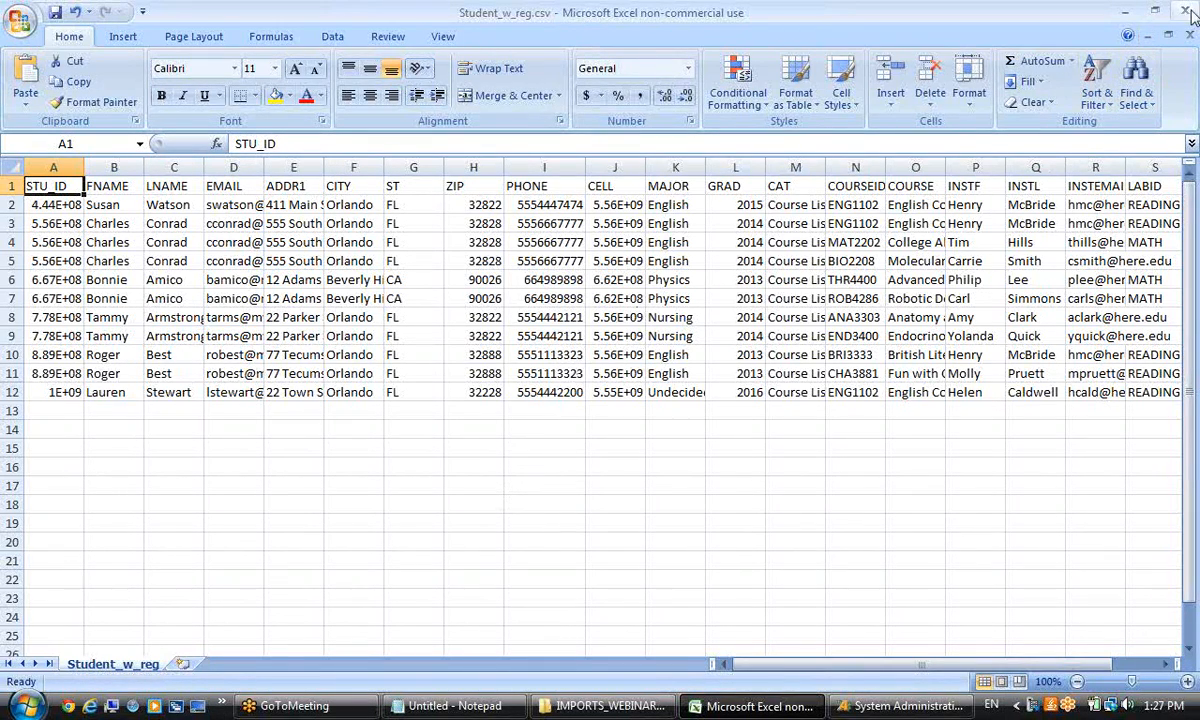
click(722, 393)
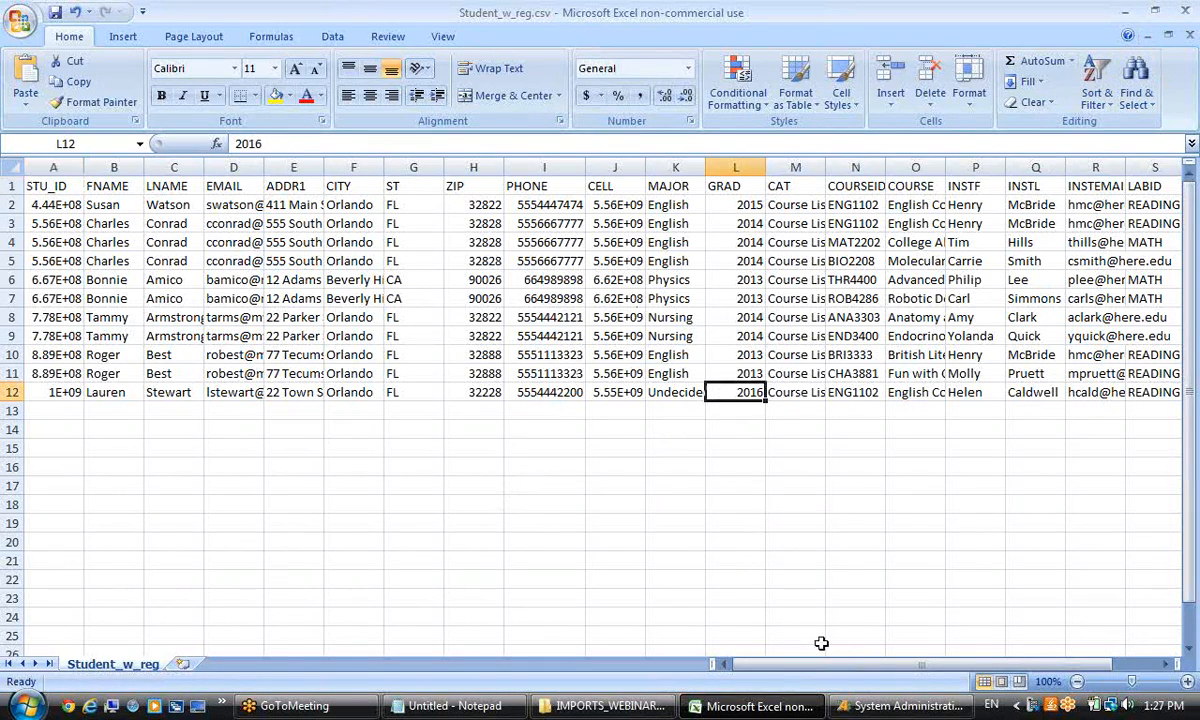
mouse_move(858, 664)
mouse_down()
mouse_move(878, 664)
mouse_move(800, 670)
mouse_move(868, 667)
mouse_up()
click(742, 399)
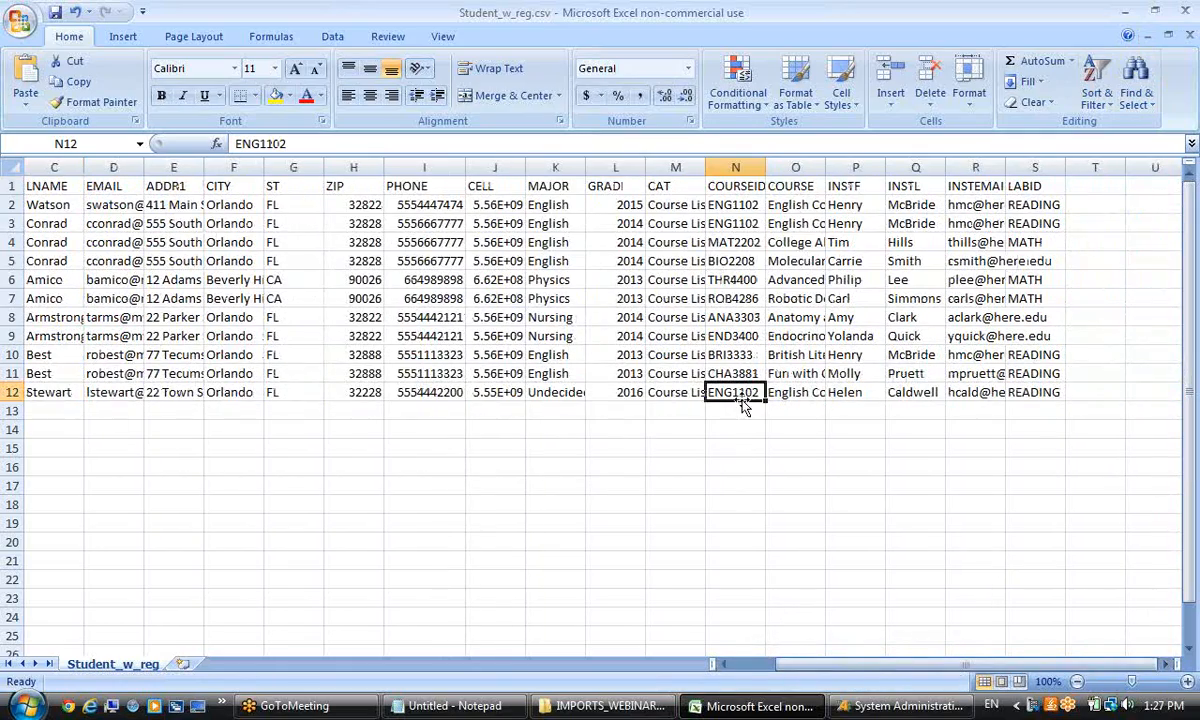
drag(466, 166, 476, 160)
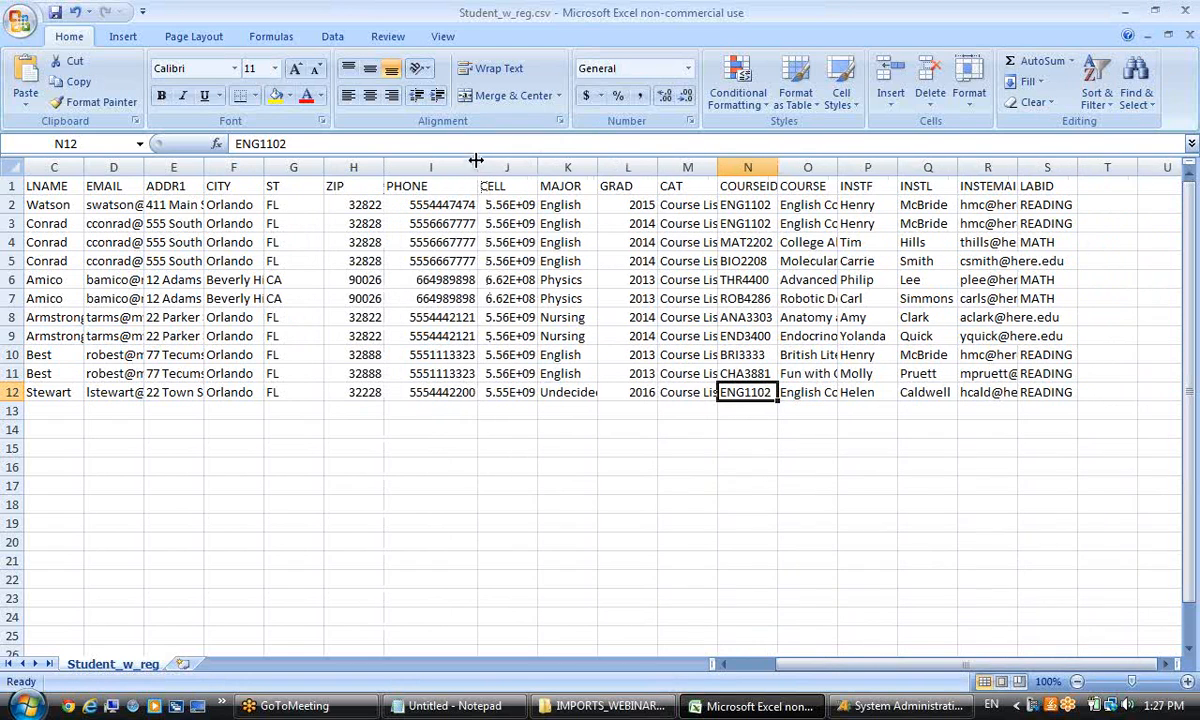
click(1183, 10)
click(565, 377)
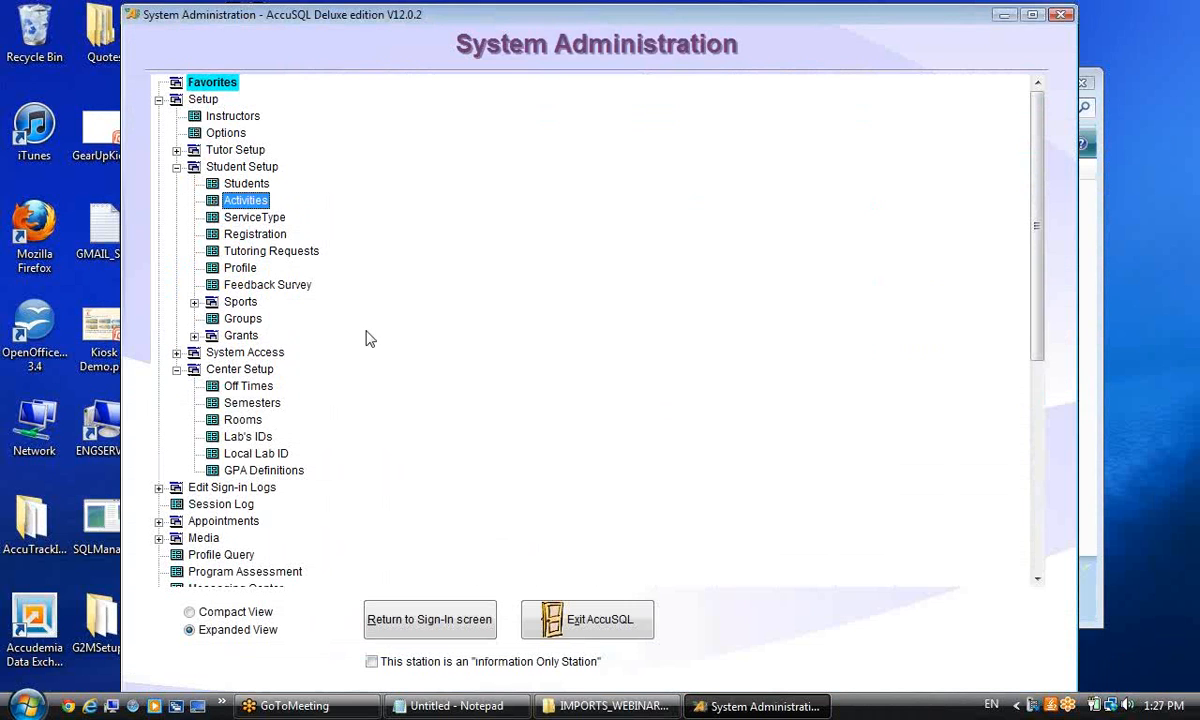
Open the Tutors form from the tutor setup to check its records, and close the form.
click(176, 150)
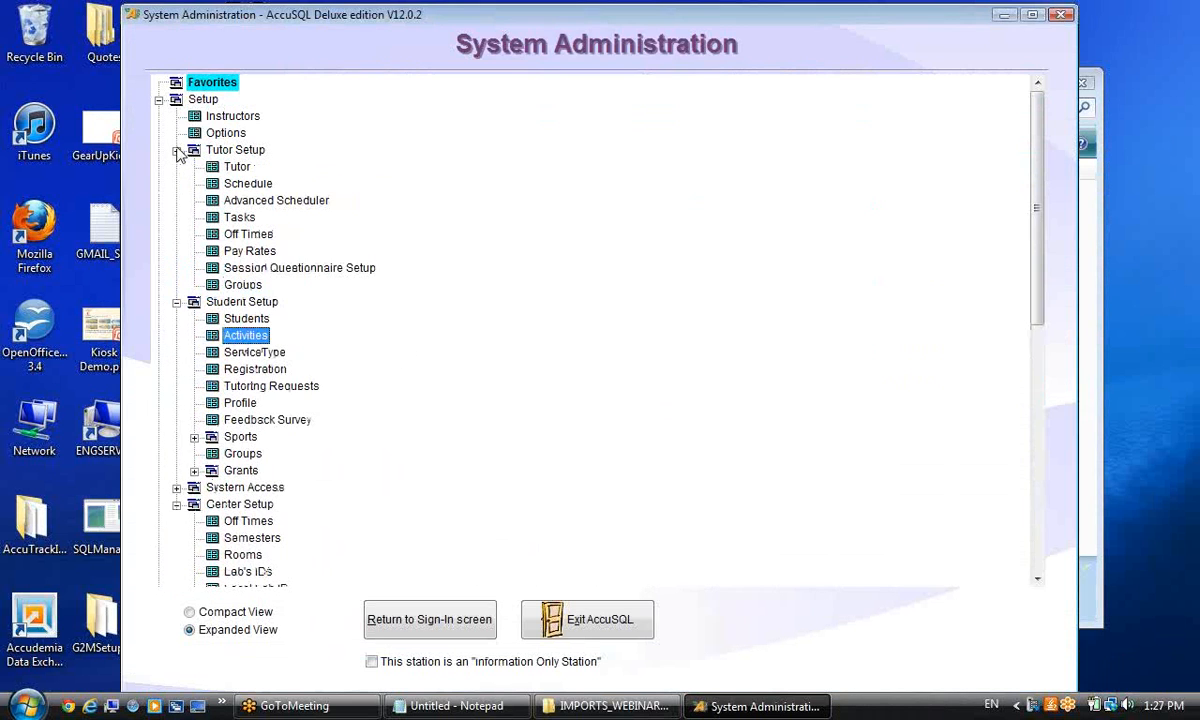
click(237, 166)
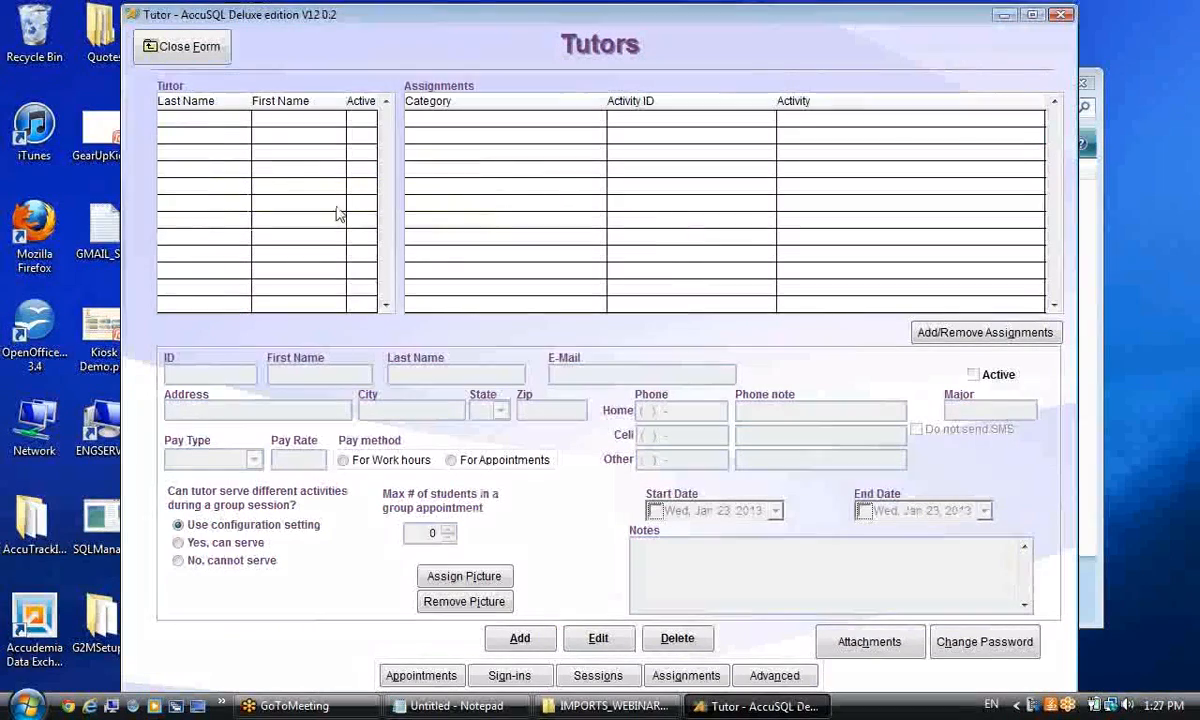
click(188, 47)
Start the database's text file import and choose tutors.txt from IMPORTS_WEBINAR_FILES, listing all file types.
scroll(664, 243, down, 1)
scroll(667, 250, down, 9)
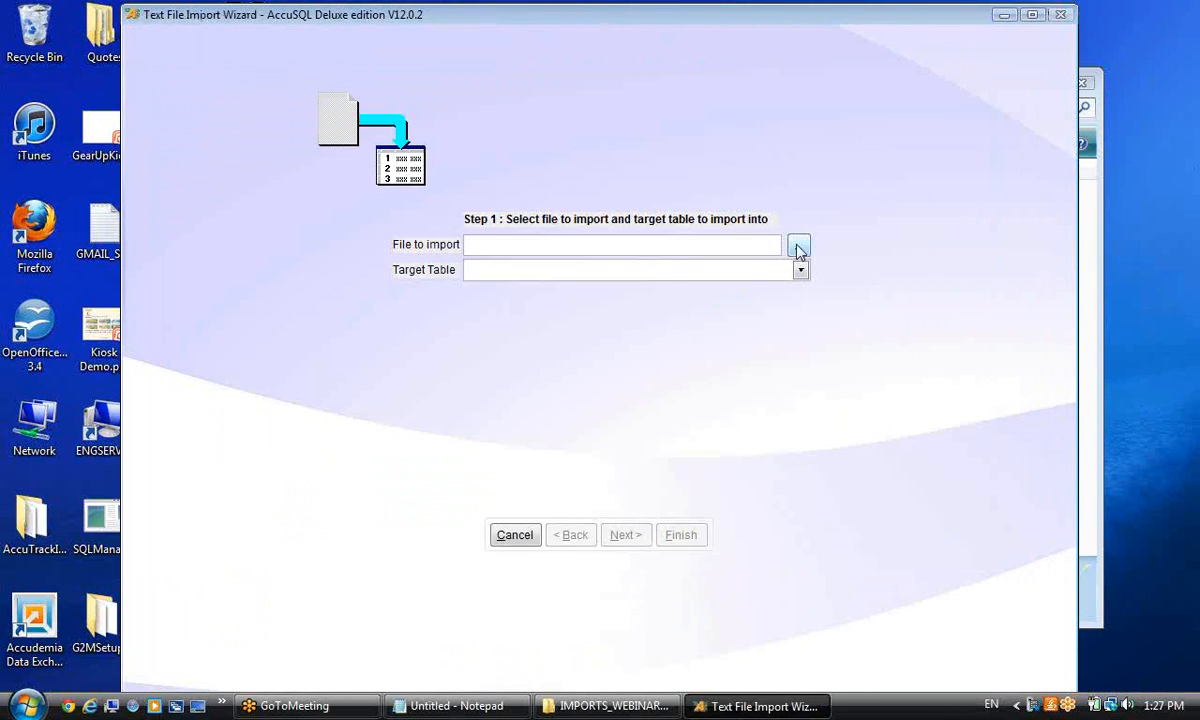
click(796, 244)
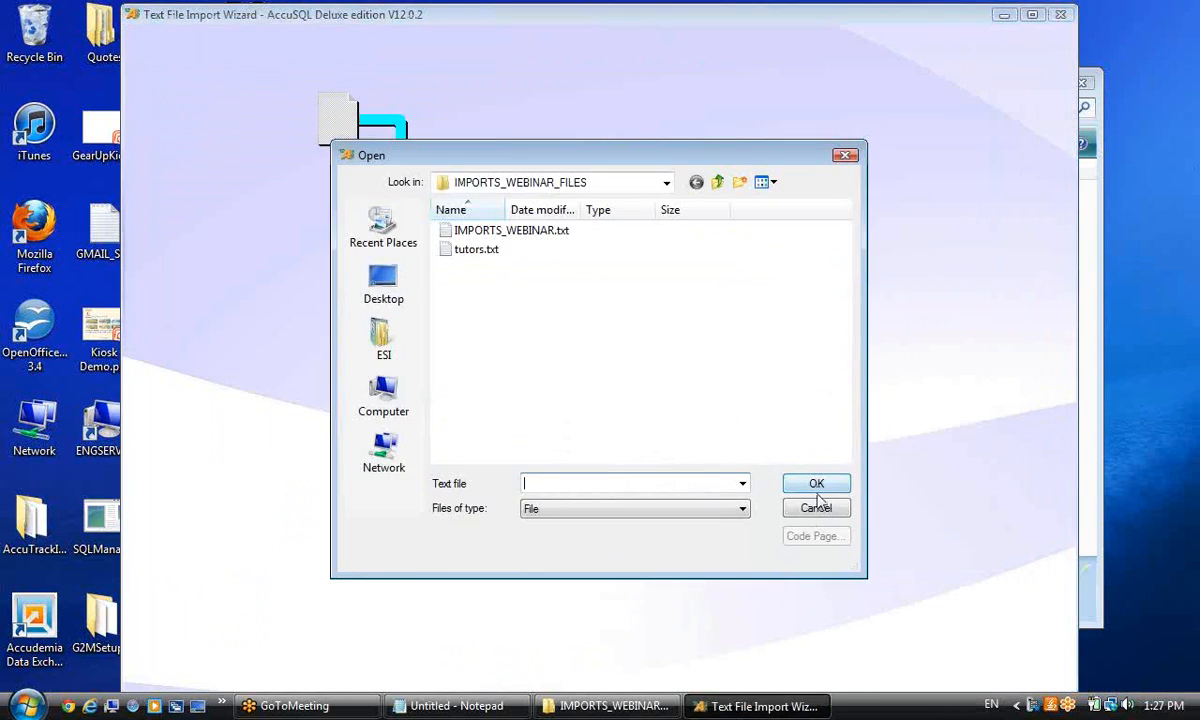
click(627, 510)
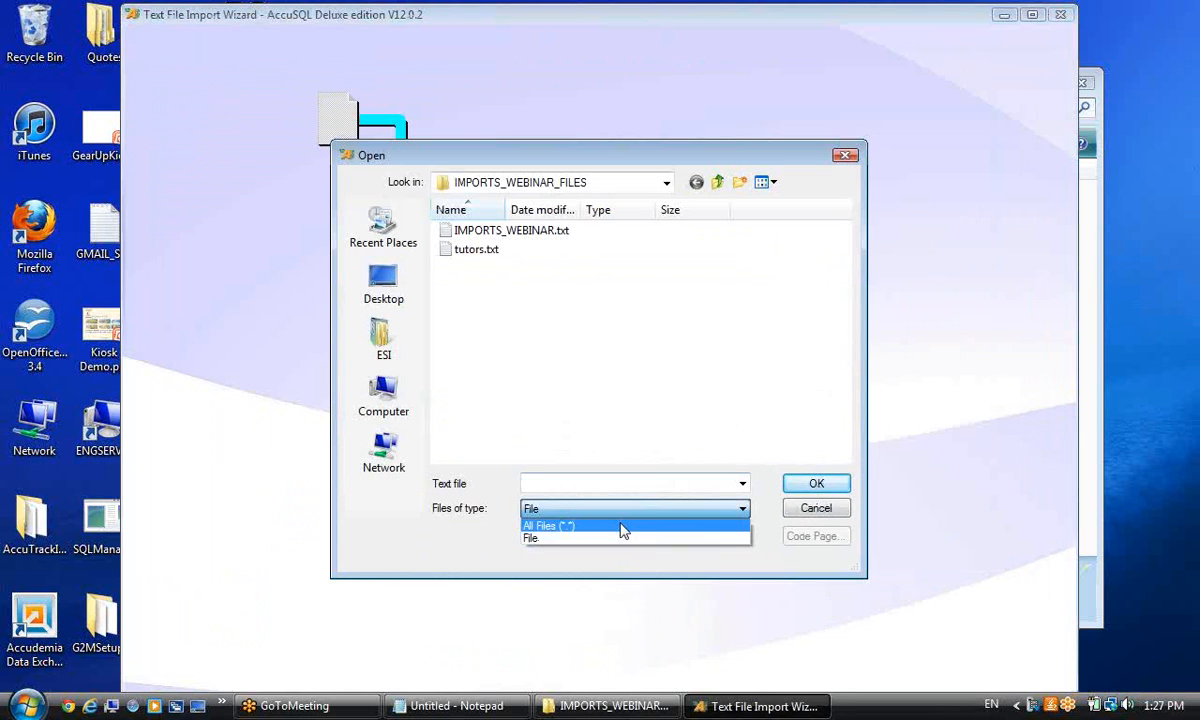
click(624, 527)
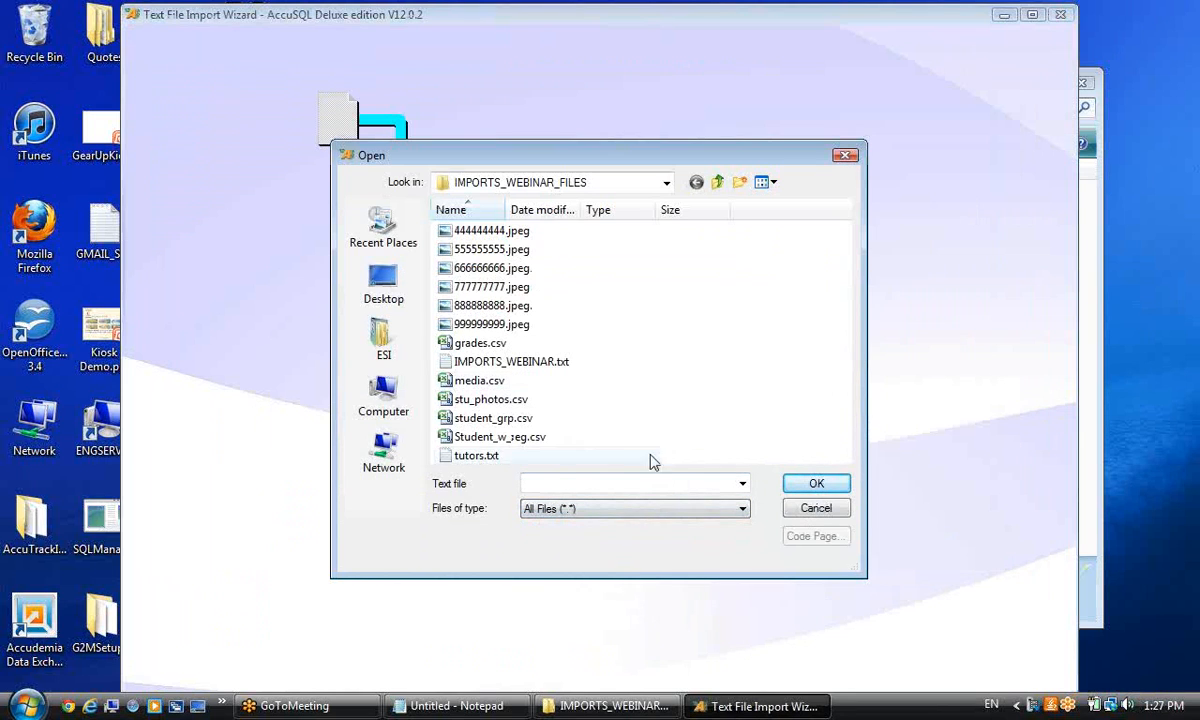
click(479, 458)
click(814, 484)
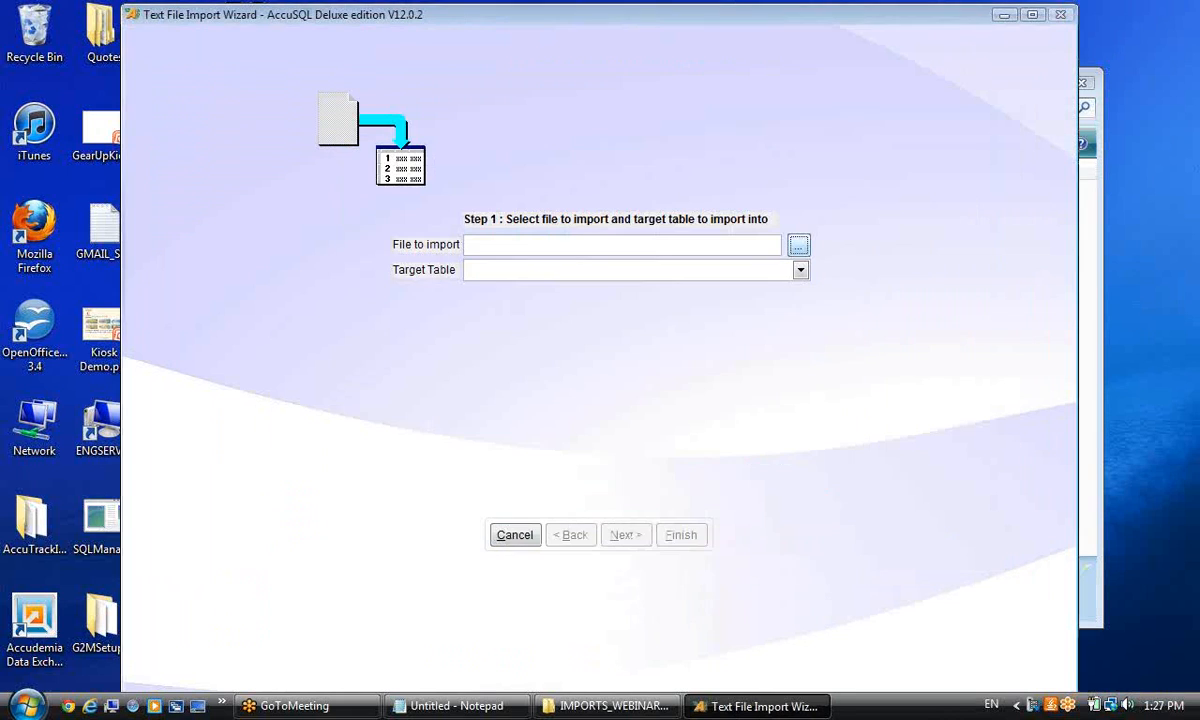
Set the target table to Staff Table and accept the comma-delimited file type with no text delimiter.
click(727, 272)
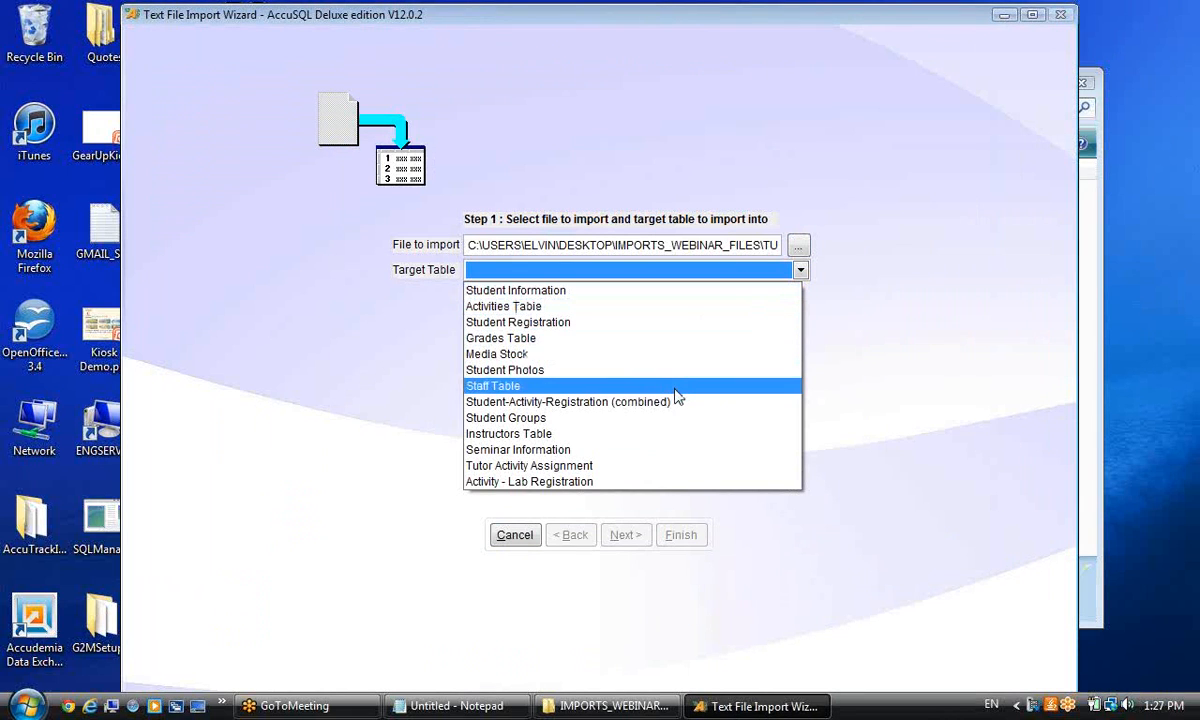
click(500, 393)
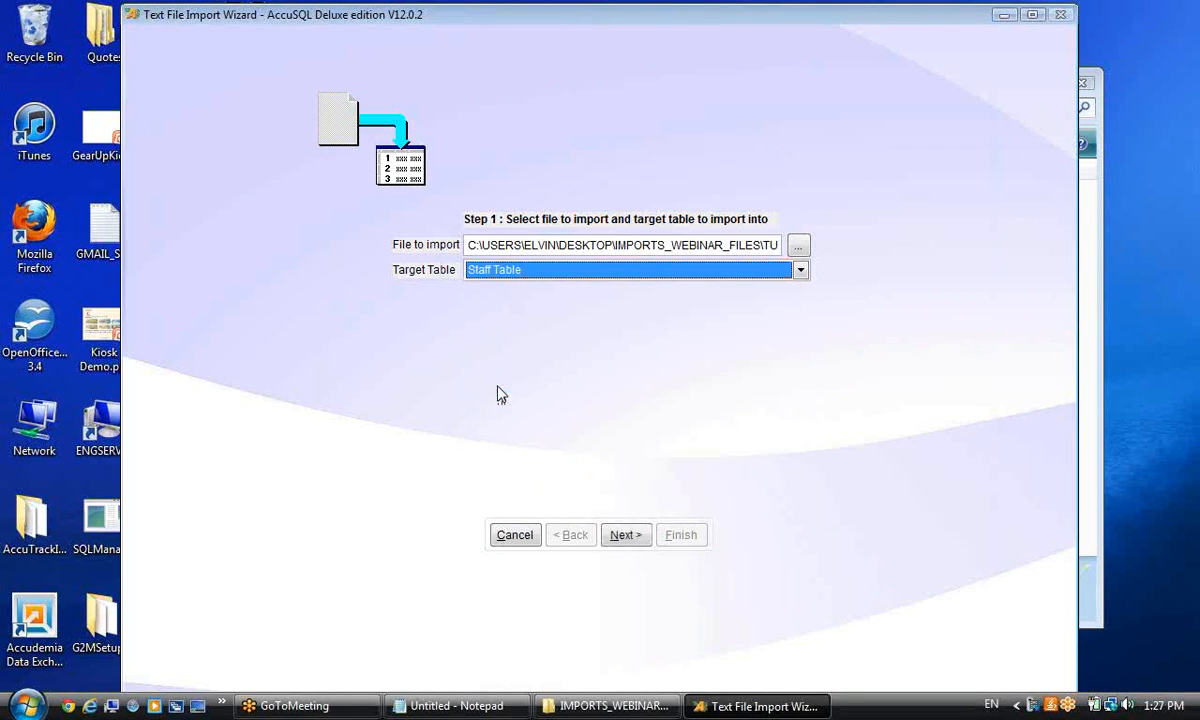
click(632, 535)
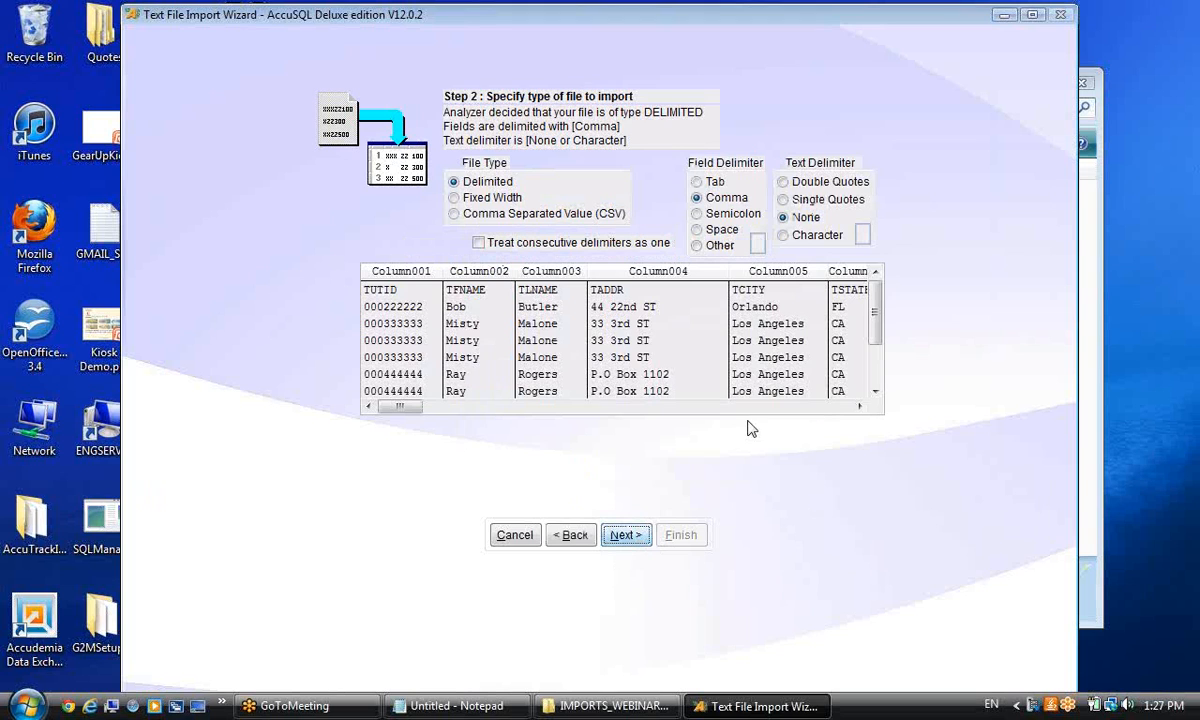
click(624, 537)
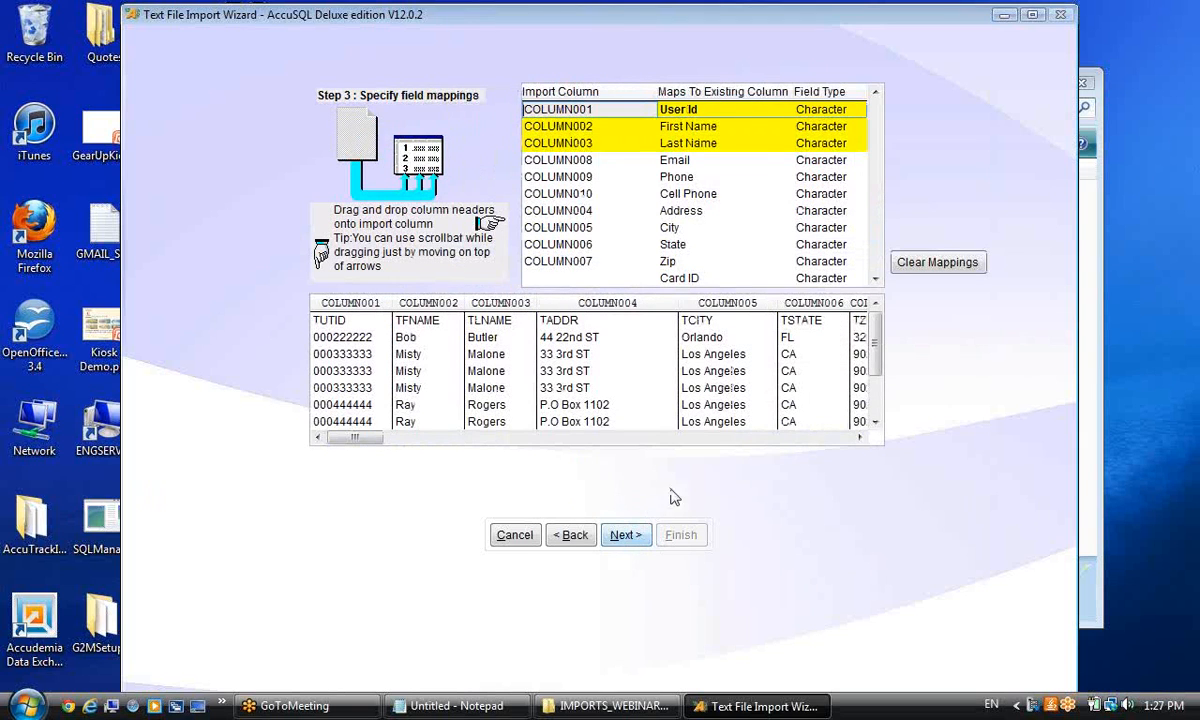
Clear all field mappings and look through the columns of the import file.
click(910, 263)
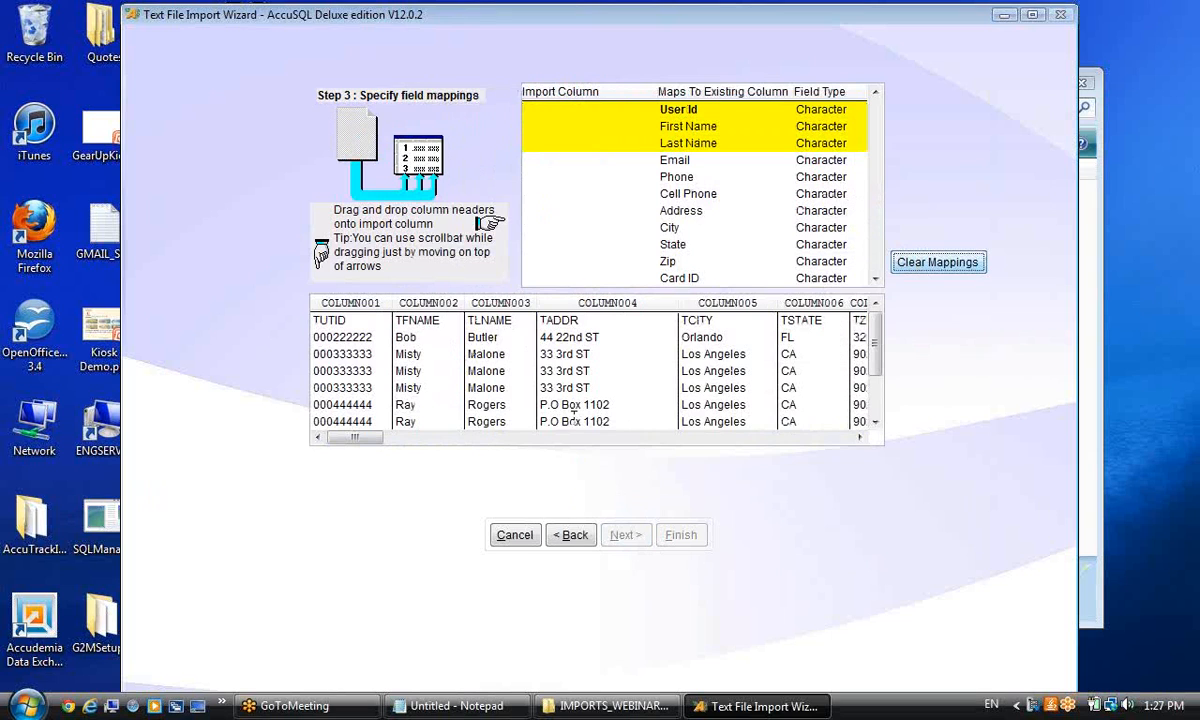
click(691, 437)
click(771, 437)
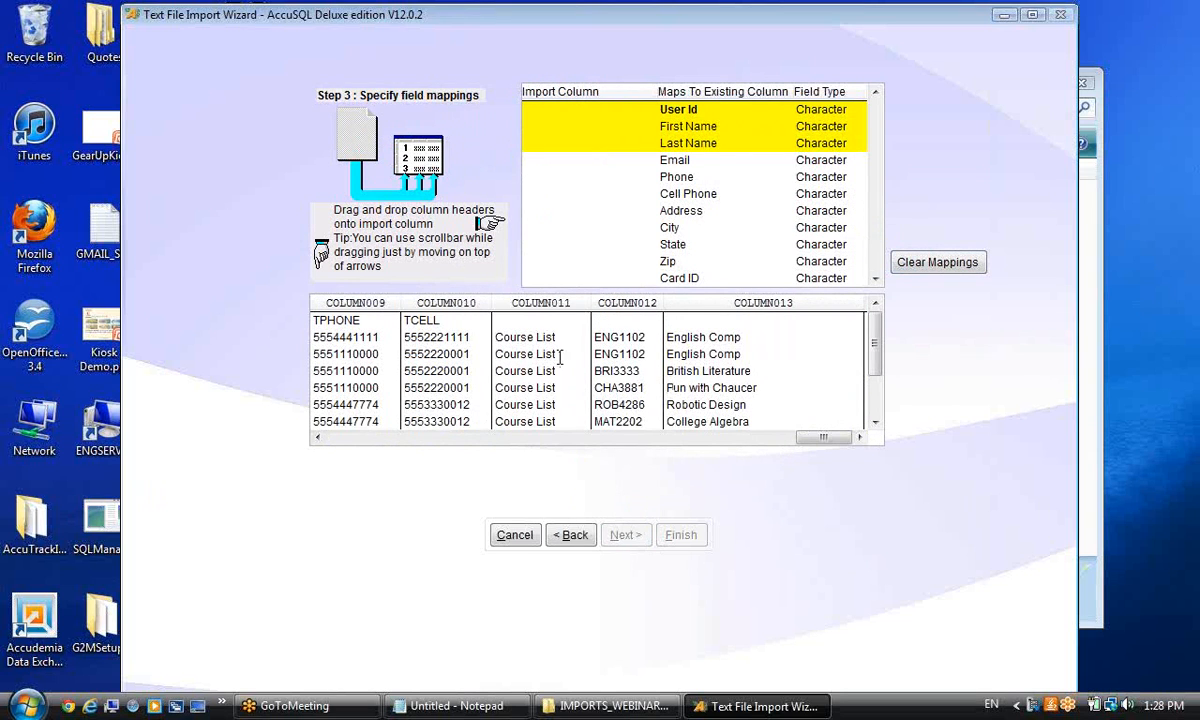
click(434, 437)
click(372, 438)
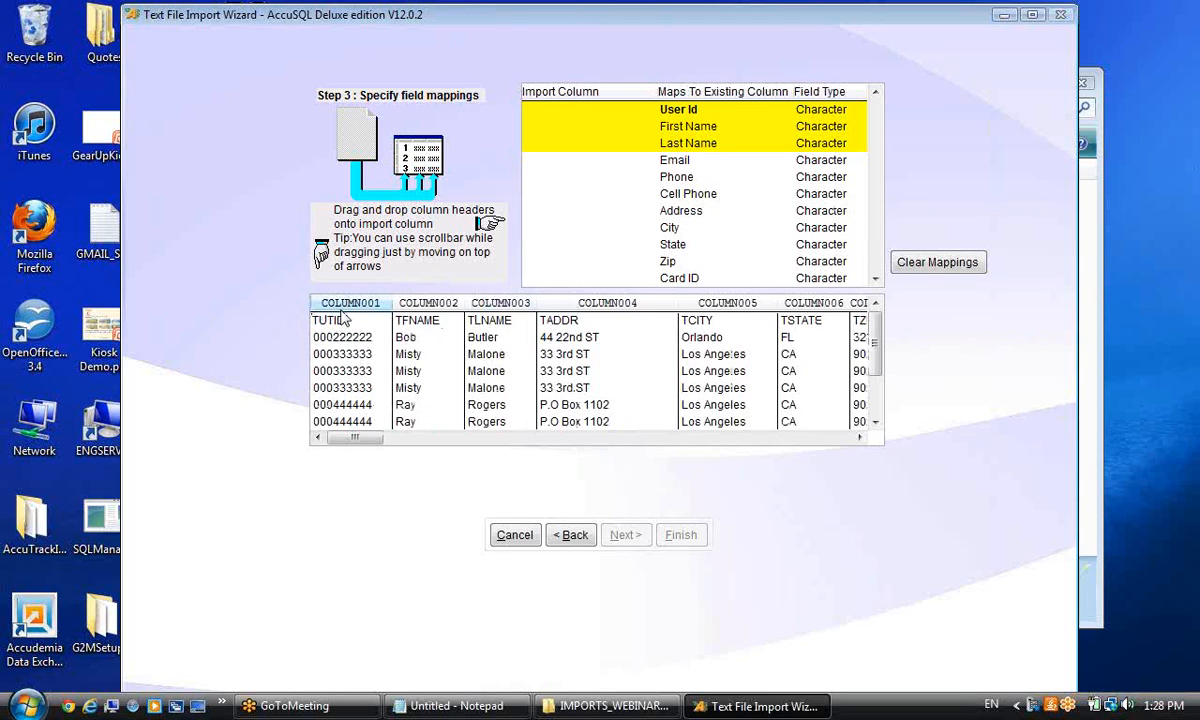
Map COLUMN001 to COLUMN006 to User Id, First Name, Last Name, Address, City and State respectively.
drag(348, 313, 547, 120)
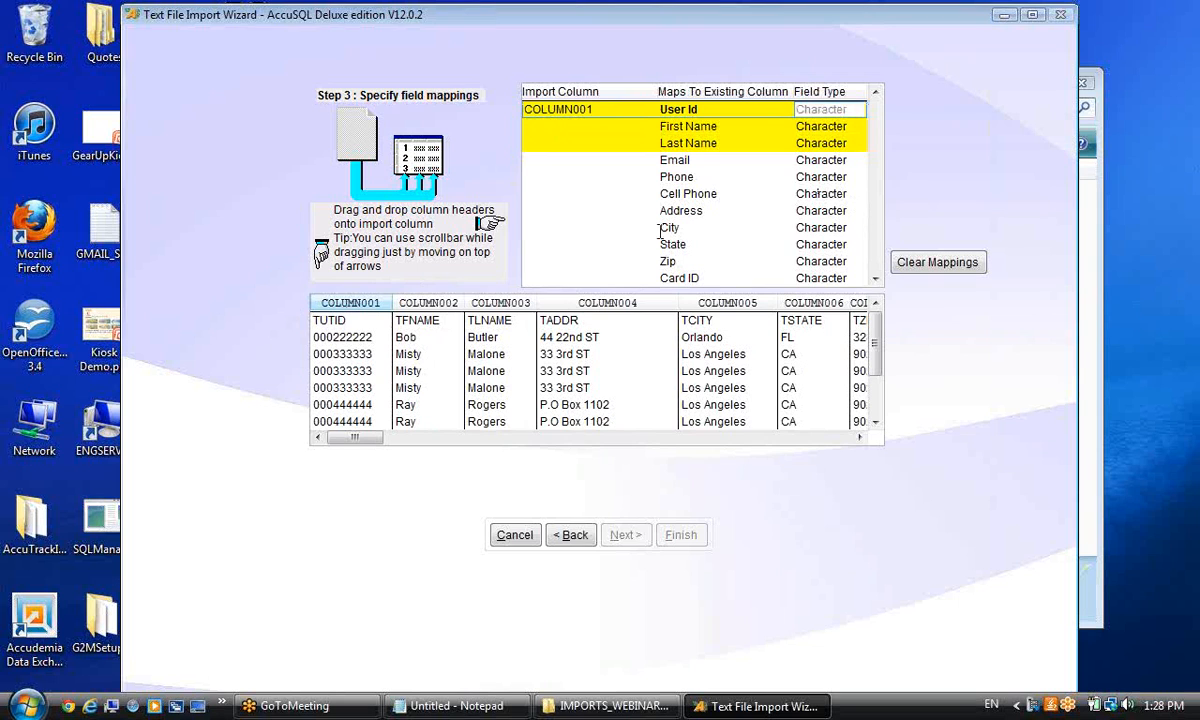
drag(405, 302, 550, 130)
drag(494, 313, 566, 143)
drag(607, 313, 562, 210)
drag(722, 305, 565, 228)
drag(813, 303, 565, 246)
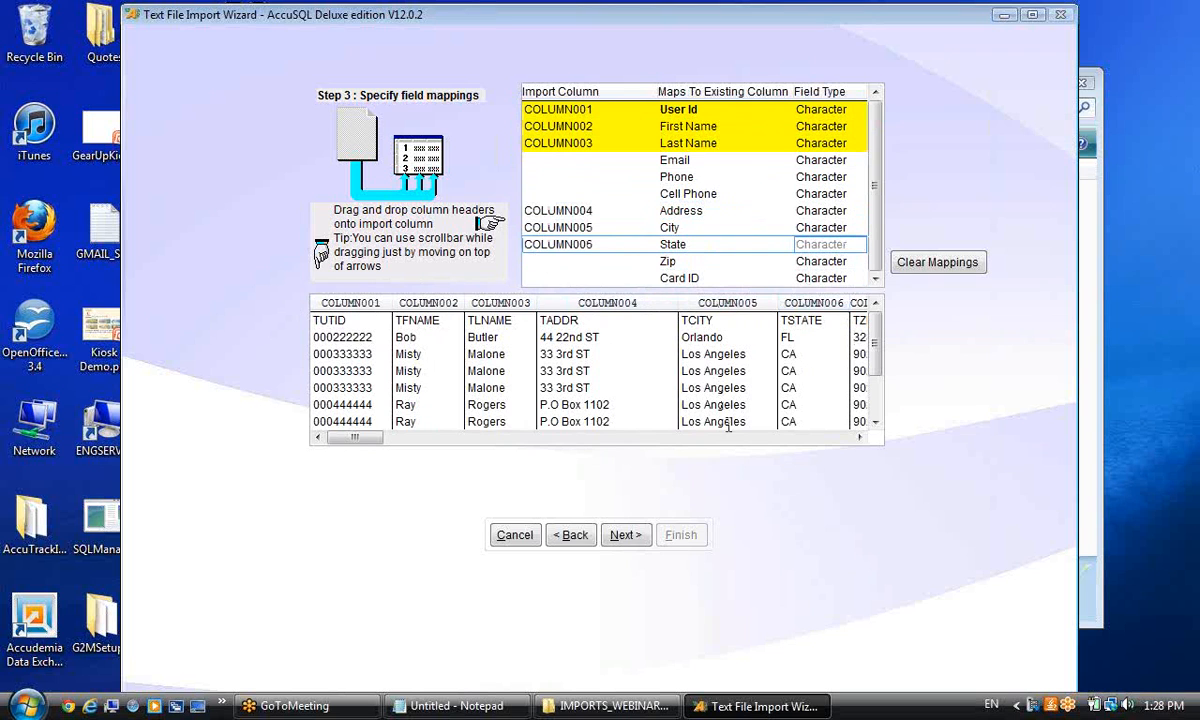
Map COLUMN007 to Zip, COLUMN008 to Email, COLUMN009 to Phone and COLUMN010 to Cell Phone.
click(734, 439)
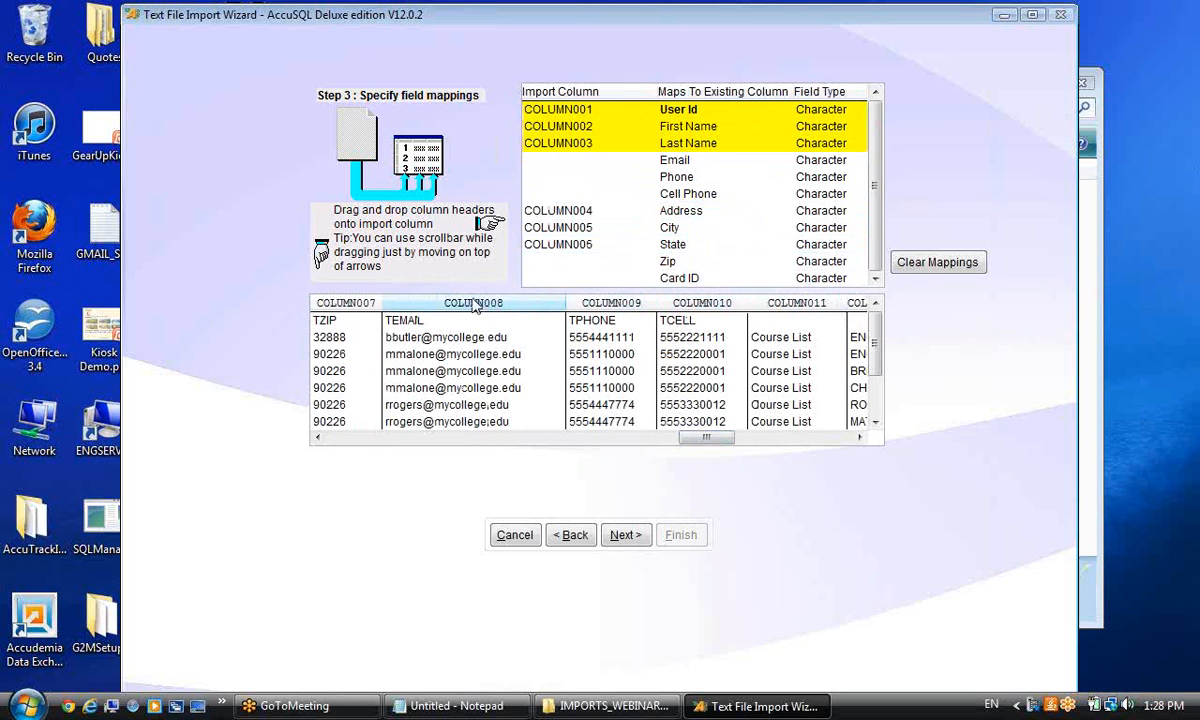
drag(343, 302, 540, 262)
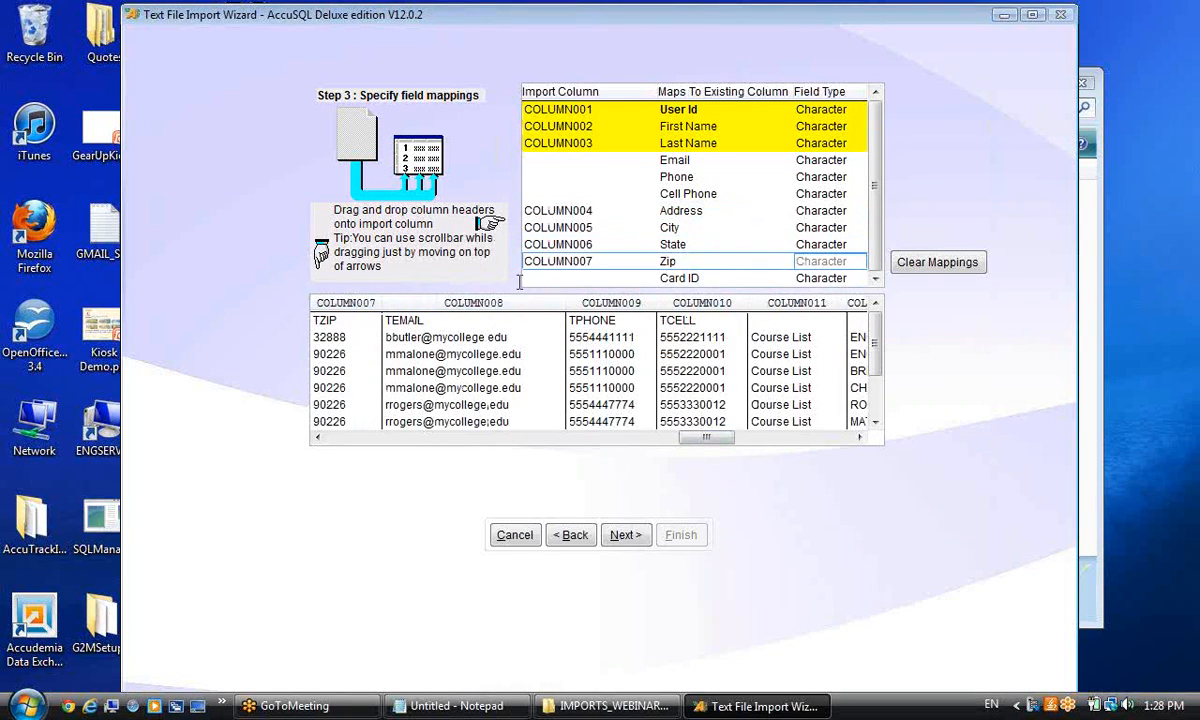
drag(483, 313, 548, 162)
drag(597, 303, 548, 178)
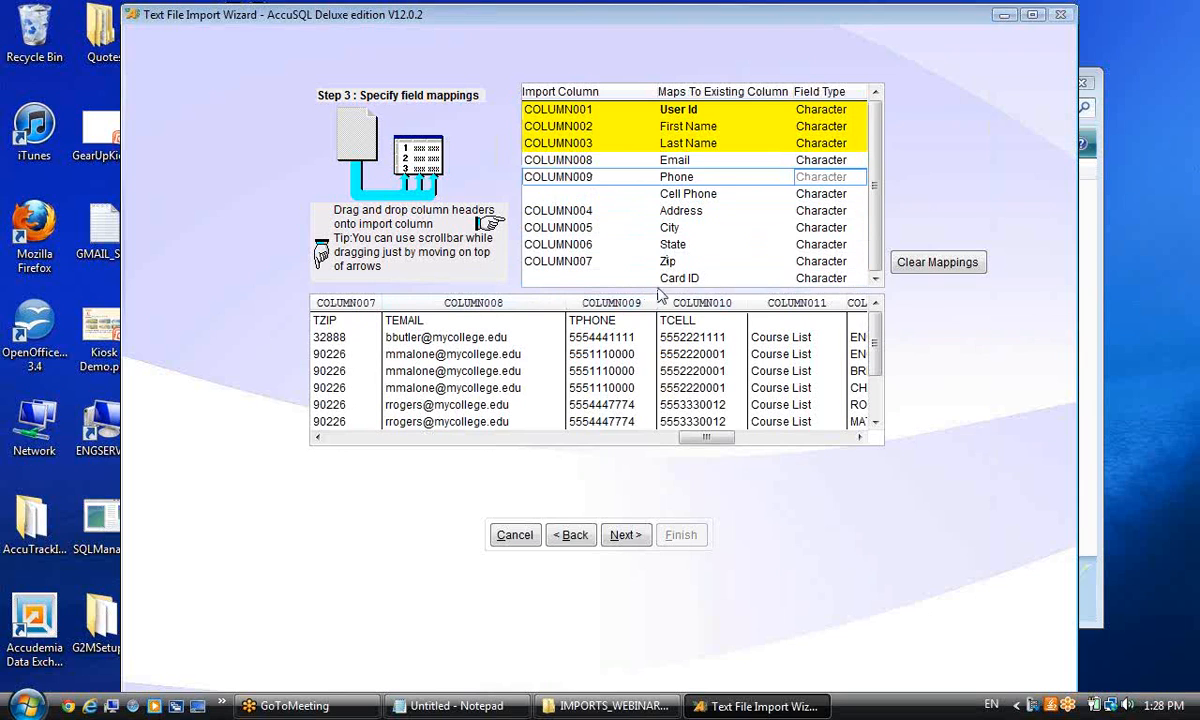
drag(676, 302, 548, 194)
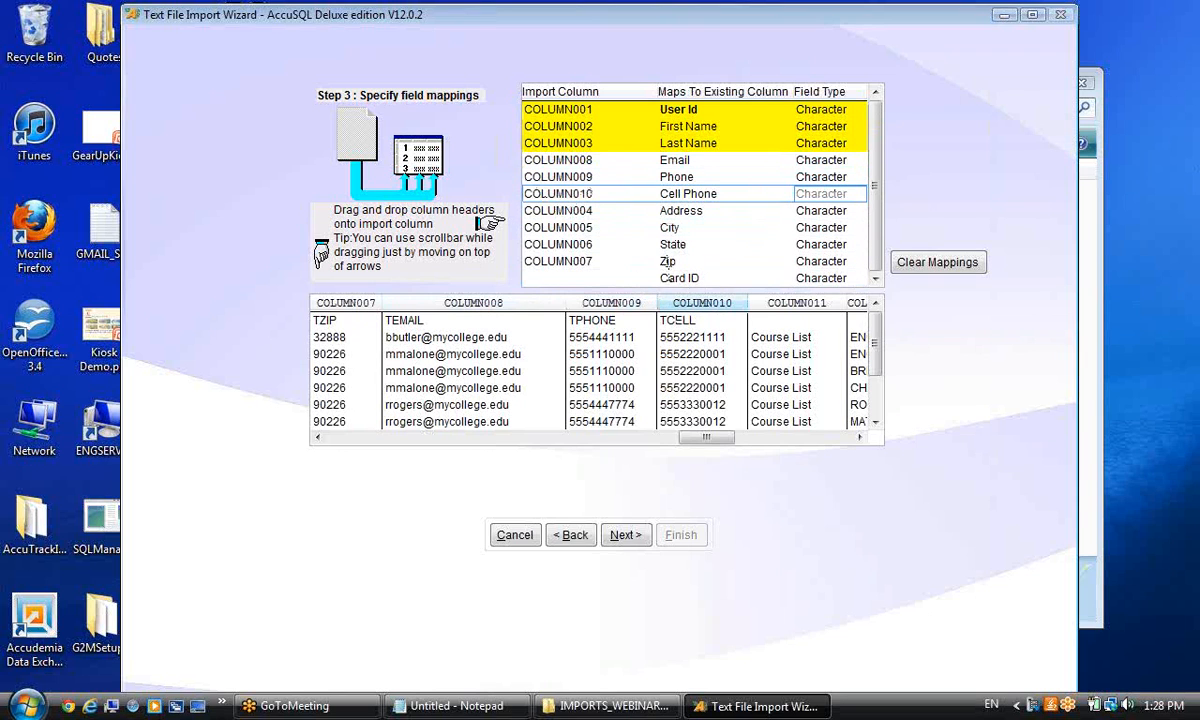
Check the remaining import columns and accept the field mappings to reach the record selection.
click(811, 437)
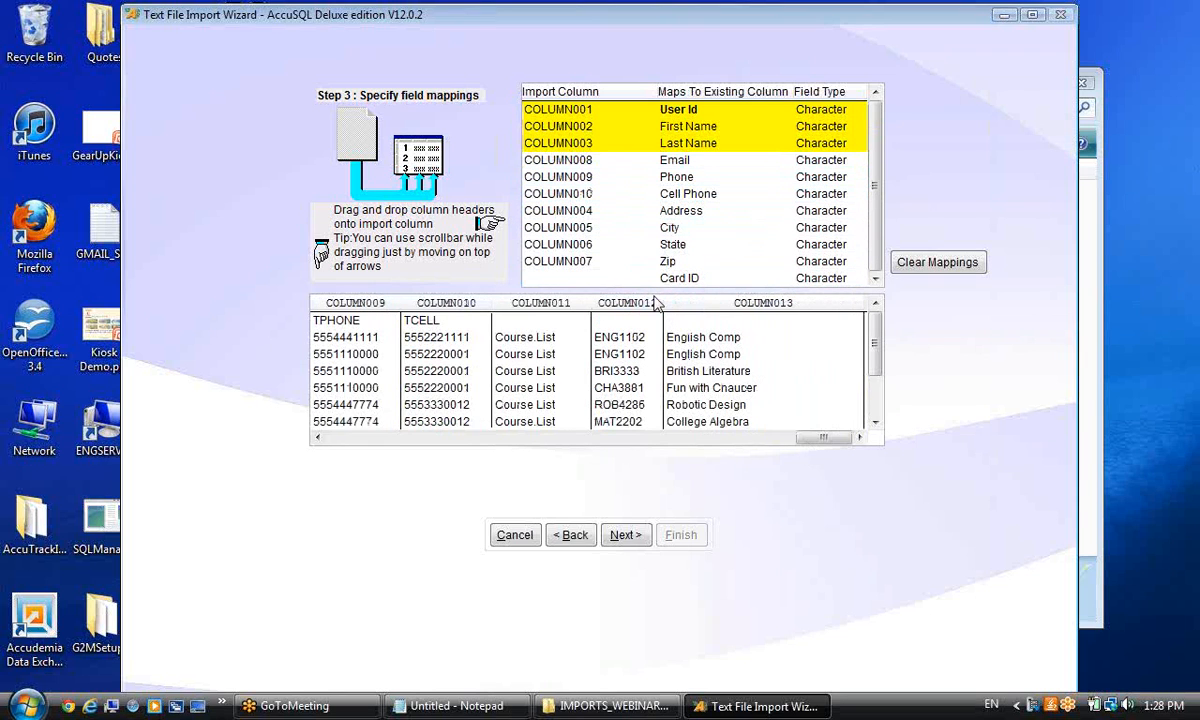
click(510, 437)
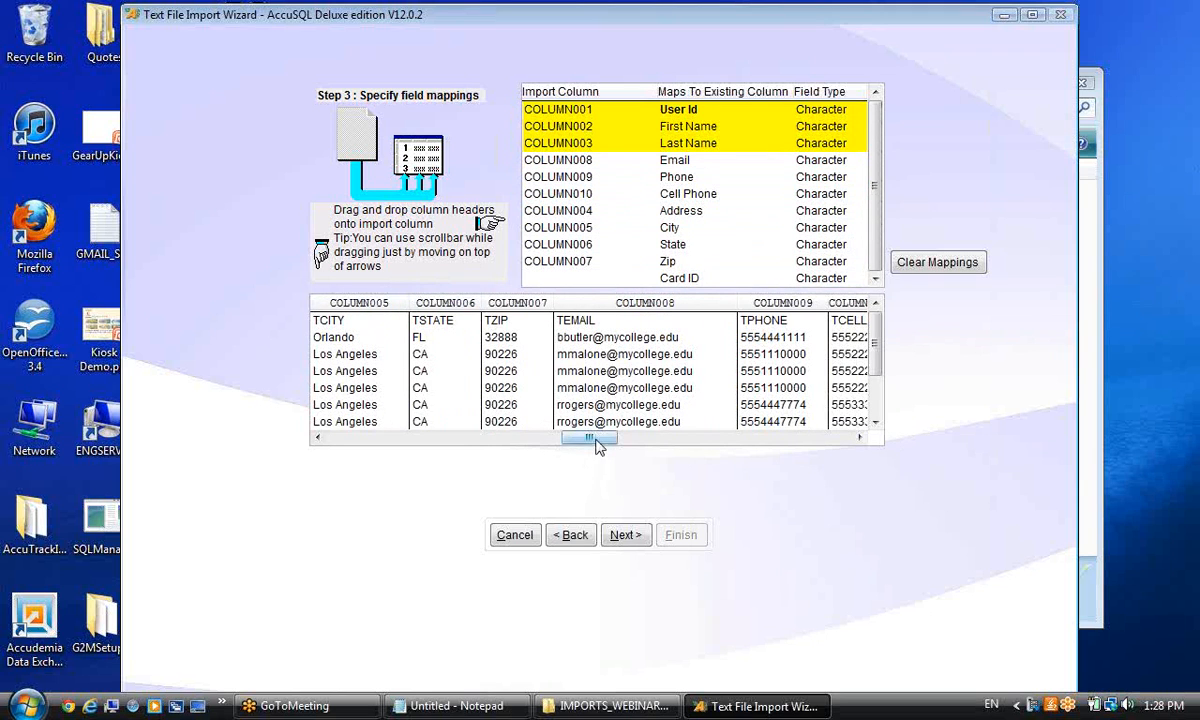
drag(590, 437, 414, 437)
click(877, 185)
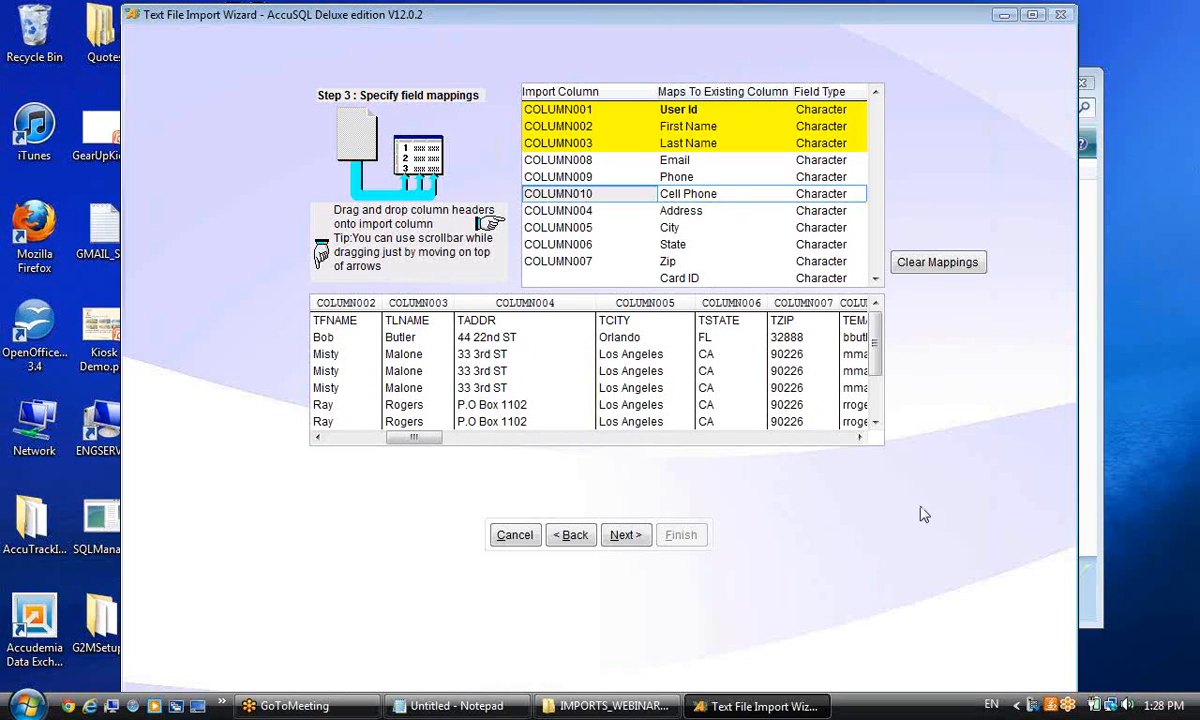
click(622, 537)
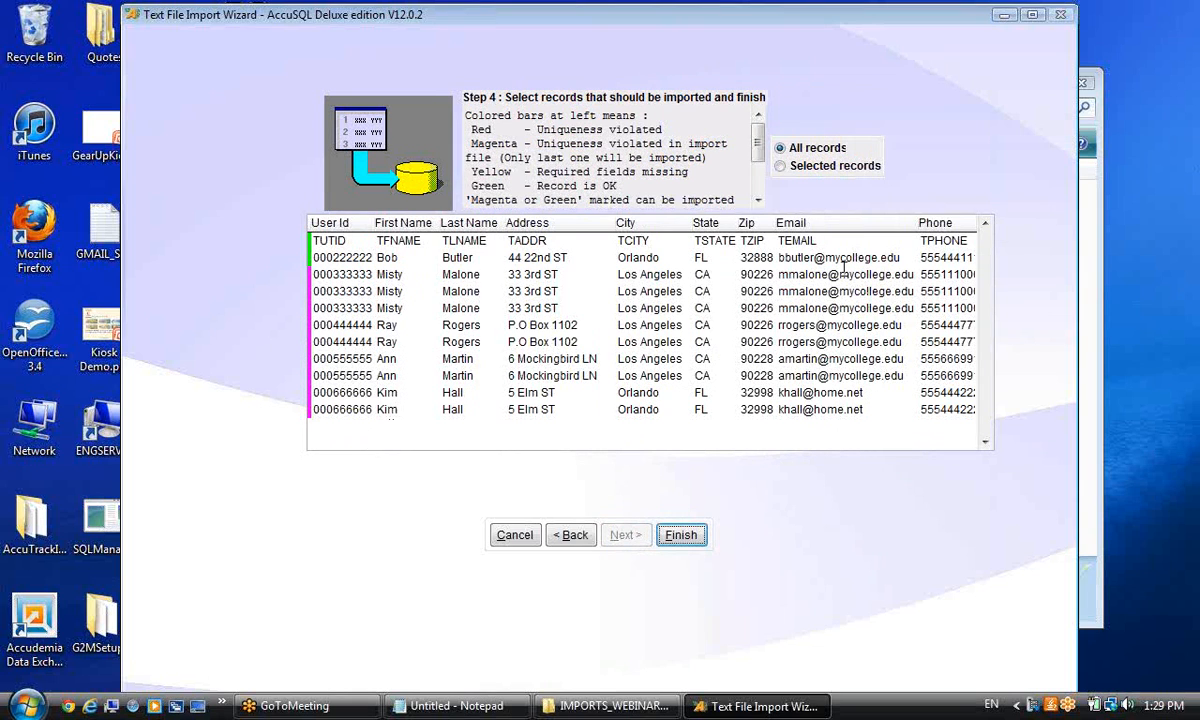
Limit the import to selected records, picking one row per tutor without the header row, and finish the import.
click(826, 166)
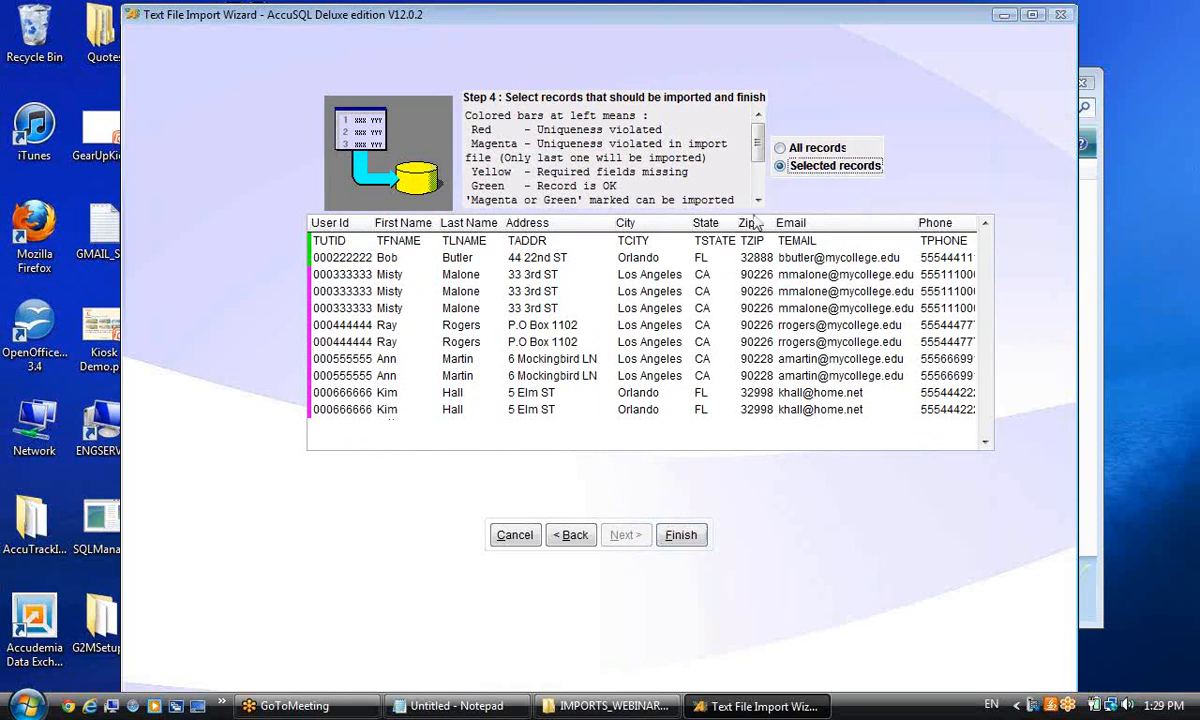
click(352, 257)
ctrl+click(362, 290)
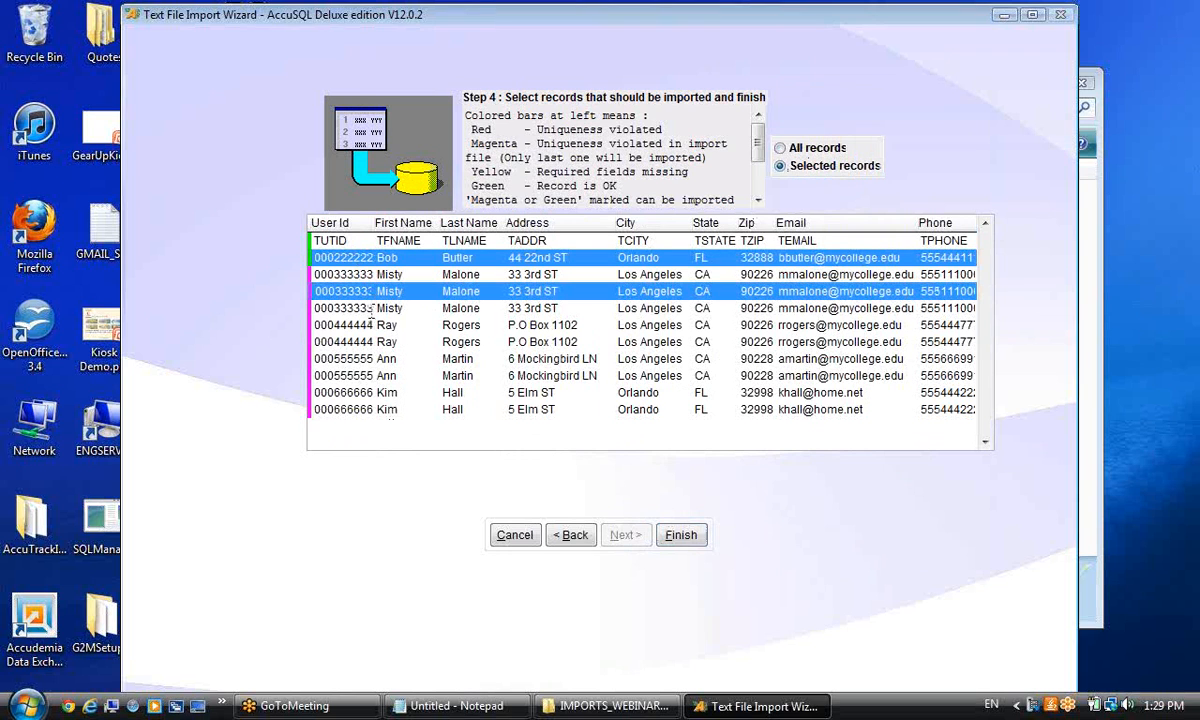
ctrl+click(345, 325)
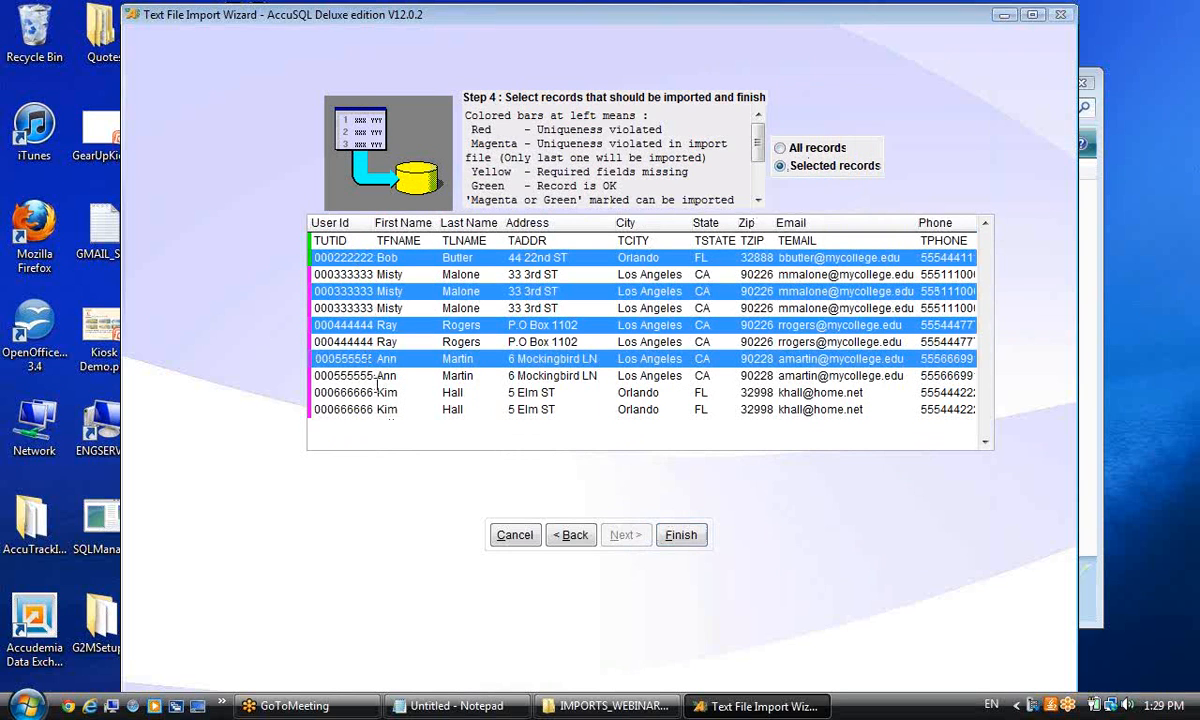
ctrl+click(352, 358)
ctrl+click(378, 409)
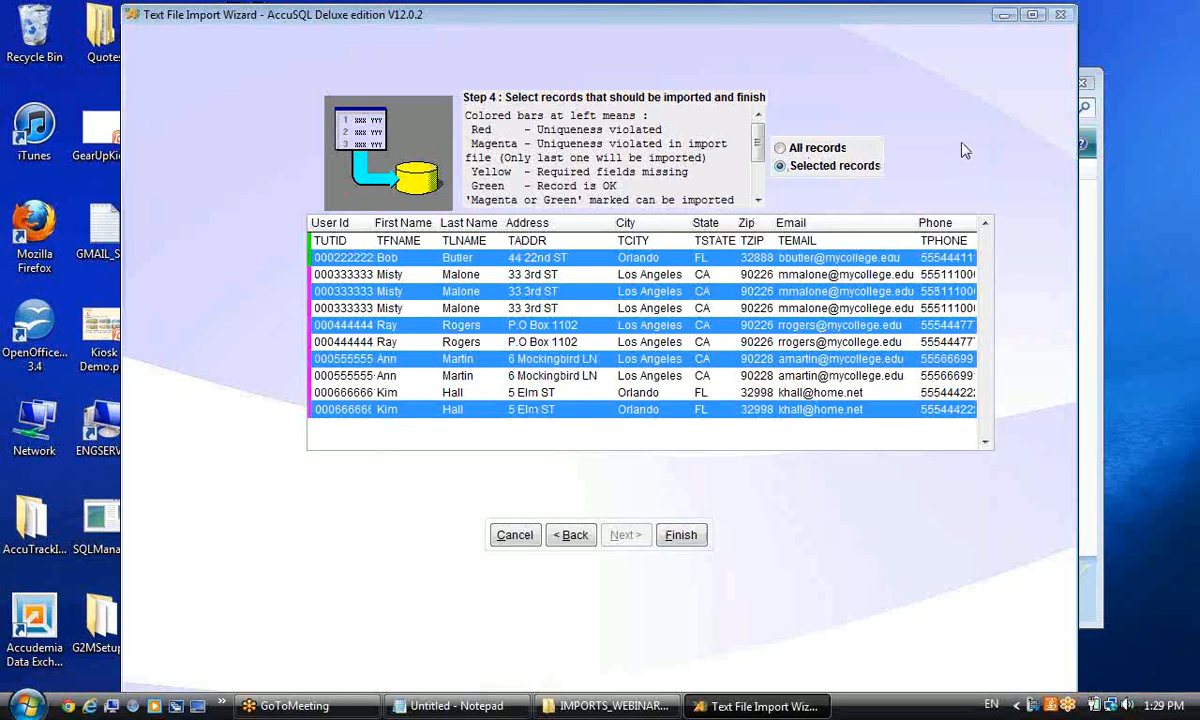
click(673, 540)
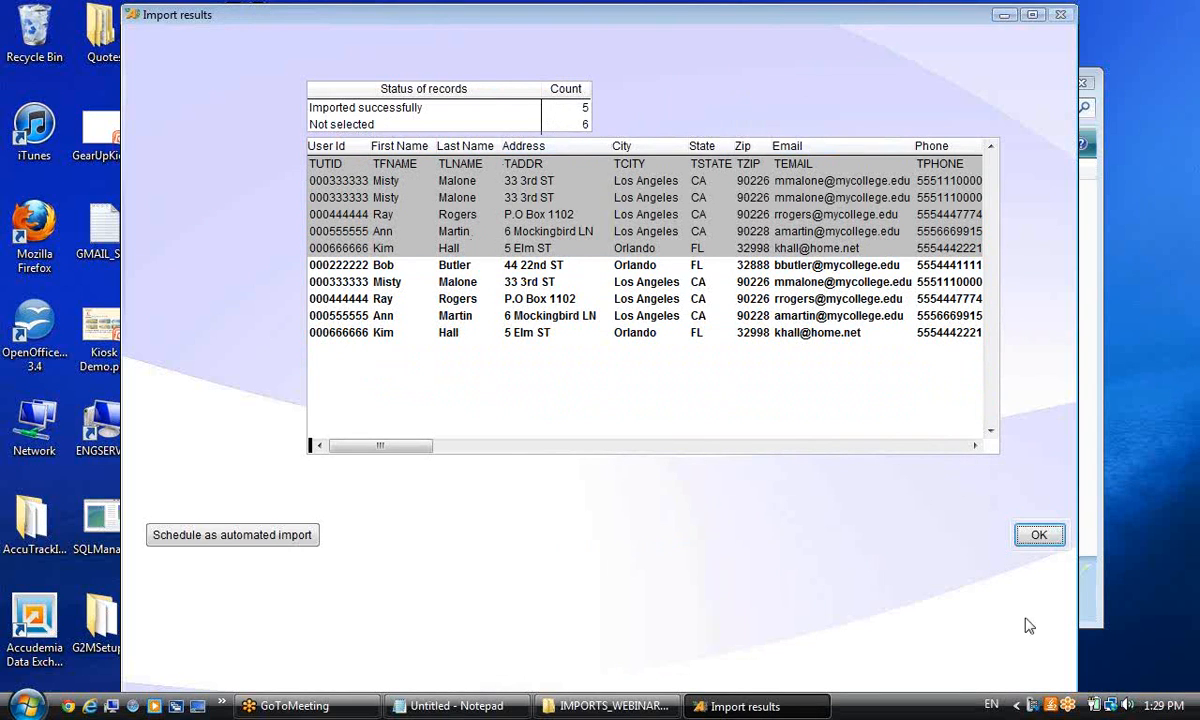
click(1038, 537)
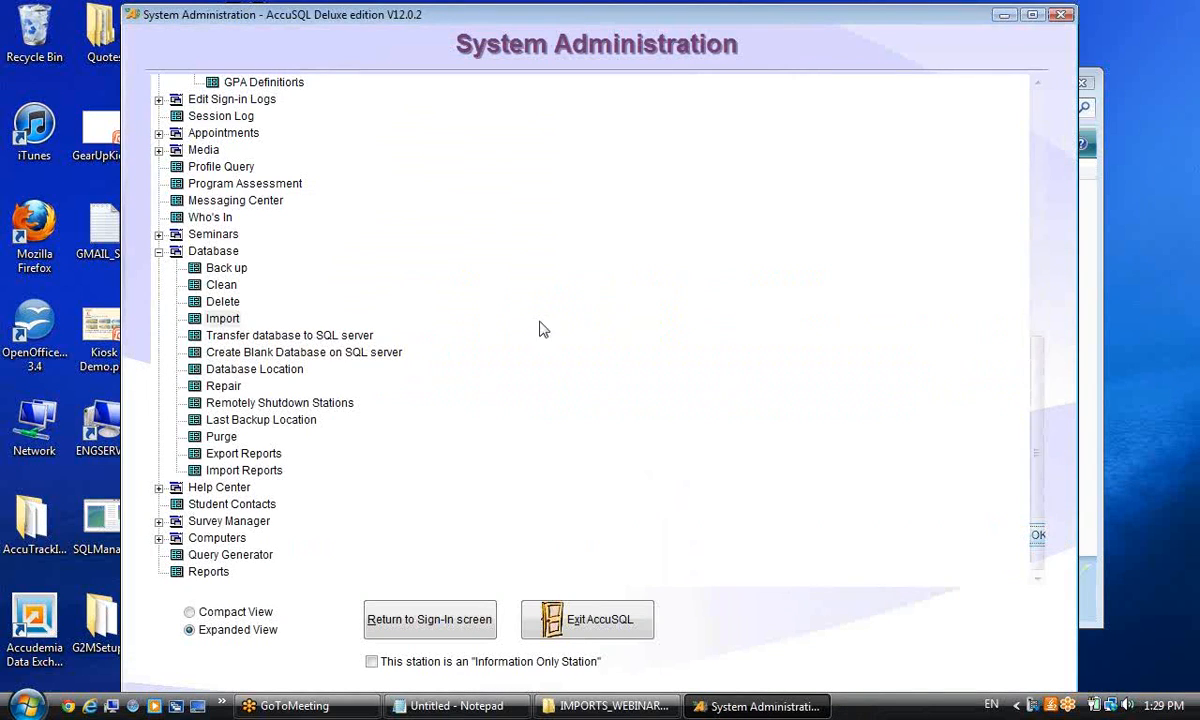
Open the Tutors form and review the details of each imported tutor.
scroll(400, 270, up, 3)
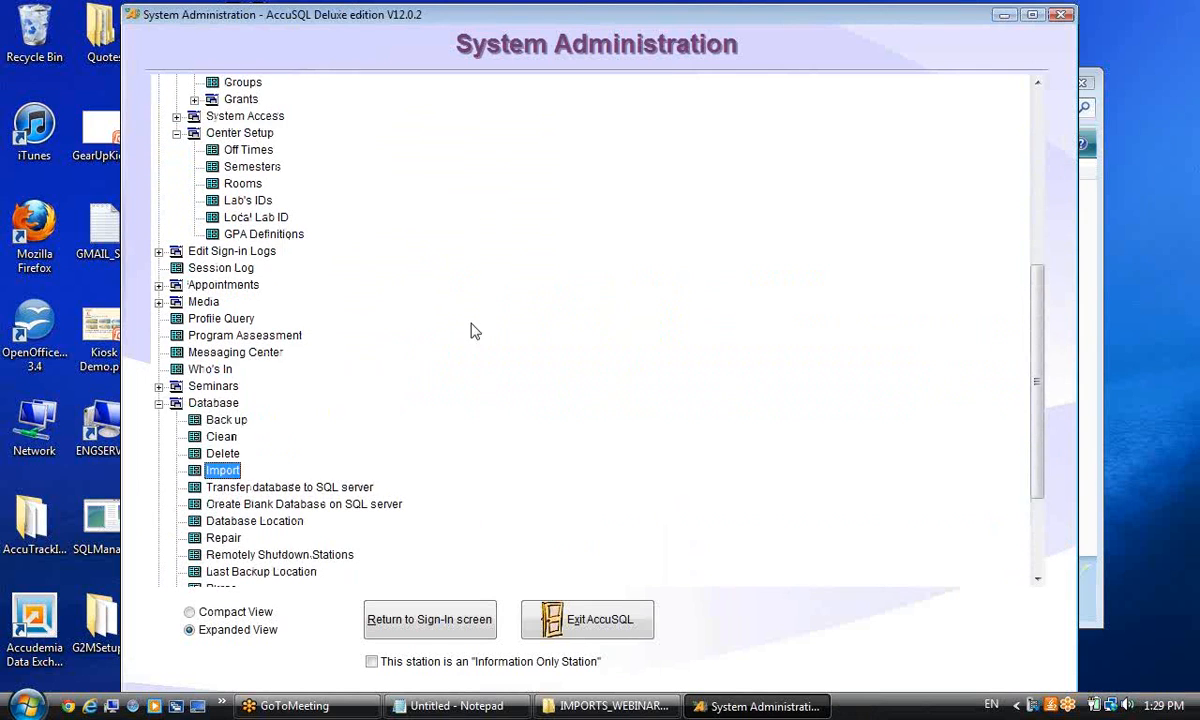
scroll(643, 345, up, 5)
scroll(354, 268, up, 3)
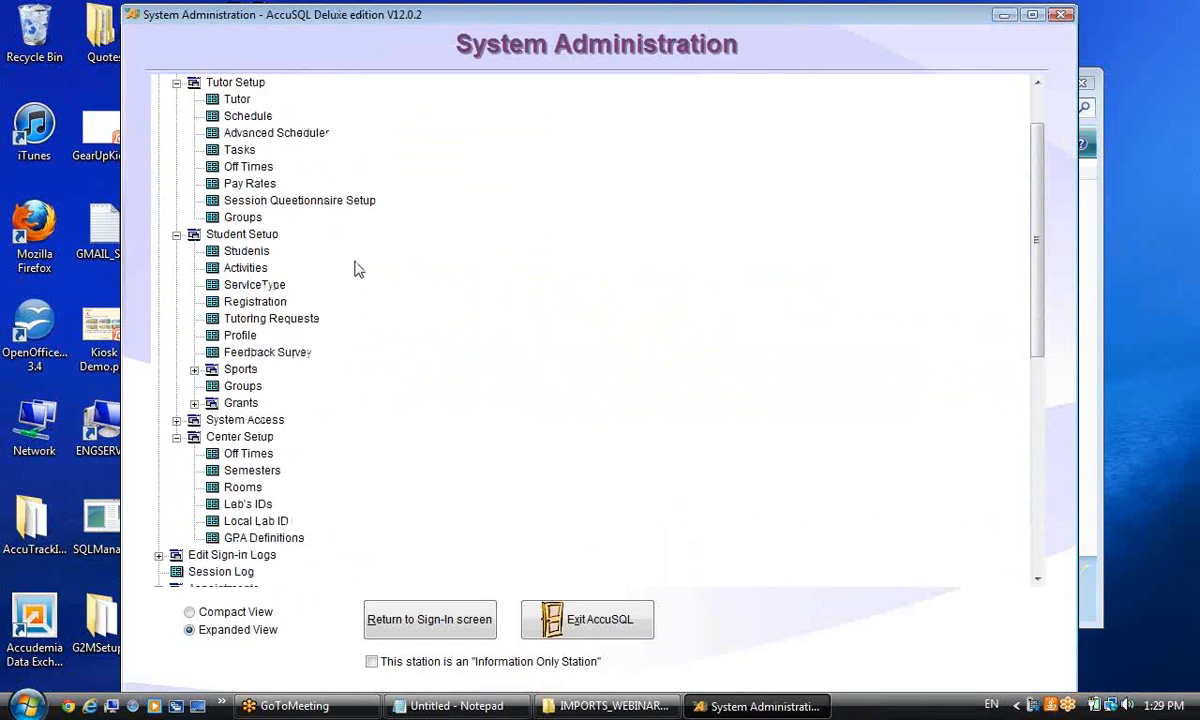
click(237, 167)
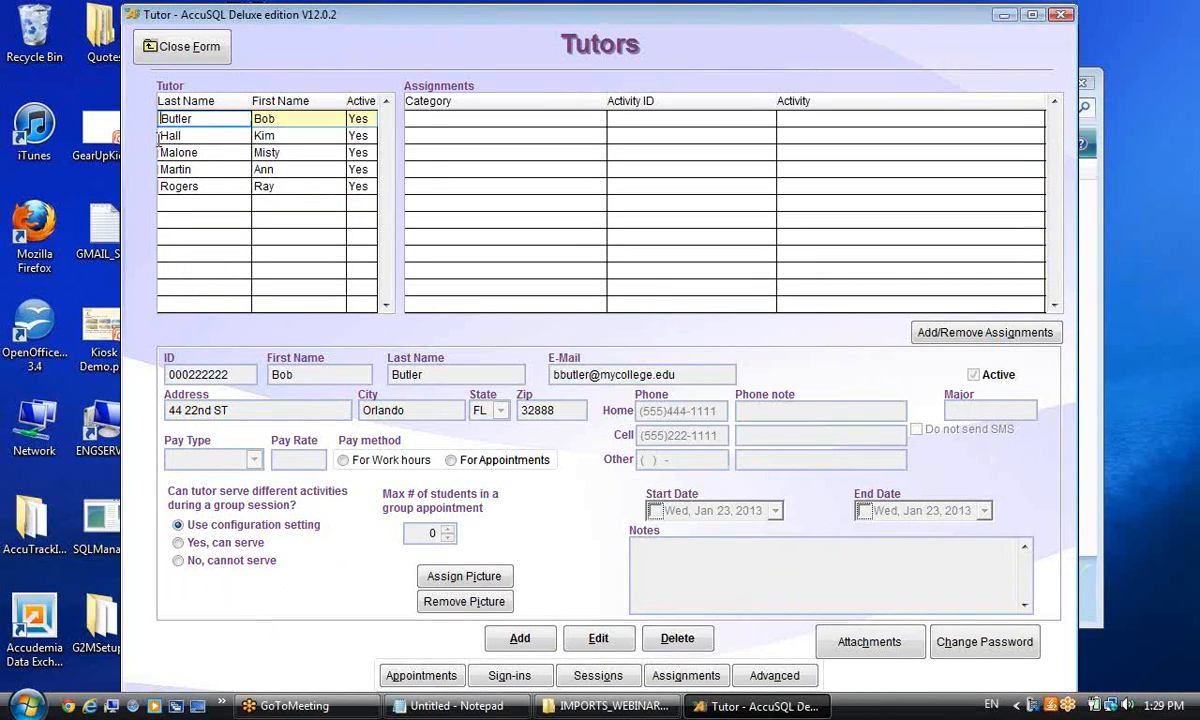
click(225, 132)
click(228, 155)
click(226, 170)
click(223, 188)
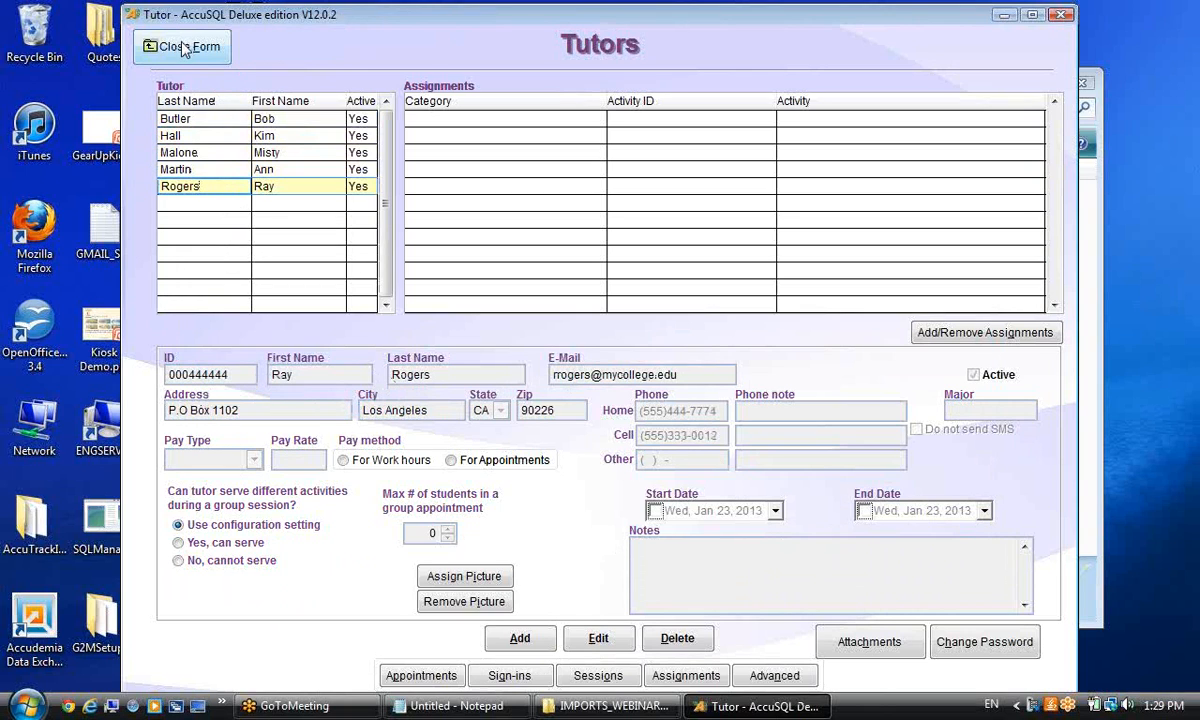
click(228, 150)
click(214, 116)
click(218, 136)
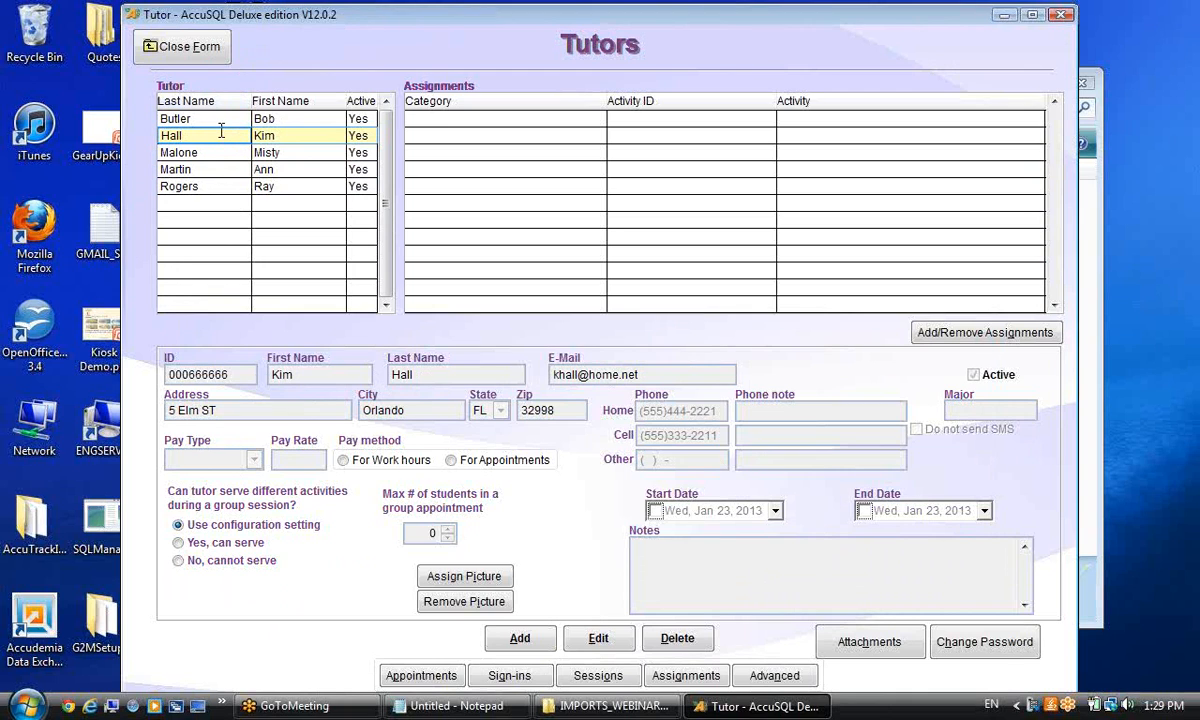
click(222, 119)
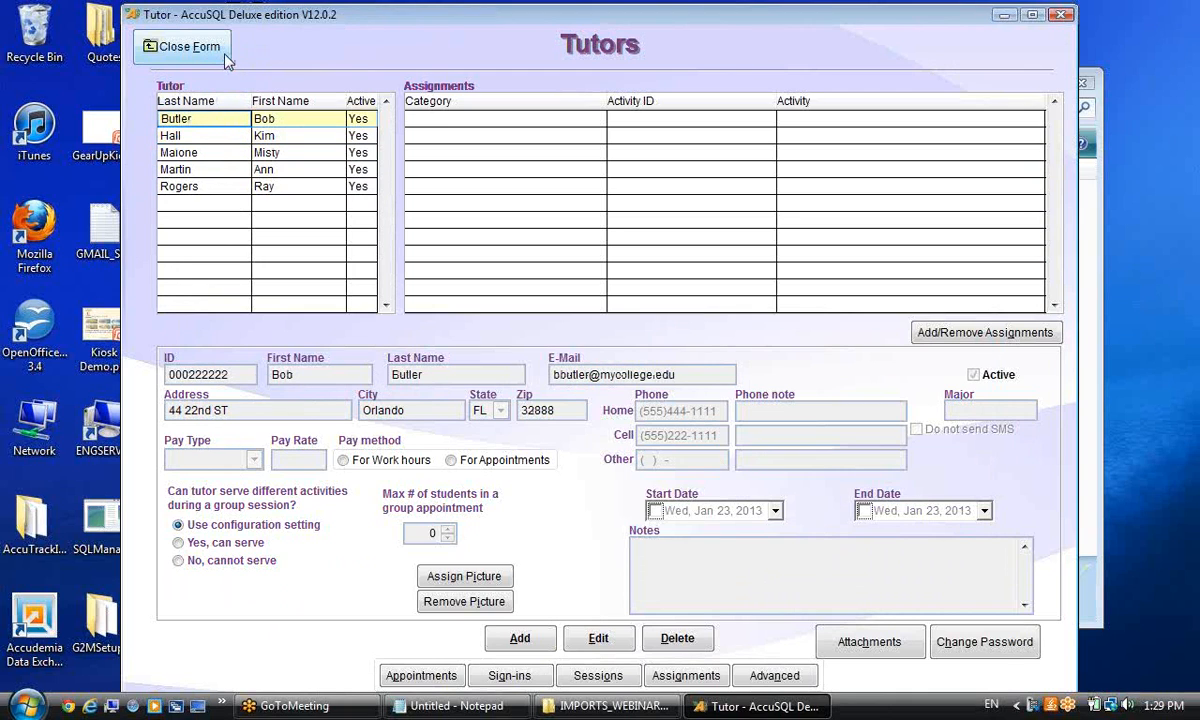
Inspect the activities that can be assigned to the first tutor, without assigning any, and close the Tutors form.
click(968, 336)
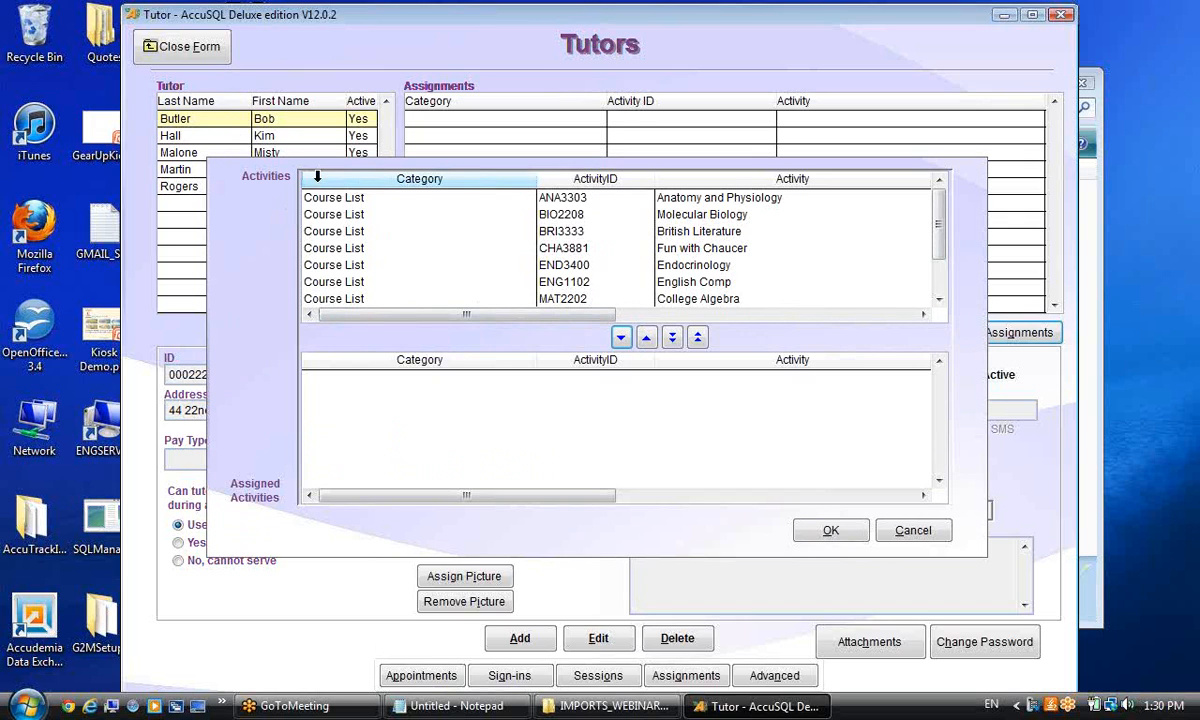
click(940, 228)
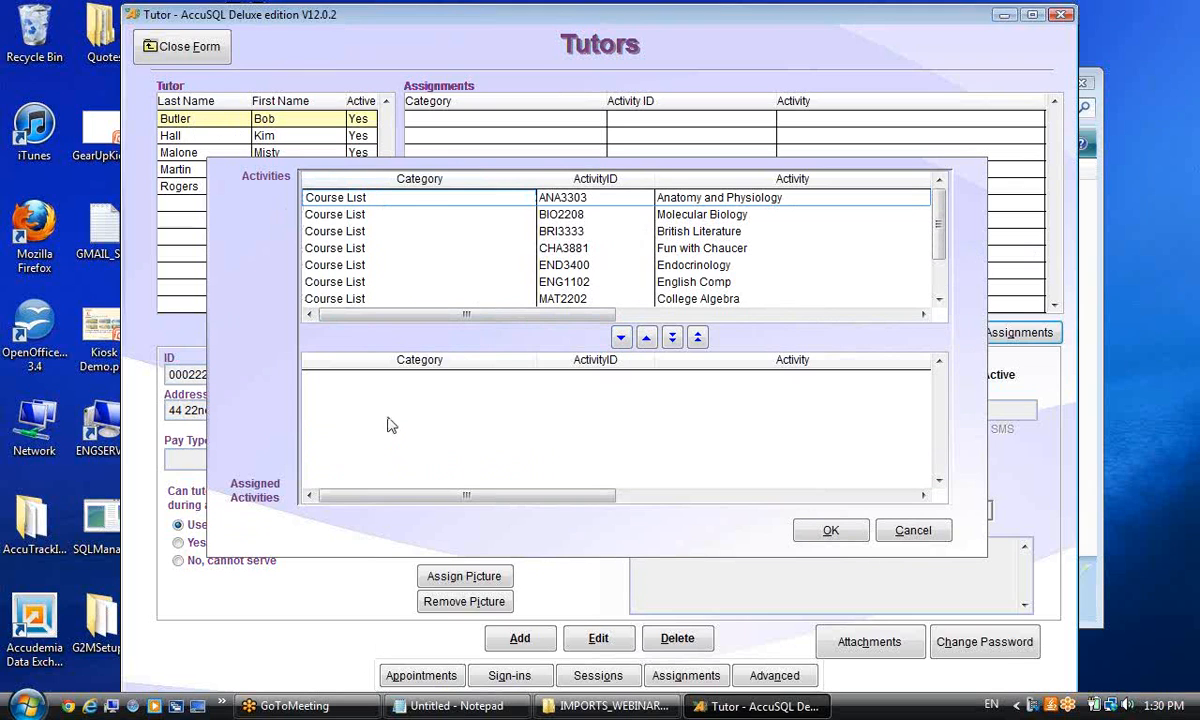
click(918, 535)
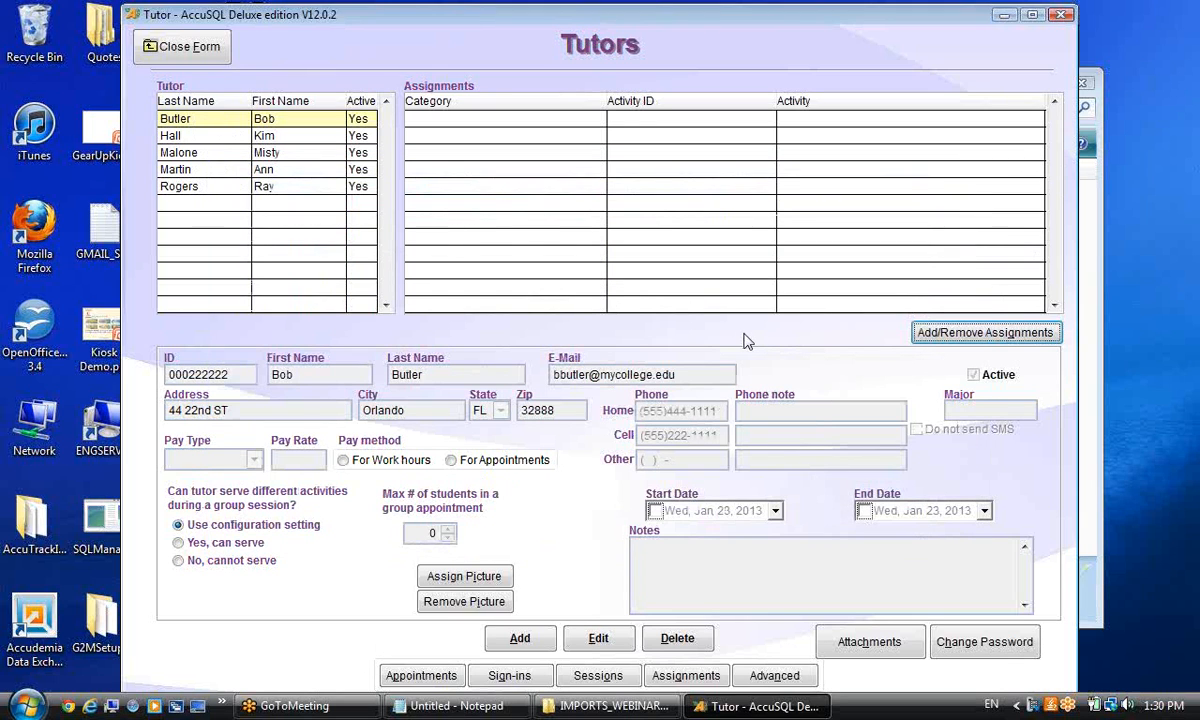
click(183, 60)
Start a new database import and choose tutors.txt from IMPORTS_WEBINAR_FILES, showing all file types.
scroll(560, 350, down, 3)
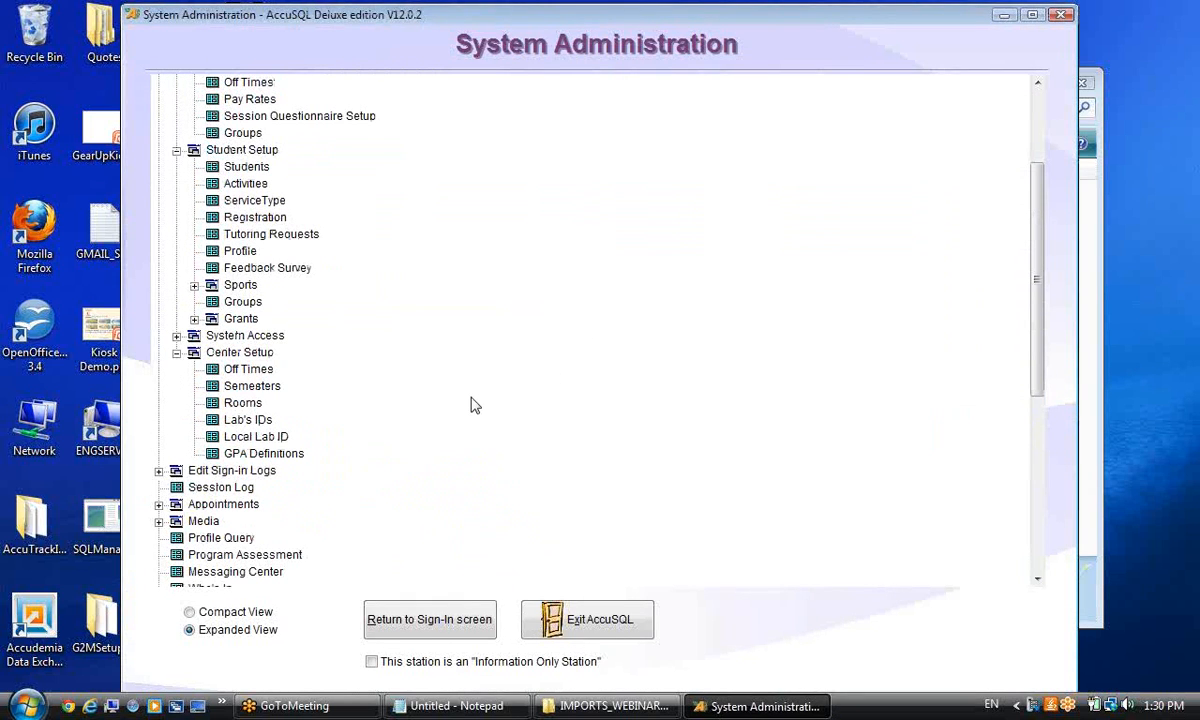
scroll(478, 406, down, 2)
scroll(420, 485, down, 2)
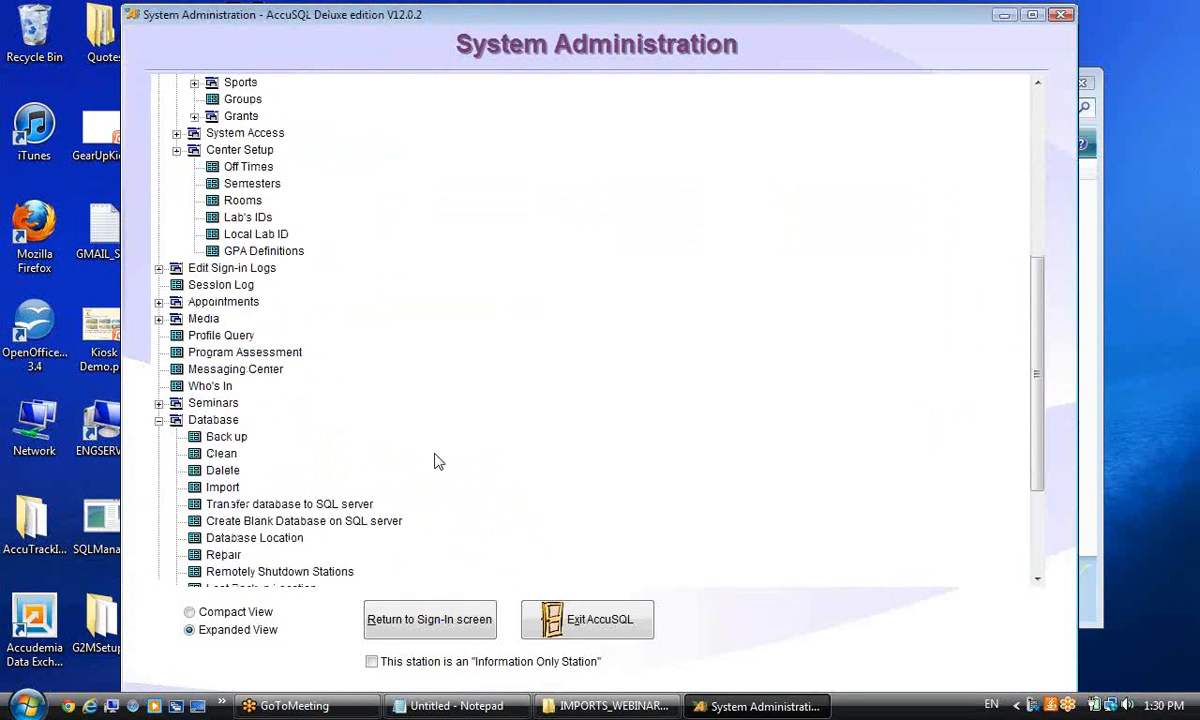
click(215, 488)
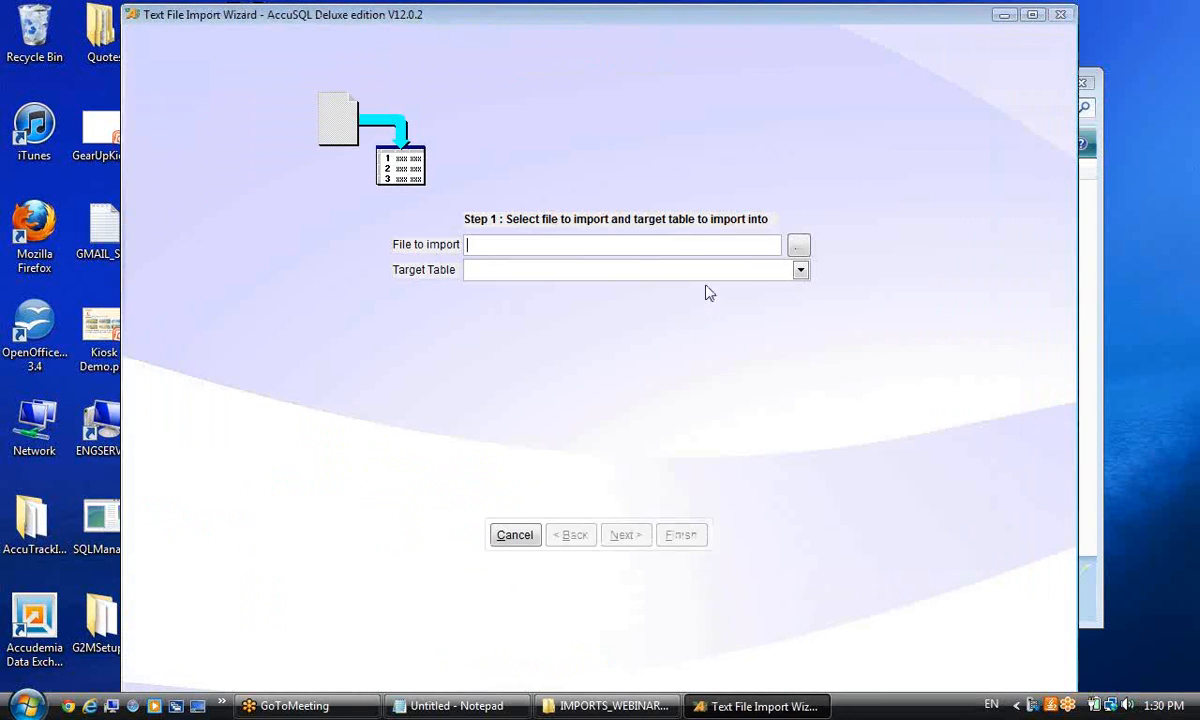
click(798, 245)
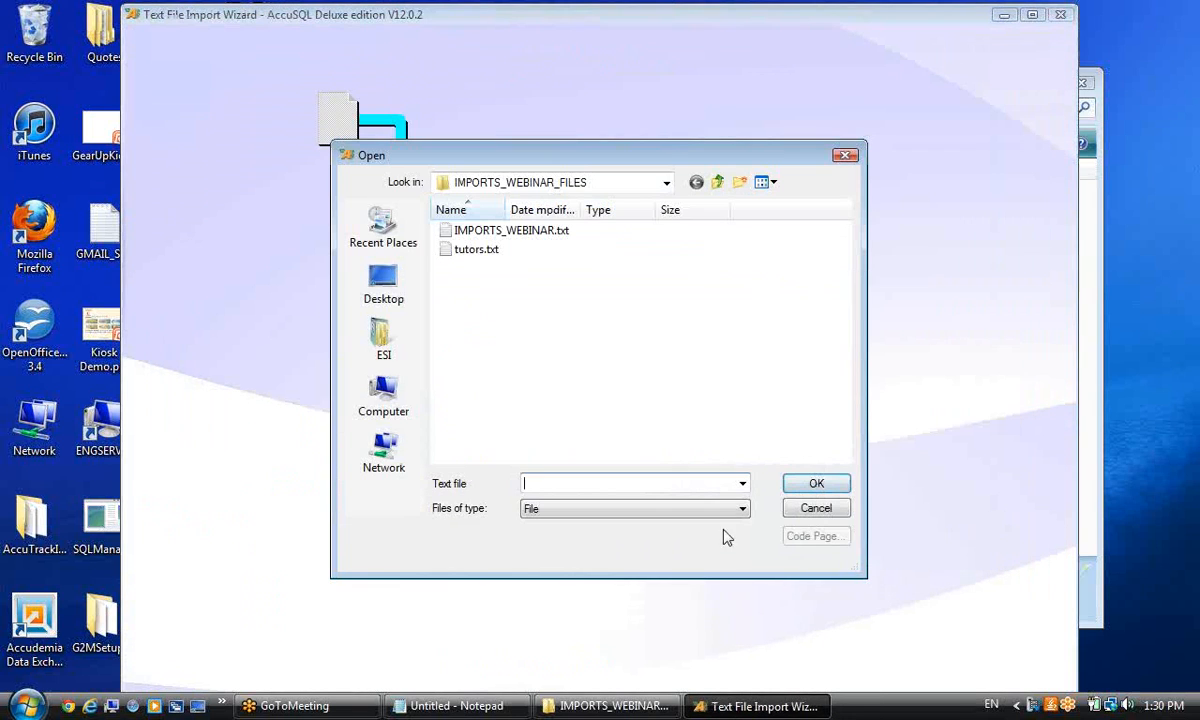
click(587, 514)
click(587, 524)
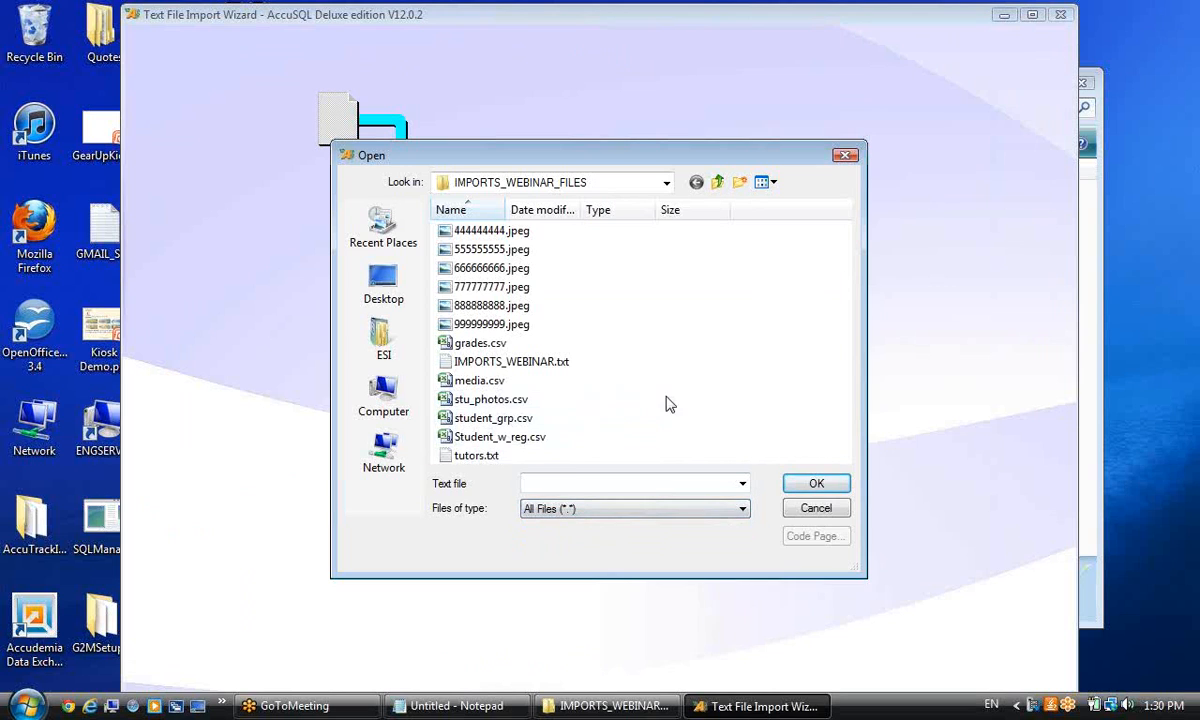
click(575, 456)
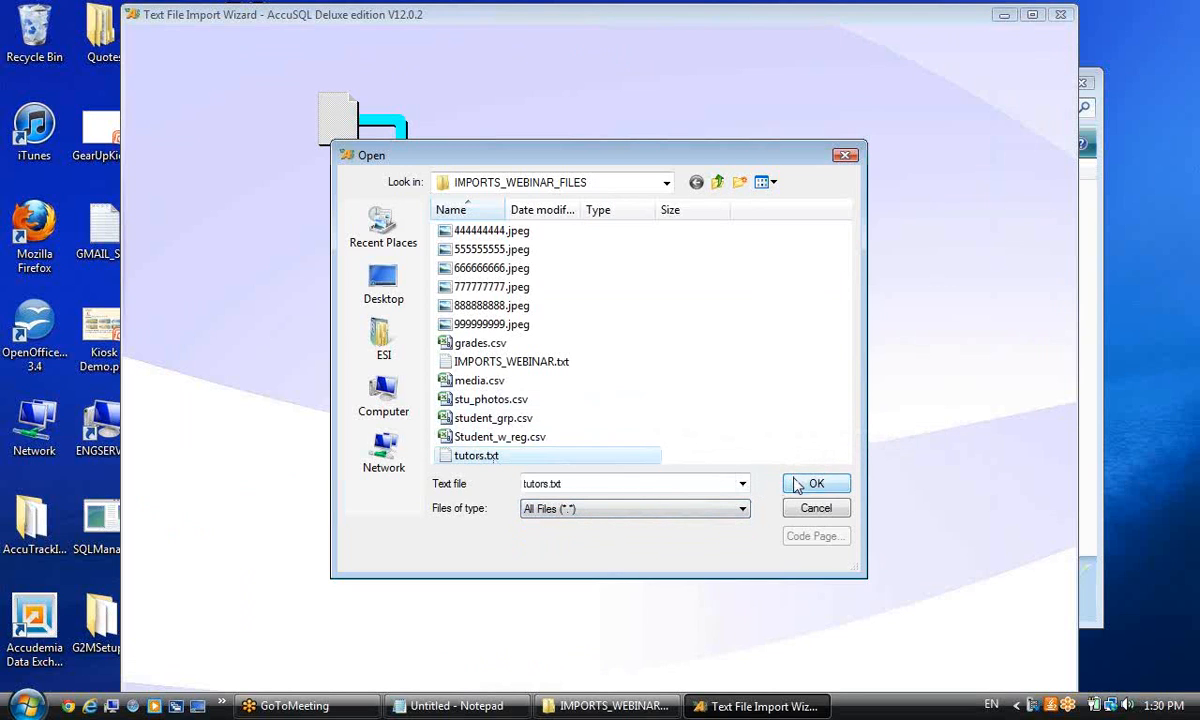
click(799, 484)
Set the target table to Tutor Activity Assignment and accept the comma-delimited file type.
click(633, 272)
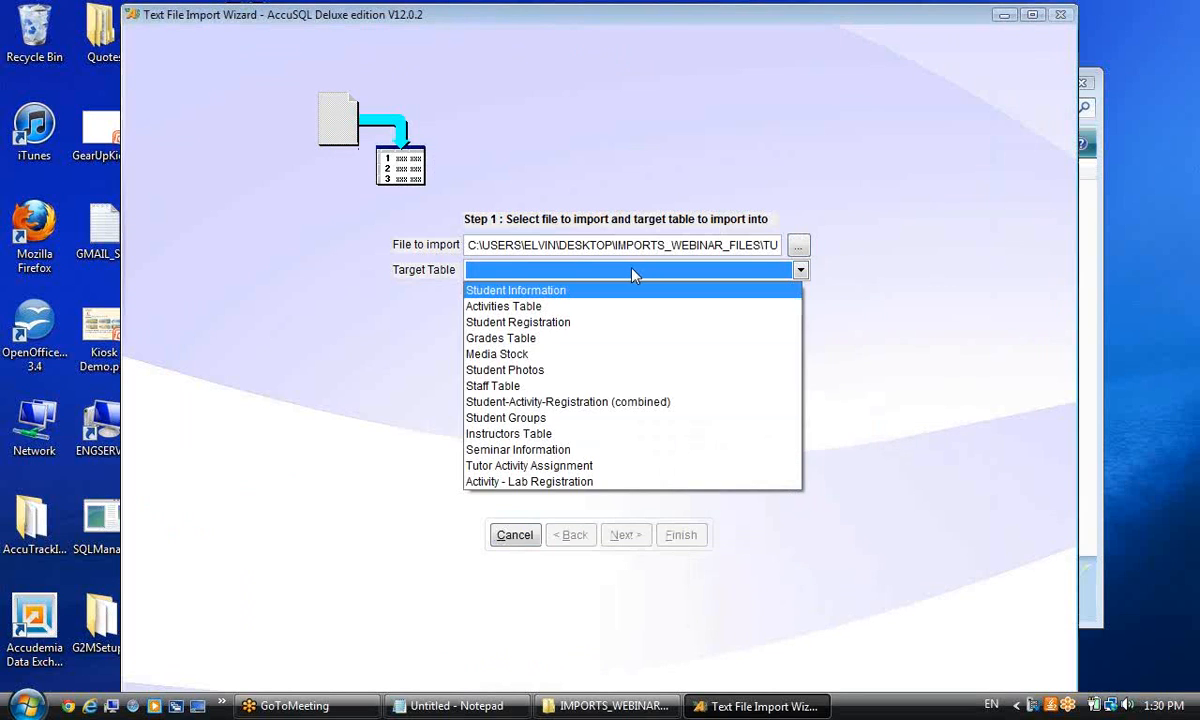
click(551, 468)
click(624, 535)
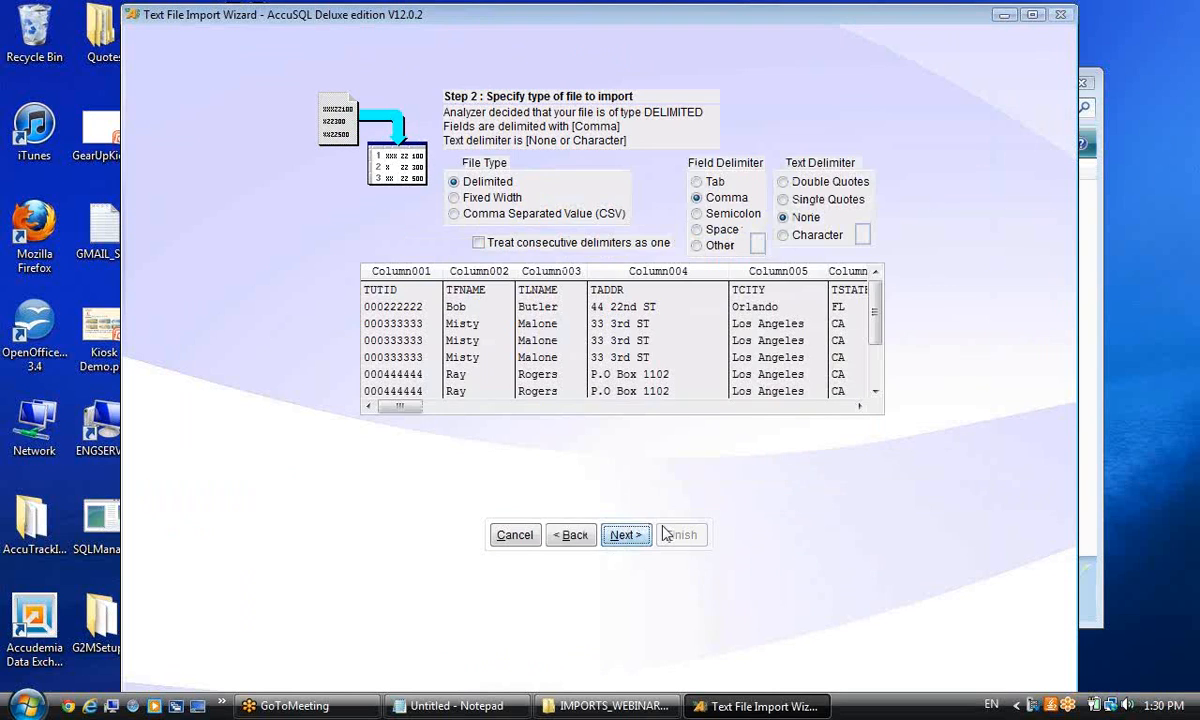
click(620, 540)
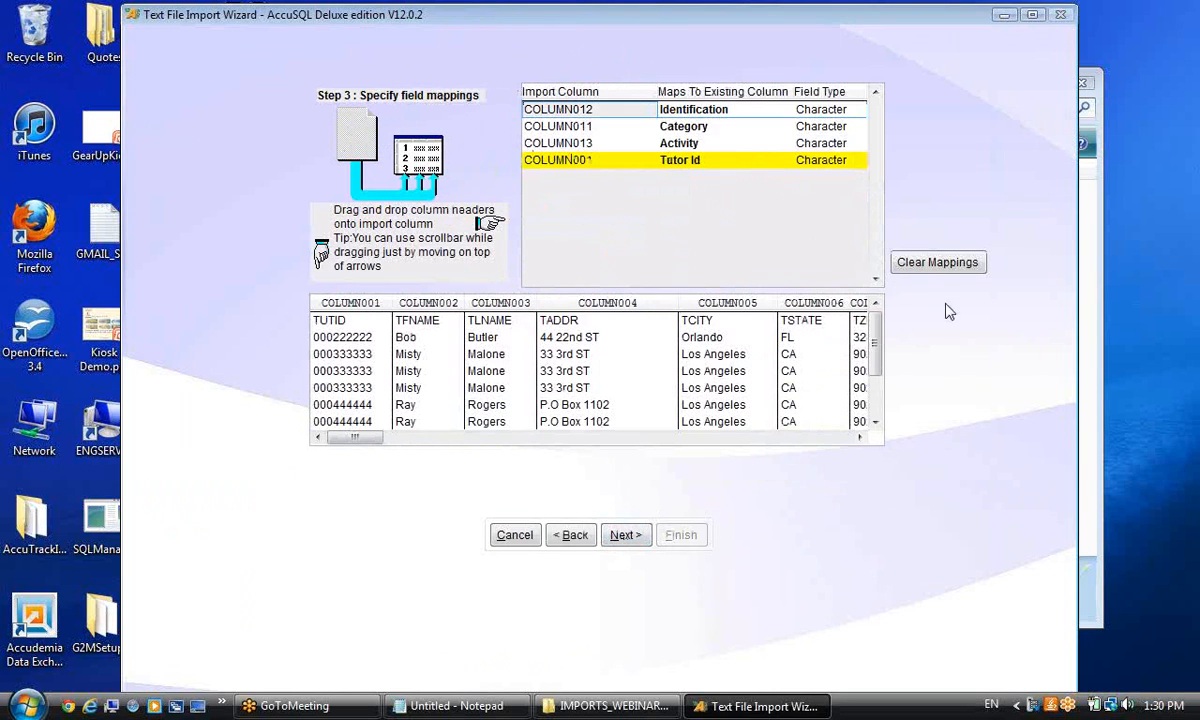
Clear the existing field mappings and map COLUMN001 to Tutor Id.
click(940, 264)
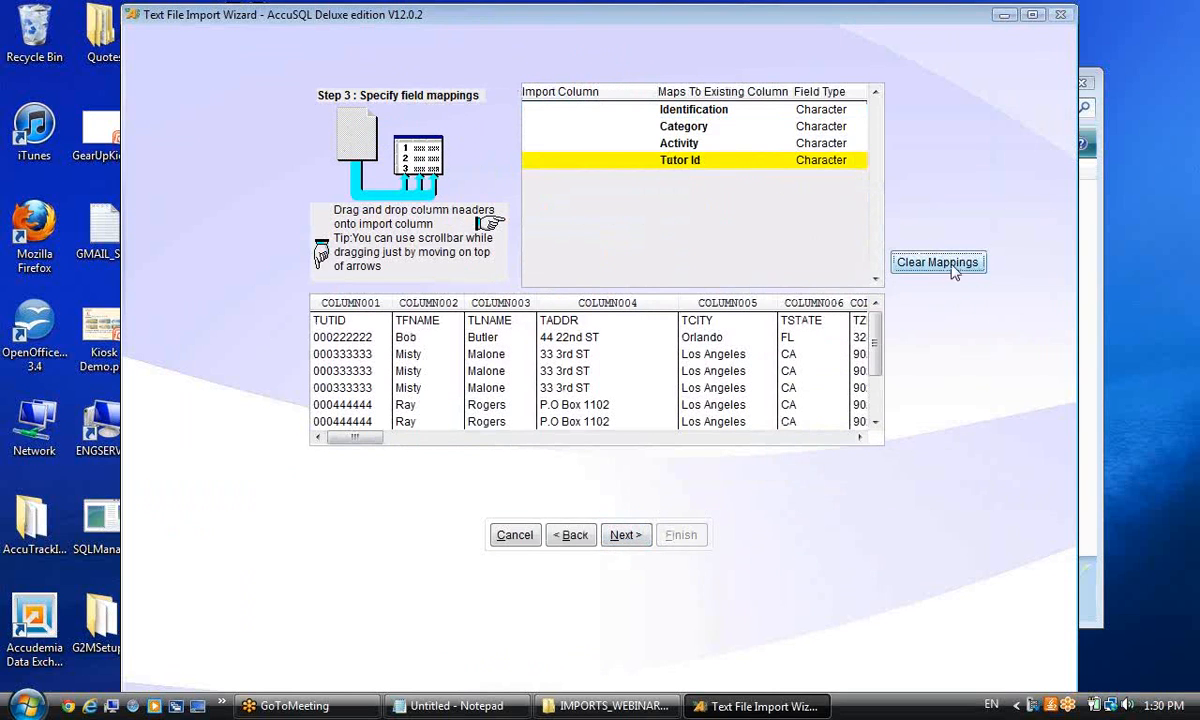
click(588, 110)
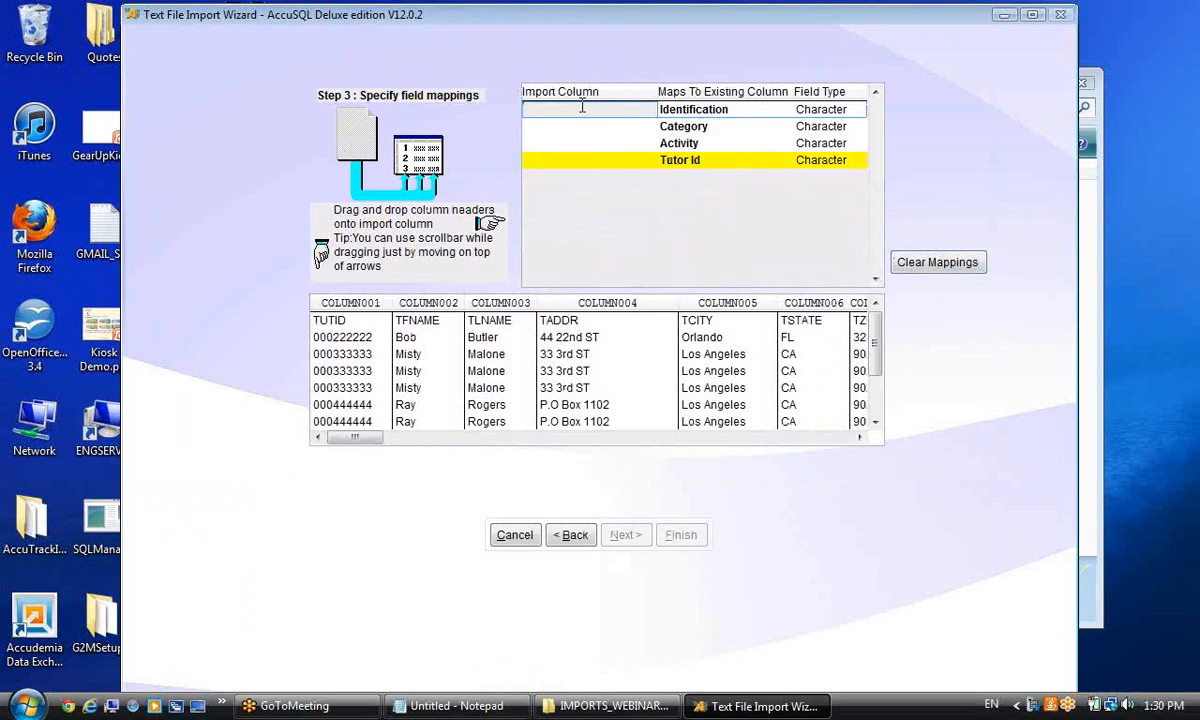
click(590, 127)
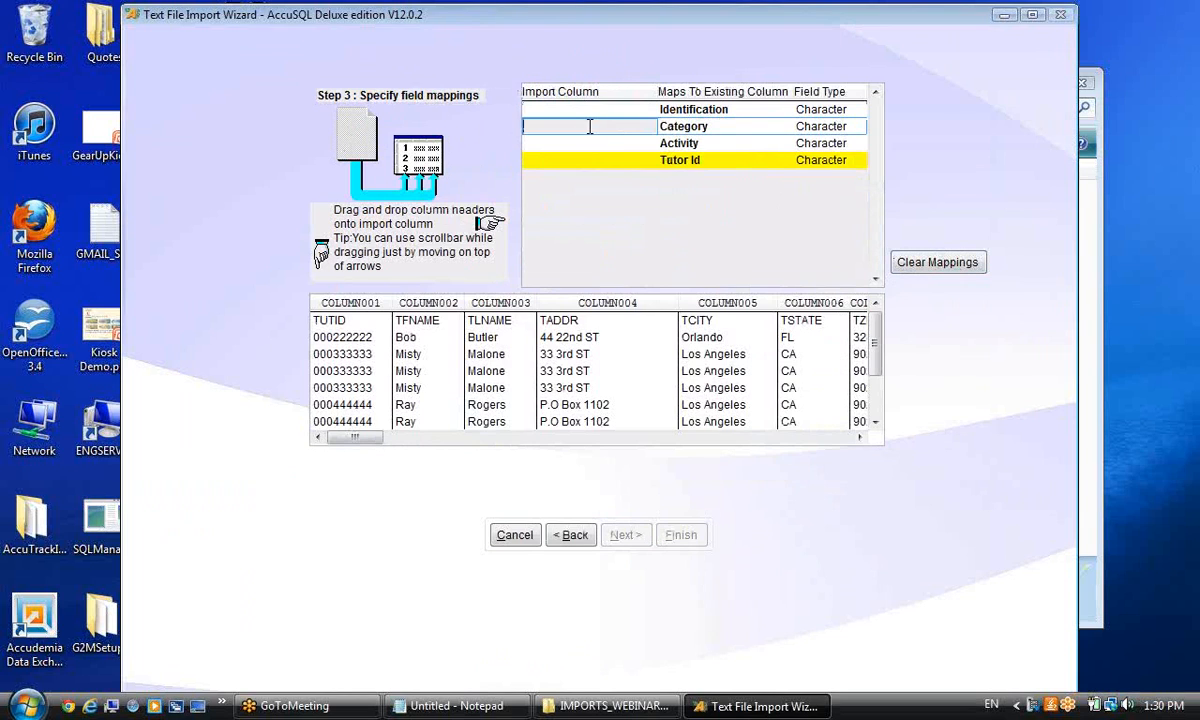
click(590, 143)
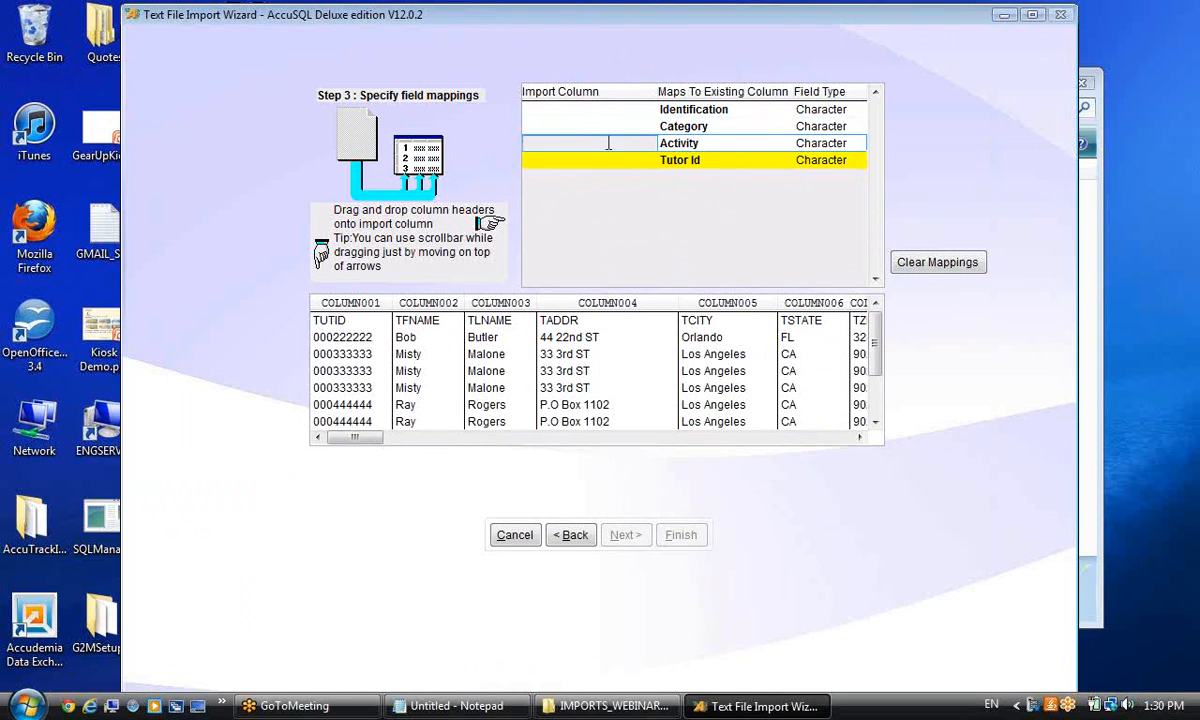
click(563, 158)
drag(350, 302, 560, 163)
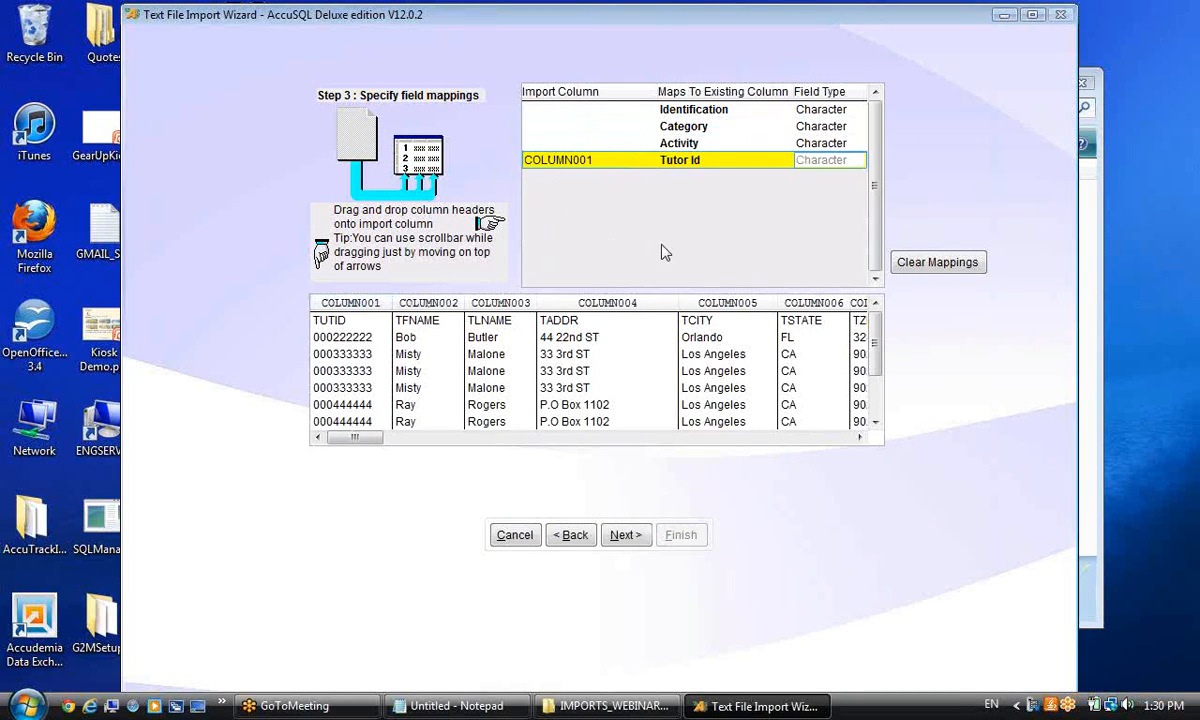
Map COLUMN011 to Category, COLUMN012 to Identification and COLUMN013 to Activity, and proceed to the record selection.
click(790, 438)
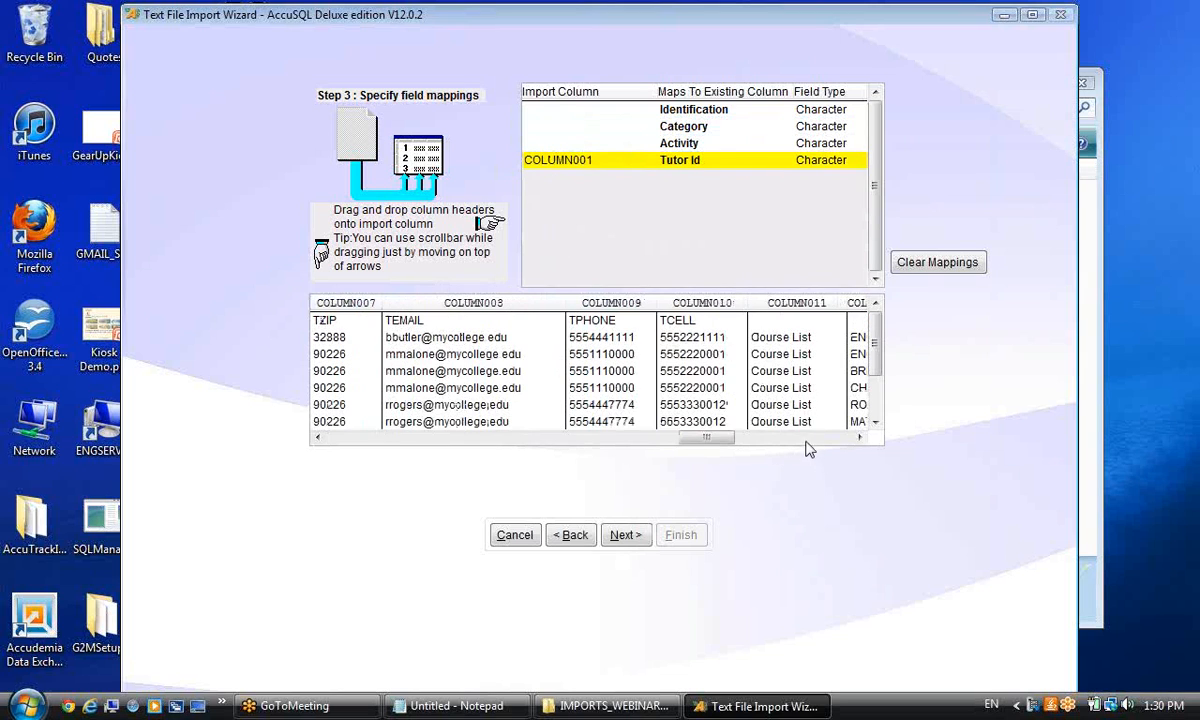
drag(797, 303, 525, 128)
click(793, 441)
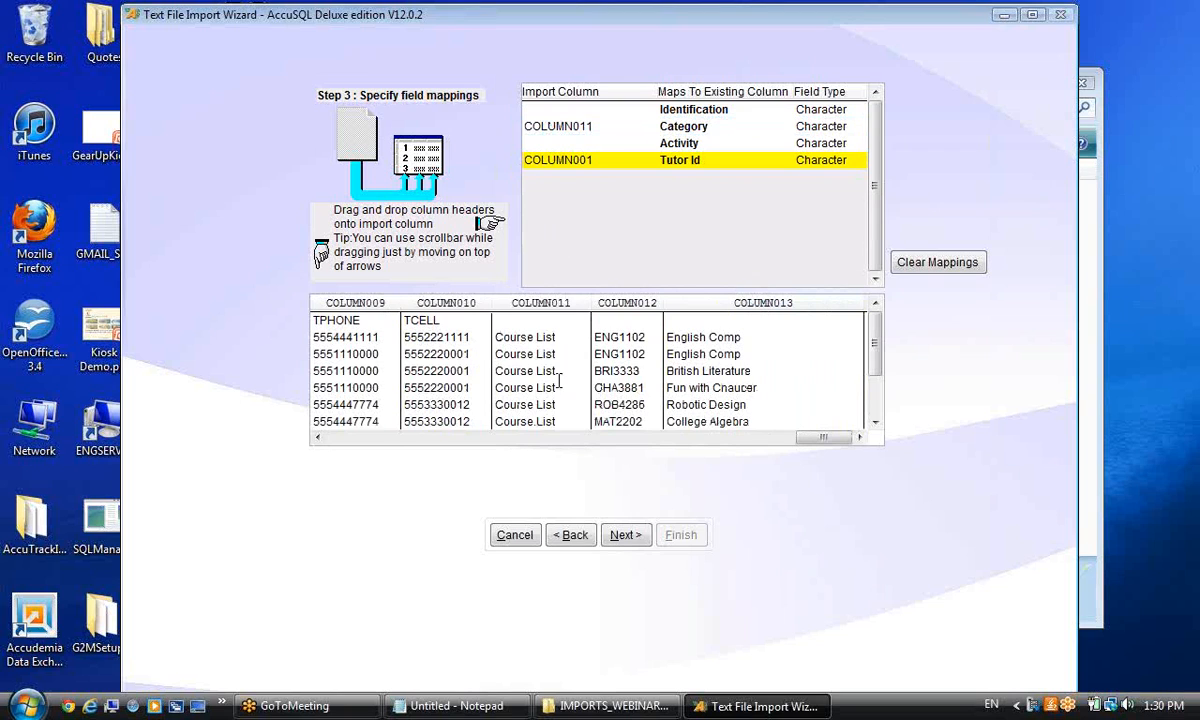
drag(610, 303, 530, 110)
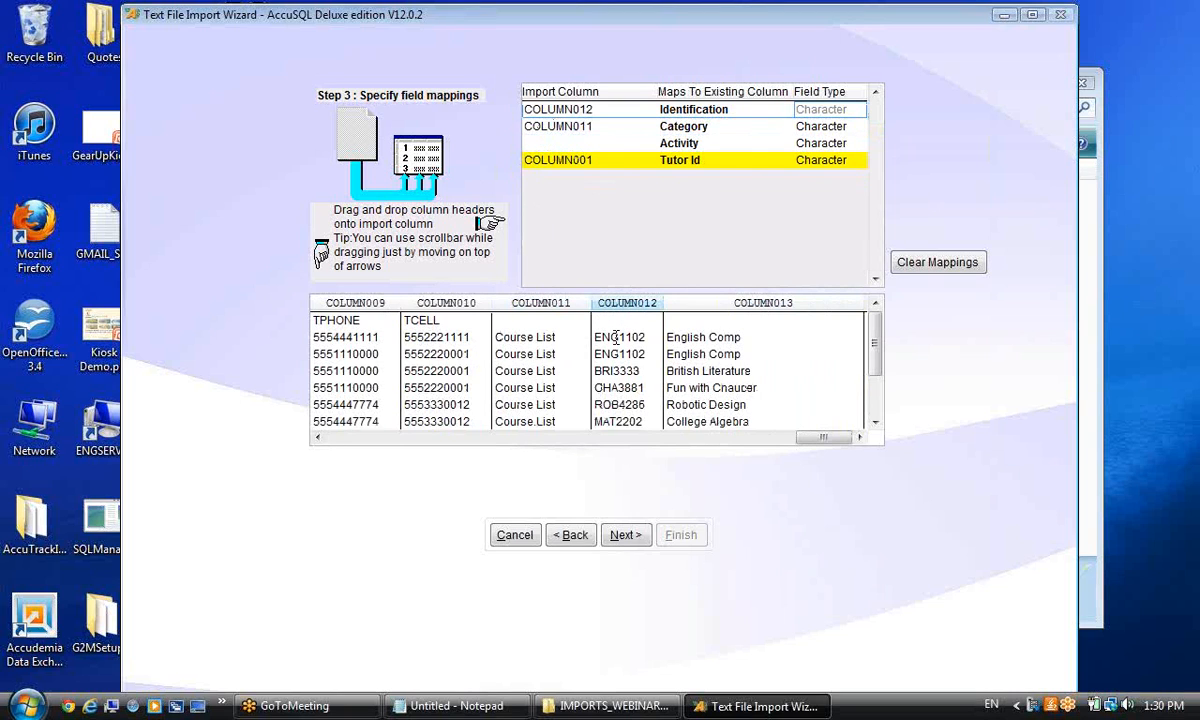
drag(704, 304, 592, 146)
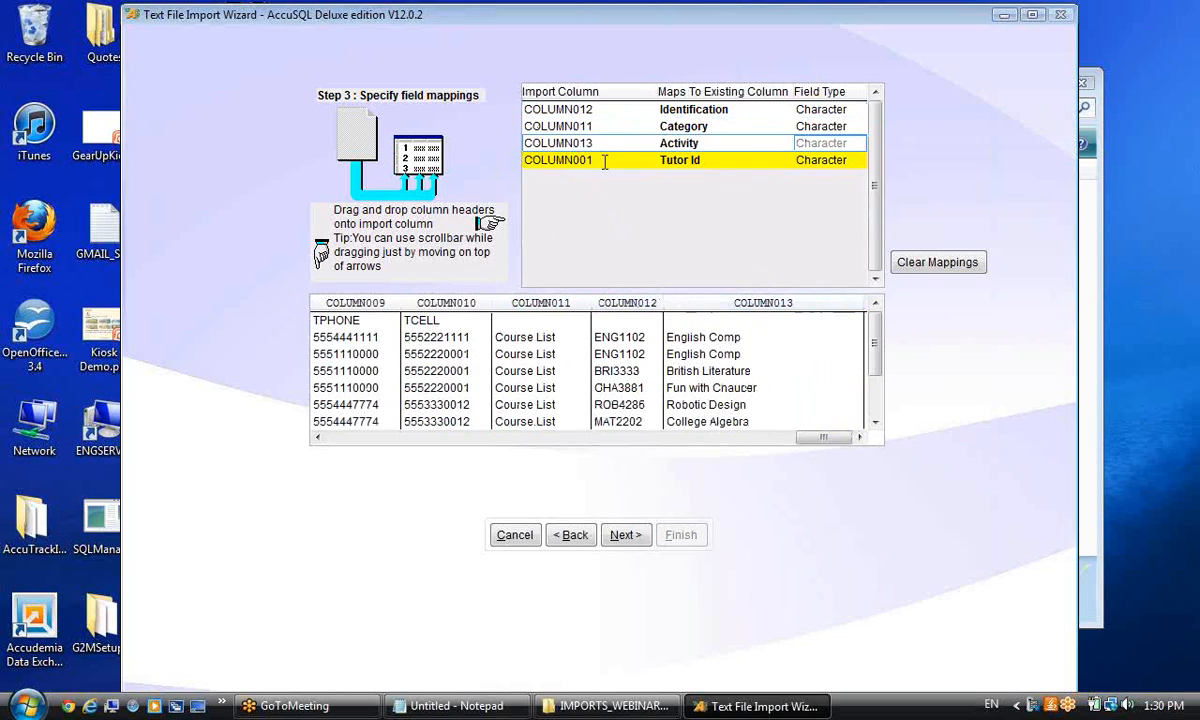
click(625, 535)
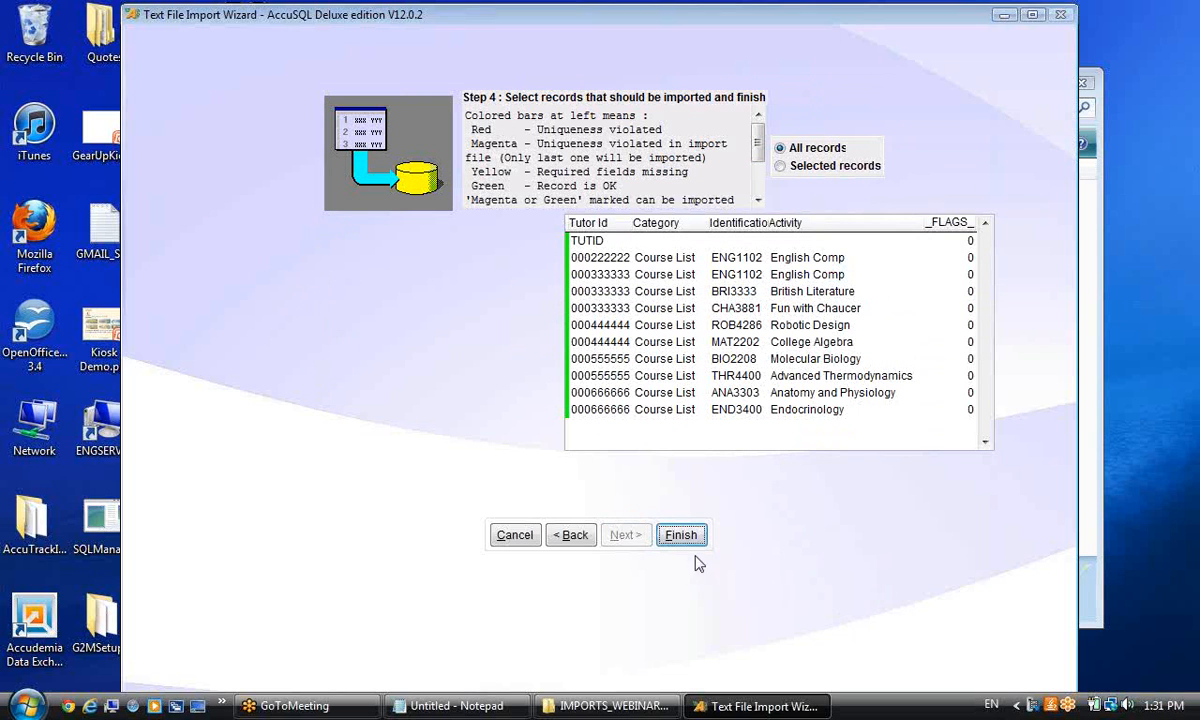
Limit the import to selected records, picking every row except the TUTID header, then finish the import and dismiss its results.
click(622, 241)
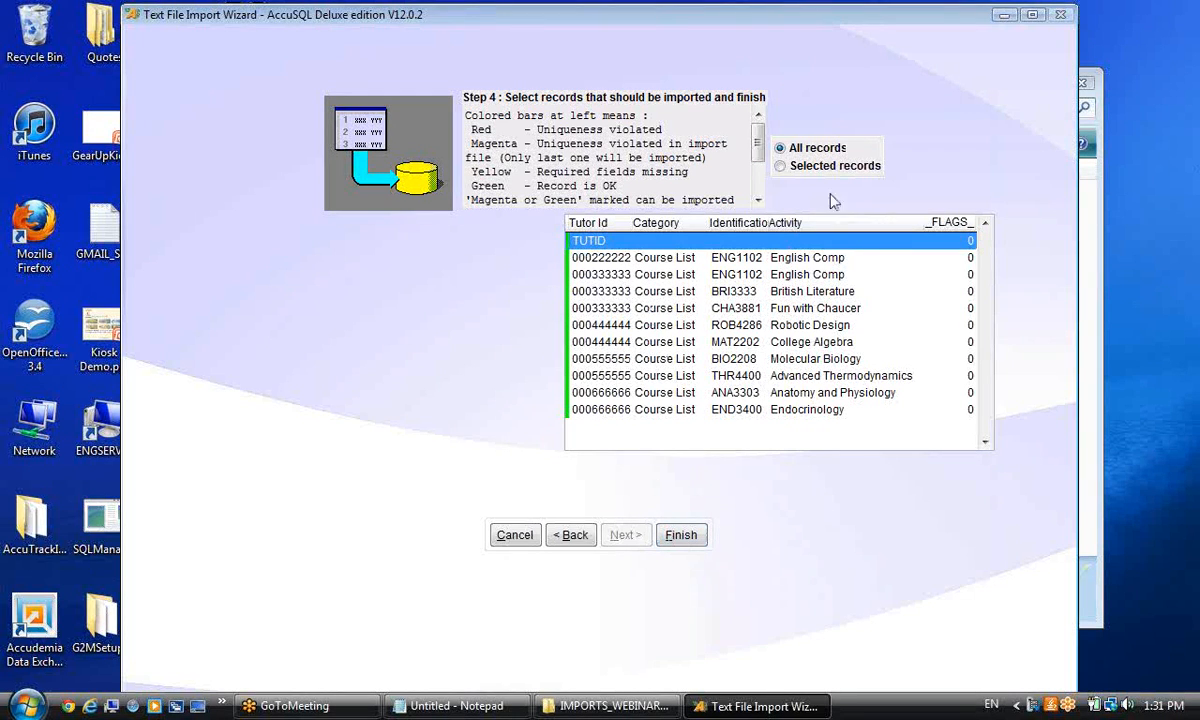
click(818, 166)
click(621, 258)
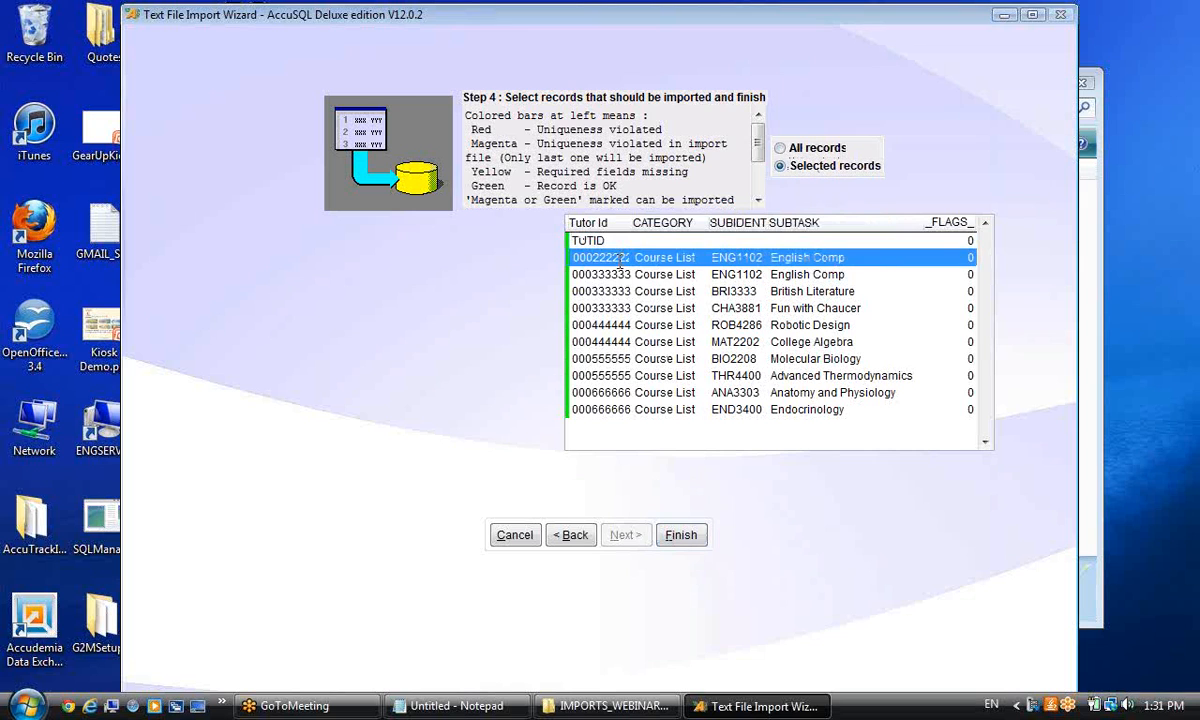
shift+click(605, 409)
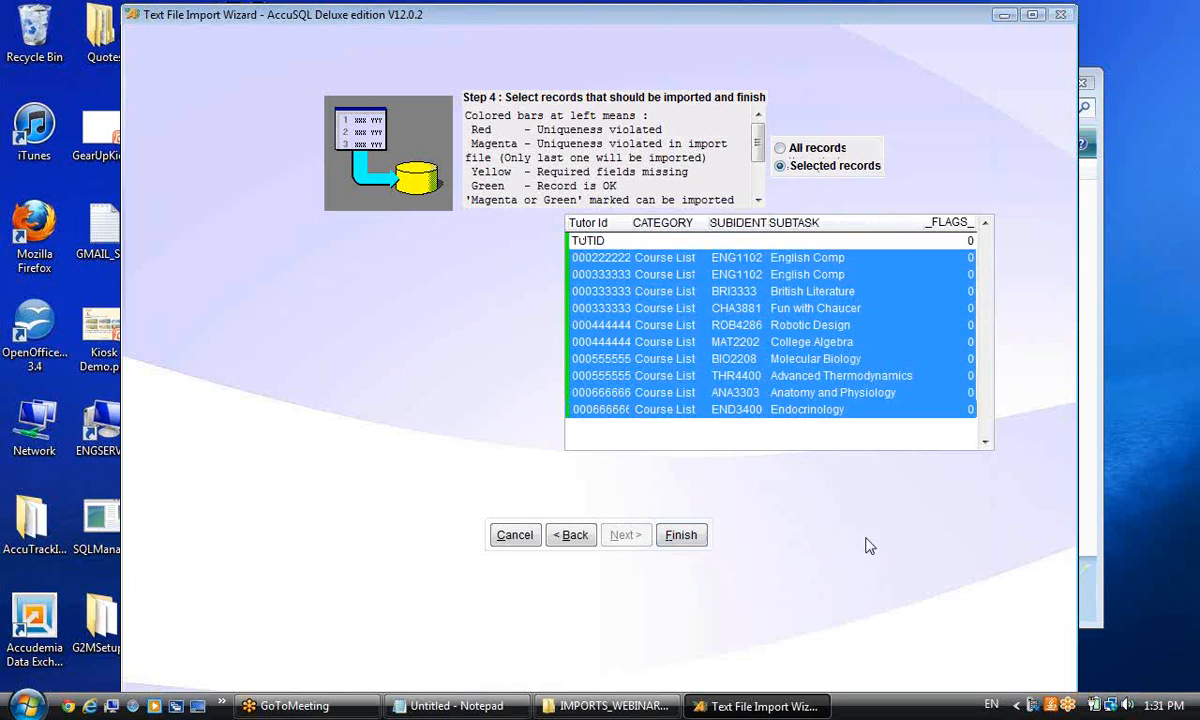
click(670, 536)
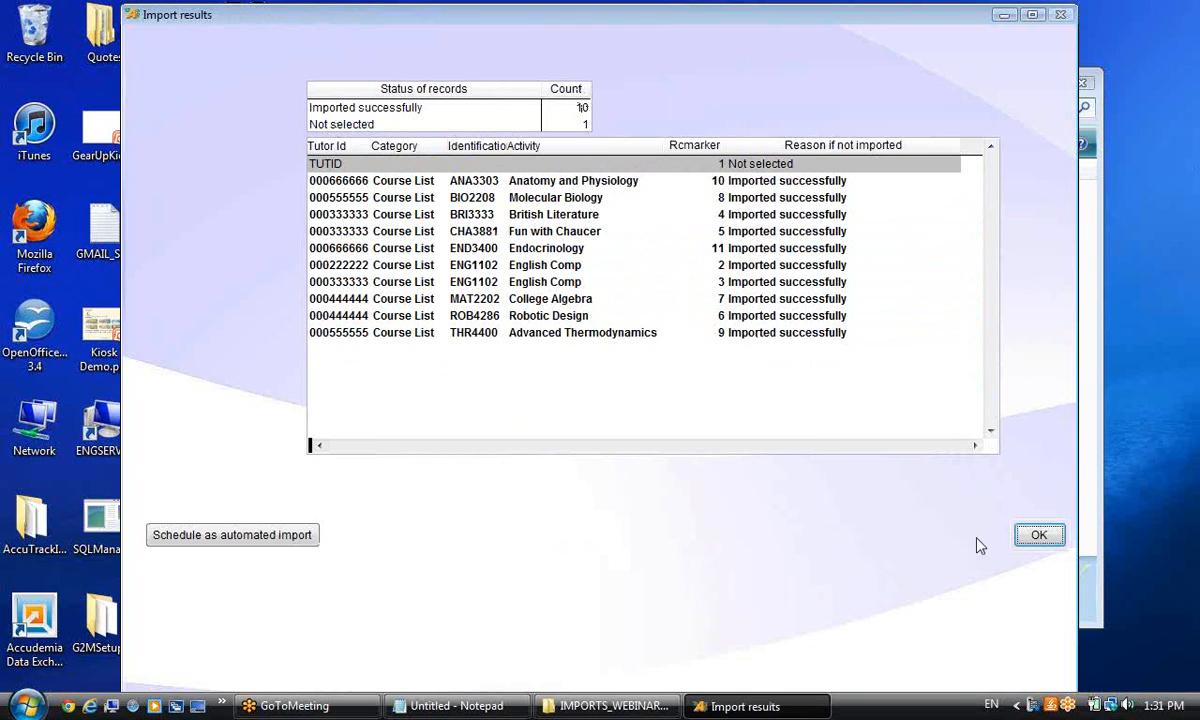
click(1039, 535)
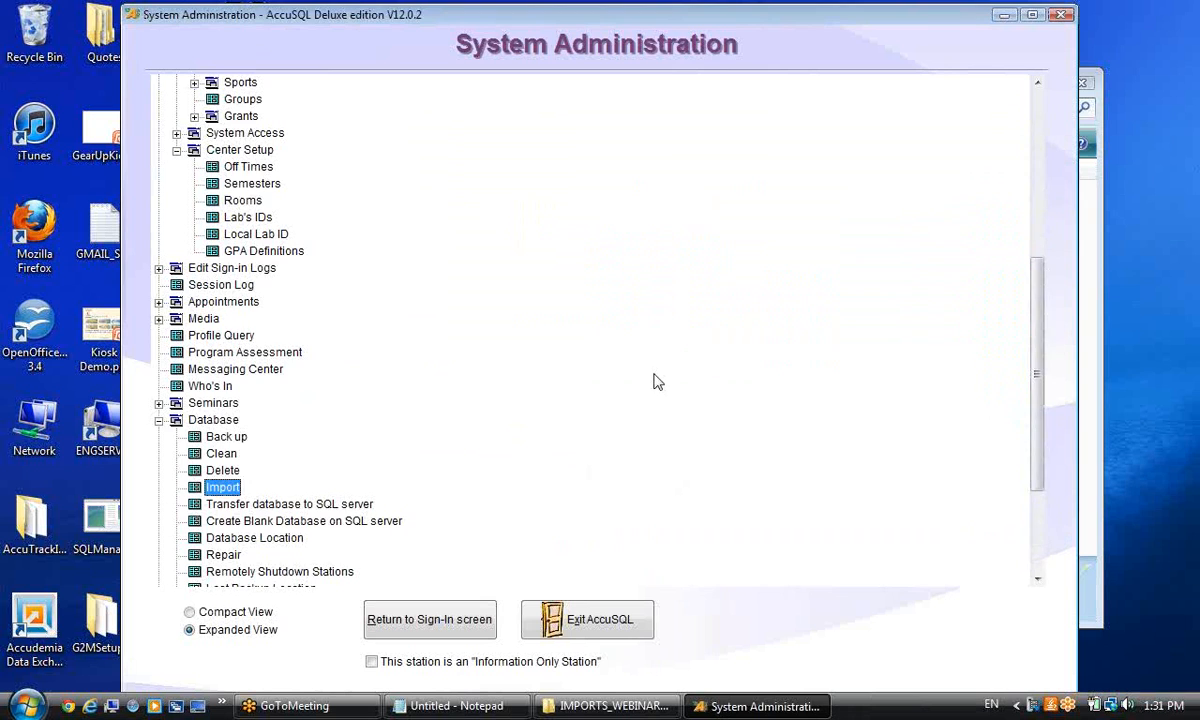
Open the Tutors form and review the imported activity assignments of the first four tutors.
key(Home)
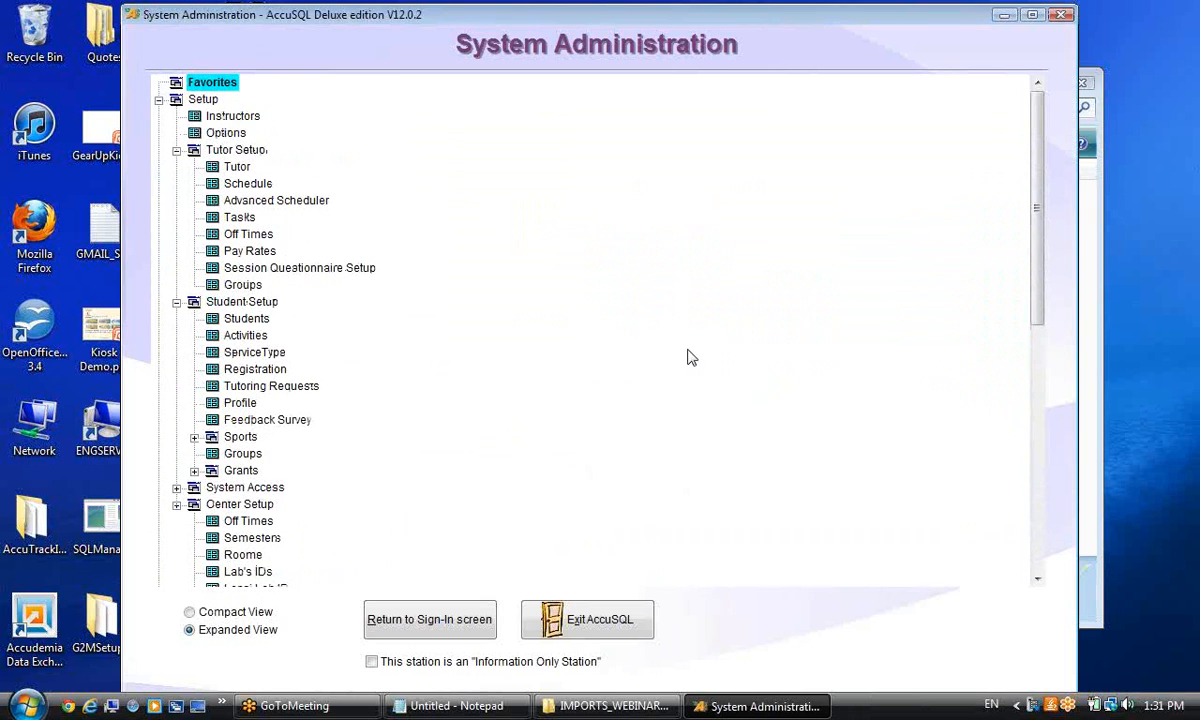
click(234, 170)
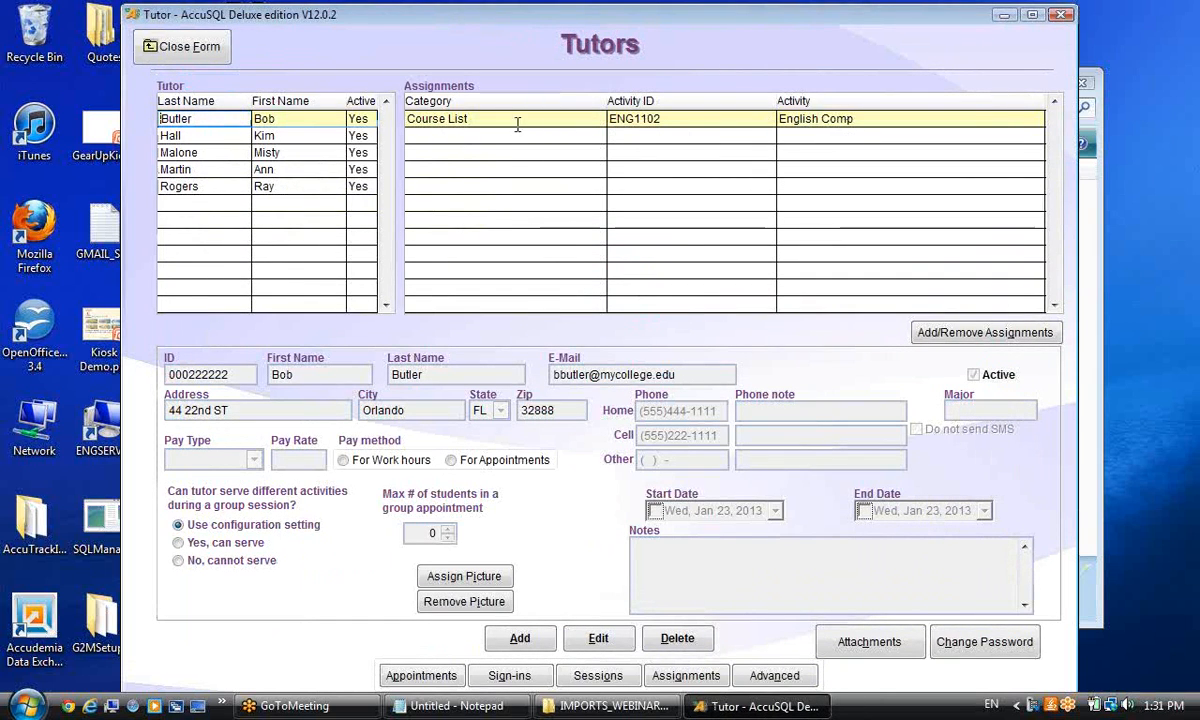
click(235, 135)
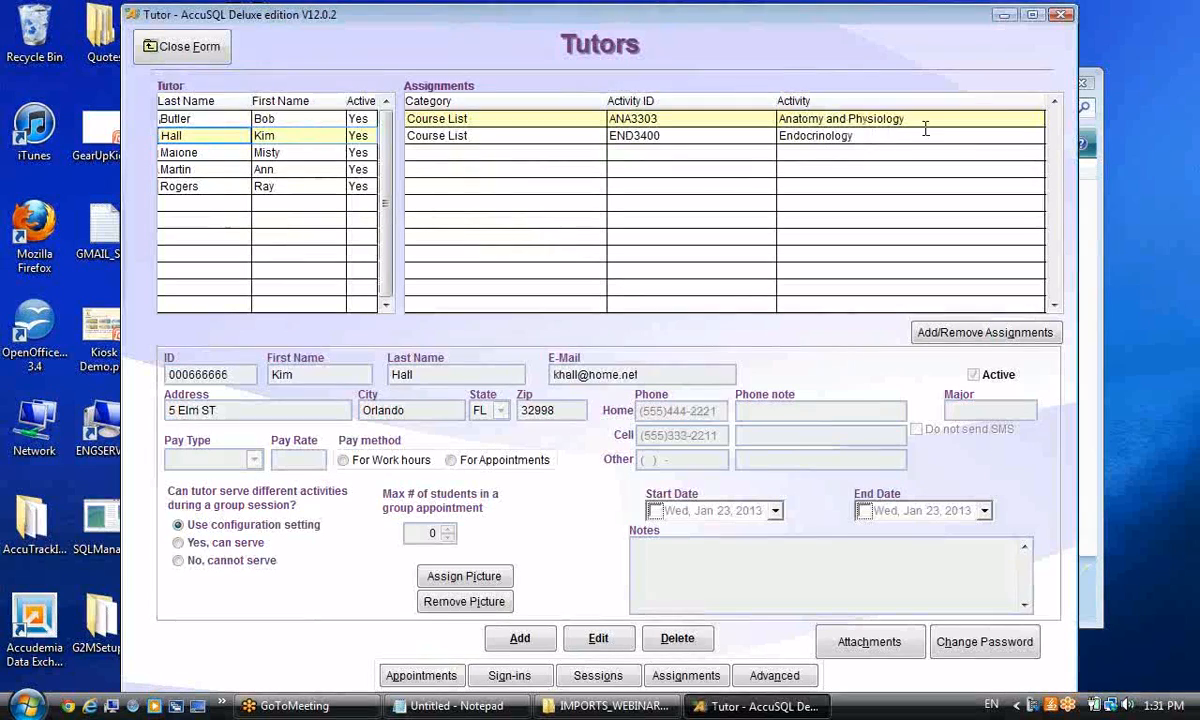
click(925, 137)
click(257, 154)
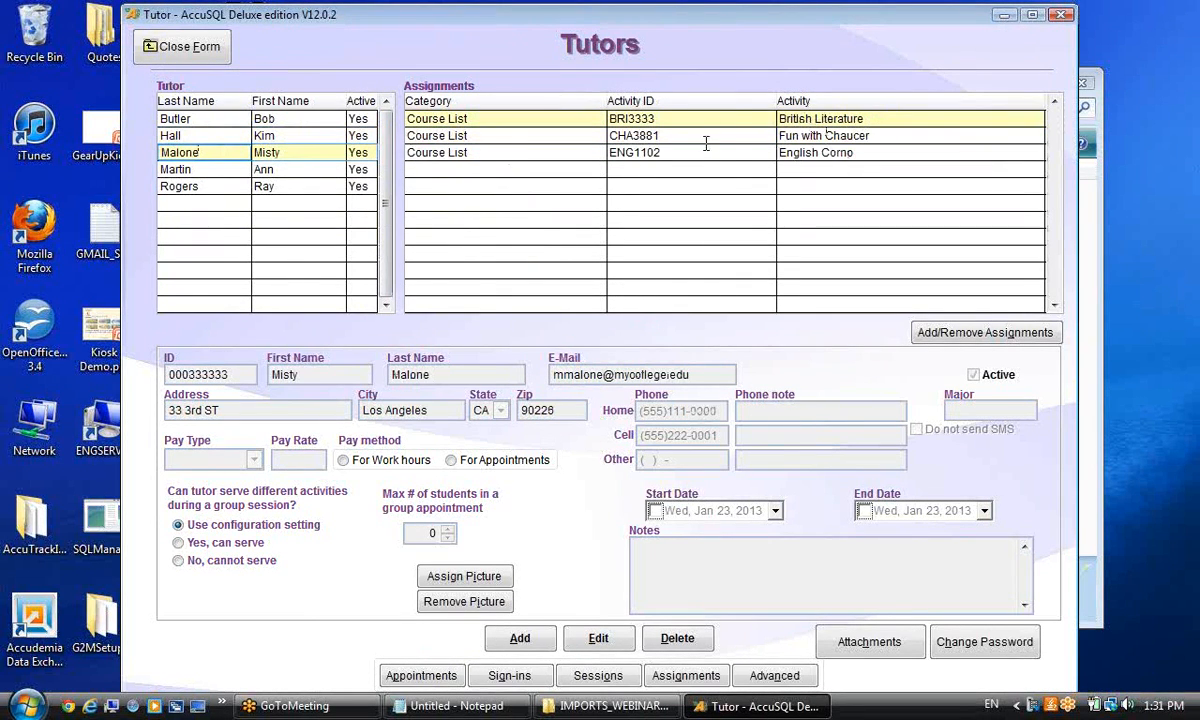
click(825, 137)
click(830, 152)
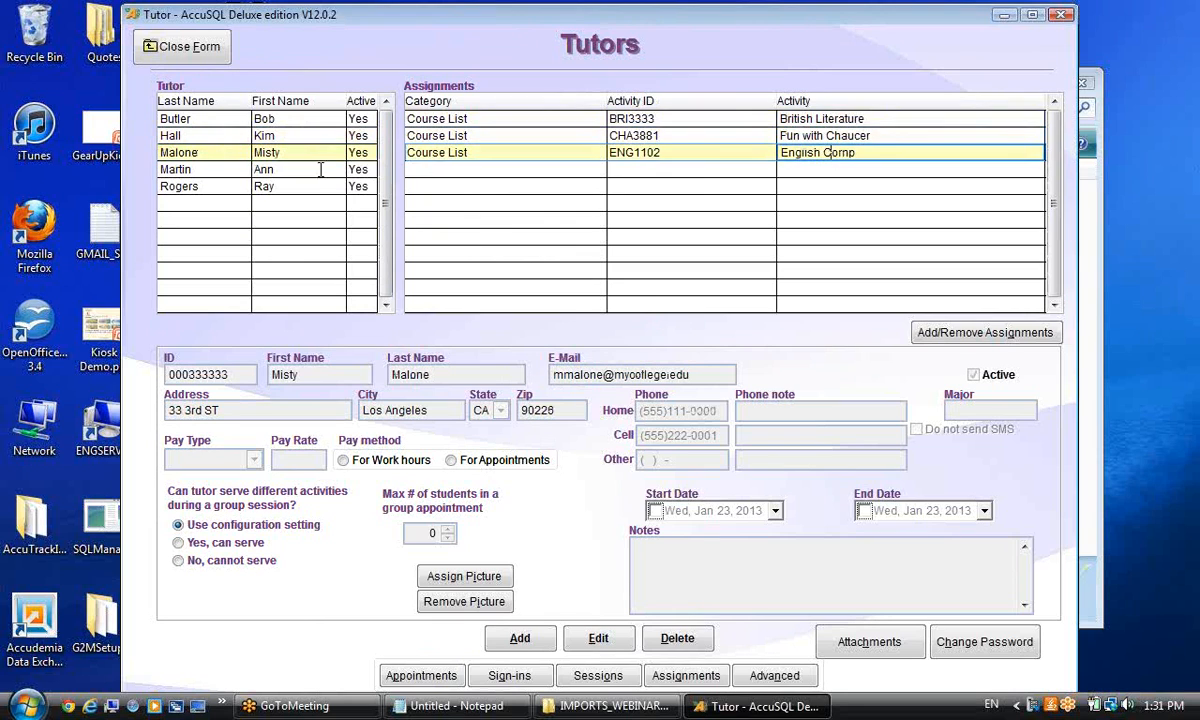
click(308, 172)
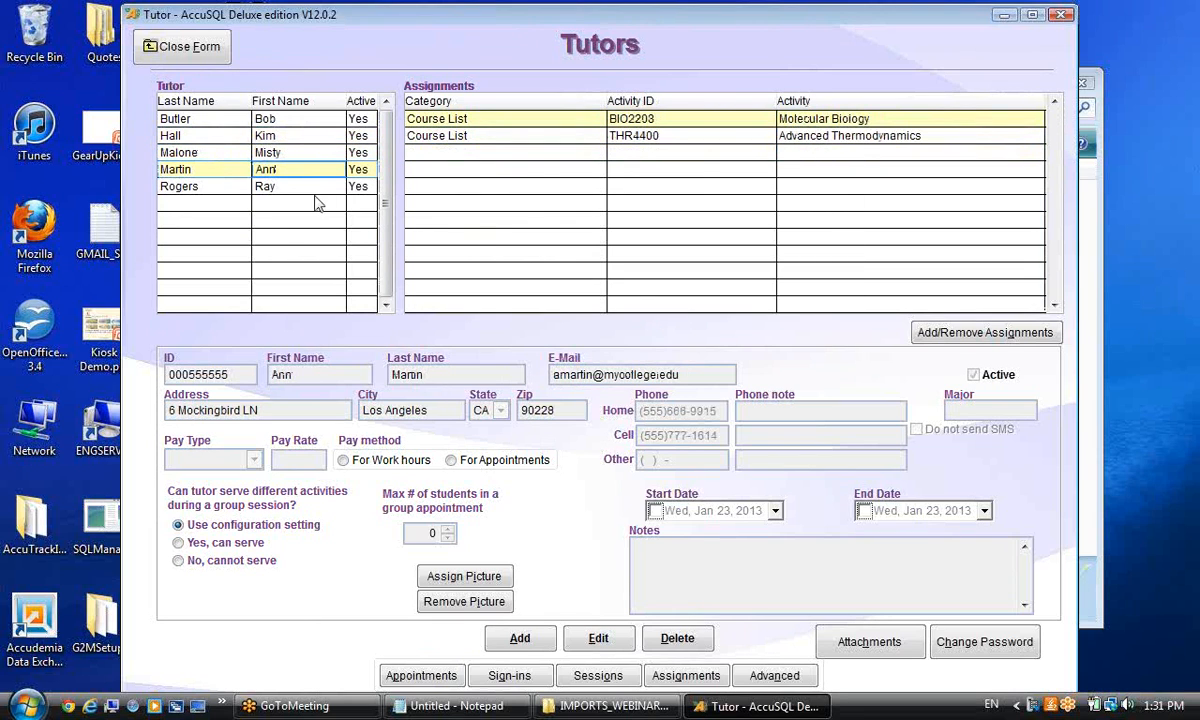
Check the last tutor's assigned activities in the add/remove assignments dialog, dismiss it without changes and close the Tutors form.
click(313, 189)
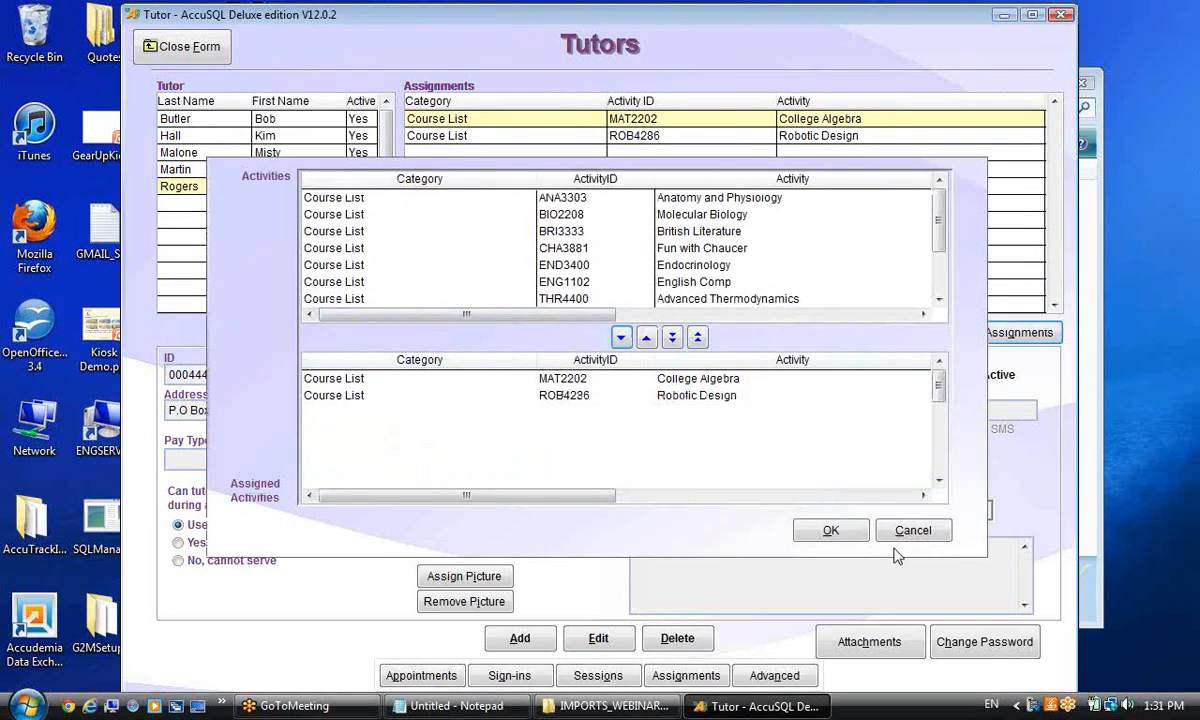
click(911, 532)
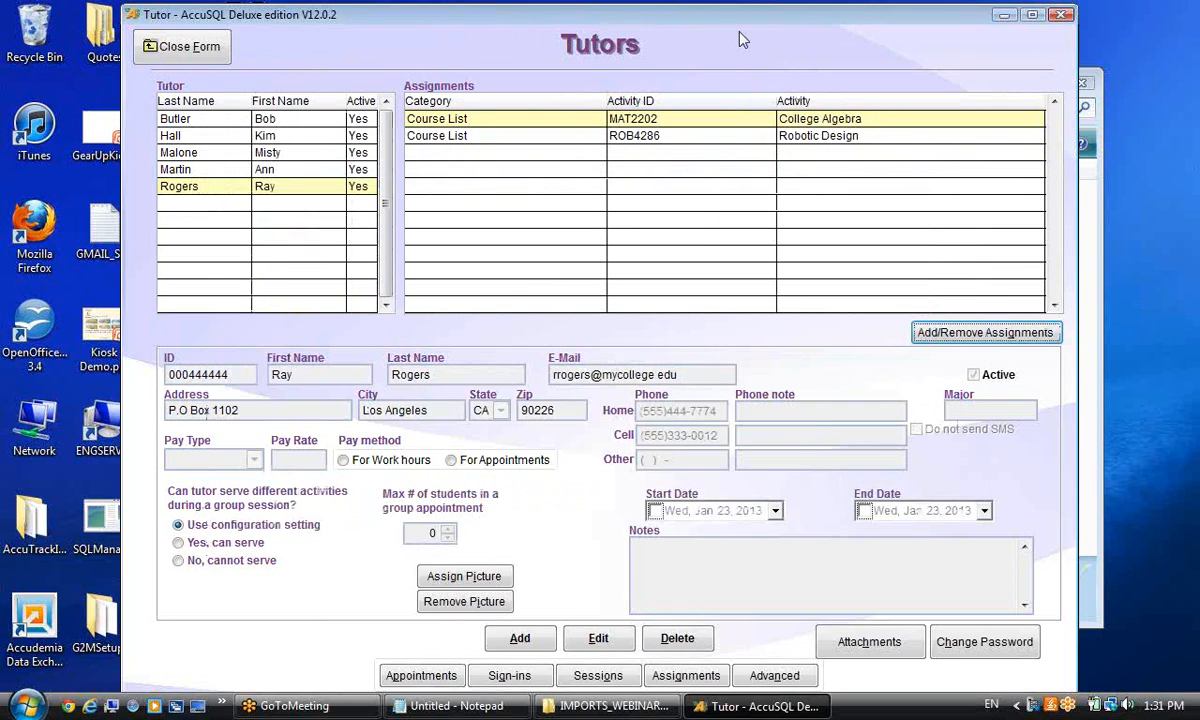
drag(738, 20, 751, 26)
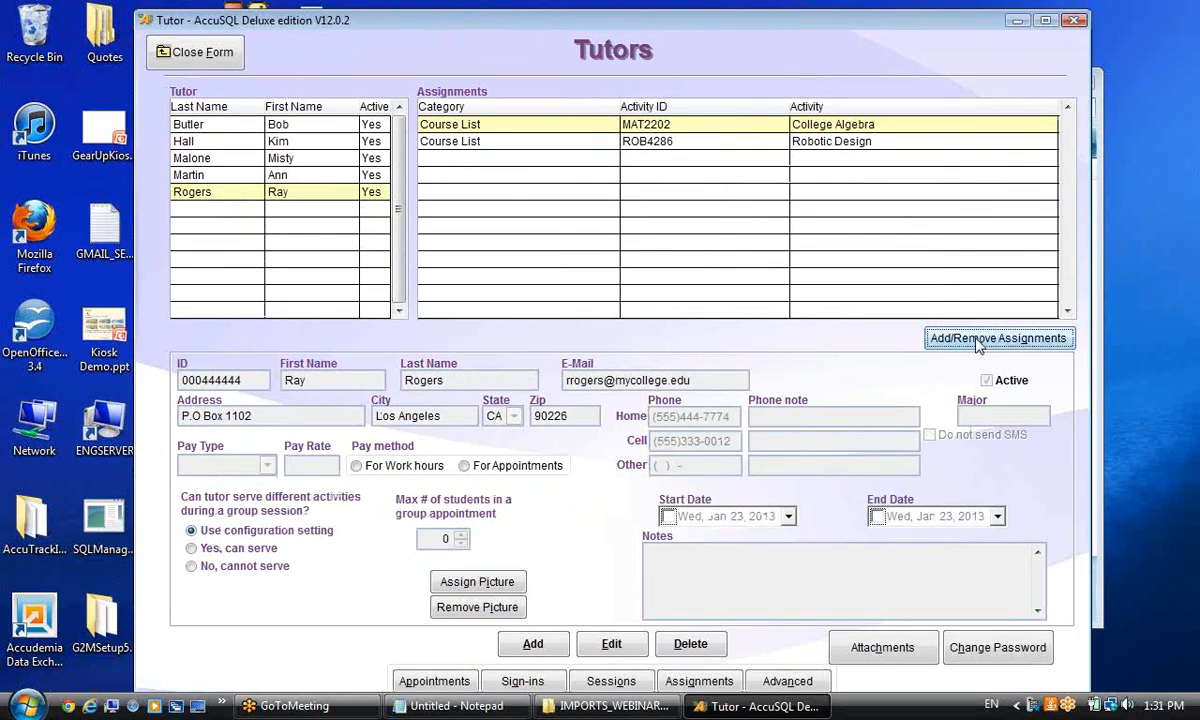
click(183, 52)
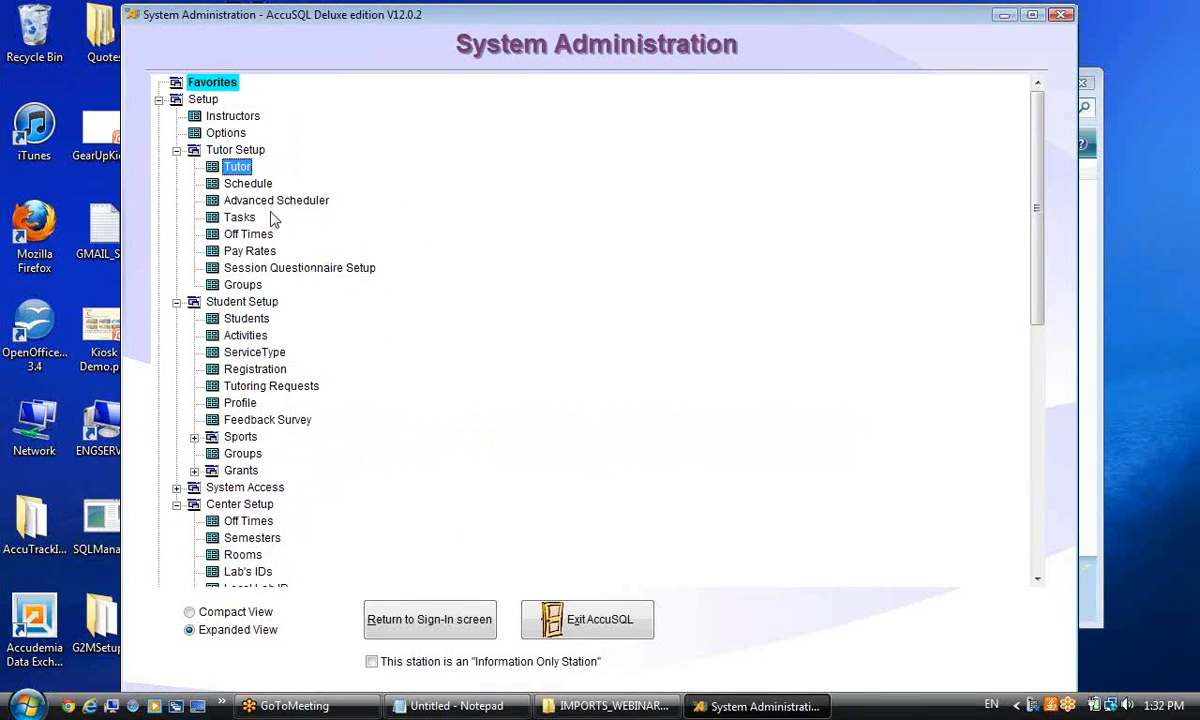
Open the tutor schedule form, examine the tutors' assigned tasks and the list of available hours, and close the form.
click(250, 186)
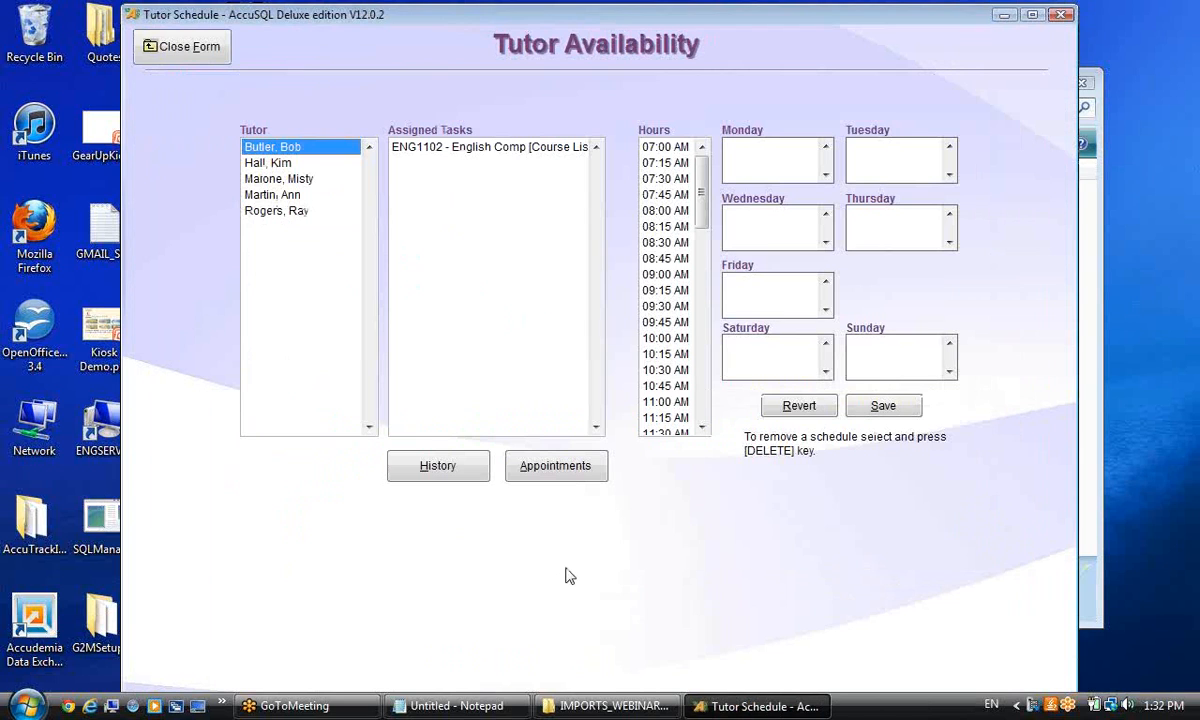
click(263, 166)
click(276, 196)
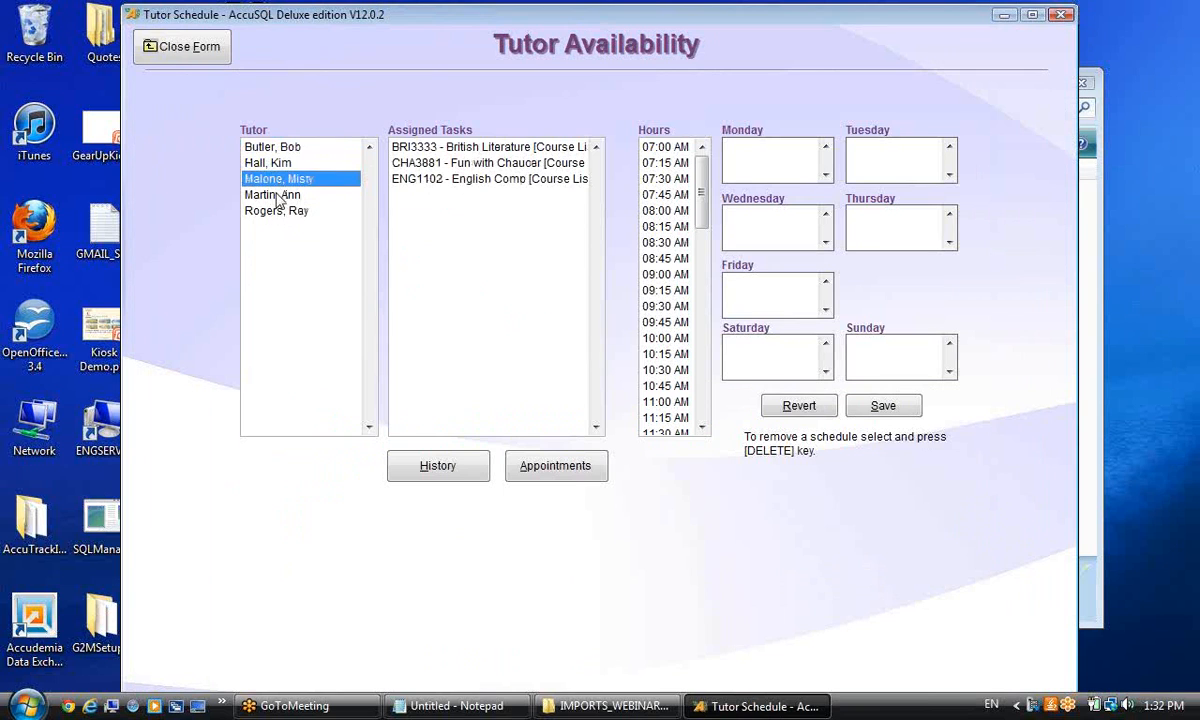
click(280, 212)
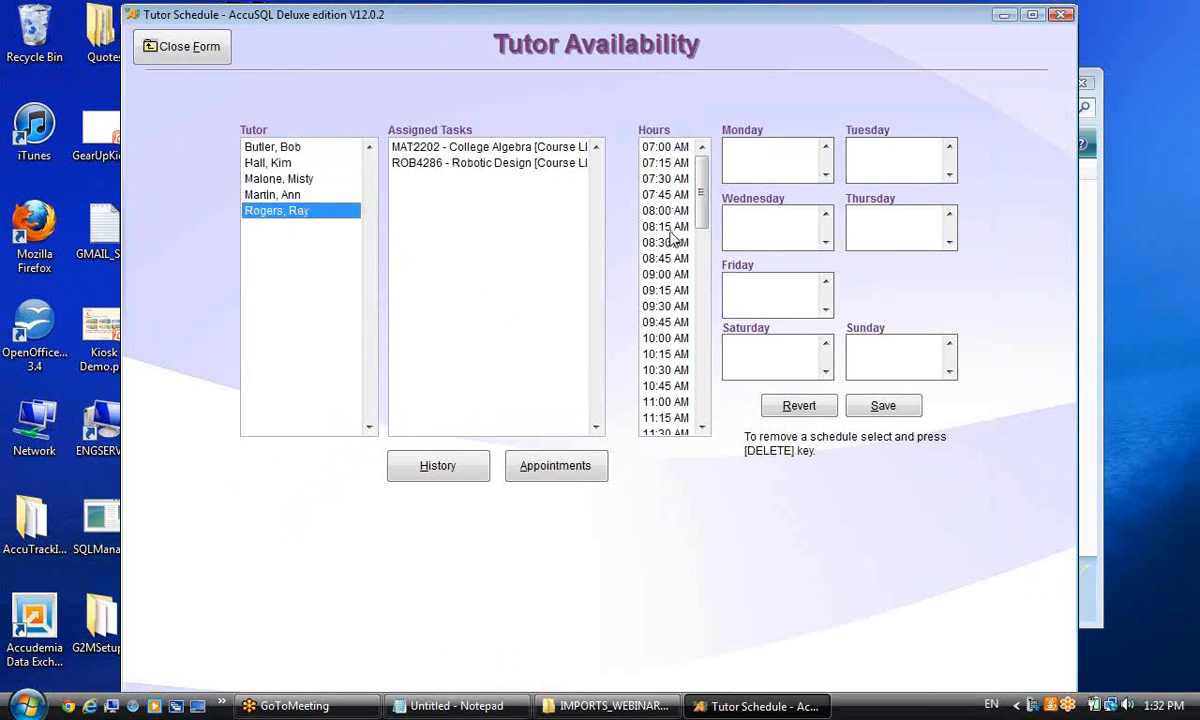
scroll(662, 240, down, 4)
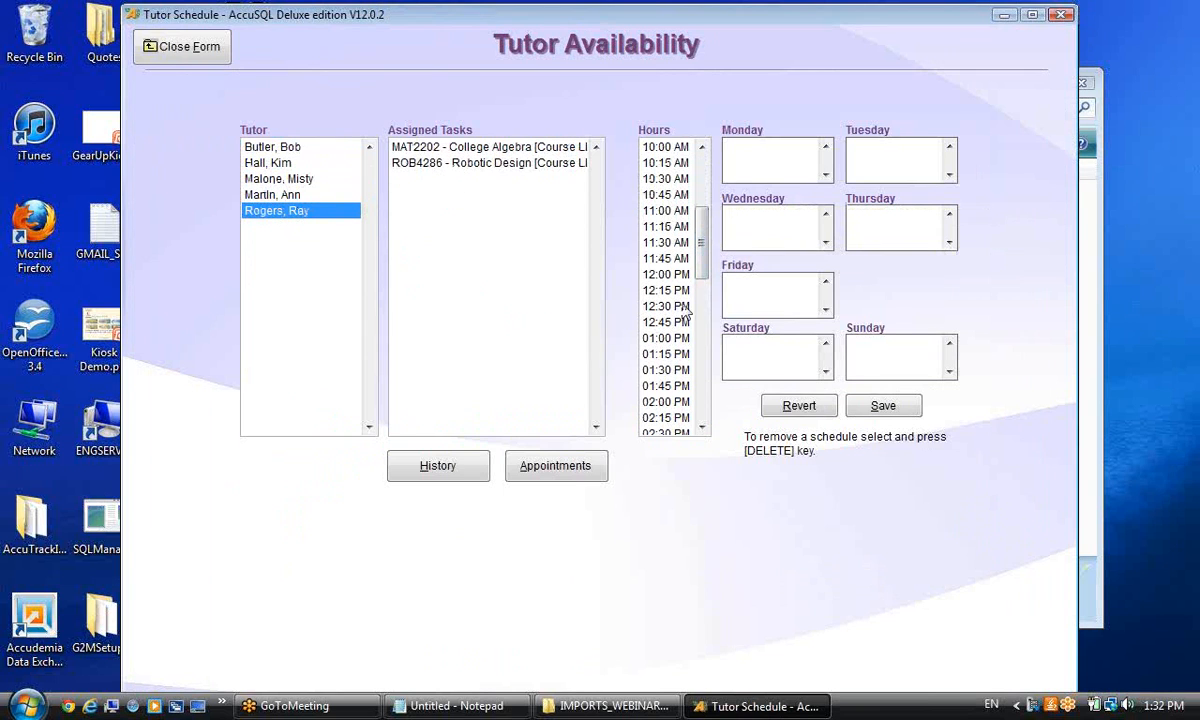
scroll(671, 370, down, 4)
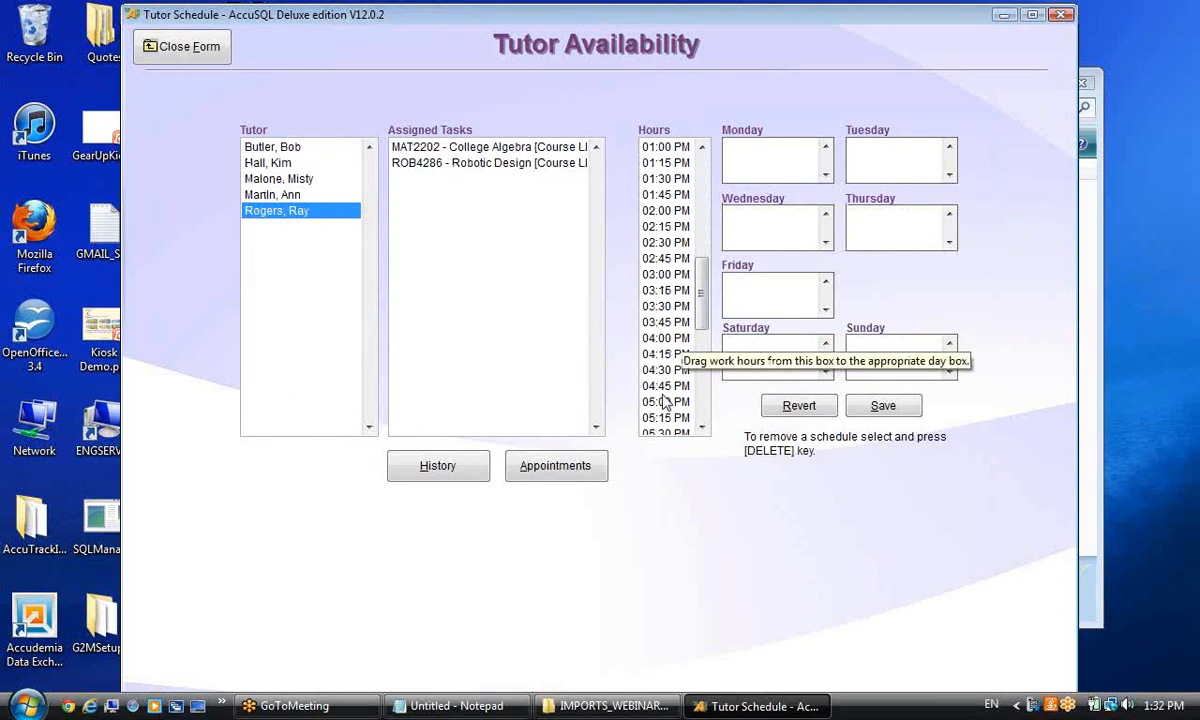
click(666, 340)
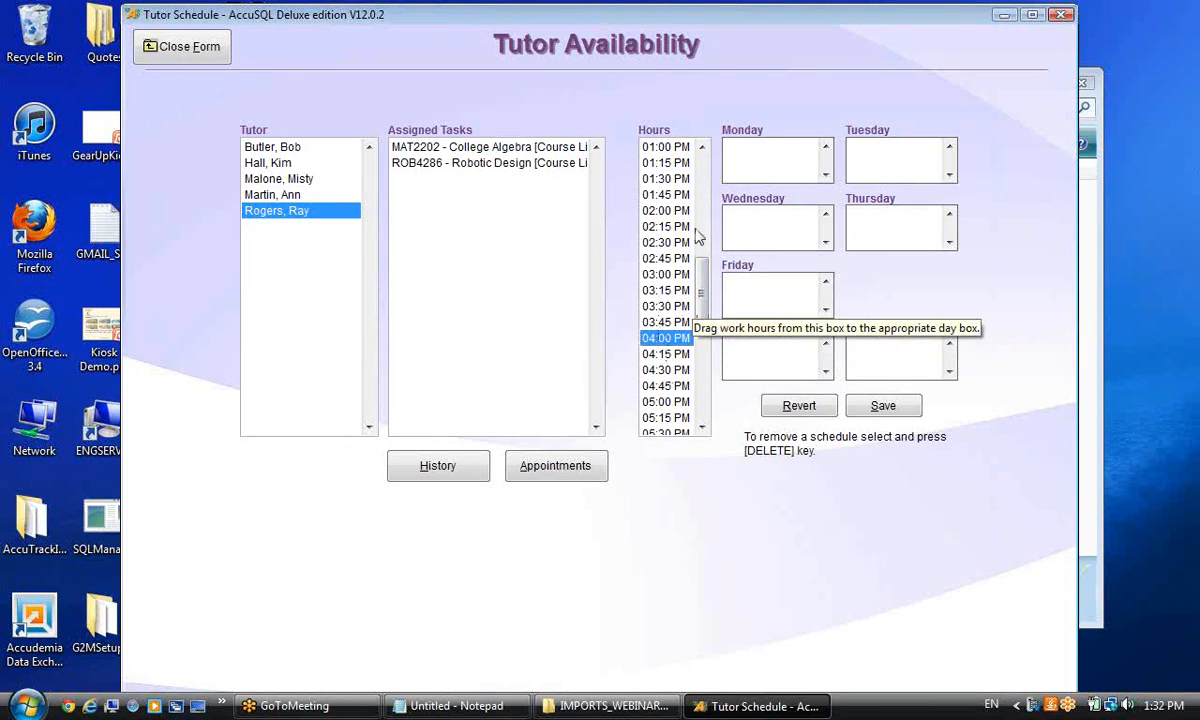
drag(706, 290, 705, 205)
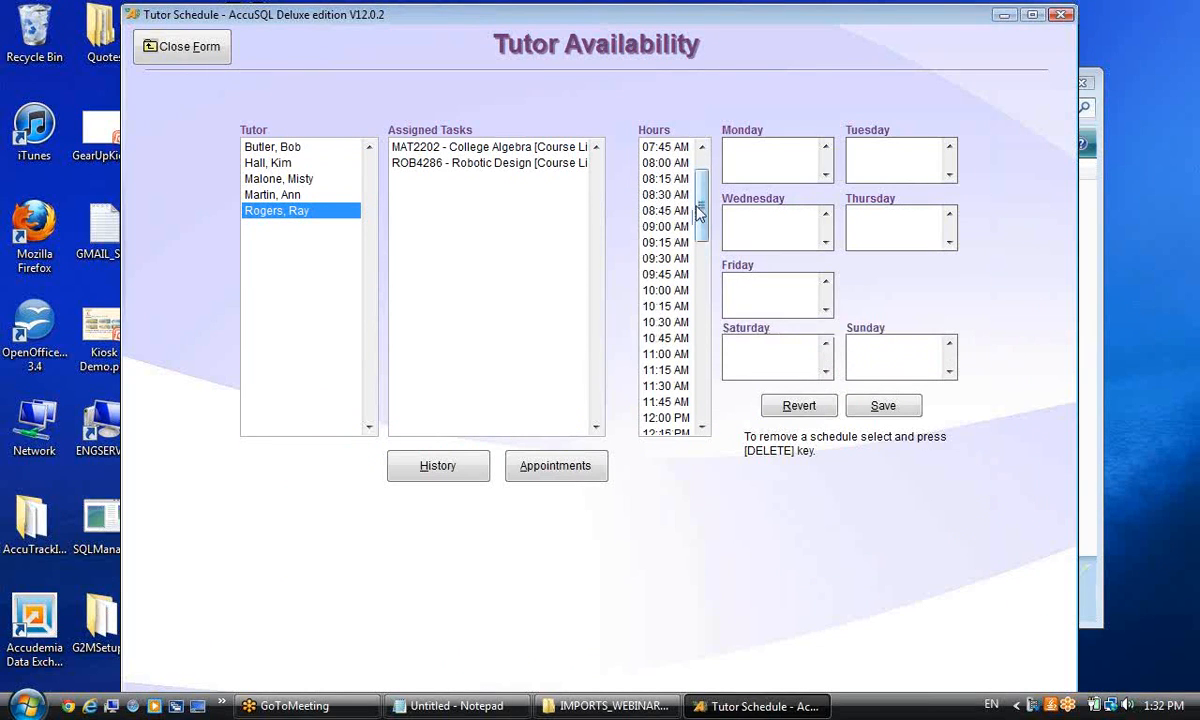
click(165, 50)
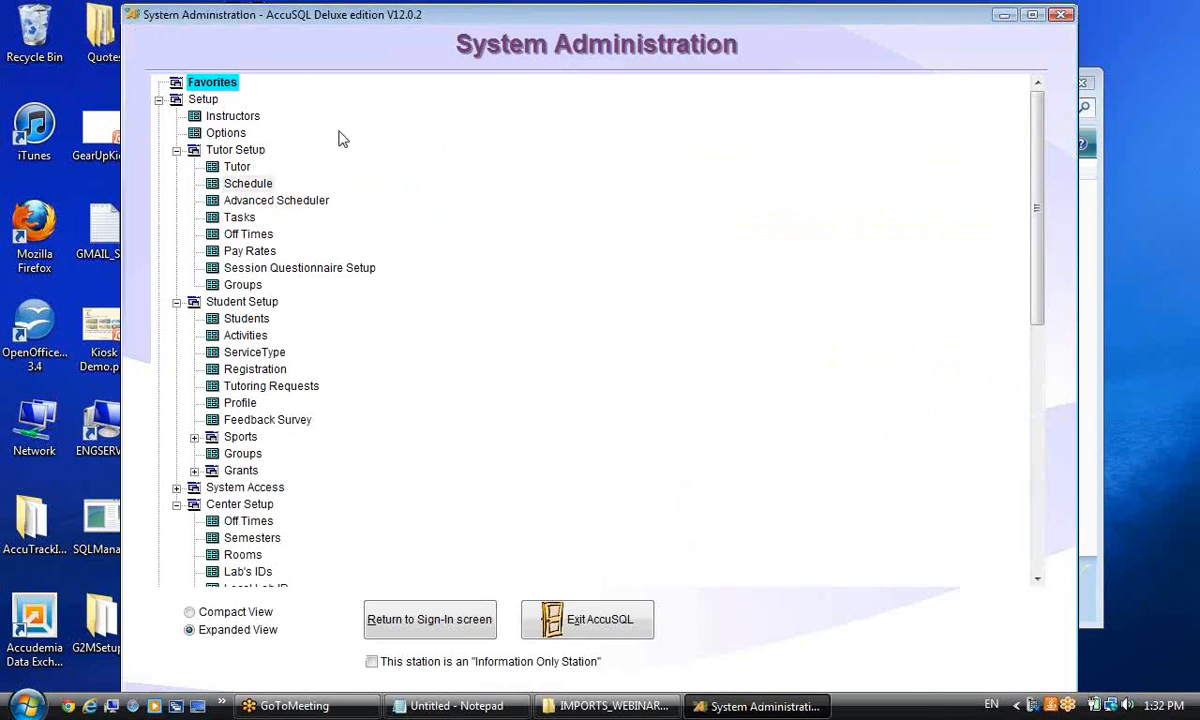
Open the Advanced Scheduler, look through each tutor's weekly schedule and close the form.
click(292, 203)
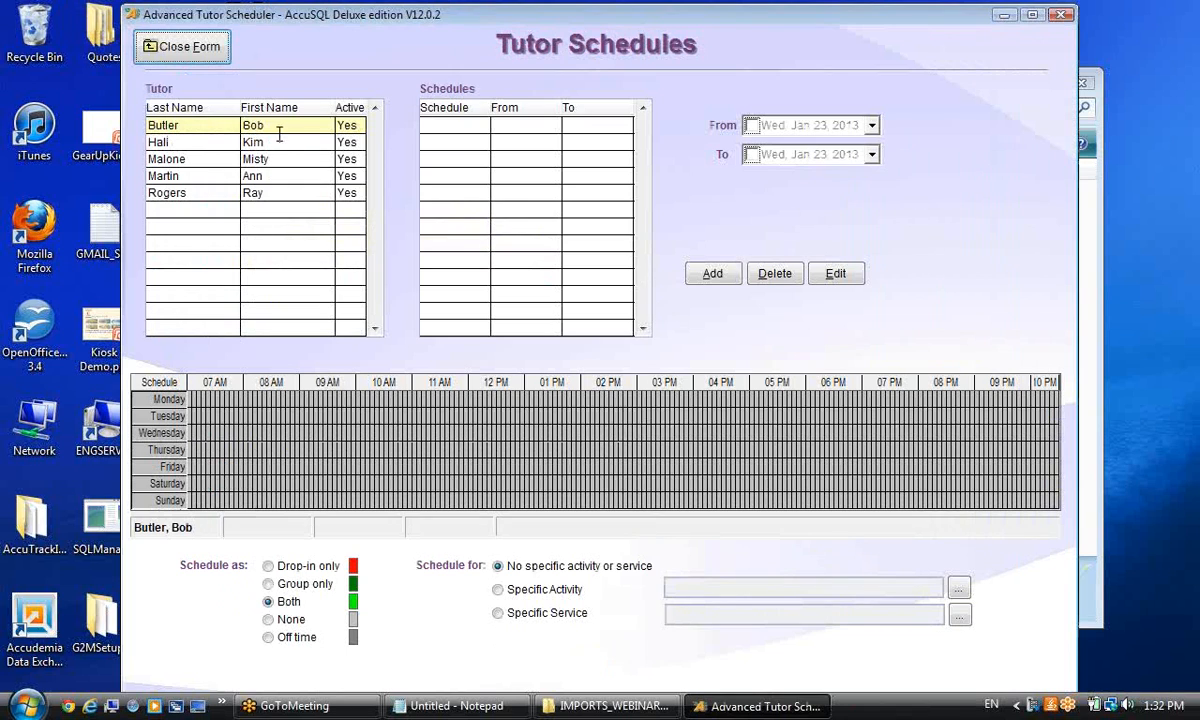
click(268, 141)
click(277, 160)
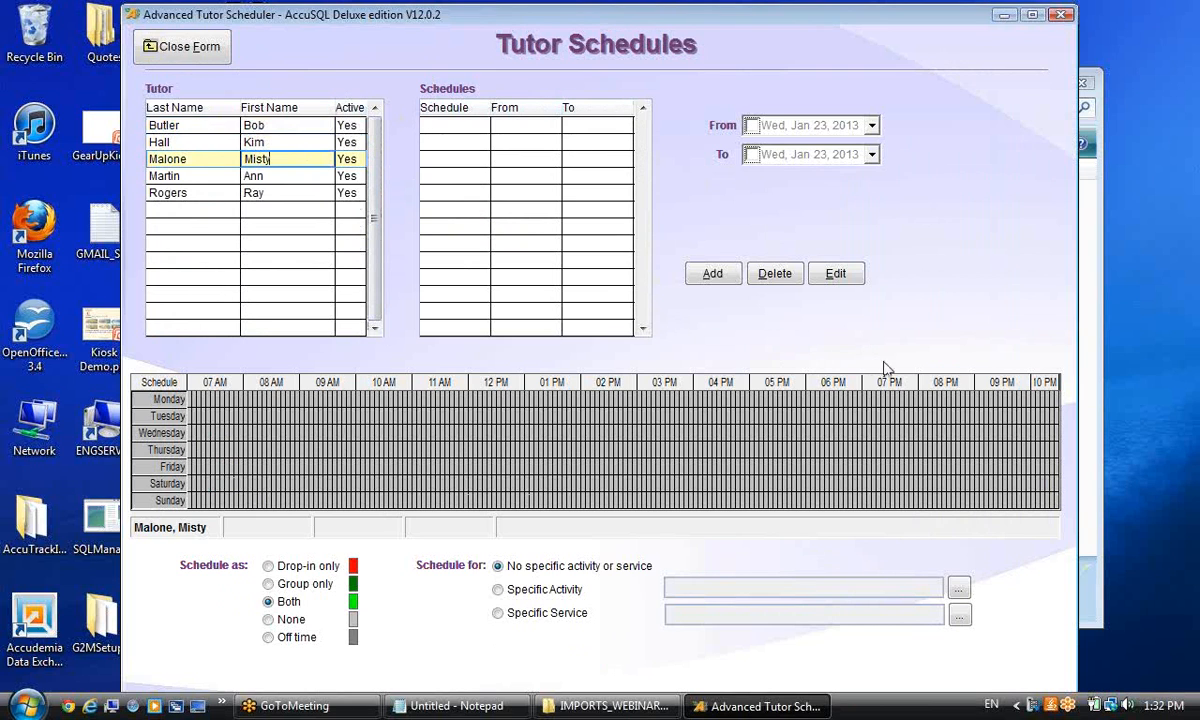
click(197, 176)
click(199, 191)
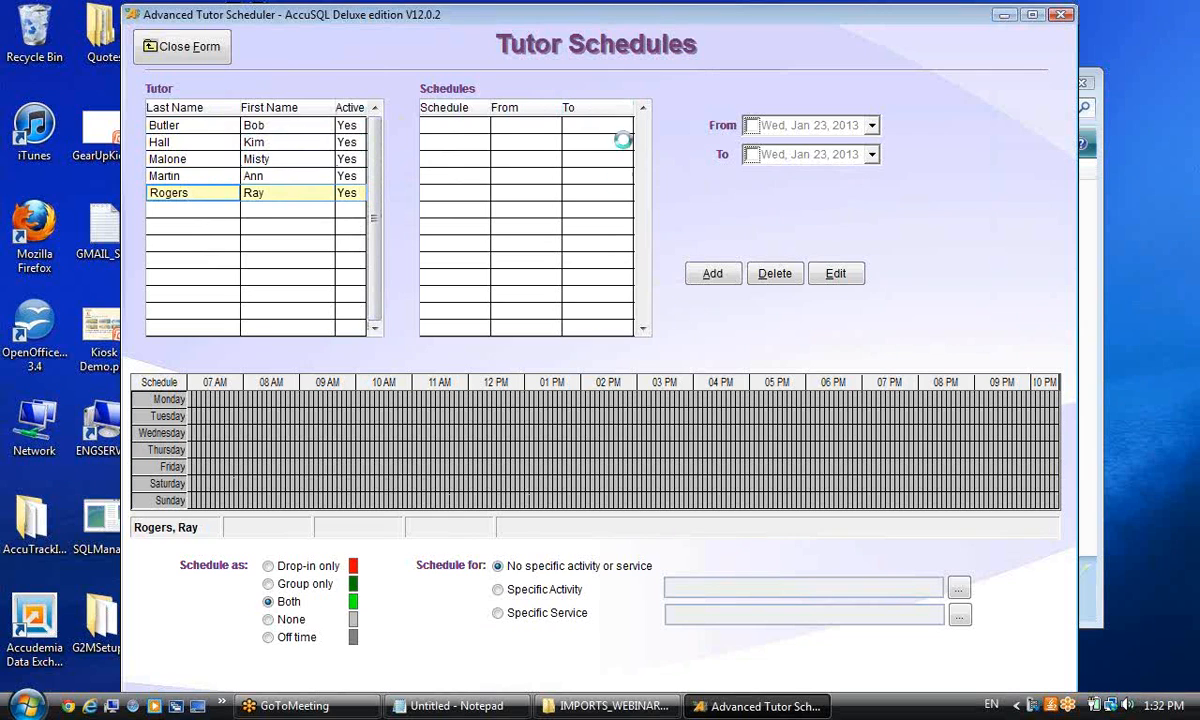
click(169, 56)
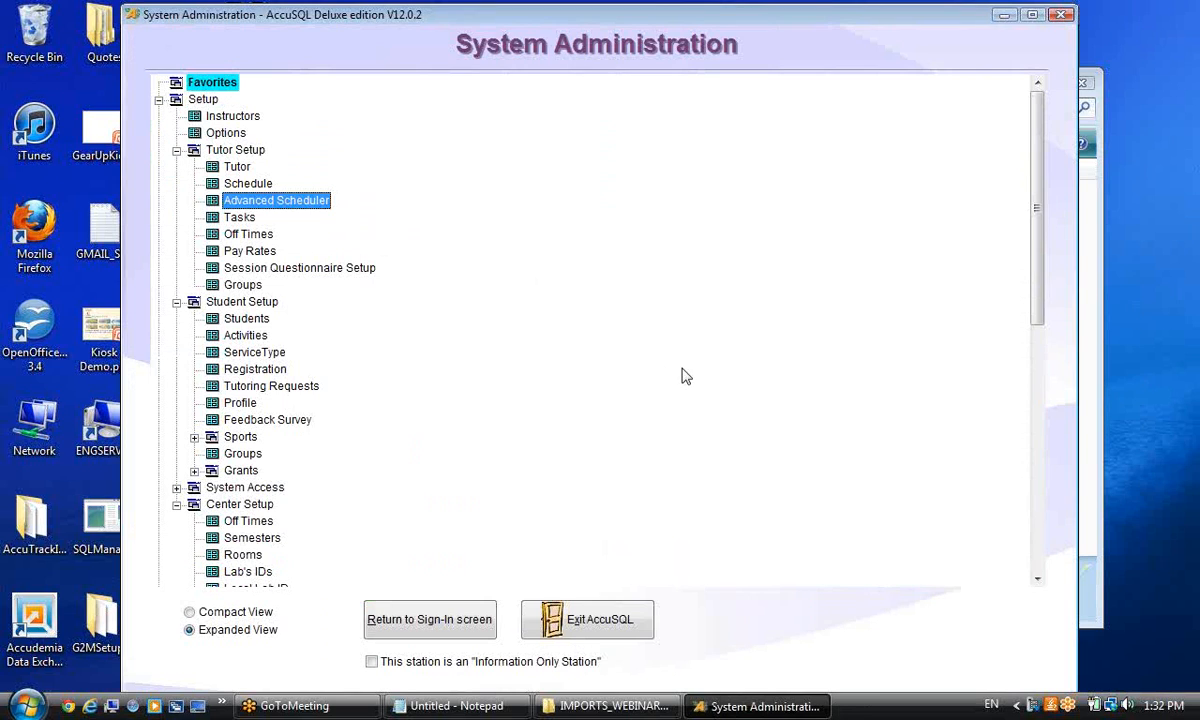
double_click(232, 199)
scroll(562, 340, down, 2)
scroll(557, 338, up, 2)
scroll(555, 336, down, 10)
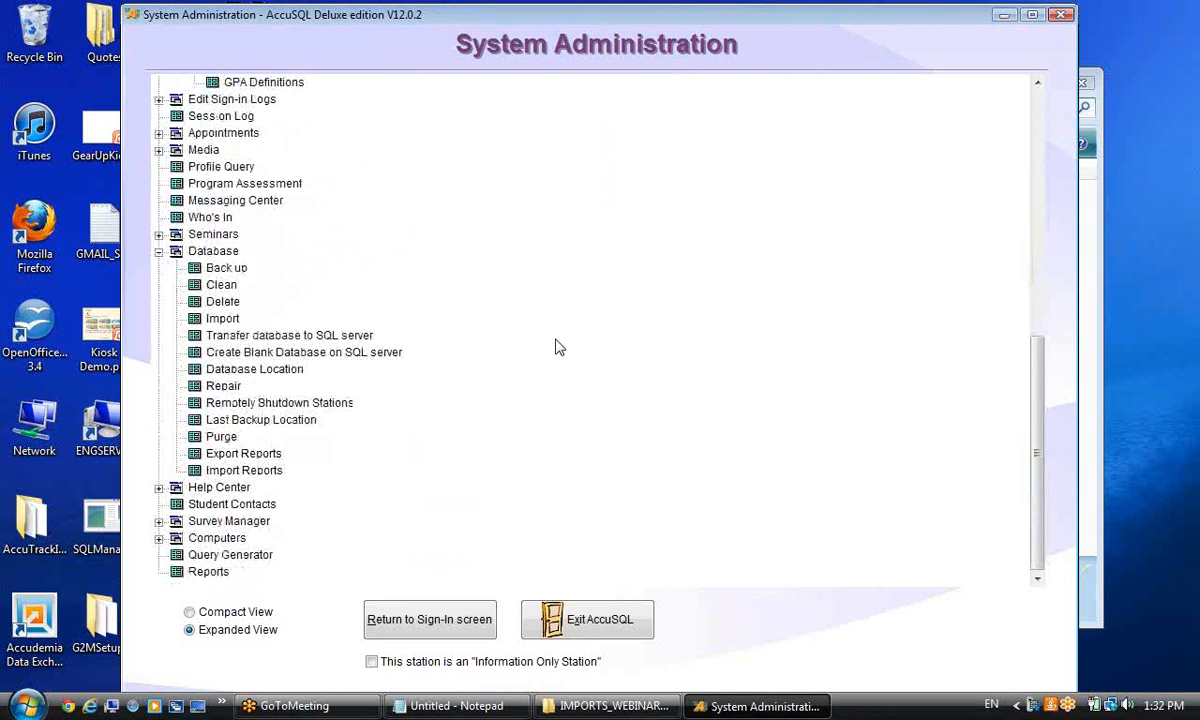
click(158, 251)
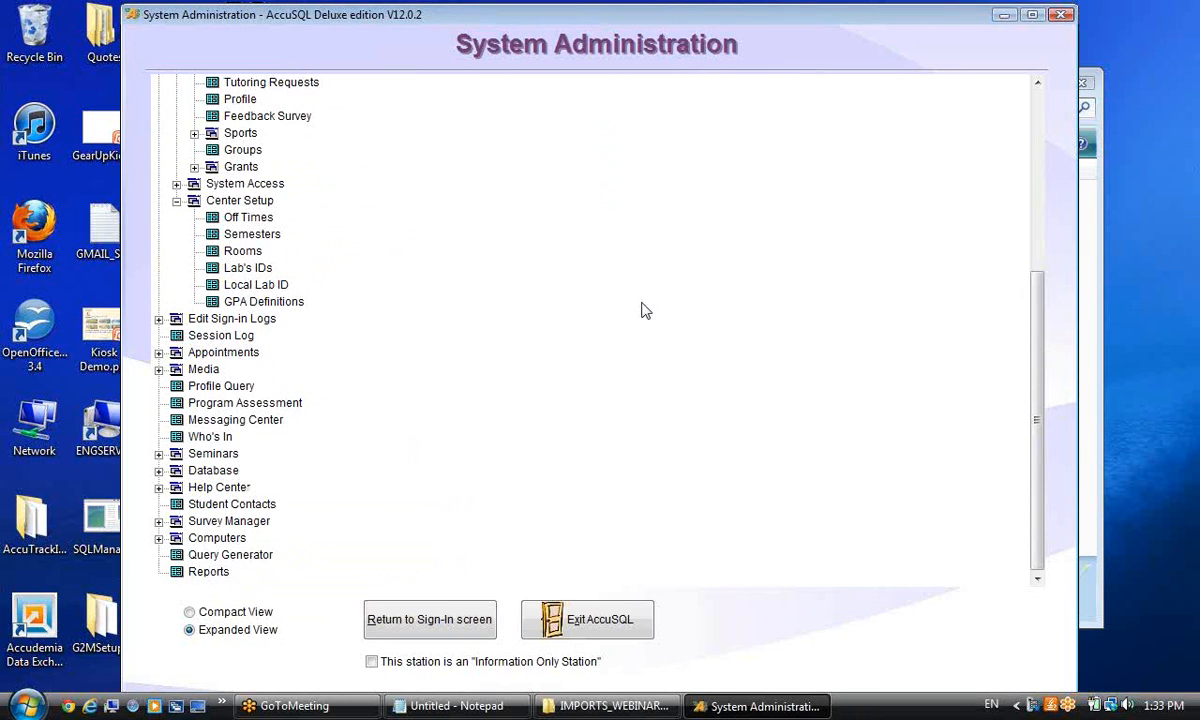
Start a new database import and choose student_grp.csv as the file to import, listing all file types.
click(158, 470)
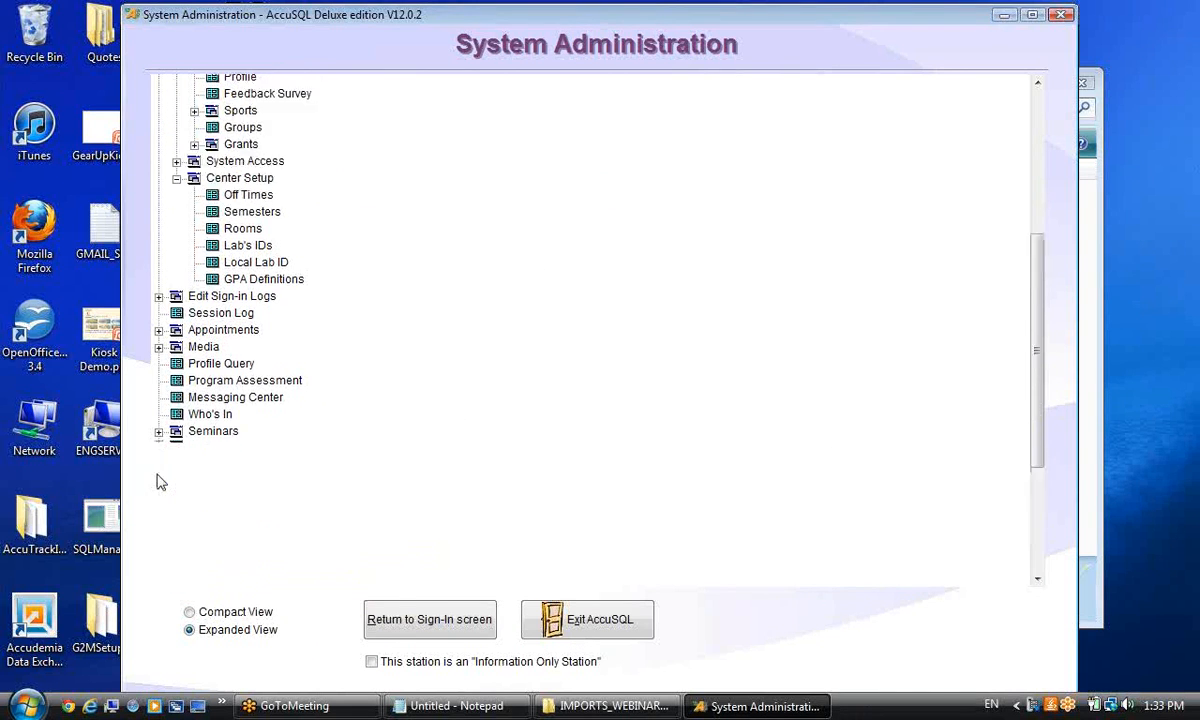
click(222, 420)
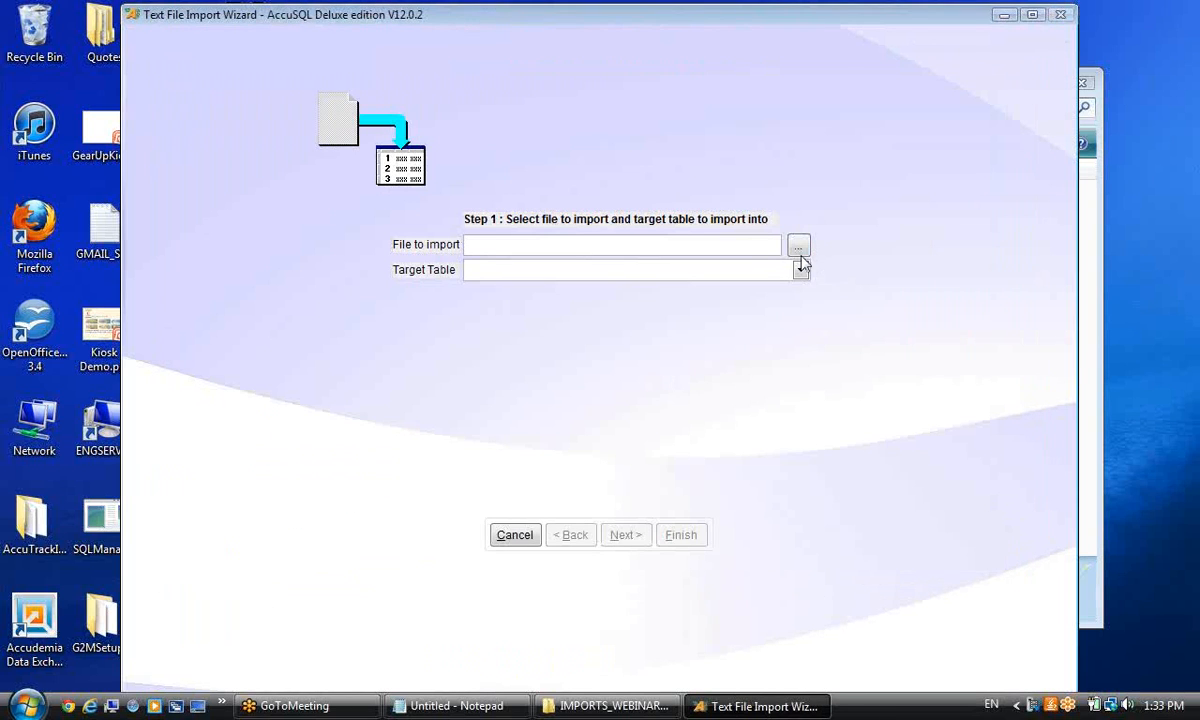
click(799, 251)
click(580, 509)
click(578, 522)
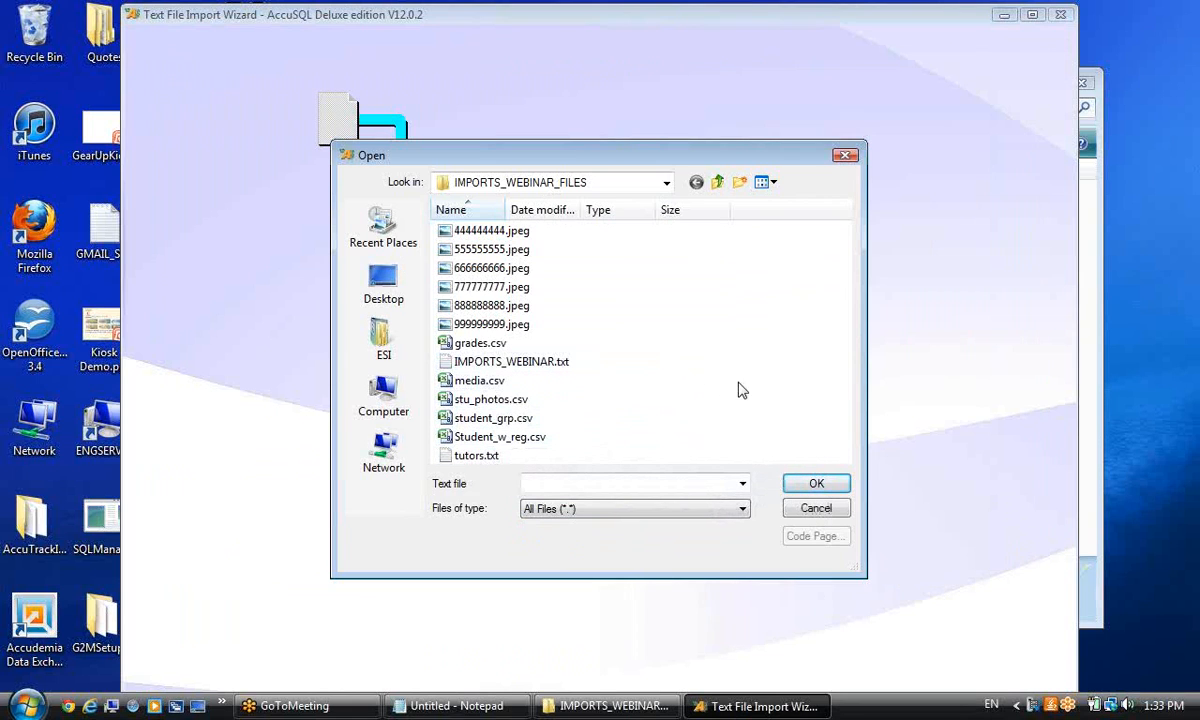
click(622, 515)
click(616, 522)
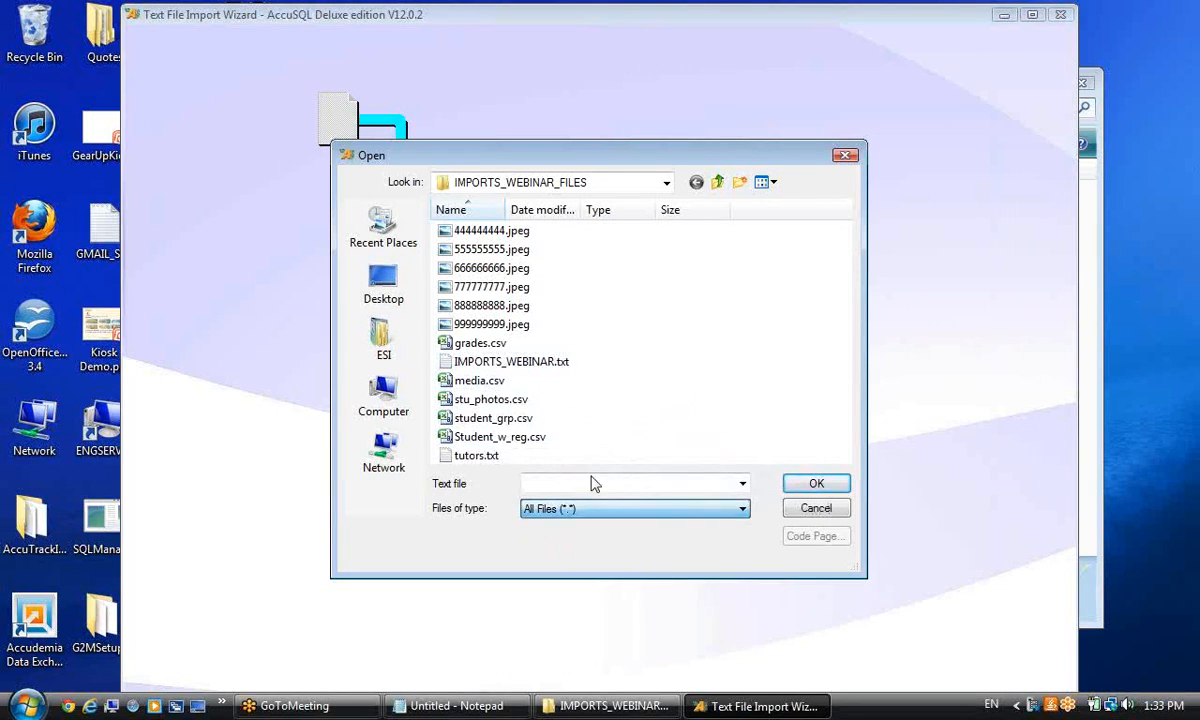
click(480, 418)
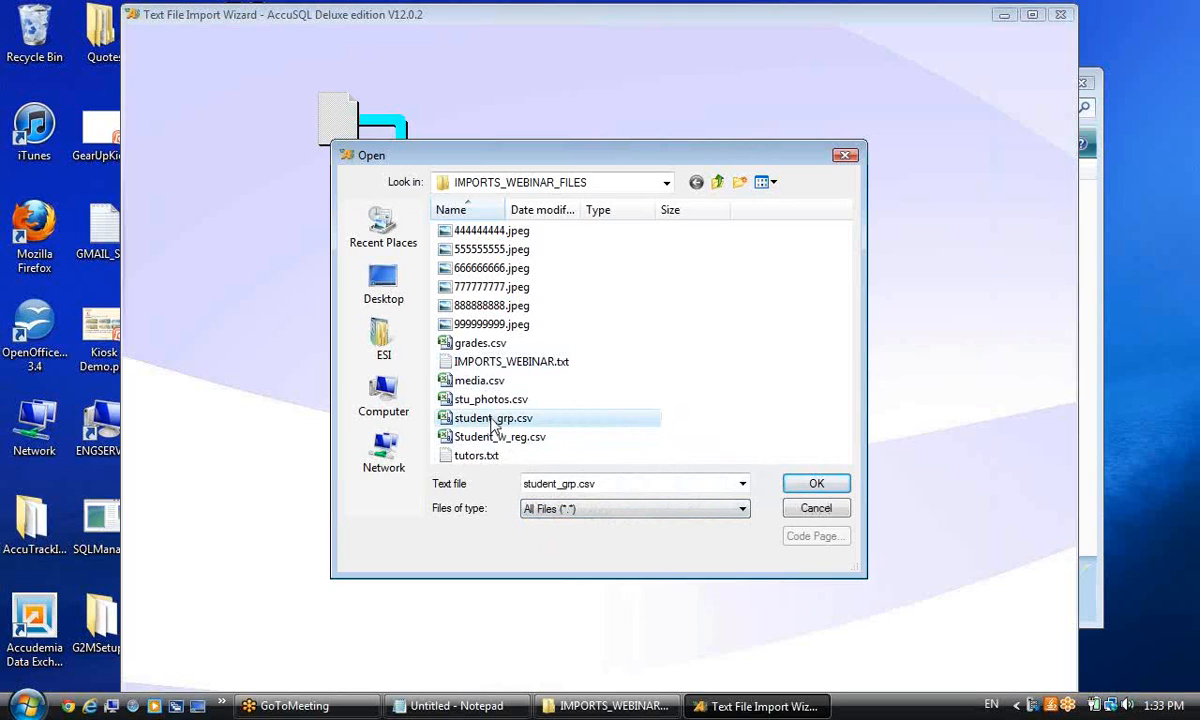
click(796, 484)
Set the import's target table to Student Groups and proceed to the file type.
click(642, 271)
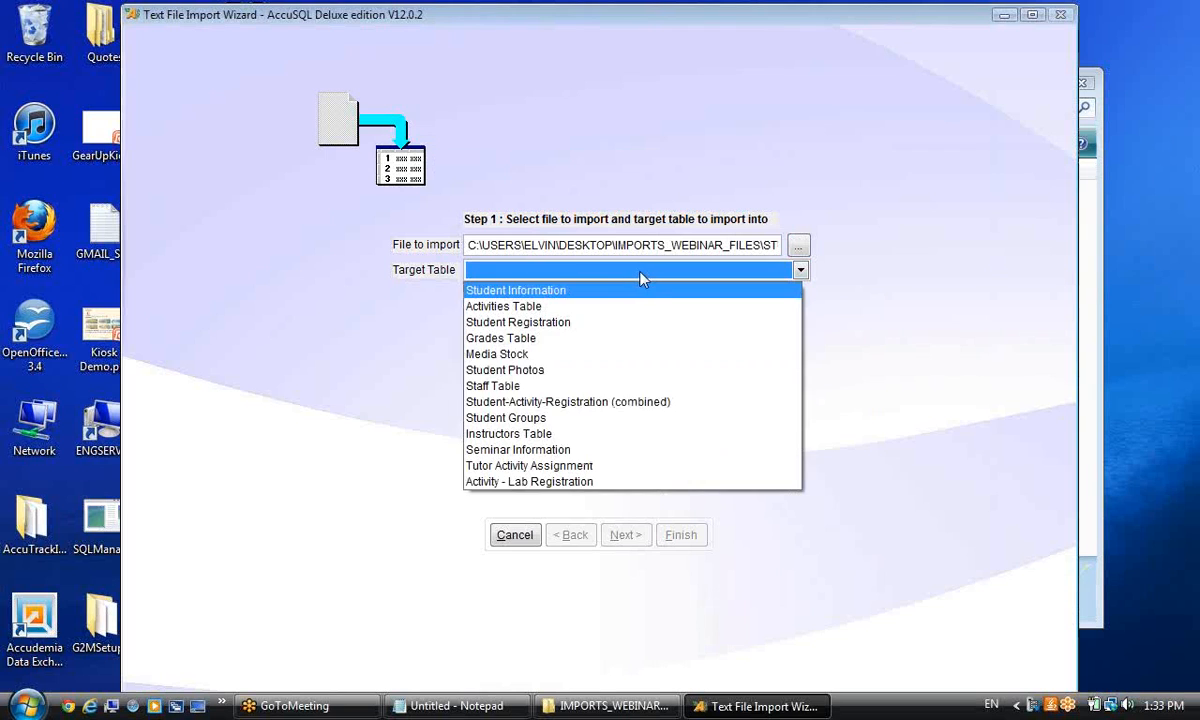
click(488, 420)
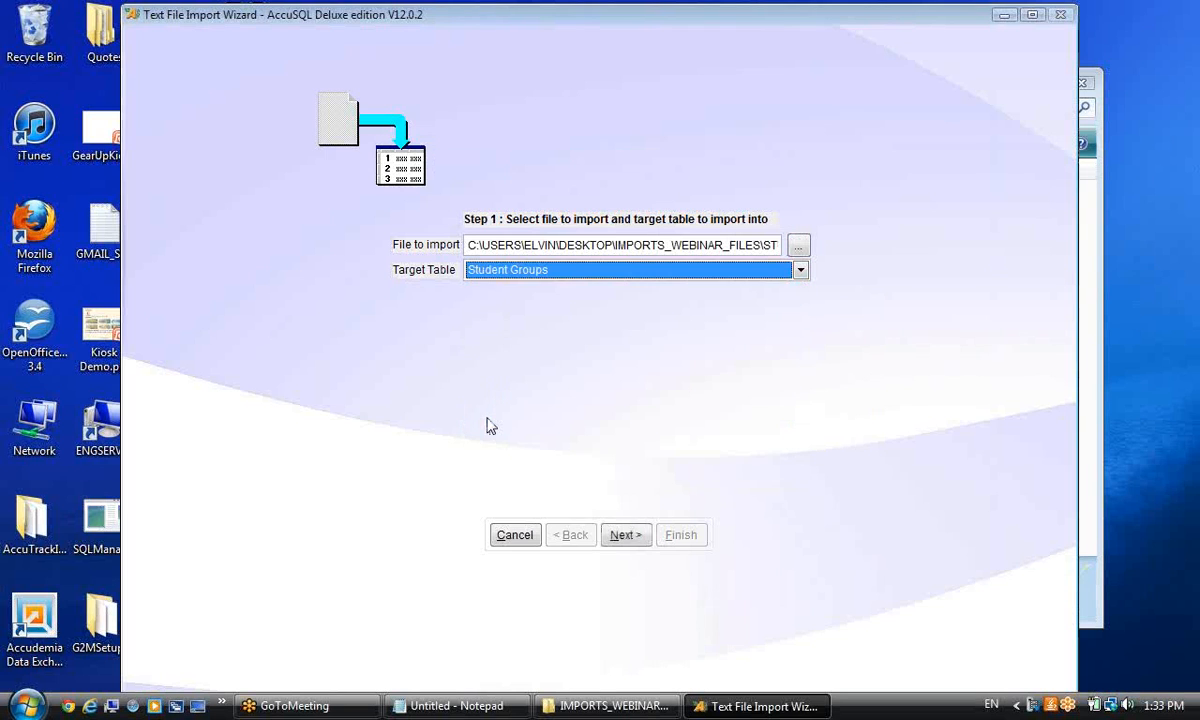
click(617, 530)
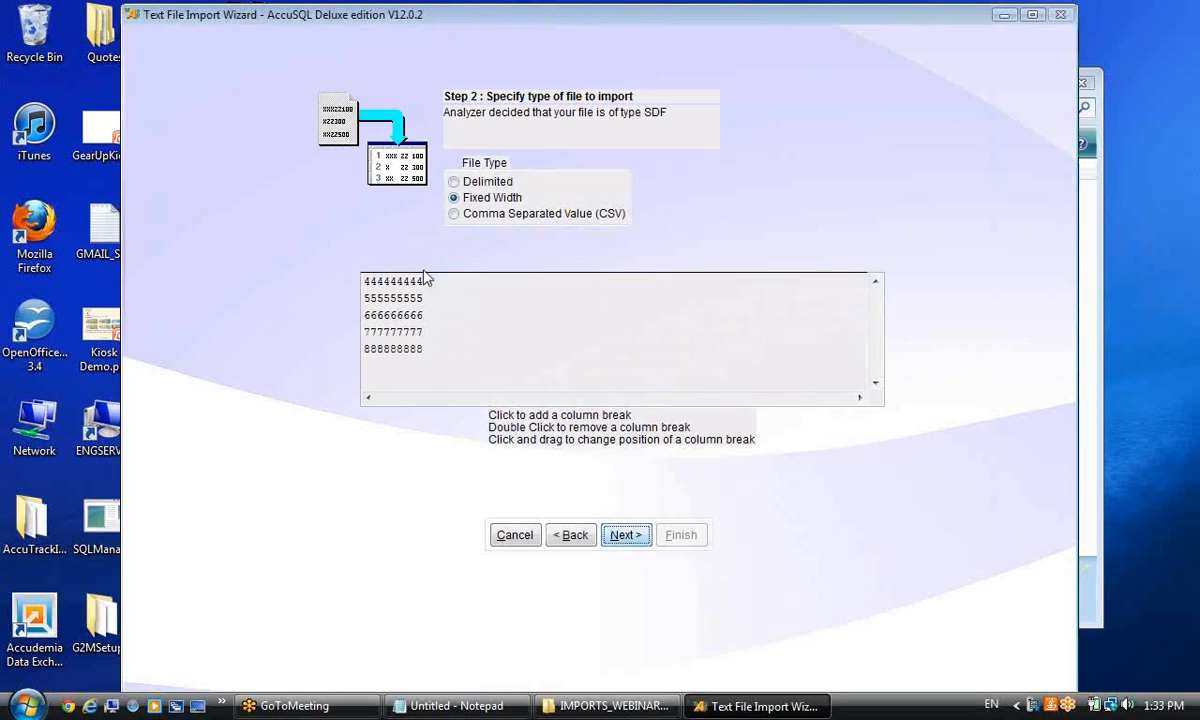
Change the file type from Fixed Width to Delimited and proceed to the field mappings.
click(453, 184)
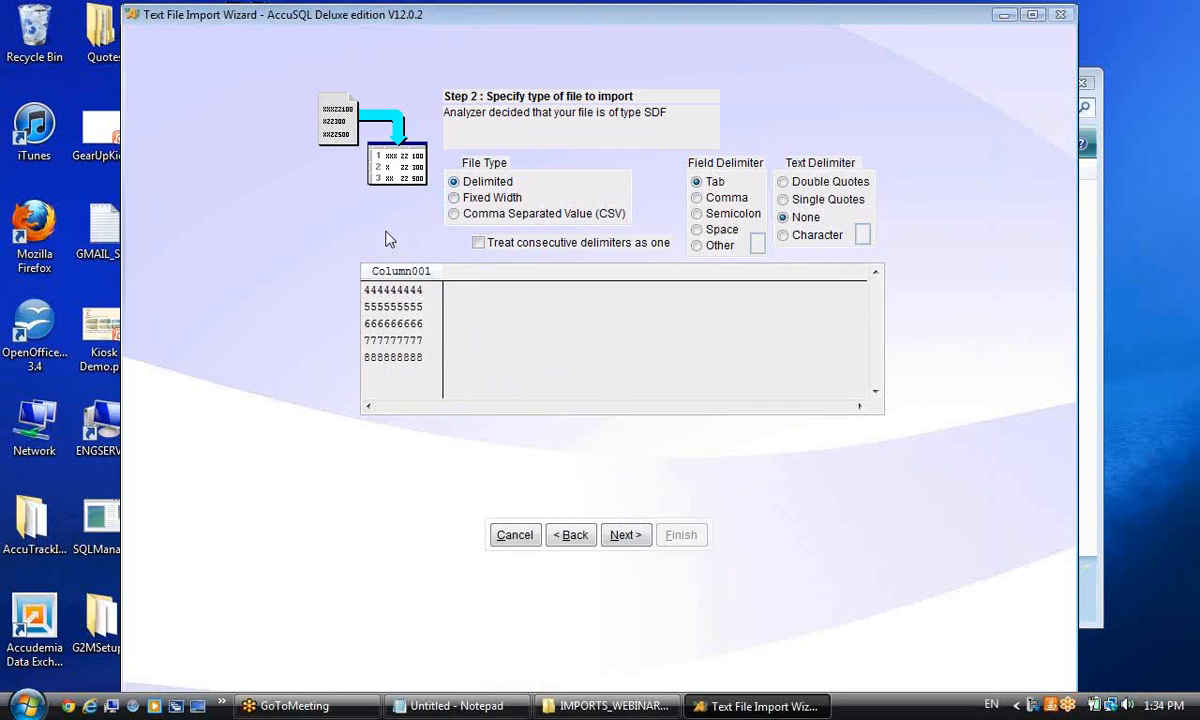
click(462, 197)
click(455, 181)
click(625, 537)
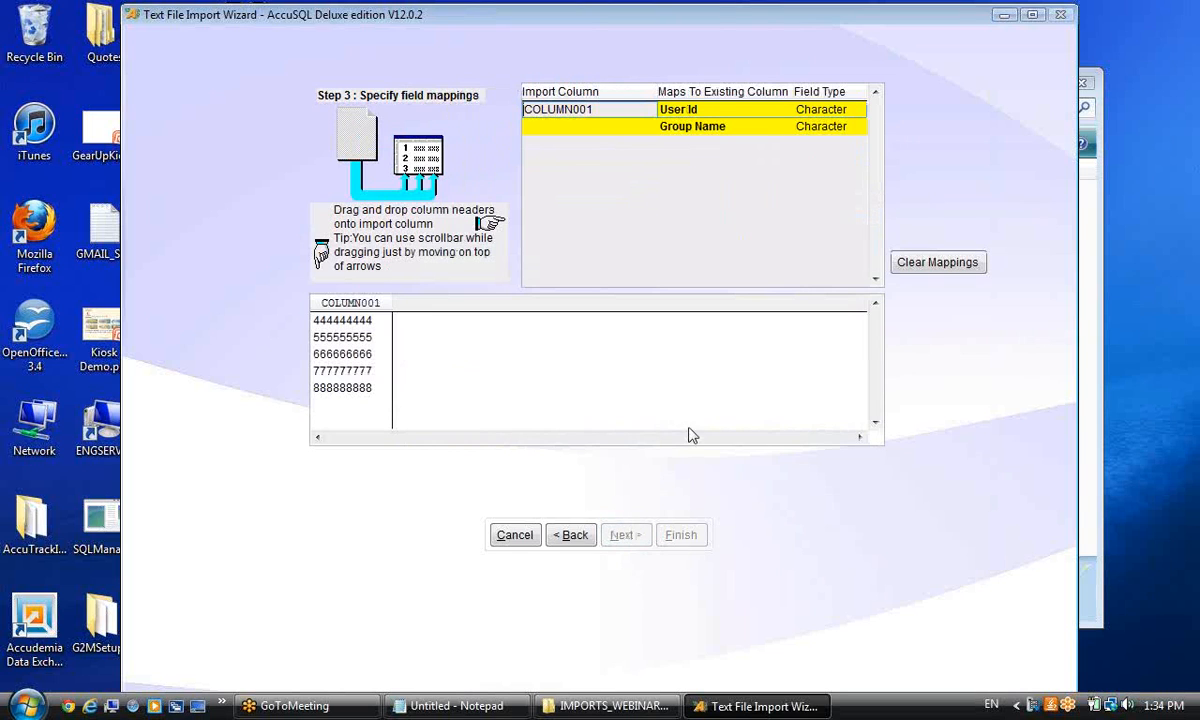
Clear the existing field mappings and map COLUMN001 to User Id.
click(930, 262)
drag(350, 302, 545, 112)
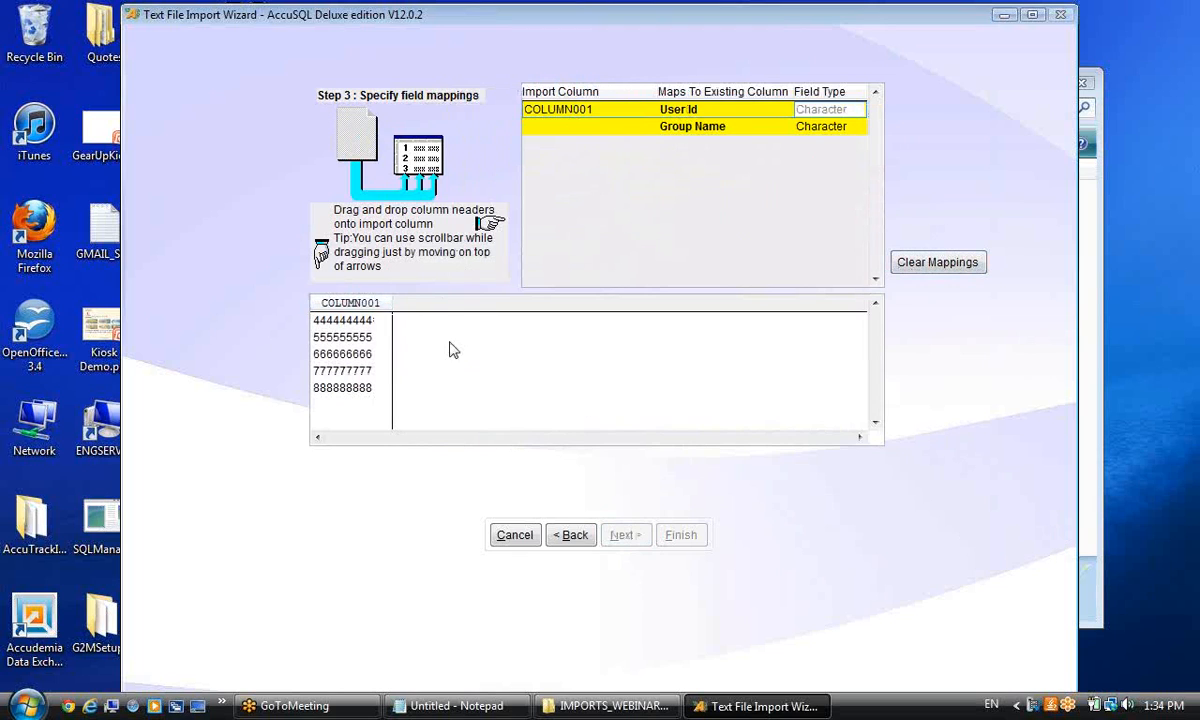
Enter At Risk as the fixed value for Group Name, and import all the student group records.
click(560, 126)
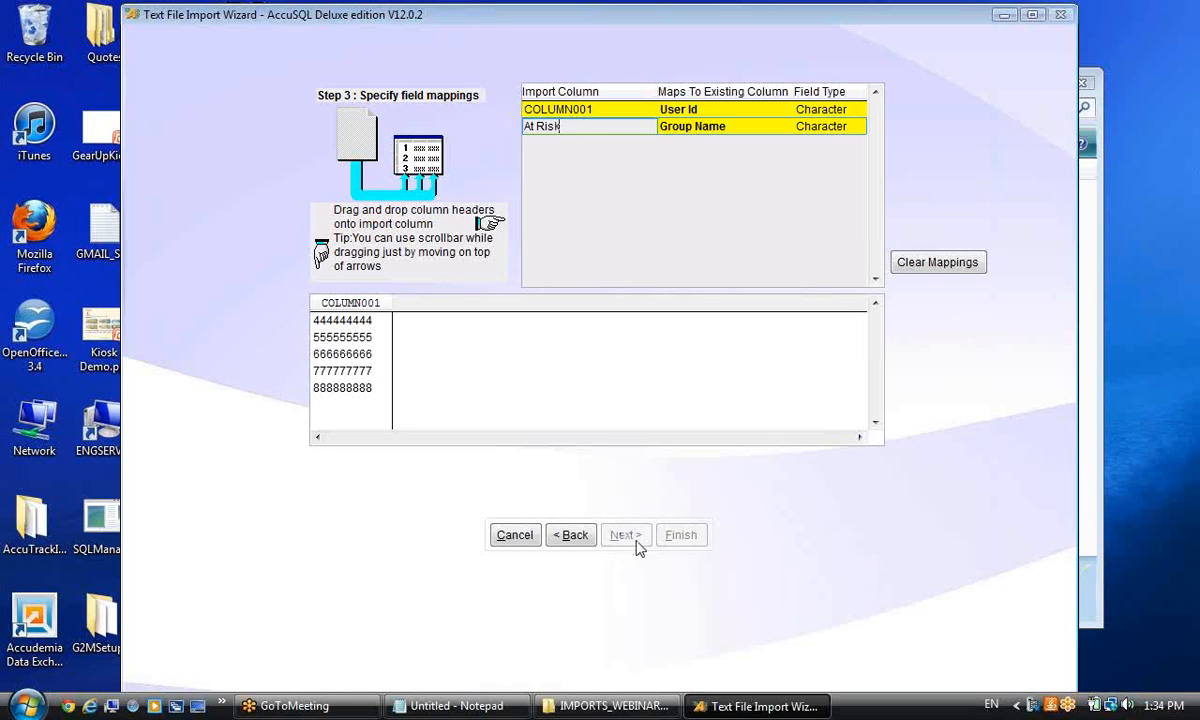
click(598, 108)
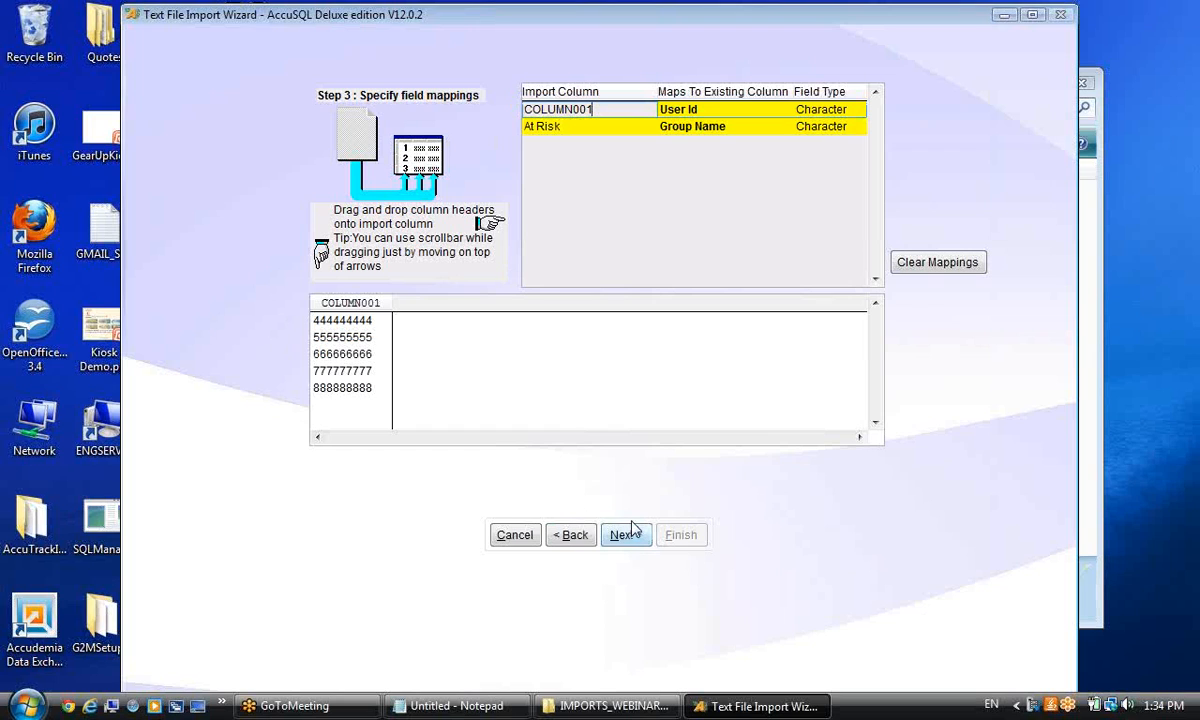
click(575, 125)
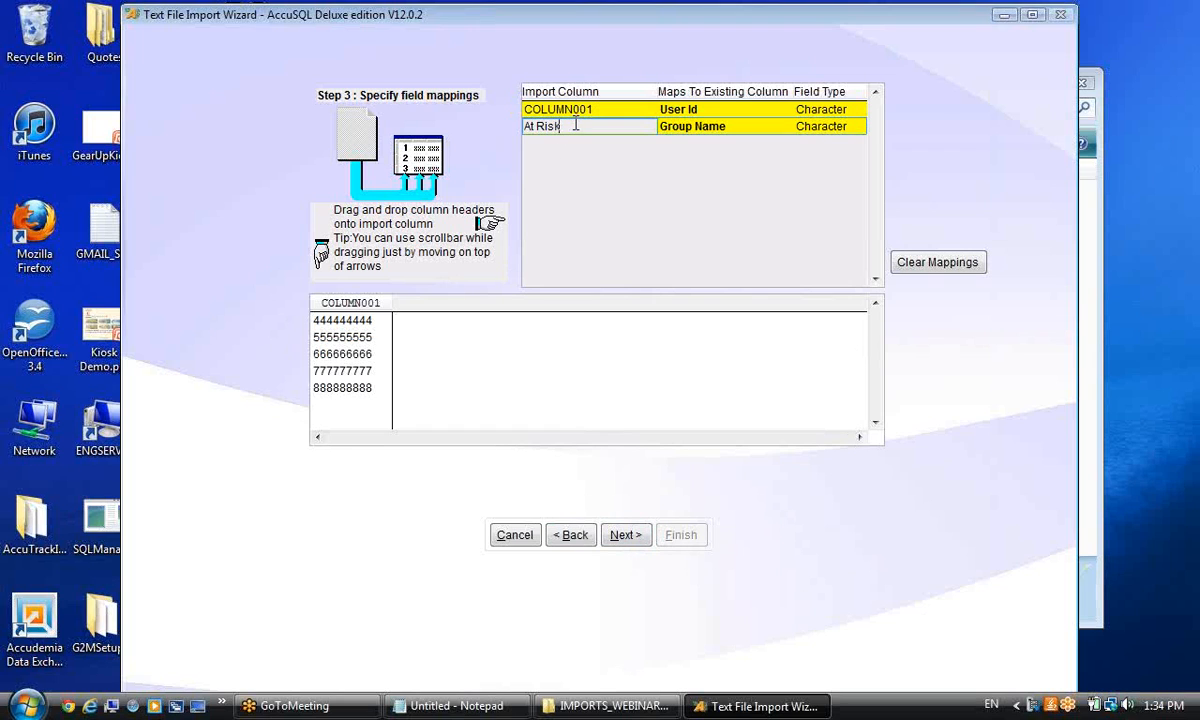
click(528, 106)
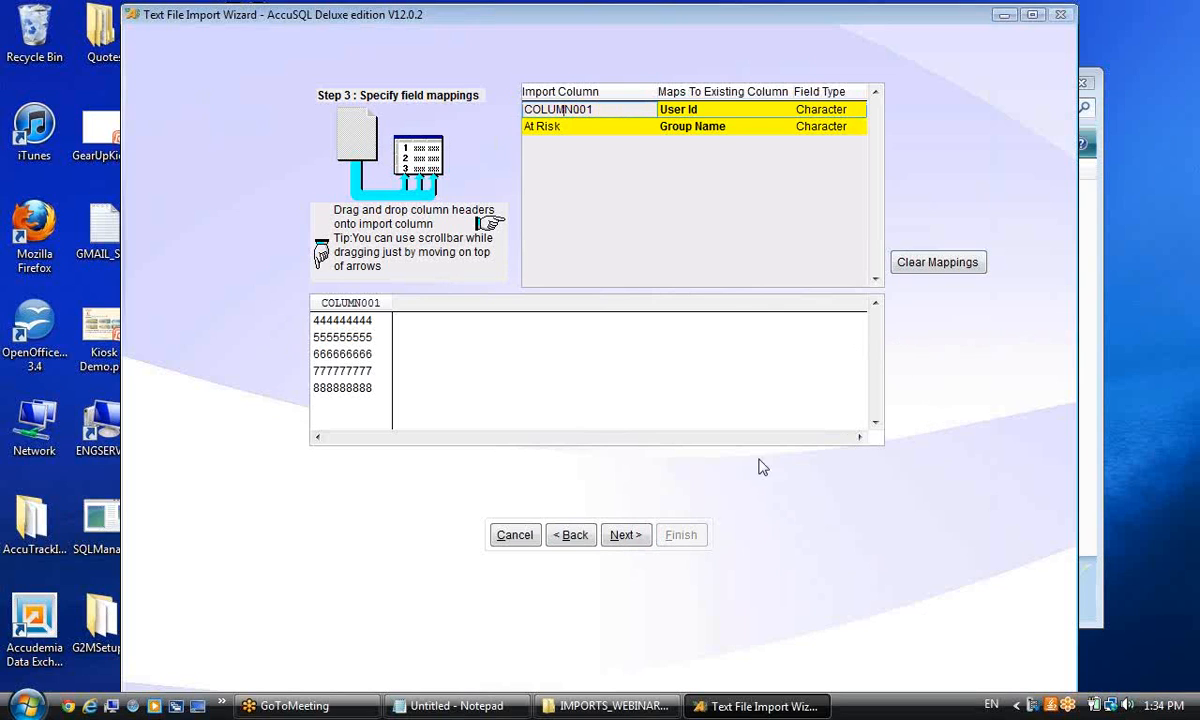
click(624, 536)
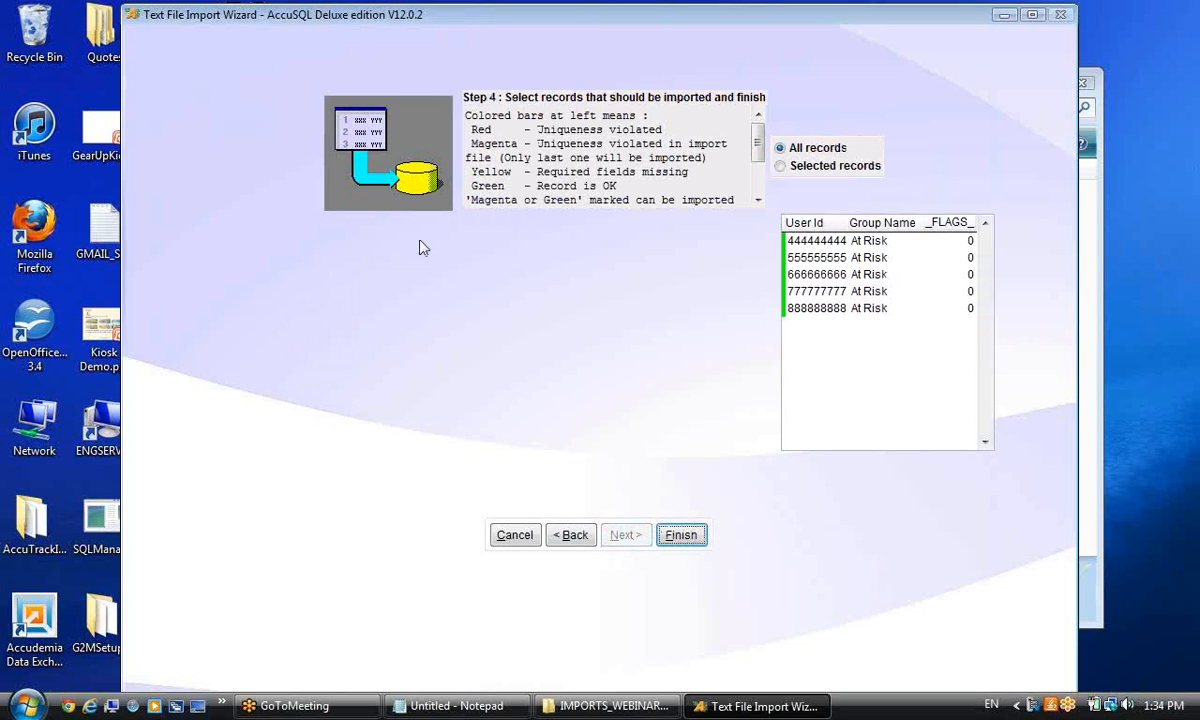
click(679, 535)
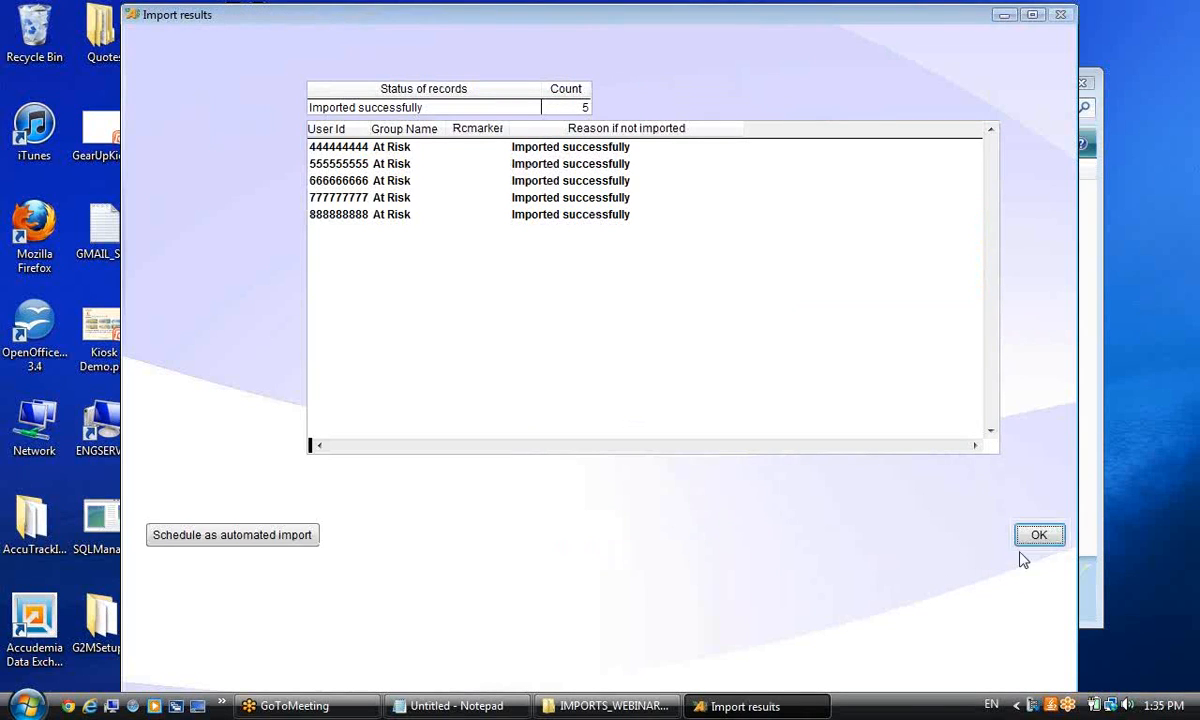
click(1042, 540)
Open the Student Groups form under Student Setup, review the members of the At Risk group, and close it.
scroll(330, 225, up, 6)
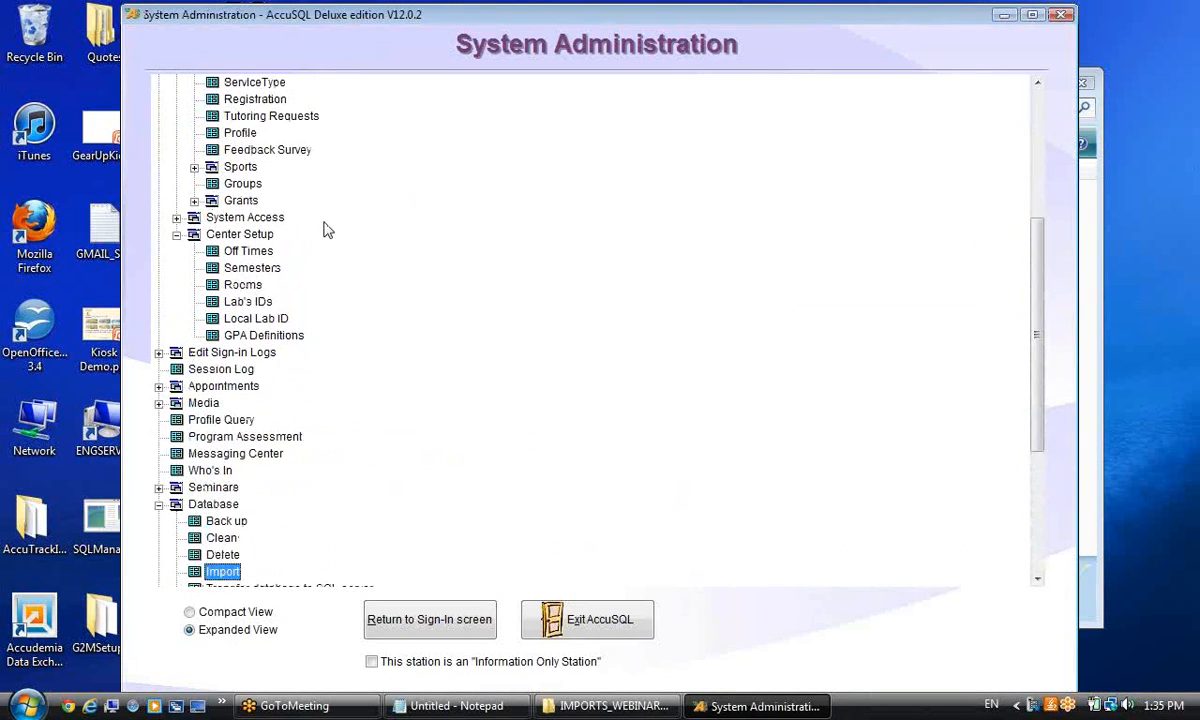
scroll(338, 222, up, 2)
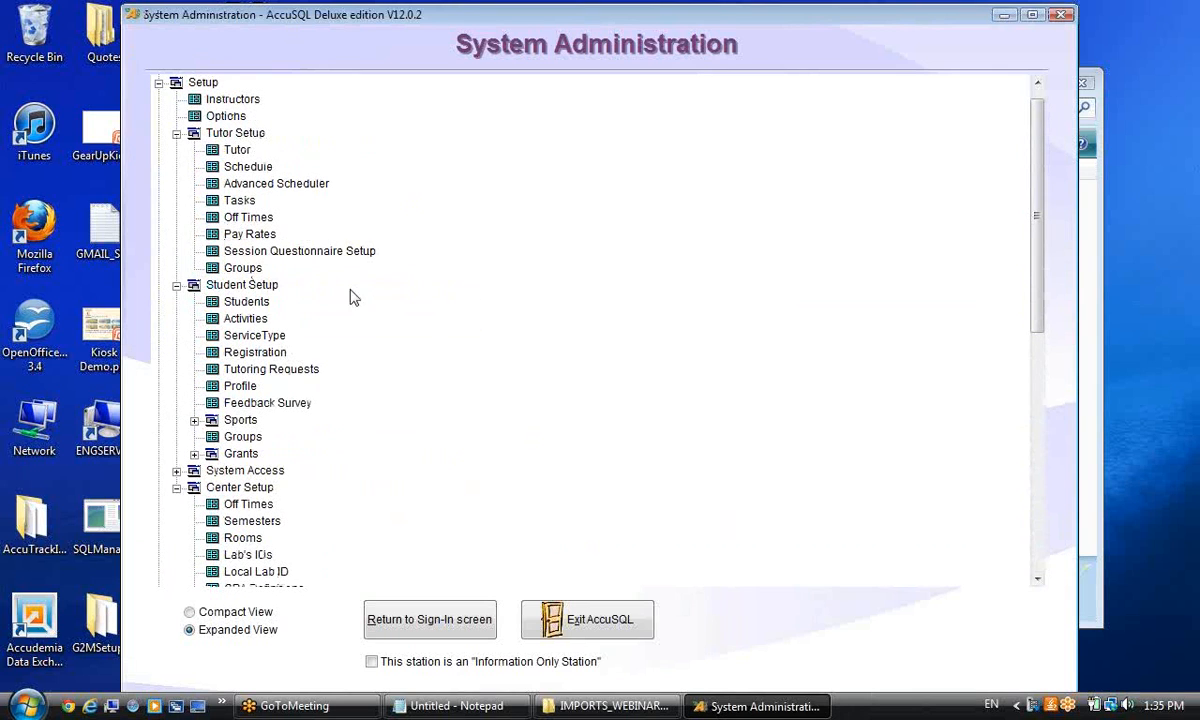
click(235, 432)
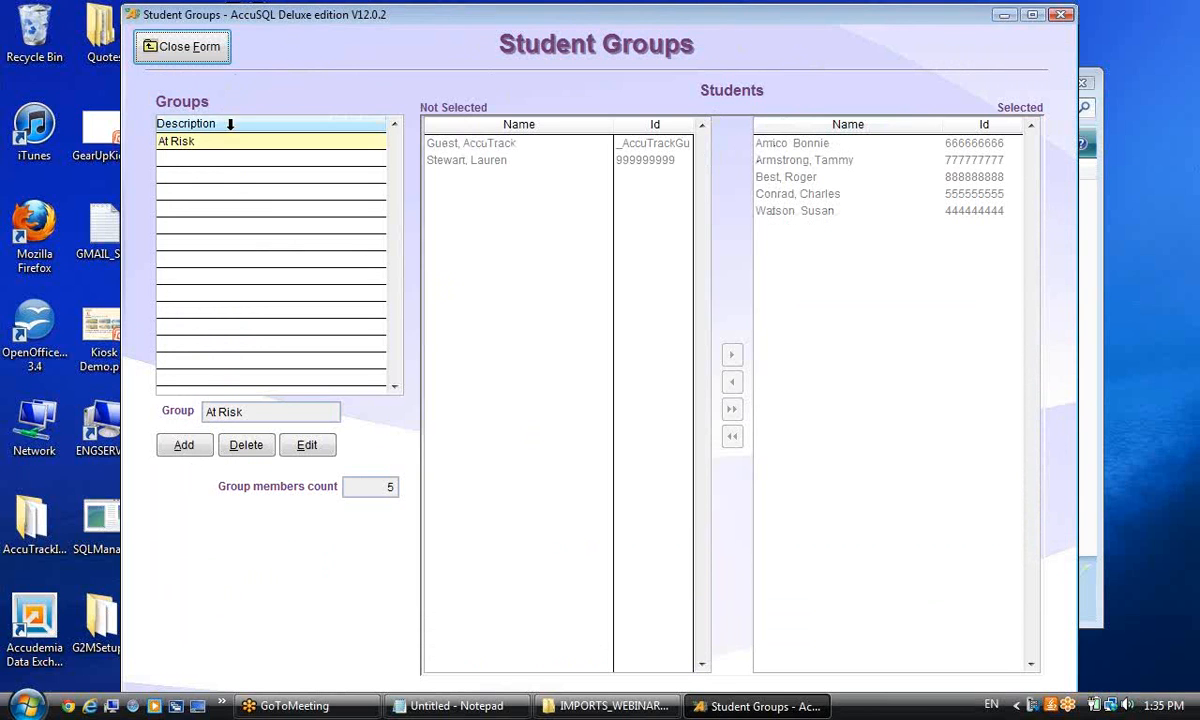
click(195, 52)
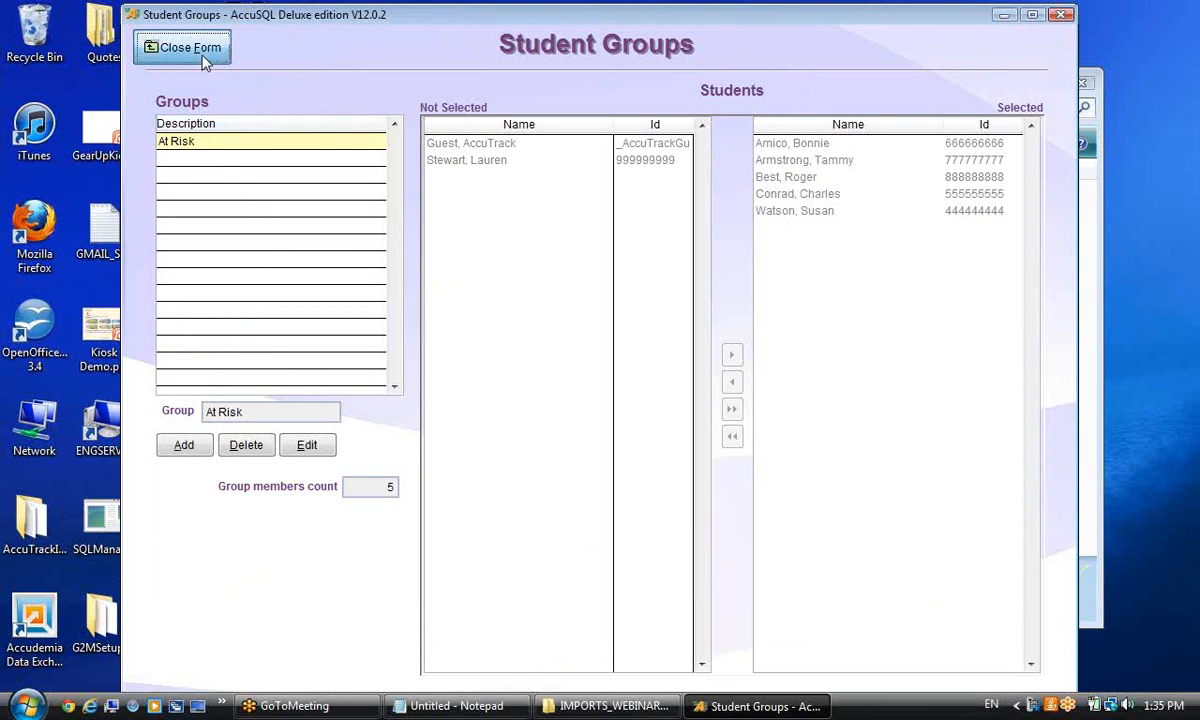
Open Reports, select the Visits By Activity report, and filter it on the At Risk student group.
scroll(356, 474, down, 10)
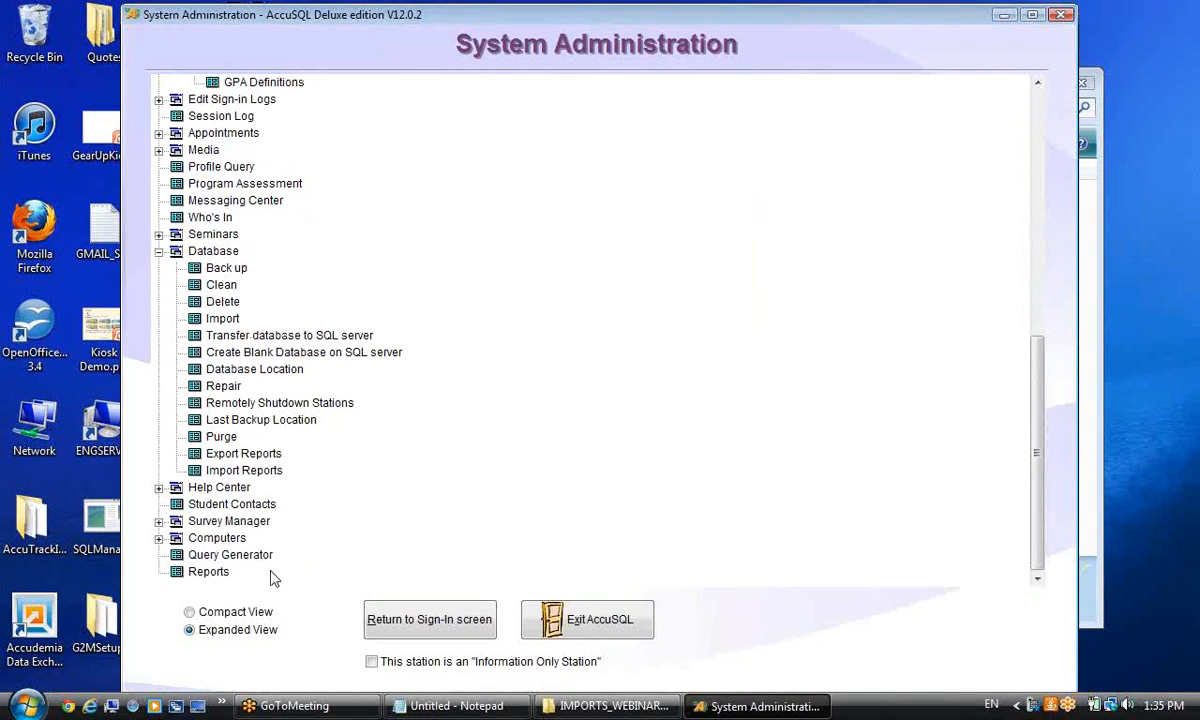
click(208, 572)
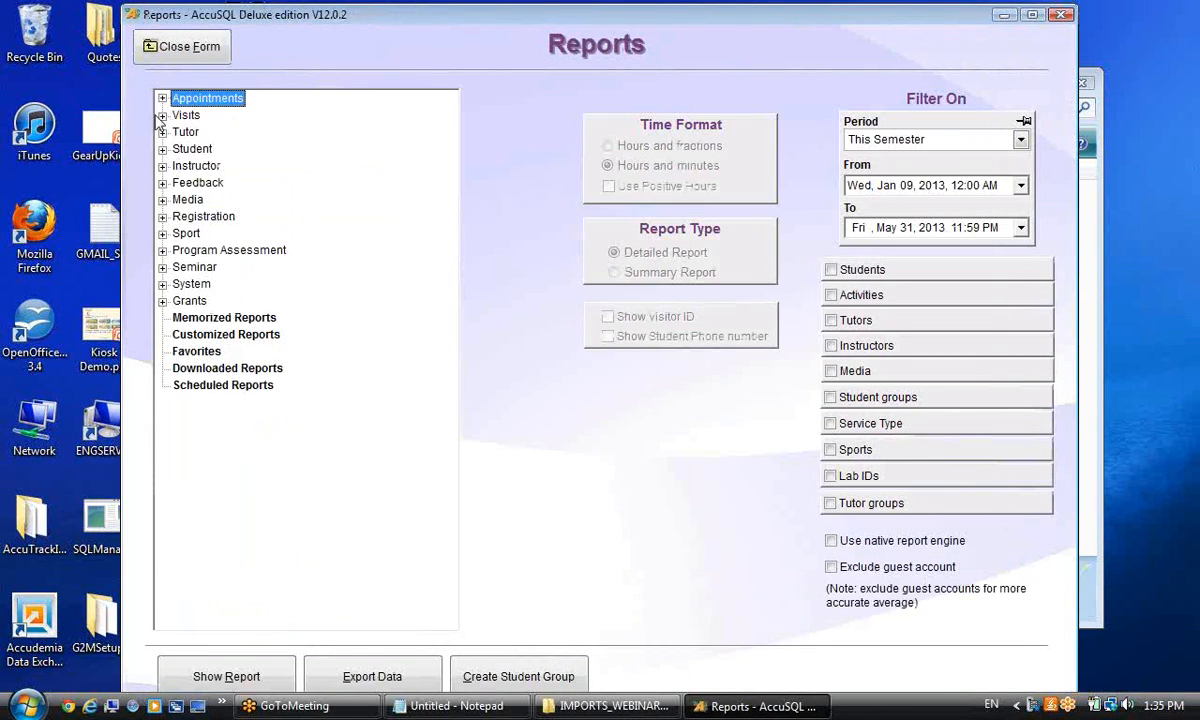
click(163, 116)
click(205, 132)
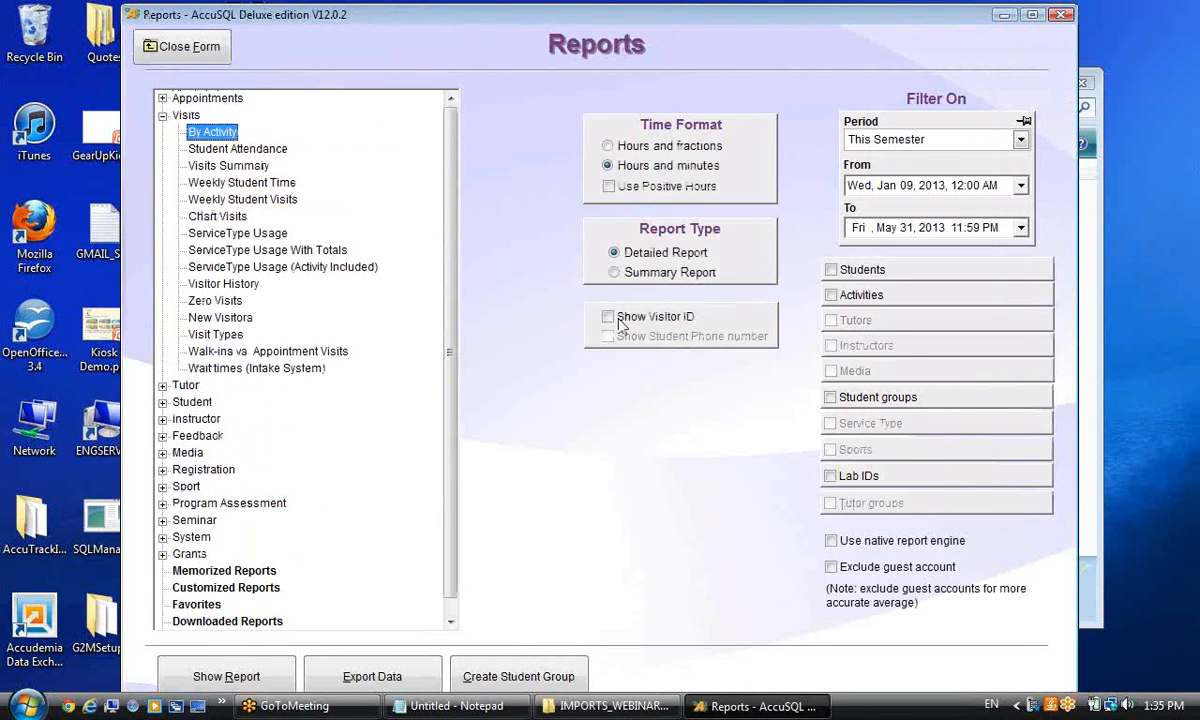
click(830, 397)
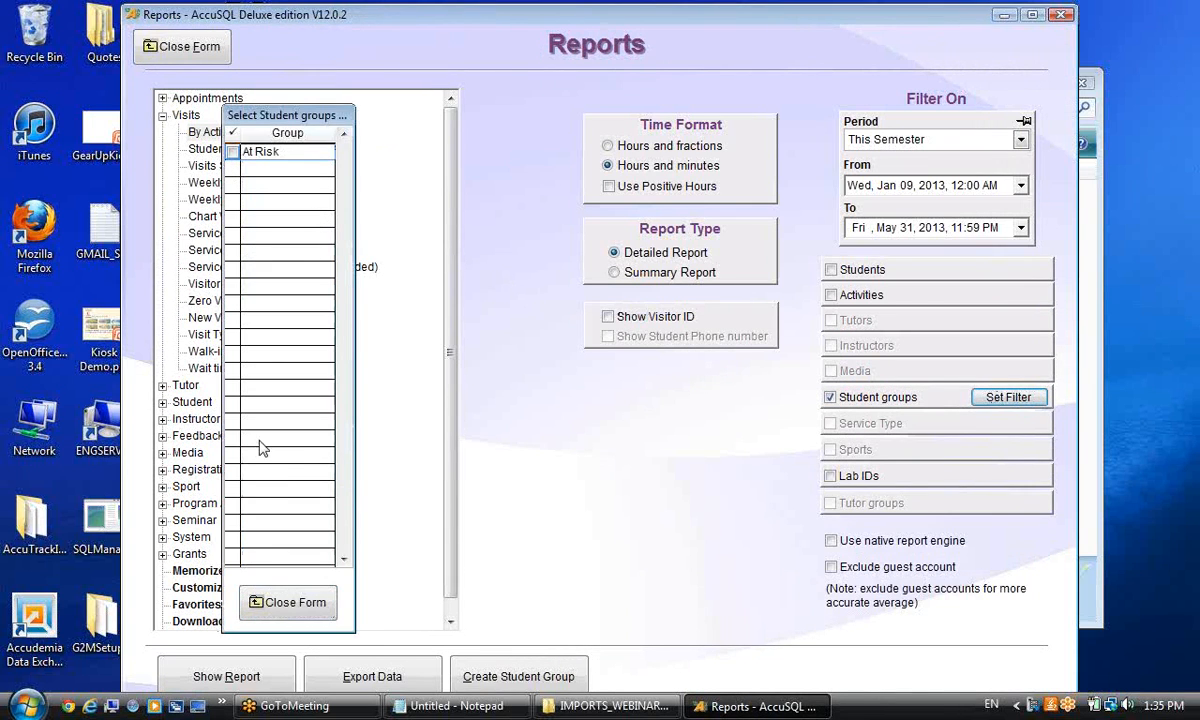
click(231, 151)
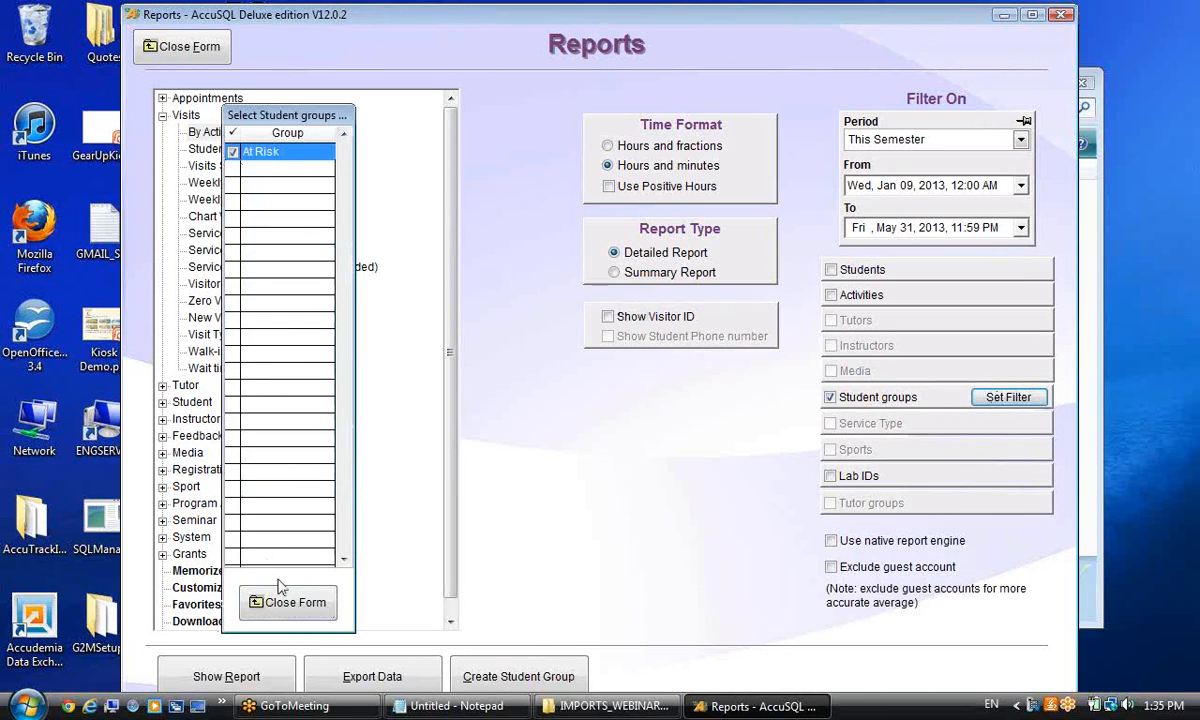
click(285, 602)
Add a Lab IDs filter for the MATH lab to the By Activity report.
click(845, 476)
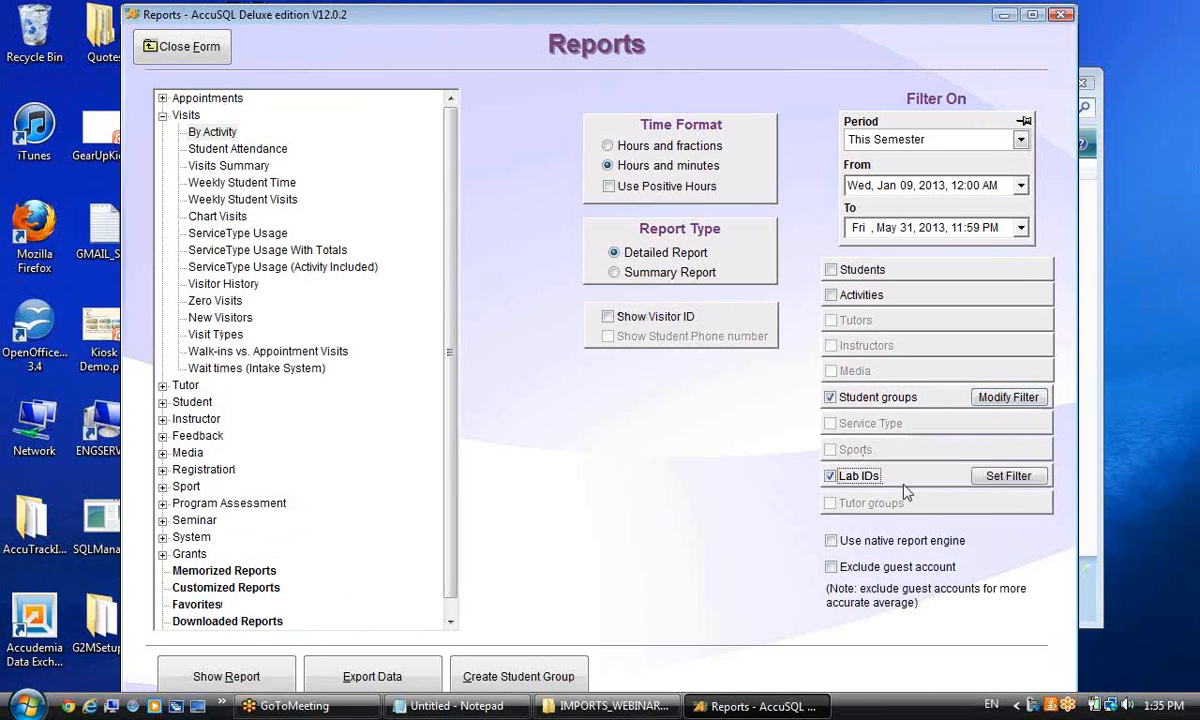
click(1005, 476)
click(232, 151)
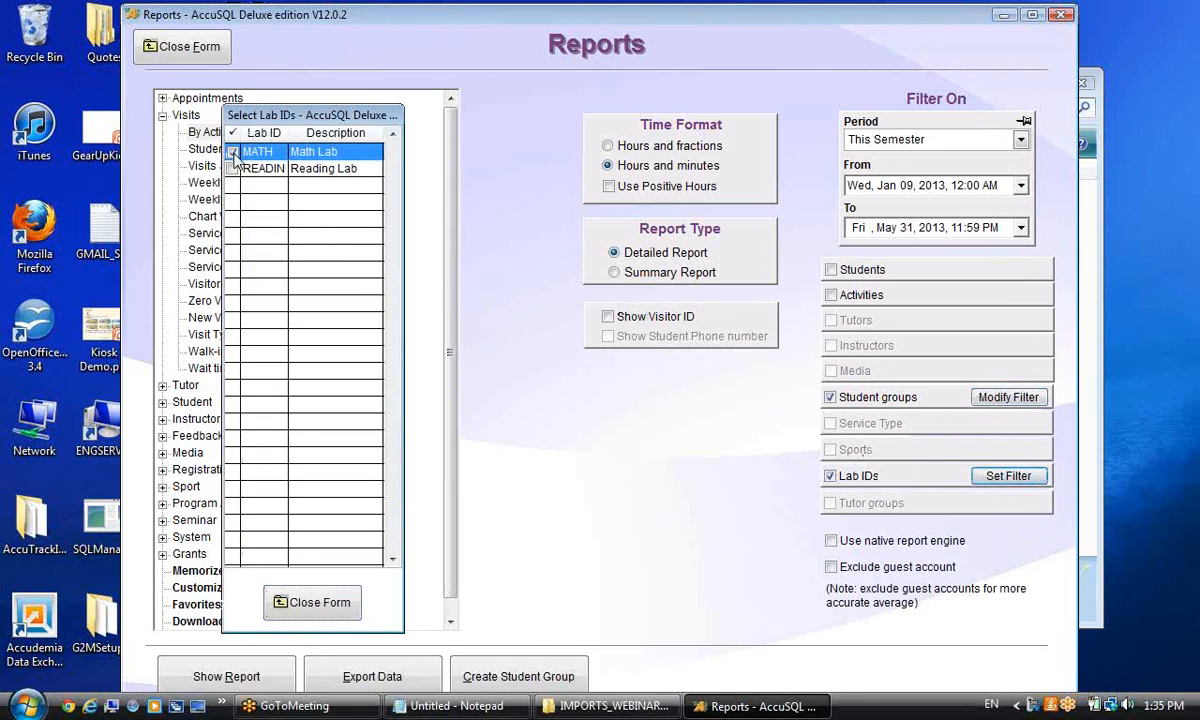
click(305, 602)
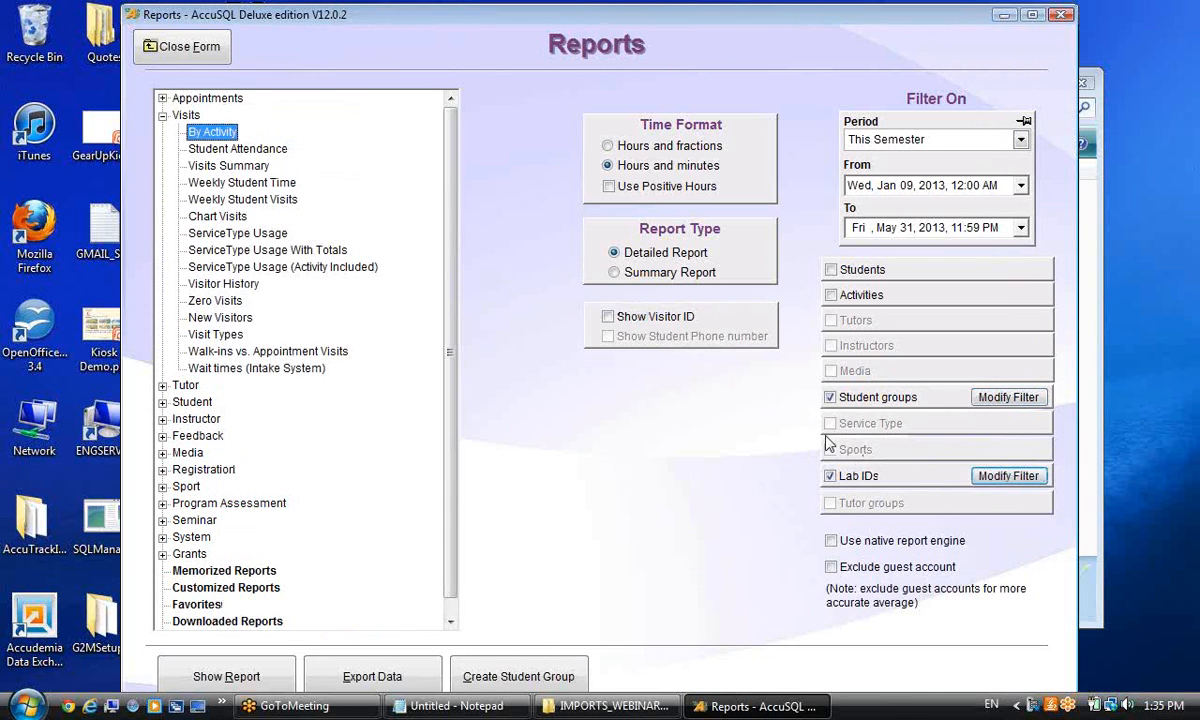
Remove the Student groups and Lab IDs filters from the report and close the Reports form.
click(832, 398)
click(830, 476)
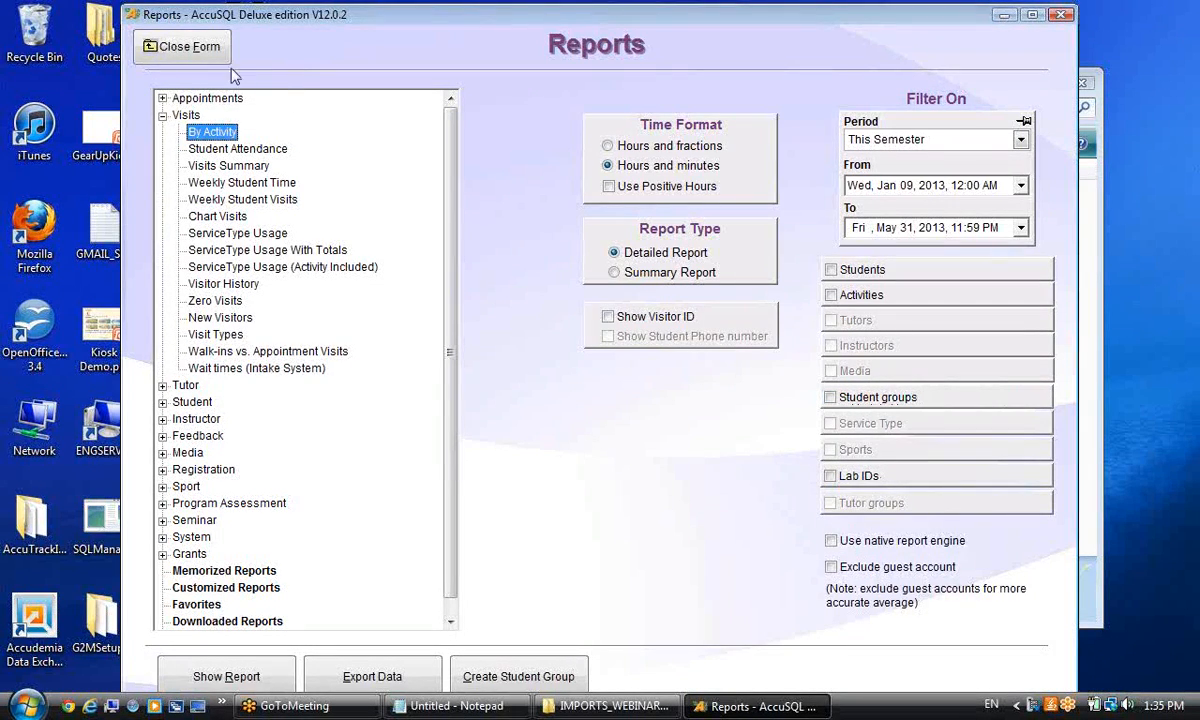
click(204, 55)
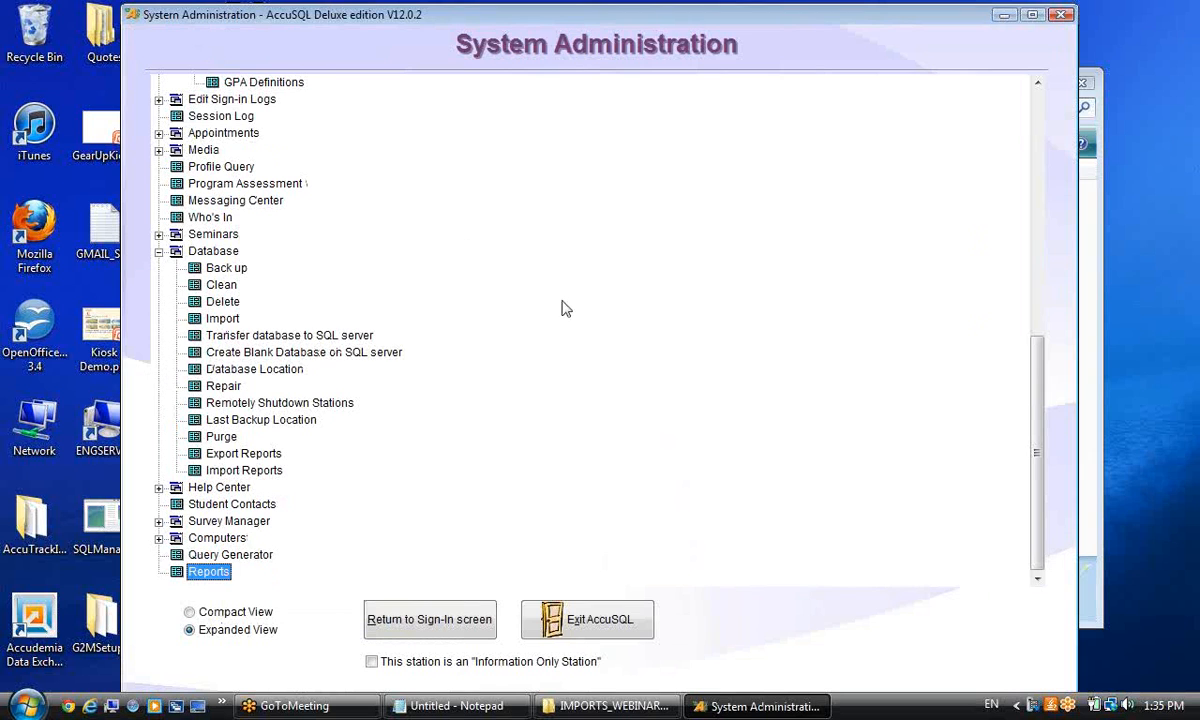
Collapse the Database, Tutor Setup, Student Setup and Center Setup branches of the System Administration tree.
scroll(688, 321, up, 5)
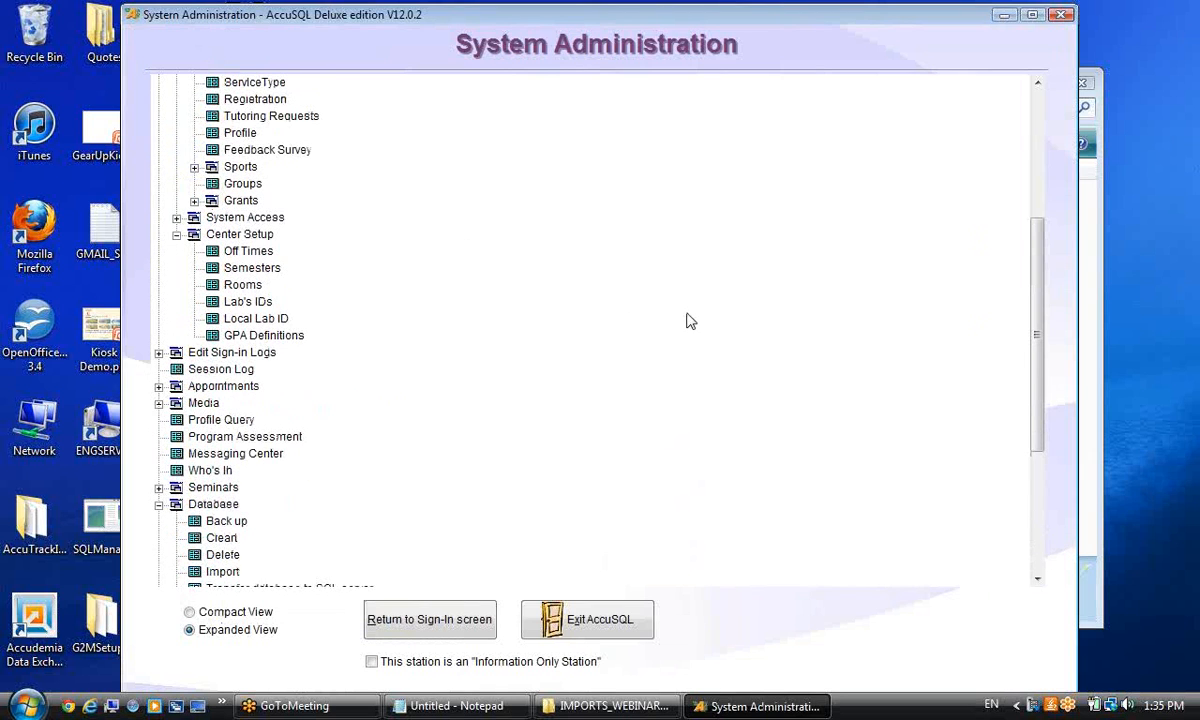
scroll(688, 321, down, 2)
click(158, 404)
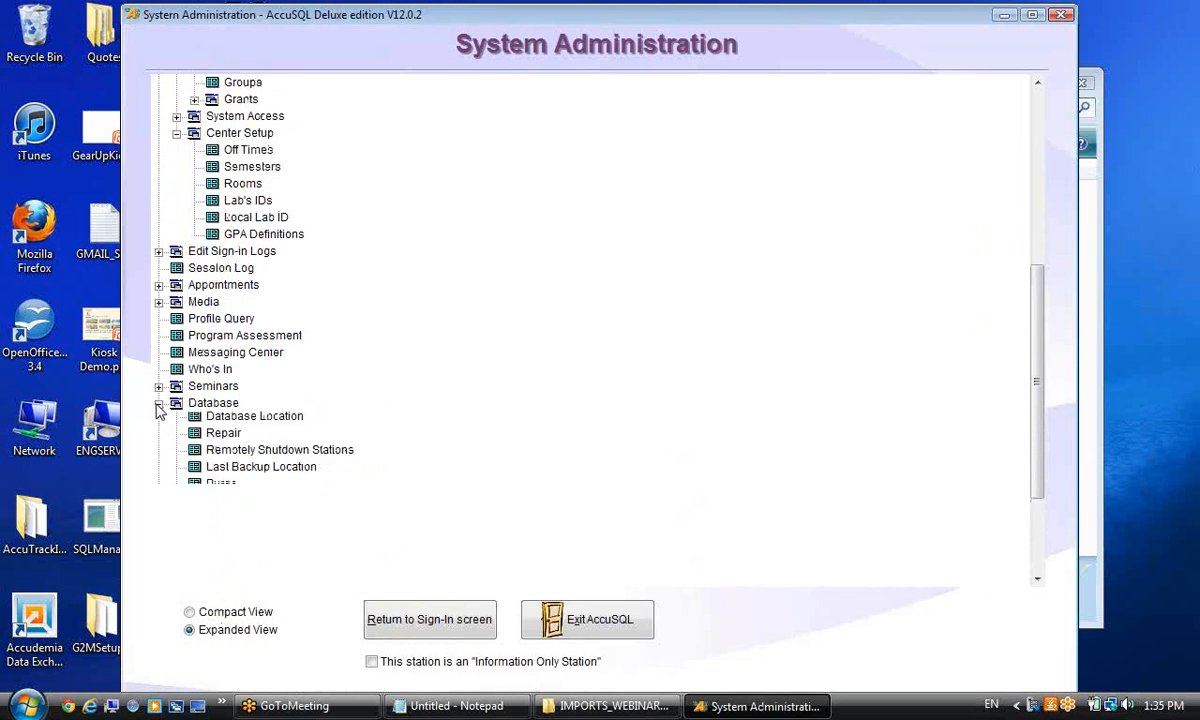
drag(1038, 390, 1047, 210)
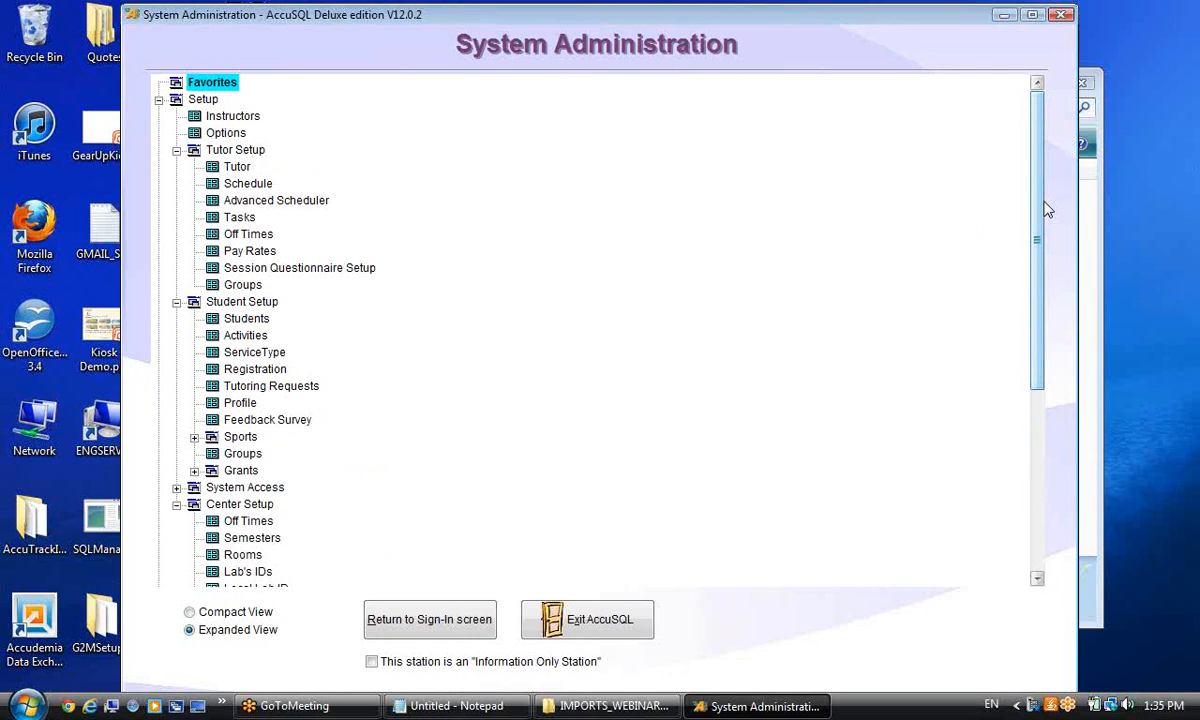
mouse_move(1042, 236)
mouse_down()
mouse_move(1040, 350)
mouse_move(1037, 230)
mouse_up()
scroll(812, 204, down, 4)
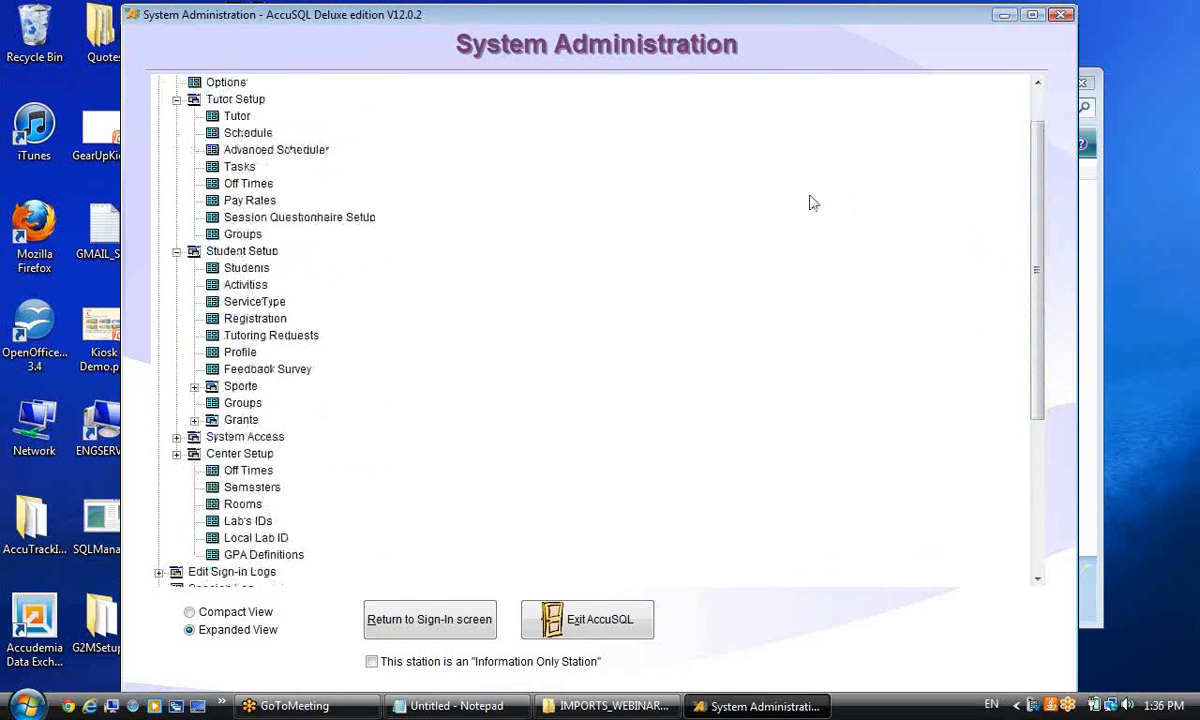
scroll(760, 300, down, 2)
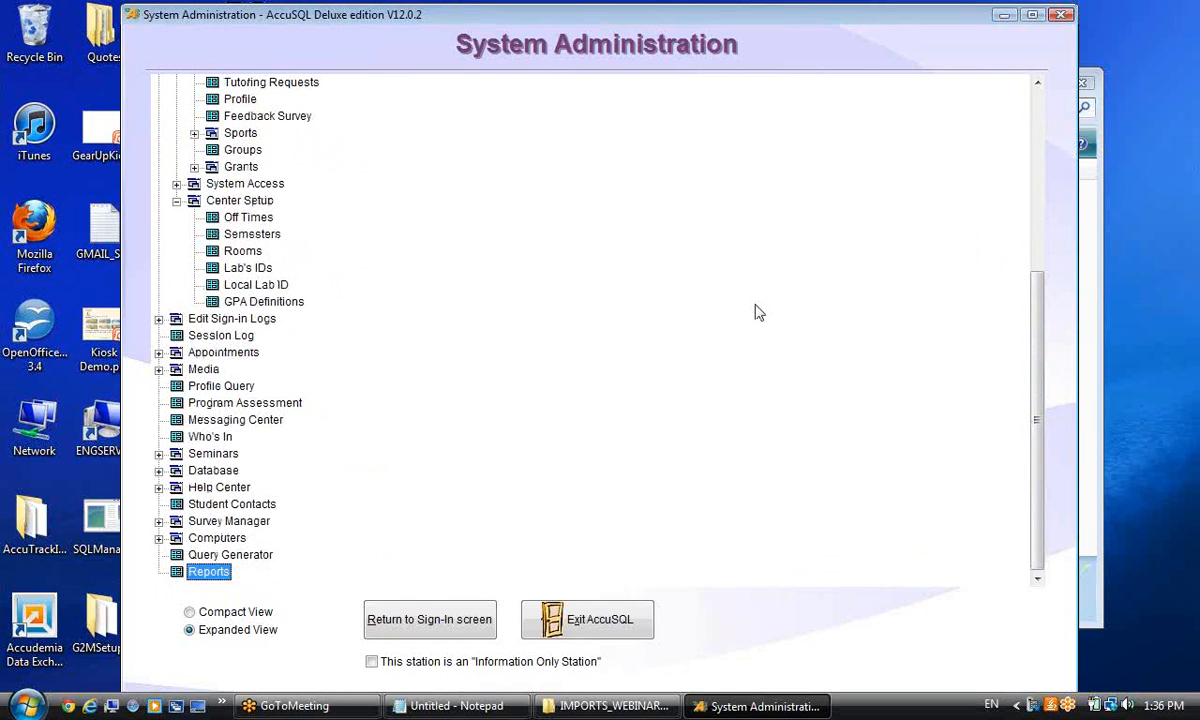
scroll(757, 313, up, 5)
scroll(757, 313, up, 1)
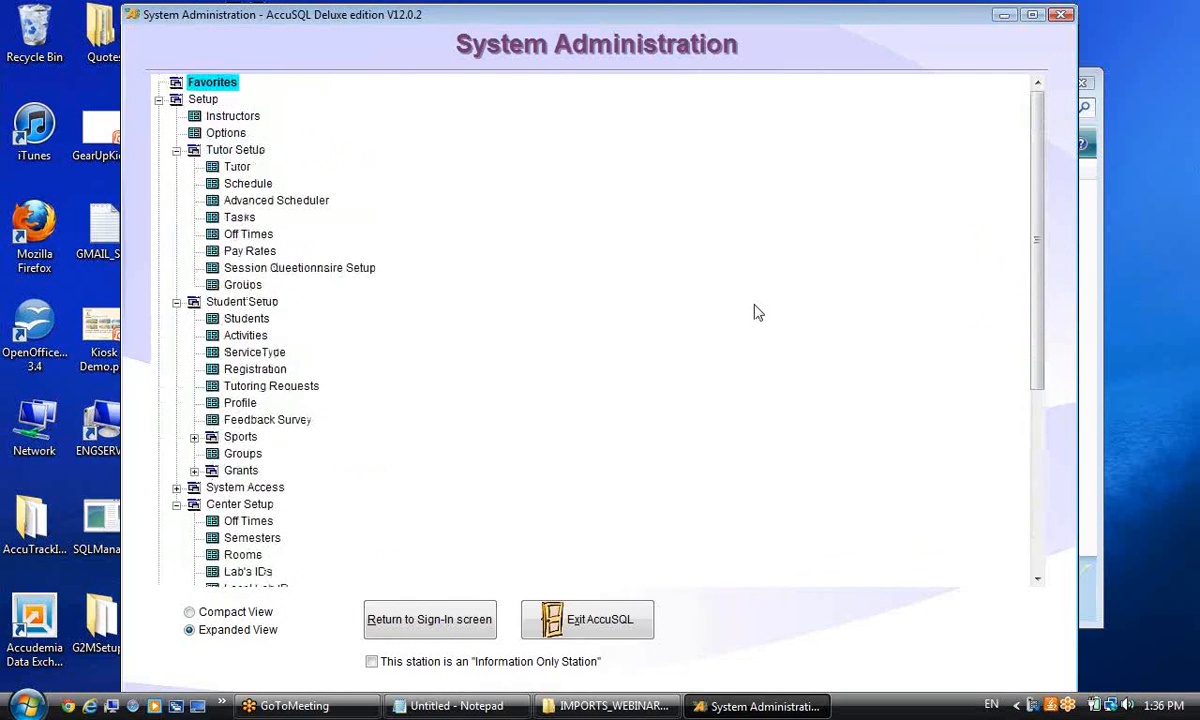
click(176, 150)
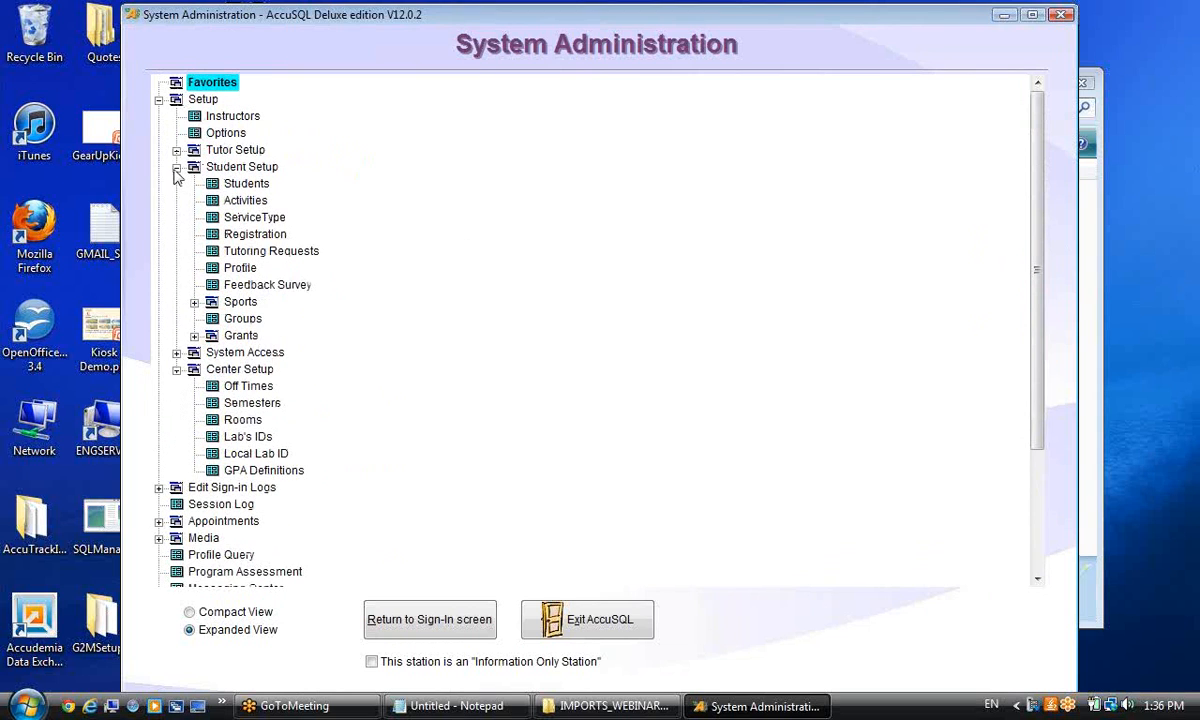
click(176, 167)
click(176, 201)
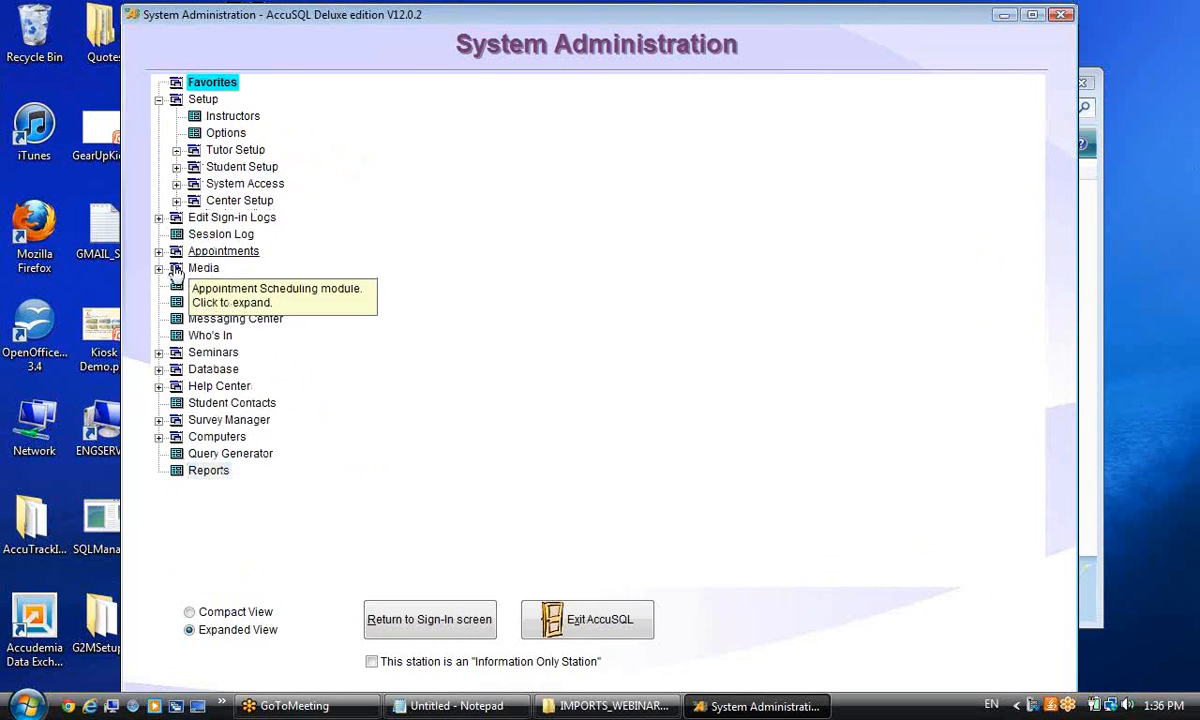
Open the Media Stock form under Media in edit mode and bring up the media types editor.
click(159, 268)
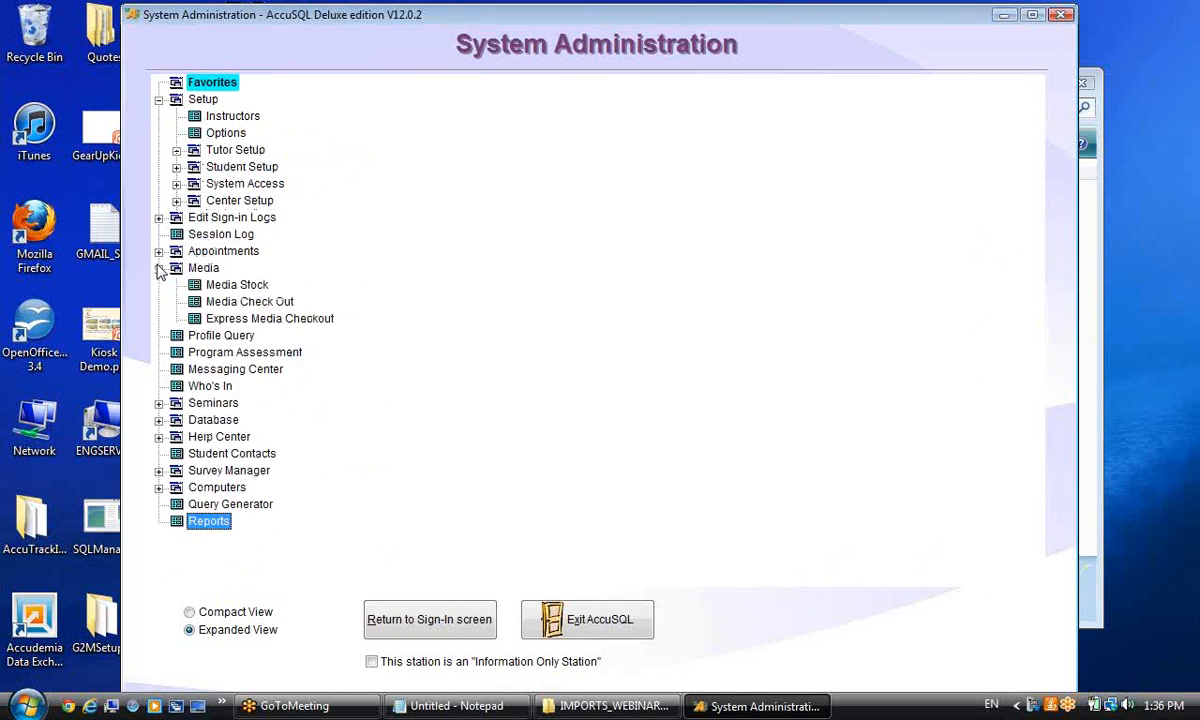
click(240, 286)
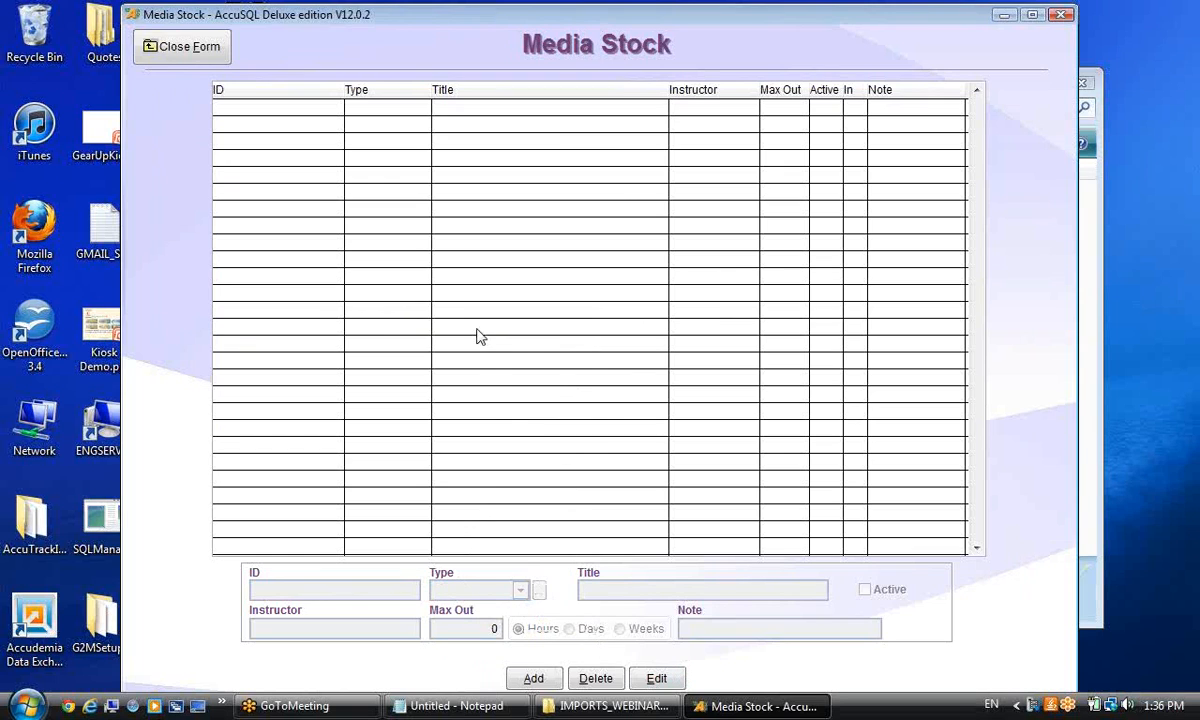
click(658, 680)
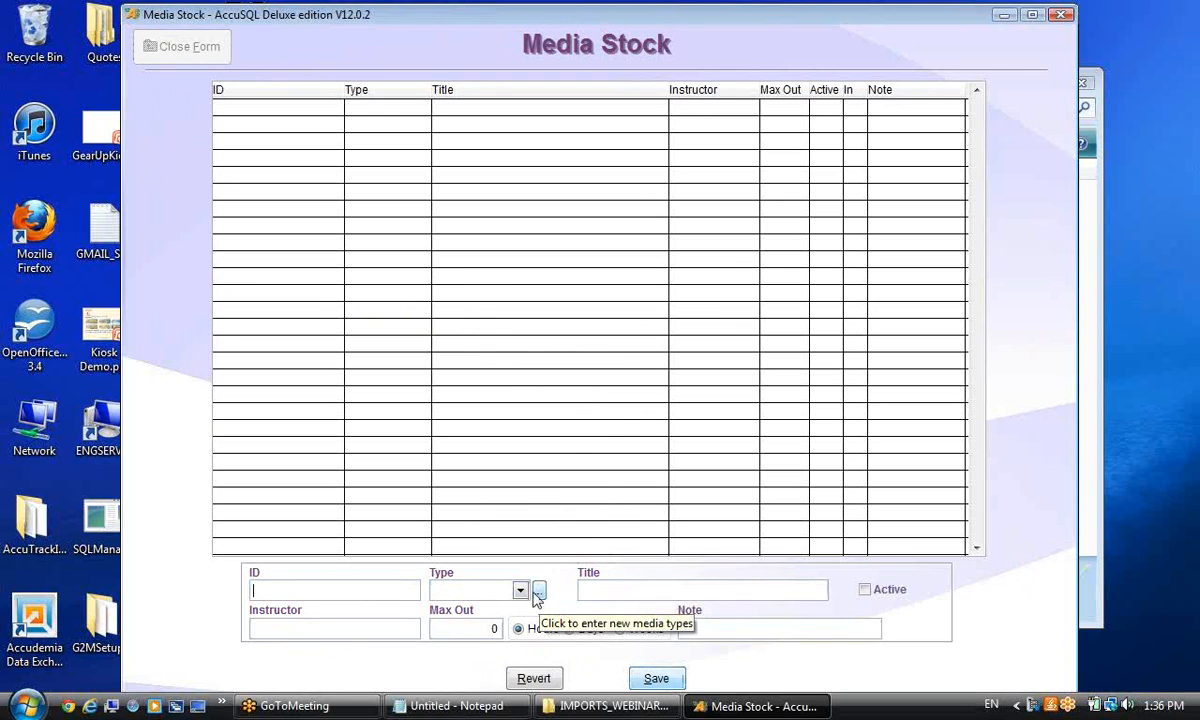
click(540, 592)
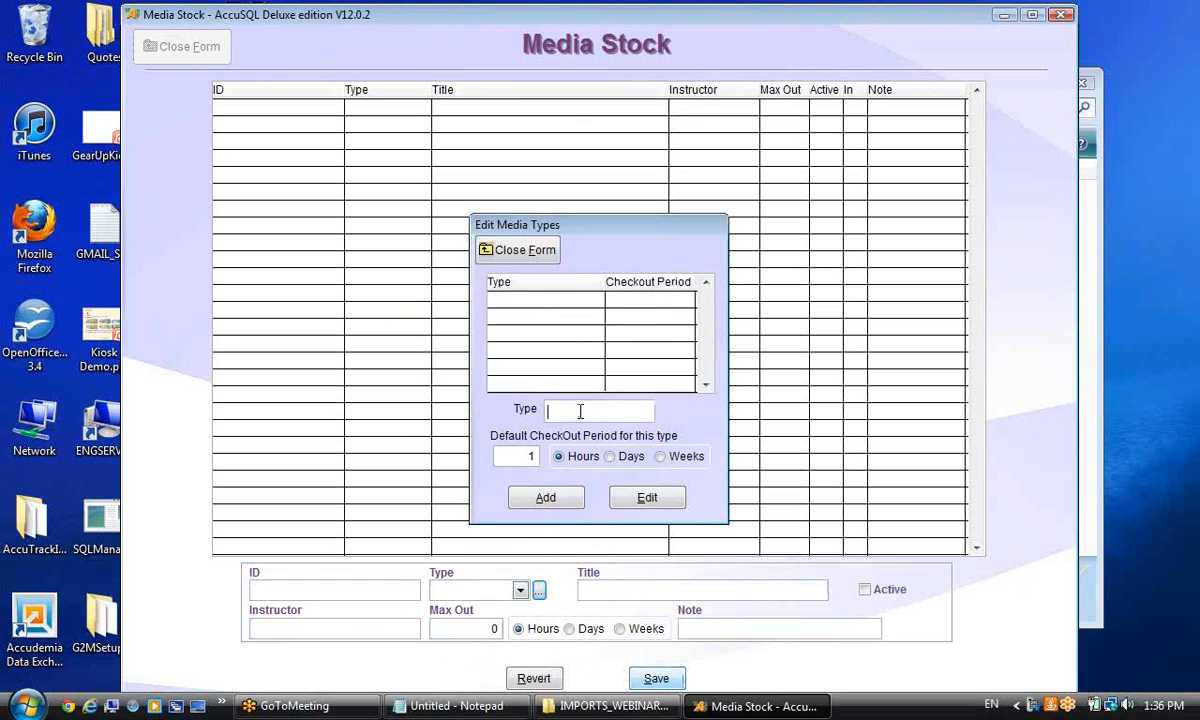
Open media.csv from the IMPORTS_WEBINAR_FILES folder in Excel, review its media records, and minimize the workbook.
click(607, 706)
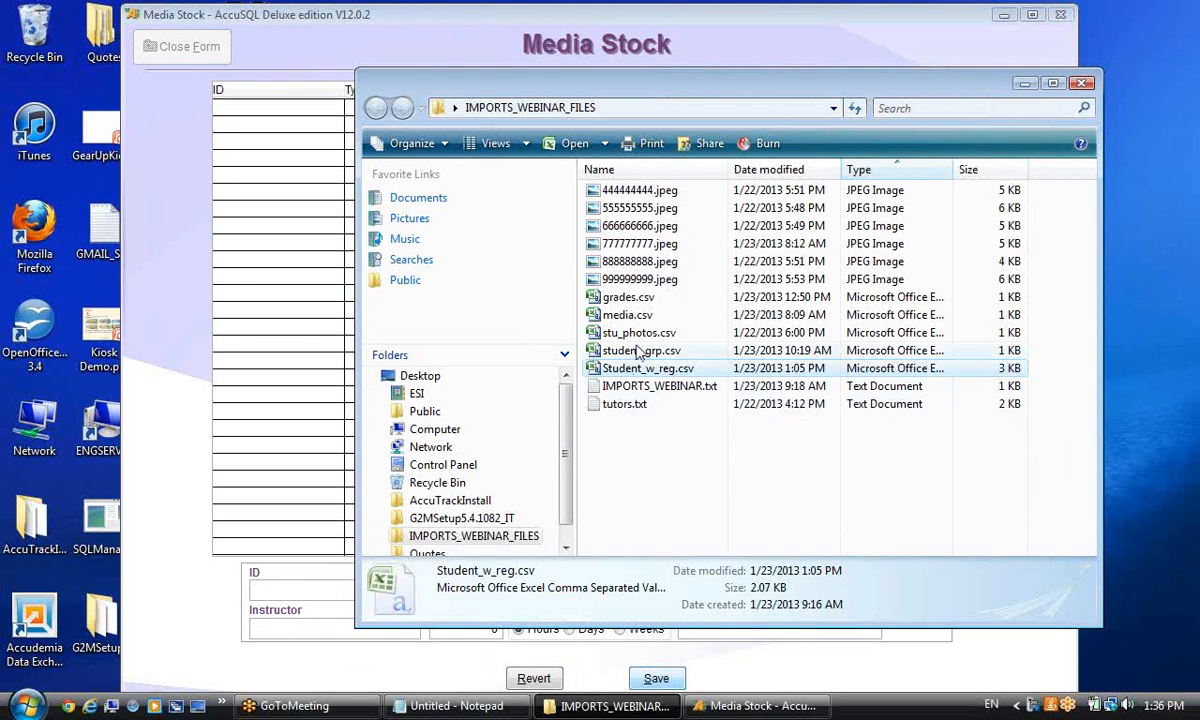
double_click(678, 316)
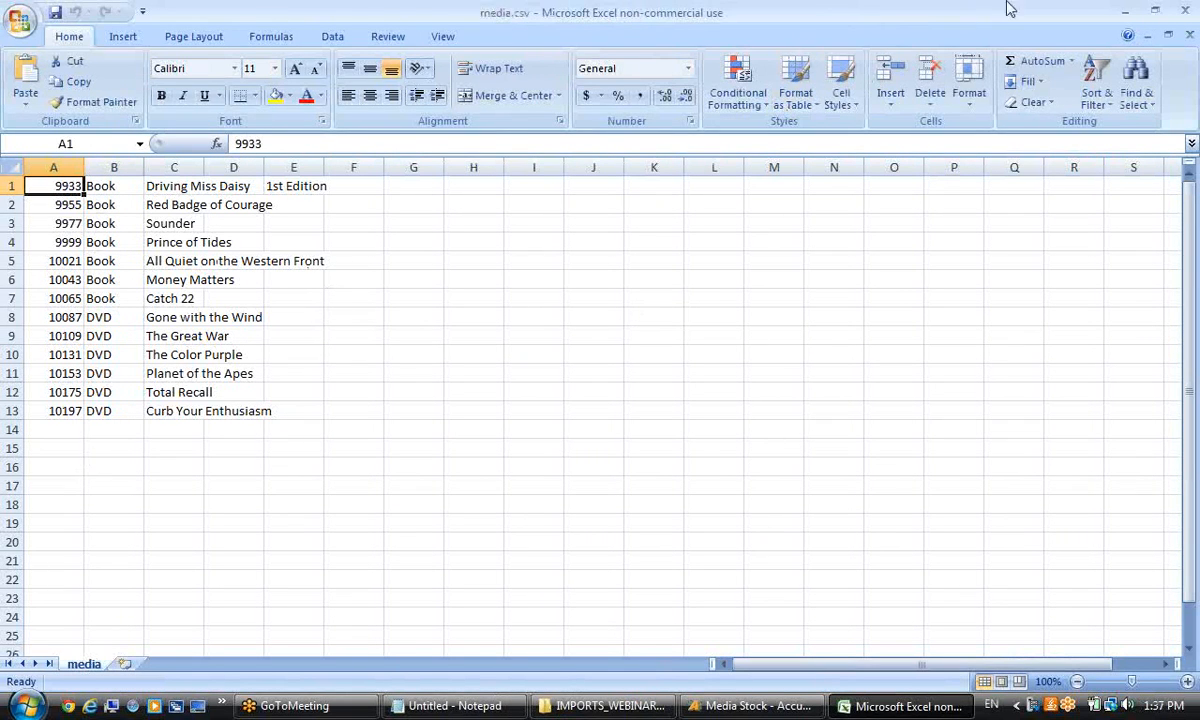
click(1125, 11)
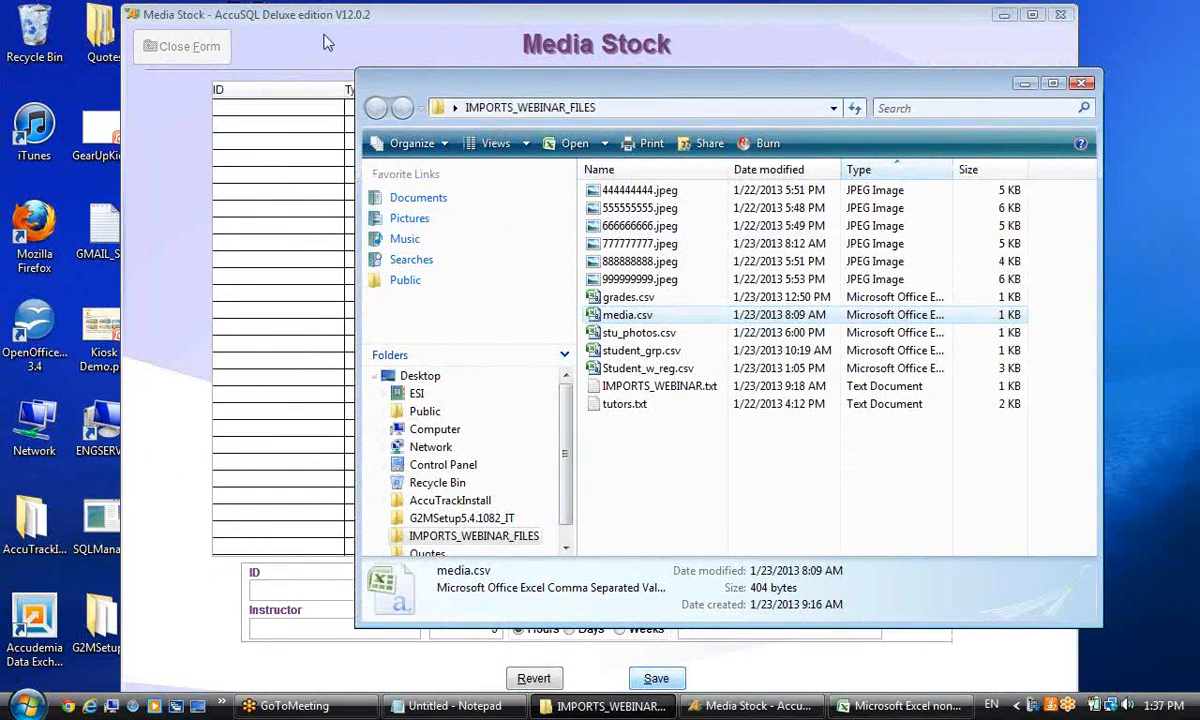
Add a Book media type with a default checkout period of 2 weeks.
click(332, 18)
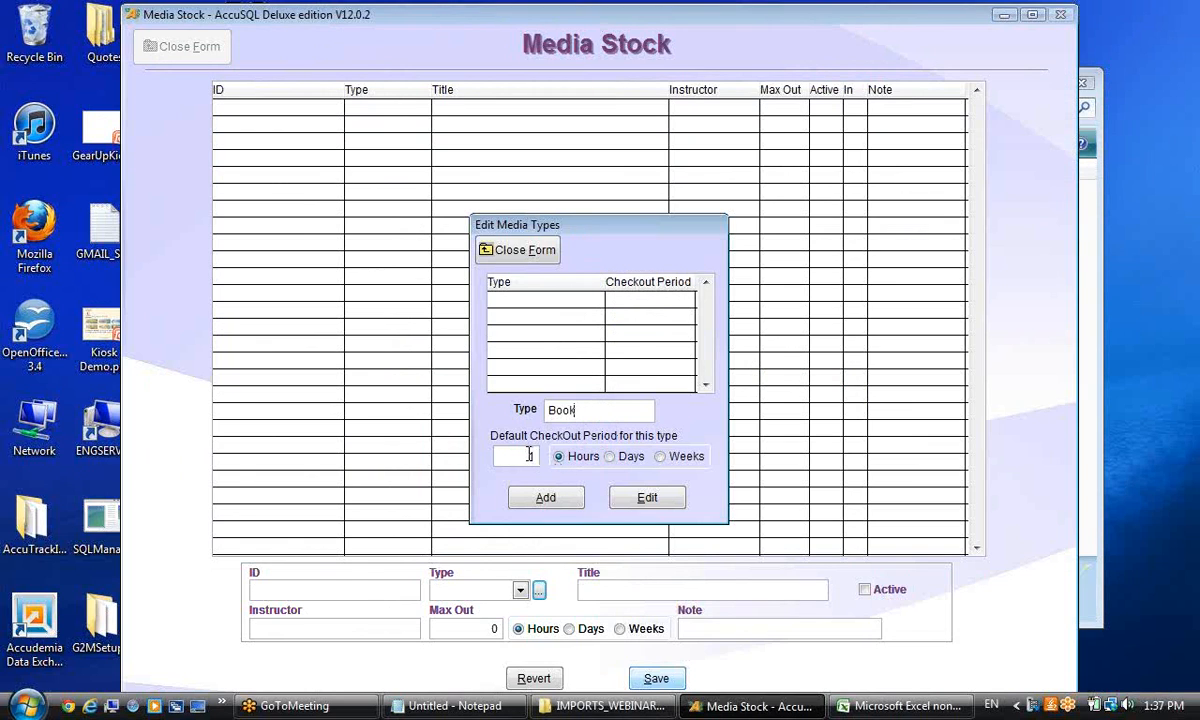
click(660, 456)
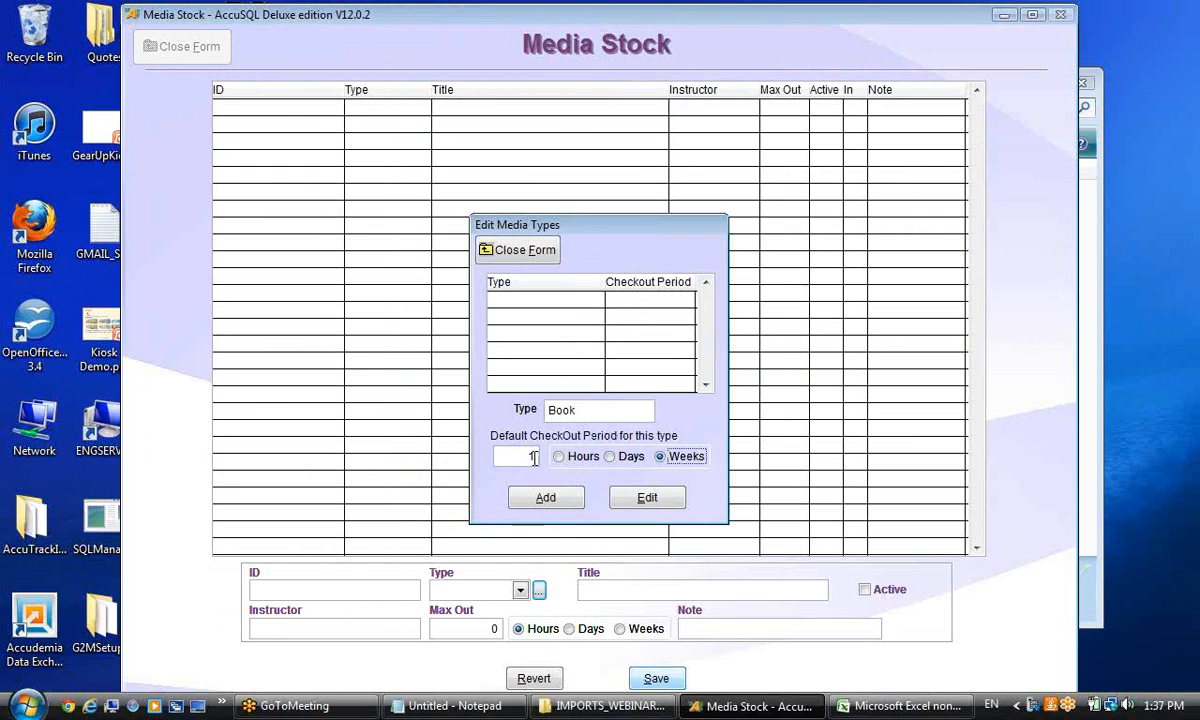
drag(505, 456, 576, 458)
text(2)
click(547, 497)
Add a DVD media type with a default checkout period of 4 days.
click(545, 499)
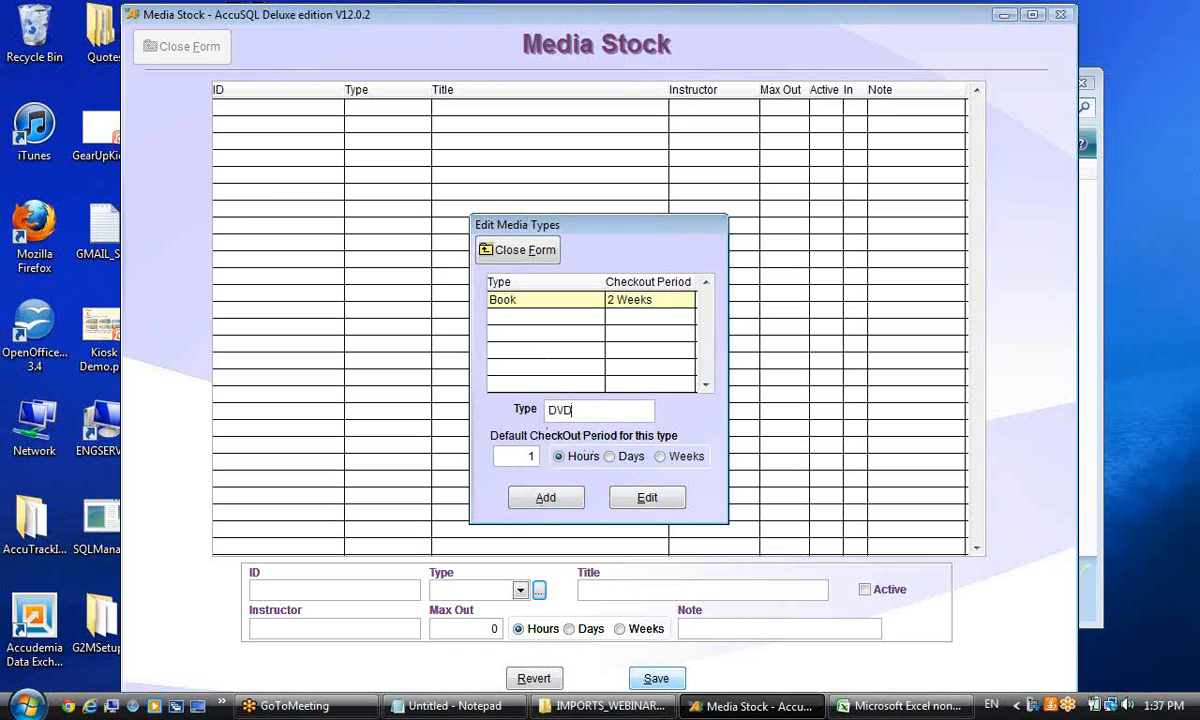
click(609, 457)
double_click(530, 456)
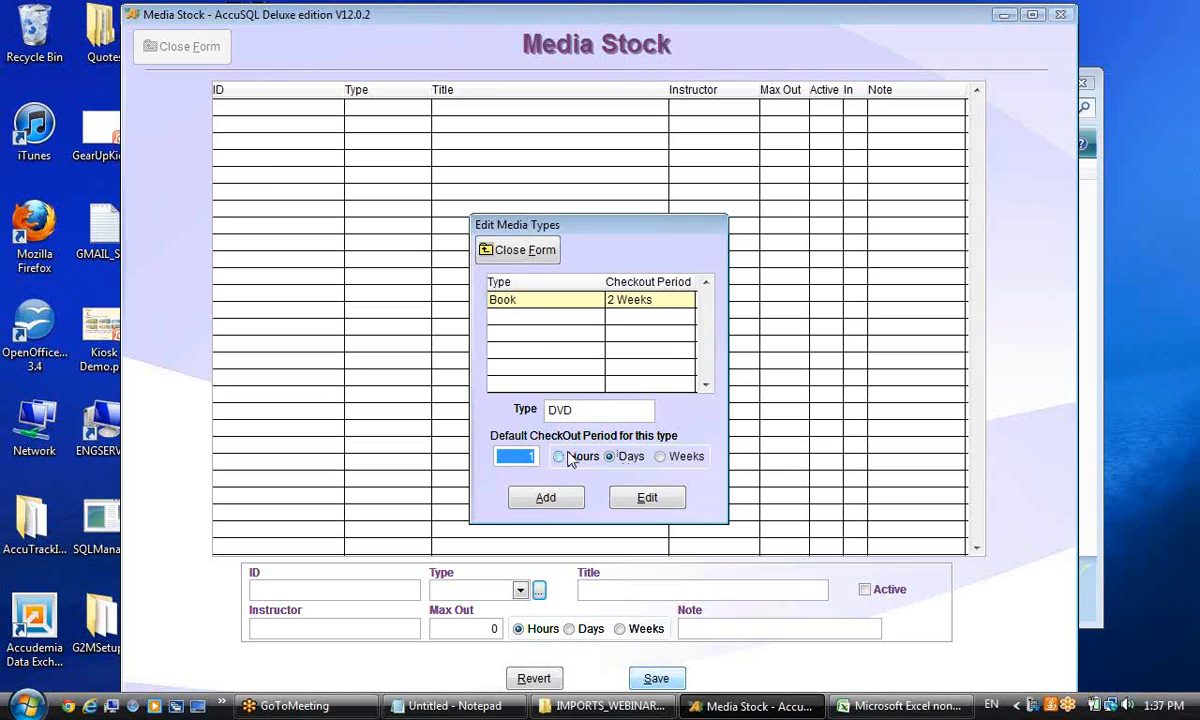
text(4)
click(547, 499)
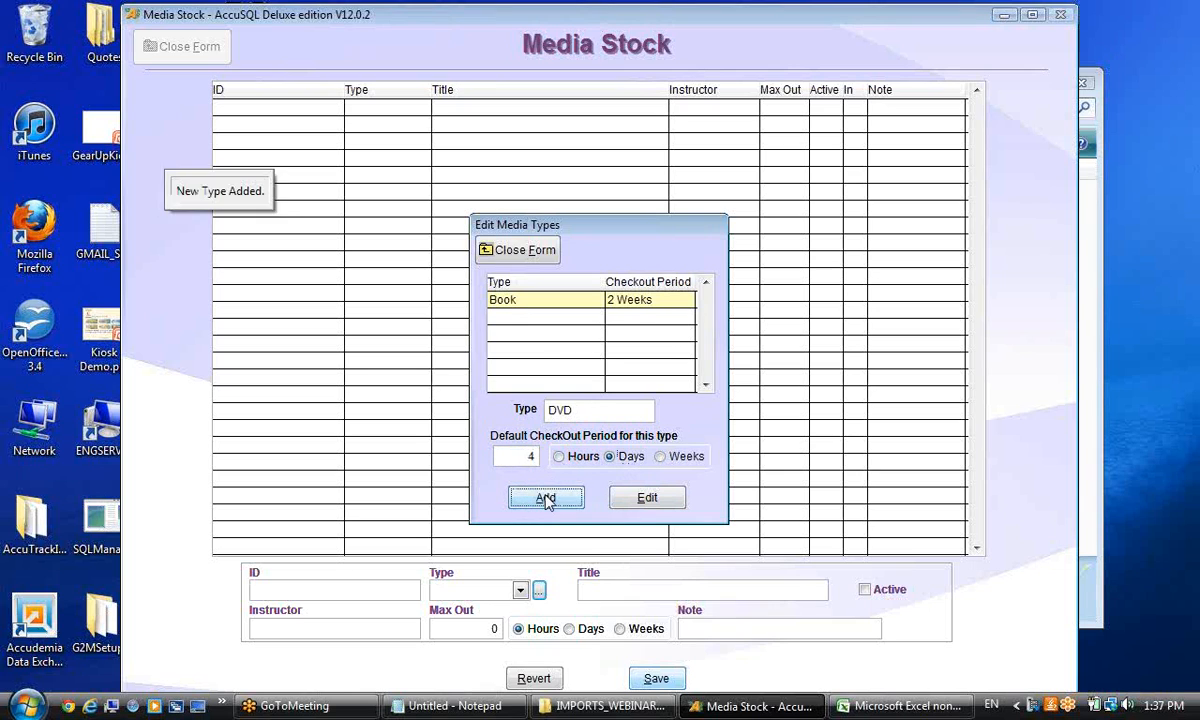
Close the media types editor, then revert the pending media entry and leave the Media Stock form.
click(544, 302)
click(520, 250)
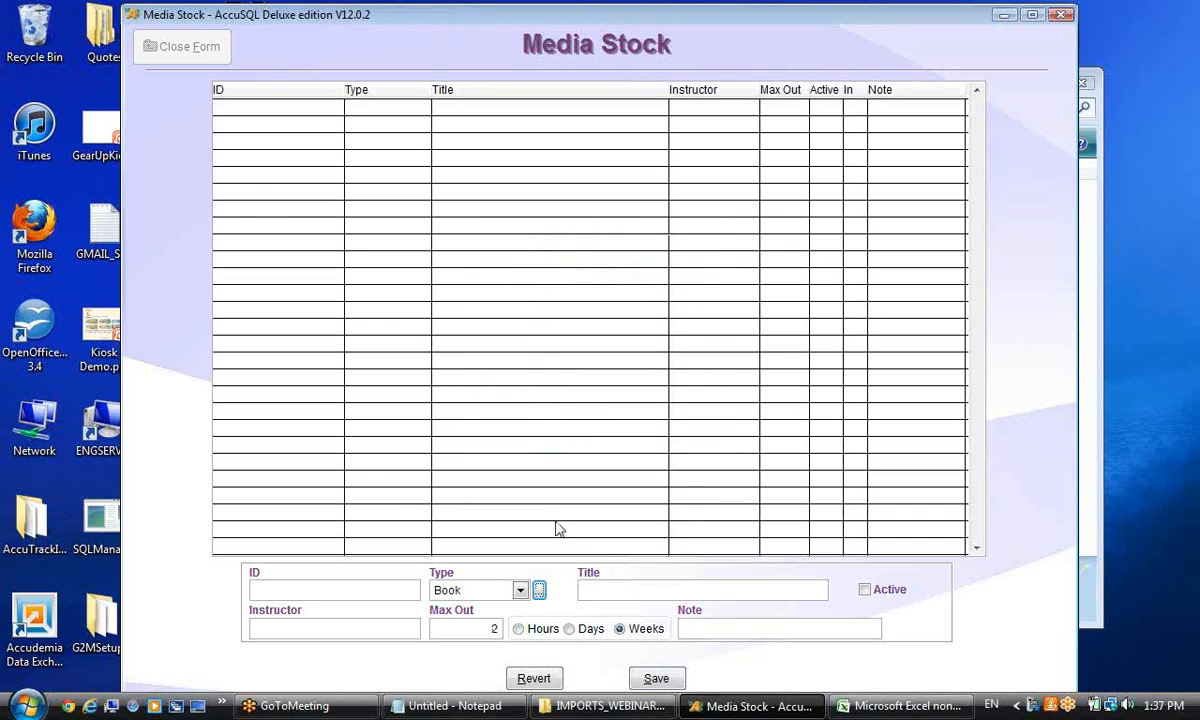
click(530, 684)
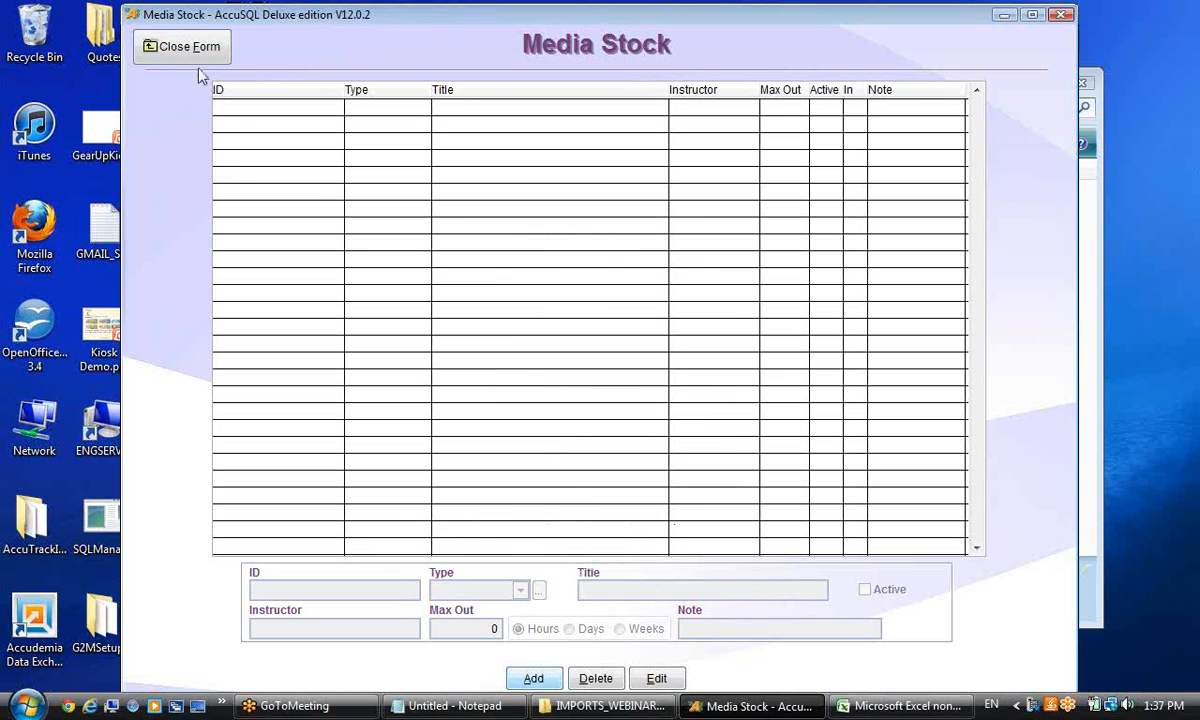
click(180, 50)
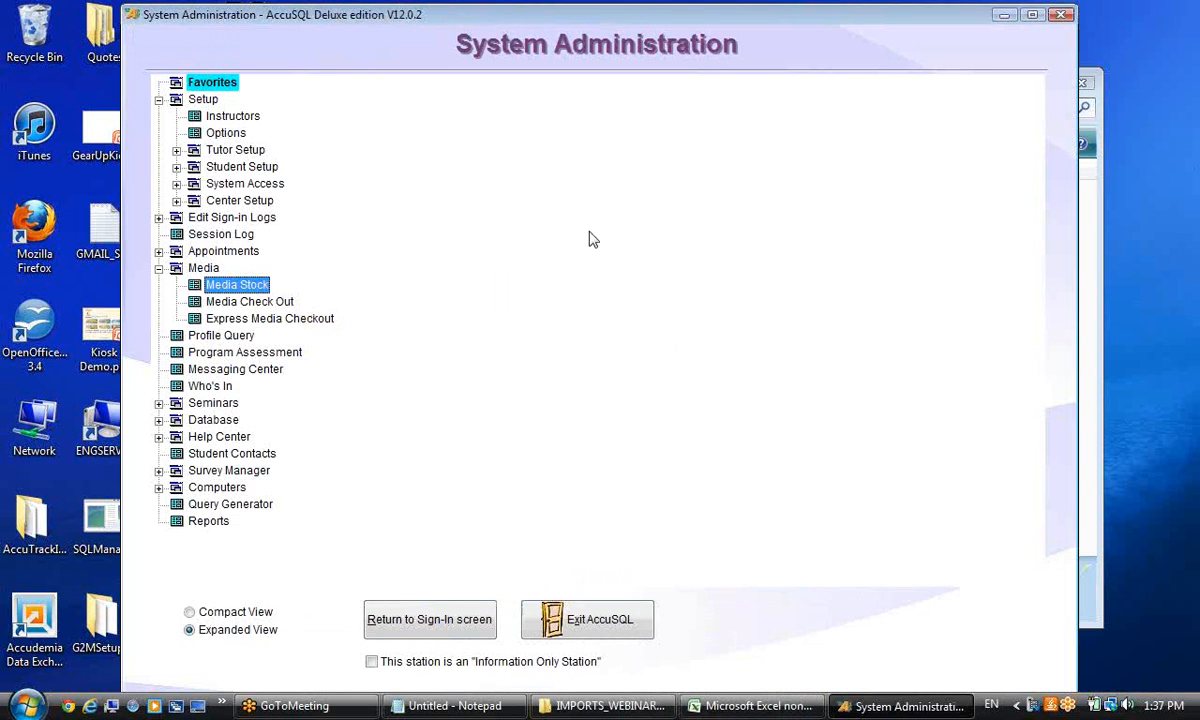
Start the database Text File Import Wizard and choose media.csv, with all file types shown, as the file to import.
click(158, 419)
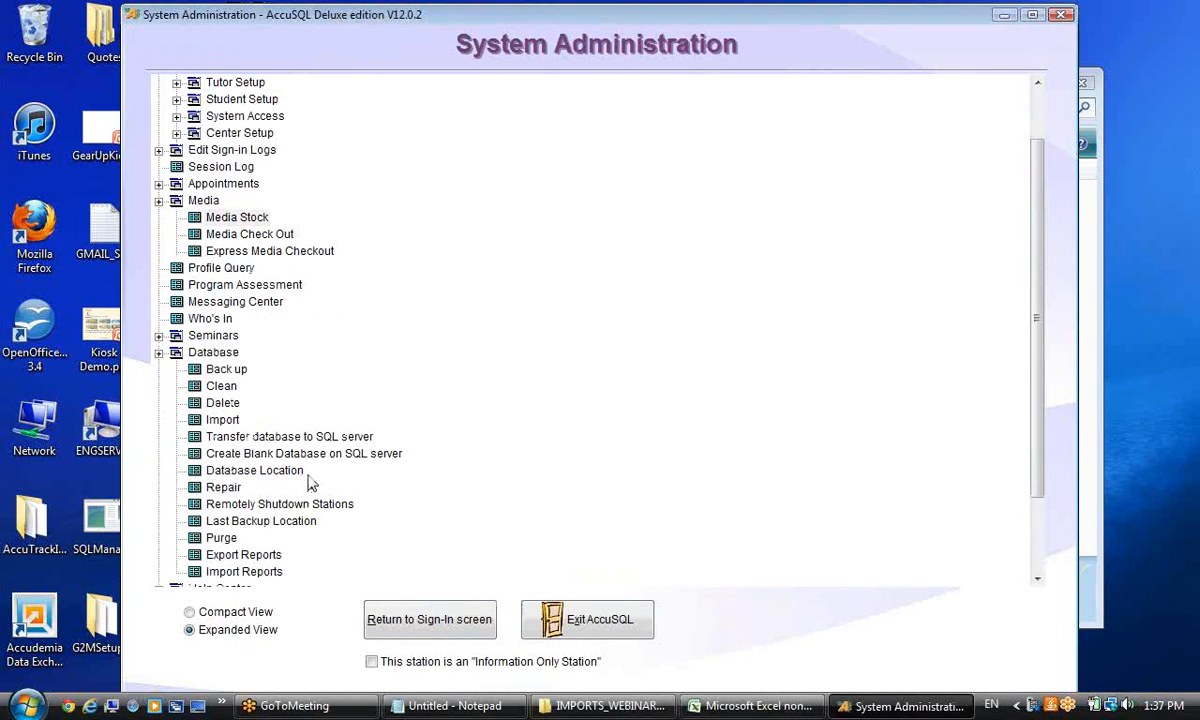
click(222, 420)
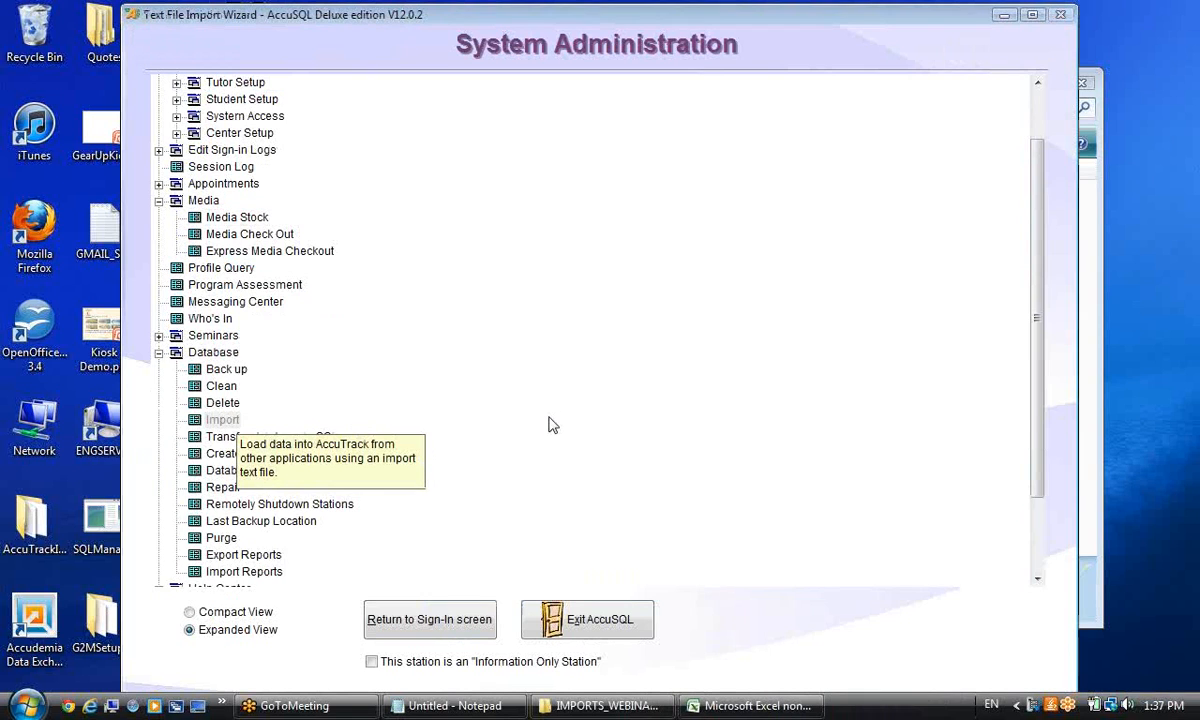
click(798, 245)
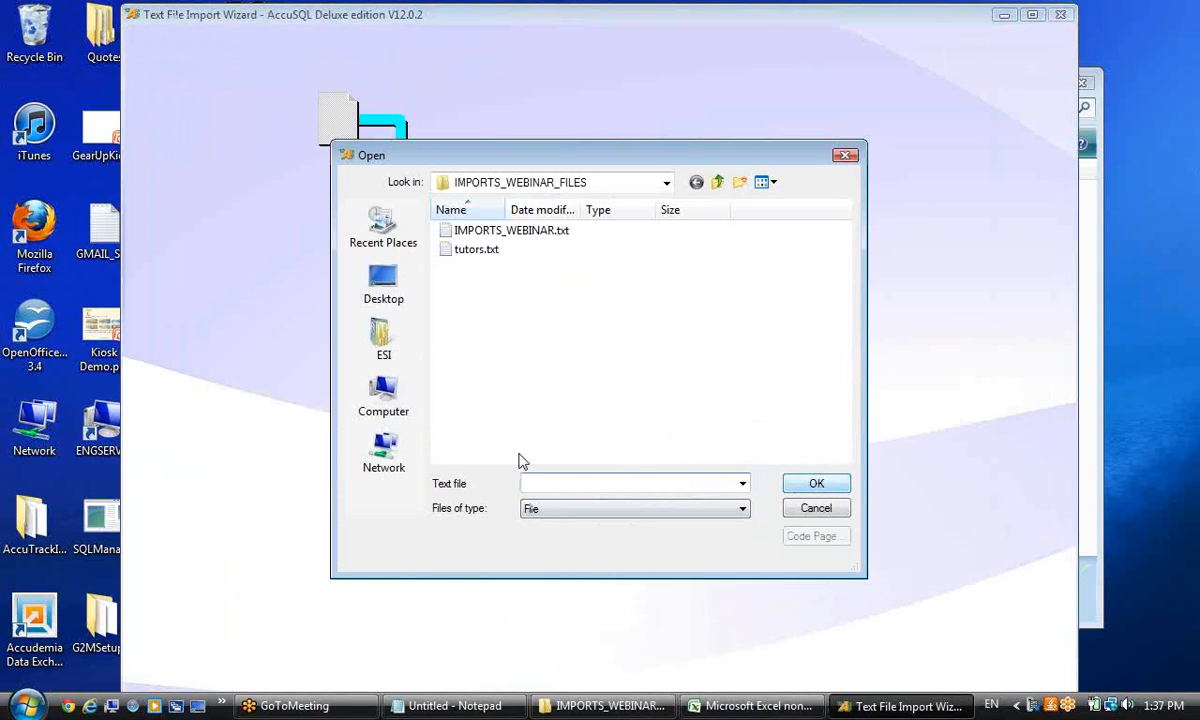
click(576, 509)
click(568, 528)
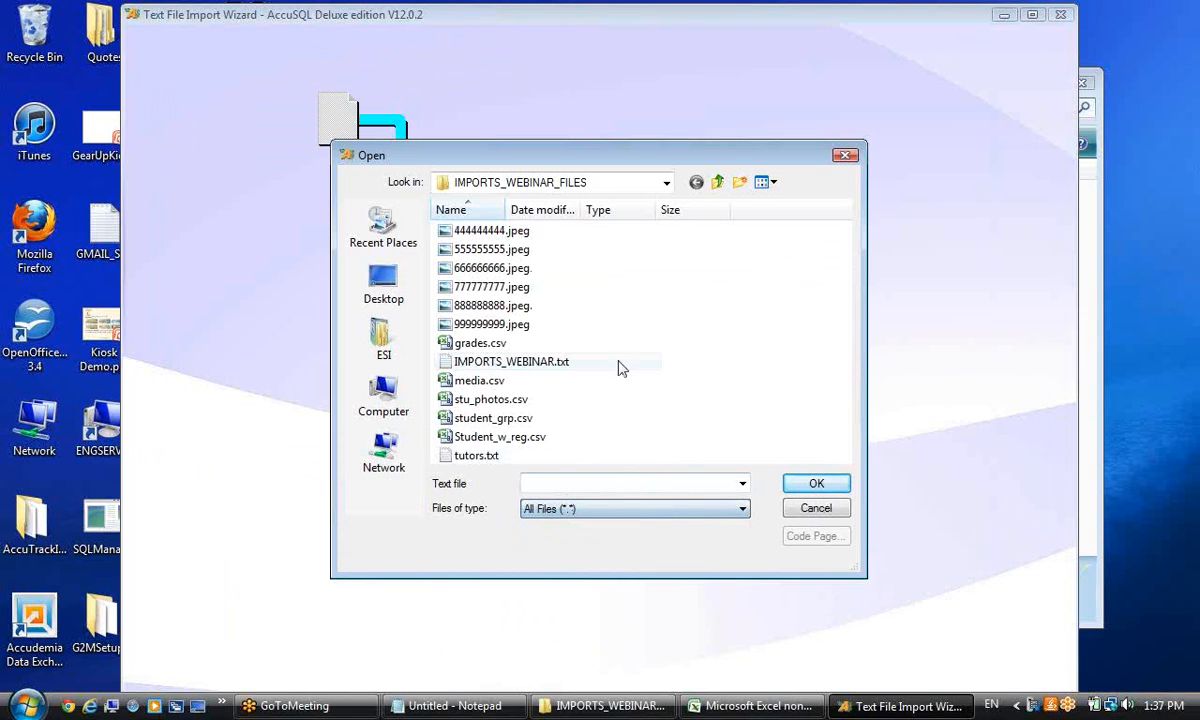
click(495, 380)
click(805, 483)
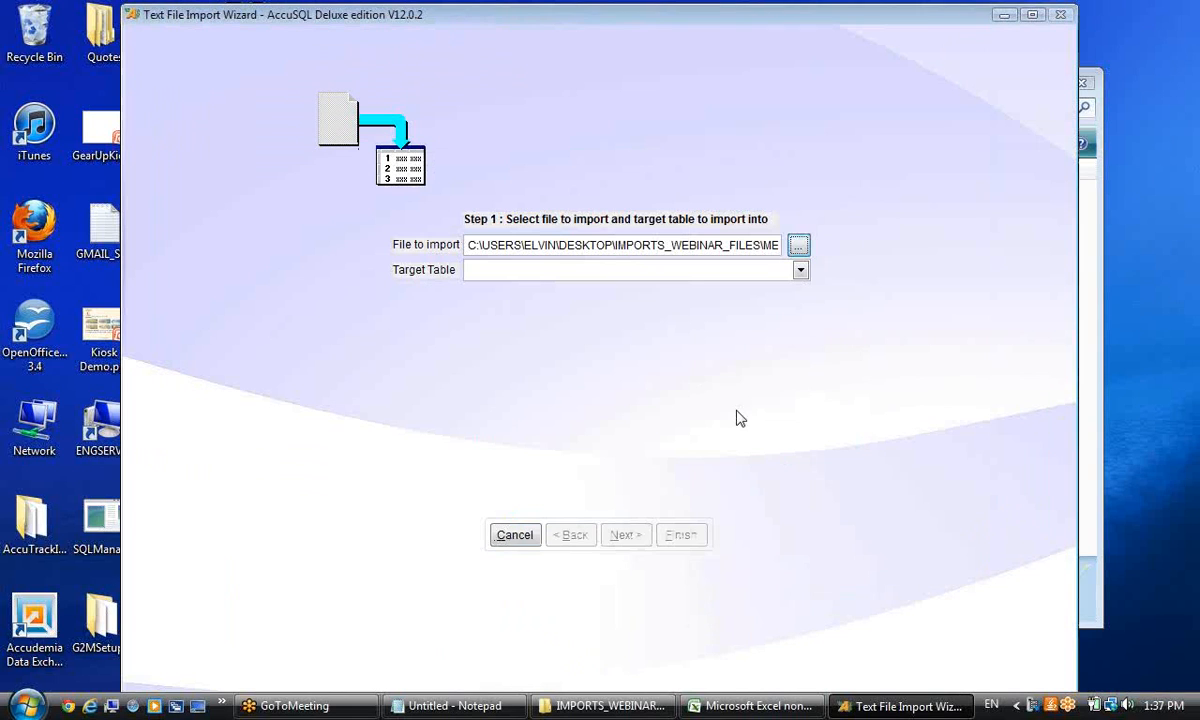
Set the target table to Media Stock and accept the comma-delimited file format after checking the column preview.
click(675, 271)
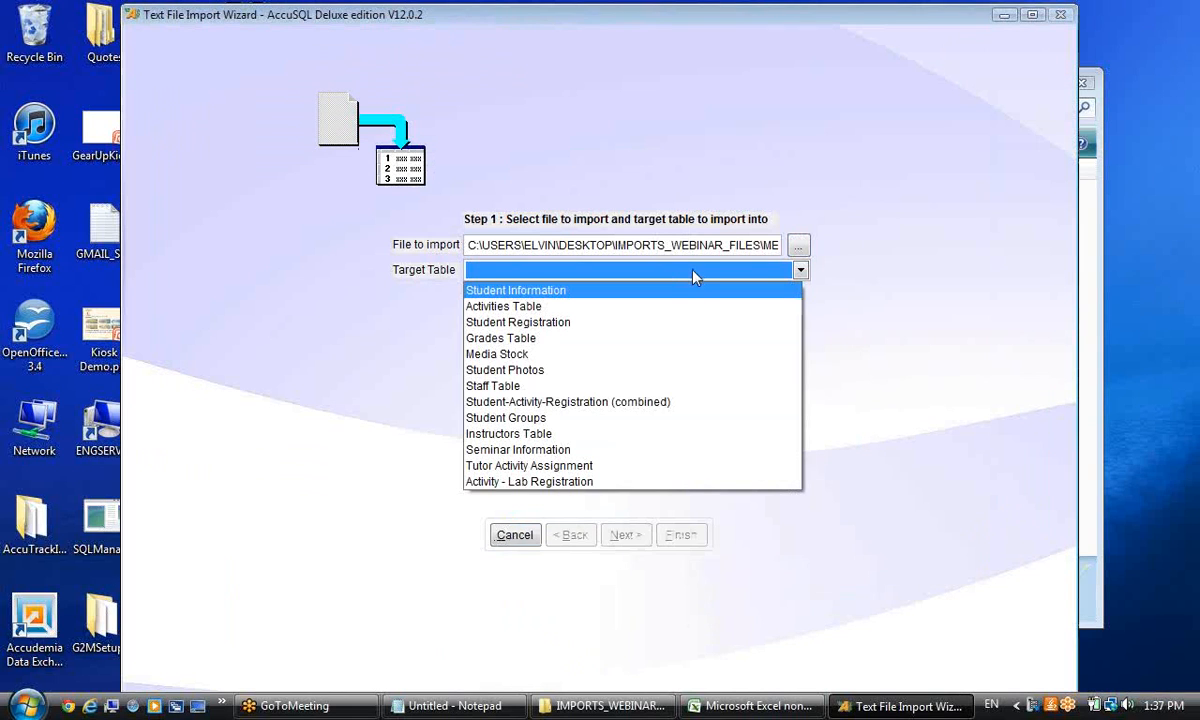
click(503, 360)
click(622, 537)
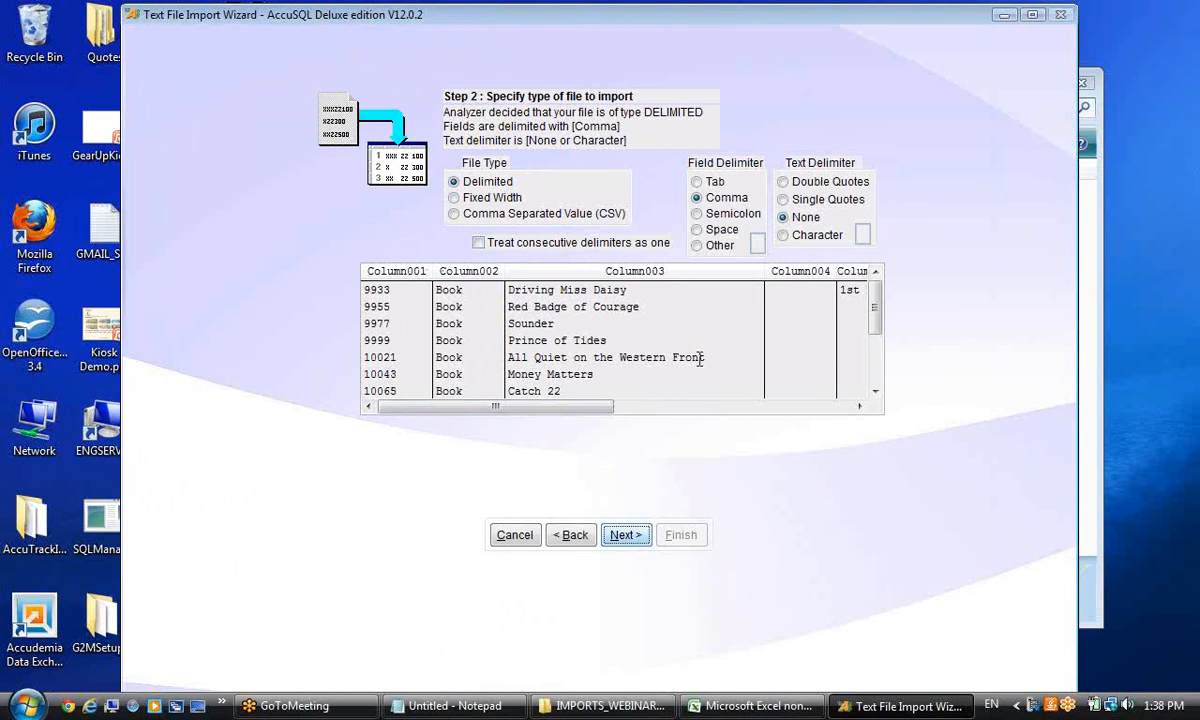
click(764, 406)
click(474, 407)
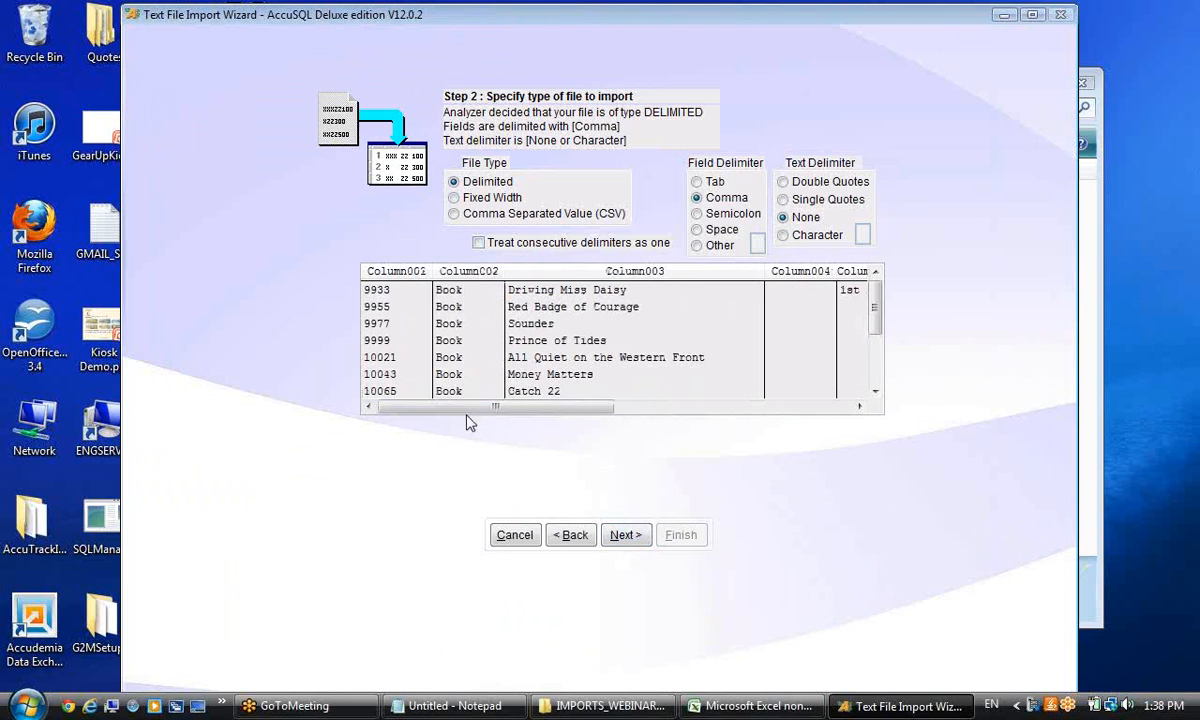
click(626, 535)
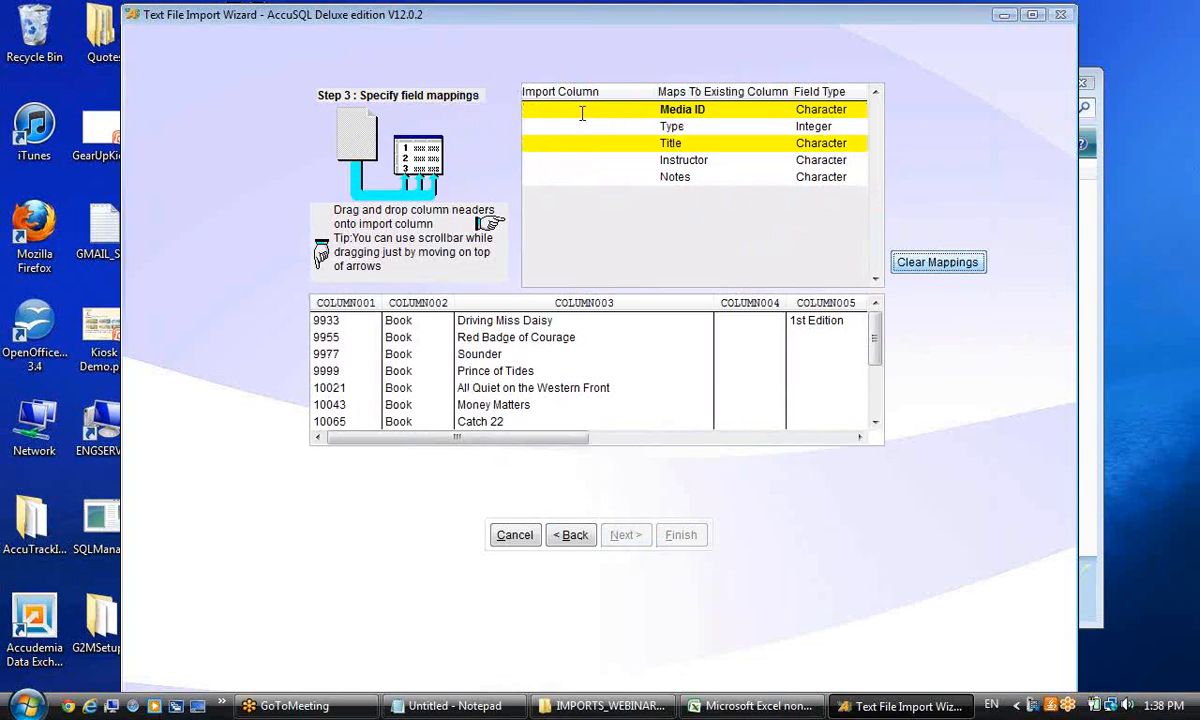
Map COLUMN001 to Media ID, COLUMN002 to Type, COLUMN003 to Title and COLUMN005 to Notes.
drag(340, 302, 540, 110)
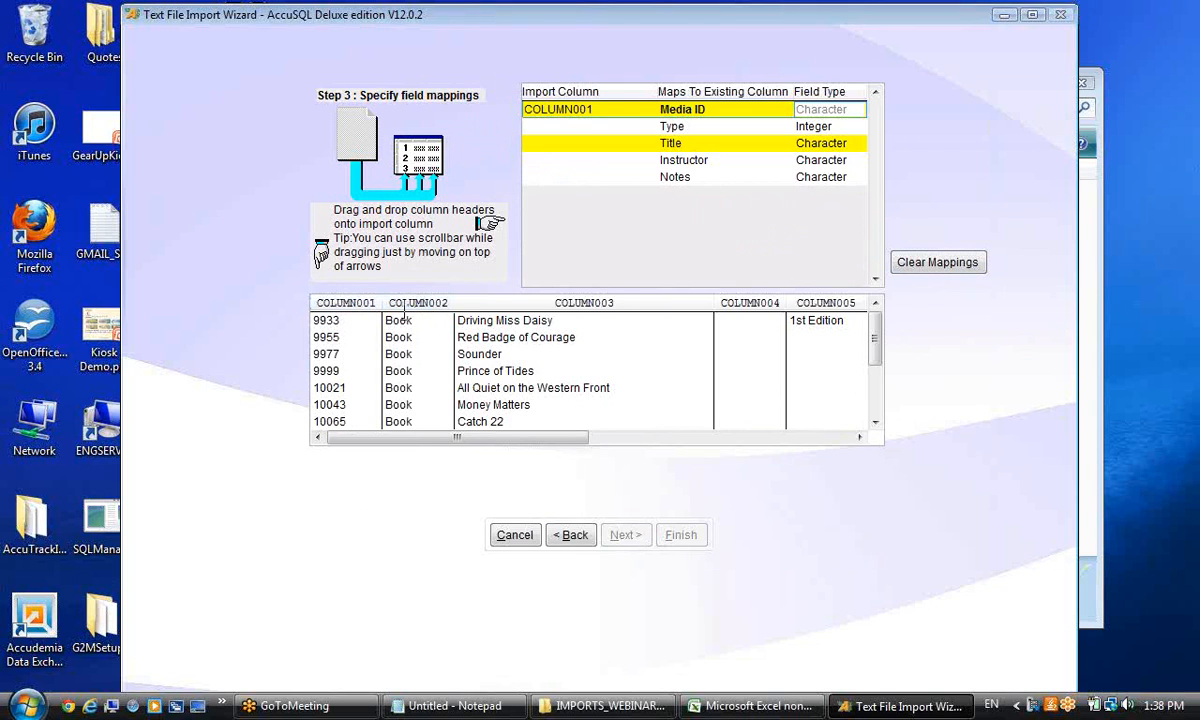
drag(413, 313, 540, 127)
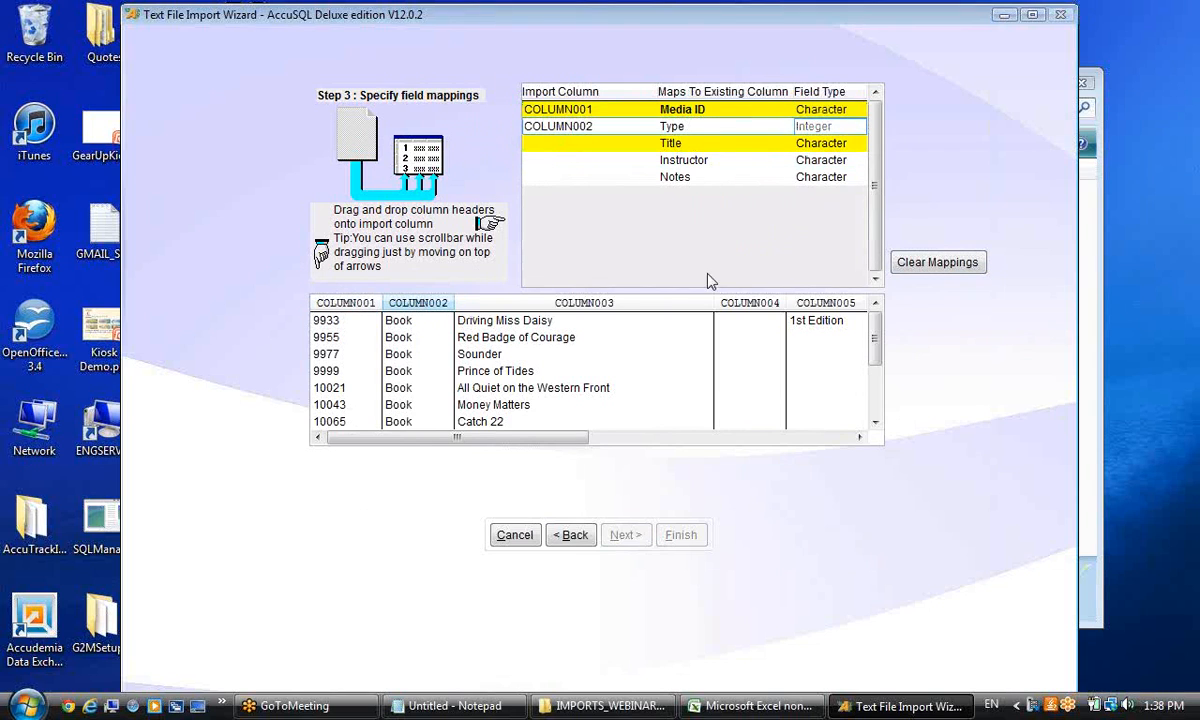
drag(590, 310, 612, 148)
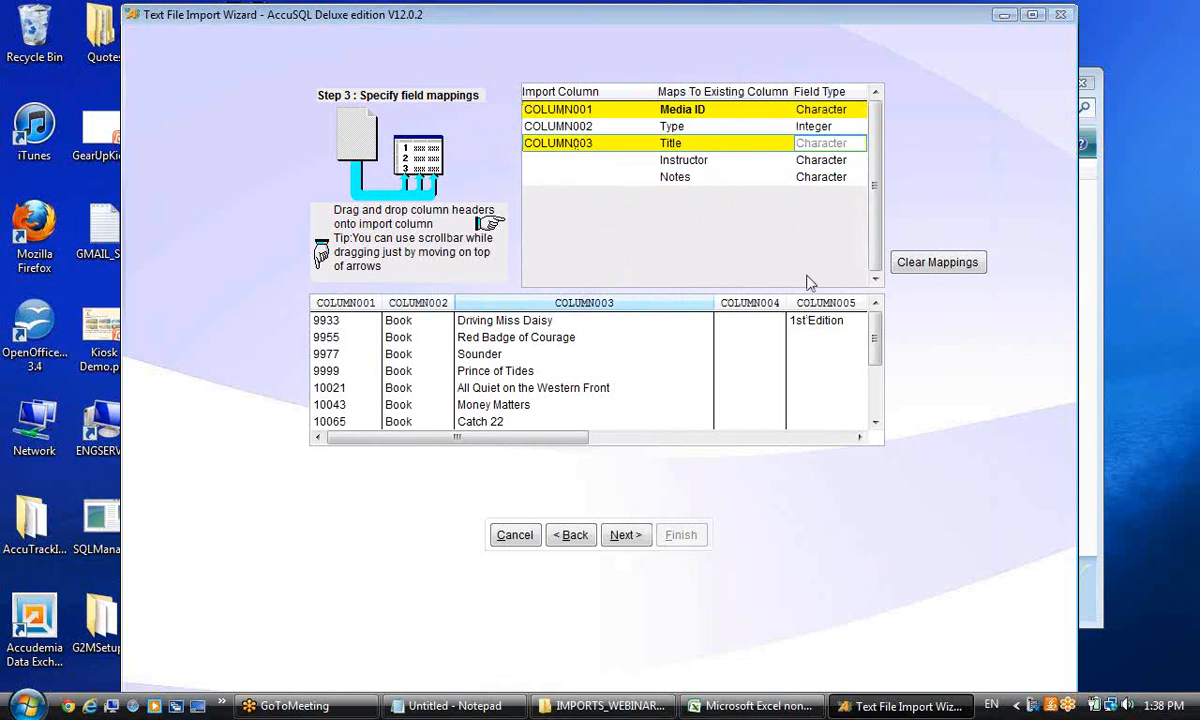
drag(795, 302, 562, 176)
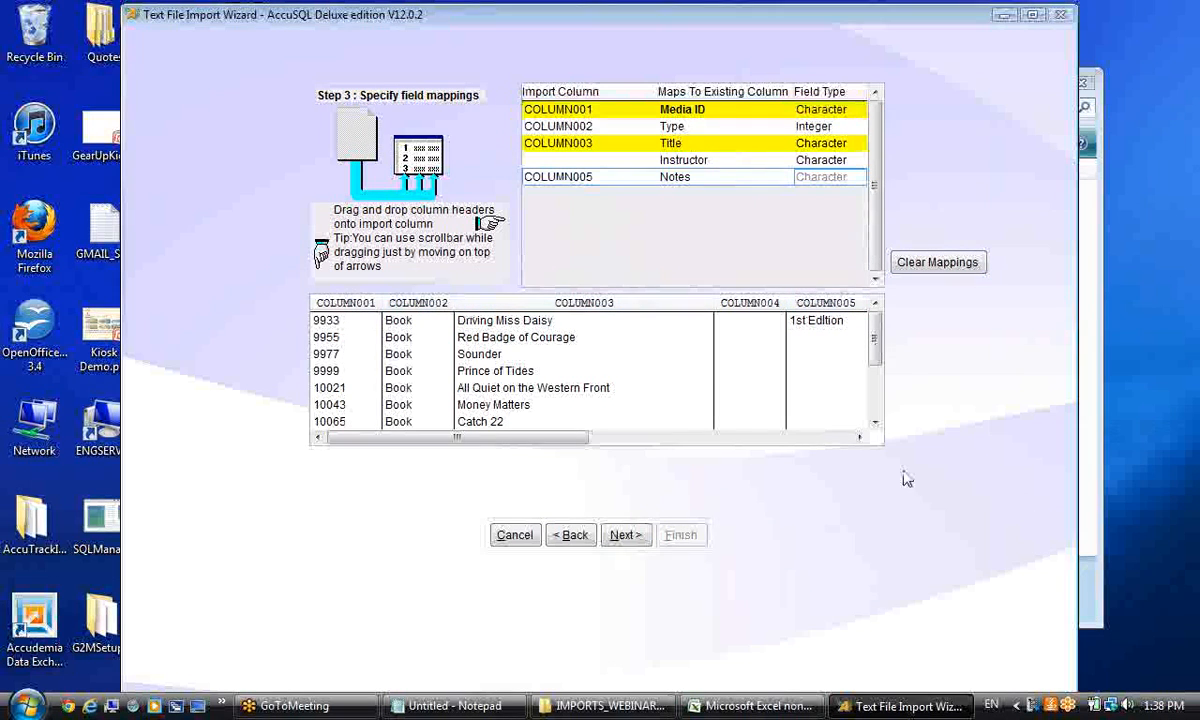
Finish importing all media records and dismiss the import results.
click(624, 537)
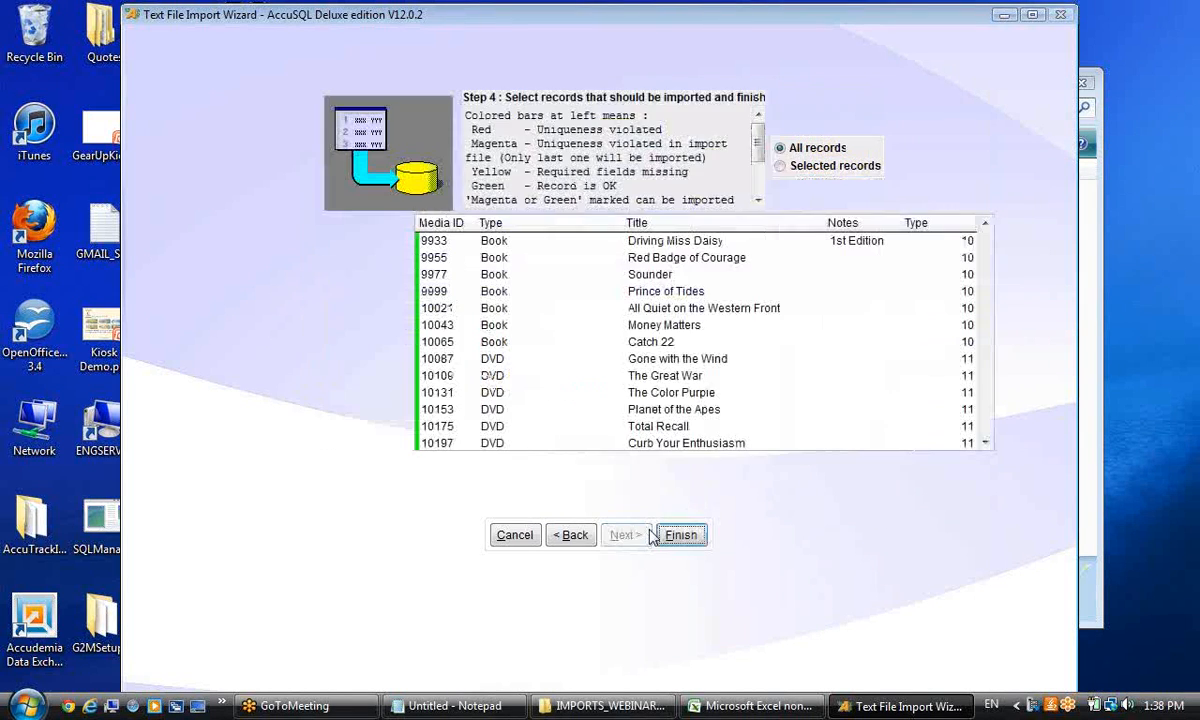
click(684, 537)
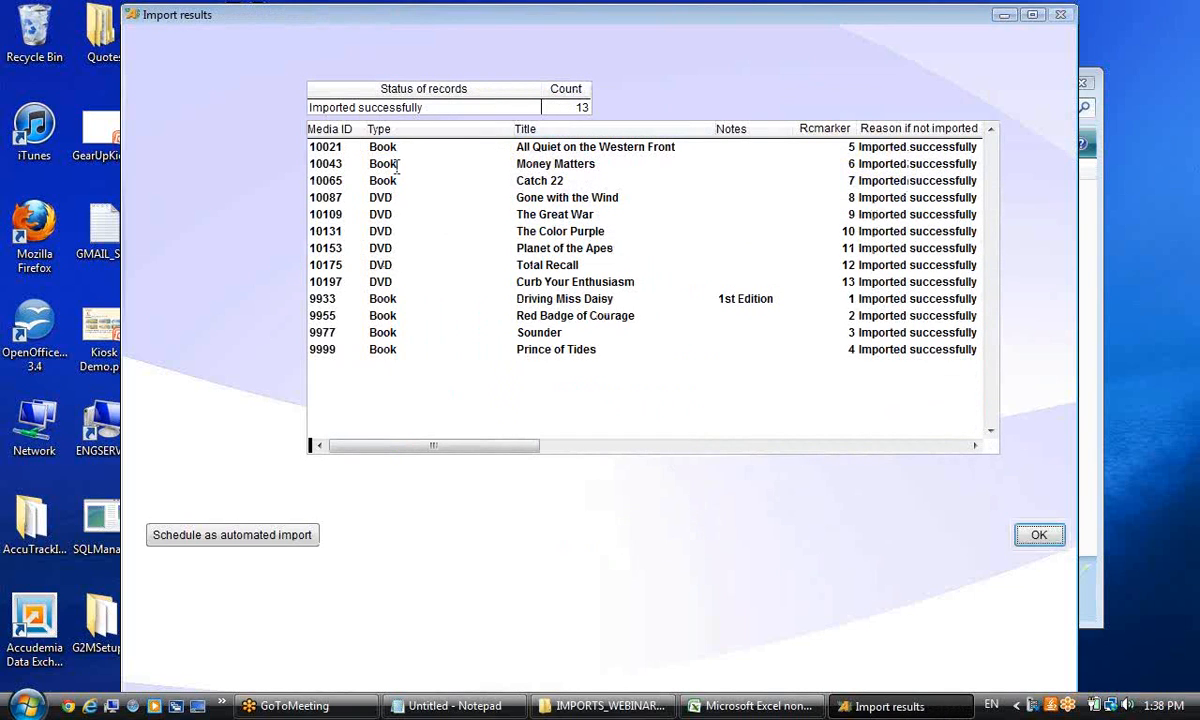
click(1039, 536)
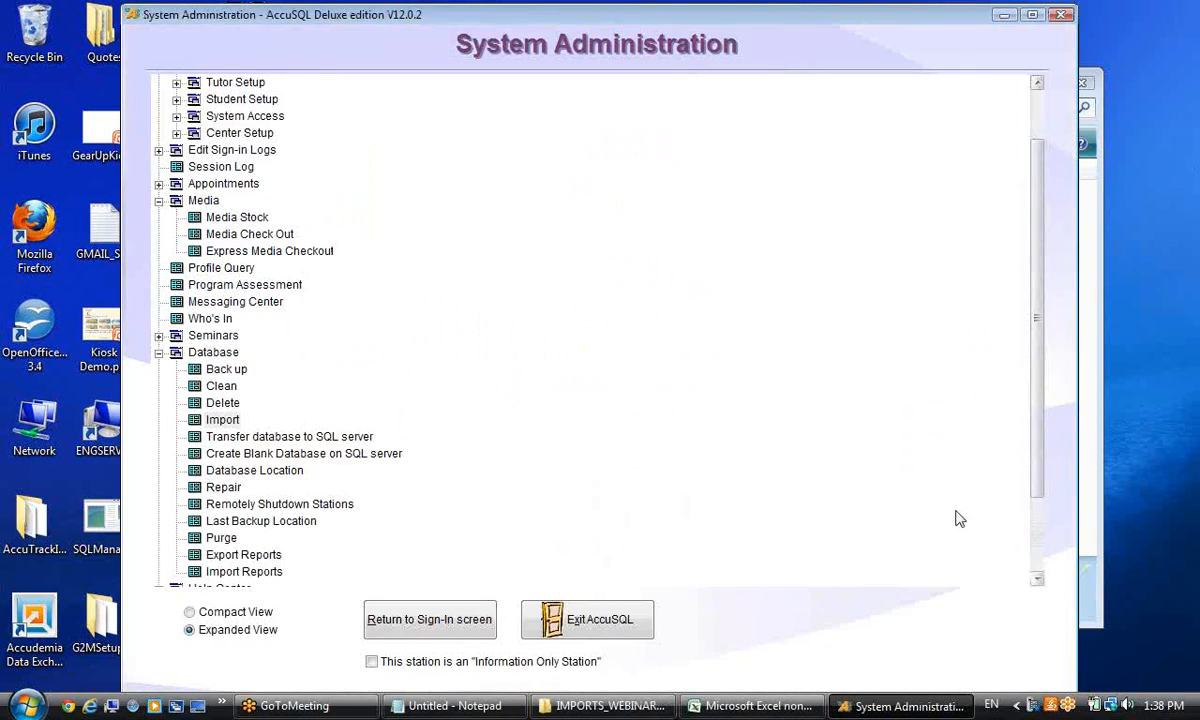
Review several imported book and DVD records in the Media Stock form, then close it.
double_click(241, 218)
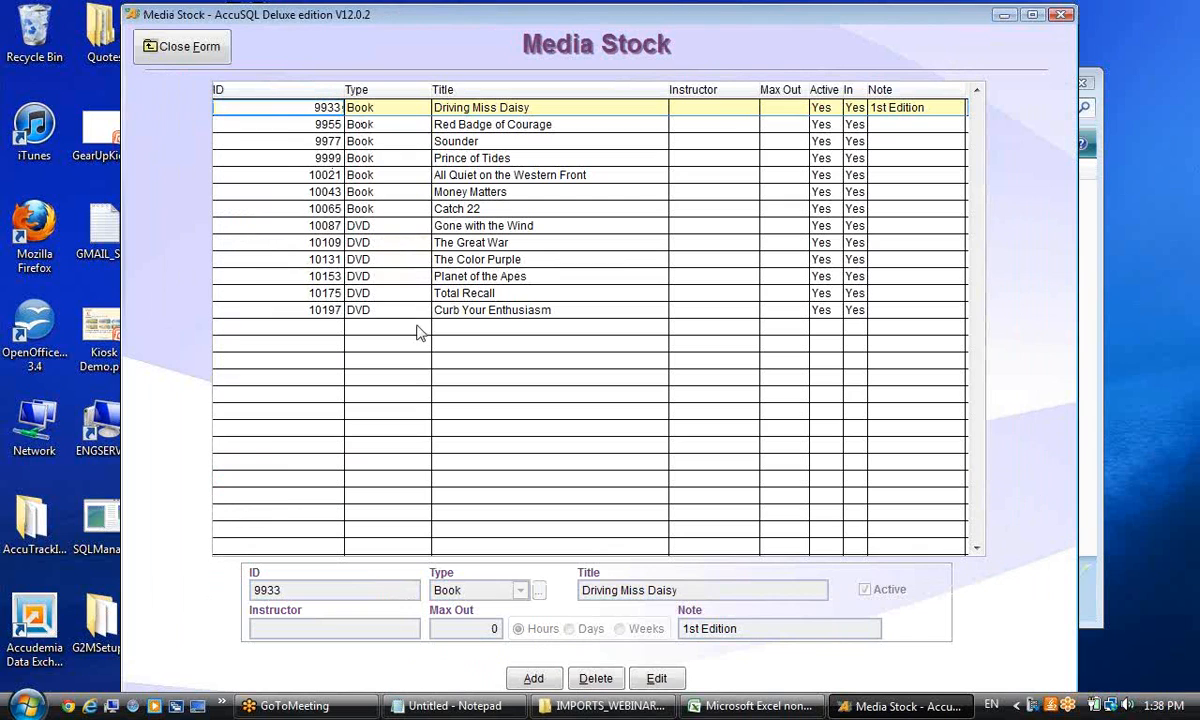
click(375, 174)
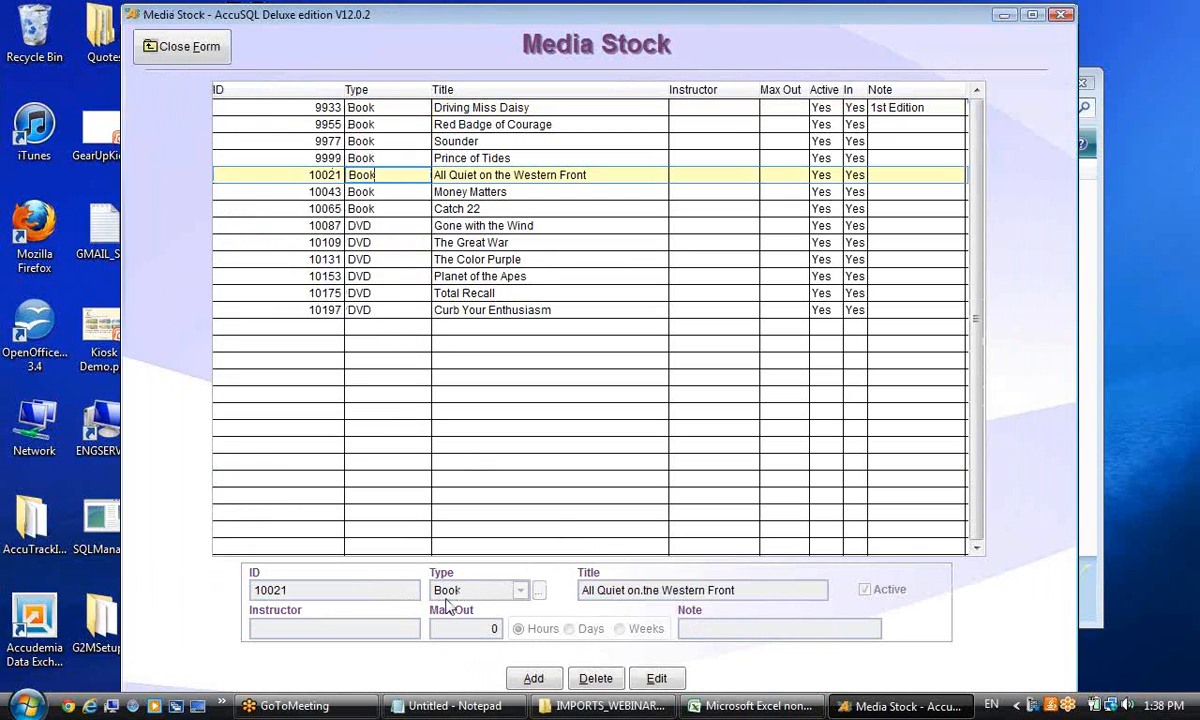
click(380, 278)
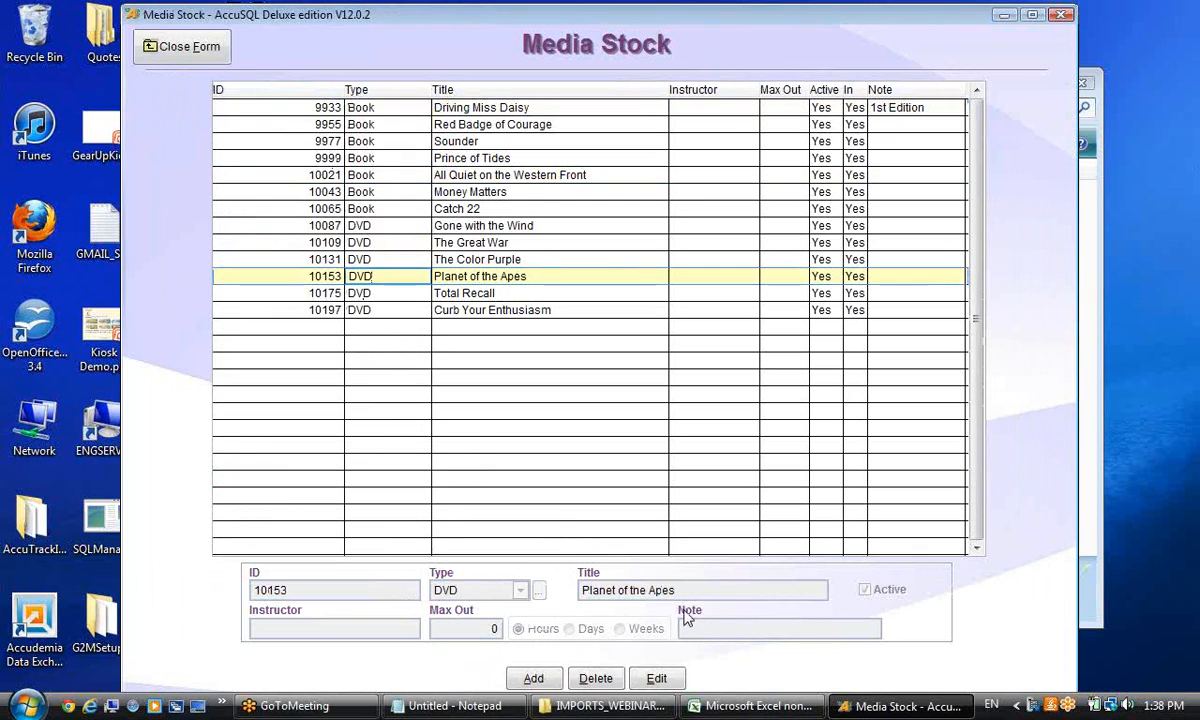
click(376, 293)
click(382, 192)
click(383, 107)
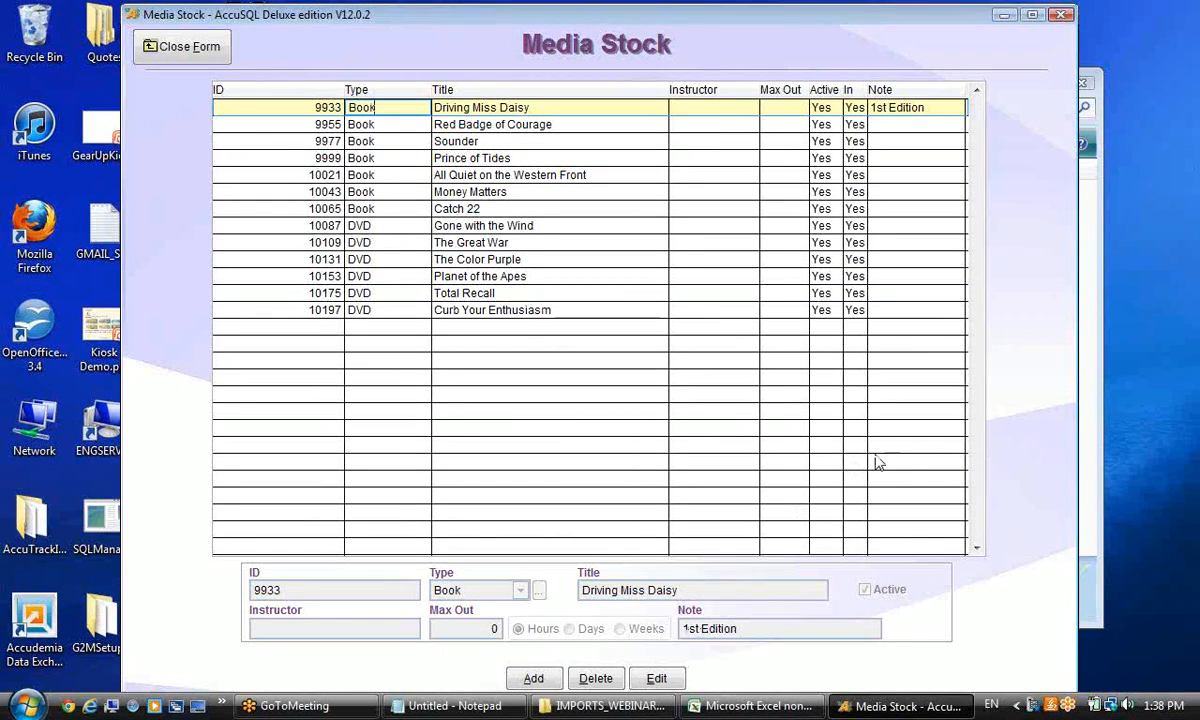
click(210, 53)
Open the Media Check Out form and select the available DVD Gone with the Wind.
scroll(348, 233, down, 2)
click(275, 184)
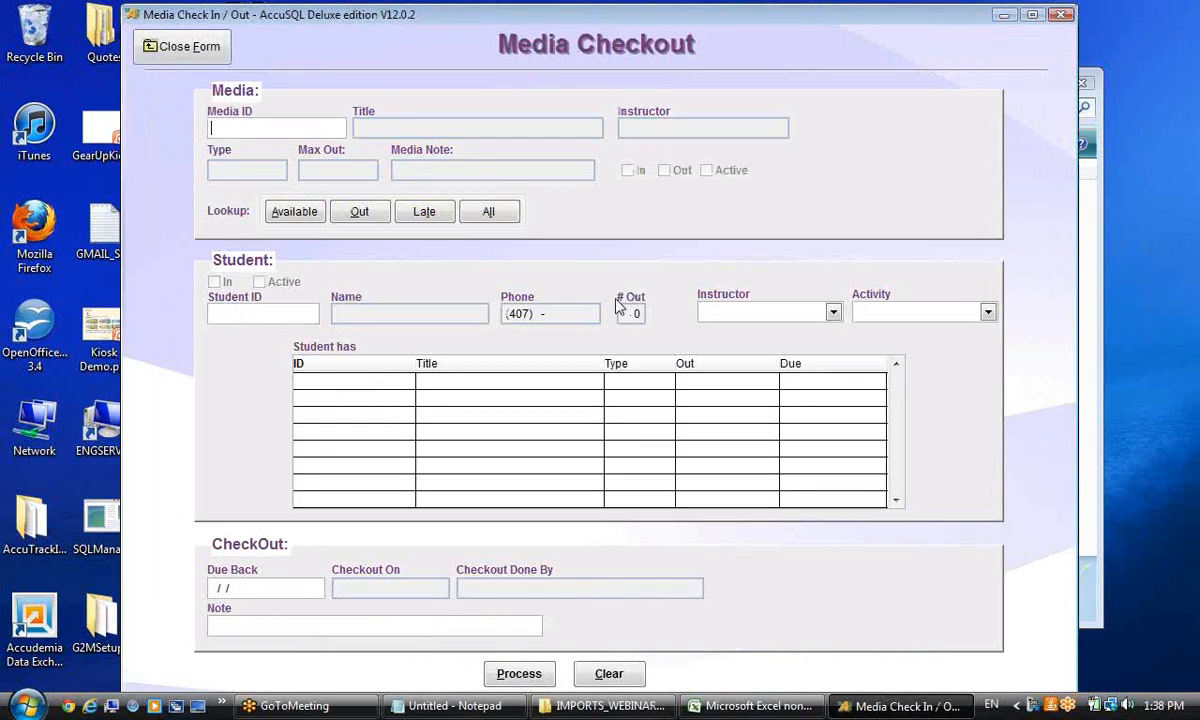
click(270, 210)
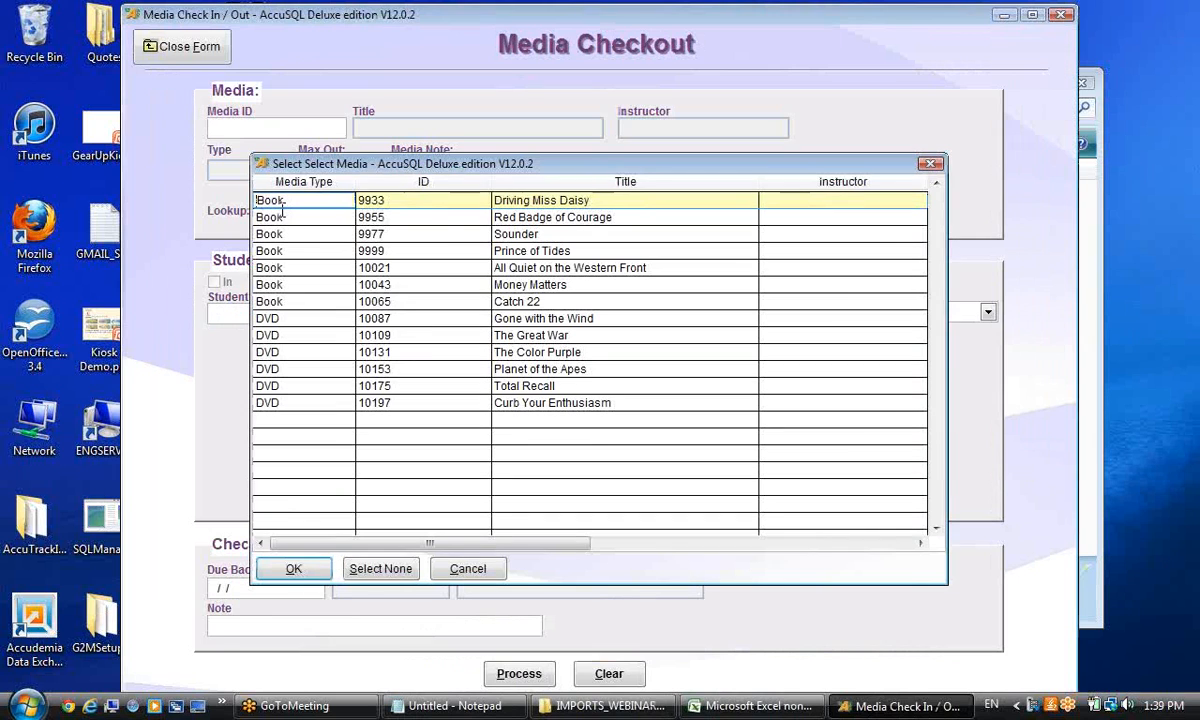
click(300, 318)
click(293, 568)
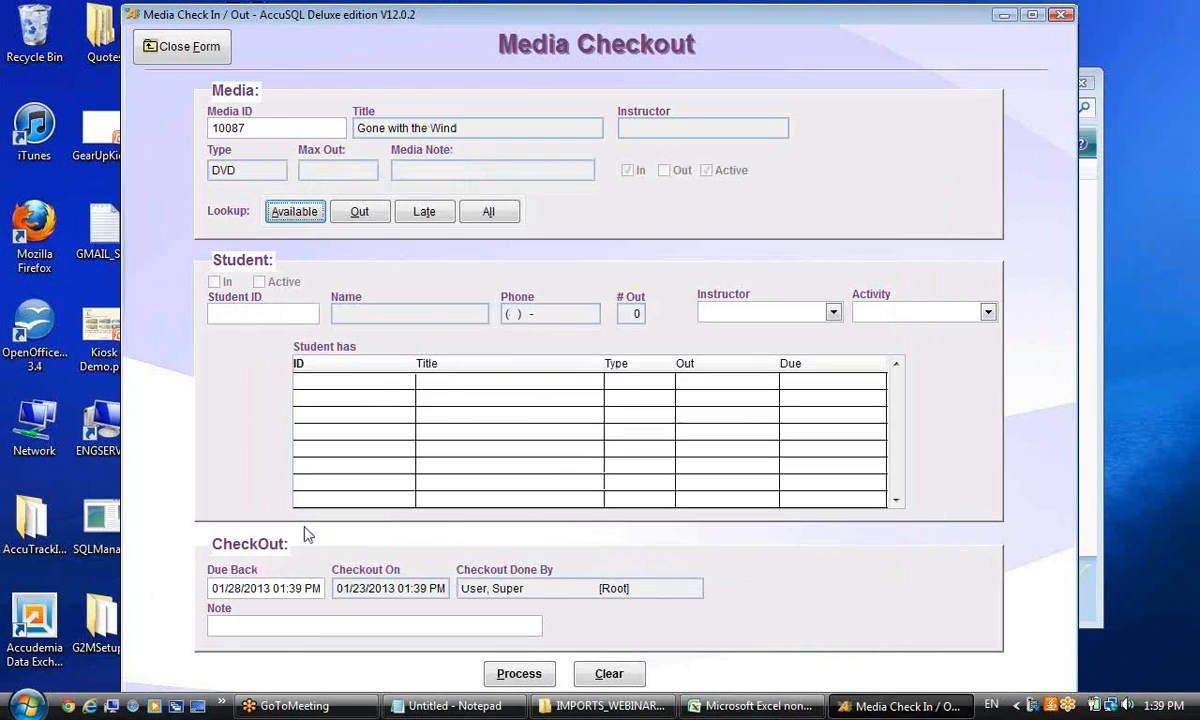
Enter the borrower's student ID and check the selected DVD out to that student.
click(257, 316)
text(44444444)
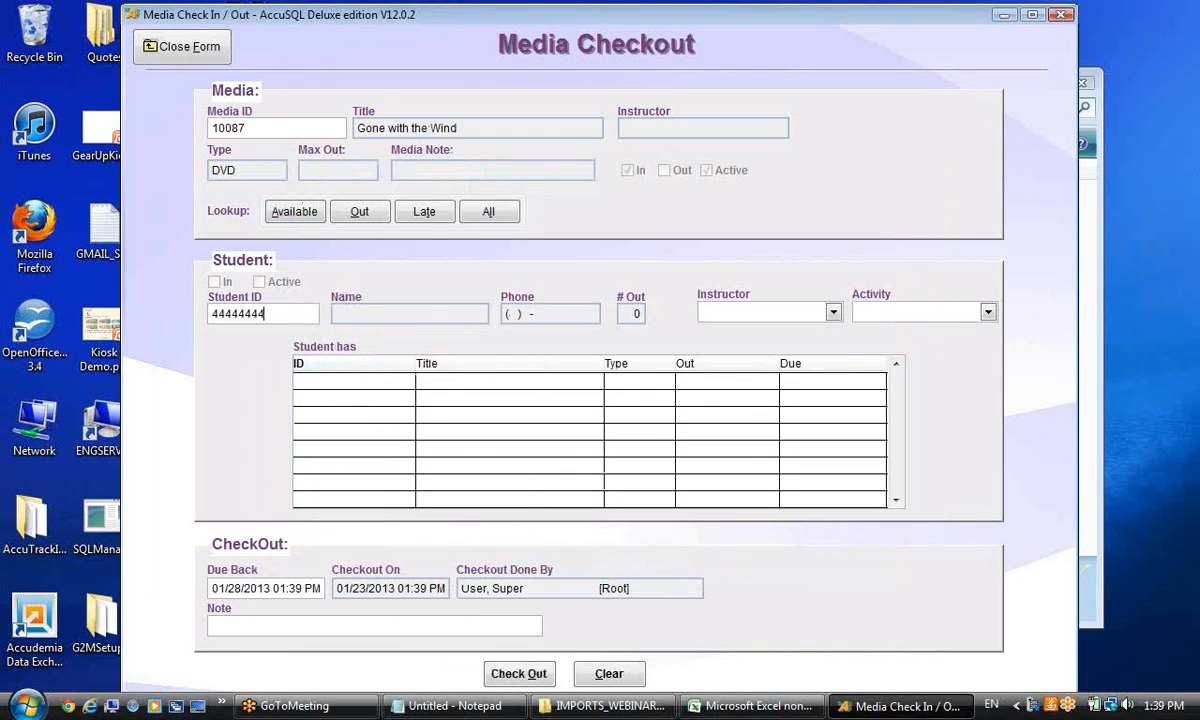
text(4)
key(Tab)
key(Tab)
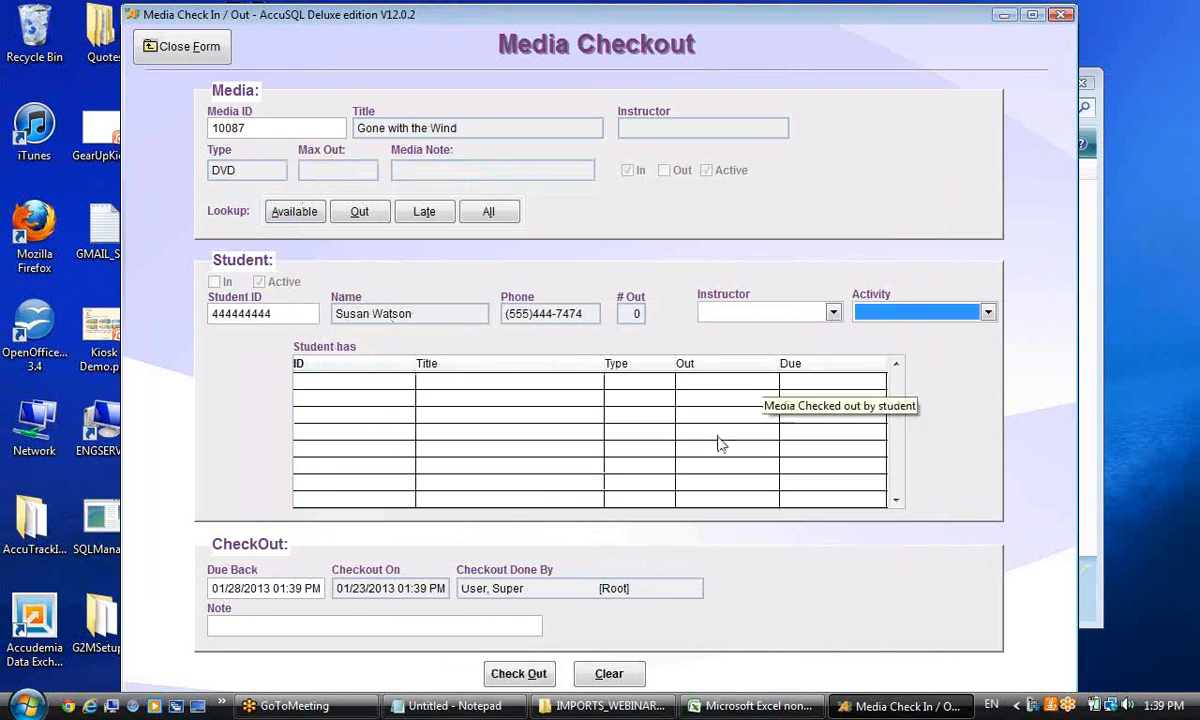
click(516, 673)
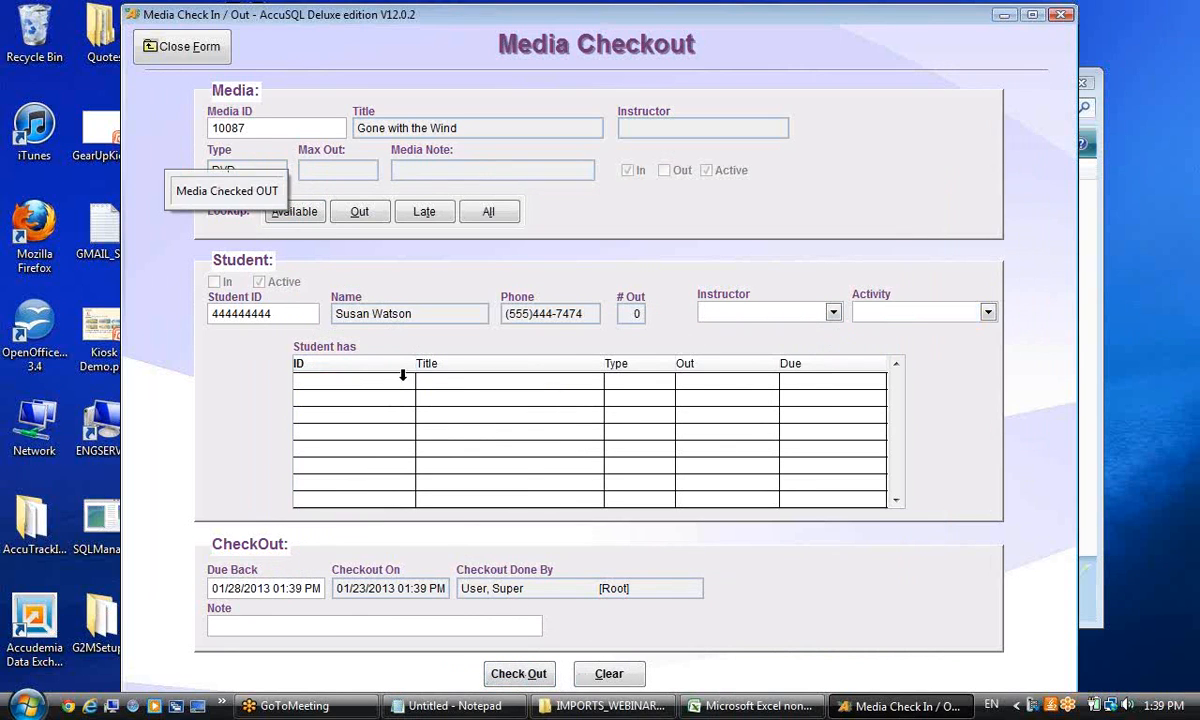
click(681, 412)
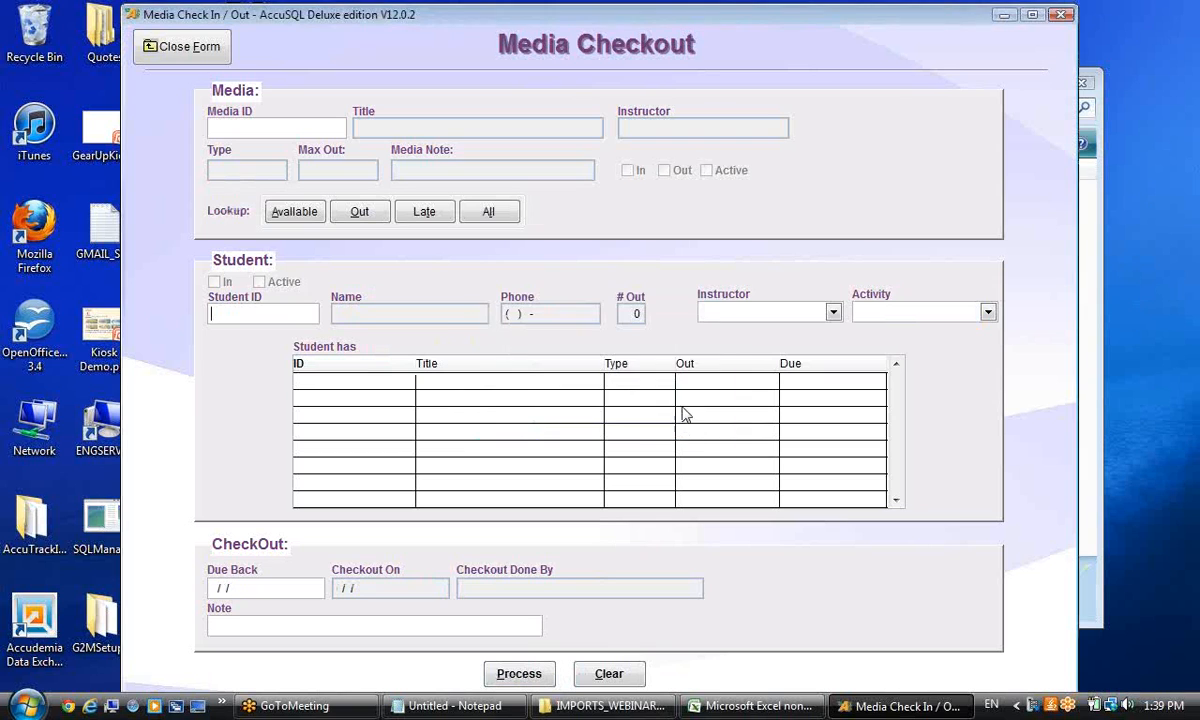
Close the Media Checkout form and expand the Student Setup group in the System Administration tree.
click(153, 46)
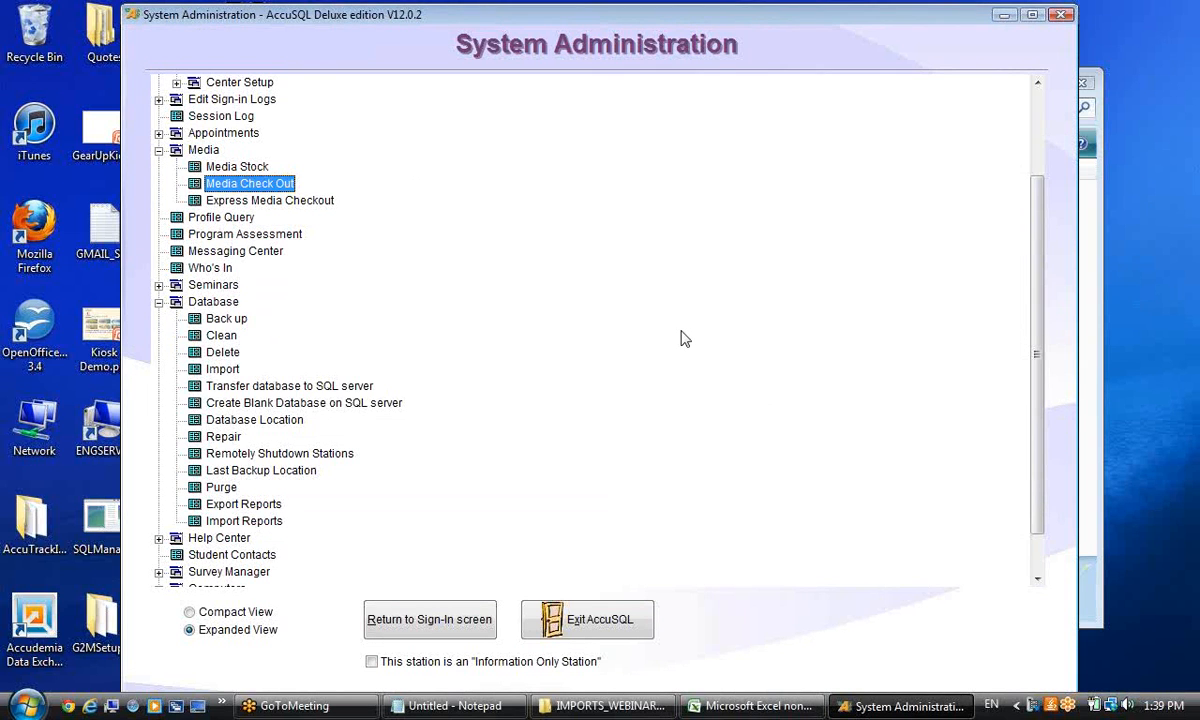
scroll(688, 337, up, 3)
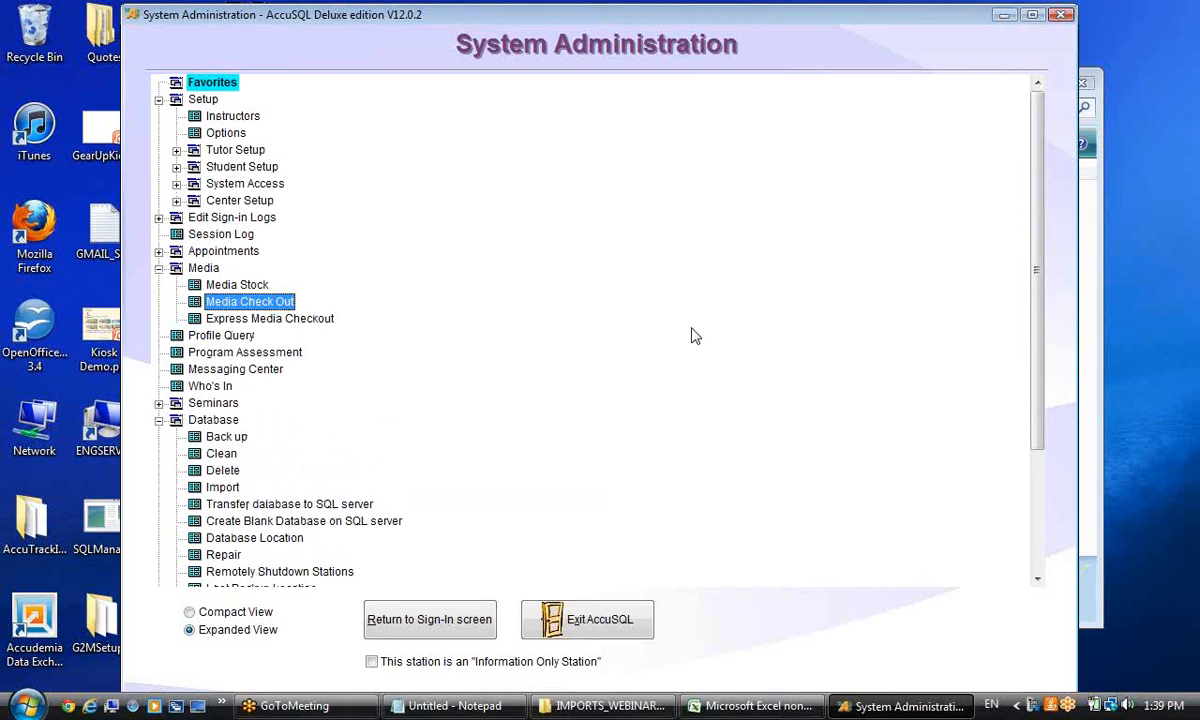
drag(1042, 263, 1062, 214)
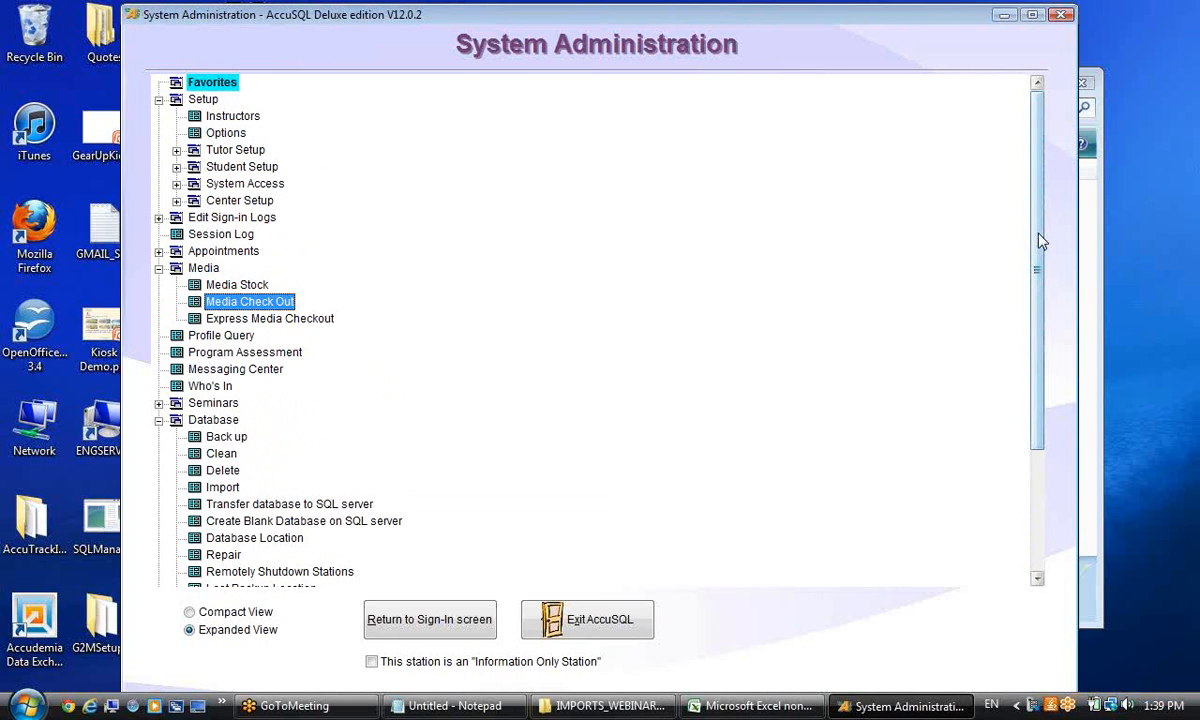
mouse_move(1038, 234)
mouse_down()
mouse_move(1036, 259)
mouse_move(1036, 232)
mouse_up()
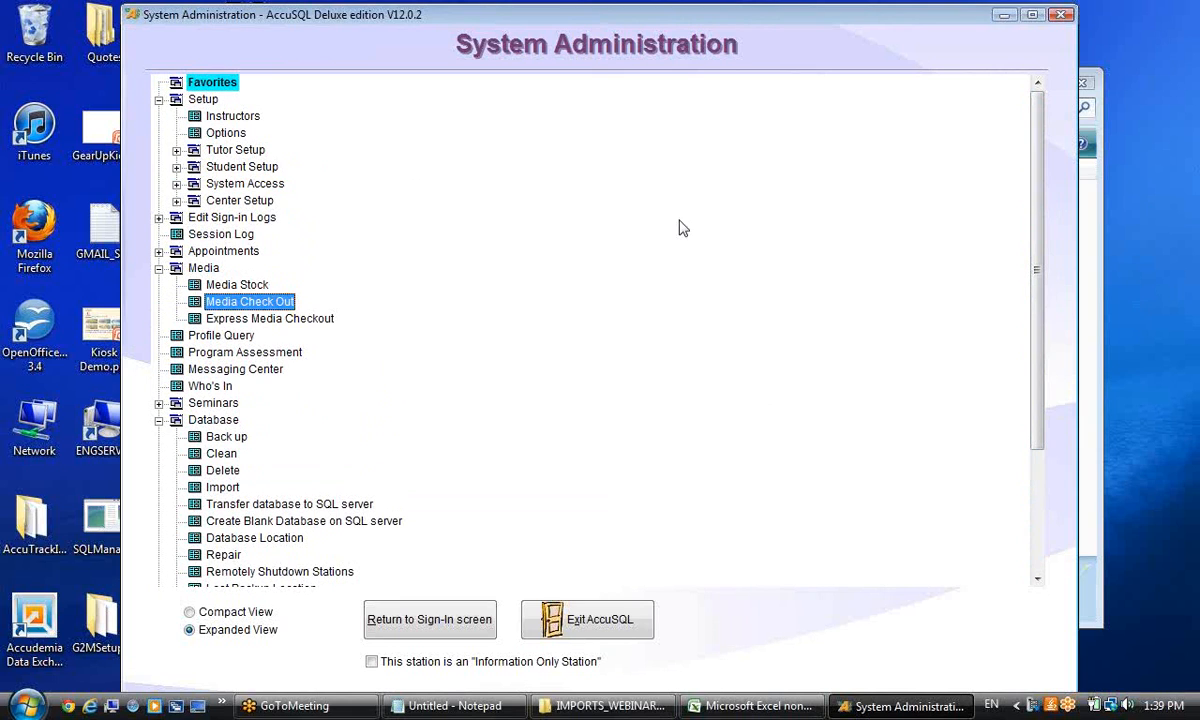
click(176, 167)
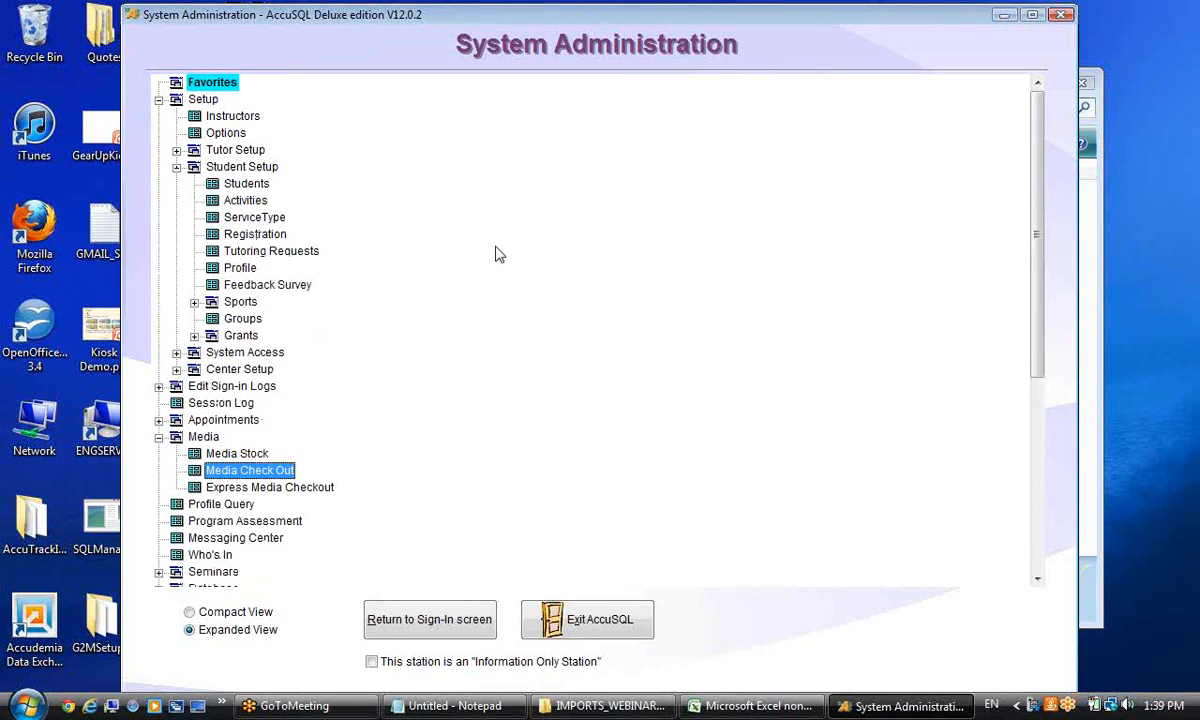
scroll(1021, 394, down, 7)
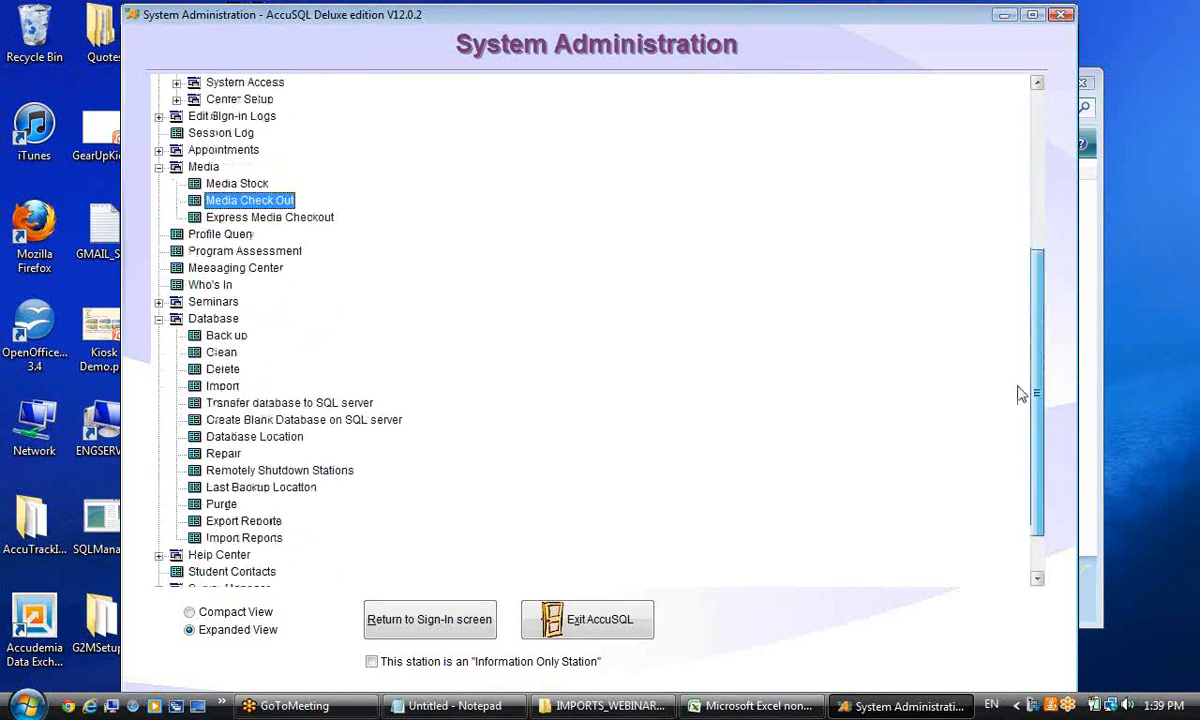
drag(1018, 461, 964, 480)
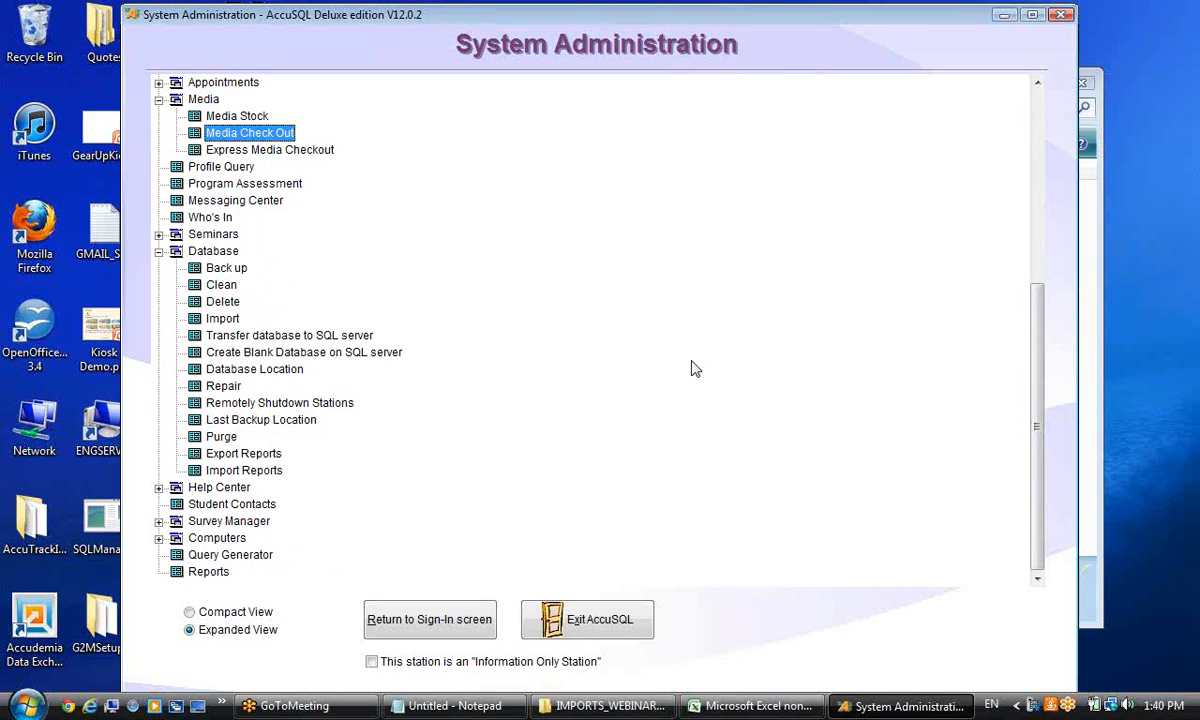
click(263, 375)
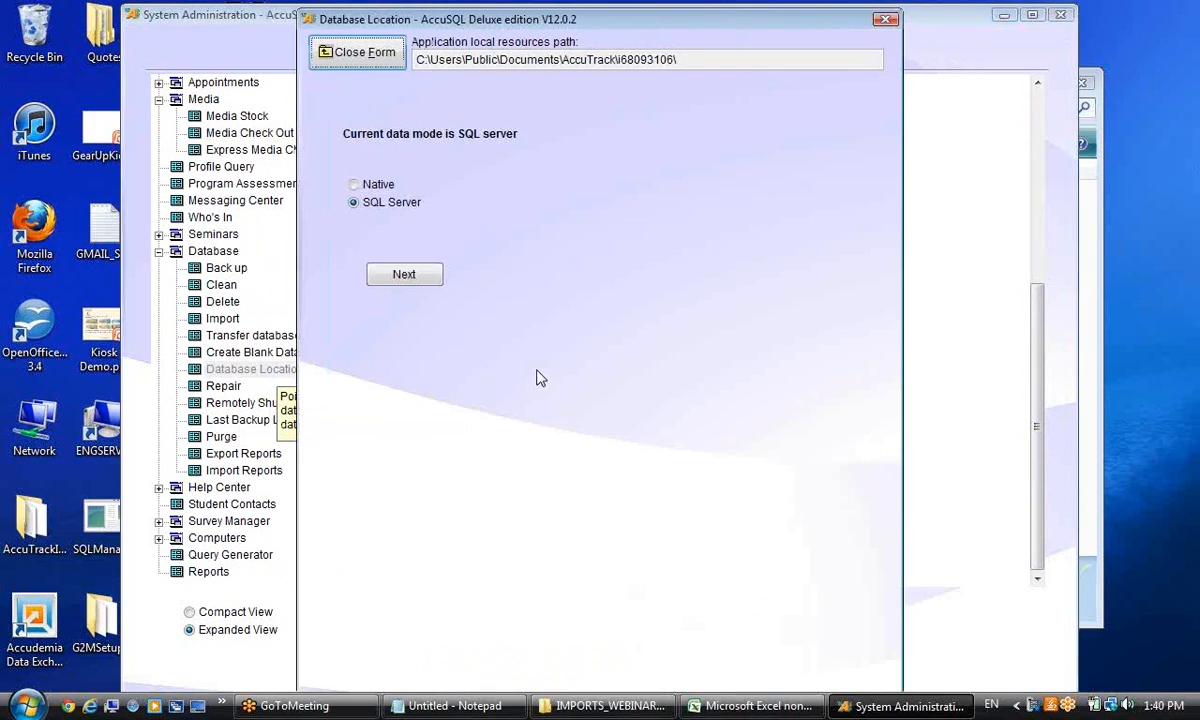
click(402, 281)
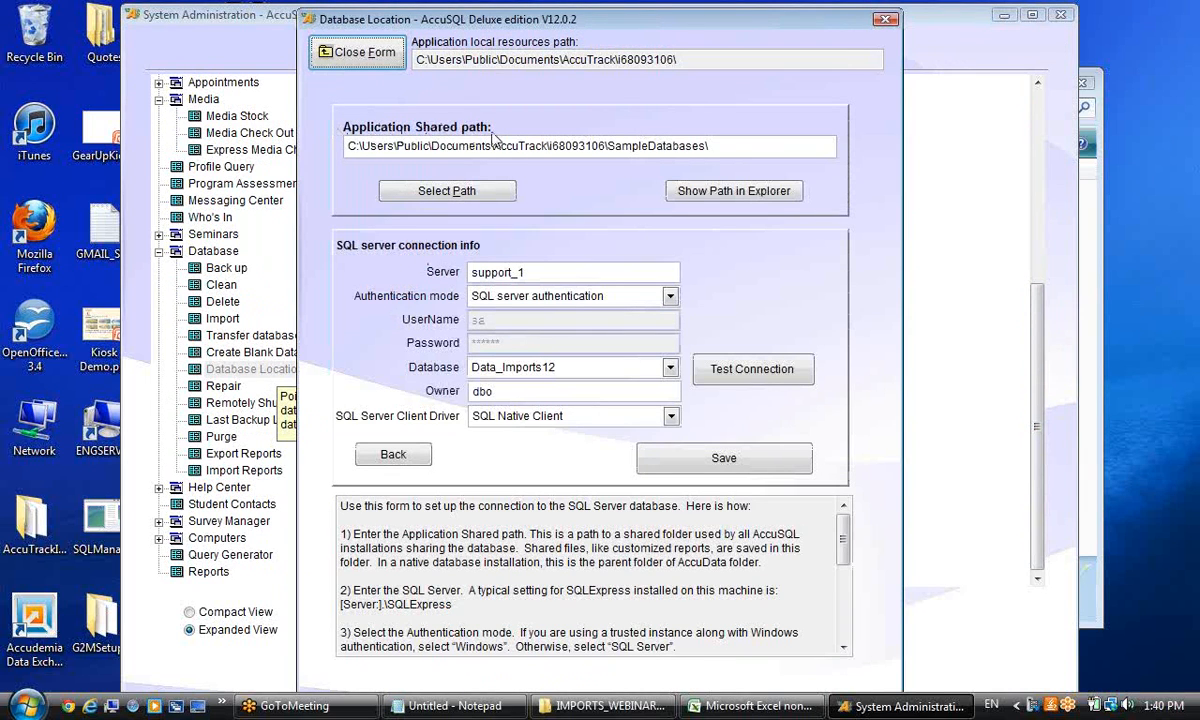
drag(718, 147, 346, 132)
click(380, 145)
double_click(386, 149)
click(527, 405)
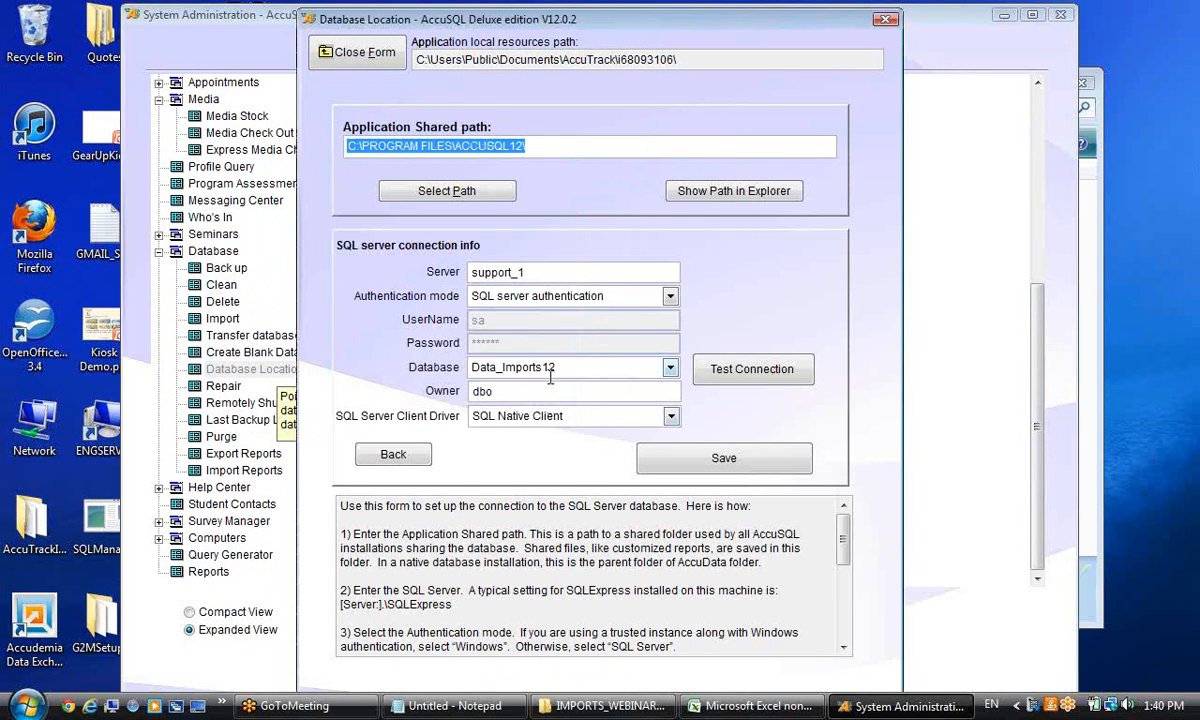
click(589, 146)
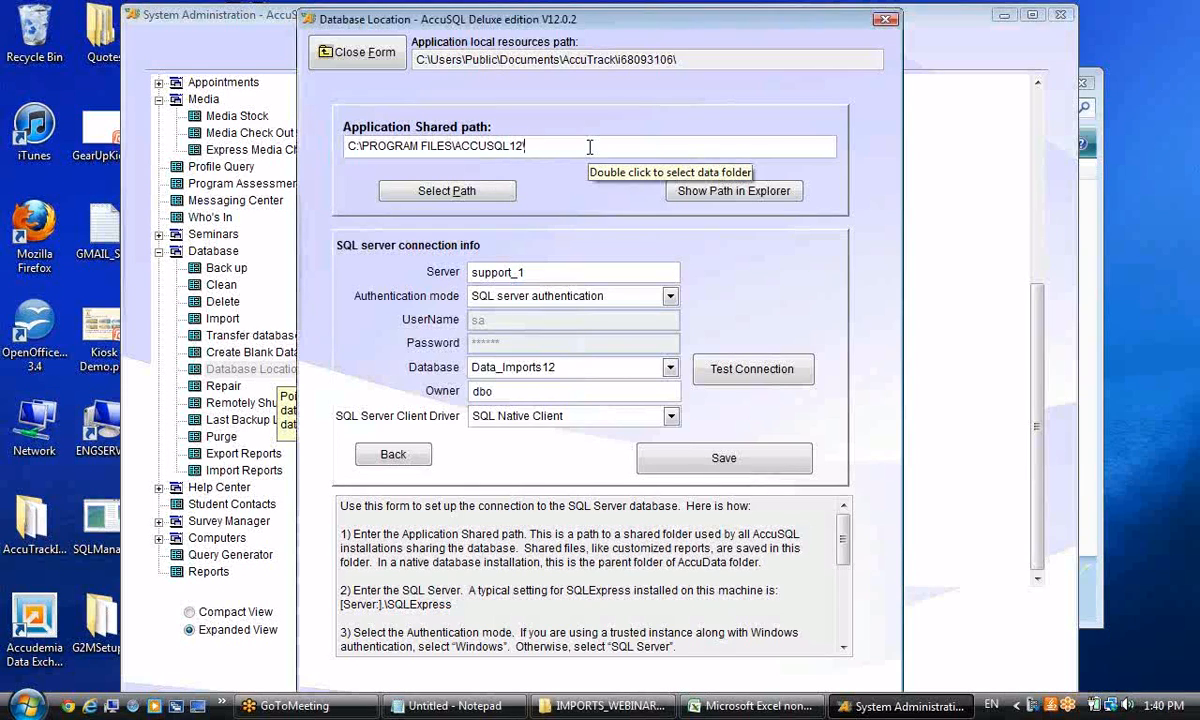
click(350, 60)
Show the application shared path from the Database Location form in Explorer and inspect its PICTURES folder, then close the form.
click(265, 369)
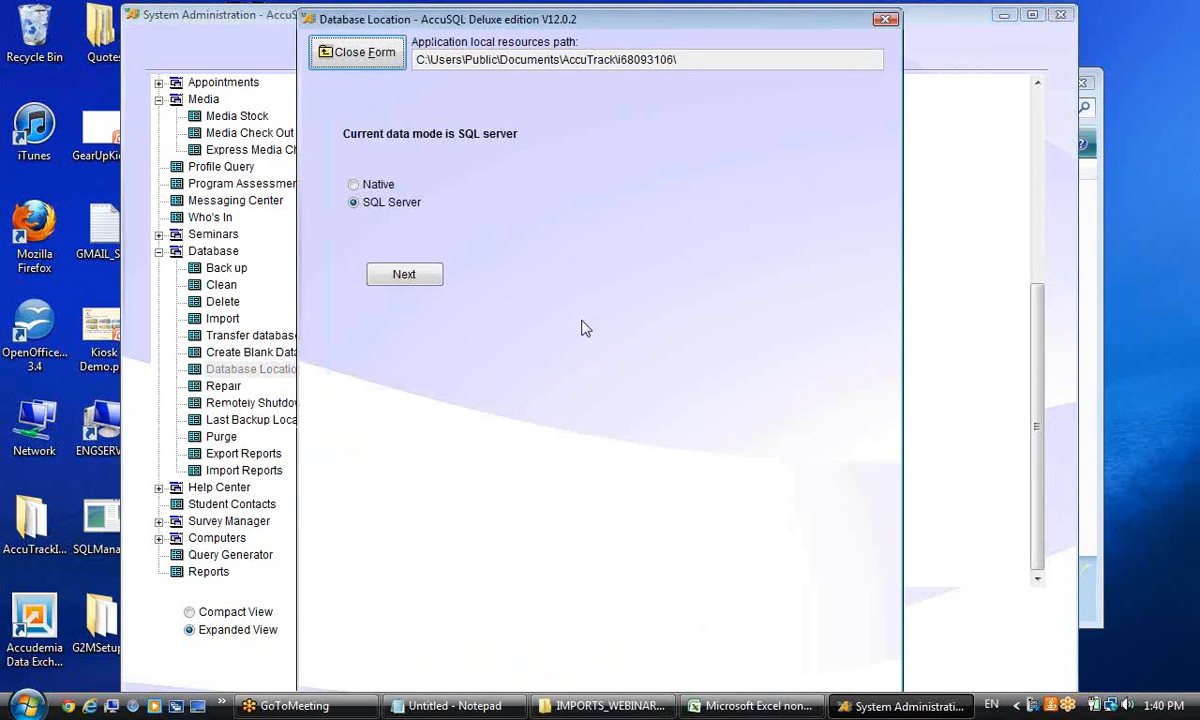
click(404, 275)
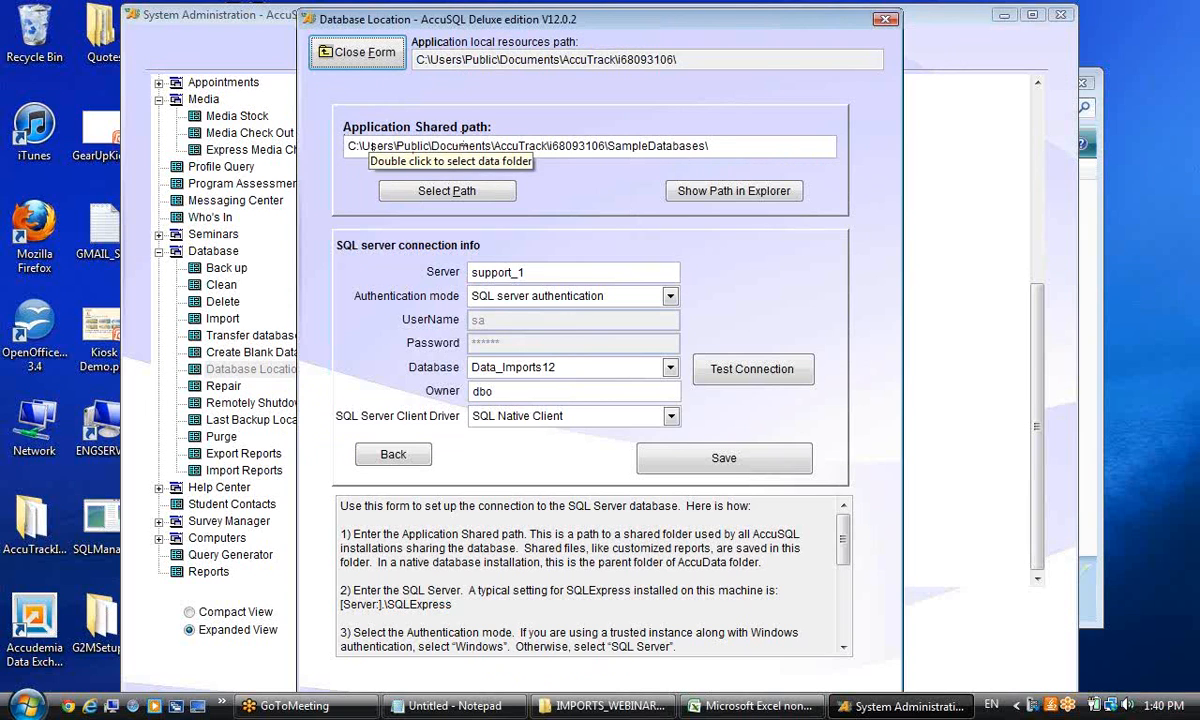
click(710, 194)
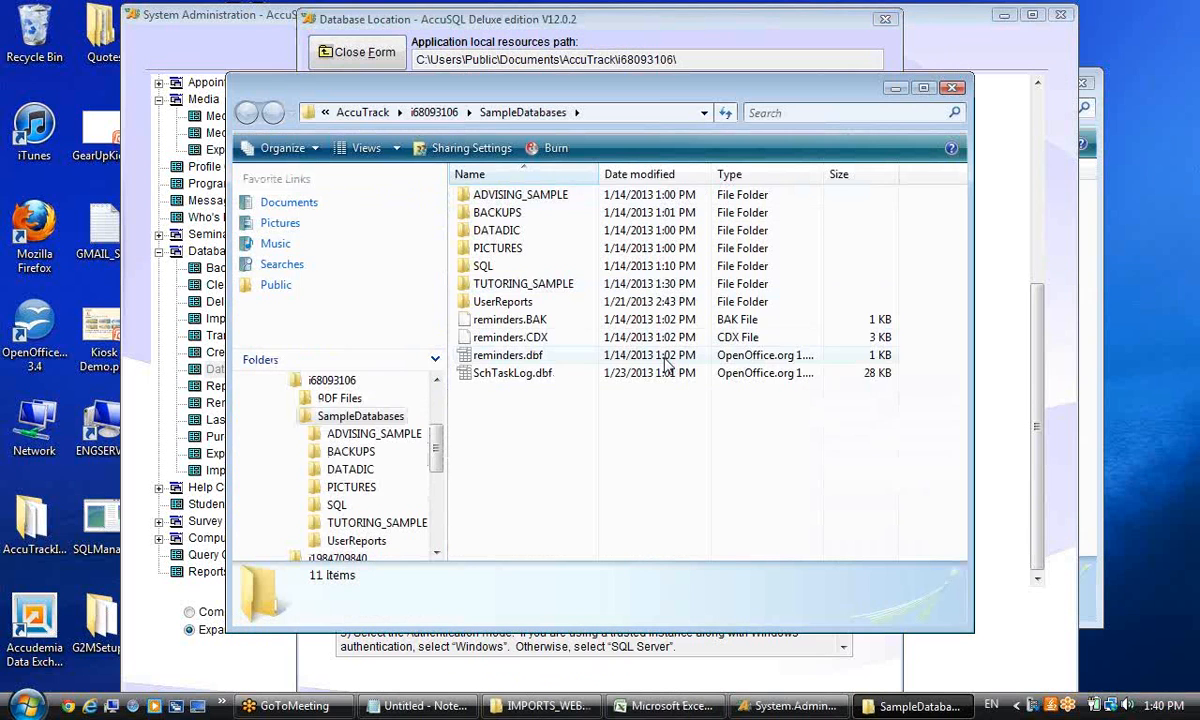
double_click(520, 247)
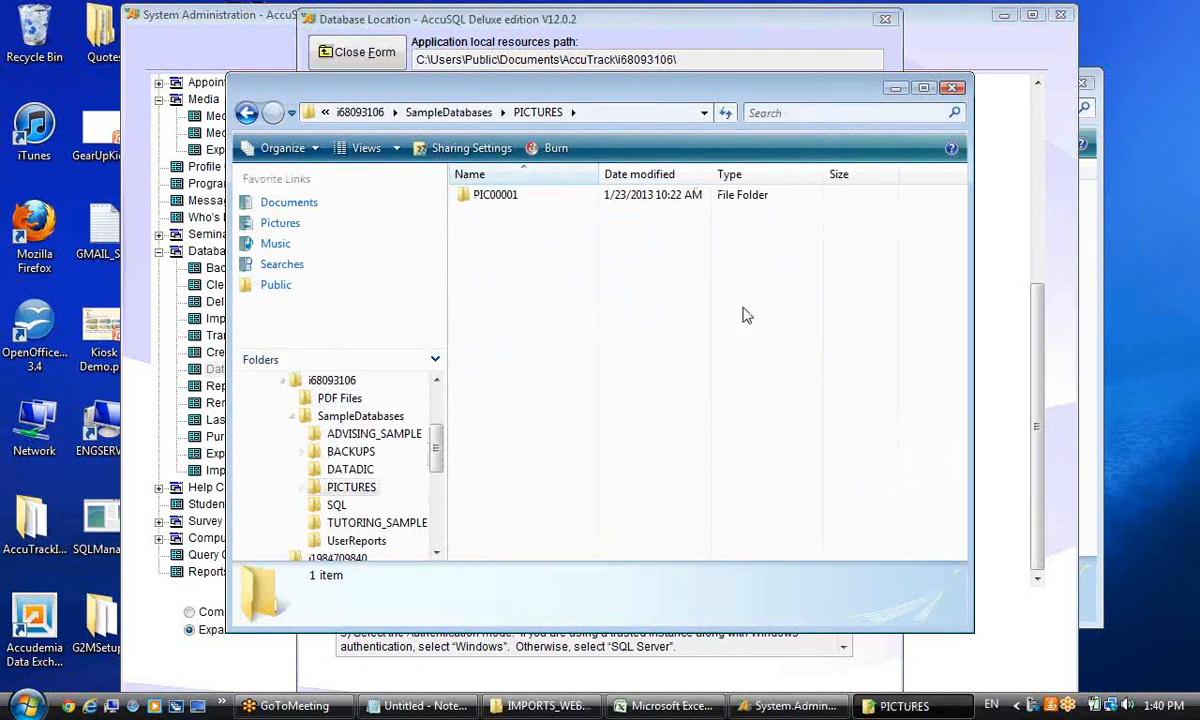
click(894, 89)
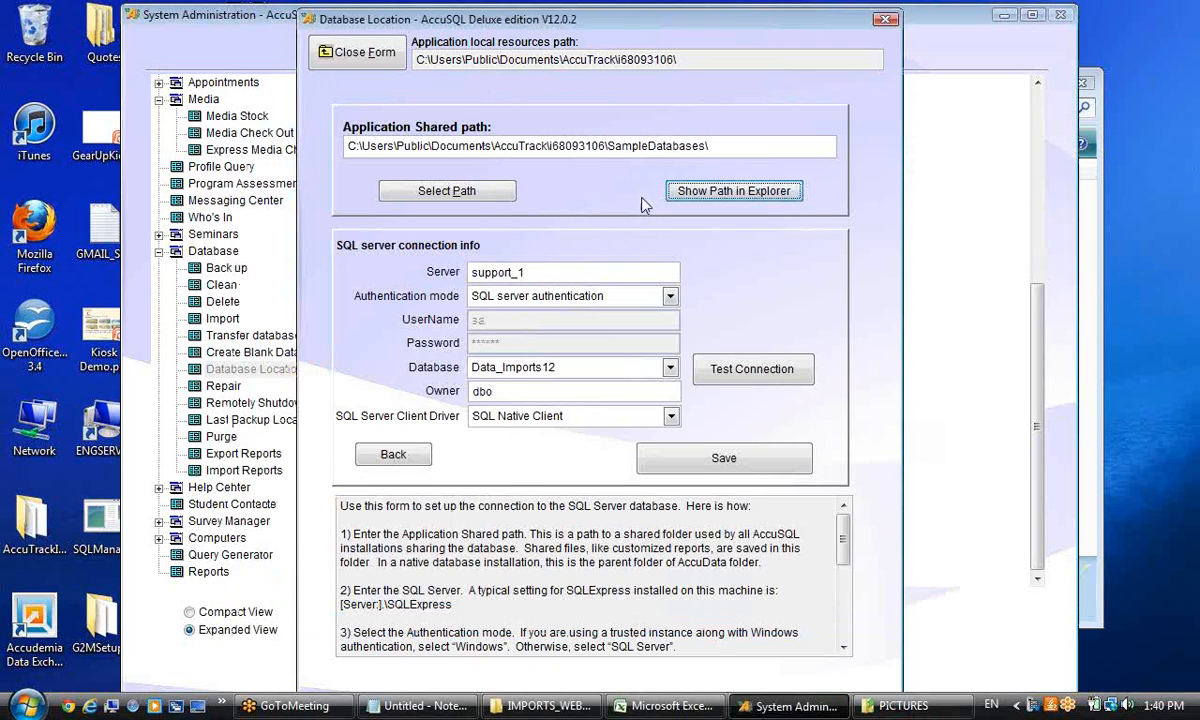
click(365, 53)
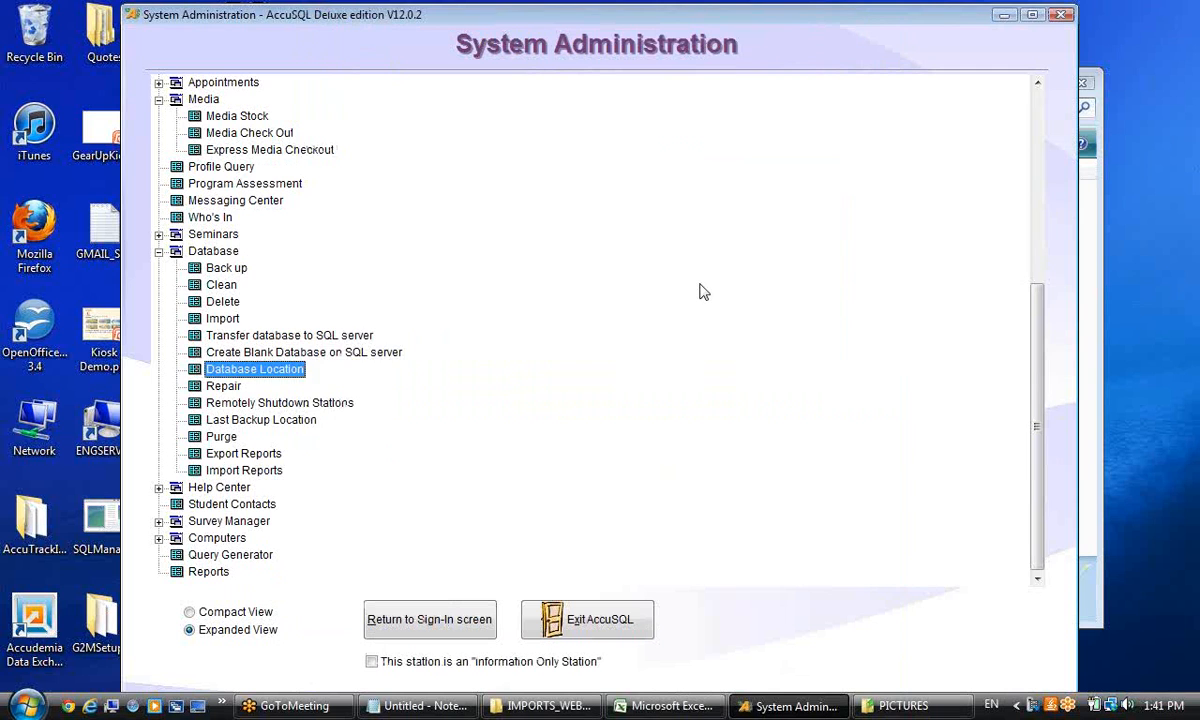
Start a new database import and open the file selection for the file to import.
scroll(702, 290, up, 4)
scroll(702, 290, down, 3)
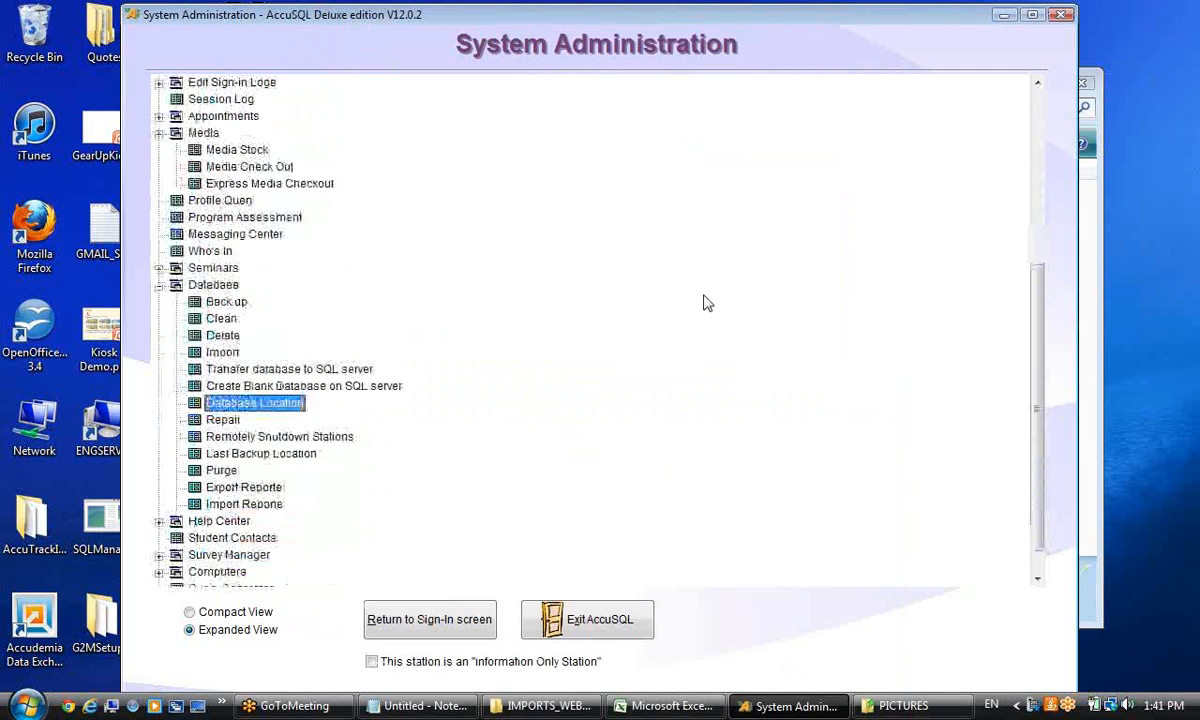
scroll(704, 310, down, 1)
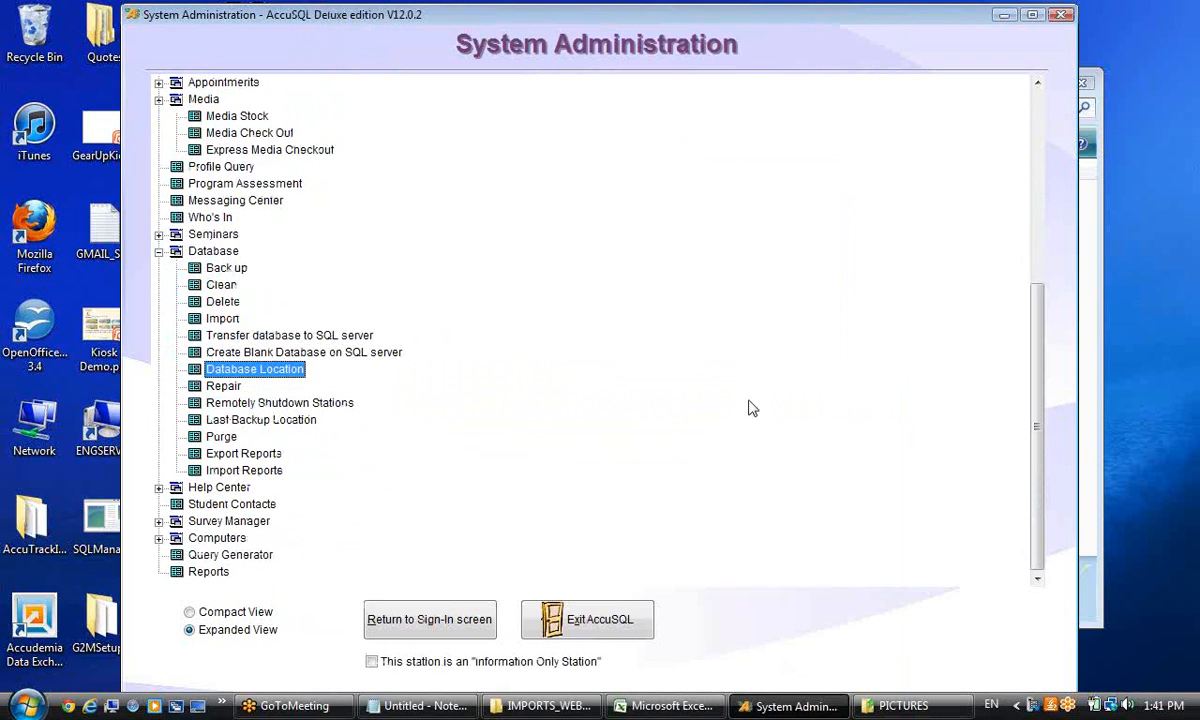
click(233, 372)
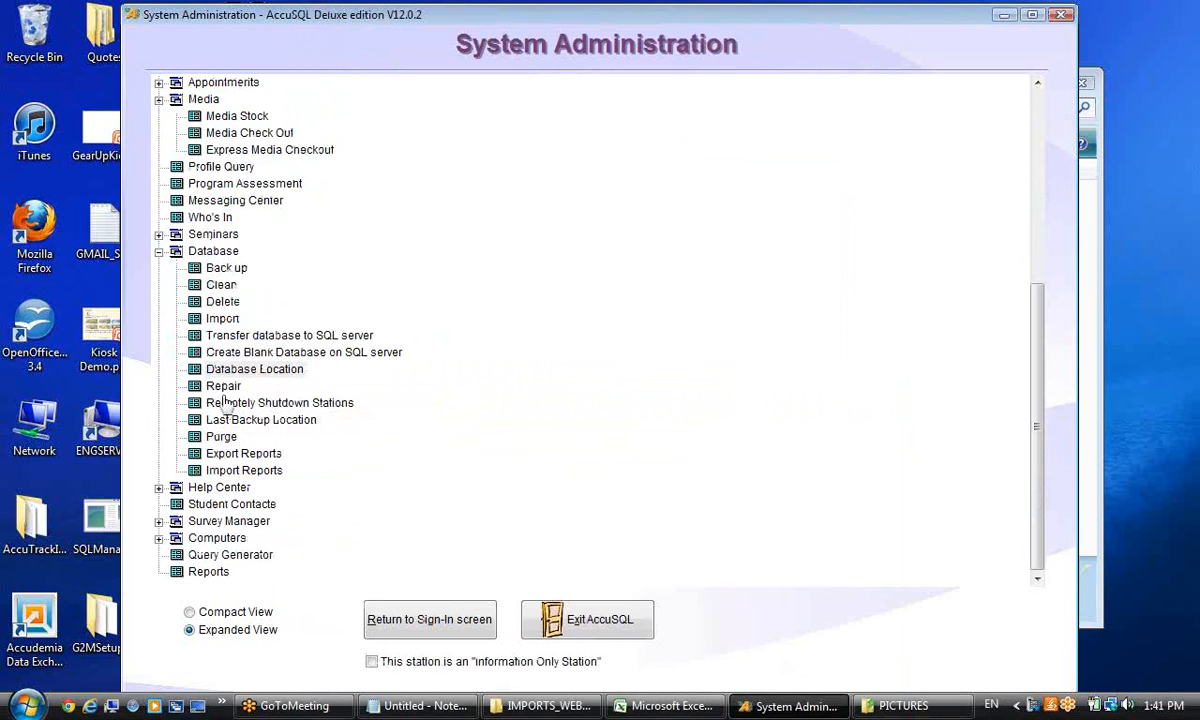
click(224, 320)
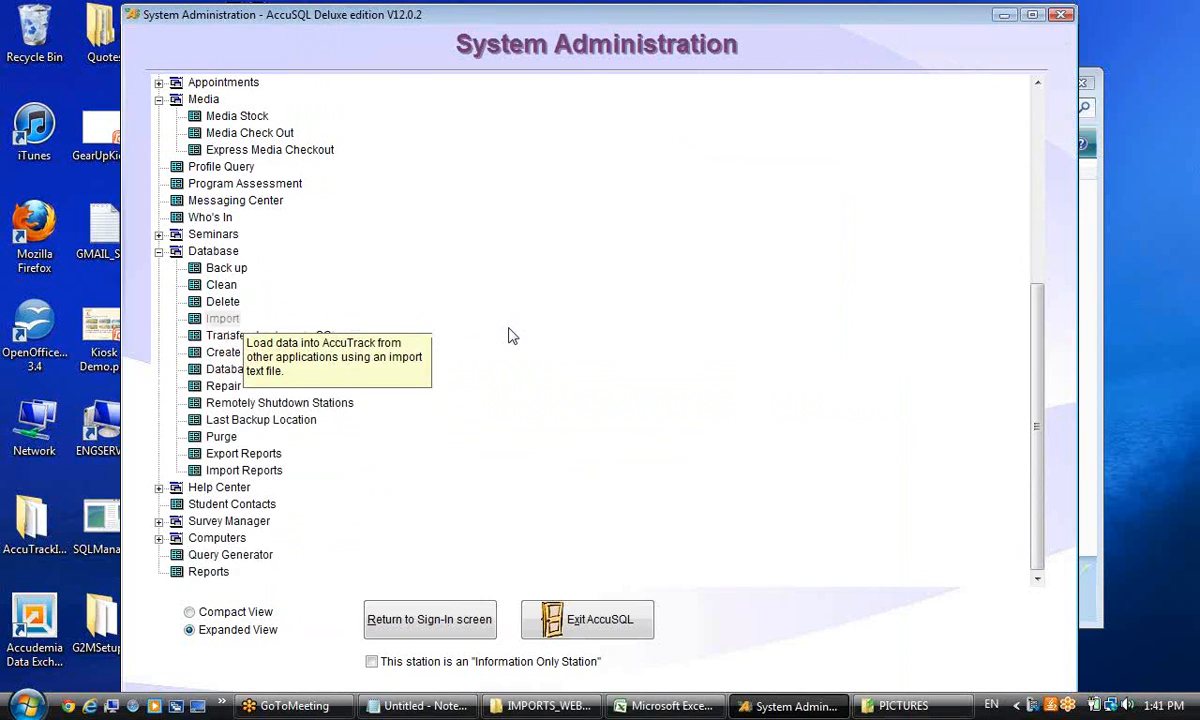
click(798, 245)
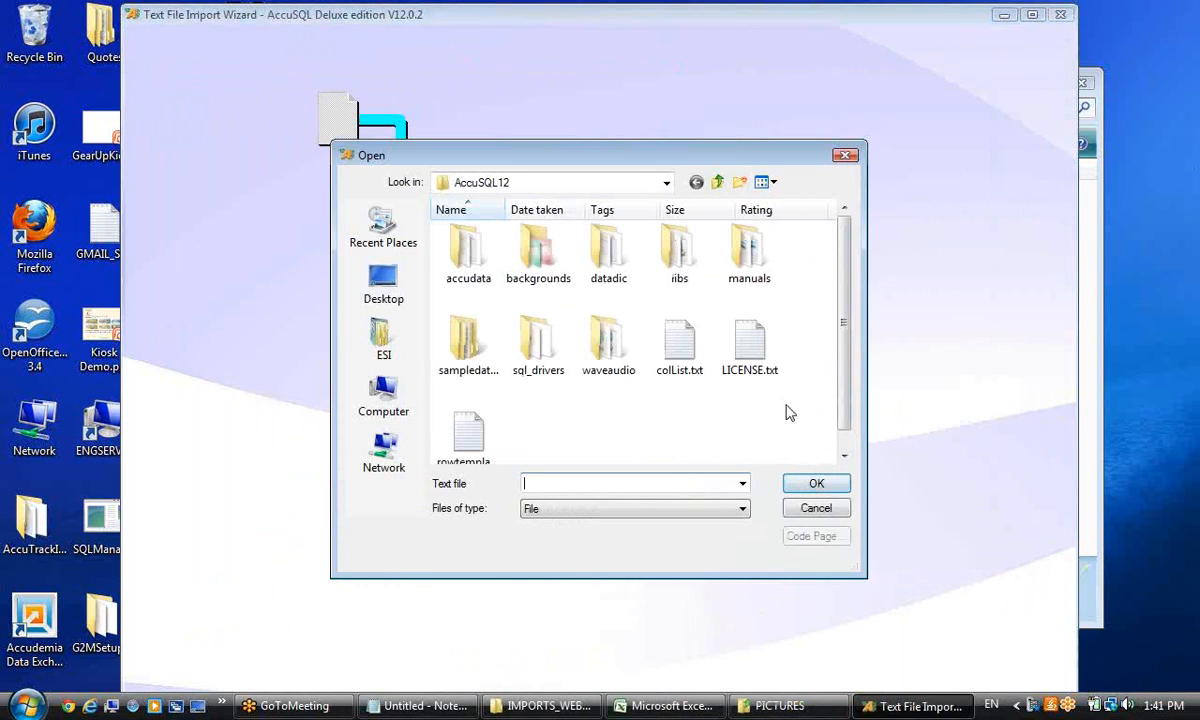
Show all file types in the desktop's IMPORTS_WEBINAR_FILES folder and choose stu_photos.csv as the file to import.
click(366, 272)
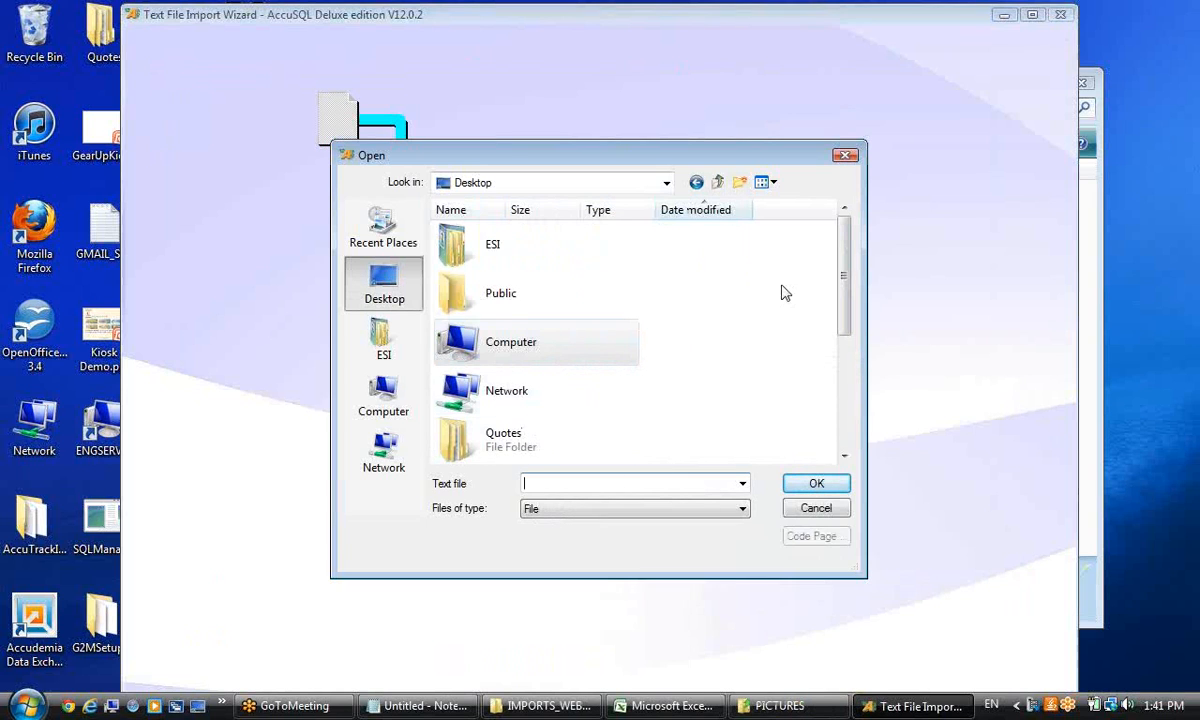
drag(836, 284, 833, 394)
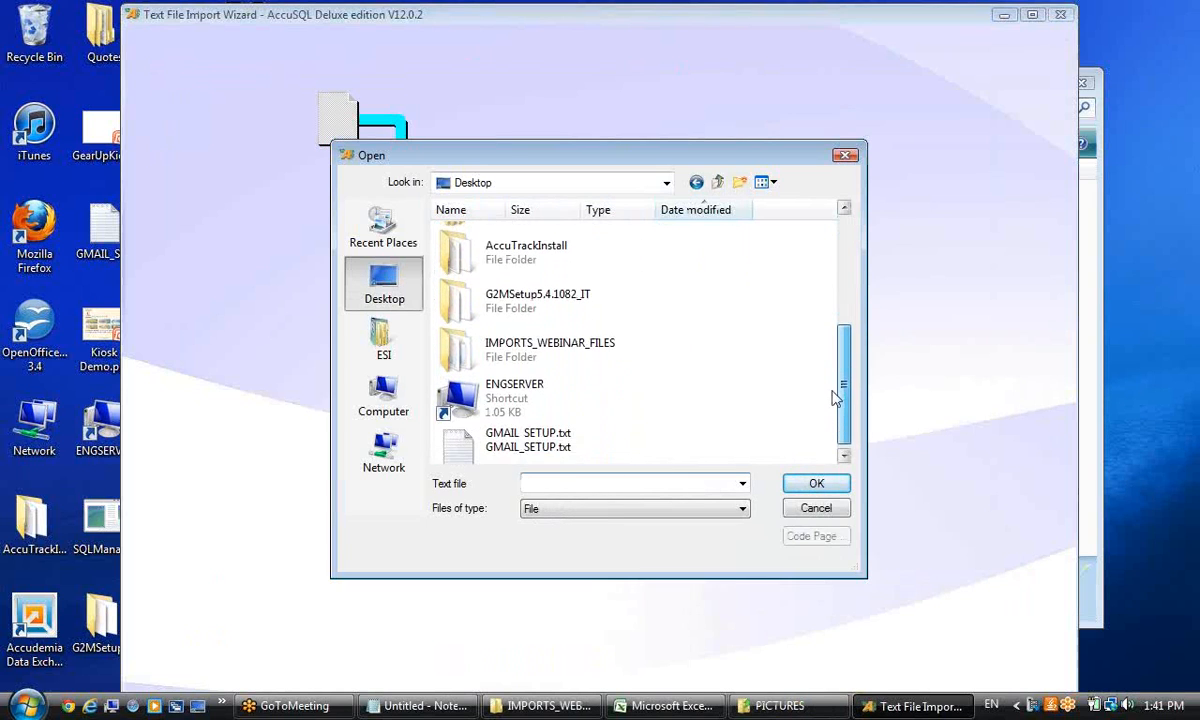
double_click(536, 345)
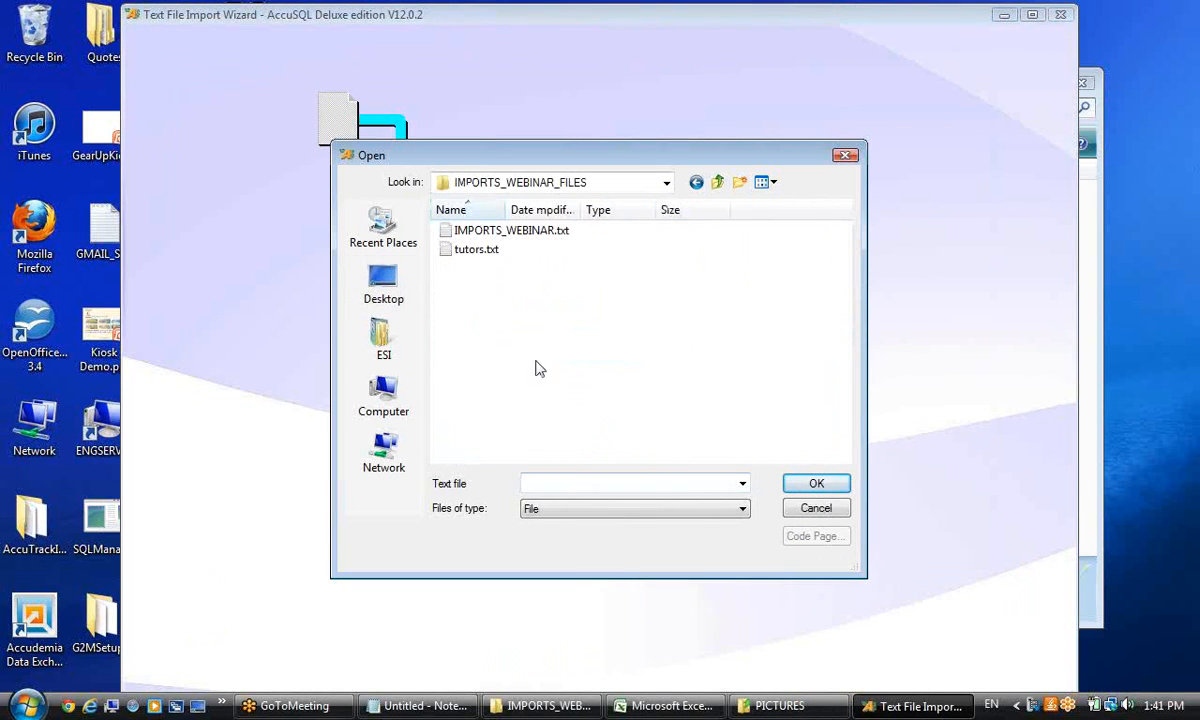
click(566, 509)
click(566, 526)
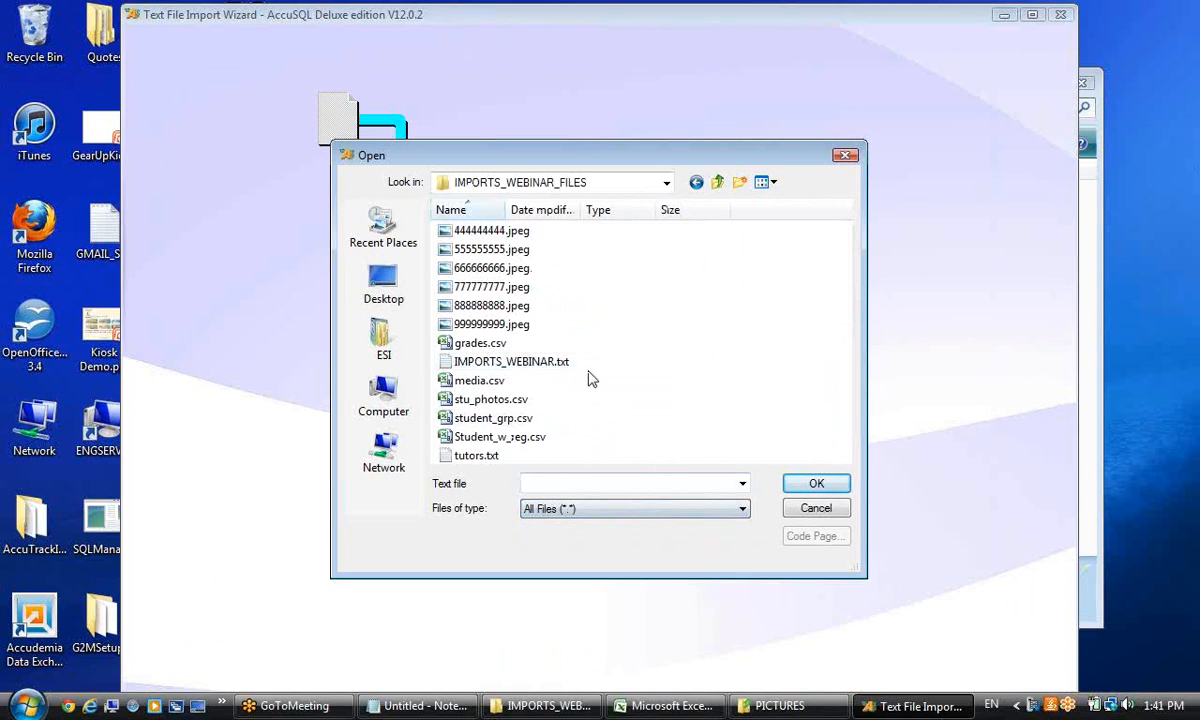
click(528, 400)
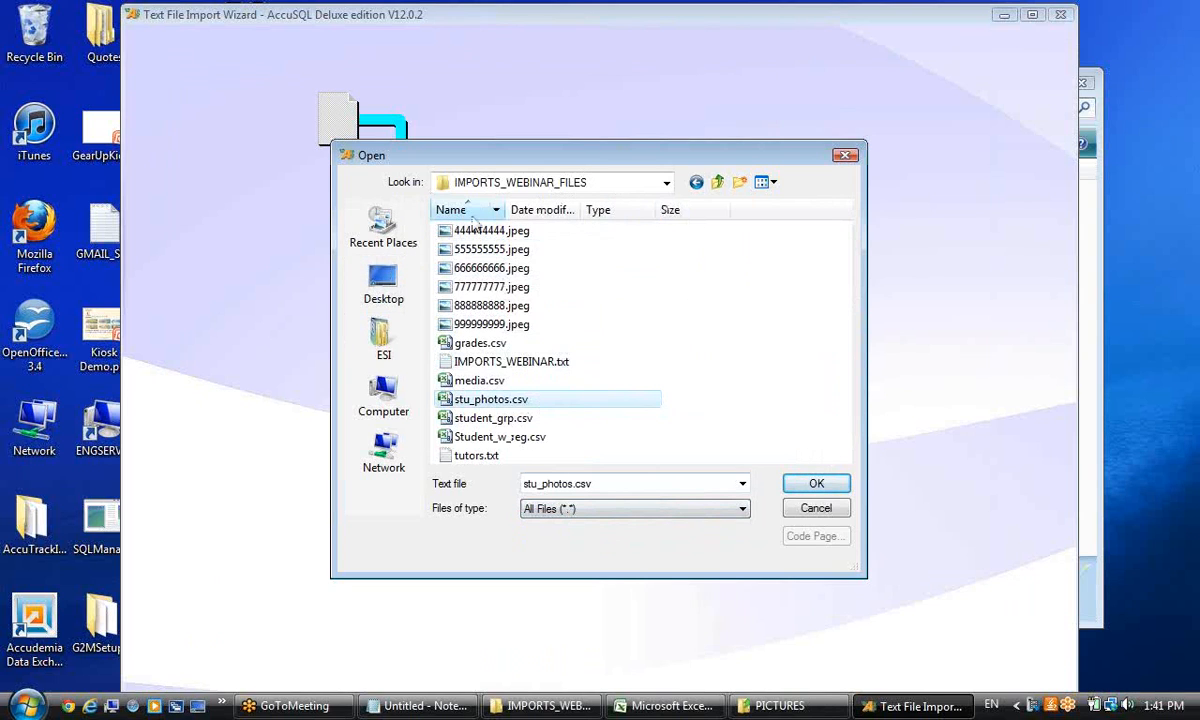
click(818, 486)
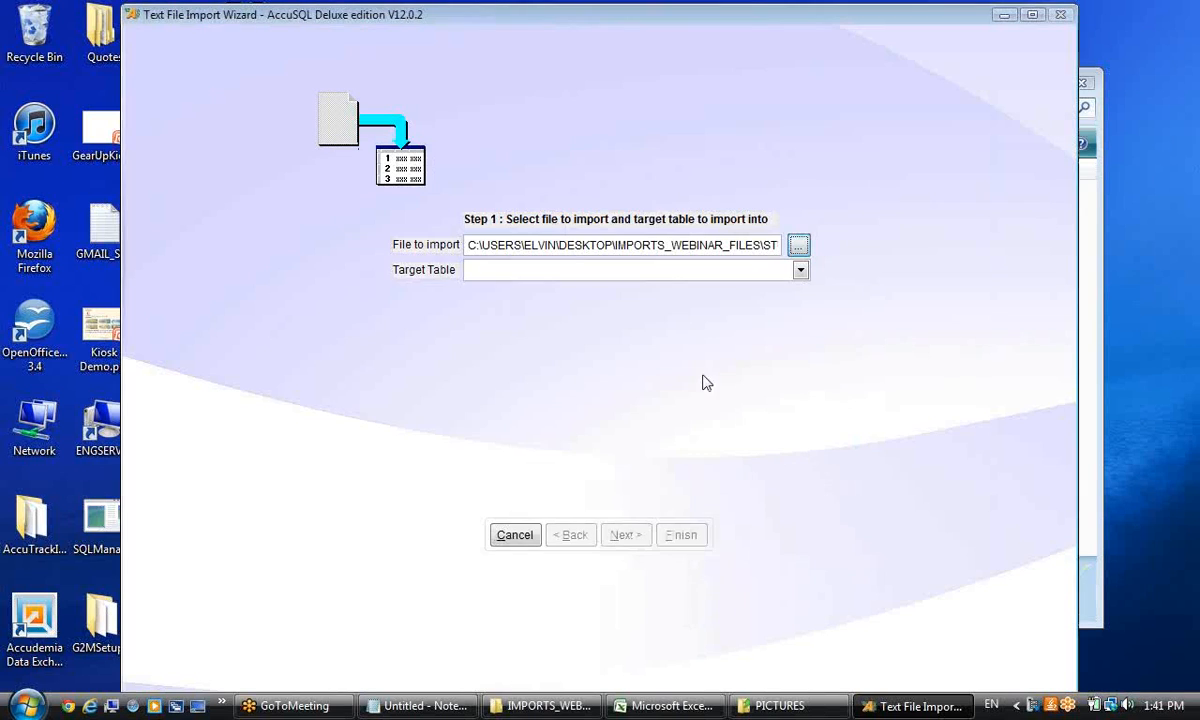
Set the target table to Student Photos and the file type to Delimited, and continue to the field mappings.
click(800, 270)
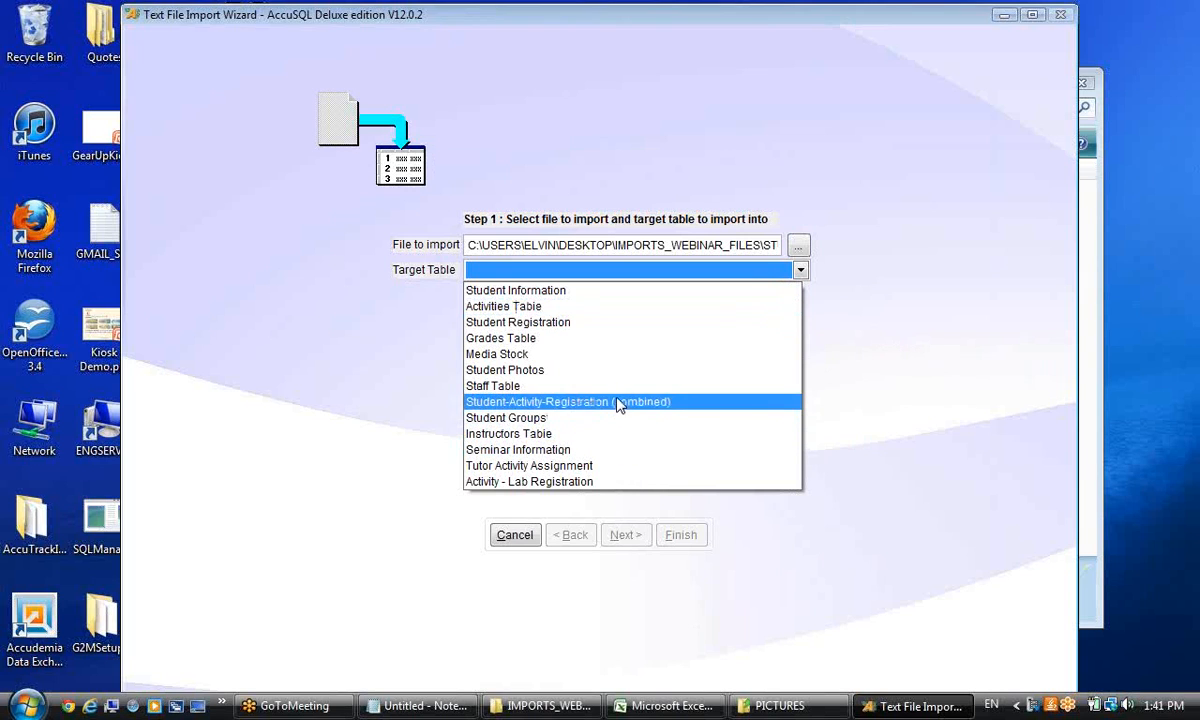
click(621, 370)
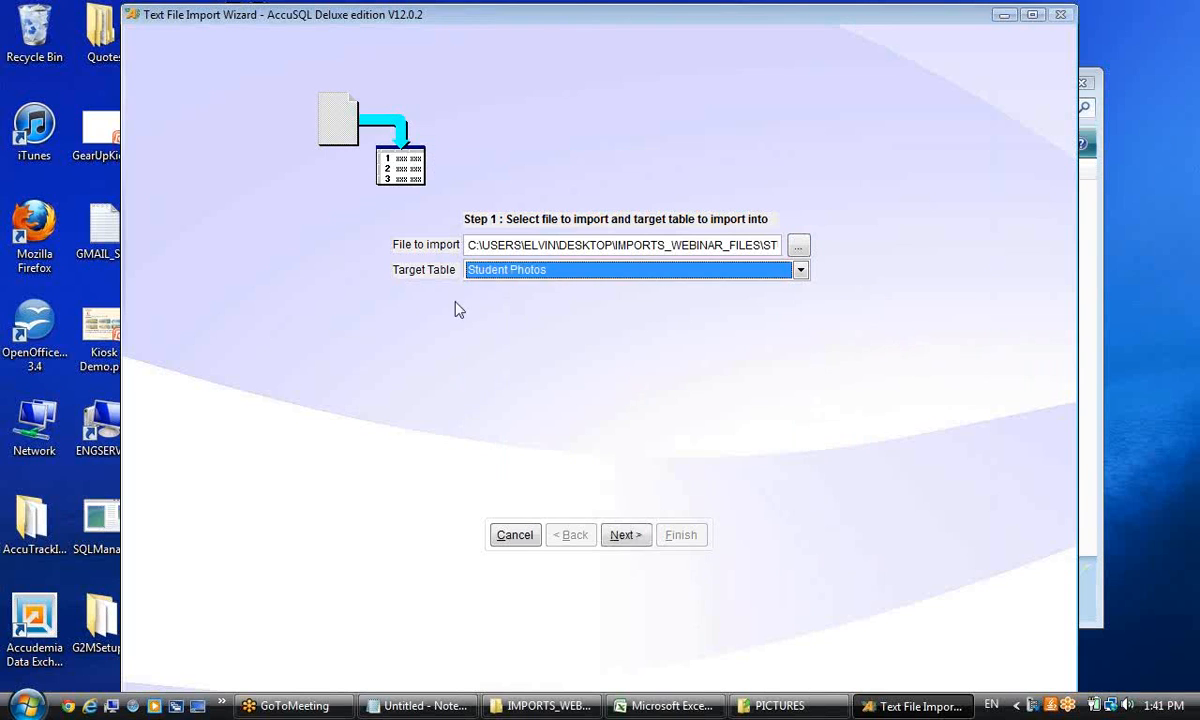
click(622, 534)
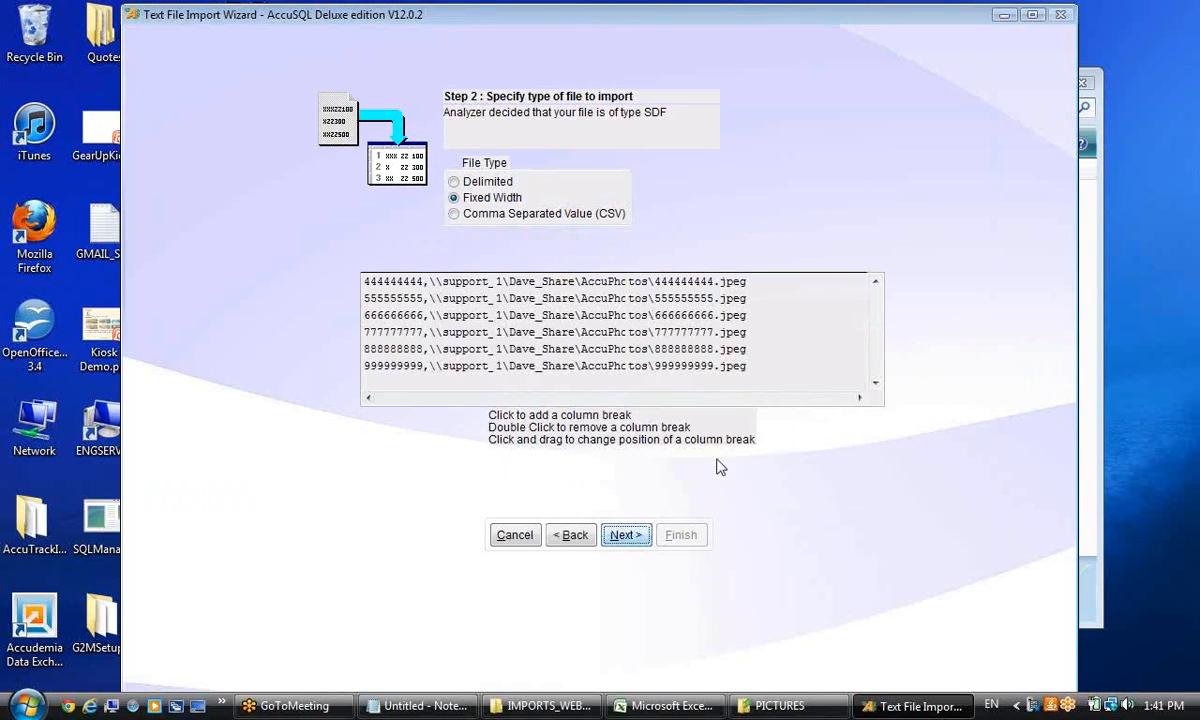
click(468, 183)
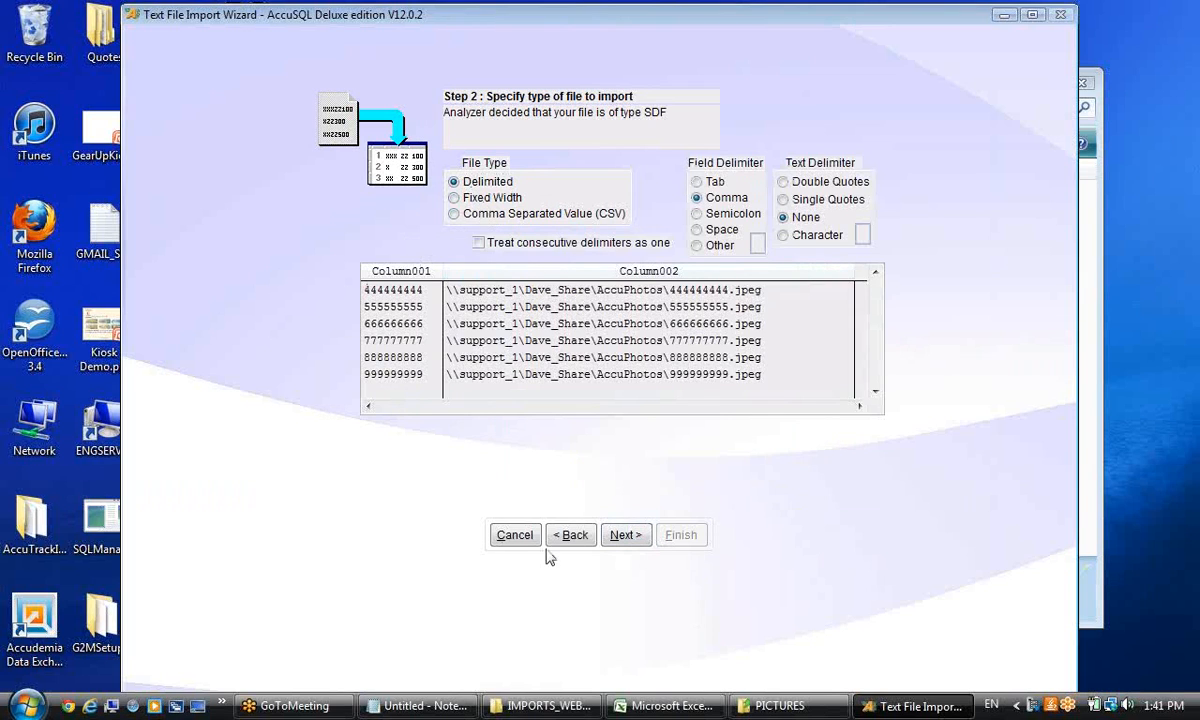
click(634, 538)
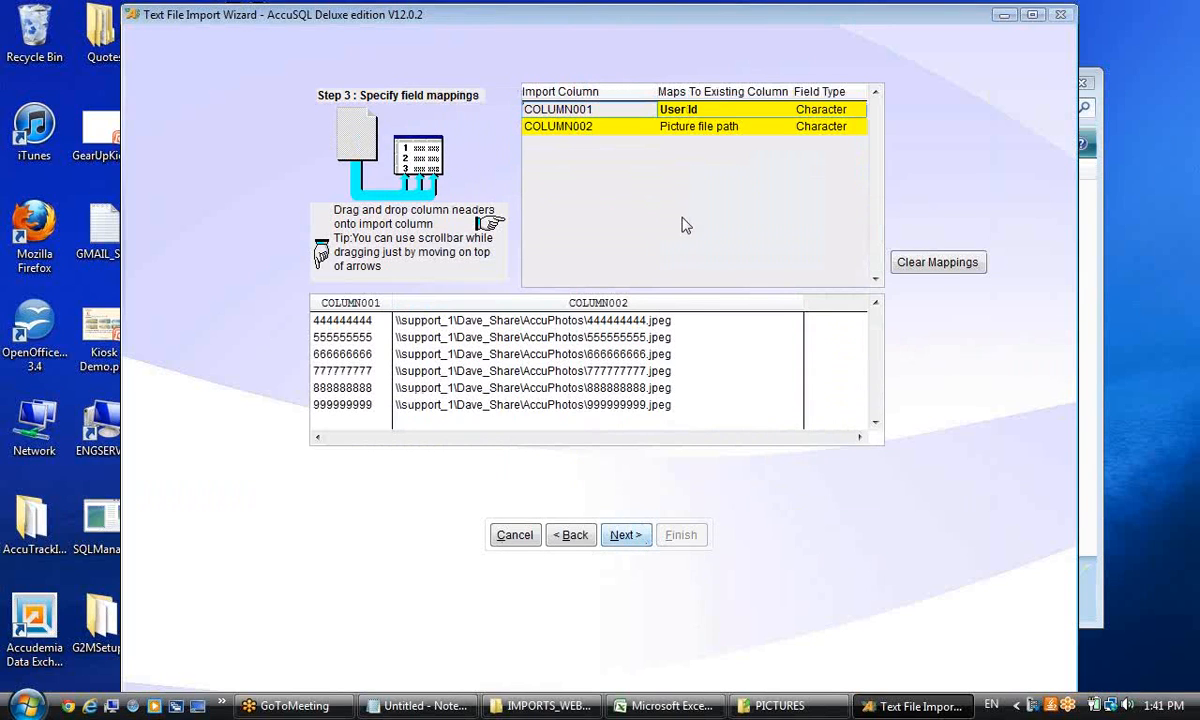
Clear the field mappings, and remap COLUMN001 to User Id and COLUMN002 to Picture file path.
click(905, 262)
drag(340, 300, 570, 118)
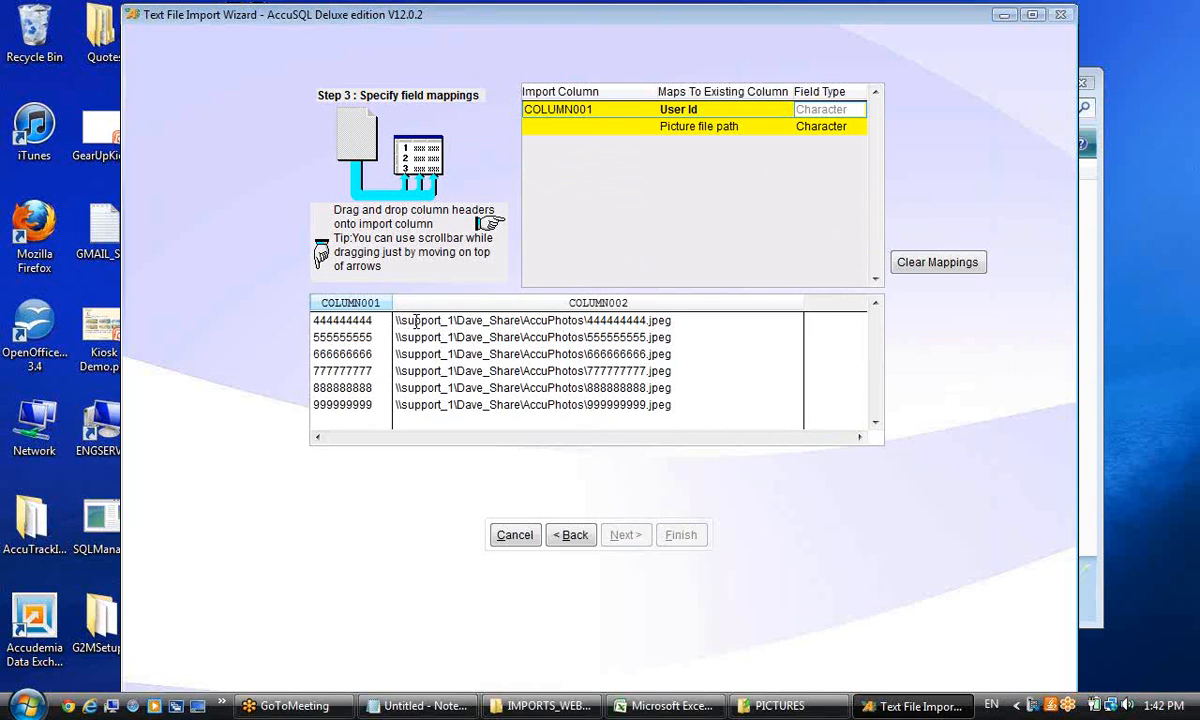
drag(405, 320, 577, 321)
click(513, 320)
click(577, 321)
click(669, 320)
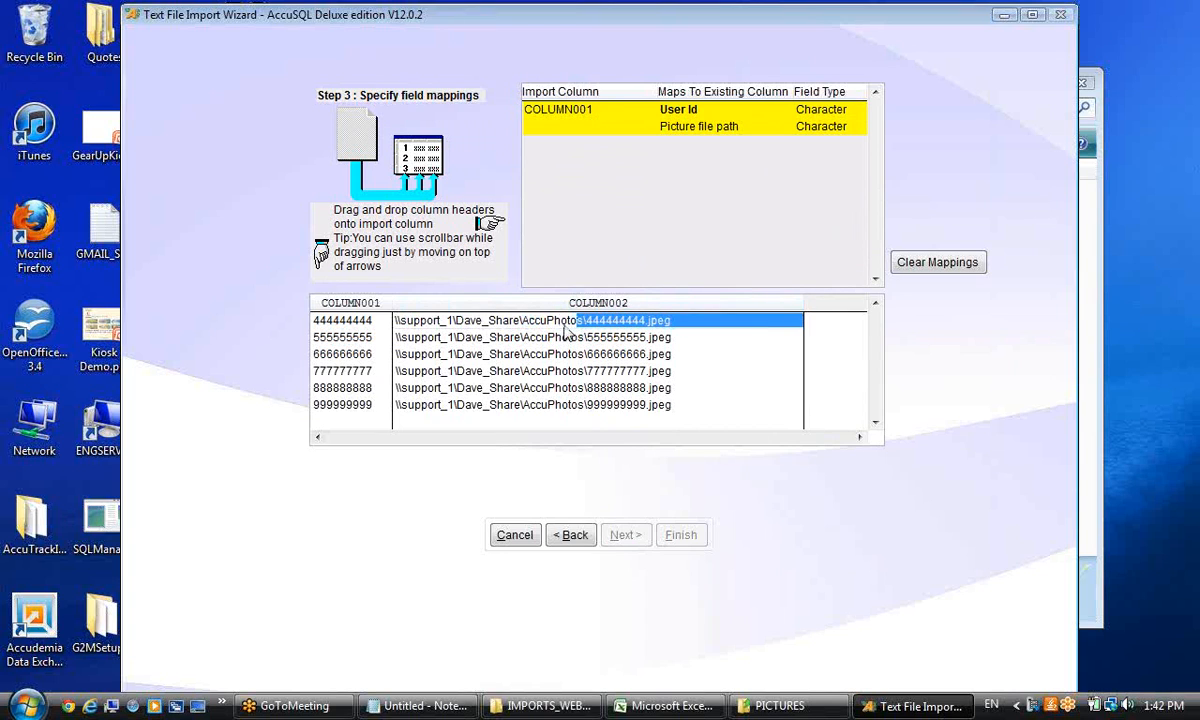
click(561, 321)
click(485, 322)
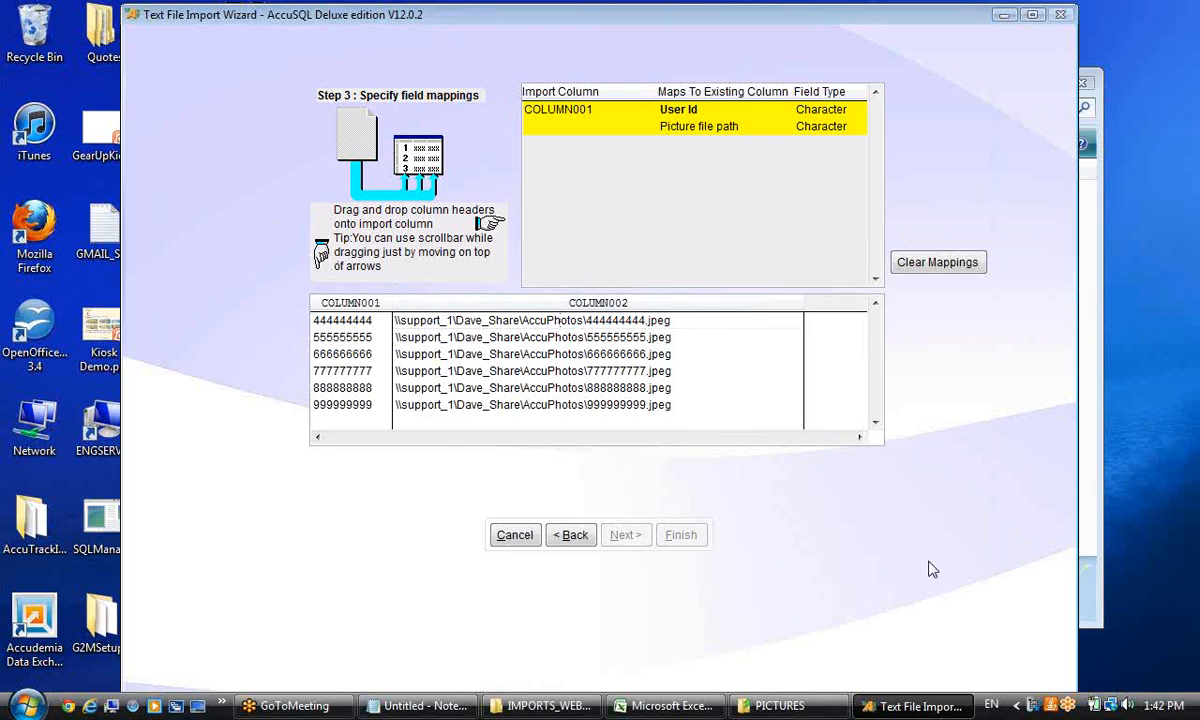
click(577, 127)
drag(484, 304, 571, 130)
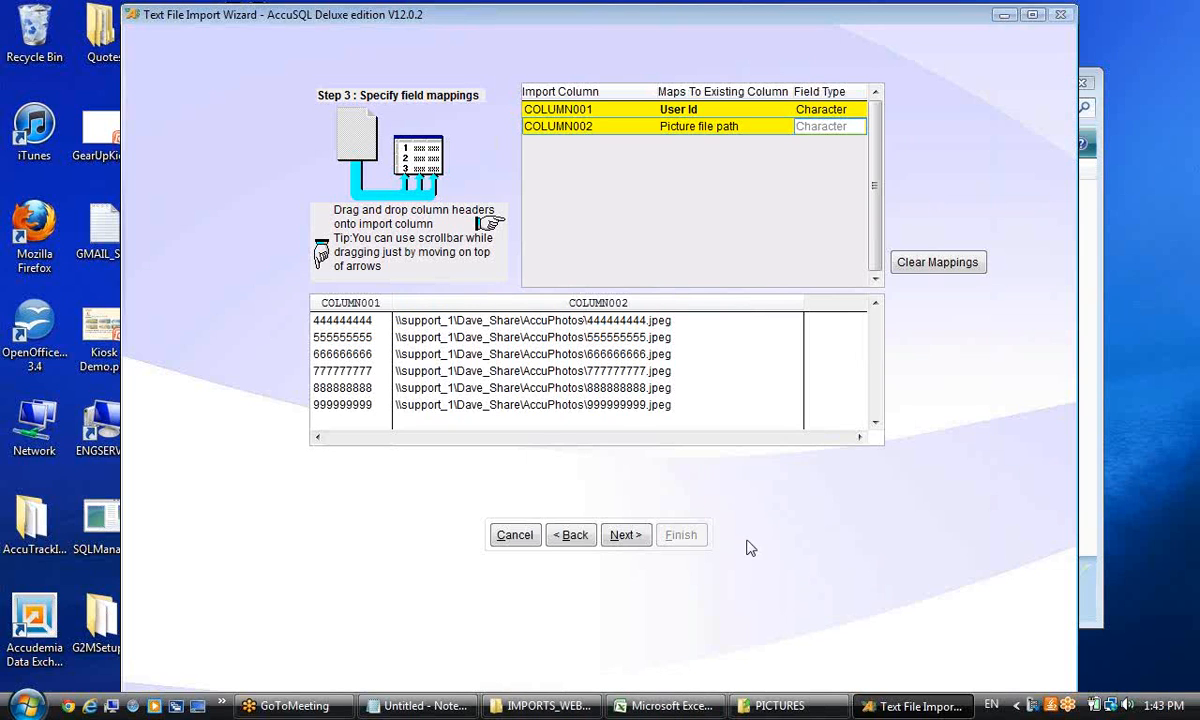
Import all the student photo records and close the import results.
click(622, 538)
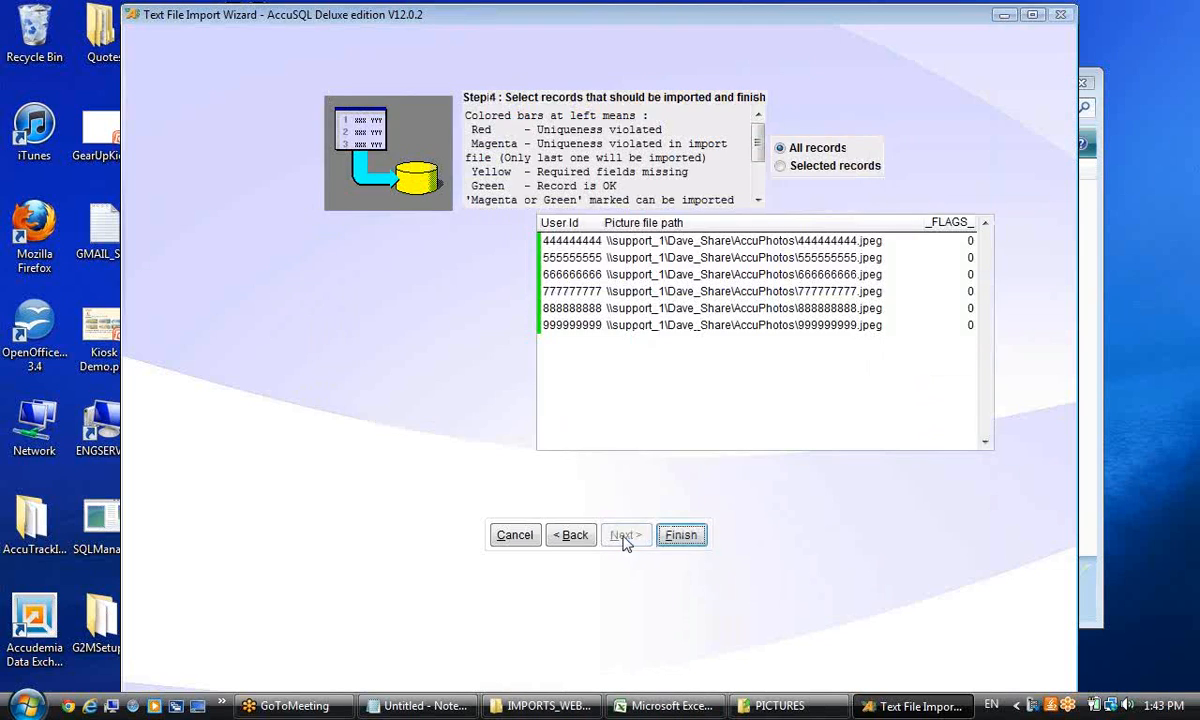
click(684, 537)
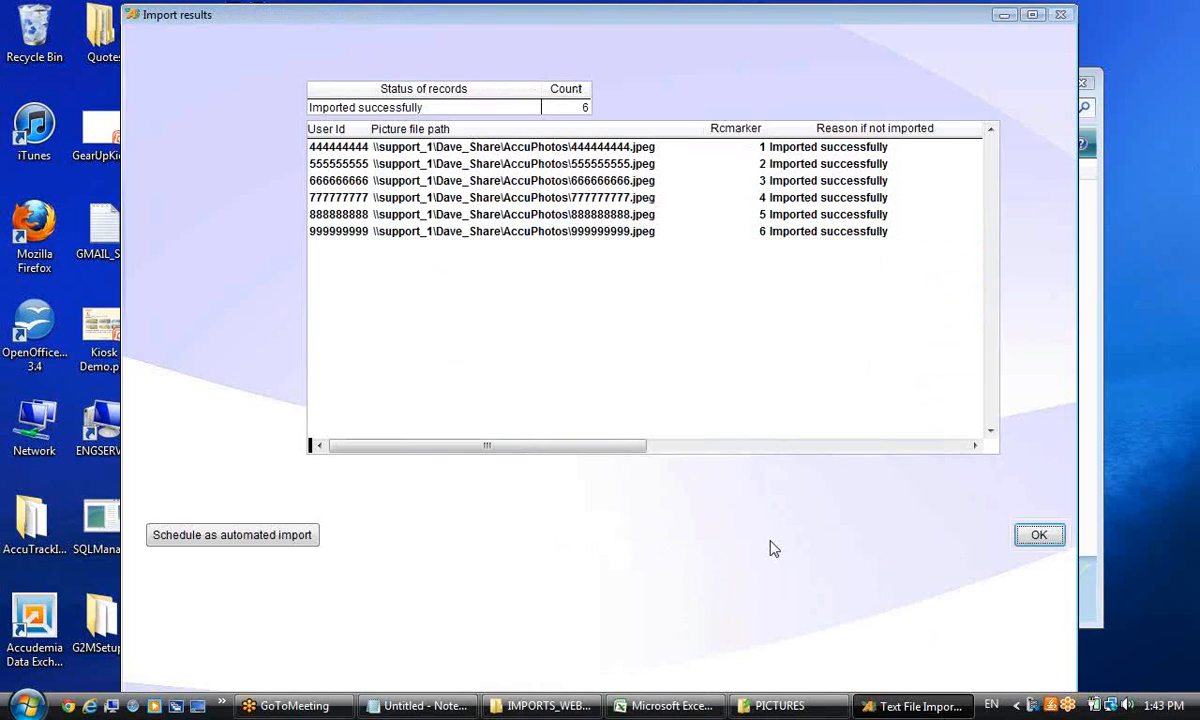
click(1039, 535)
Open the Students form under Student Setup, check the photo on each student's record, and close the form.
scroll(600, 361, up, 5)
scroll(588, 360, up, 2)
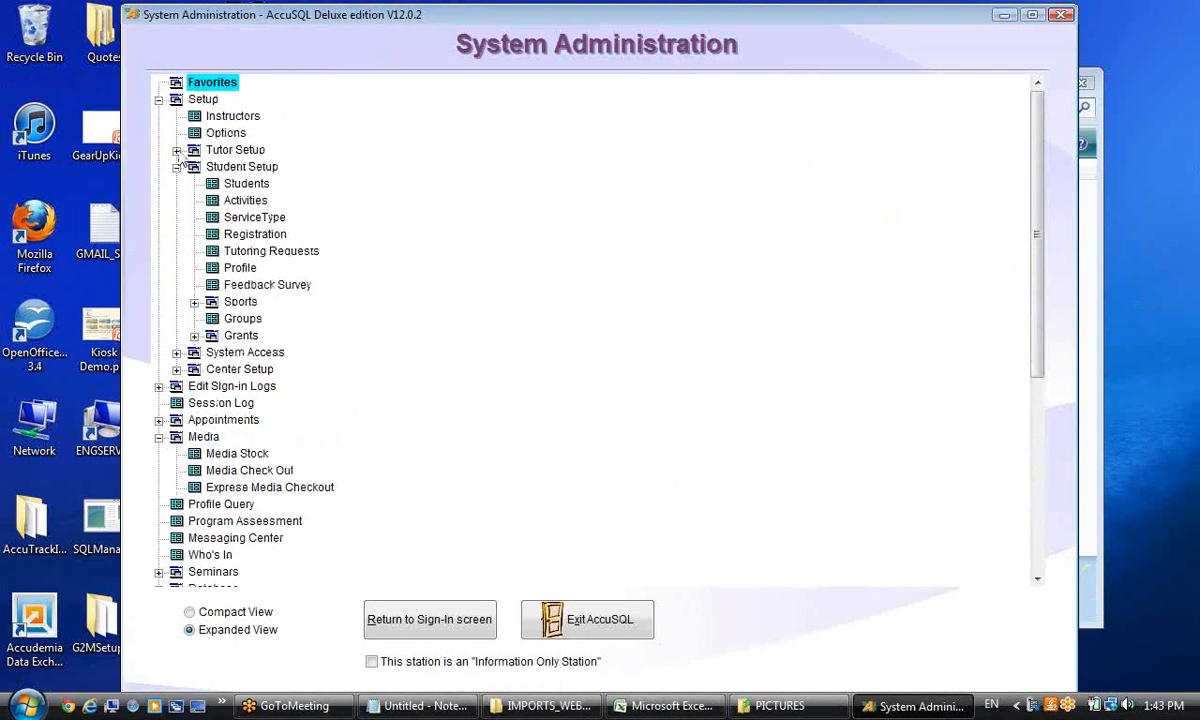
click(226, 181)
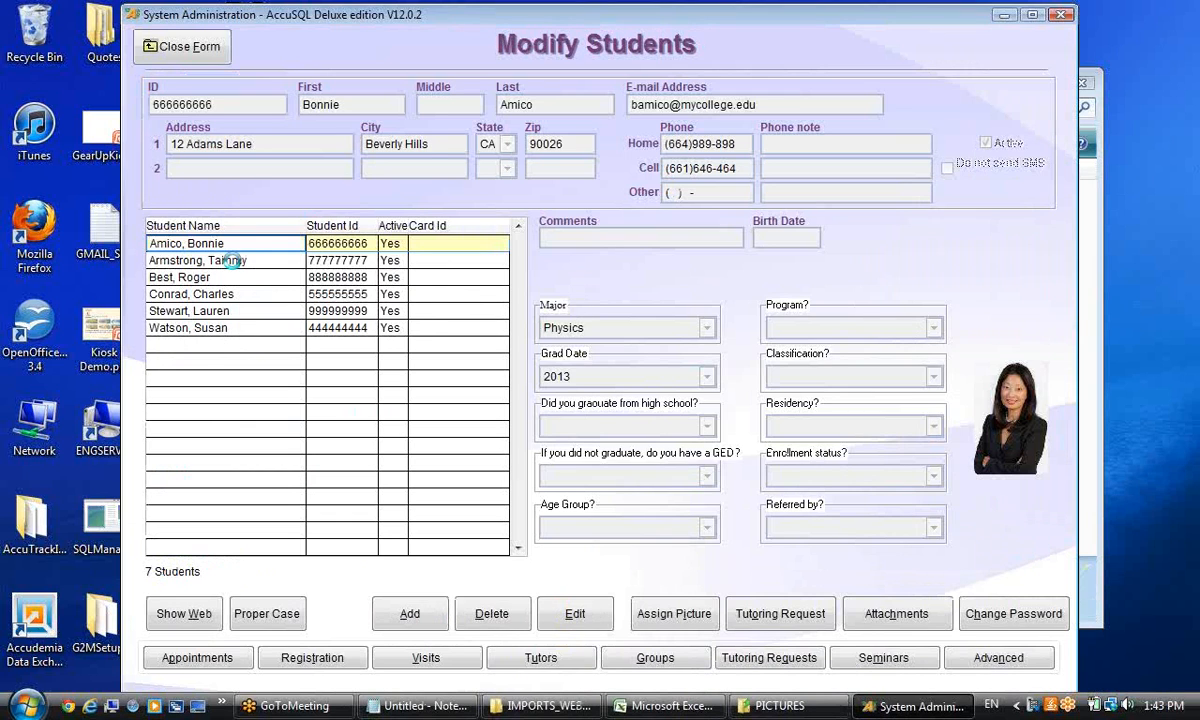
click(224, 260)
click(232, 277)
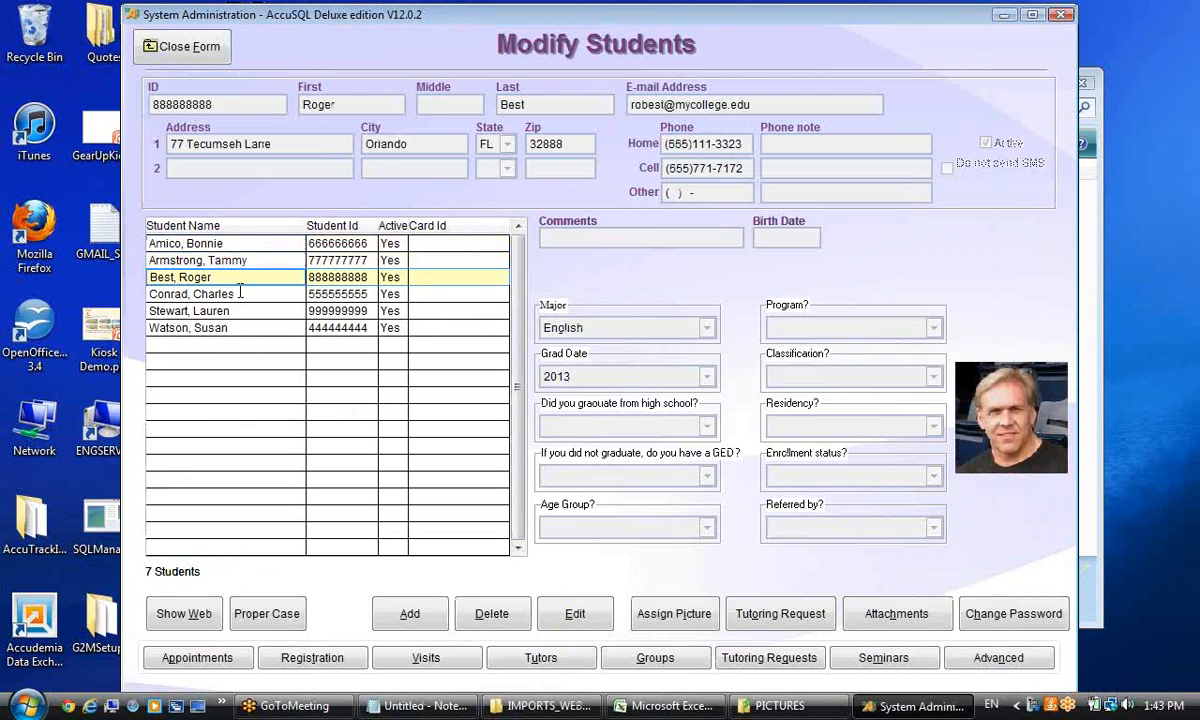
click(240, 293)
click(240, 310)
click(236, 327)
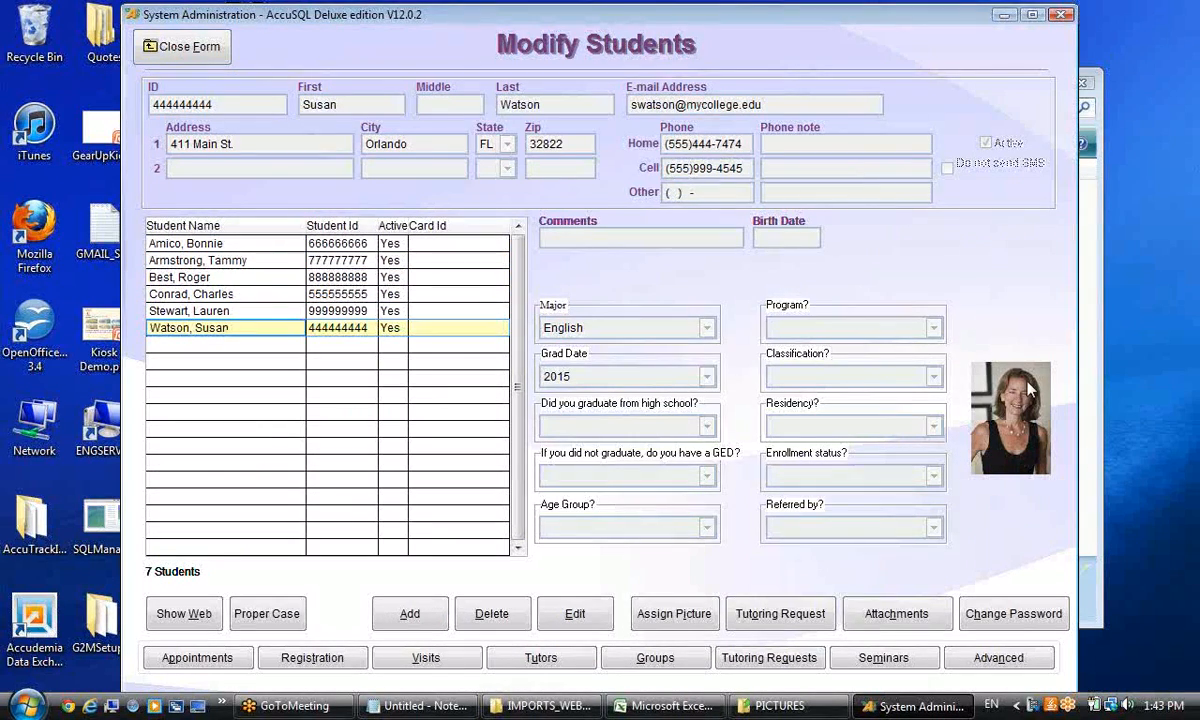
click(214, 230)
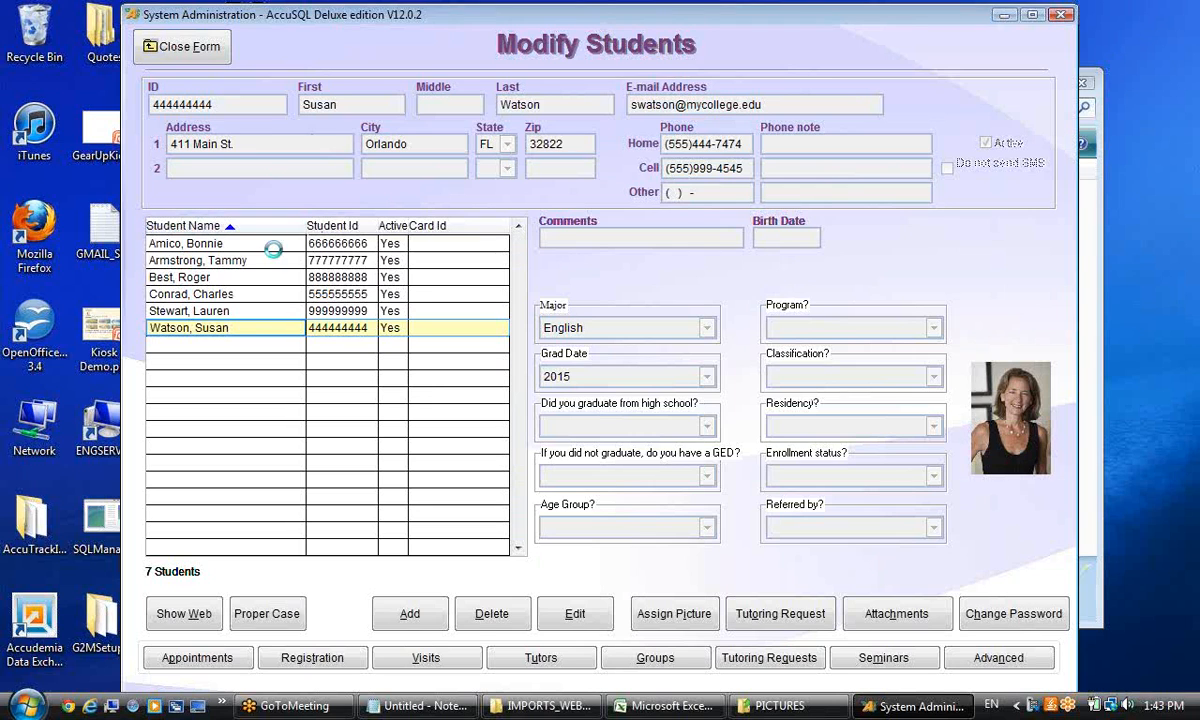
click(255, 243)
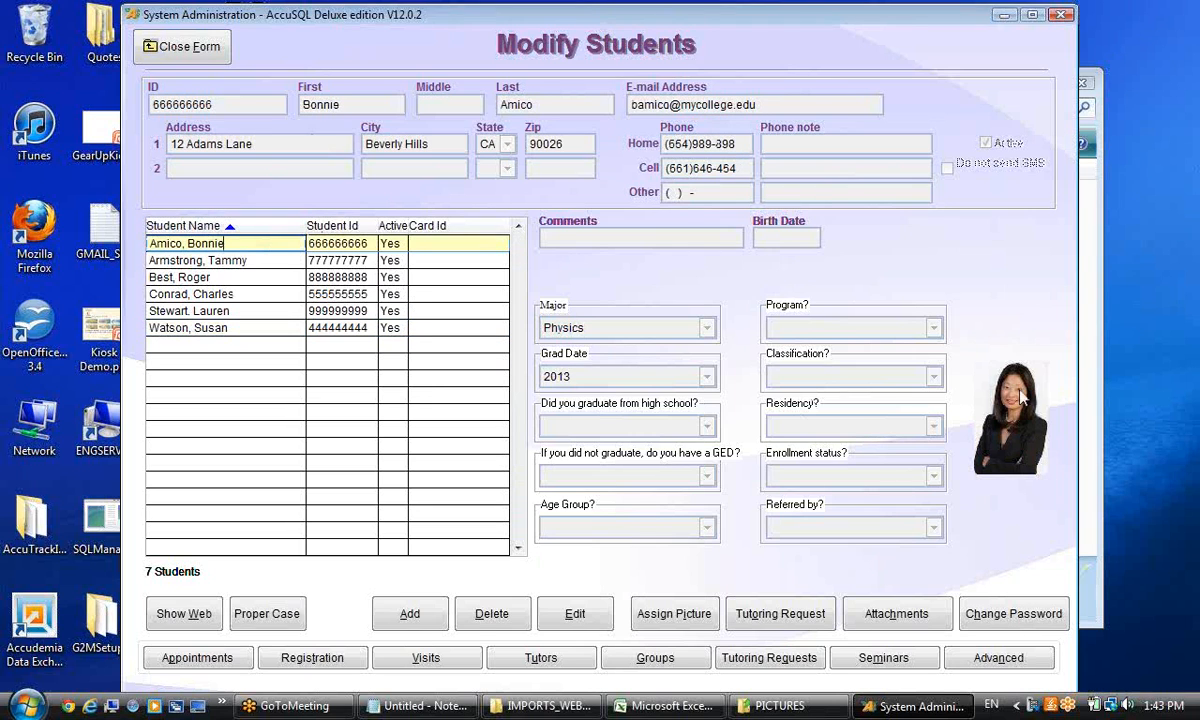
click(175, 50)
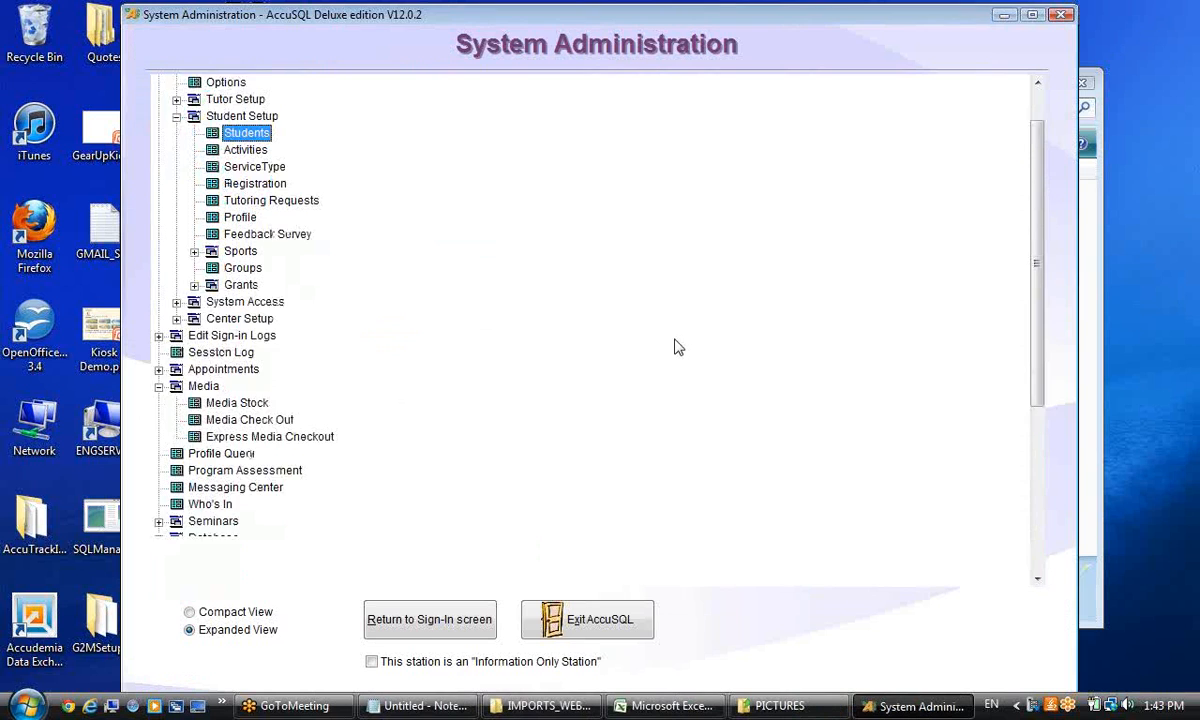
scroll(645, 440, up, 2)
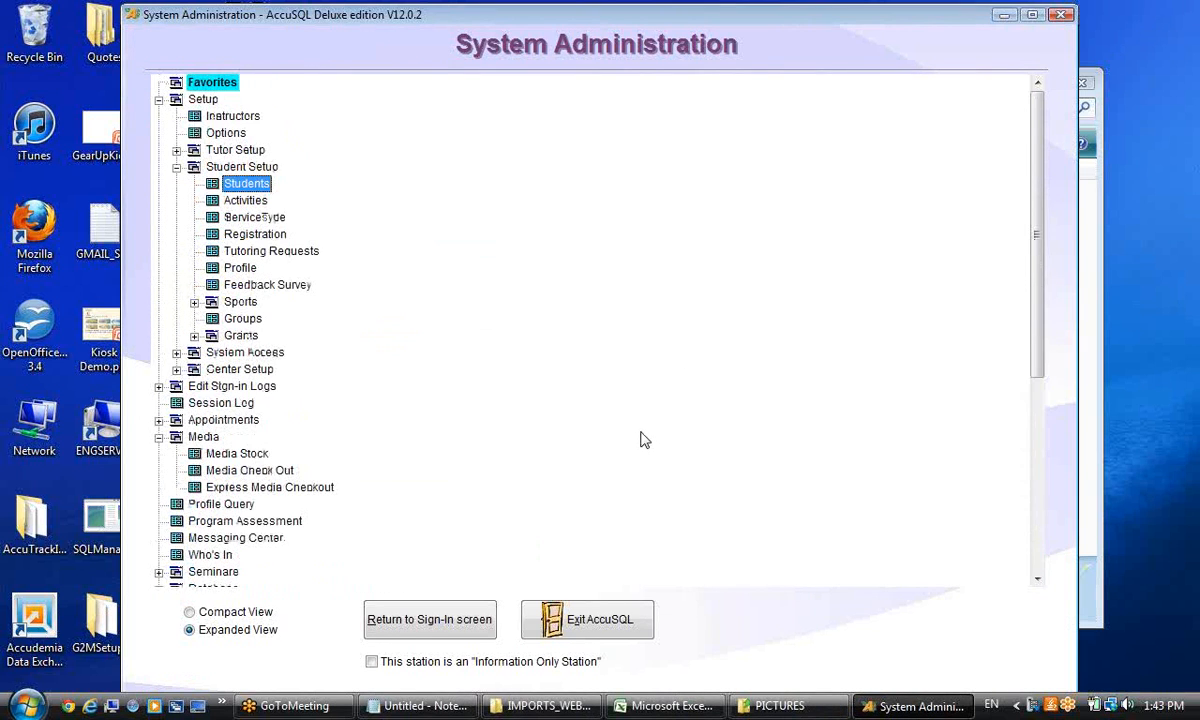
scroll(648, 384, down, 1)
scroll(656, 383, up, 1)
click(1040, 413)
drag(1040, 413, 1031, 231)
mouse_move(1040, 233)
mouse_down()
mouse_move(1042, 447)
mouse_move(1040, 238)
mouse_up()
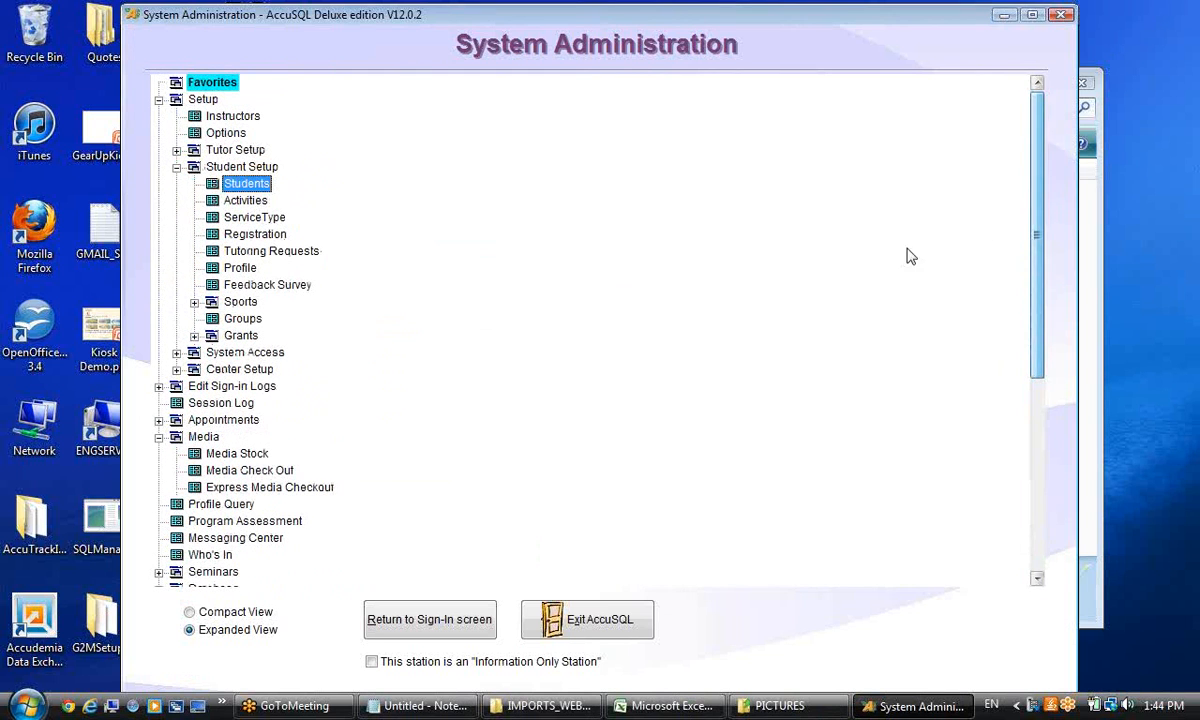
Collapse the Student Setup and Database branches of the System Administration tree.
click(179, 169)
scroll(737, 249, down, 3)
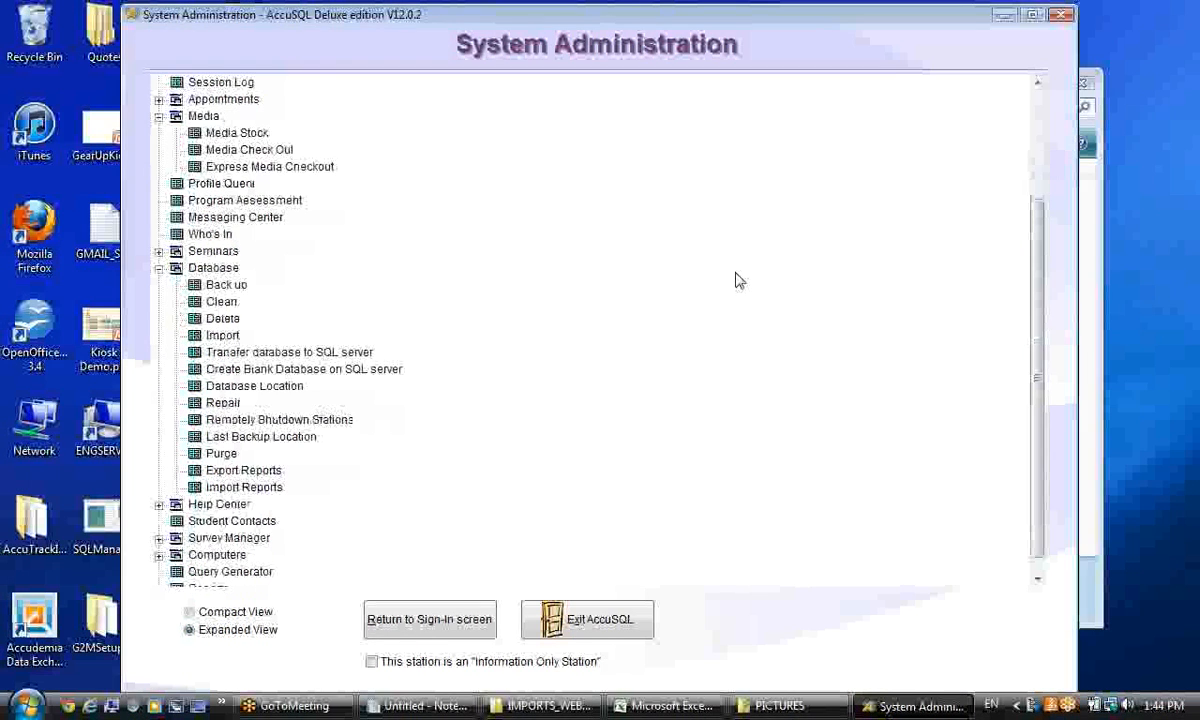
scroll(737, 280, up, 3)
click(159, 420)
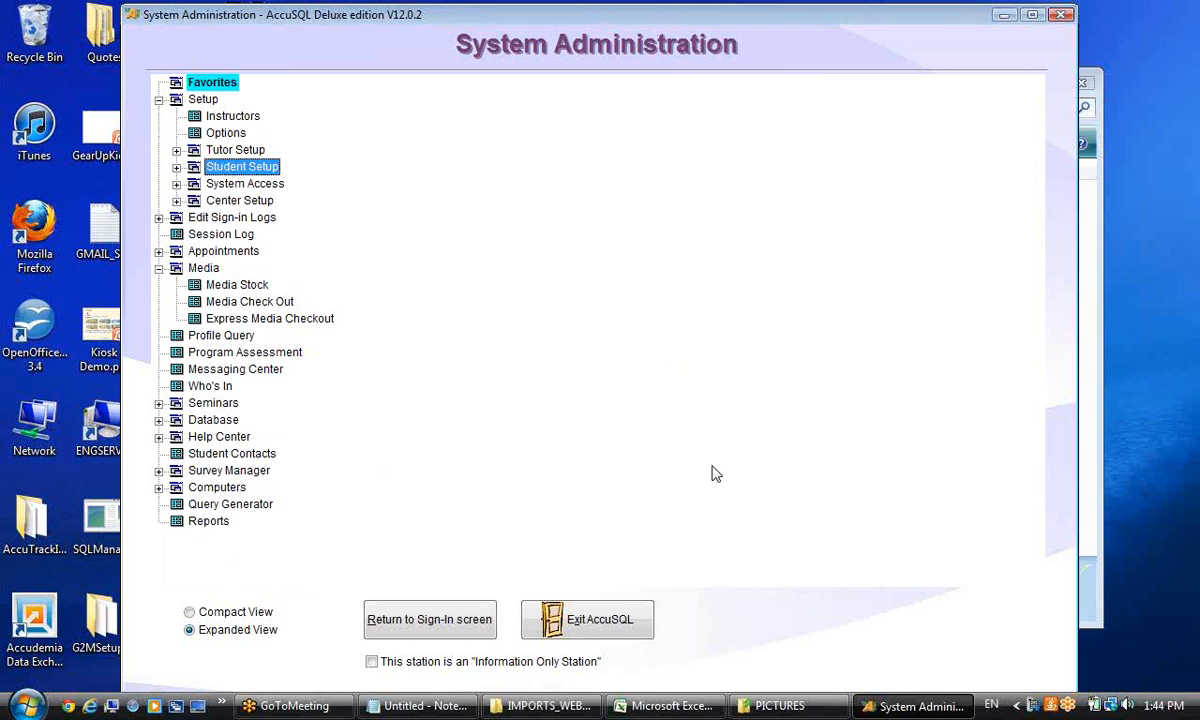
Start a new database import, show all file types and choose grades.csv as the file to import.
click(158, 420)
click(213, 424)
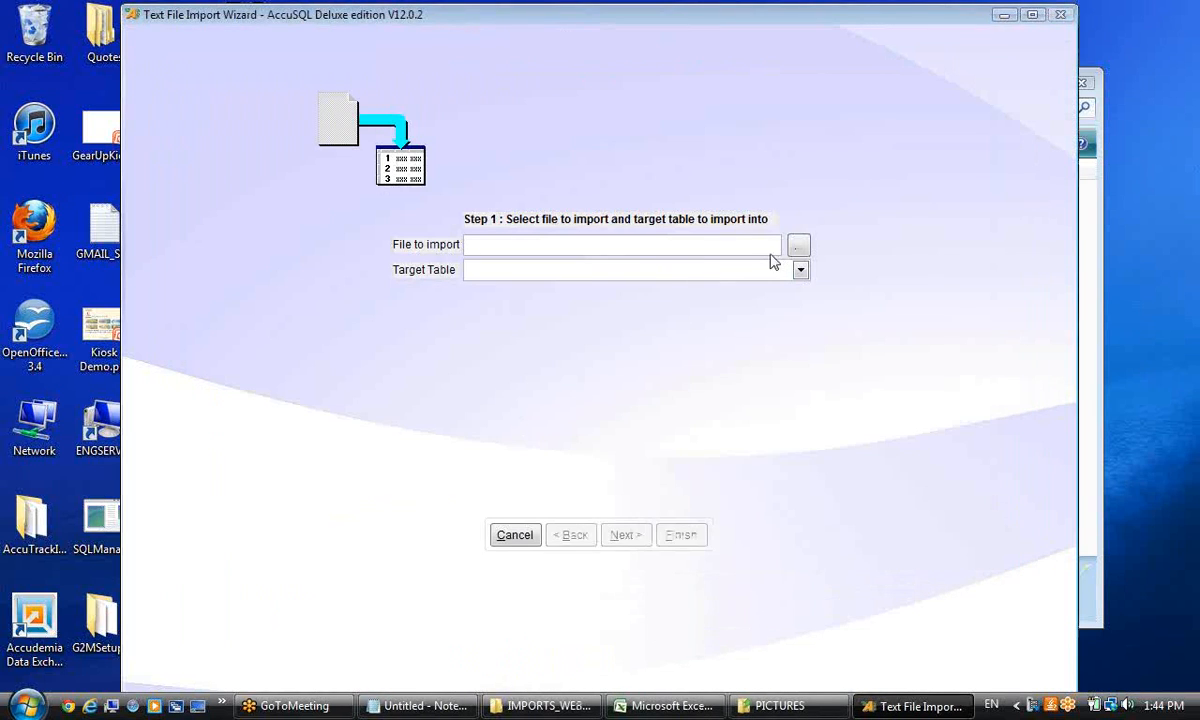
click(797, 246)
click(563, 512)
click(568, 526)
click(510, 345)
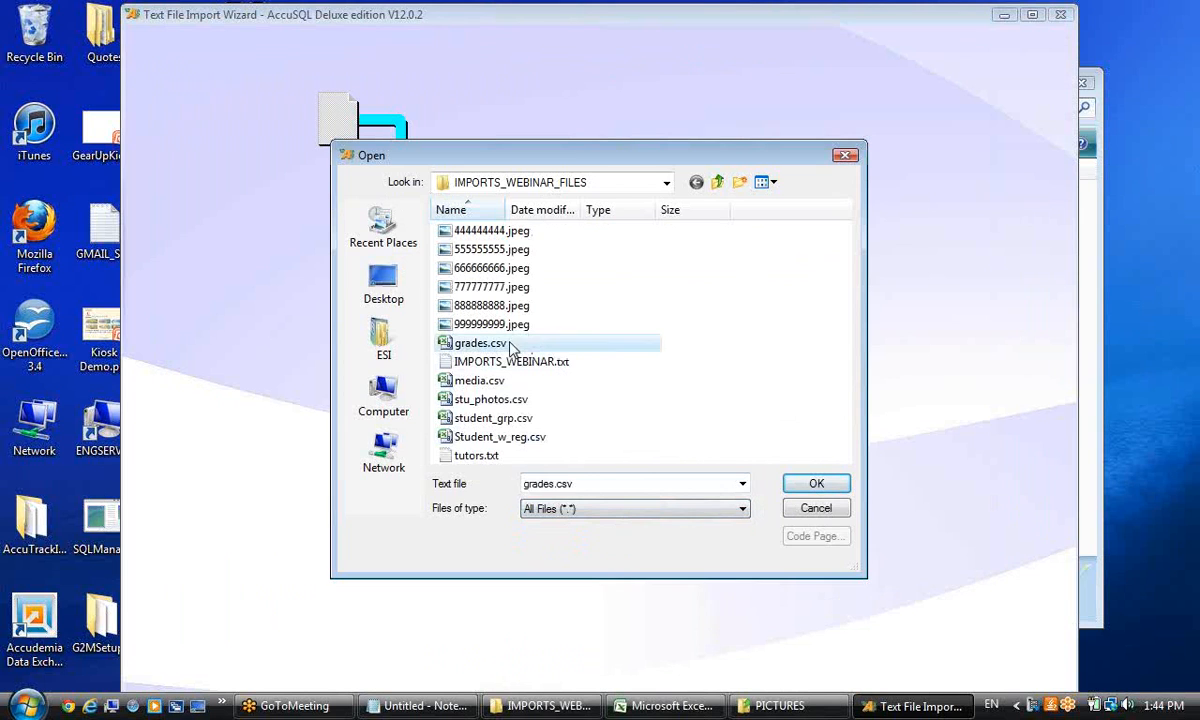
click(814, 483)
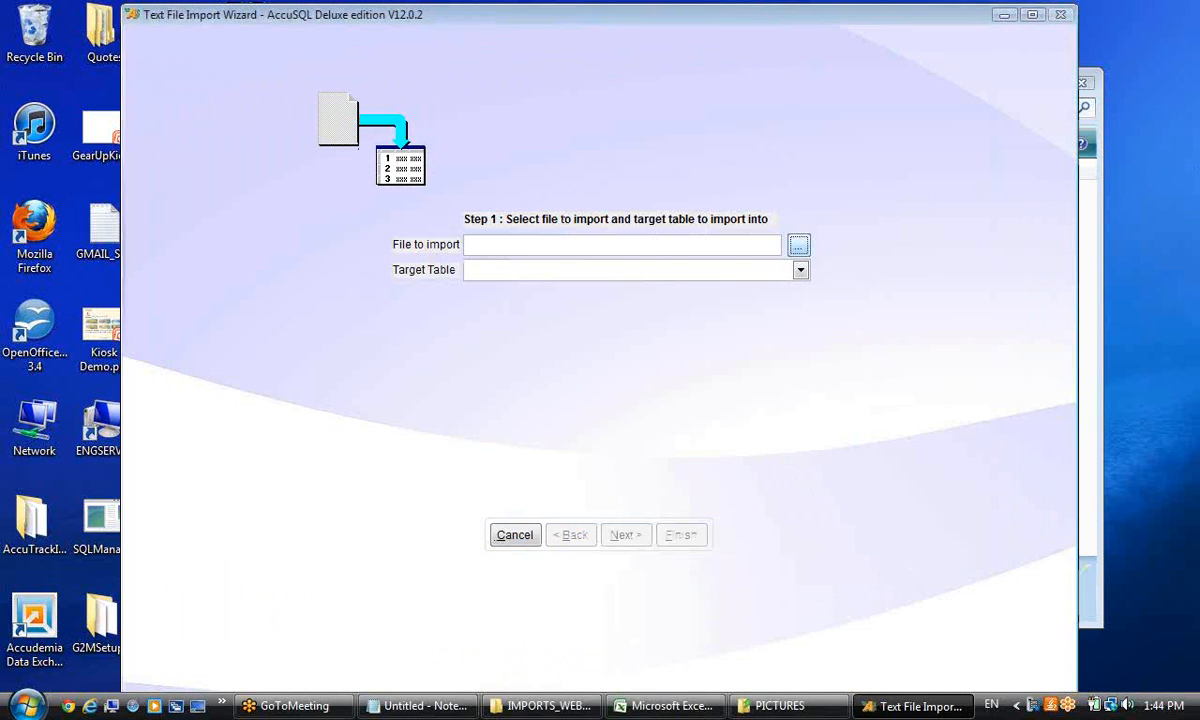
Set the target table to Grades Table, accept the comma-delimited file type and continue to the field mappings.
click(706, 270)
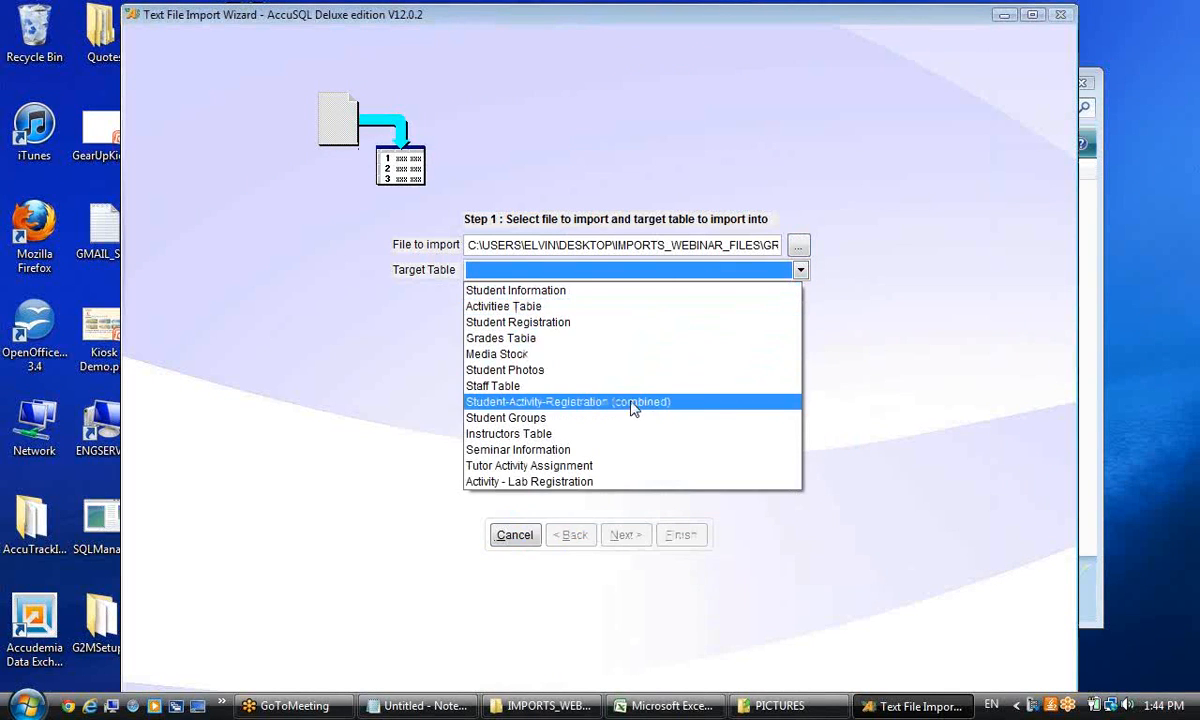
click(520, 338)
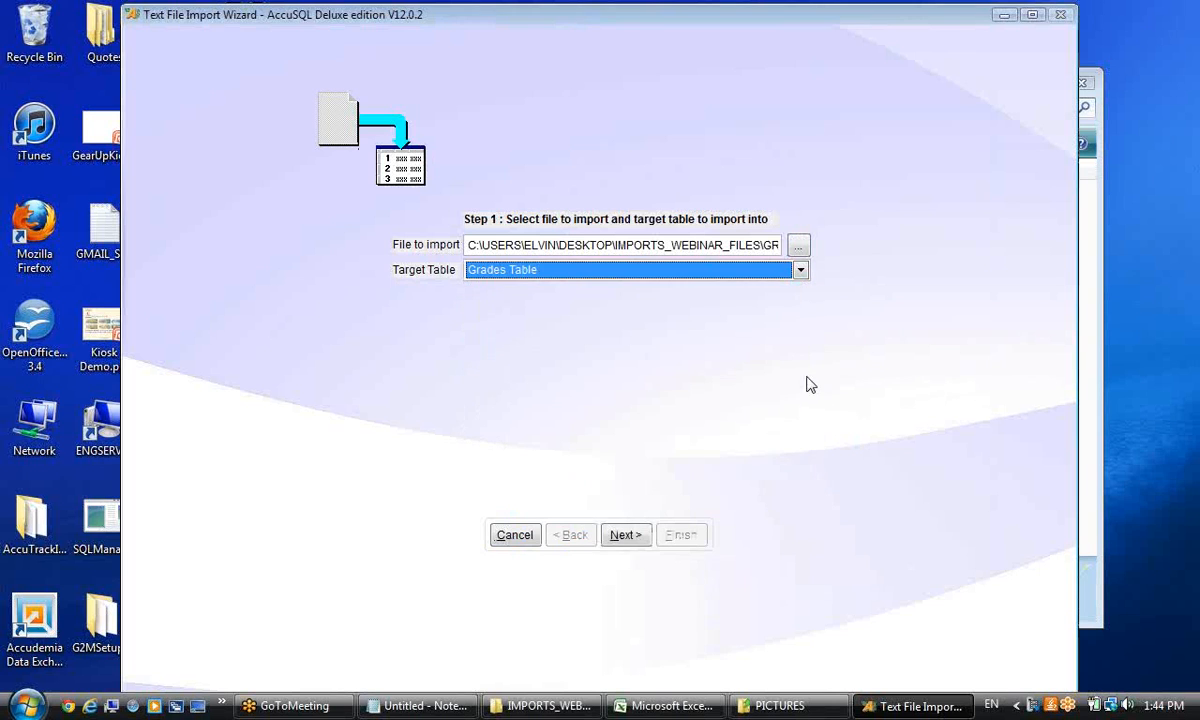
click(647, 541)
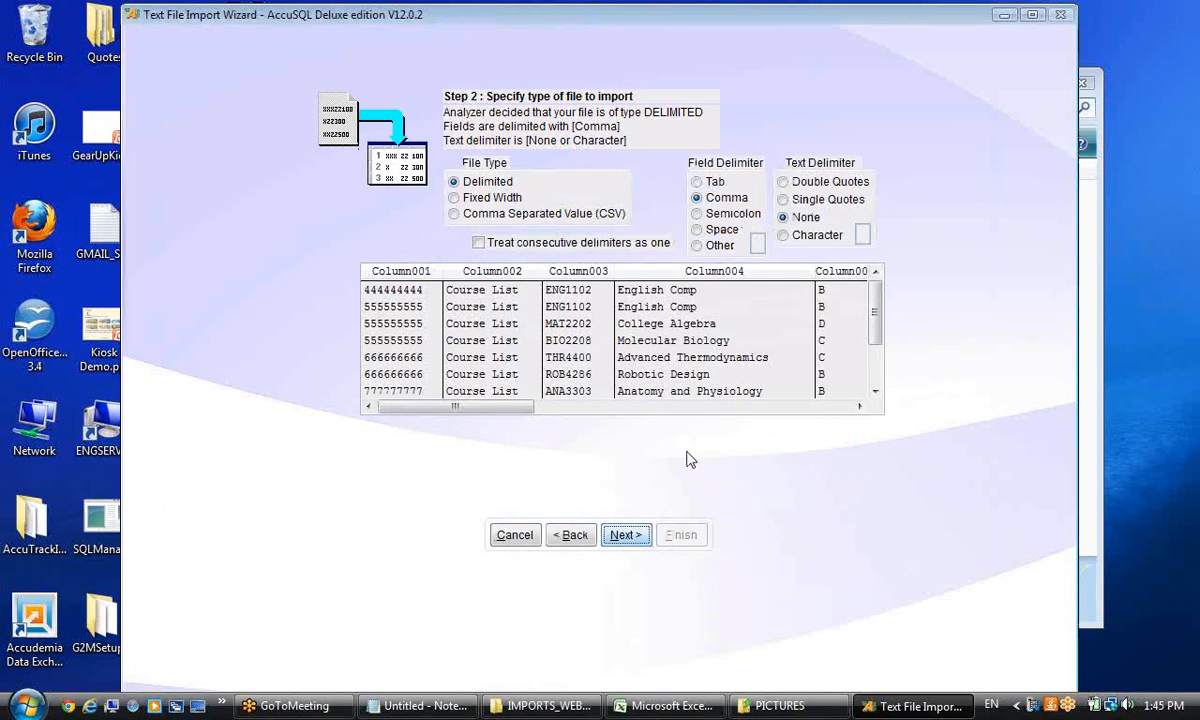
click(623, 535)
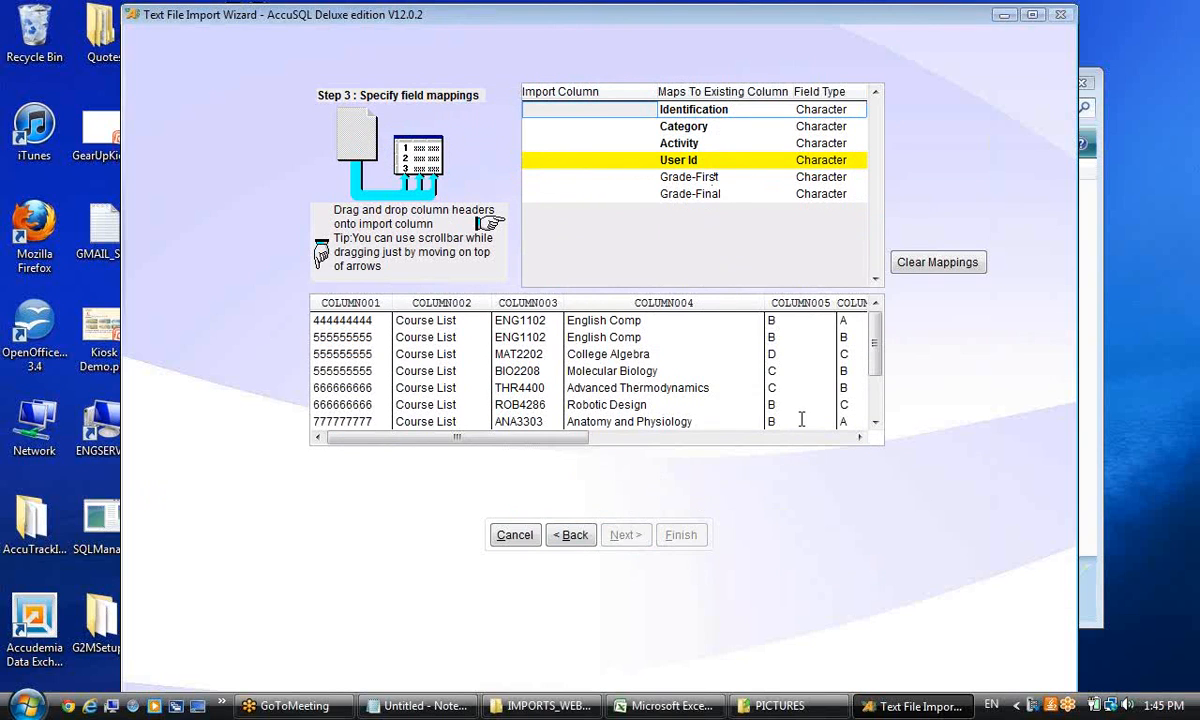
Map COLUMN001 to User Id, COLUMN002 to Category, COLUMN003 to Identification and COLUMN004 to Activity.
drag(335, 302, 560, 160)
drag(441, 302, 557, 126)
drag(540, 300, 557, 110)
drag(645, 304, 560, 145)
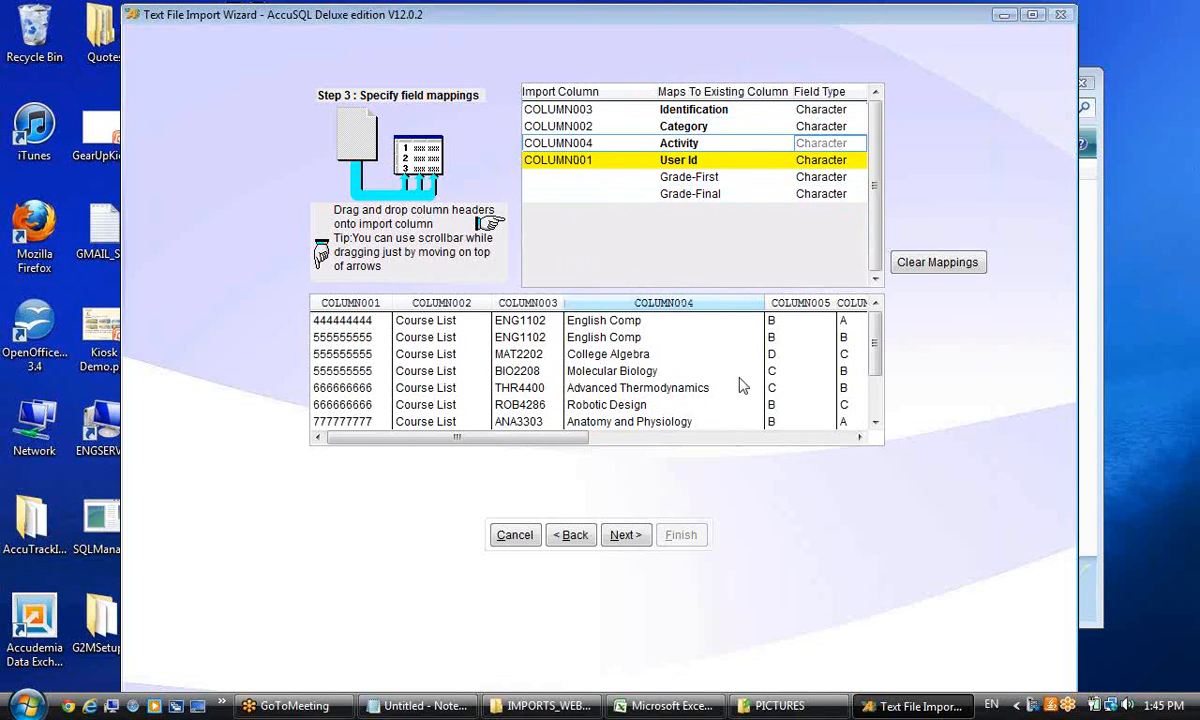
Map COLUMN005 to Grade-First and COLUMN006 to Grade-Final.
click(767, 444)
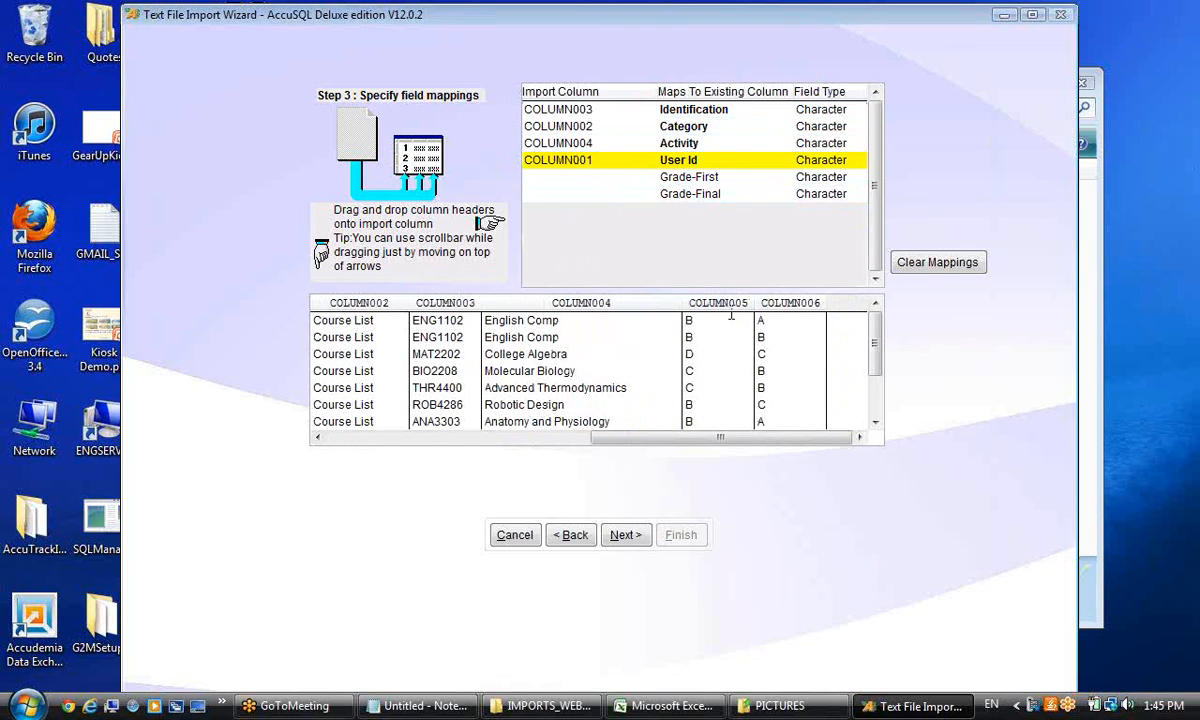
drag(718, 304, 572, 185)
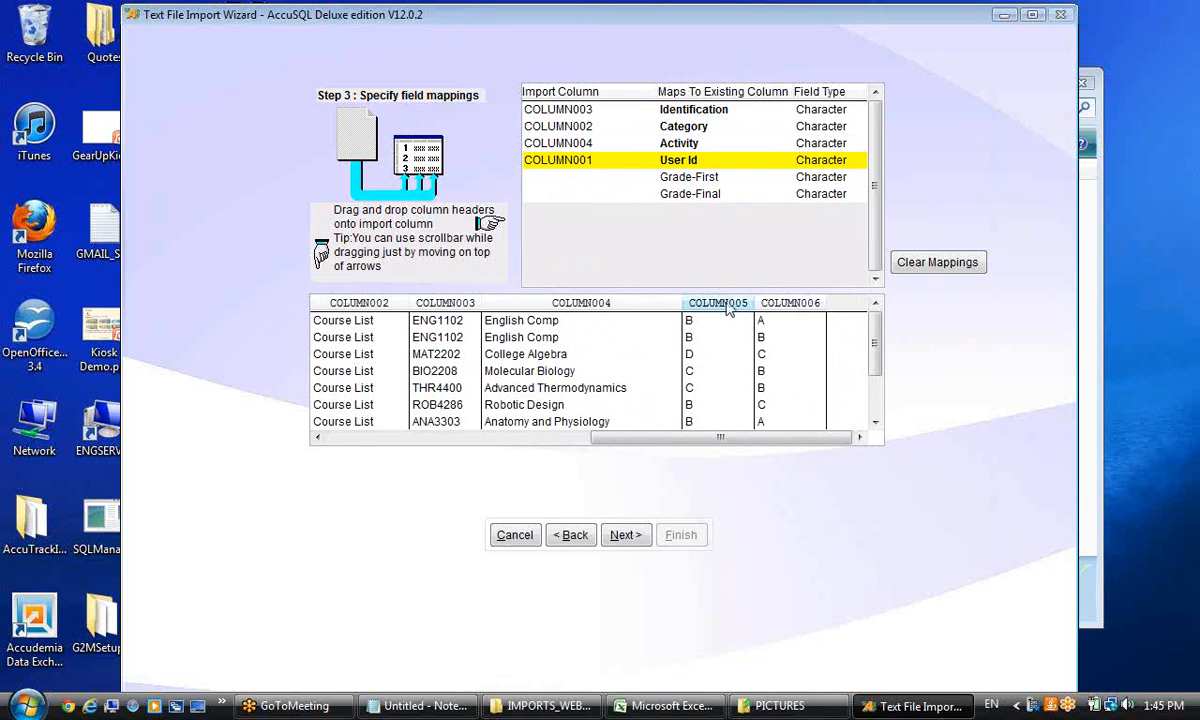
drag(727, 310, 600, 177)
drag(810, 308, 545, 194)
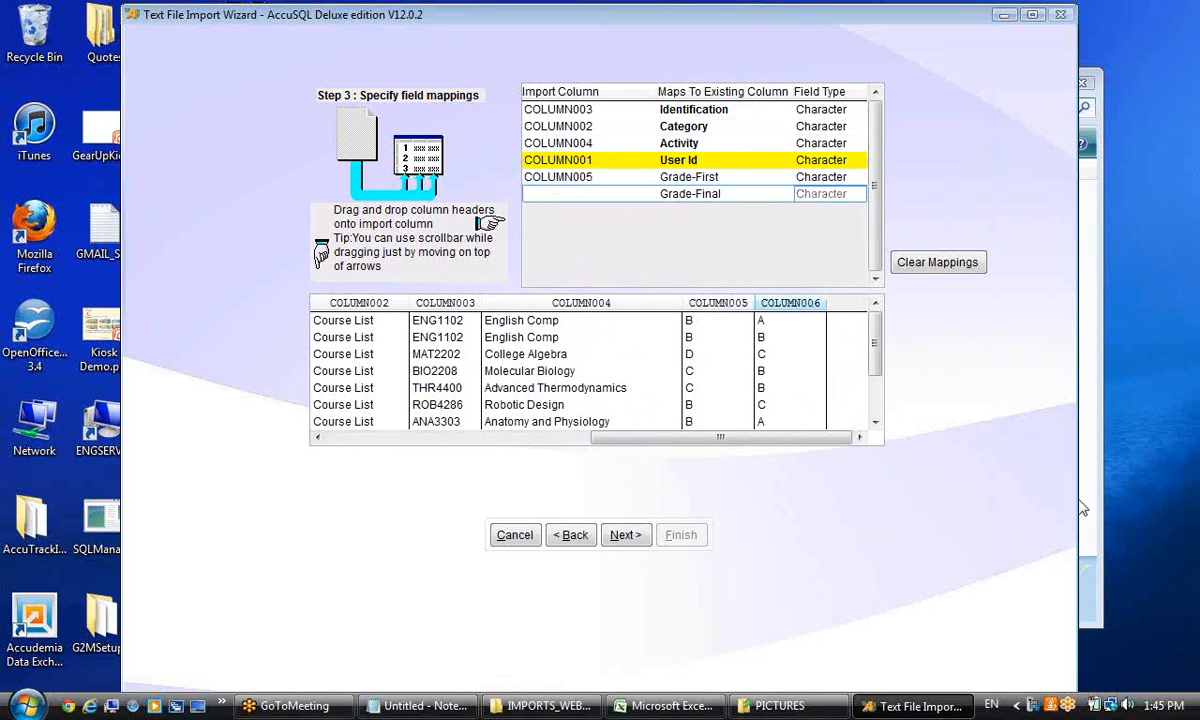
Import all the grade records and close the import results.
click(622, 535)
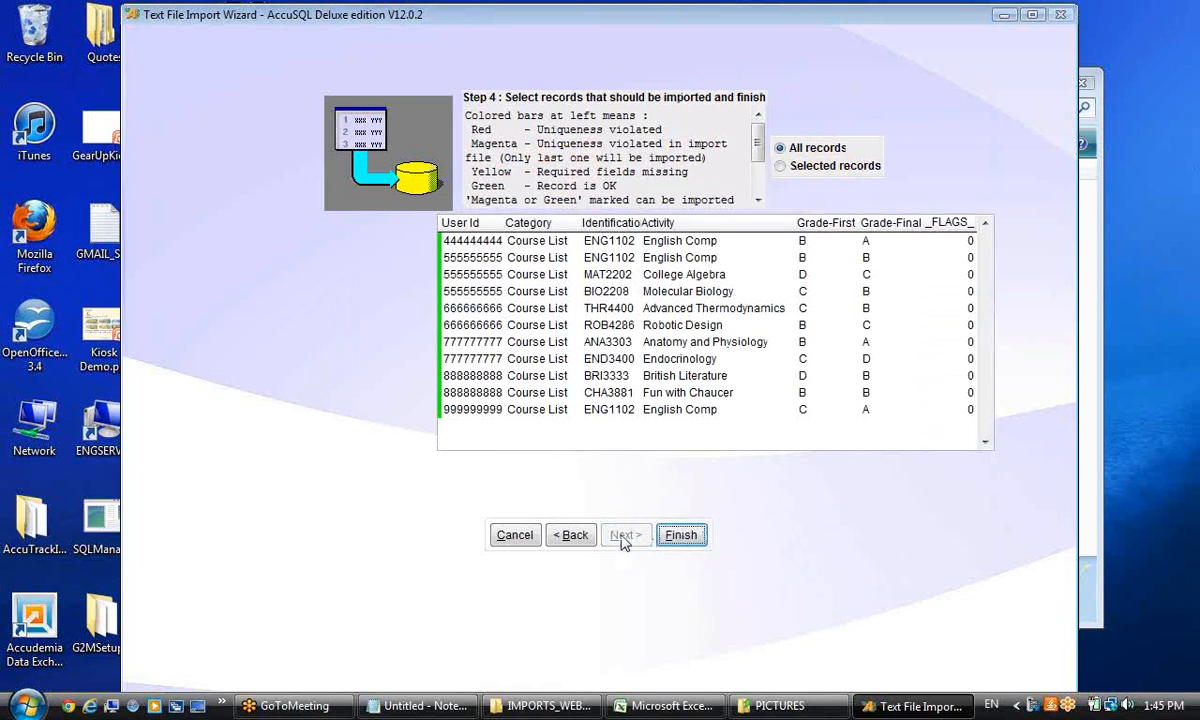
click(690, 538)
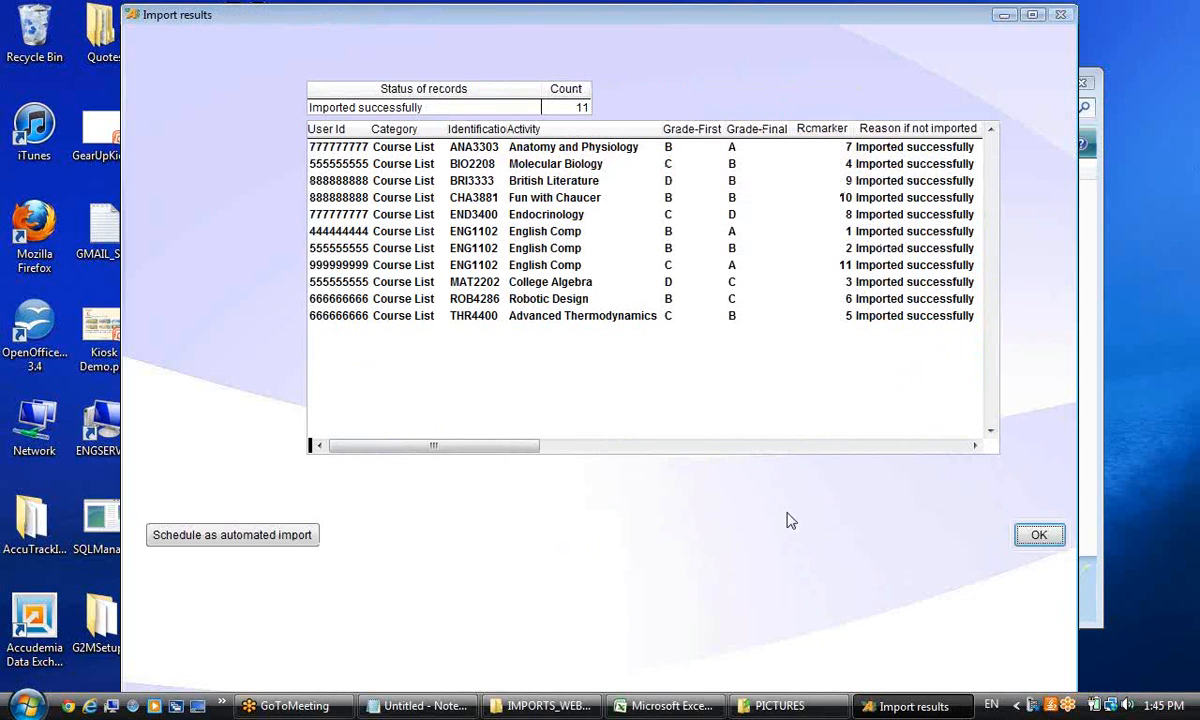
click(1037, 537)
Open Program Assessment and check the students available for several Course List activities, from BIO2208 - Molecular Biology to ROB4286 - Robotic Design.
click(290, 284)
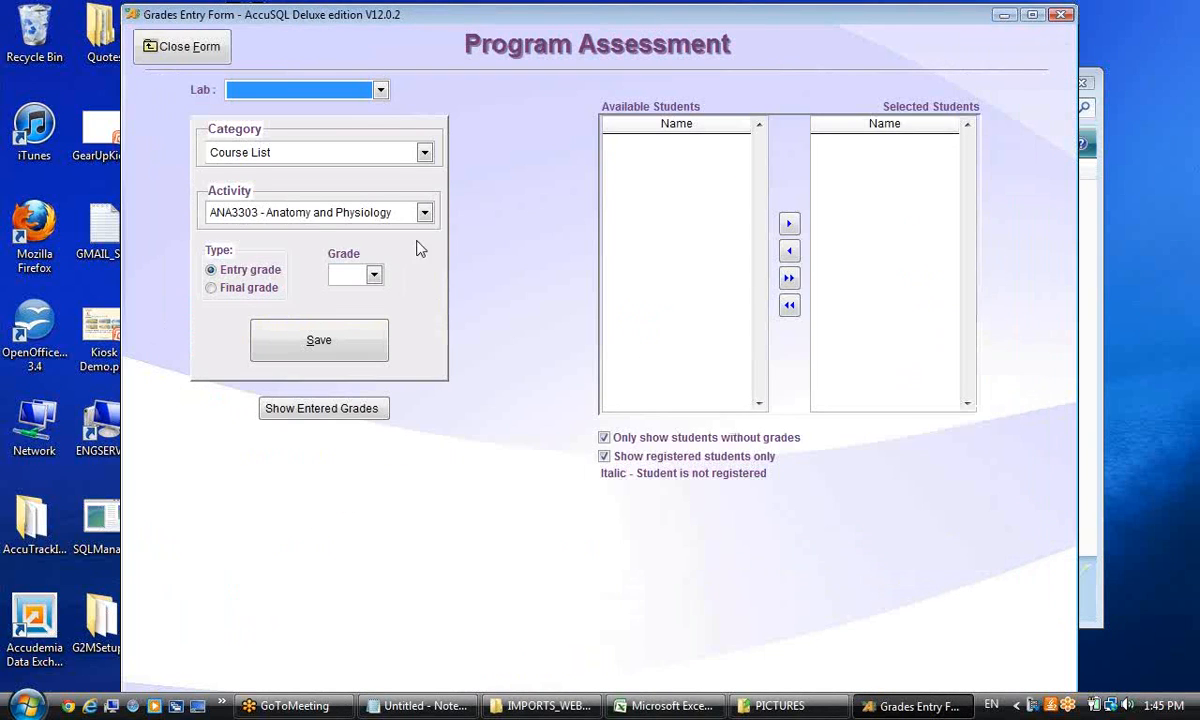
click(392, 222)
click(376, 249)
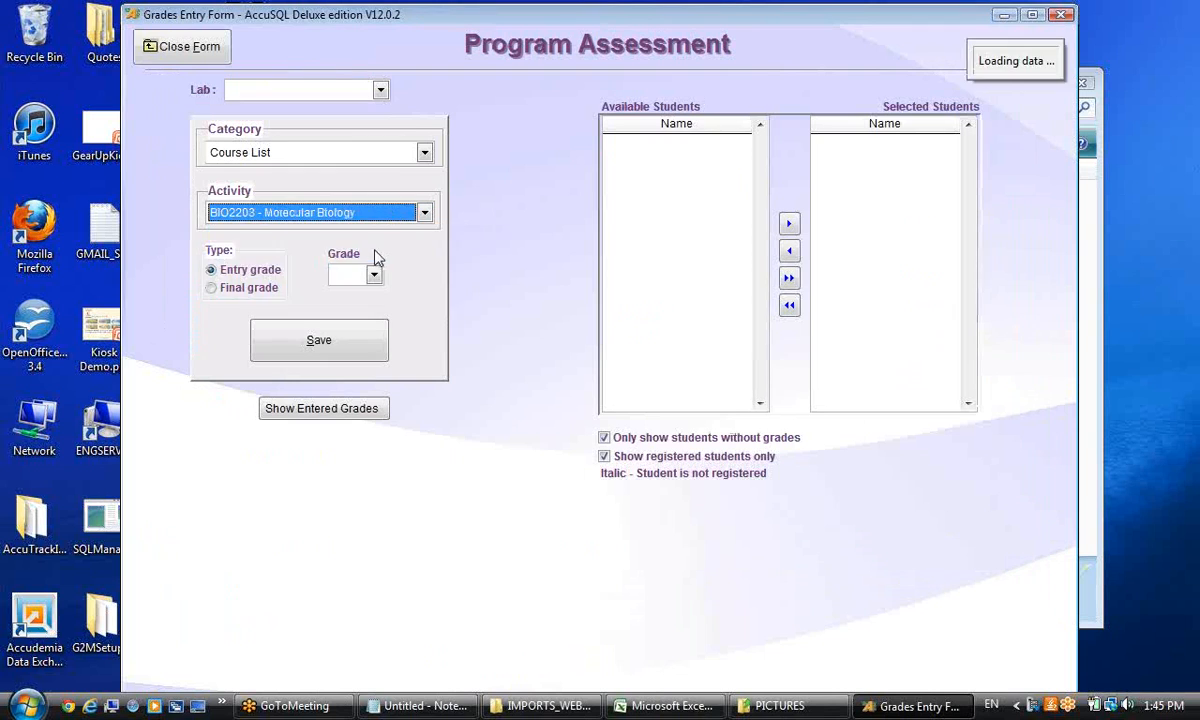
click(387, 221)
click(376, 249)
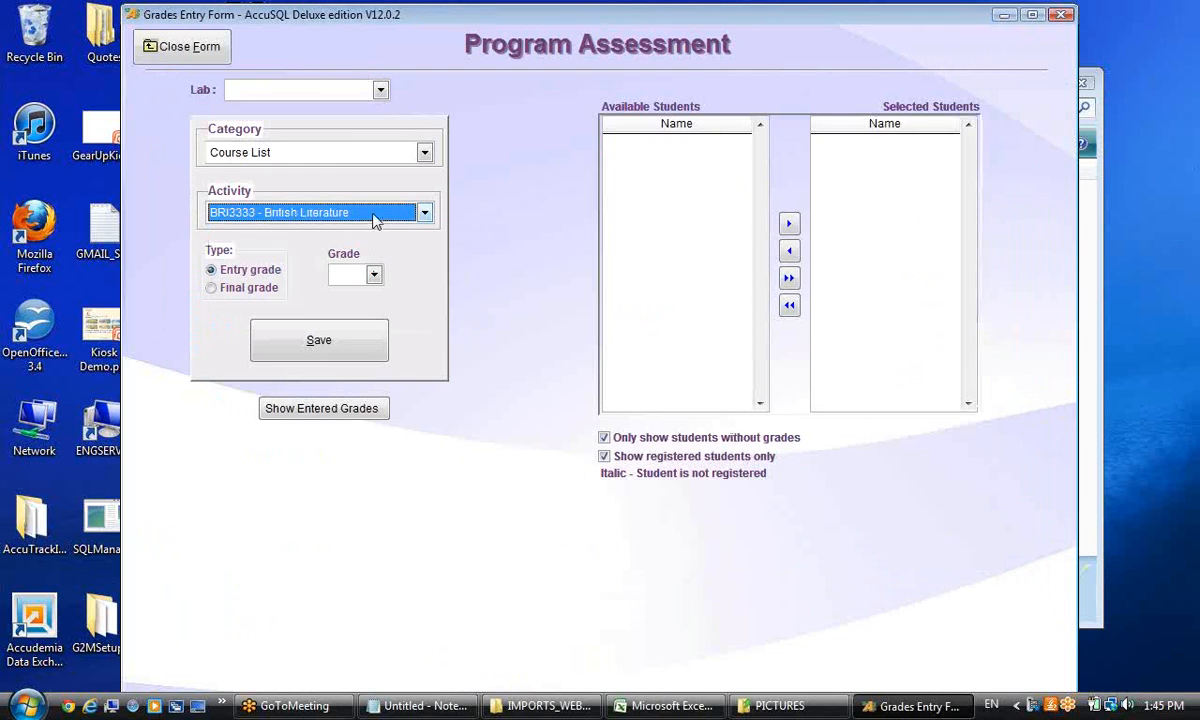
click(378, 212)
click(378, 265)
click(358, 212)
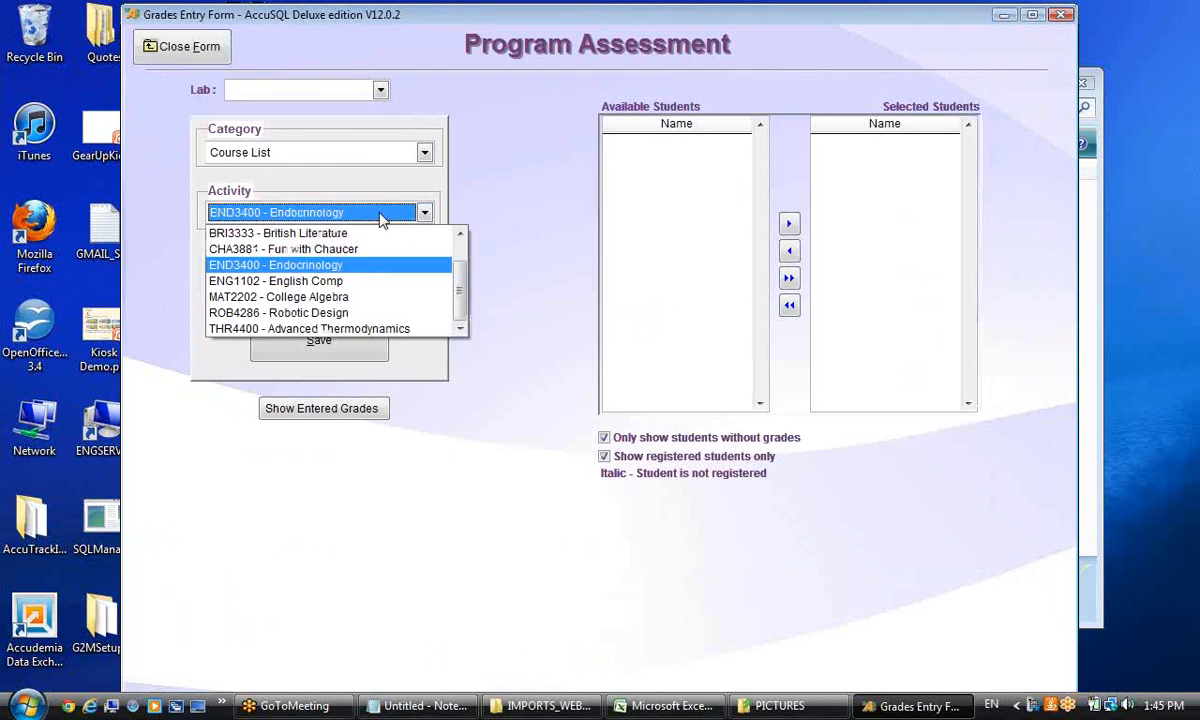
click(378, 297)
click(378, 213)
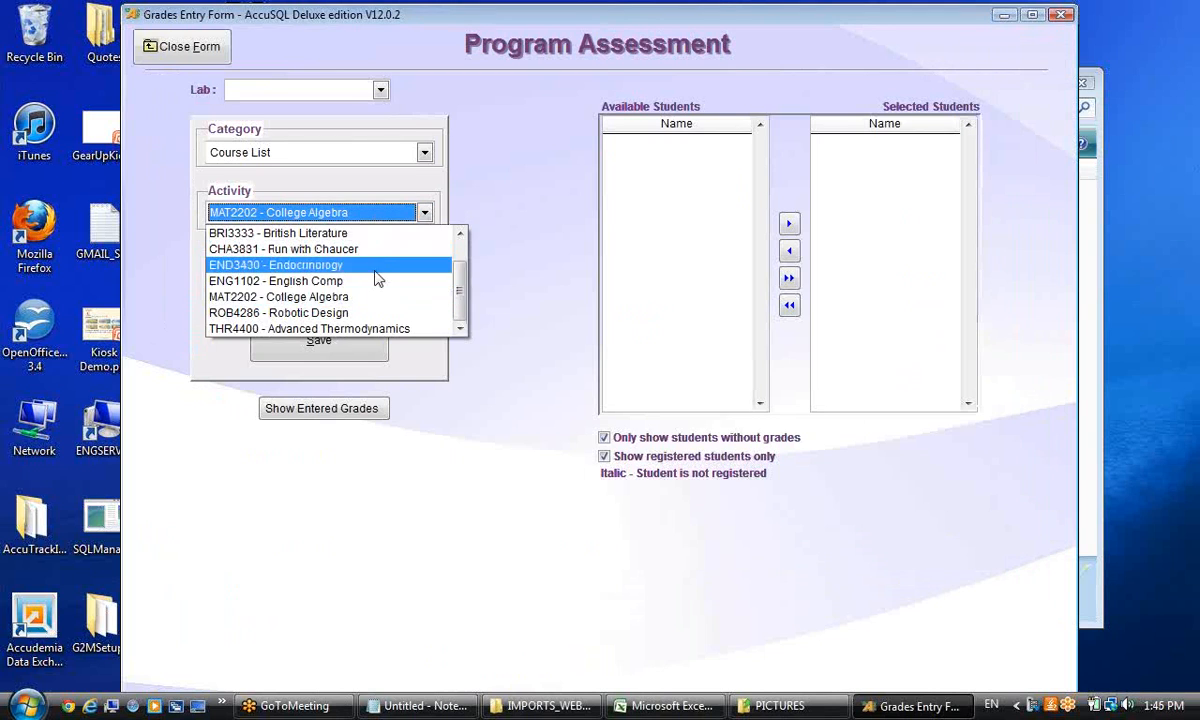
click(388, 326)
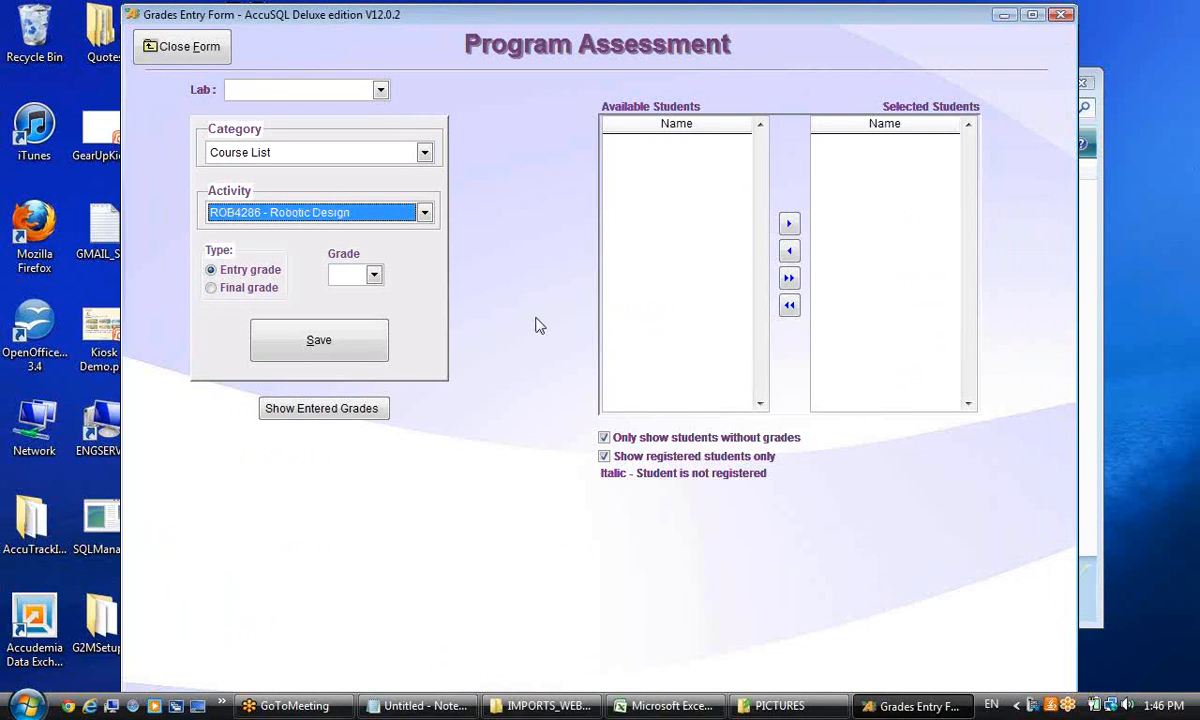
Turn off the filters for students without grades and registered students only, and check the available students across the course activities.
click(604, 438)
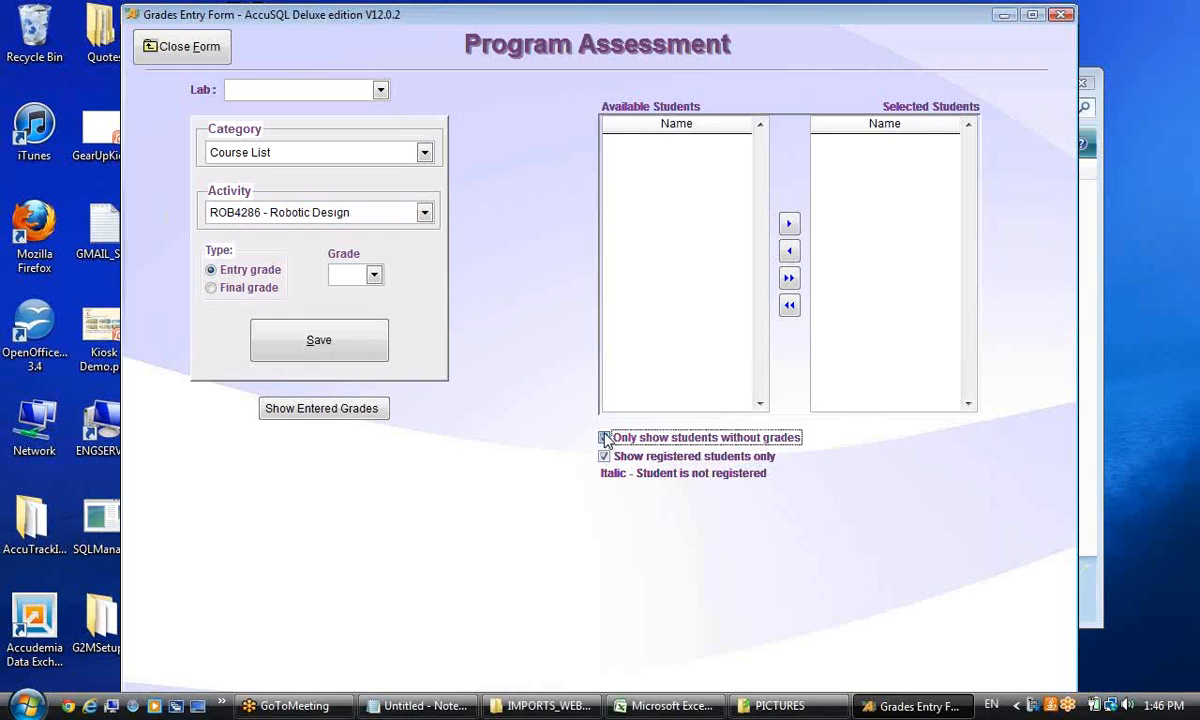
click(605, 458)
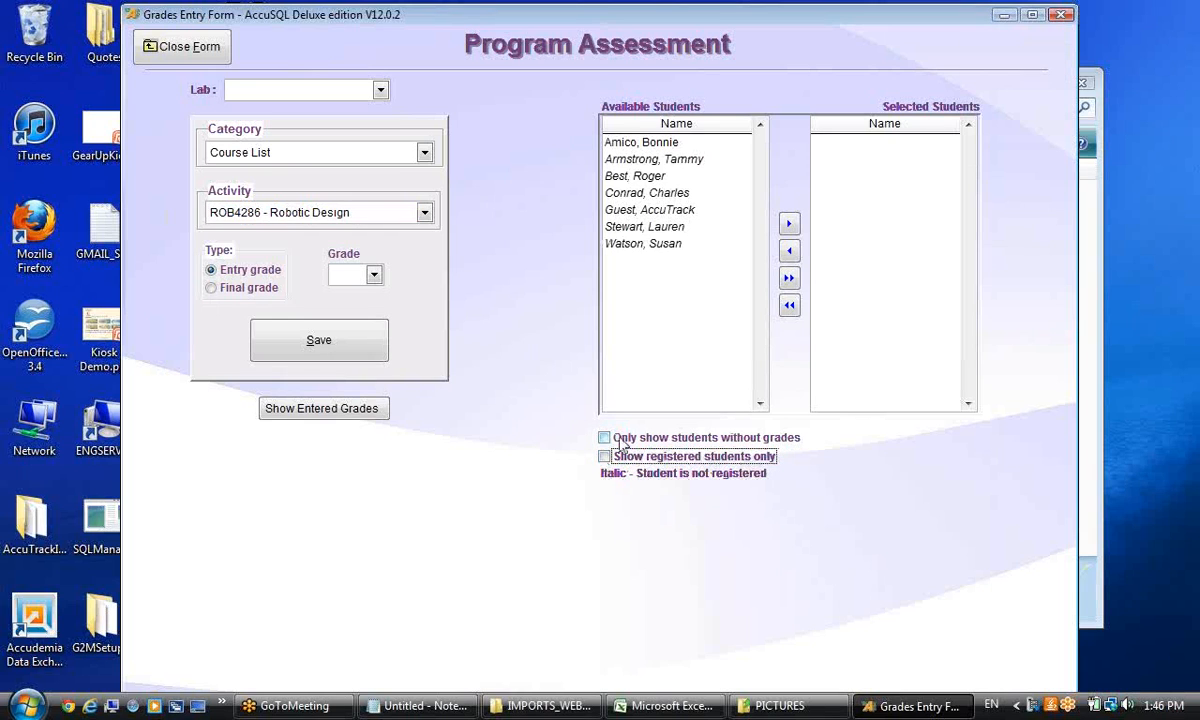
click(304, 217)
click(291, 216)
click(316, 219)
click(297, 261)
click(312, 212)
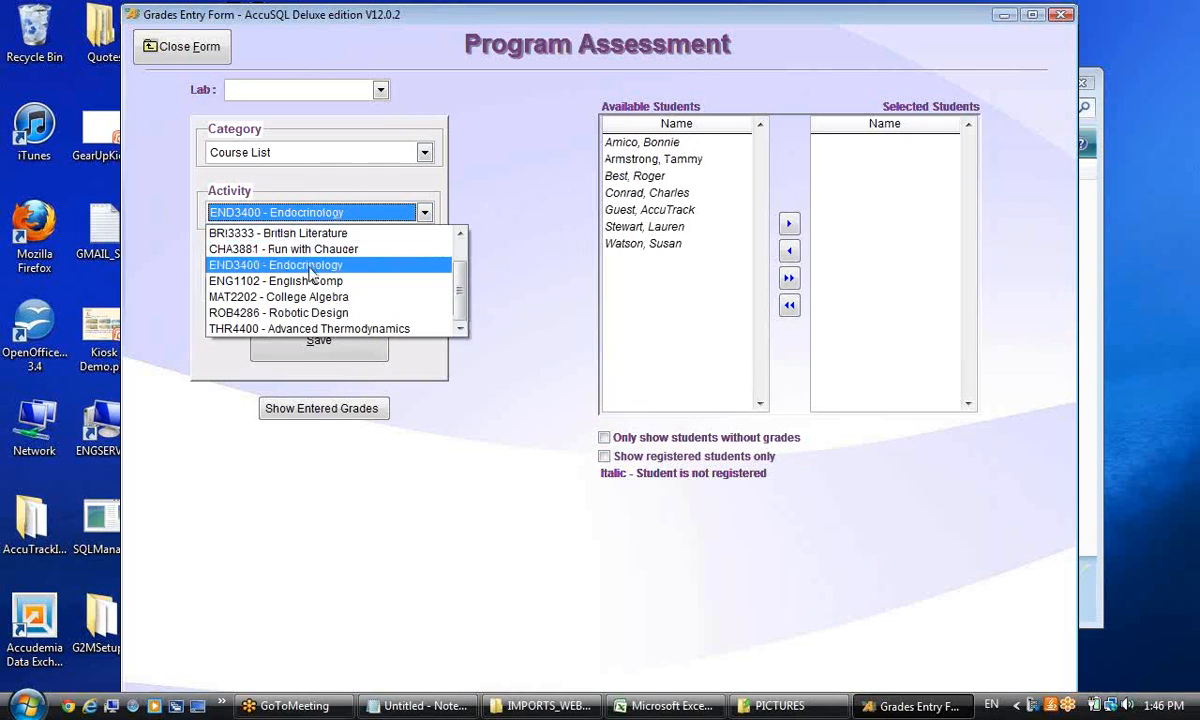
click(296, 279)
click(293, 215)
click(296, 298)
click(316, 214)
click(296, 327)
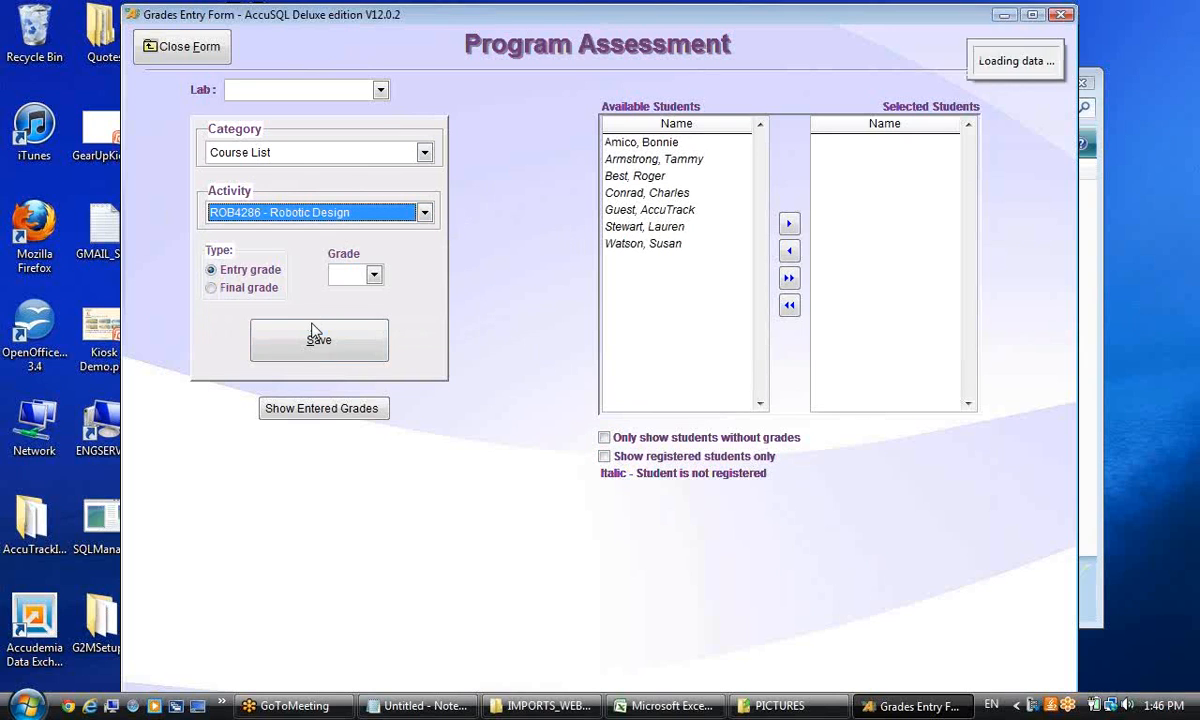
Select the BRI3333 - British Literature activity and view its entered grades.
click(306, 205)
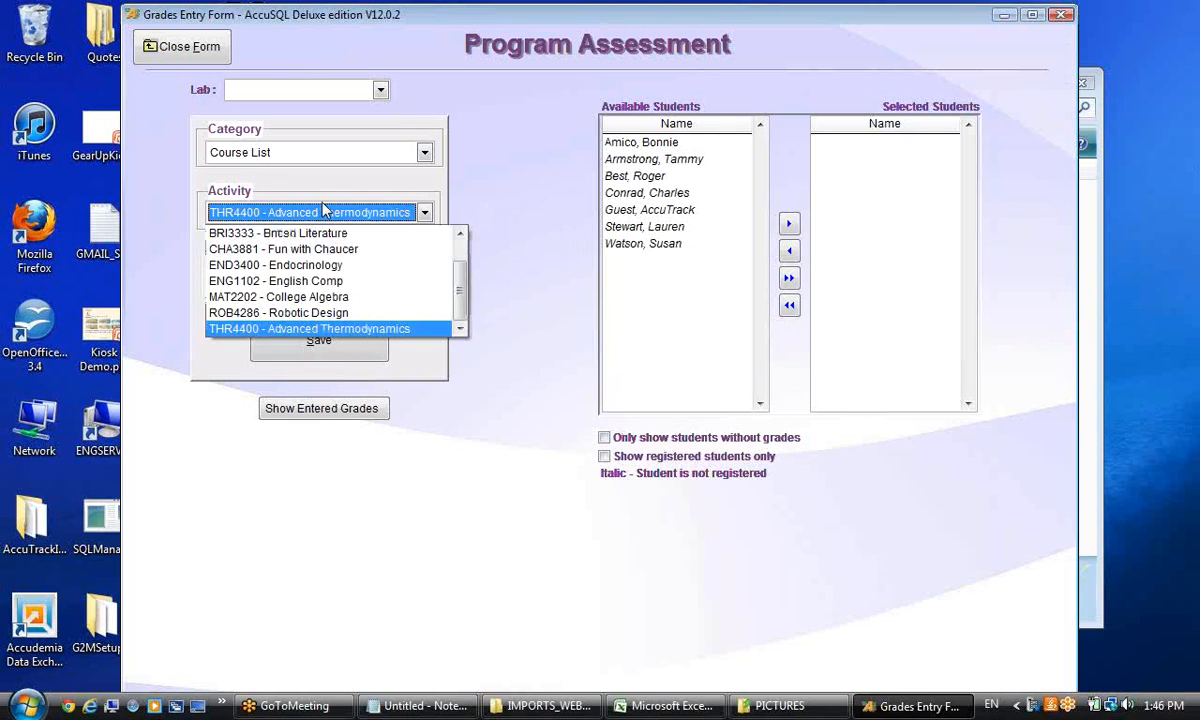
click(306, 232)
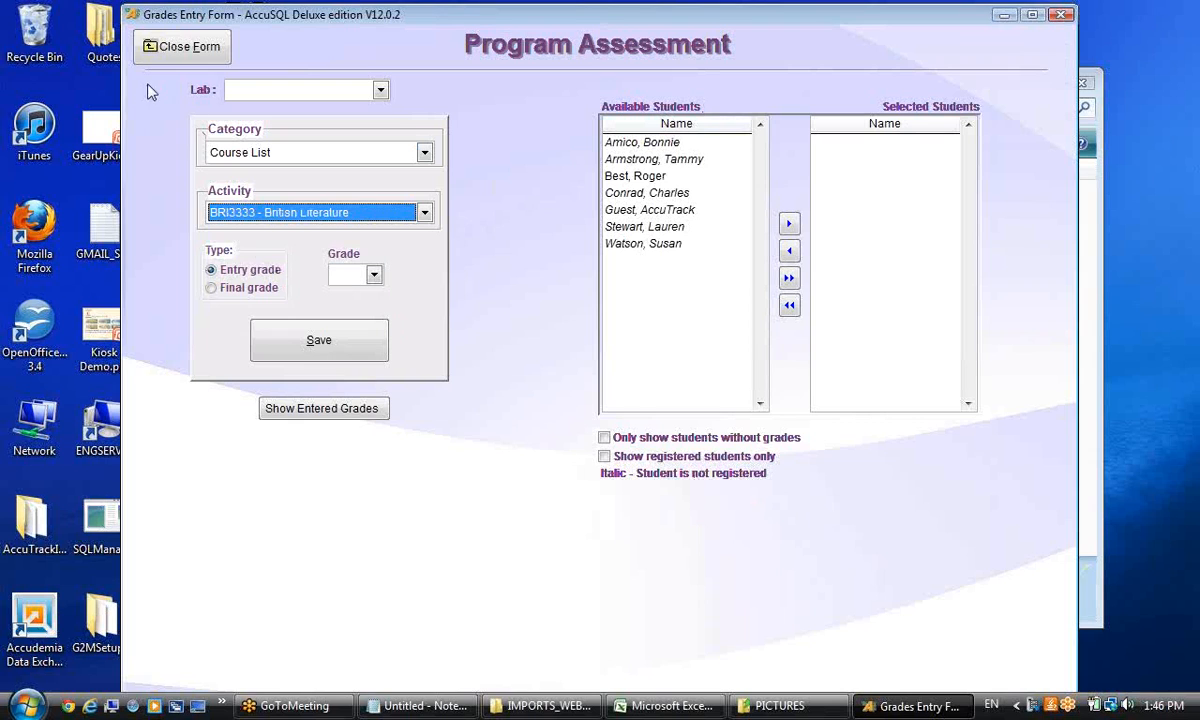
click(337, 410)
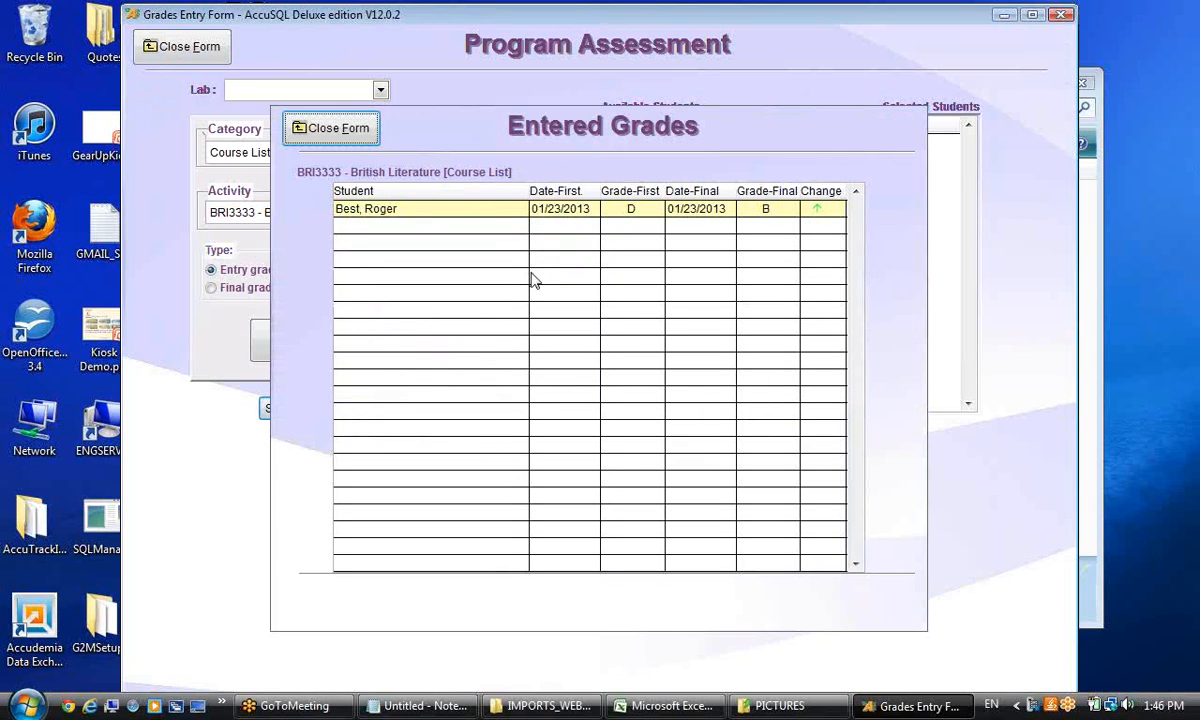
click(335, 129)
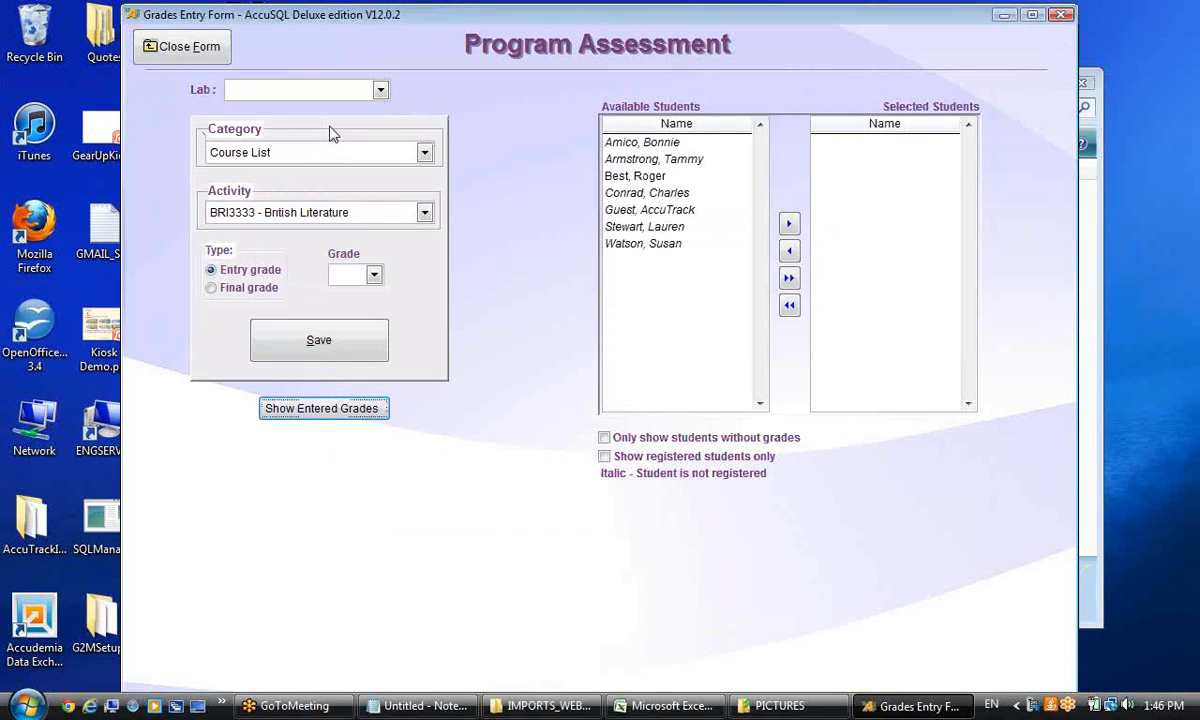
Select the ENG1102 - English Comp activity, examine its entered grades and grade changes, and close the assessment form.
click(415, 212)
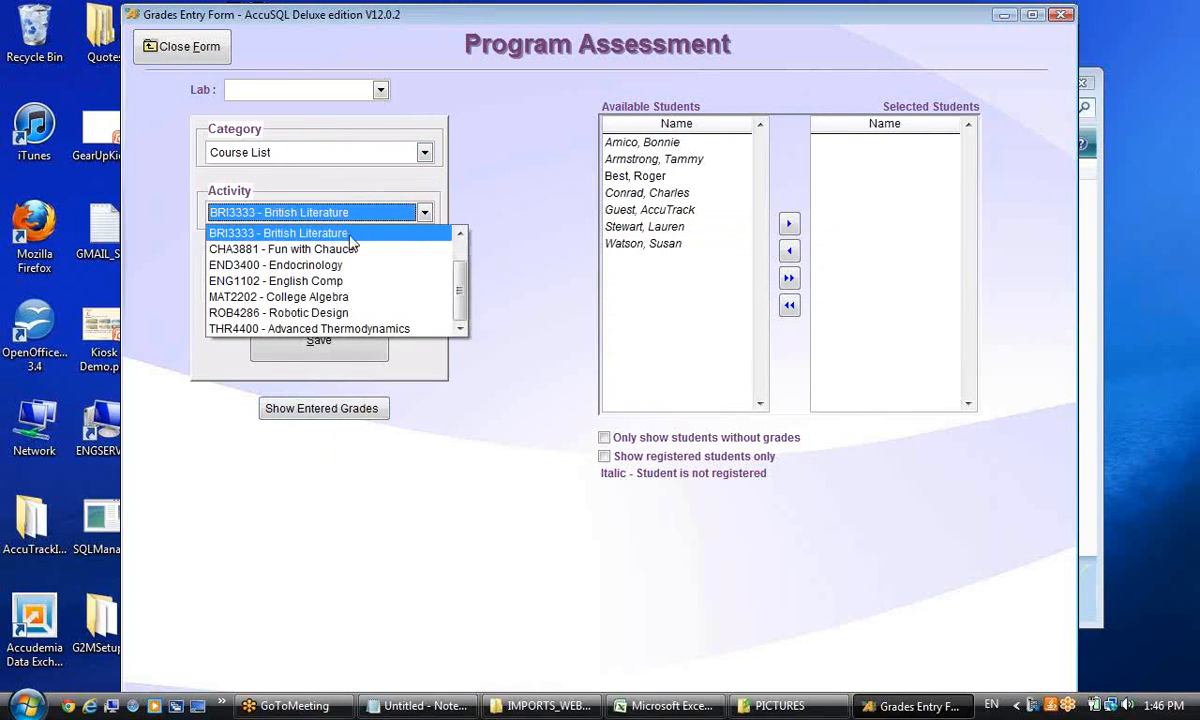
click(375, 281)
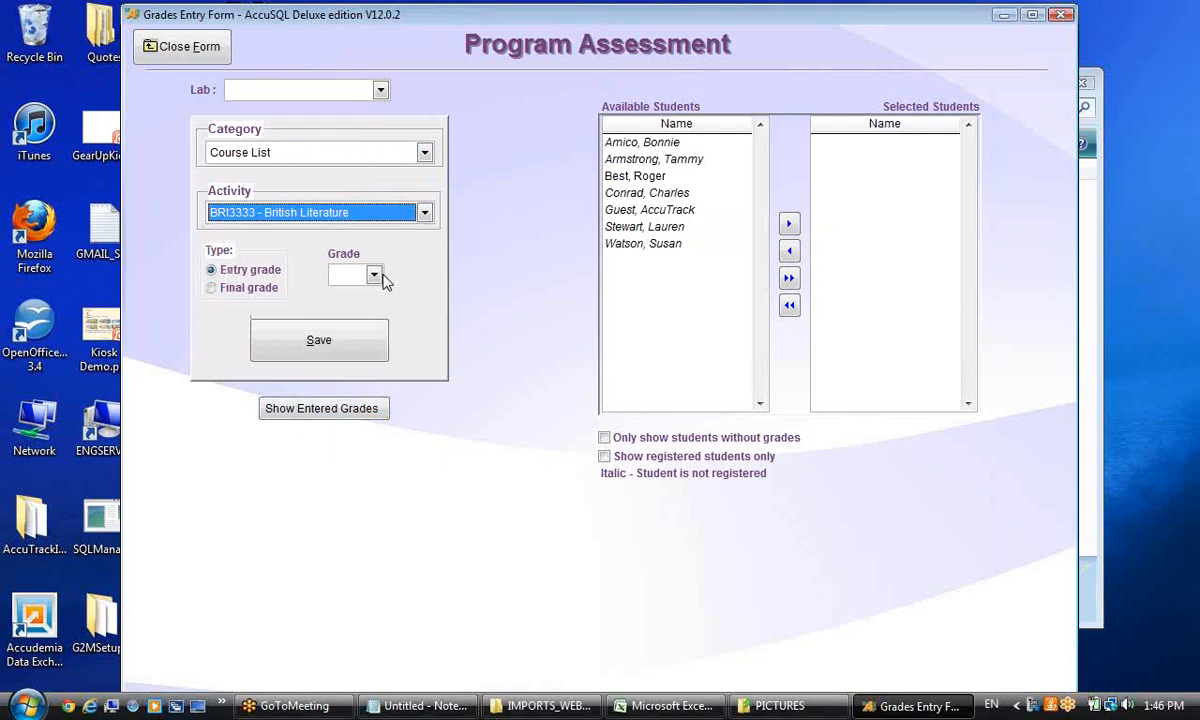
click(343, 411)
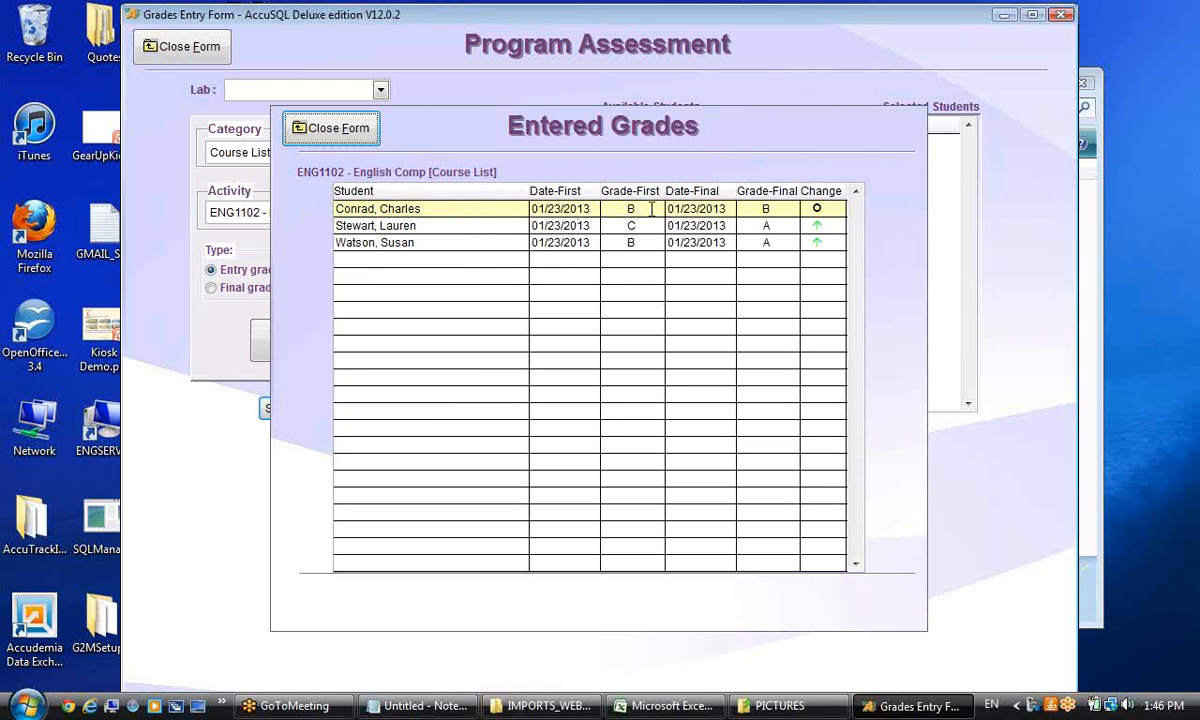
click(818, 208)
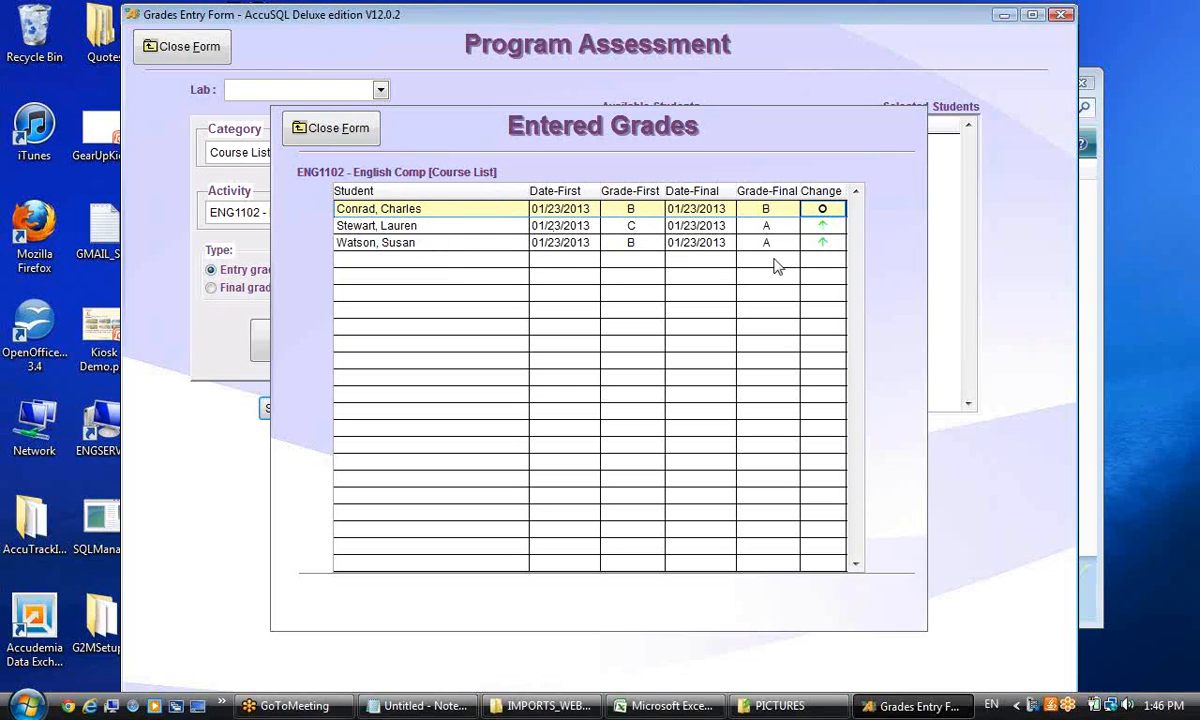
click(343, 140)
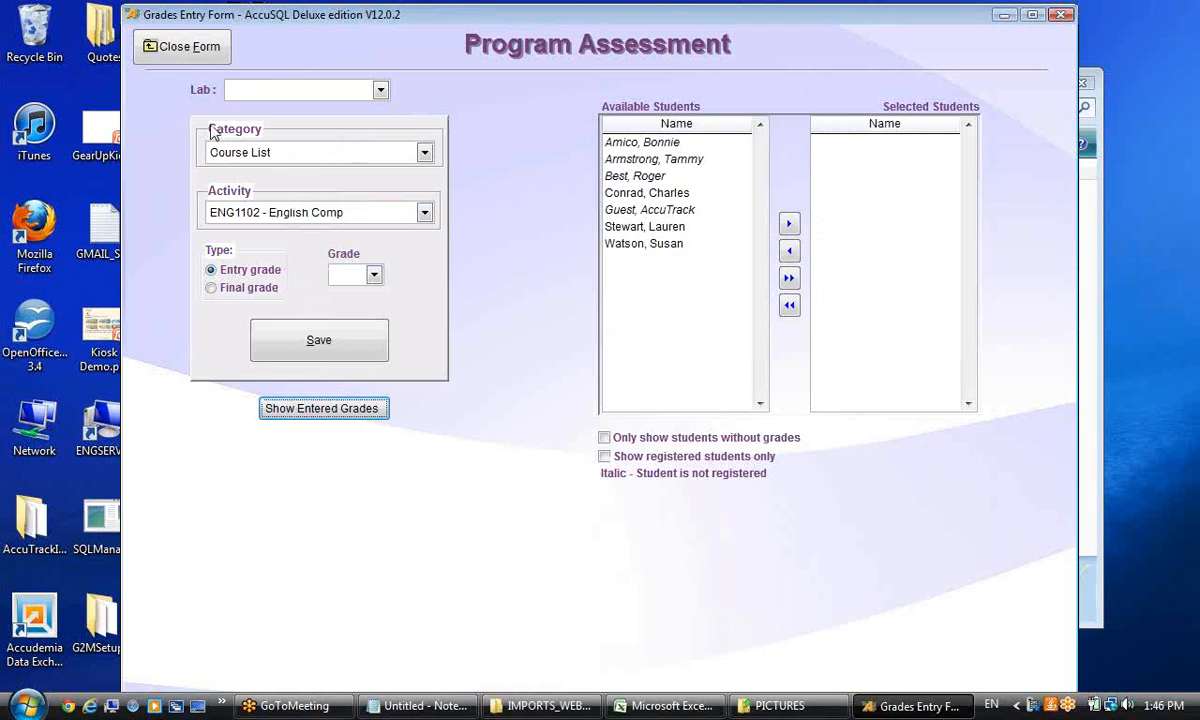
click(172, 47)
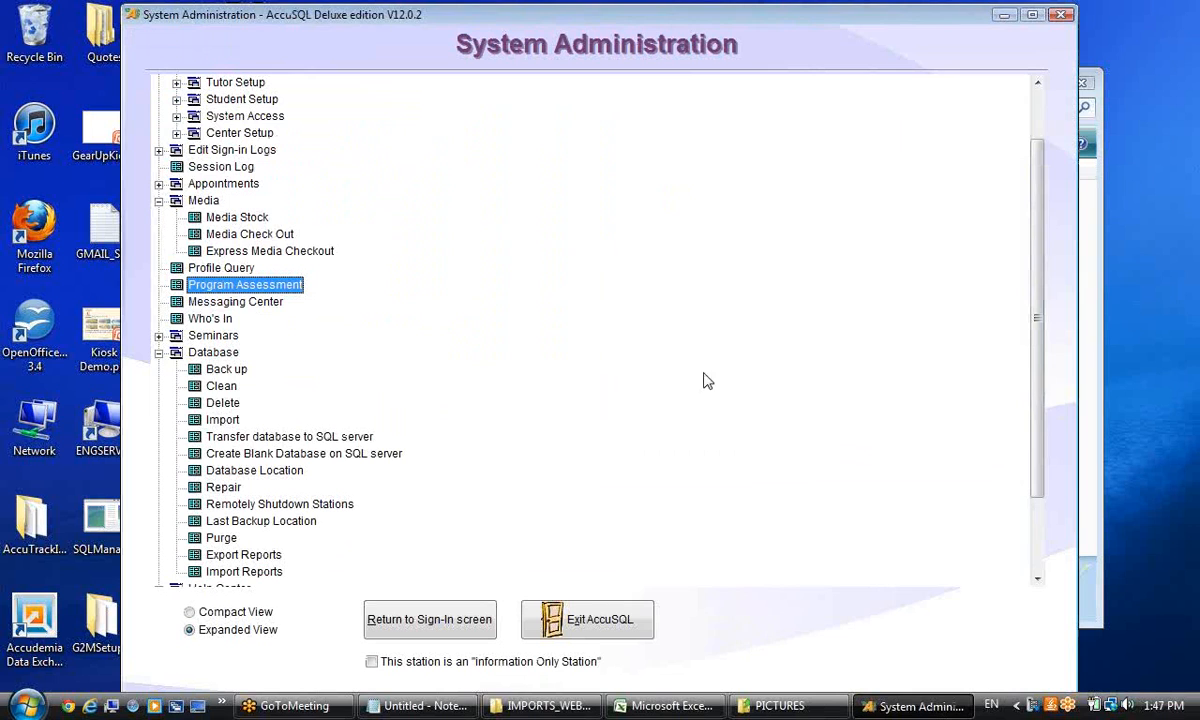
Collapse the Media branch in the System Administration tree.
scroll(684, 371, up, 1)
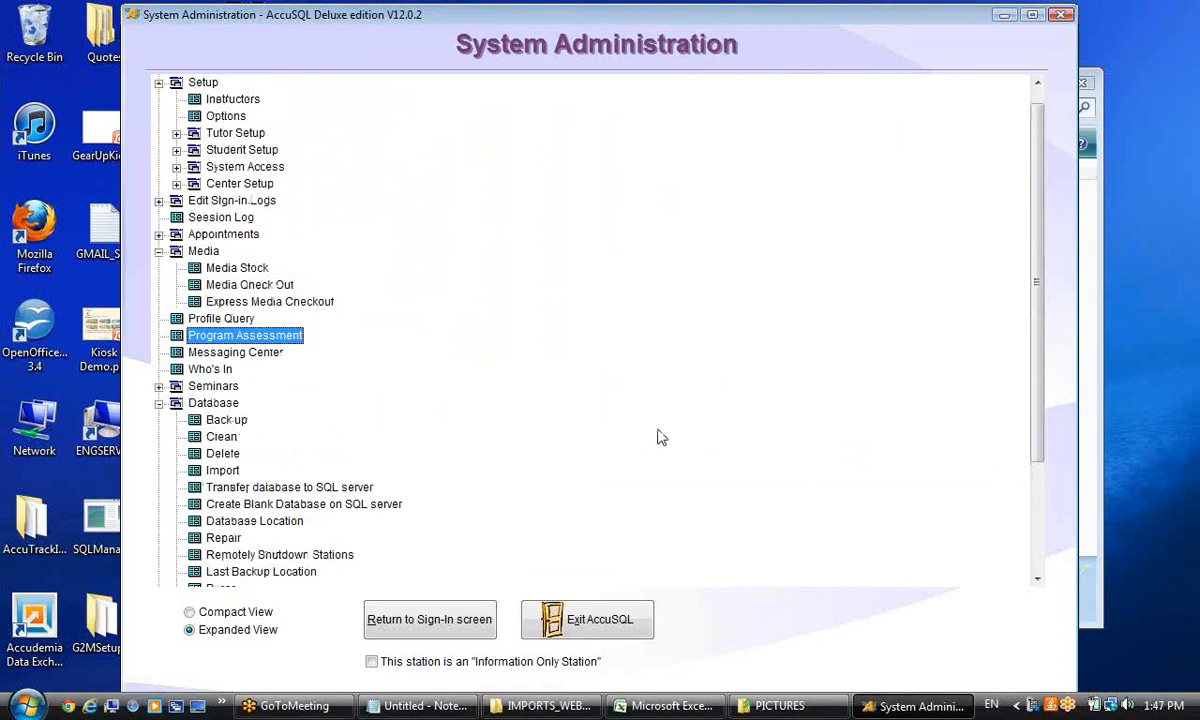
scroll(691, 372, down, 1)
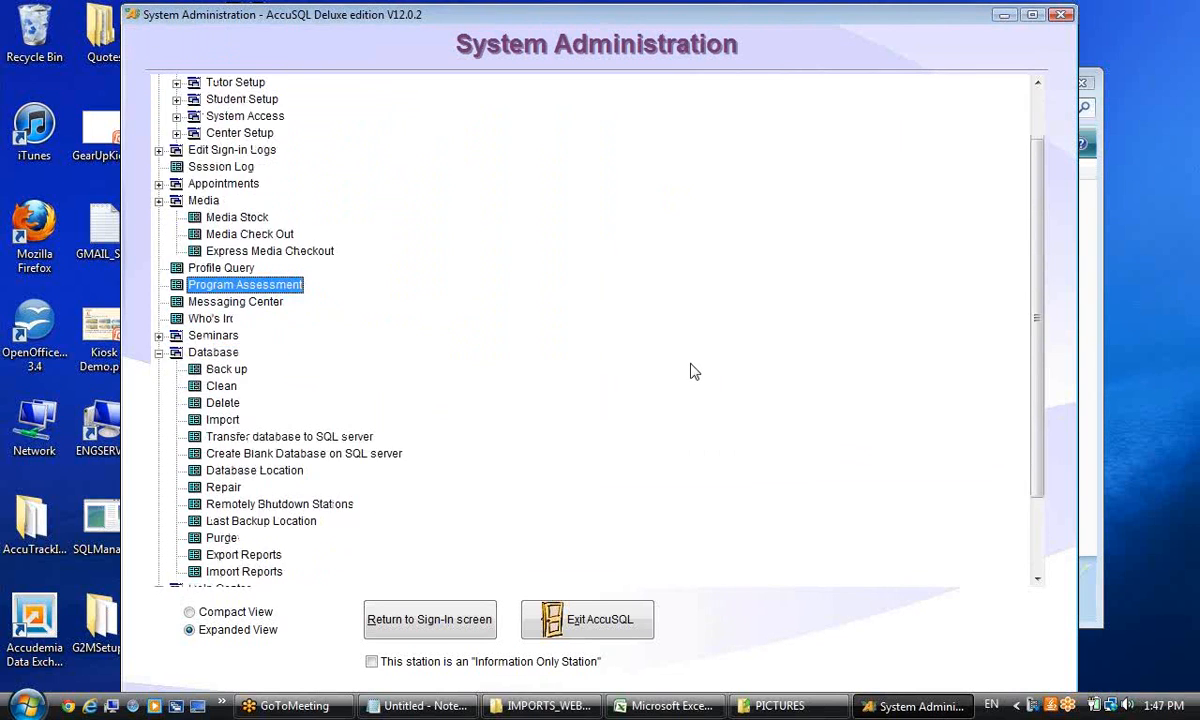
scroll(695, 370, up, 2)
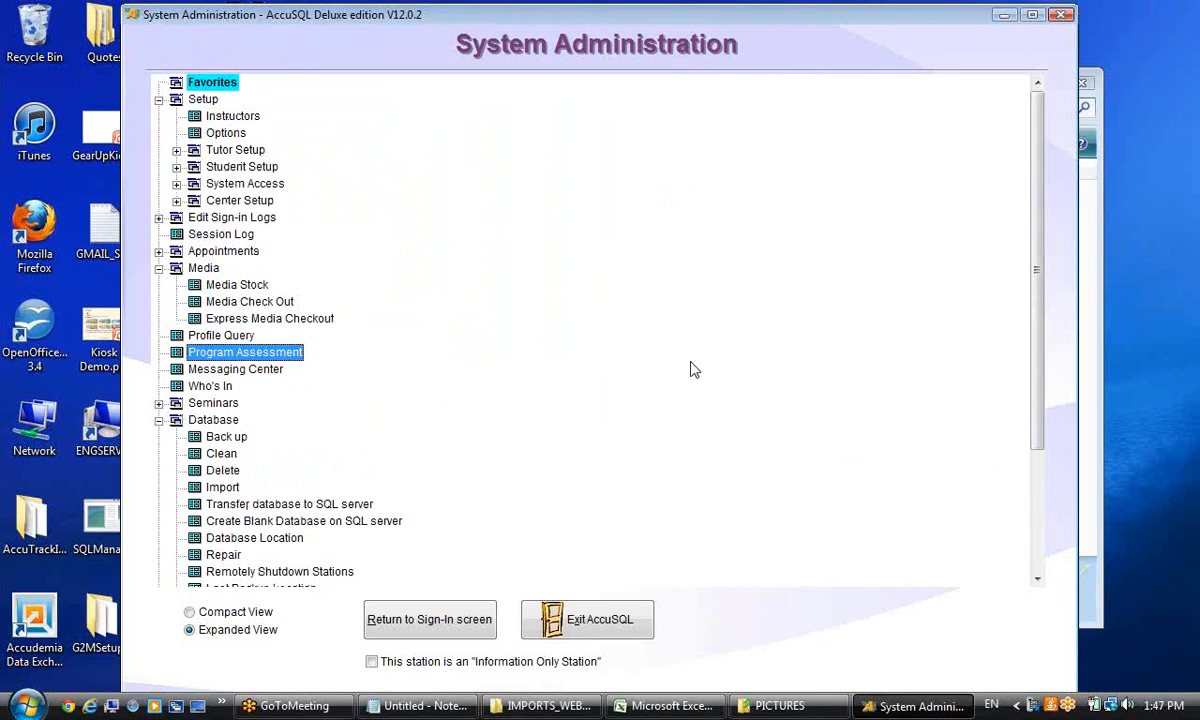
click(158, 268)
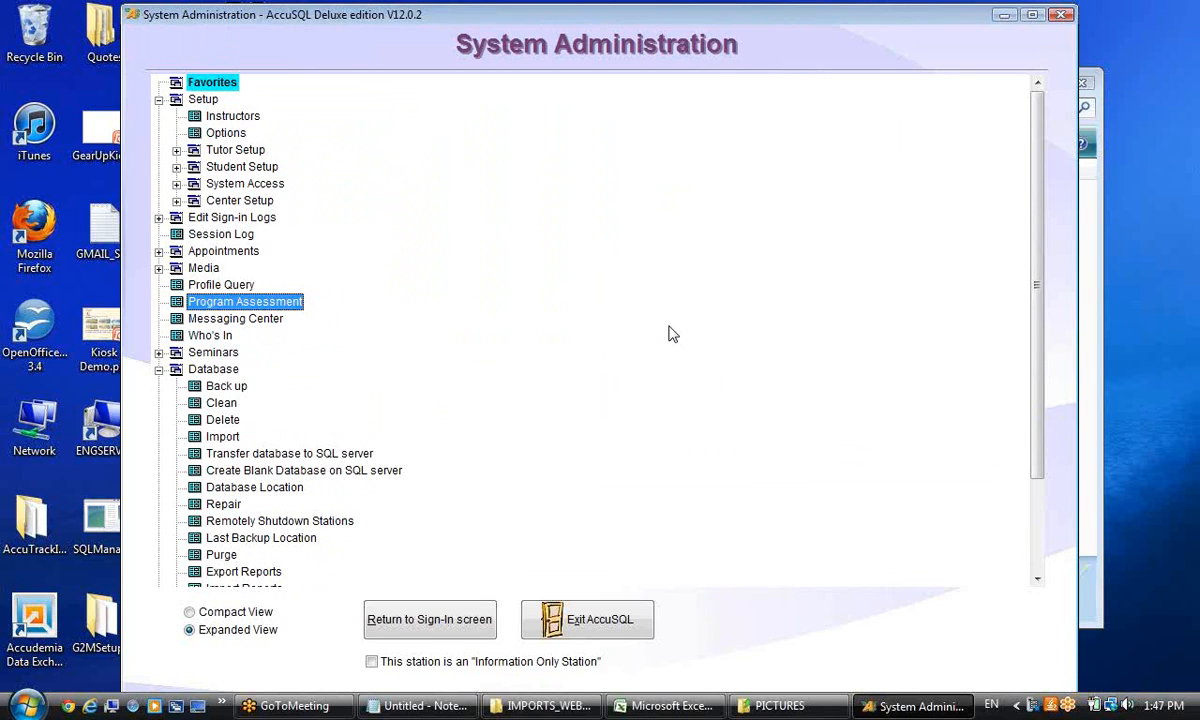
Start a new database import and choose Student_w_reg.csv from IMPORTS_WEBINAR_FILES, with all file types shown.
drag(1039, 335, 1040, 450)
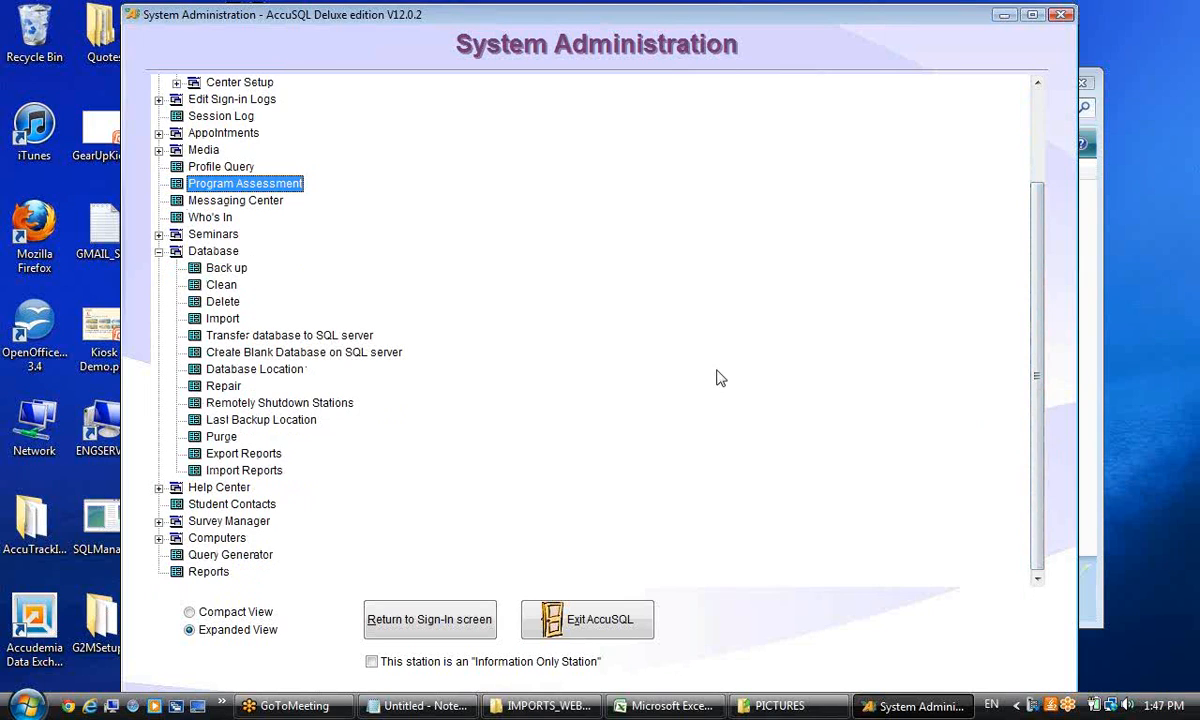
click(222, 320)
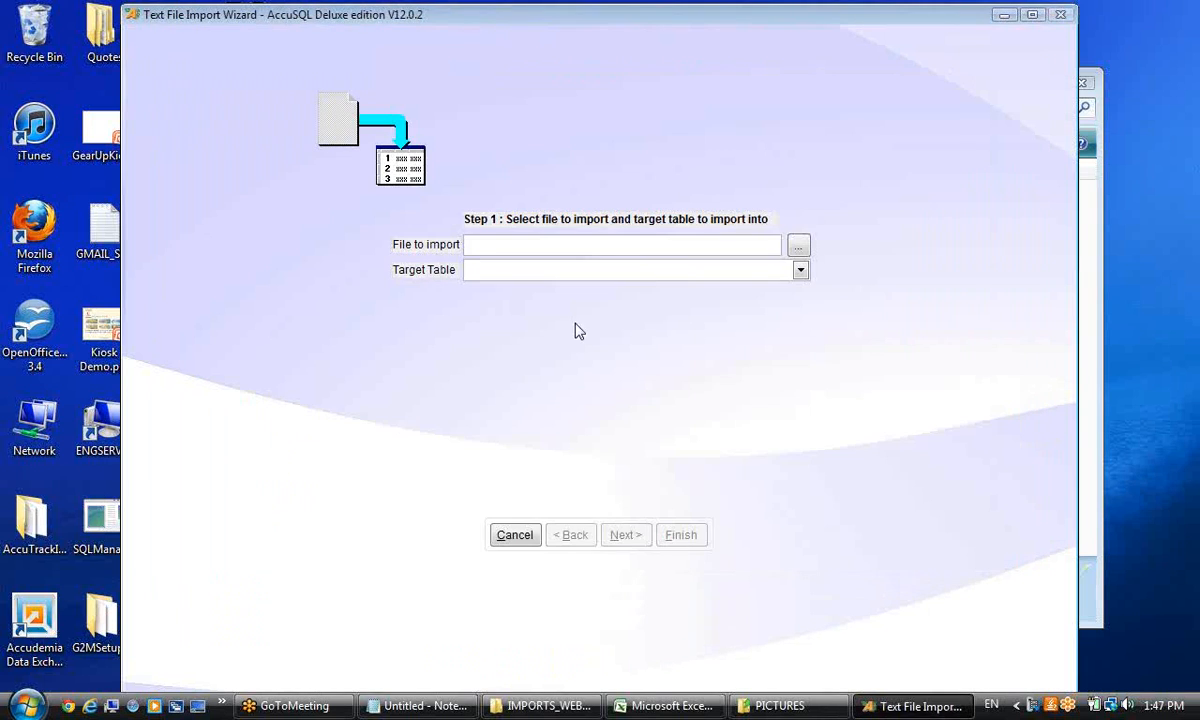
click(798, 246)
click(560, 508)
click(570, 526)
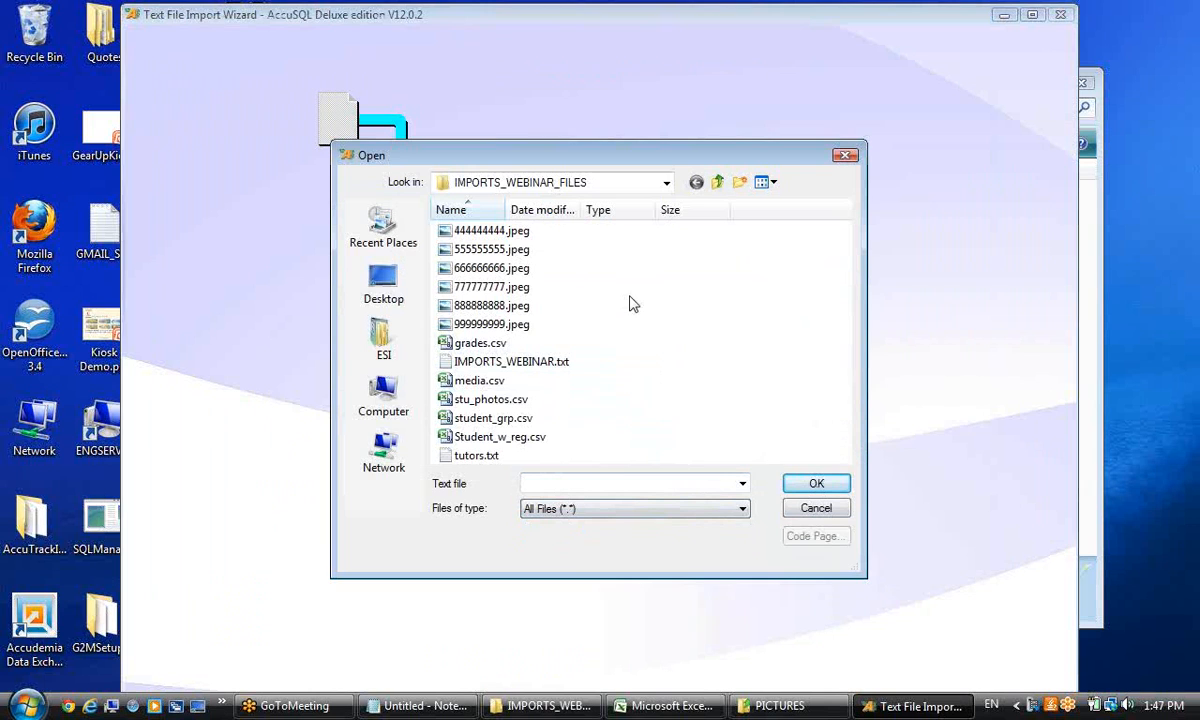
click(530, 437)
click(816, 483)
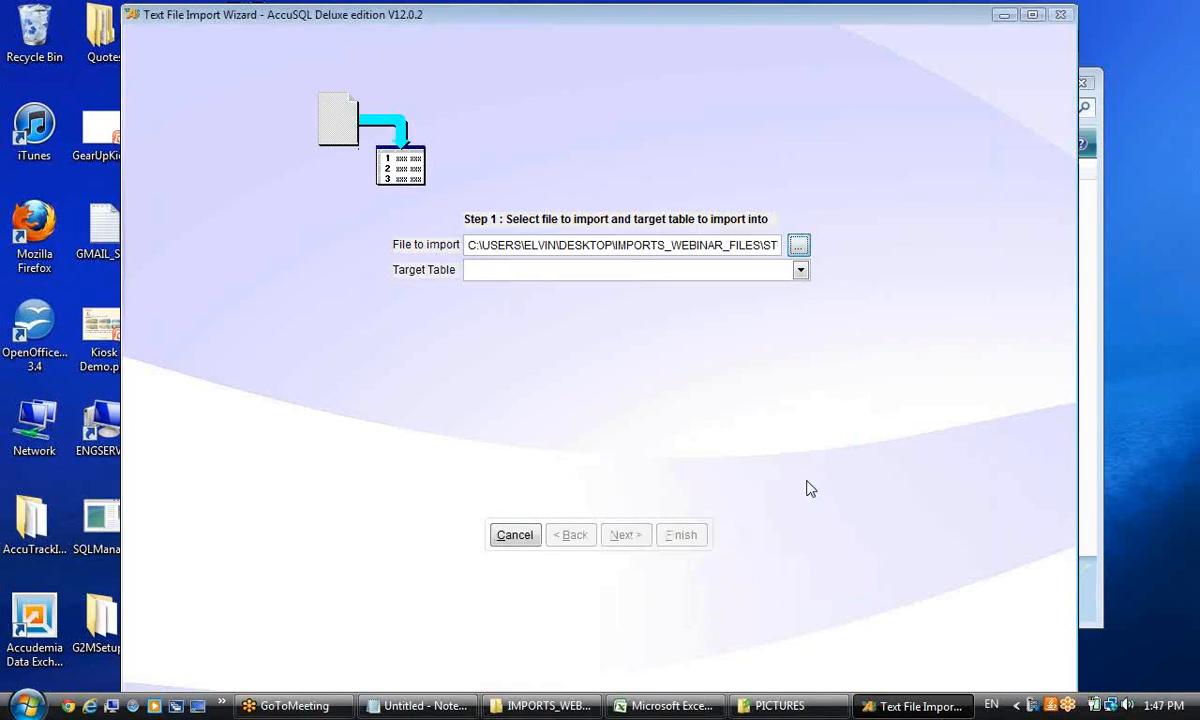
Set the target table to Student Registration with overwriting of current registration enabled, and accept the comma-delimited file type.
click(620, 270)
click(615, 327)
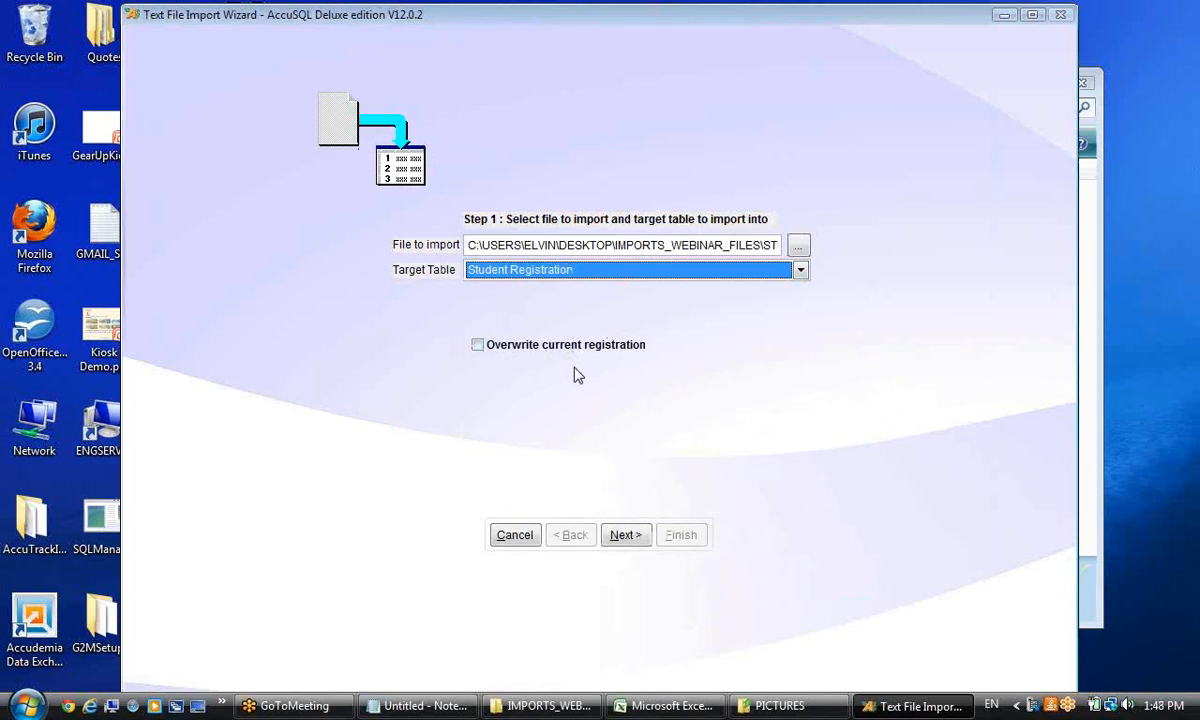
click(477, 345)
click(628, 538)
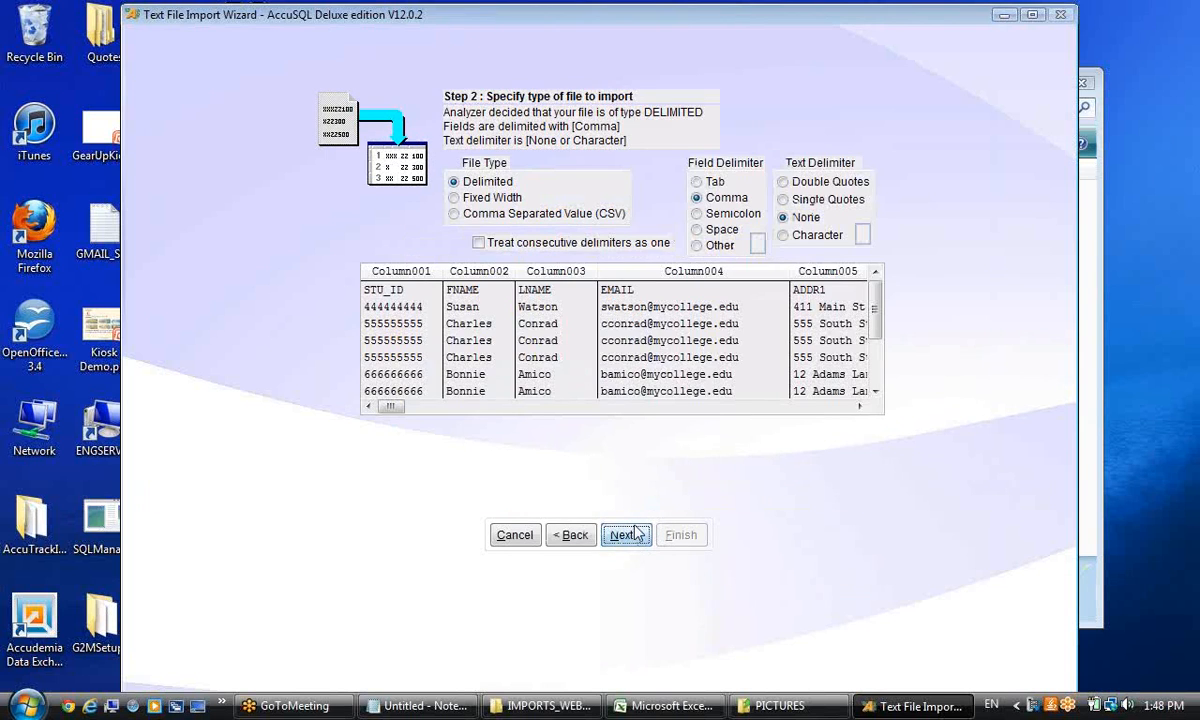
click(625, 535)
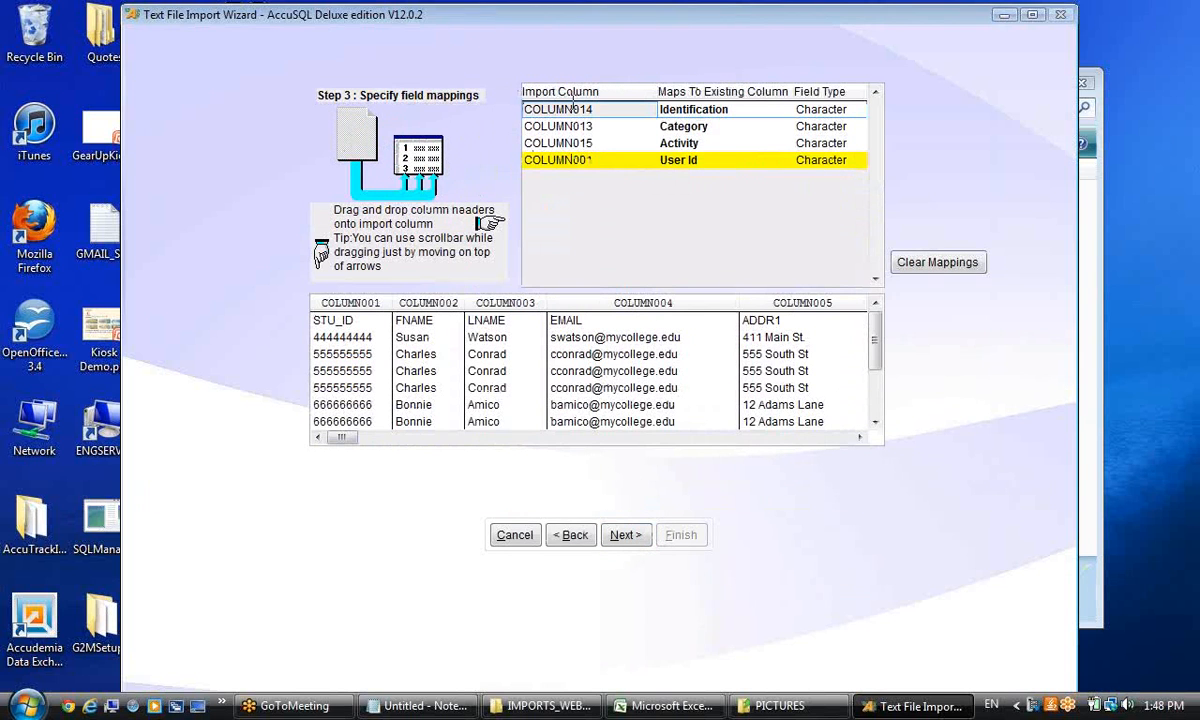
Check the preset Identification, Category, Activity and User Id mappings against the file's columns, and continue with them.
scroll(690, 418, right, 5)
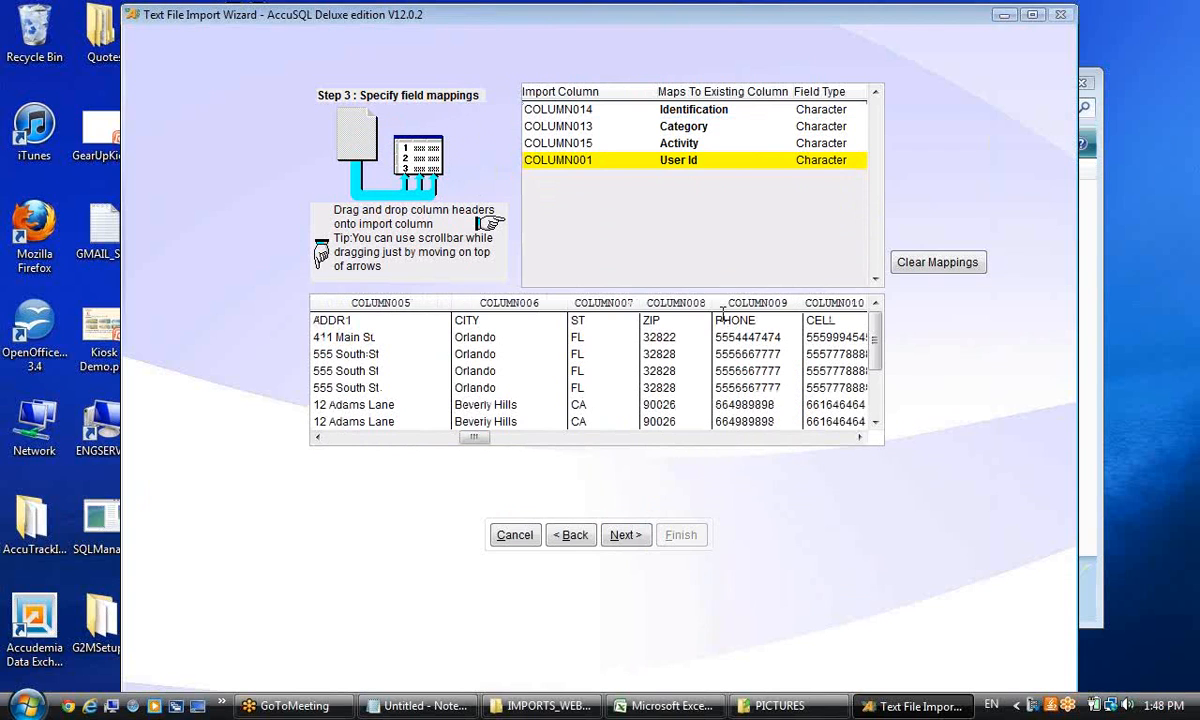
scroll(738, 420, right, 5)
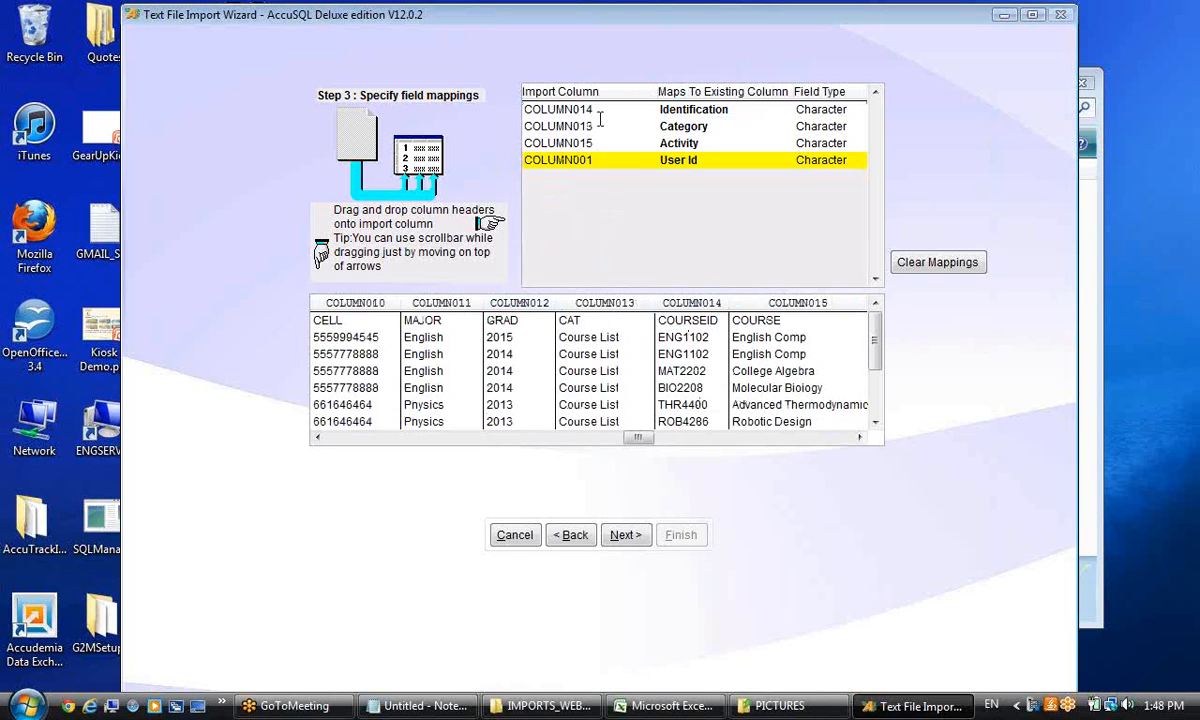
drag(632, 437, 340, 400)
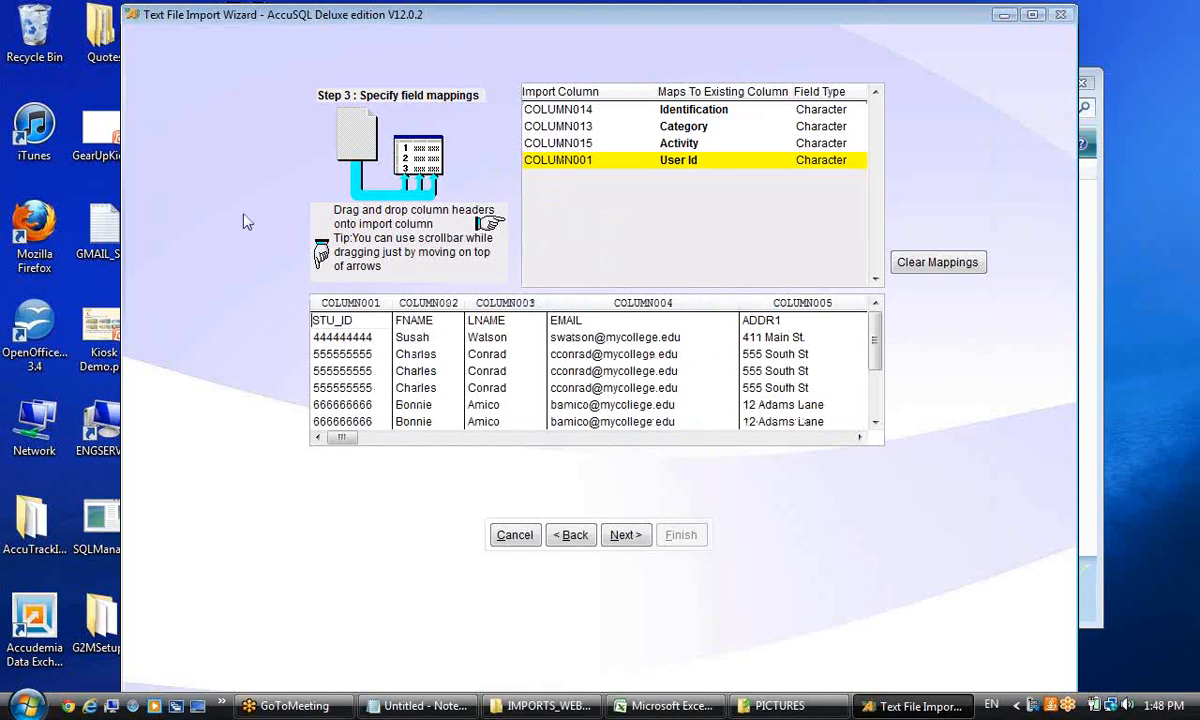
click(625, 534)
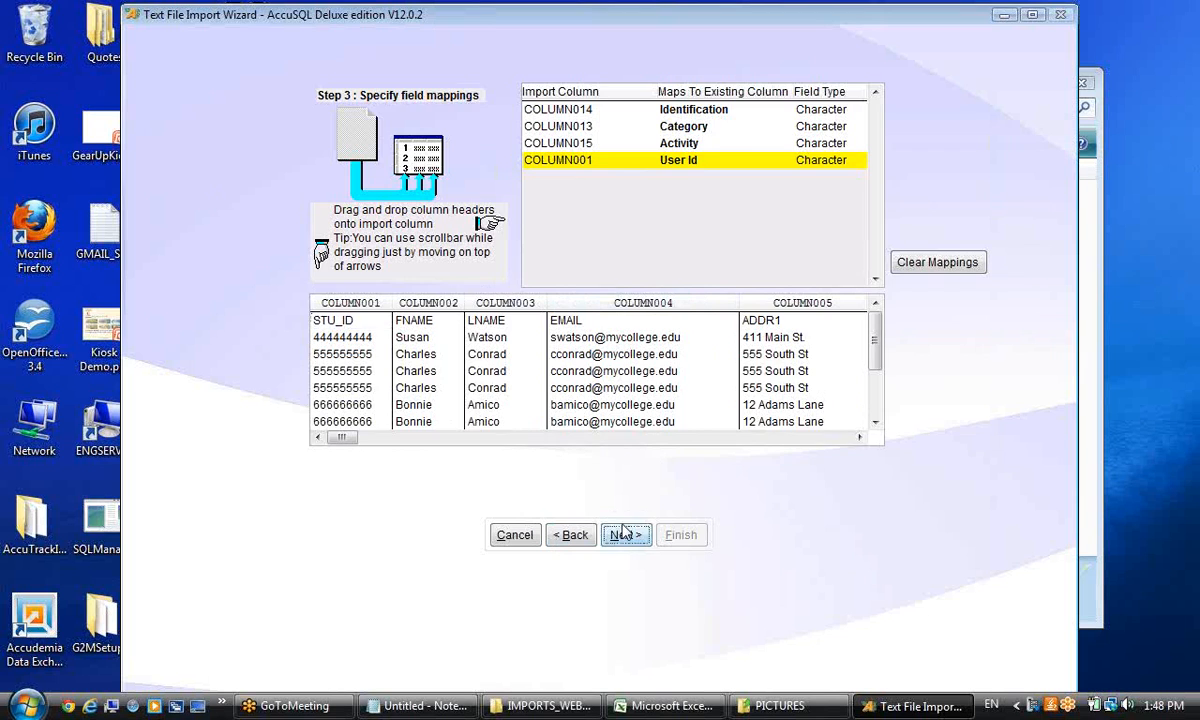
Finish the registration import and schedule it as an automated import for all days and months, Monday through Friday at 07 PM.
click(690, 540)
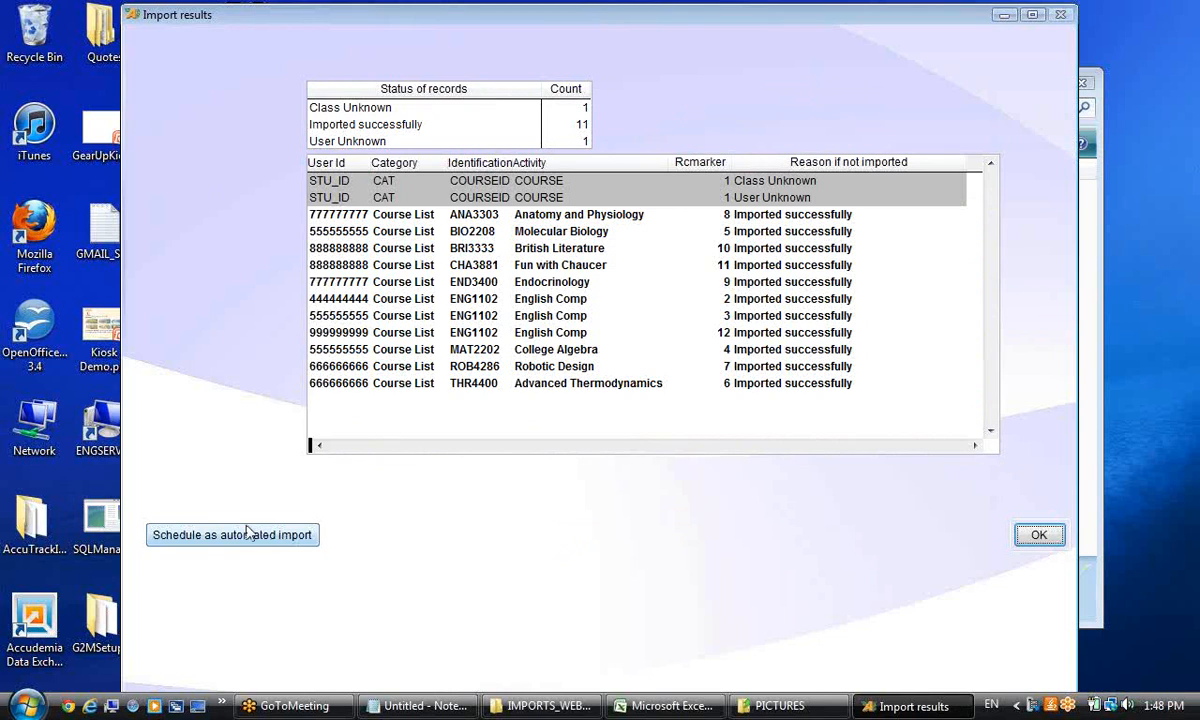
click(205, 537)
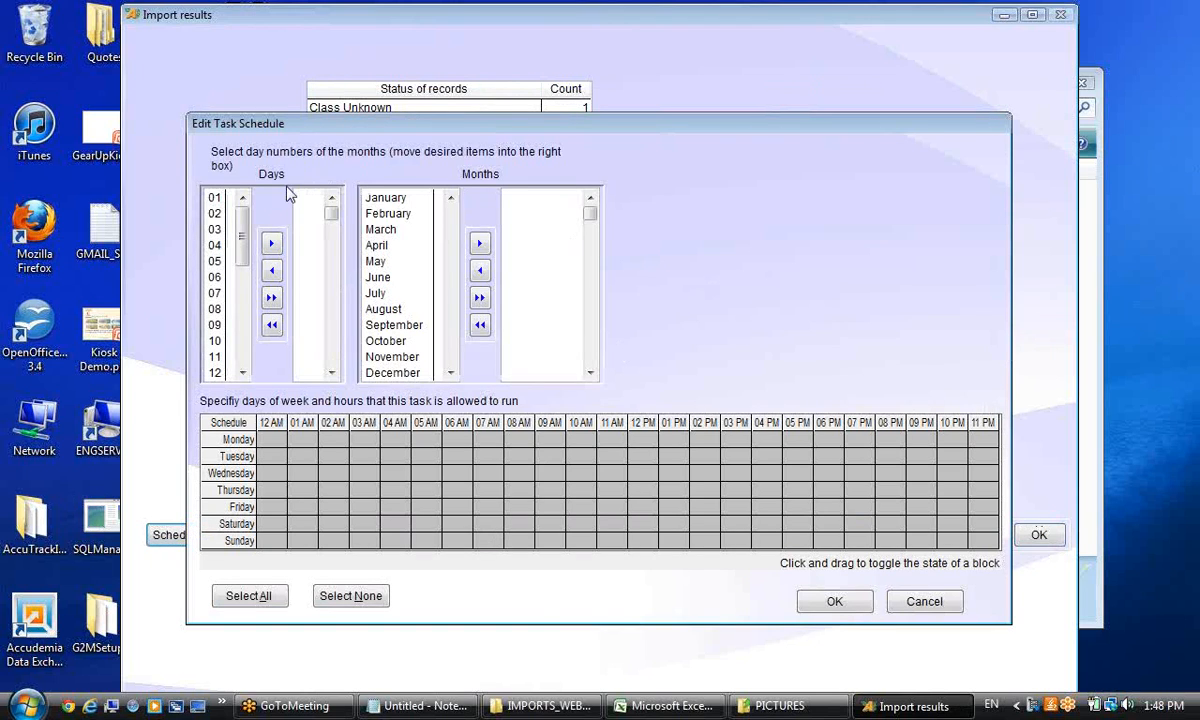
click(270, 297)
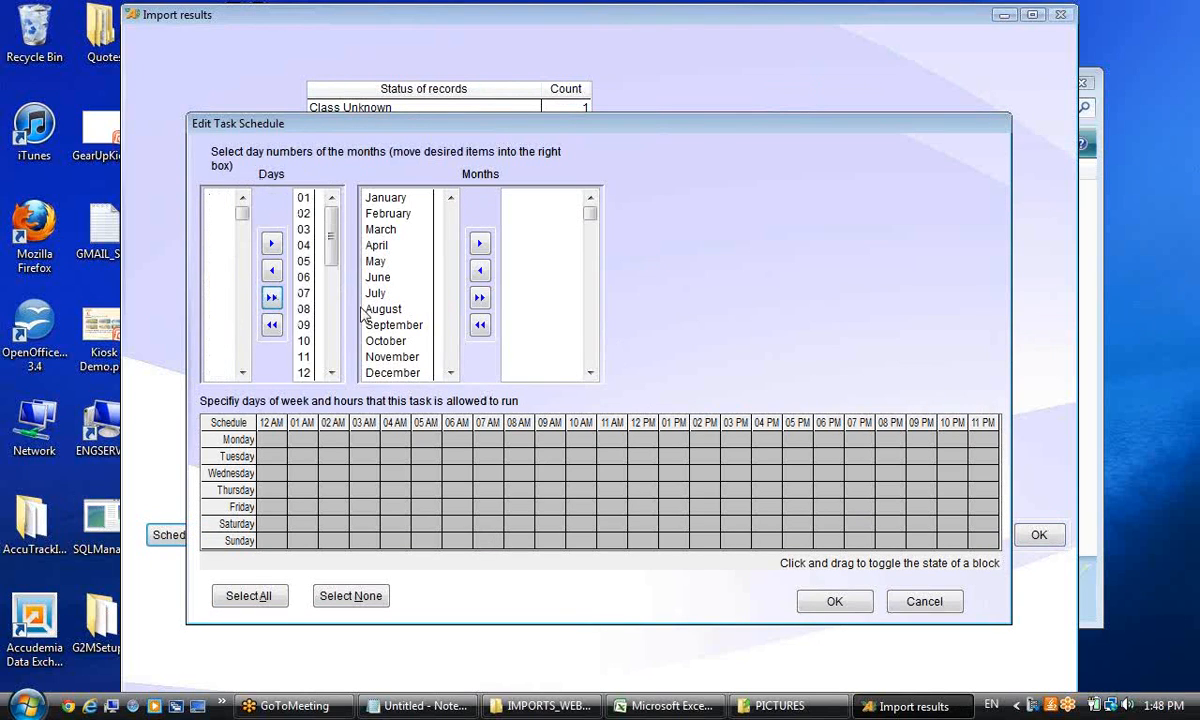
click(480, 298)
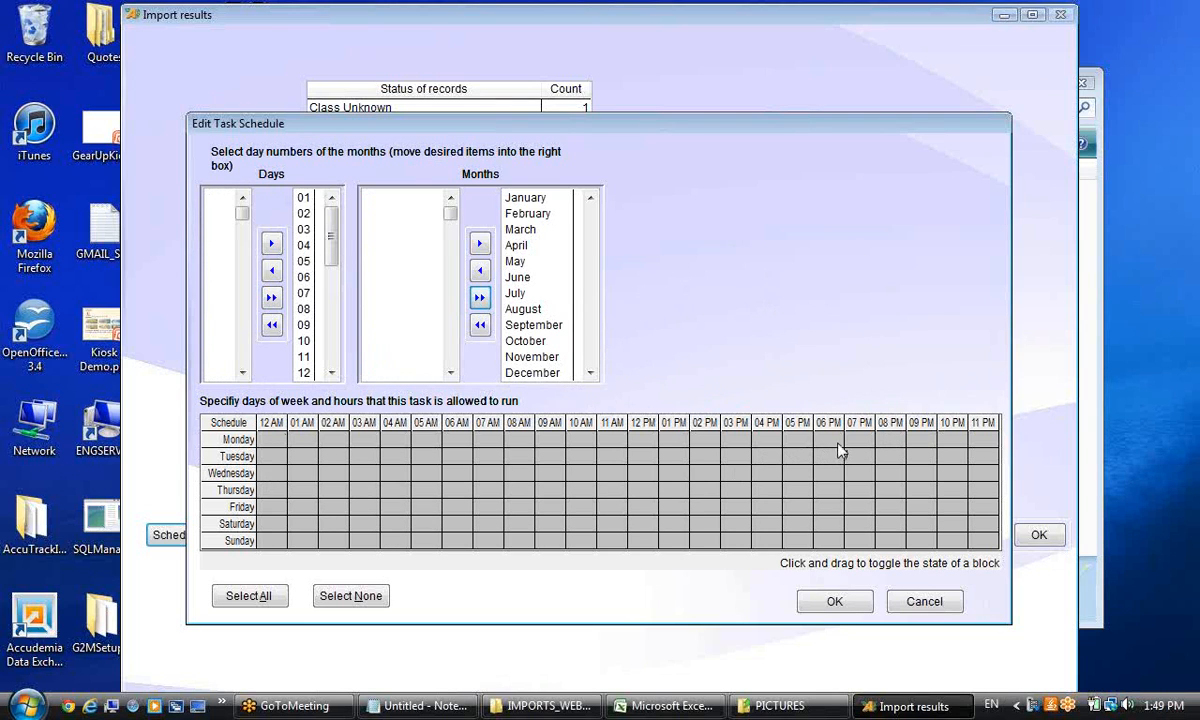
drag(862, 443, 873, 489)
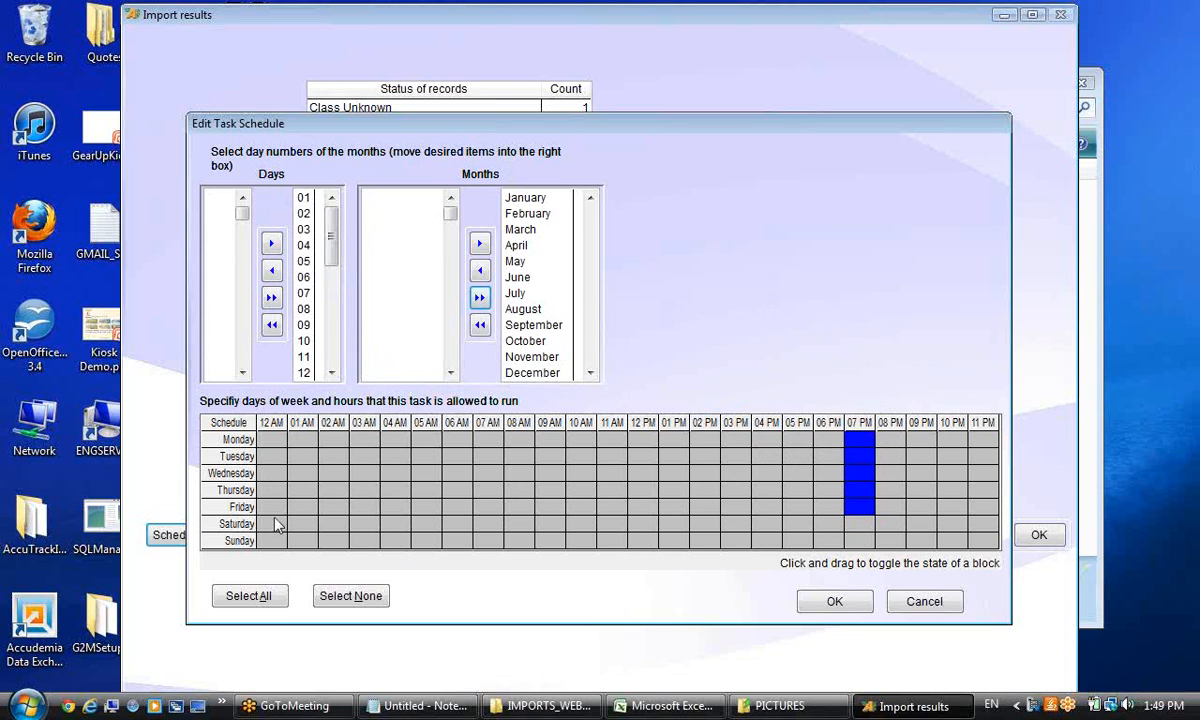
click(815, 603)
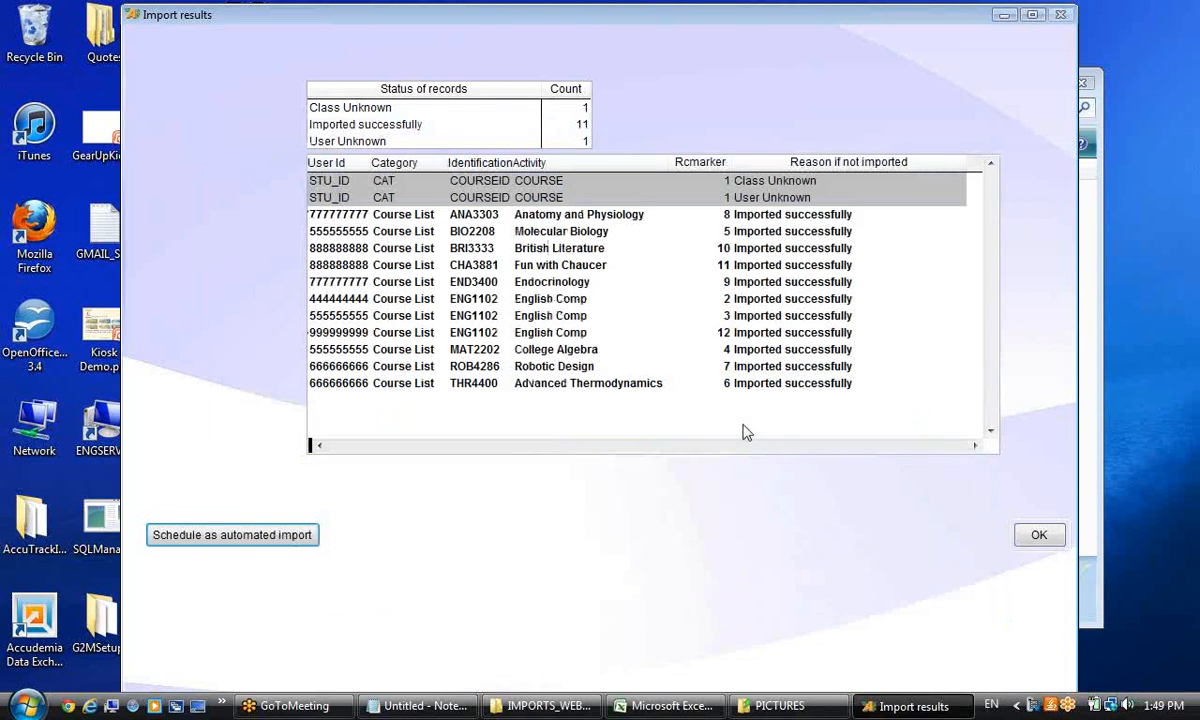
click(1039, 535)
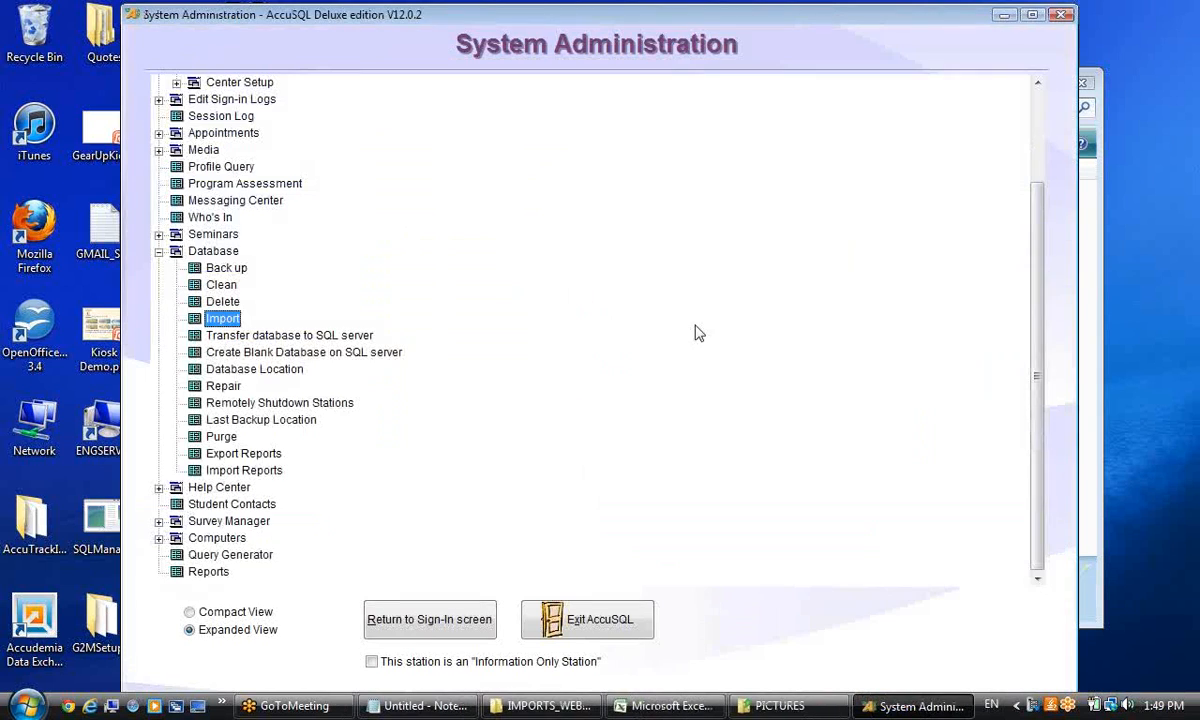
Check the schedule of the Student Registration periodic import among the General options' scheduled tasks, and return to System Administration without editing it.
scroll(680, 323, up, 2)
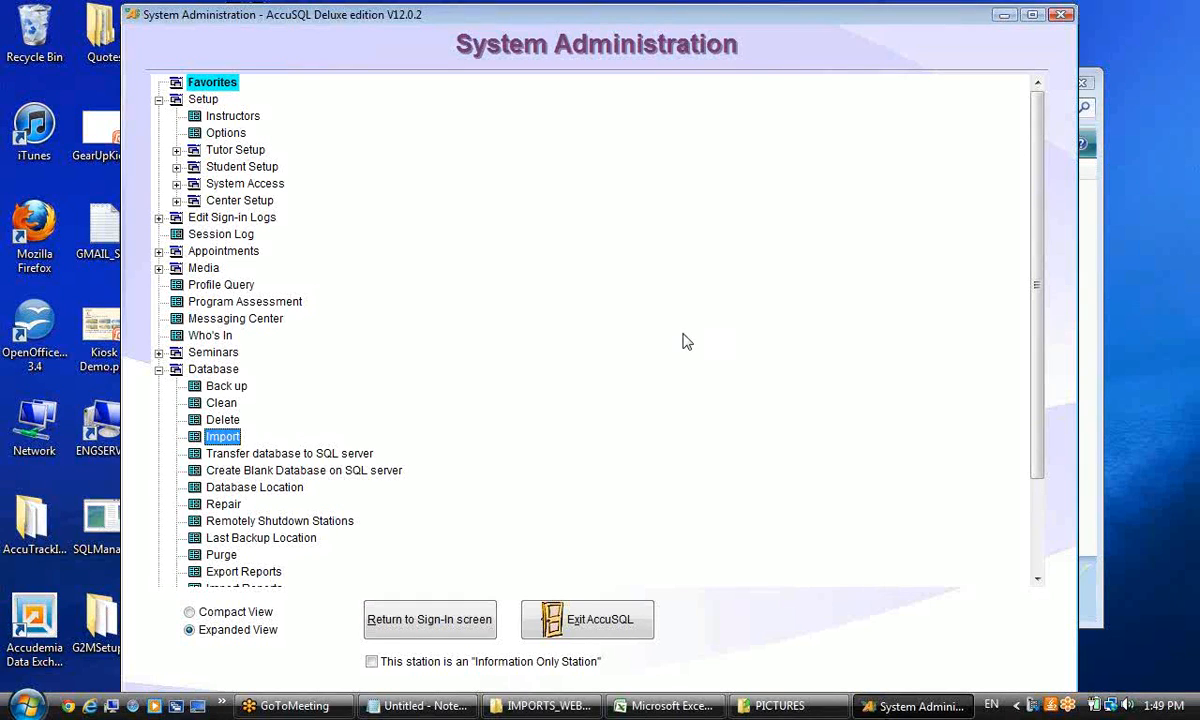
click(218, 136)
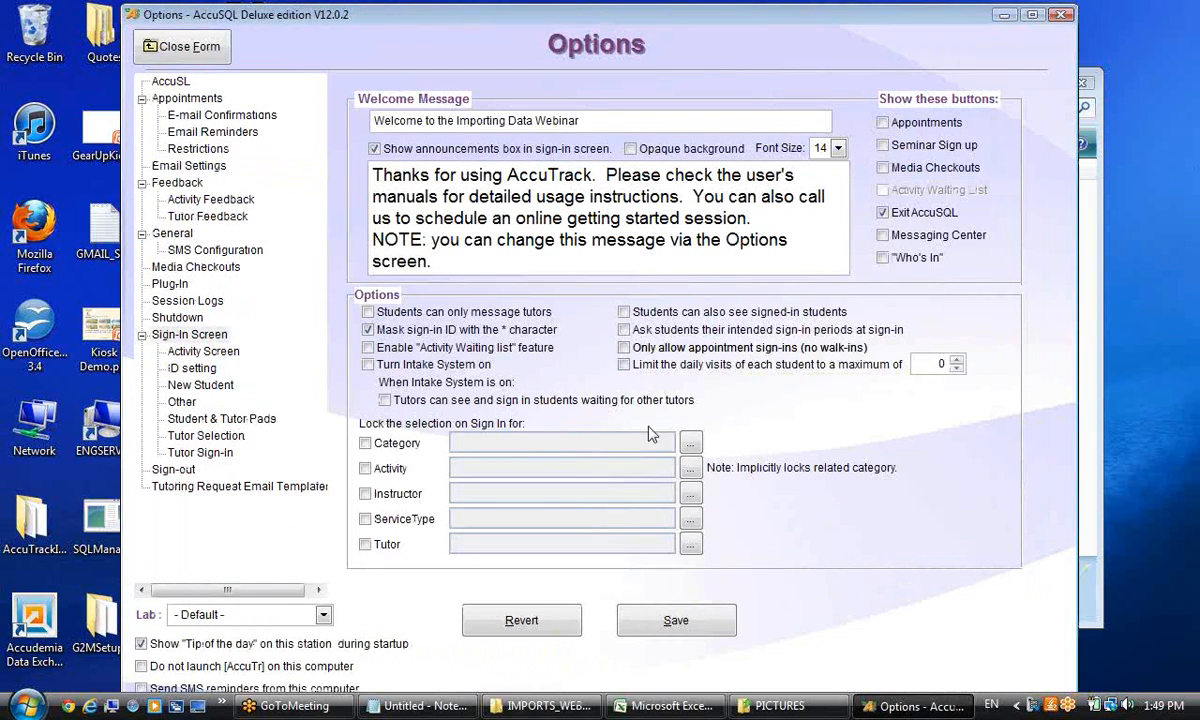
click(165, 236)
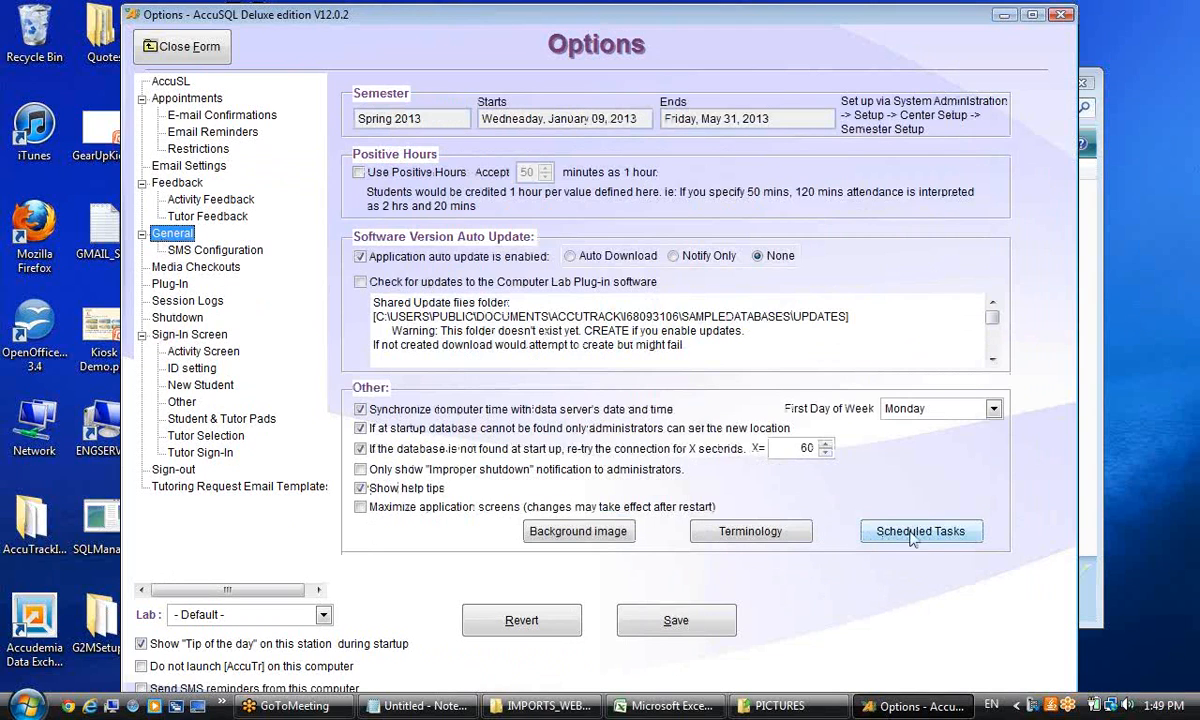
click(928, 538)
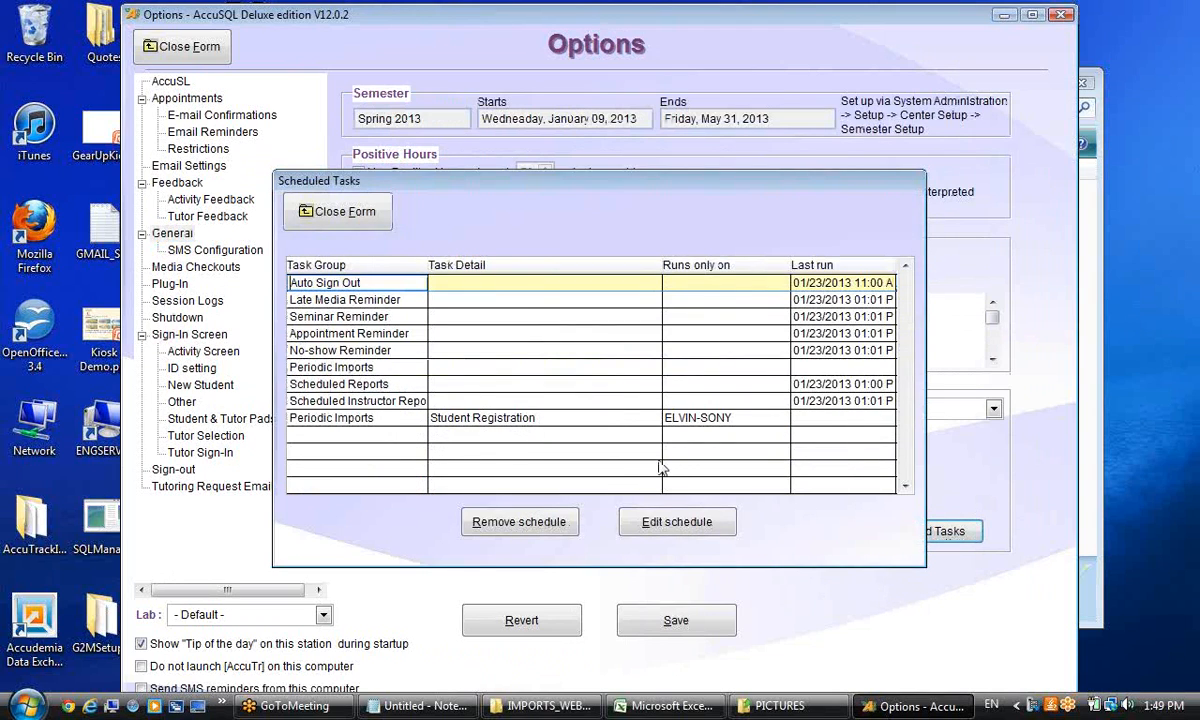
click(365, 418)
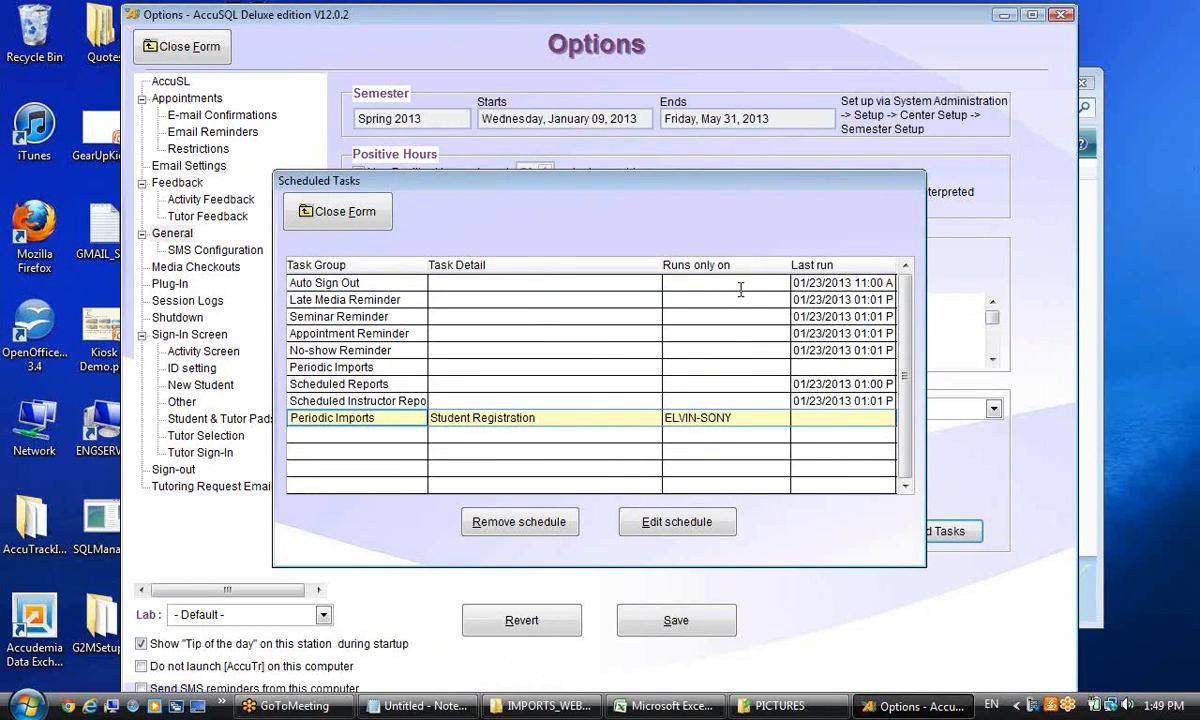
click(762, 420)
click(686, 527)
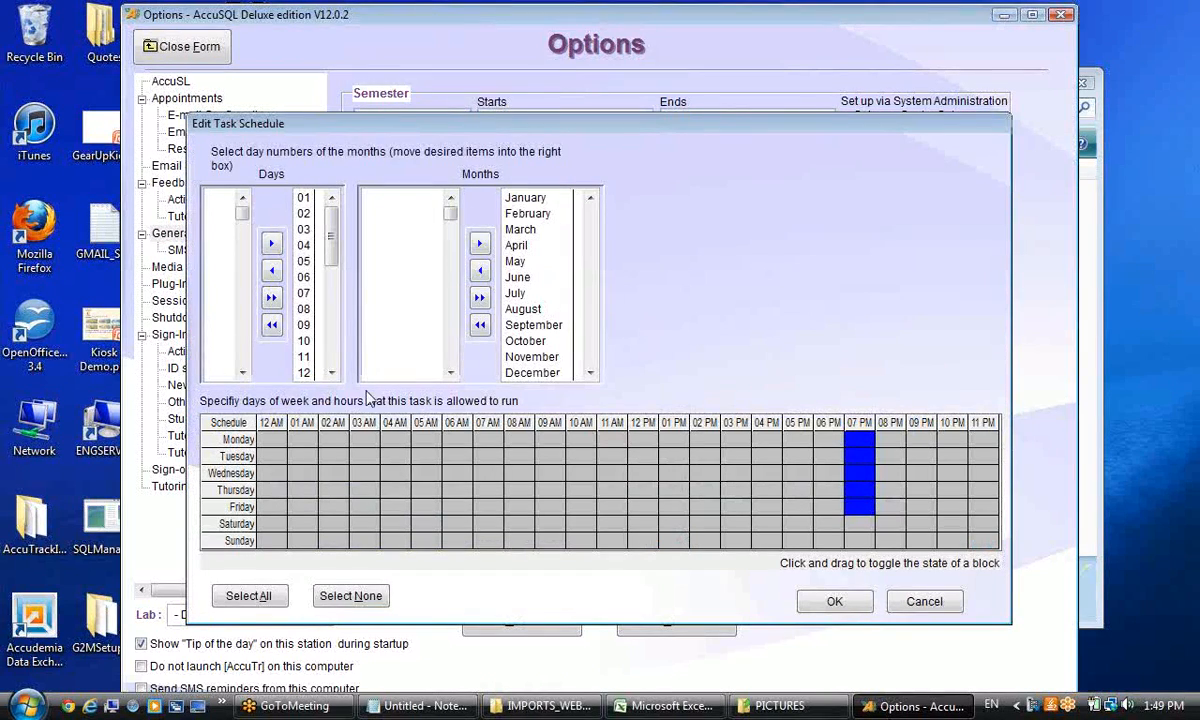
click(919, 606)
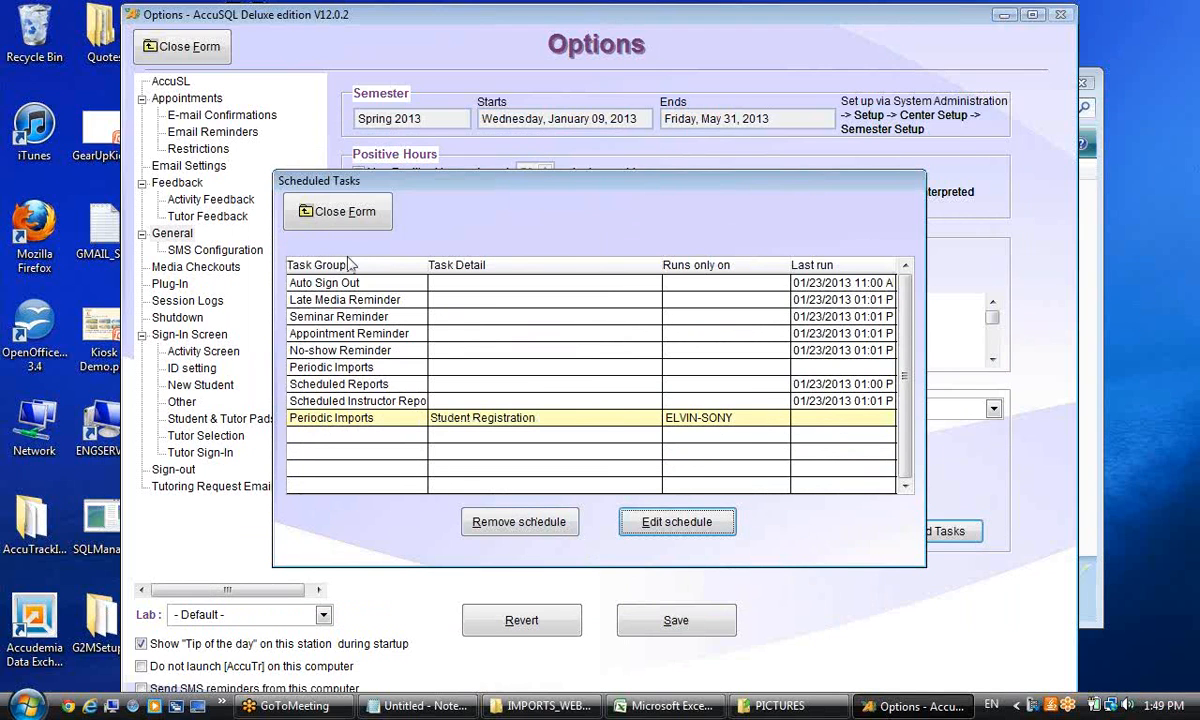
click(343, 222)
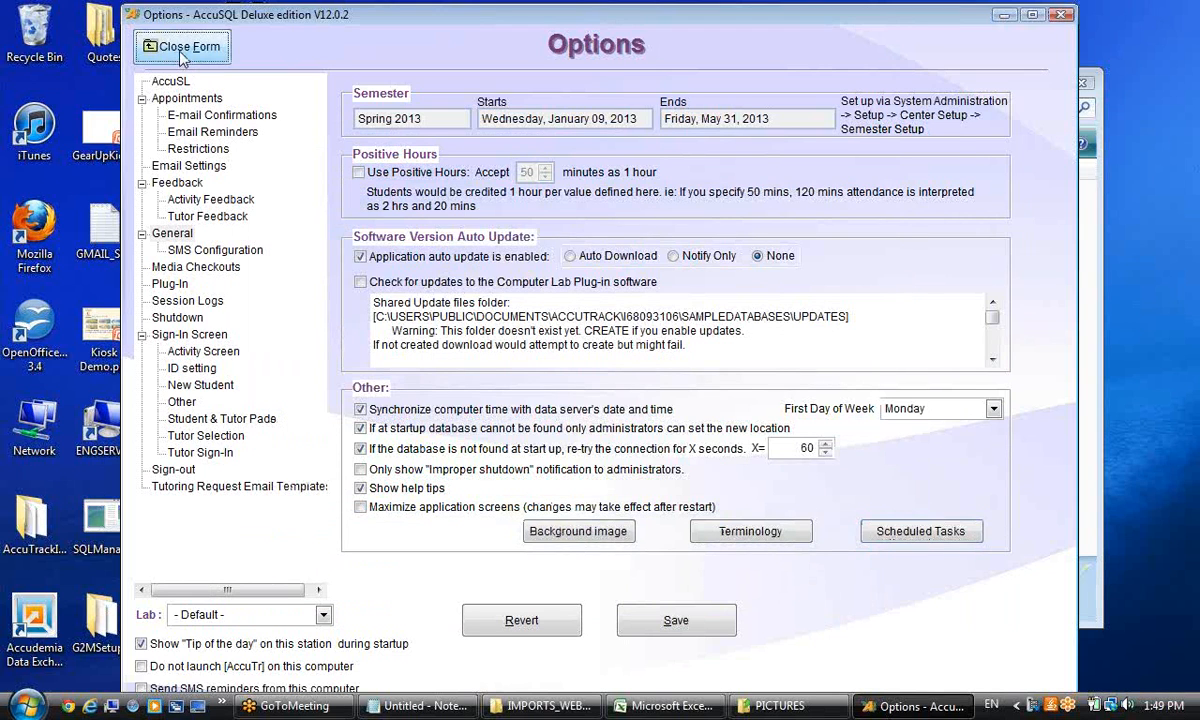
click(168, 47)
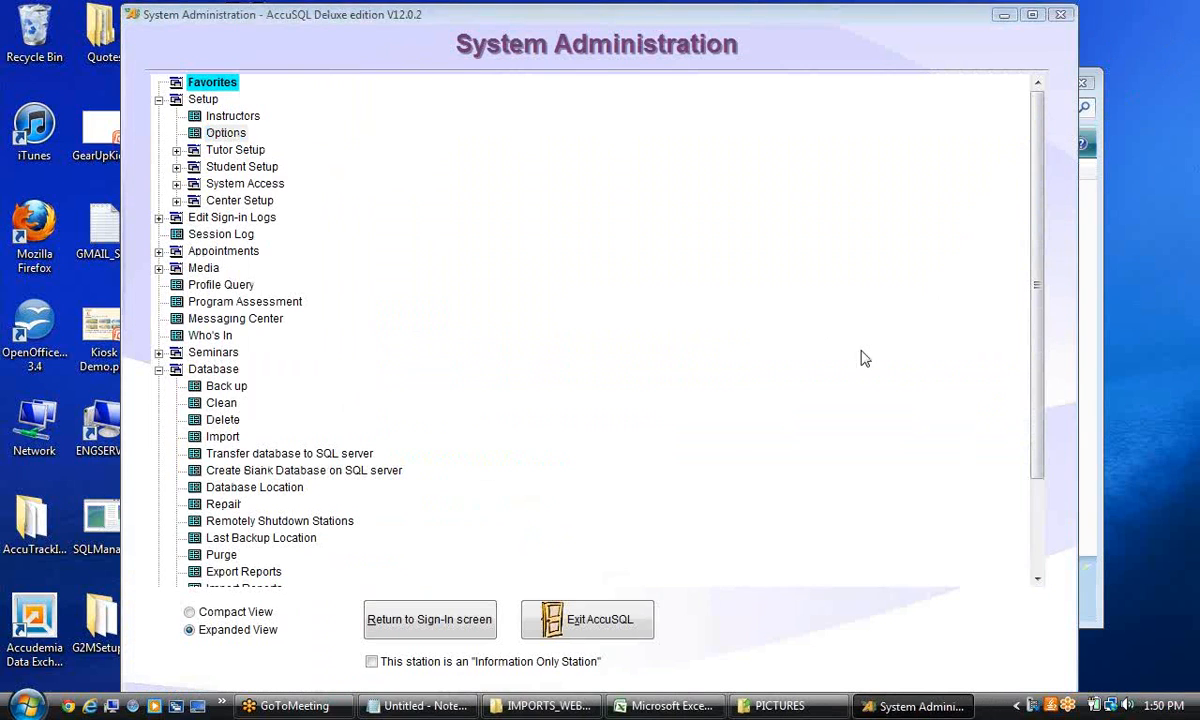